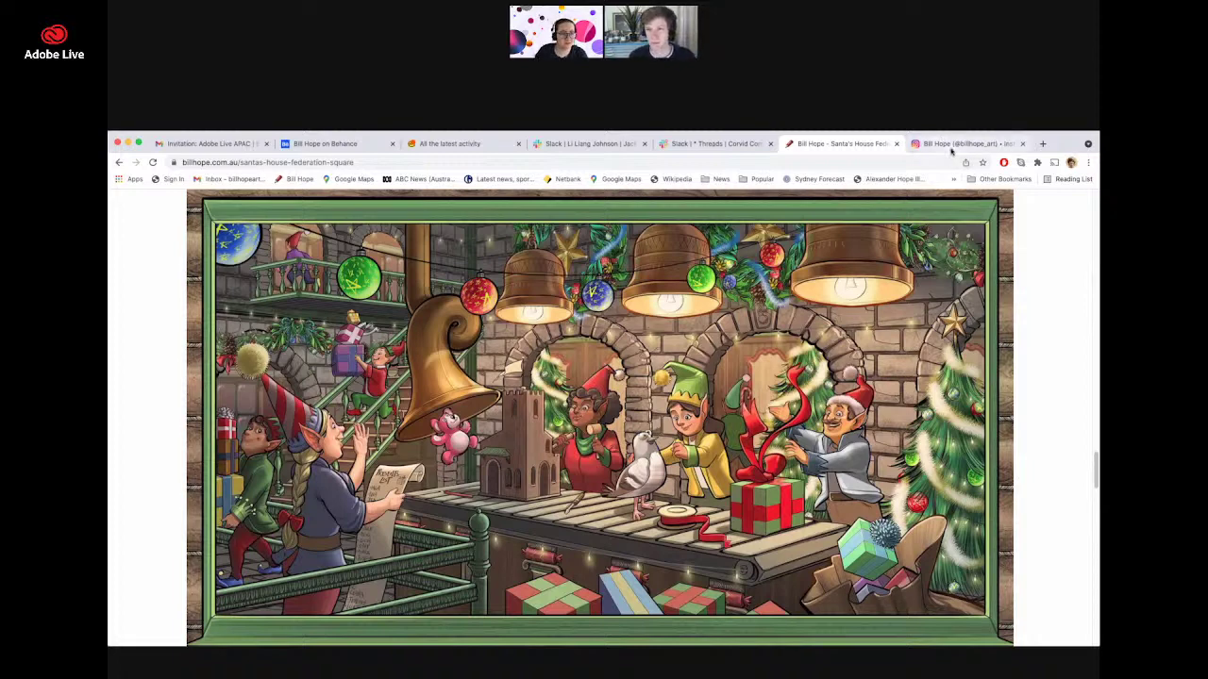
- View the Where's Santa's Elf? book cover post and the running elf post on the artist's Instagram profile
click(952, 145)
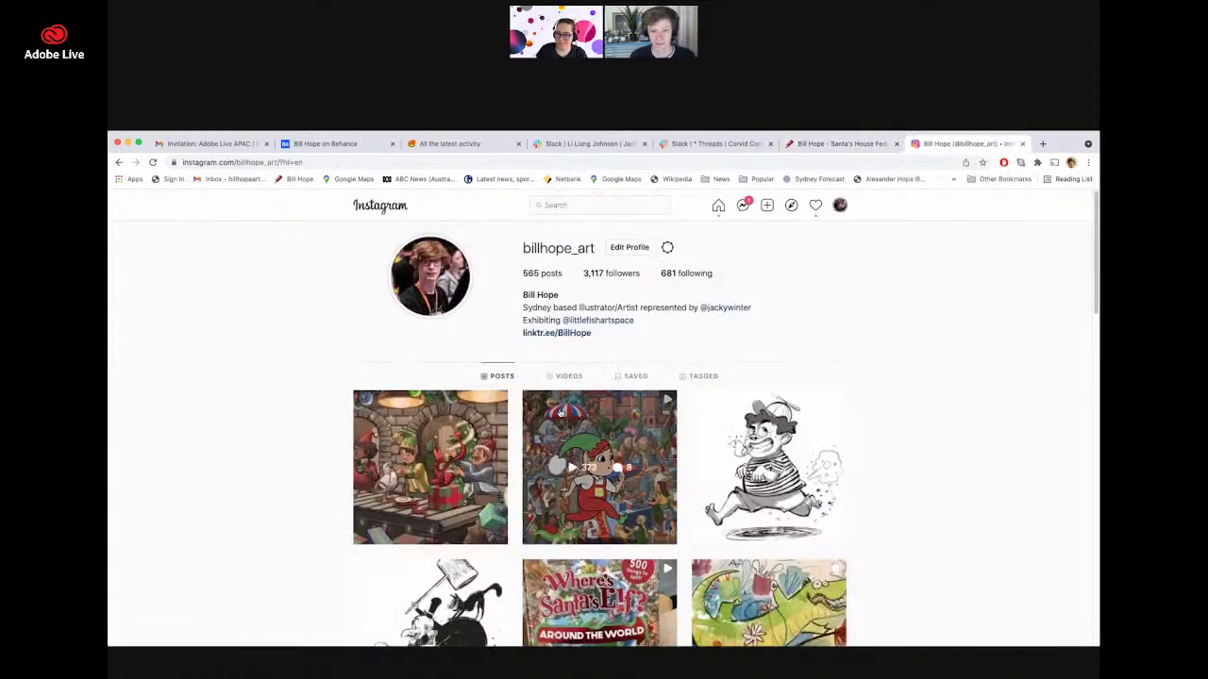
scroll(573, 534, down, 1)
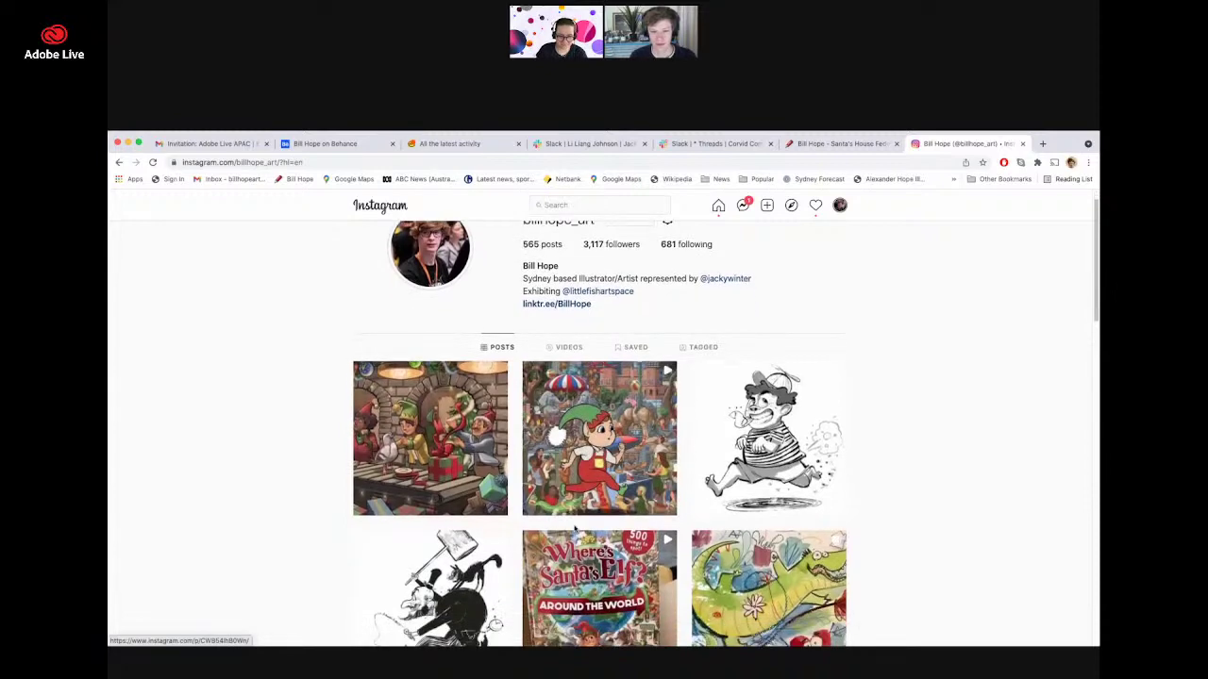
click(575, 540)
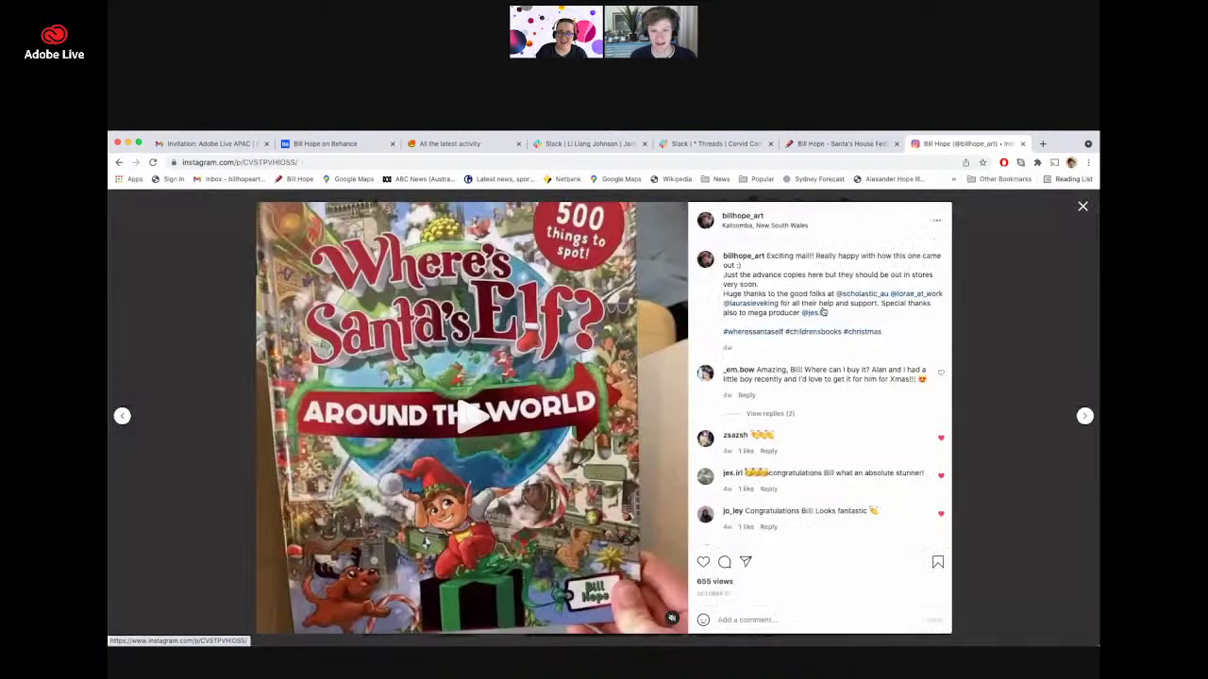
click(1083, 206)
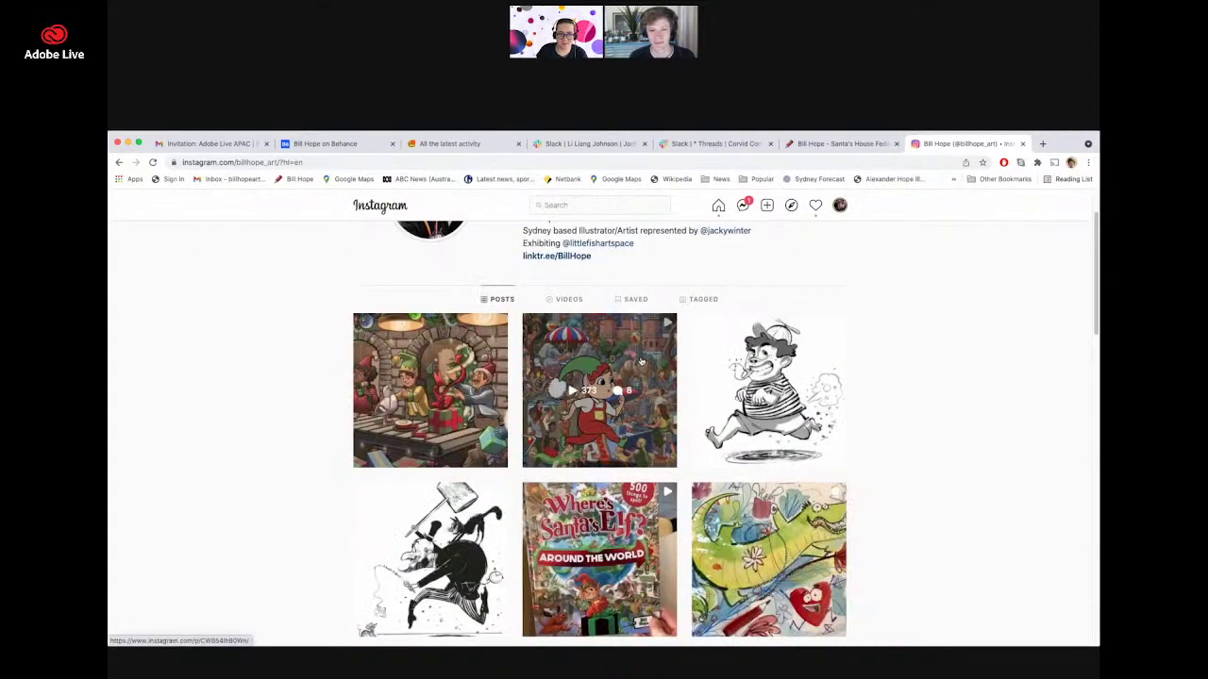
click(640, 361)
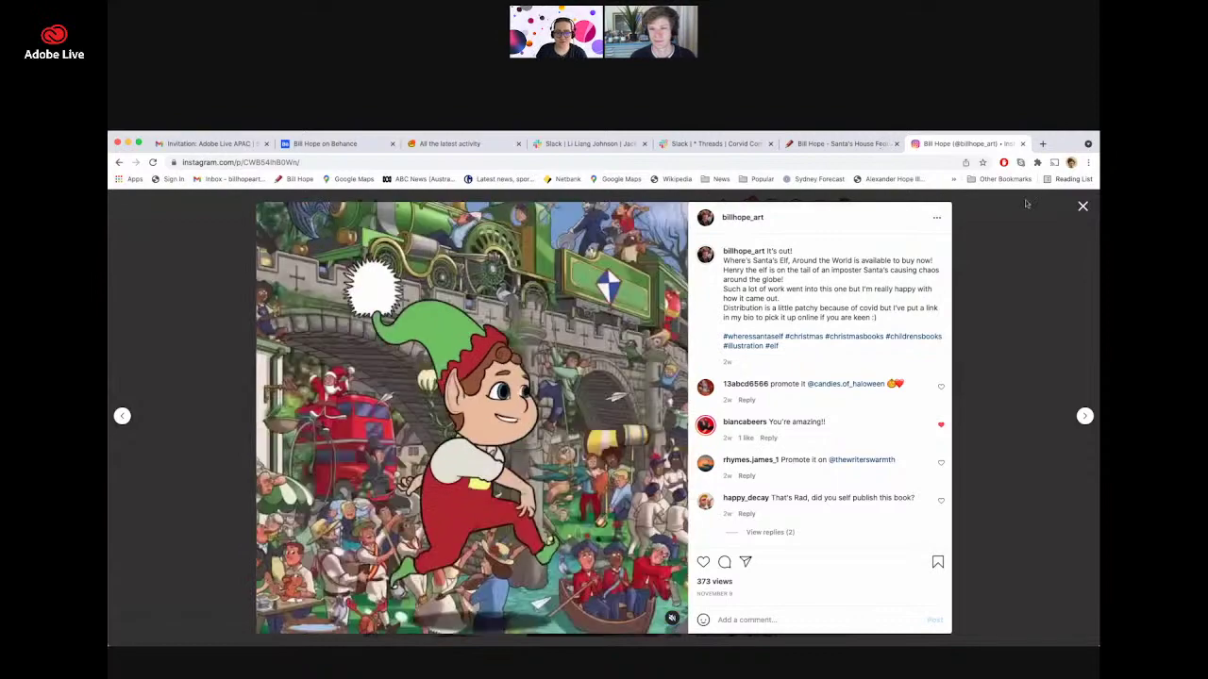
click(1082, 205)
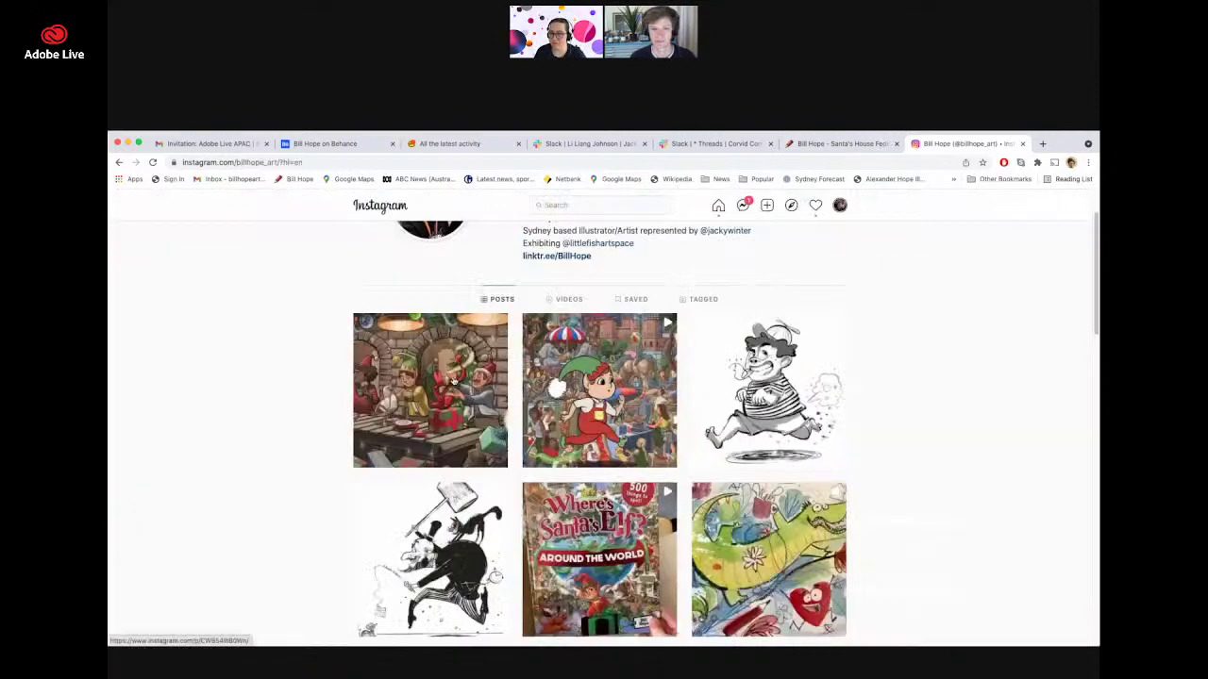
- Return to the Santa's House Federation Square project page and review the workshop mural and the photos of the decorated house
click(836, 148)
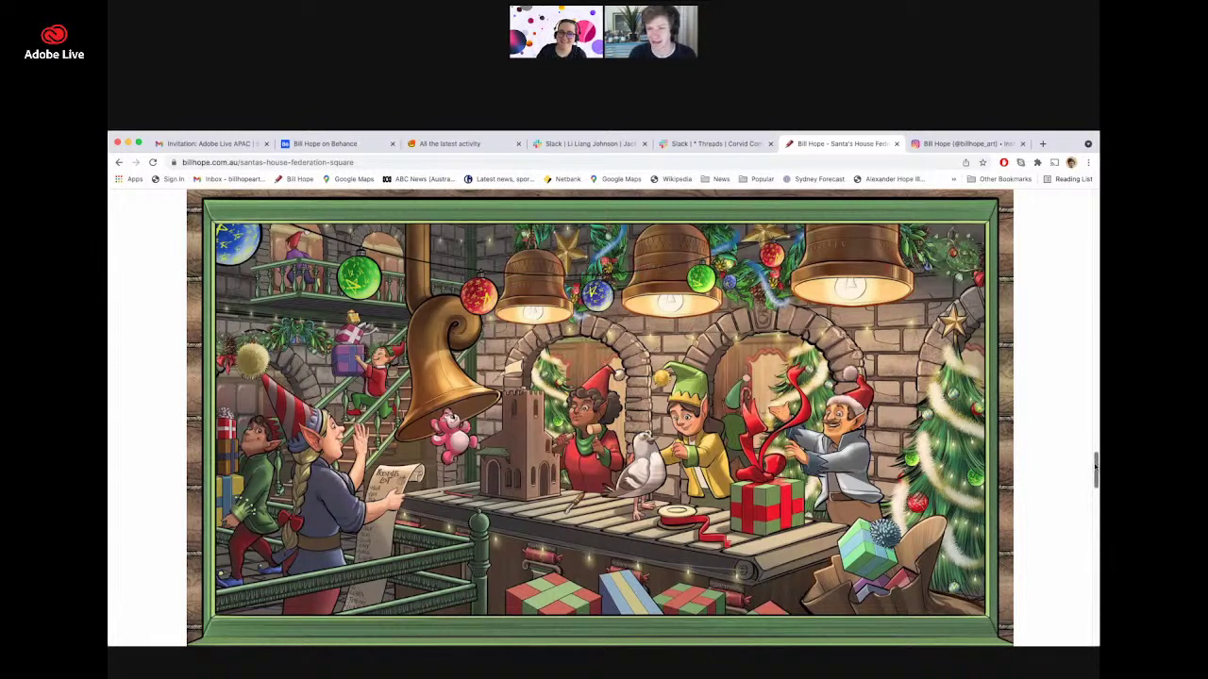
drag(1096, 467, 1095, 463)
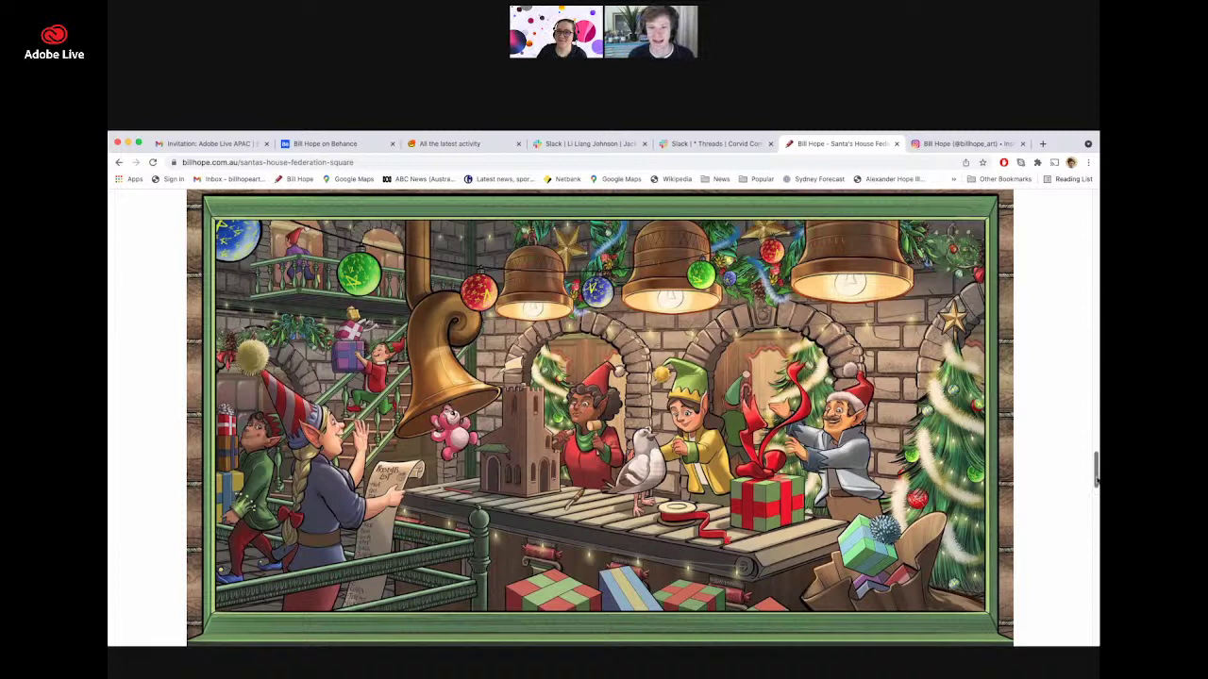
scroll(1096, 478, up, 1)
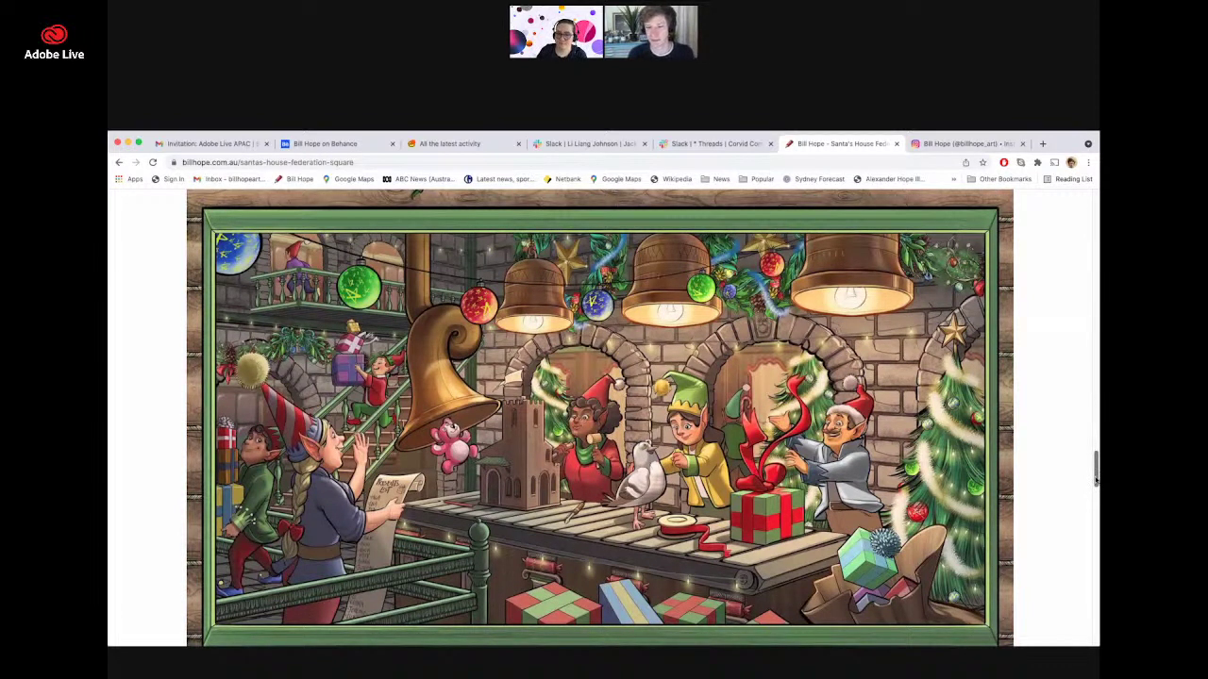
scroll(1091, 467, up, 5)
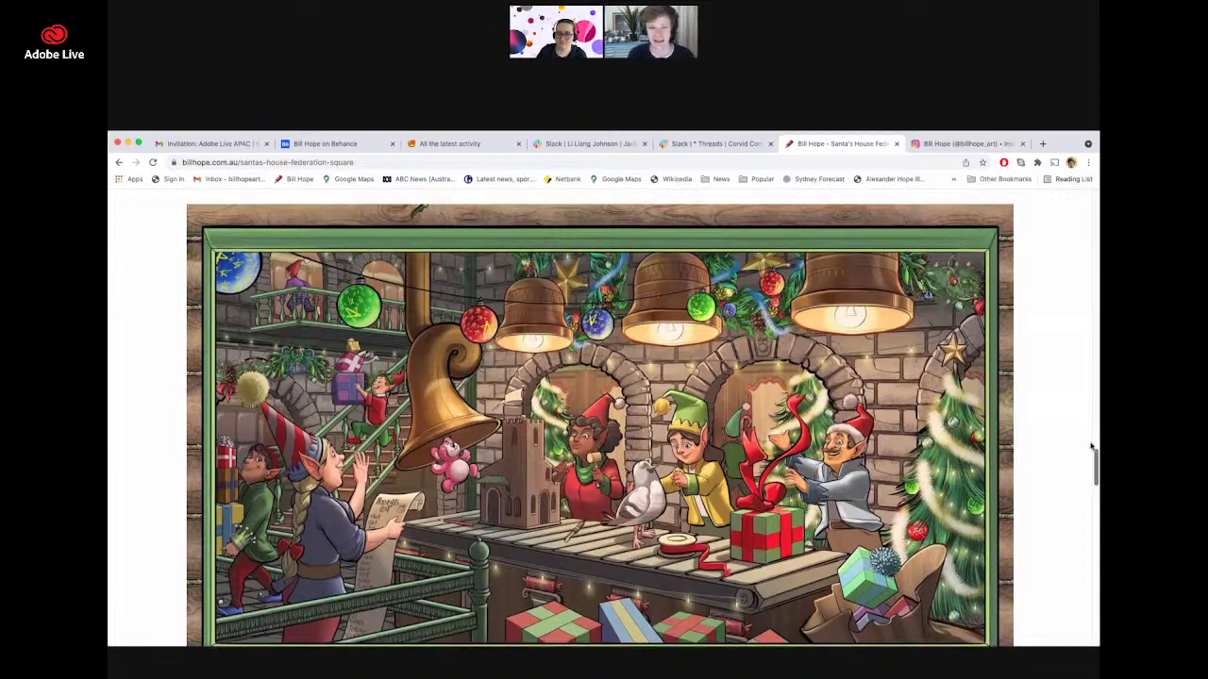
scroll(1091, 392, up, 5)
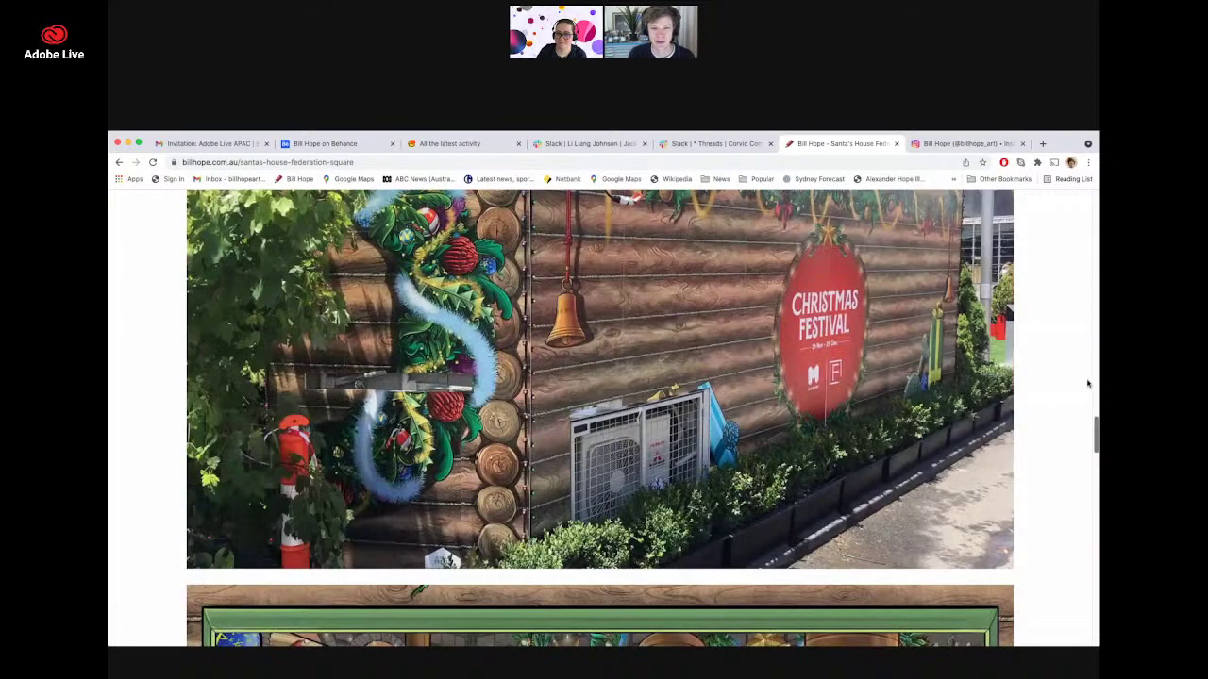
scroll(1085, 283, up, 5)
scroll(1085, 255, up, 10)
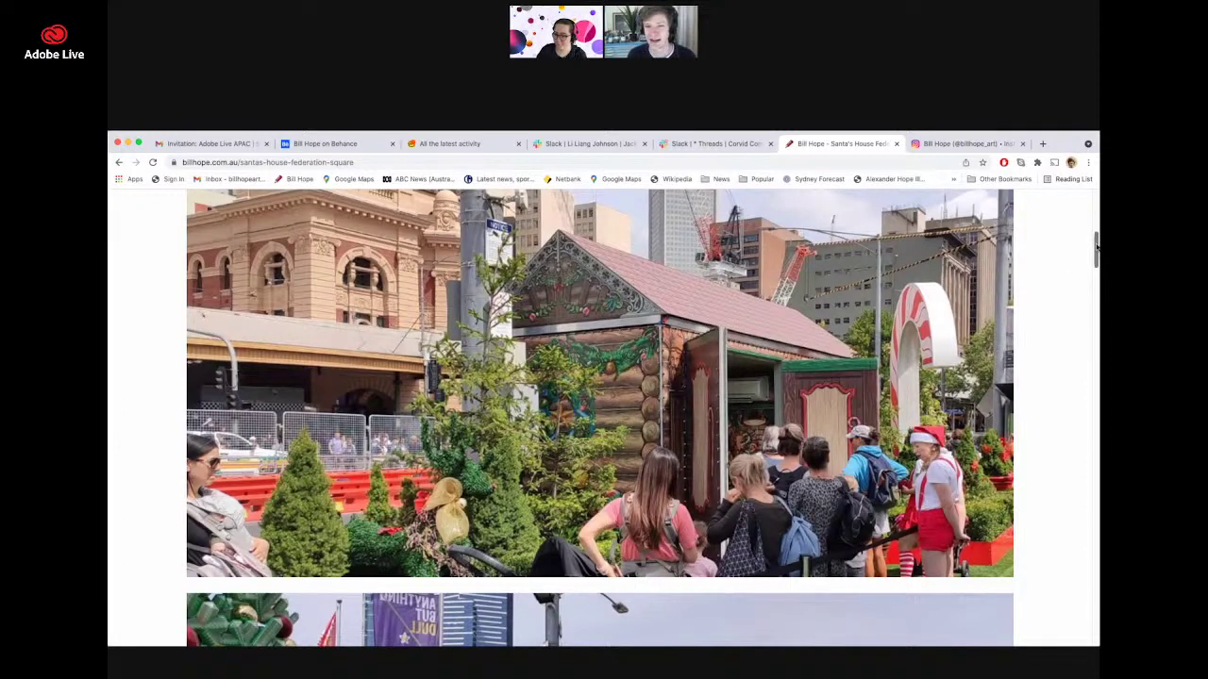
scroll(1096, 247, up, 1)
scroll(1096, 251, down, 1)
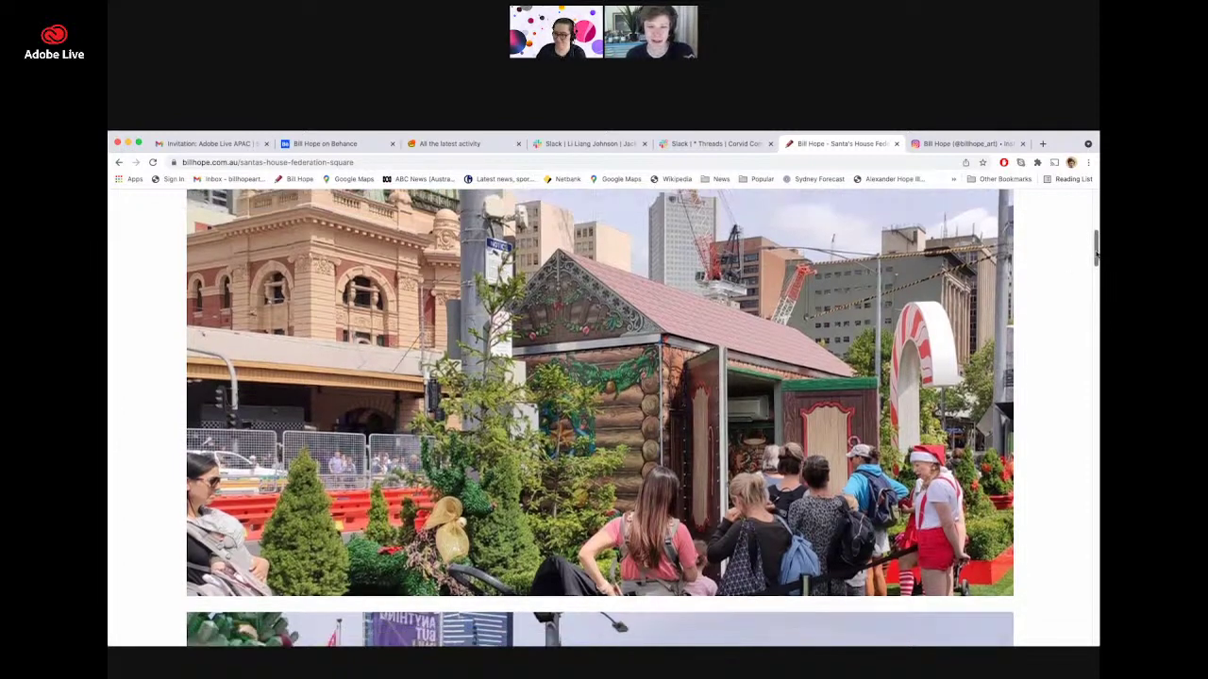
- Look through the Santa throne photo and the flat wall artwork with the large wreath on the Santa's House page
drag(1096, 249, 1094, 379)
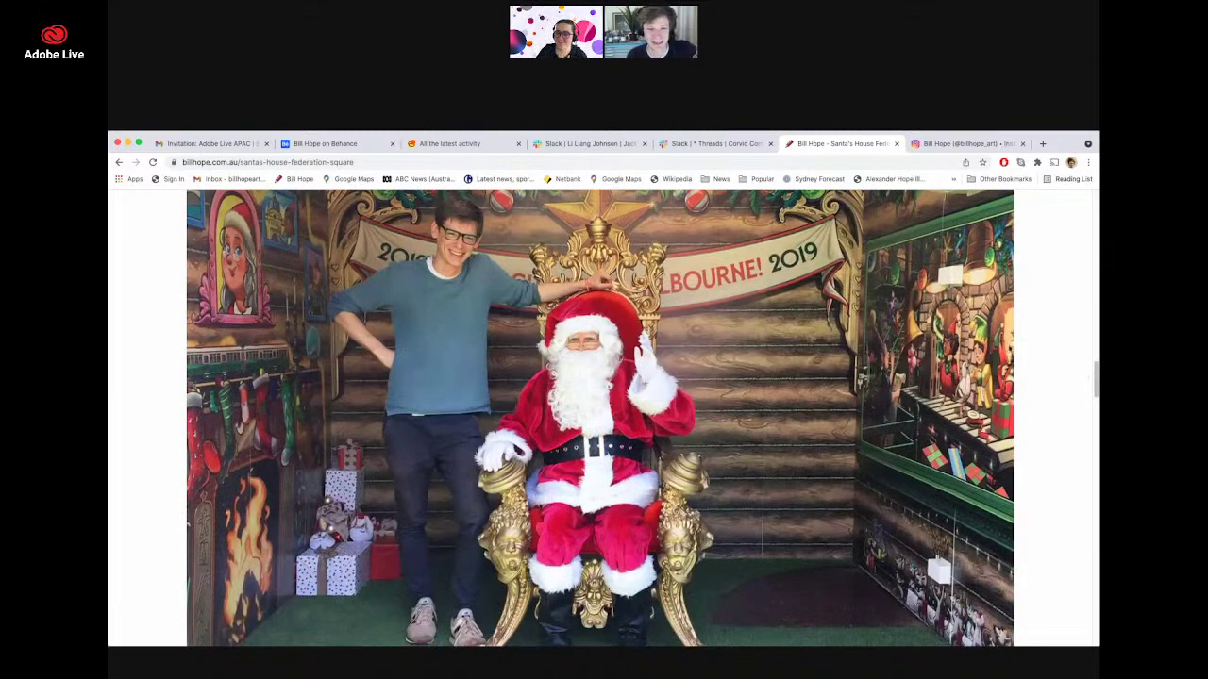
drag(1095, 377, 1067, 512)
scroll(1073, 466, down, 1)
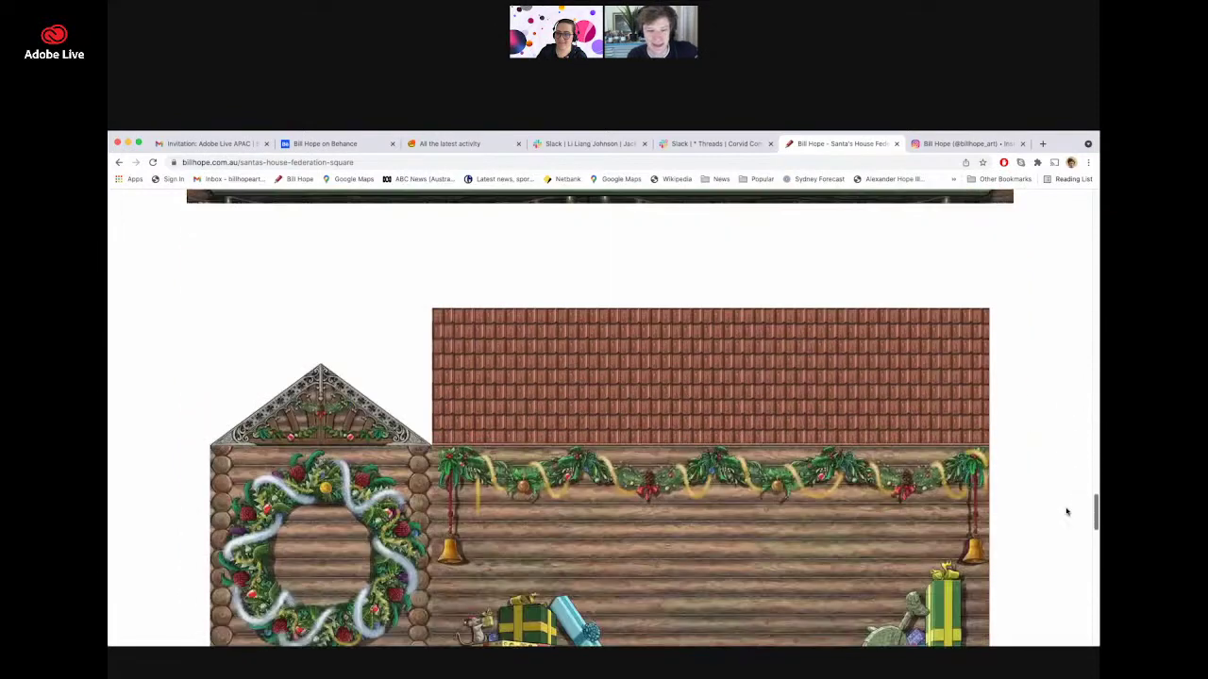
scroll(1066, 508, down, 1)
scroll(1065, 507, down, 1)
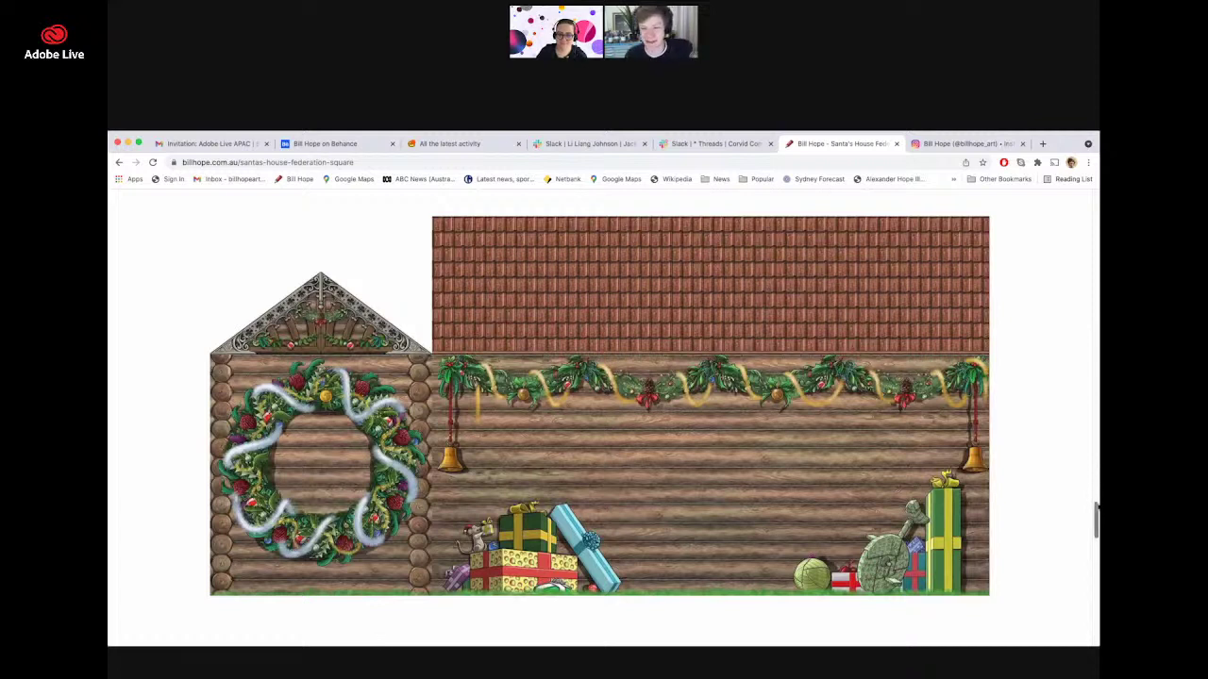
scroll(1097, 515, down, 1)
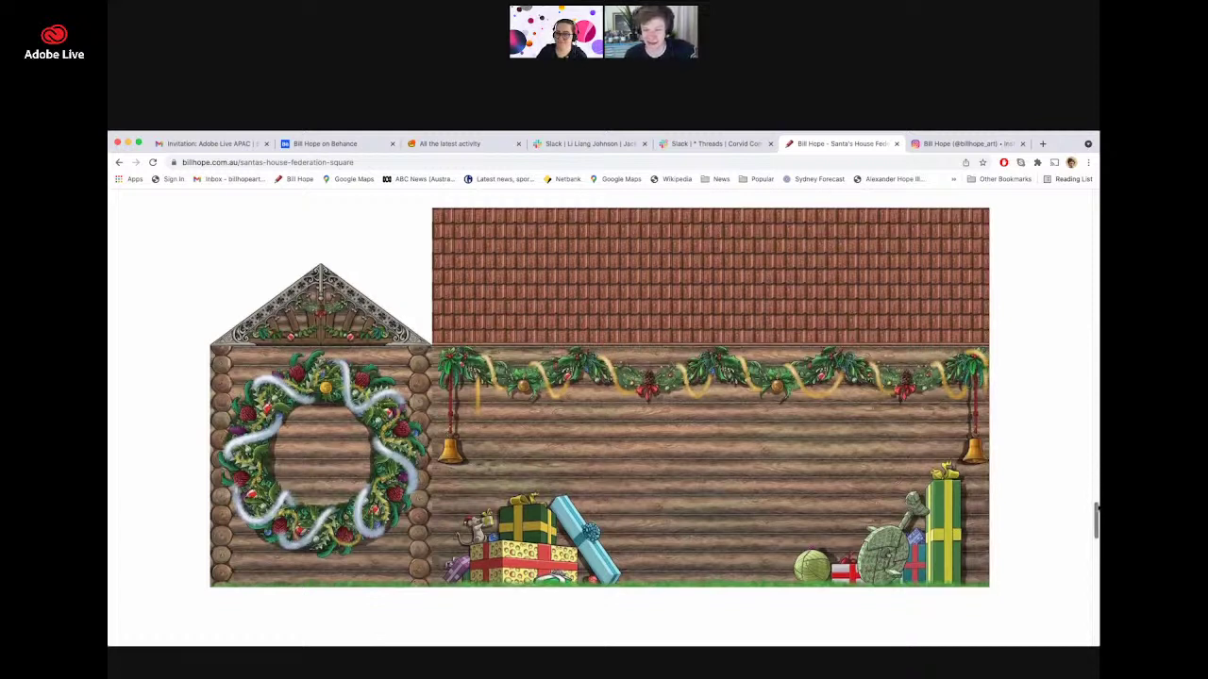
- Examine the elf head close-up and the front wall artwork with doors, windows and climbing elves
scroll(1096, 514, down, 5)
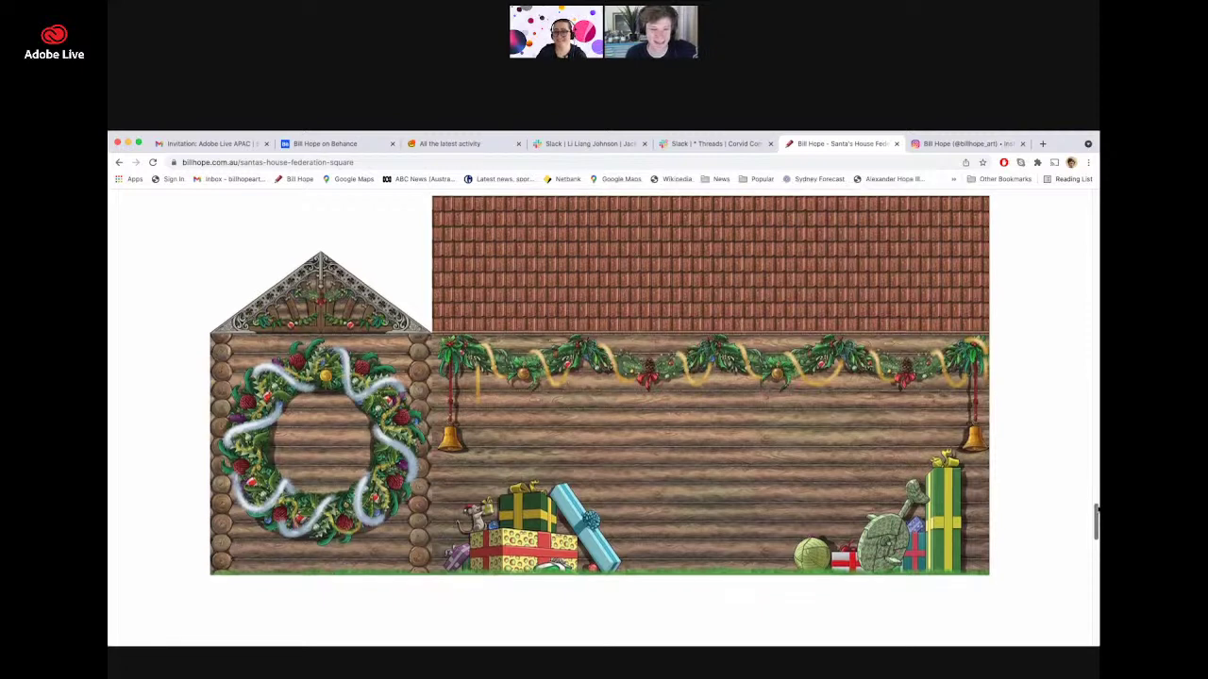
scroll(1097, 538, down, 15)
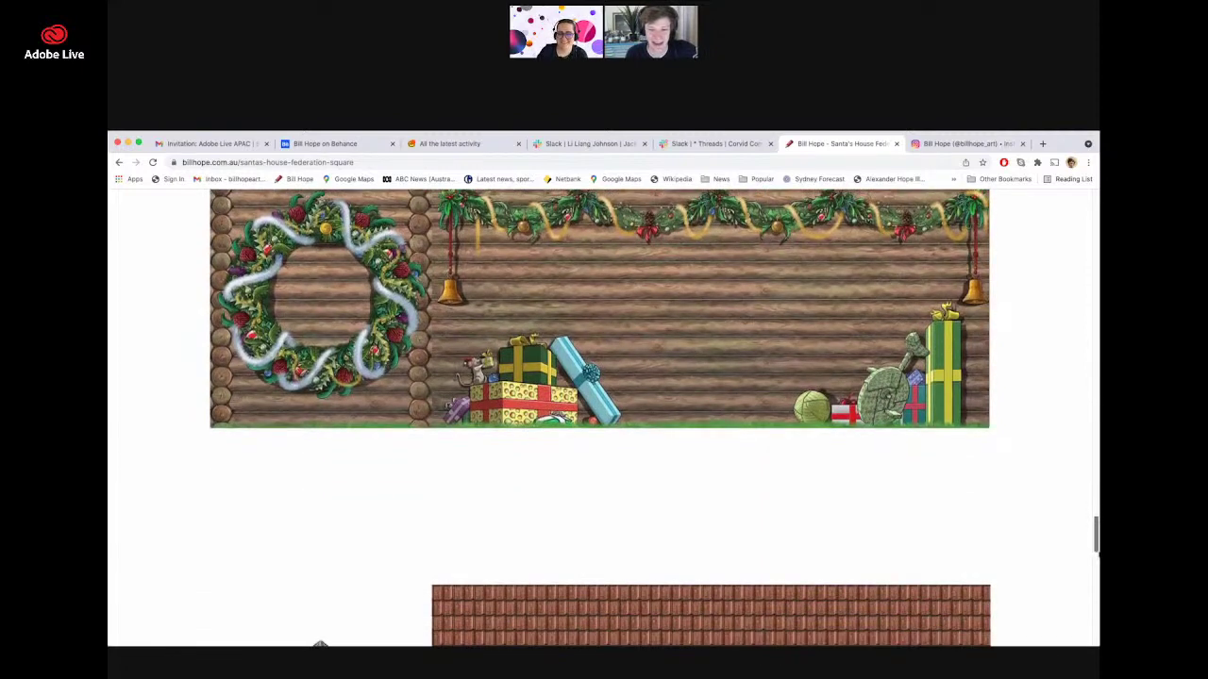
scroll(1097, 558, down, 18)
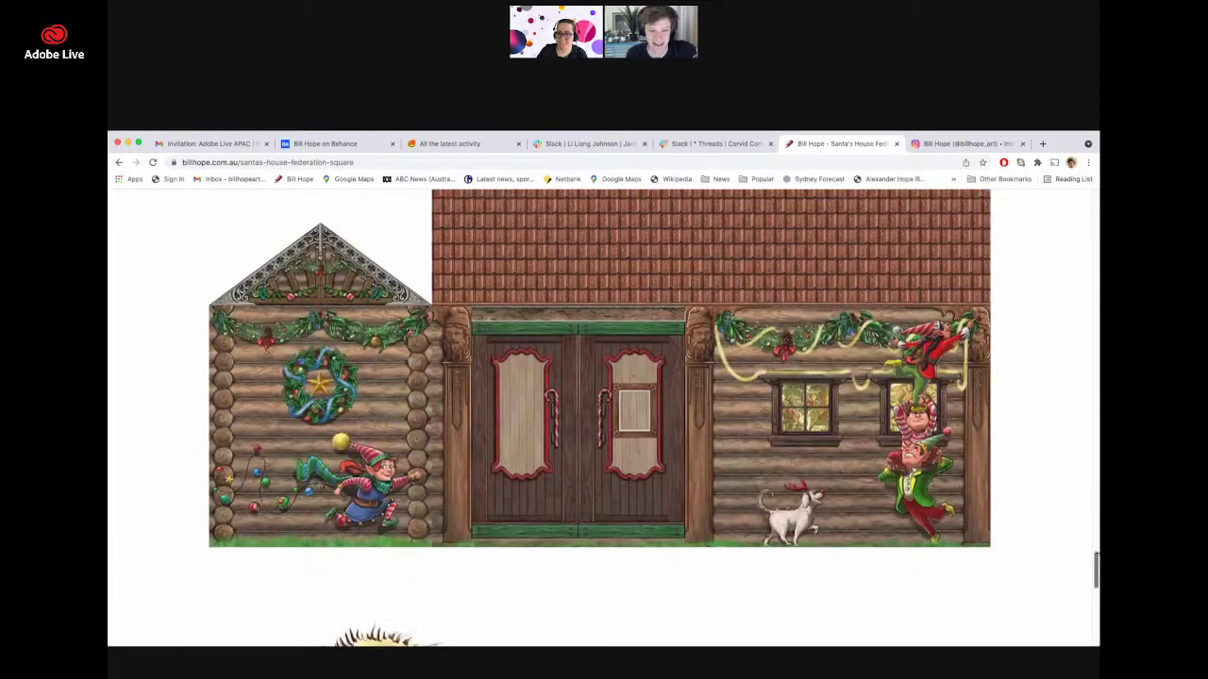
scroll(604, 419, down, 1)
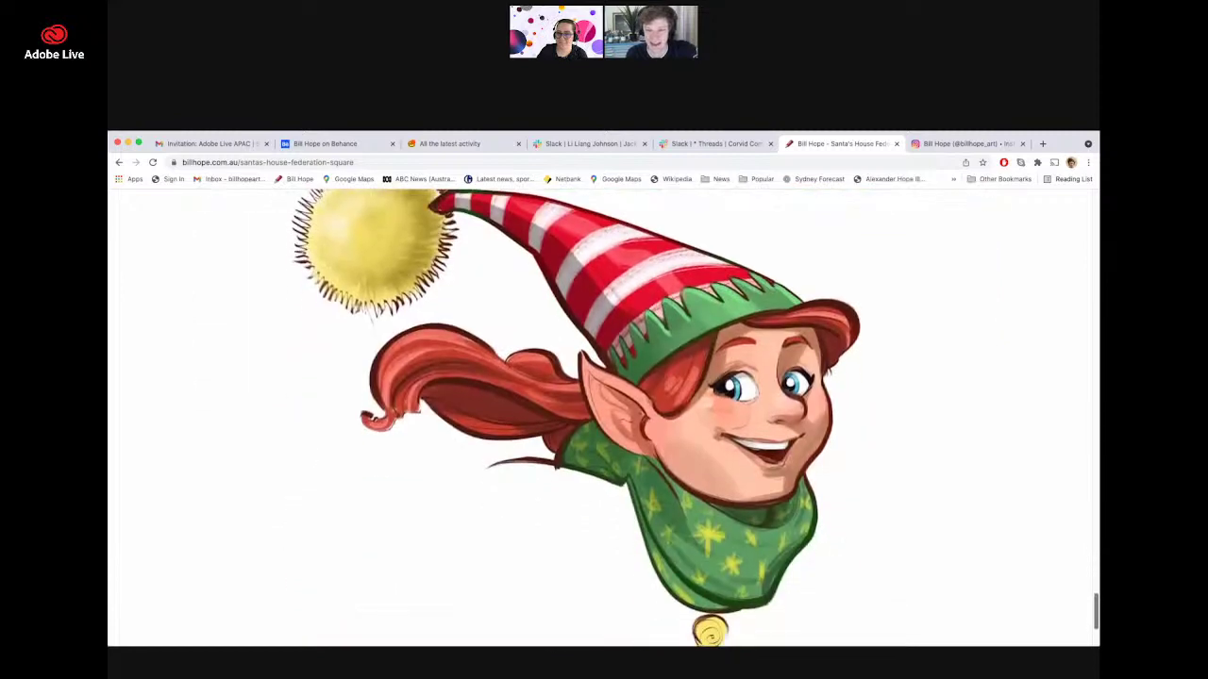
scroll(604, 419, up, 18)
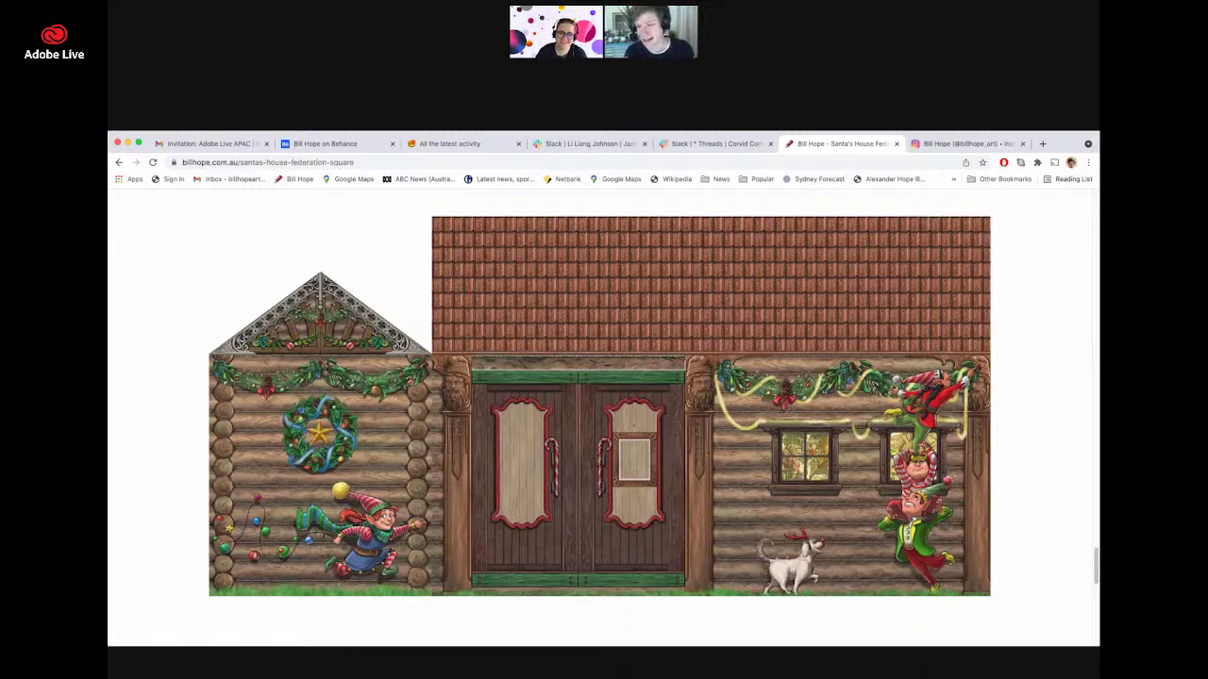
drag(1096, 561, 1095, 557)
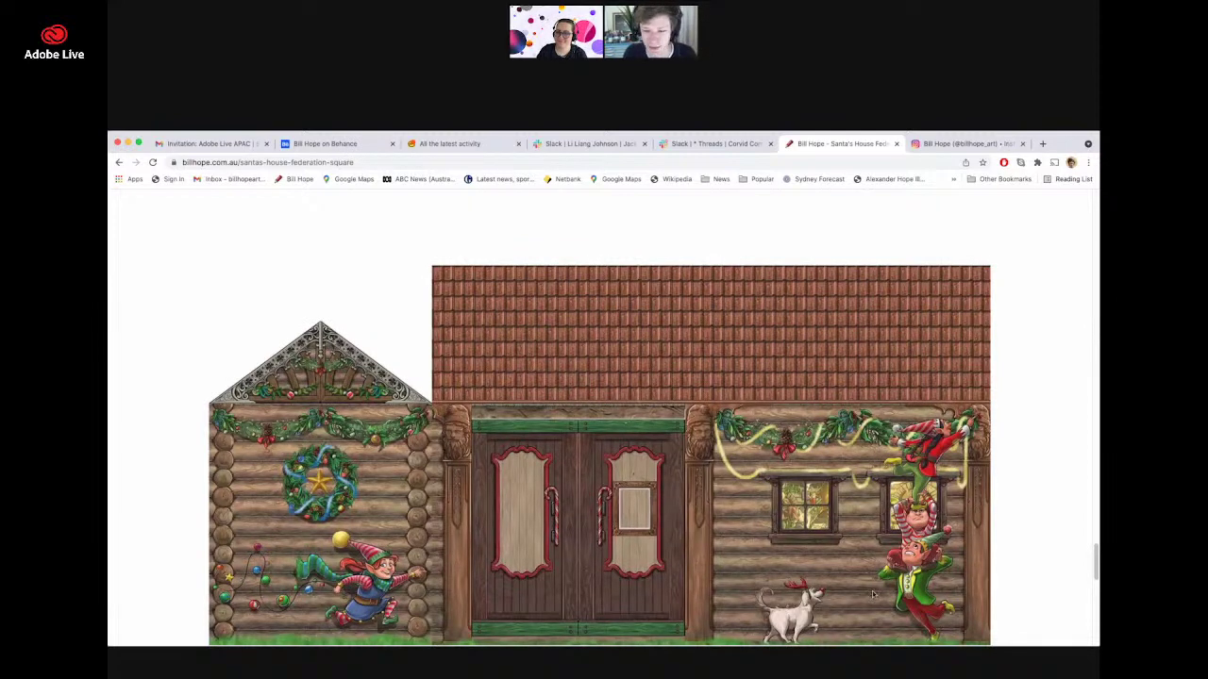
- Switch to Photoshop and reduce the opacity of Layer 0, the reindeer sketch, to about 39%
key(super+Tab)
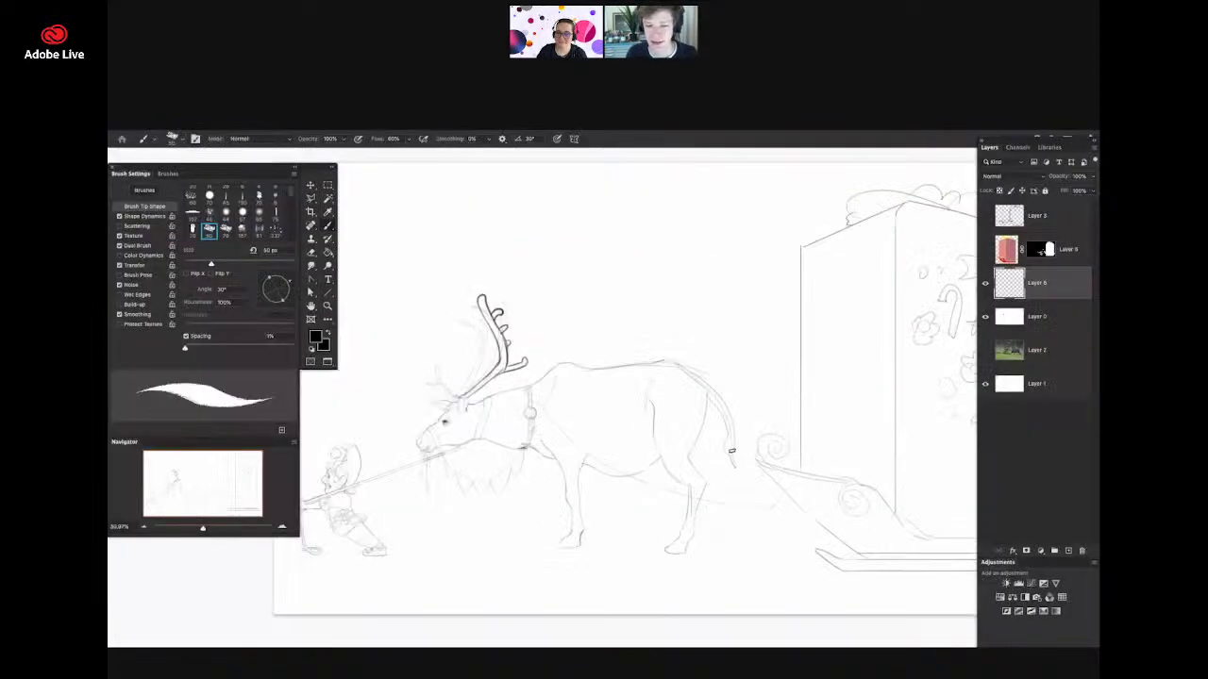
key(super+space)
drag(728, 433, 695, 442)
key(super+space)
drag(784, 416, 808, 436)
drag(711, 439, 668, 438)
key(super+space)
mouse_move(508, 486)
mouse_down()
mouse_move(531, 512)
mouse_move(526, 504)
mouse_up()
key(b)
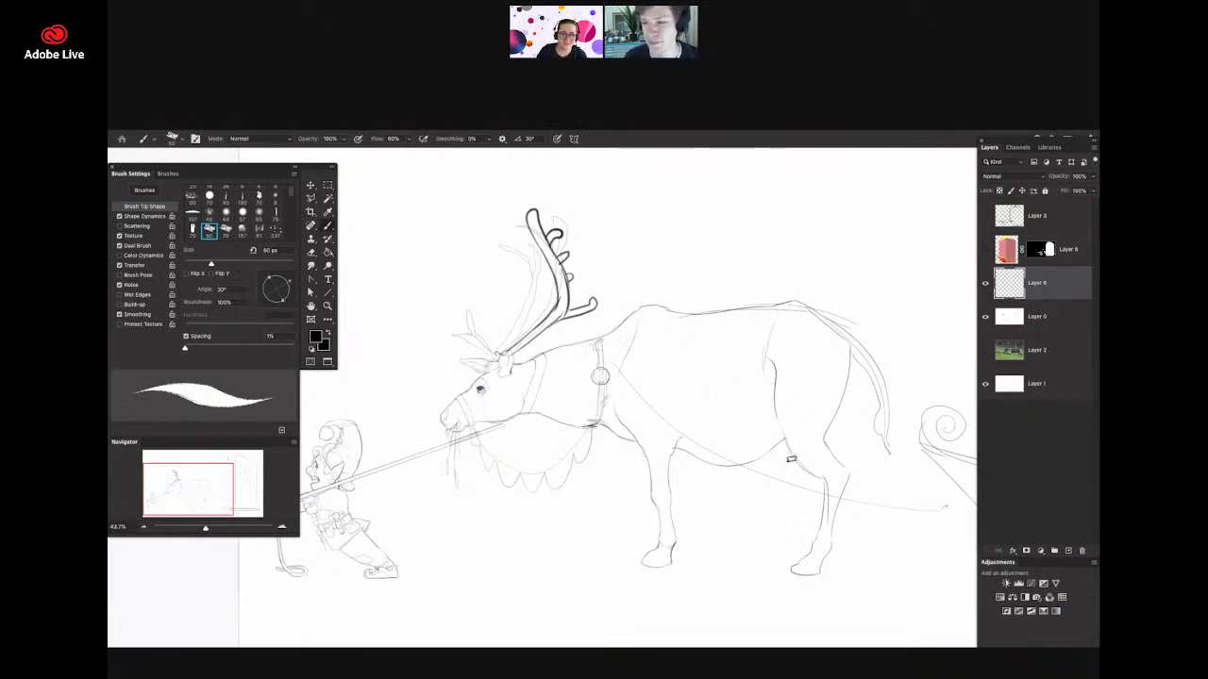
click(1024, 323)
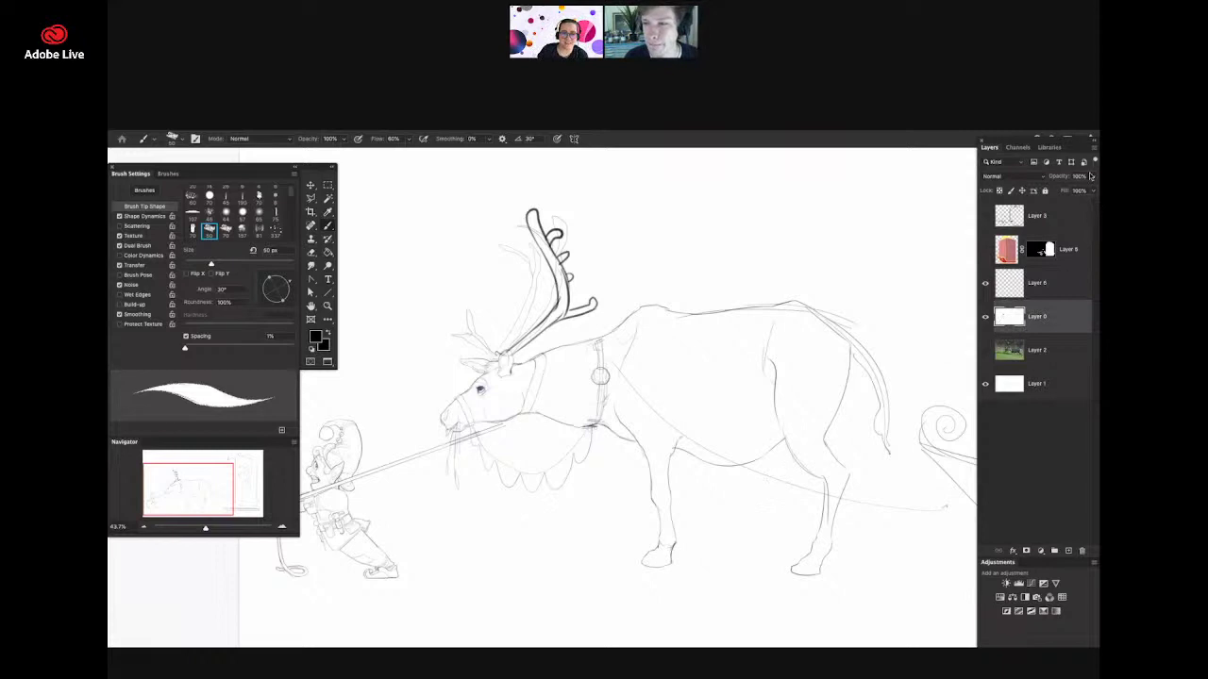
click(1091, 176)
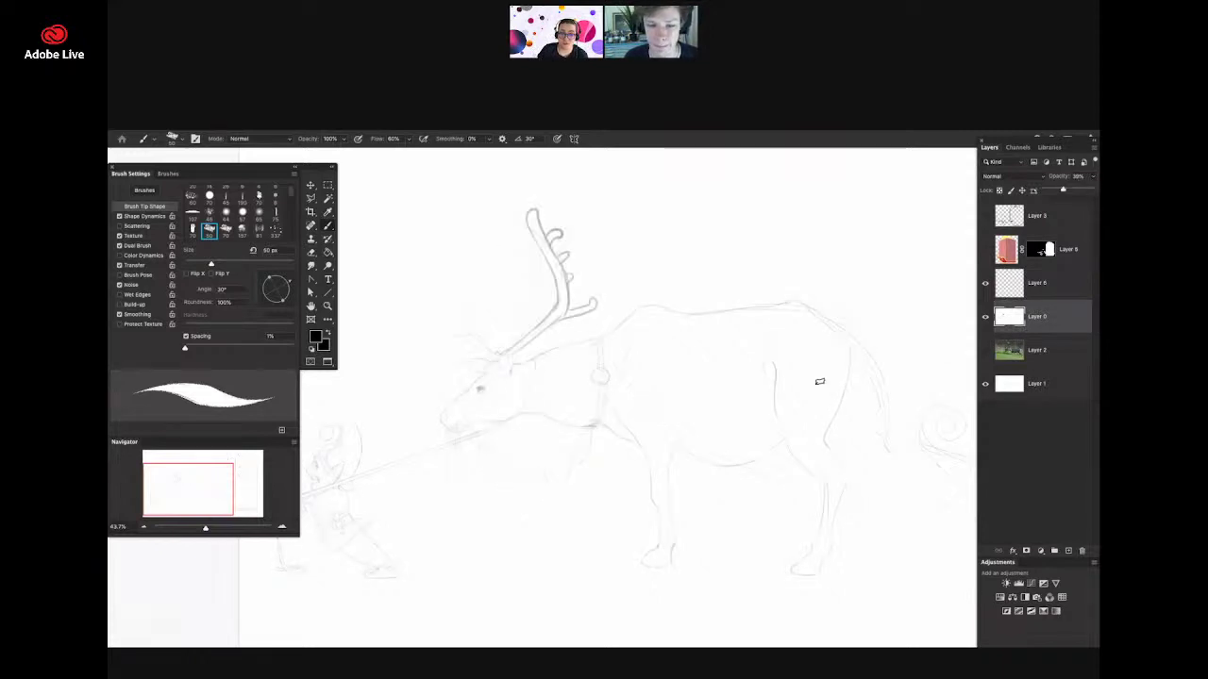
- Make the transparent layer directly above the faded reindeer sketch the active layer
drag(813, 377, 791, 388)
mouse_move(674, 366)
mouse_down()
mouse_move(692, 386)
mouse_move(717, 348)
mouse_up()
key(b)
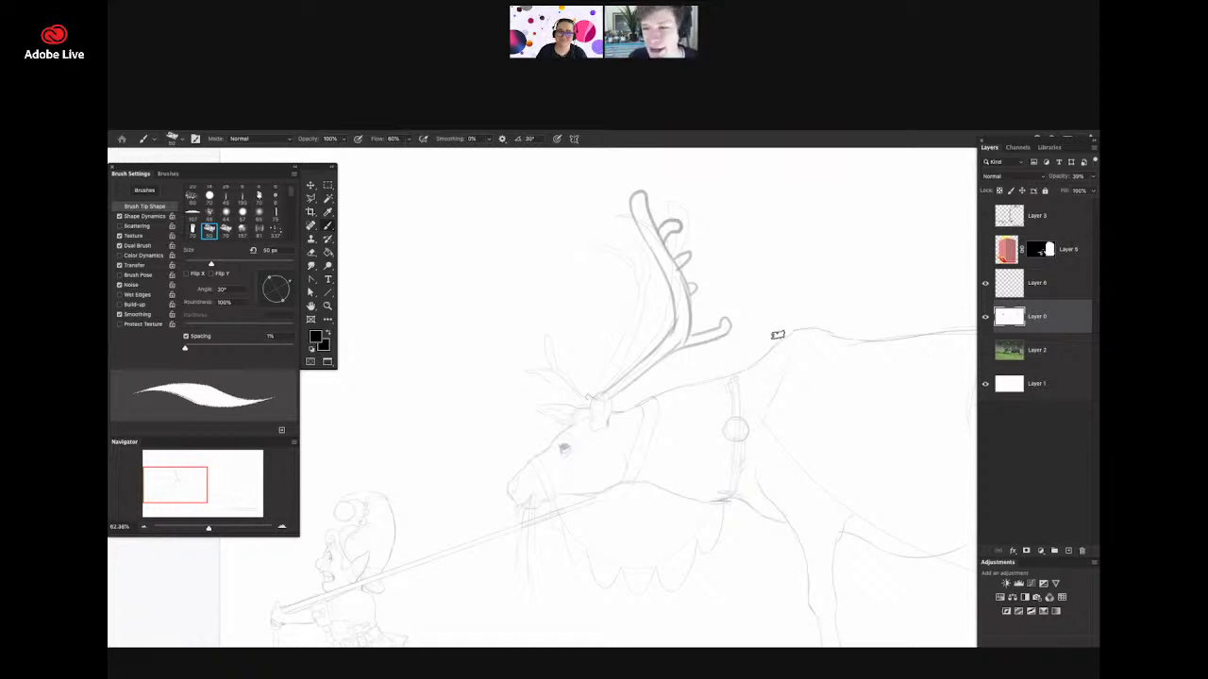
click(999, 285)
drag(655, 384, 643, 394)
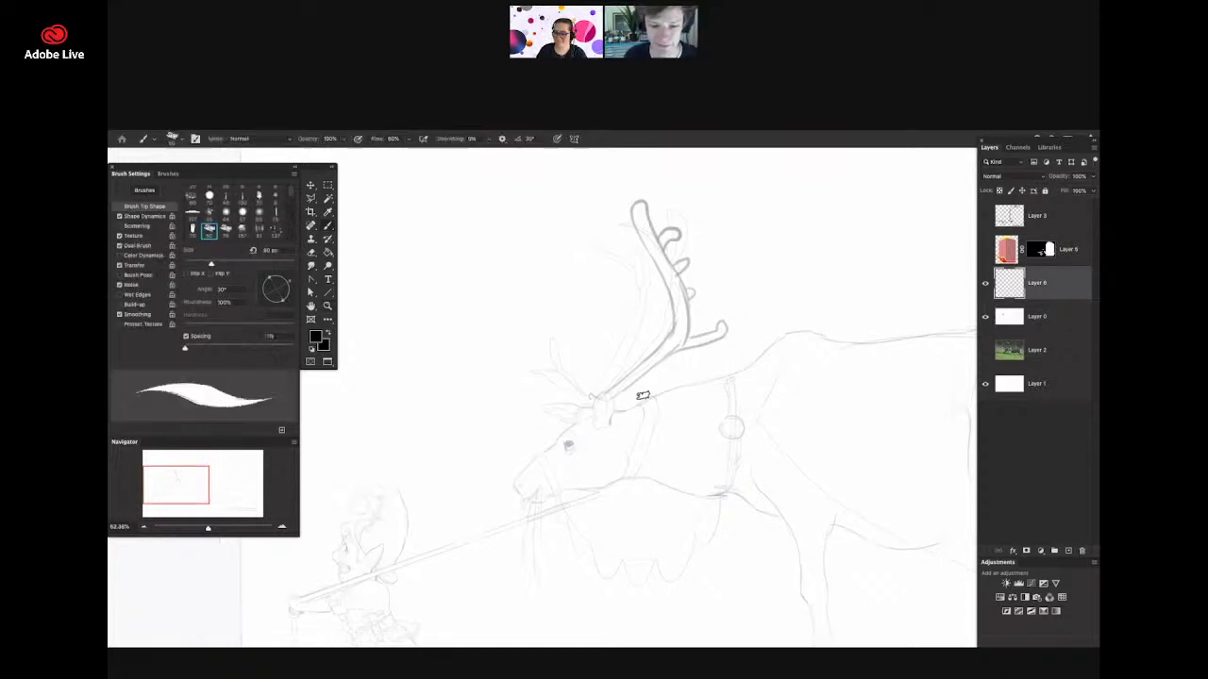
mouse_move(607, 439)
mouse_down()
mouse_move(619, 452)
mouse_move(653, 443)
mouse_move(609, 450)
mouse_up()
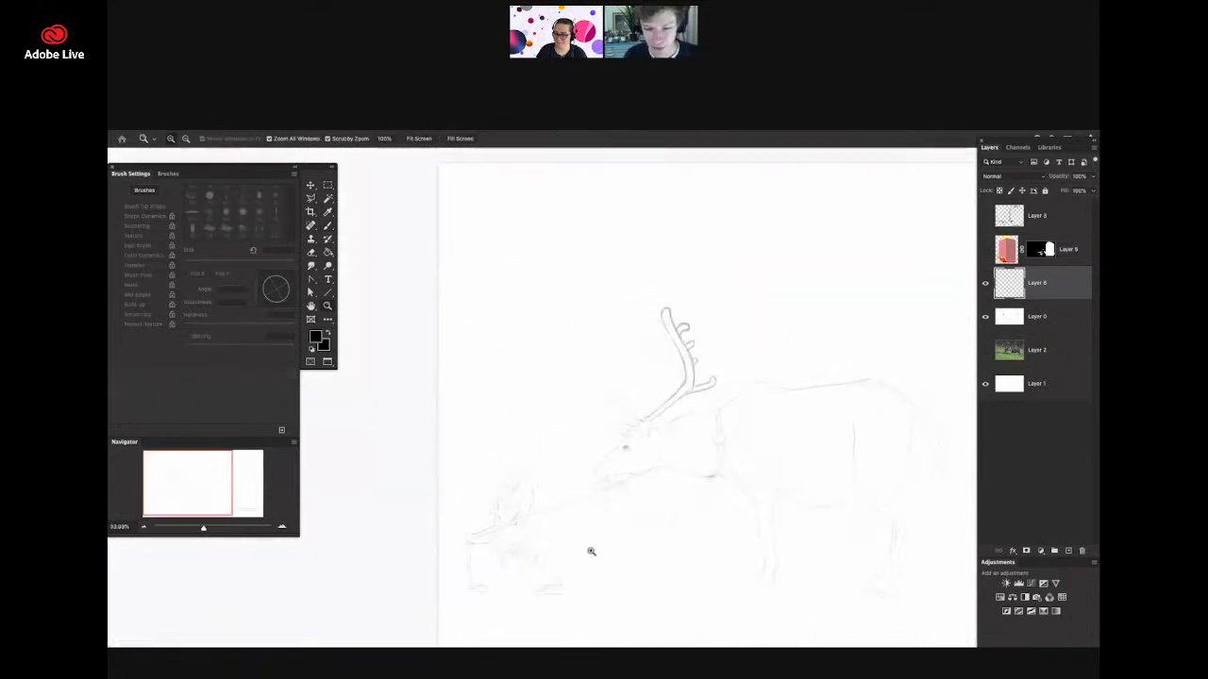
- Examine the faded sketch of the reindeer's head and harness and of the elf pulling the rope
drag(590, 553, 610, 557)
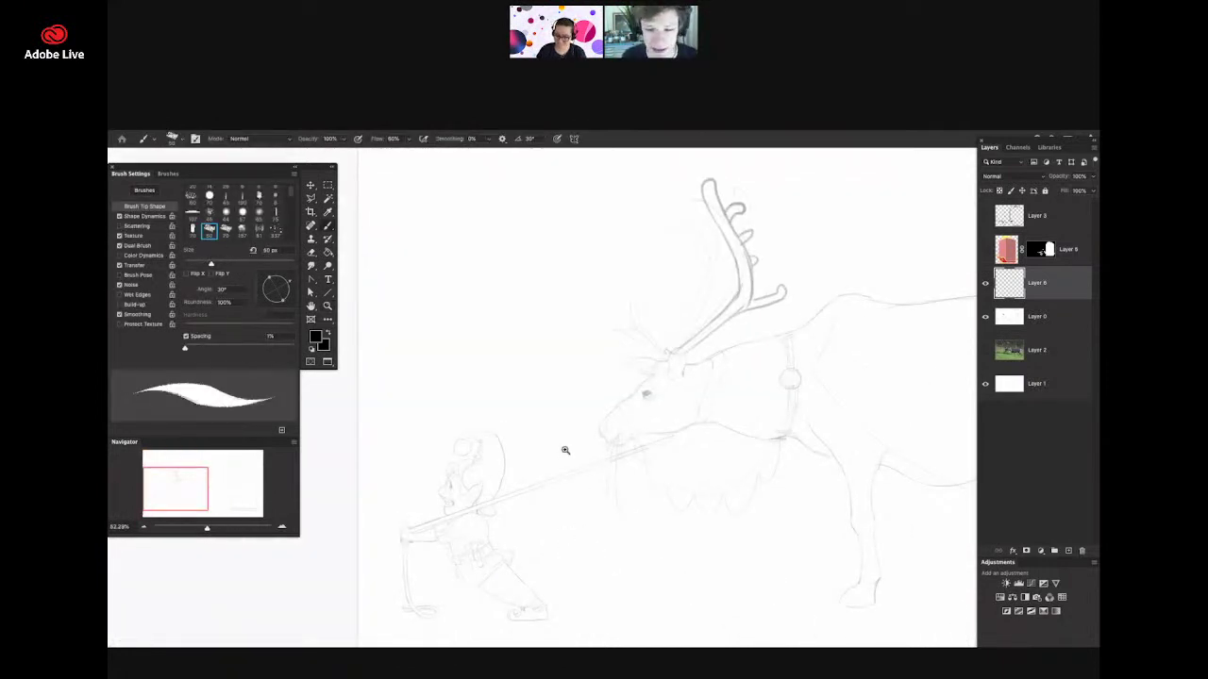
drag(565, 450, 529, 457)
drag(757, 468, 780, 495)
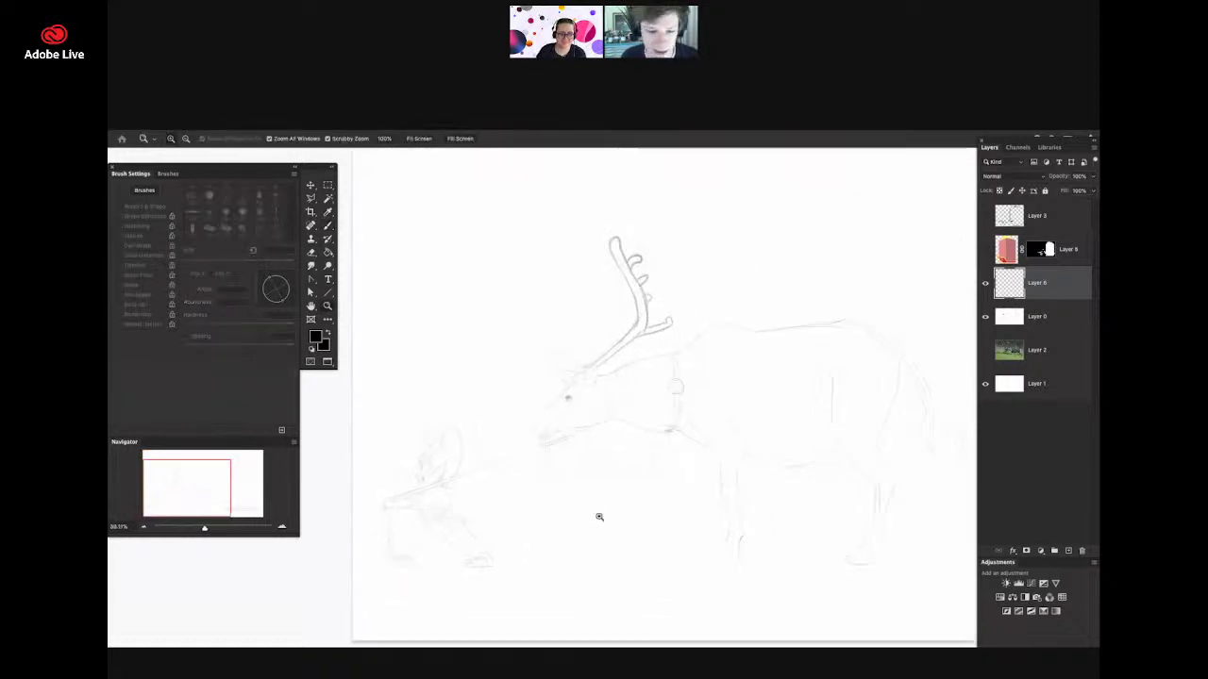
scroll(604, 521, up, 3)
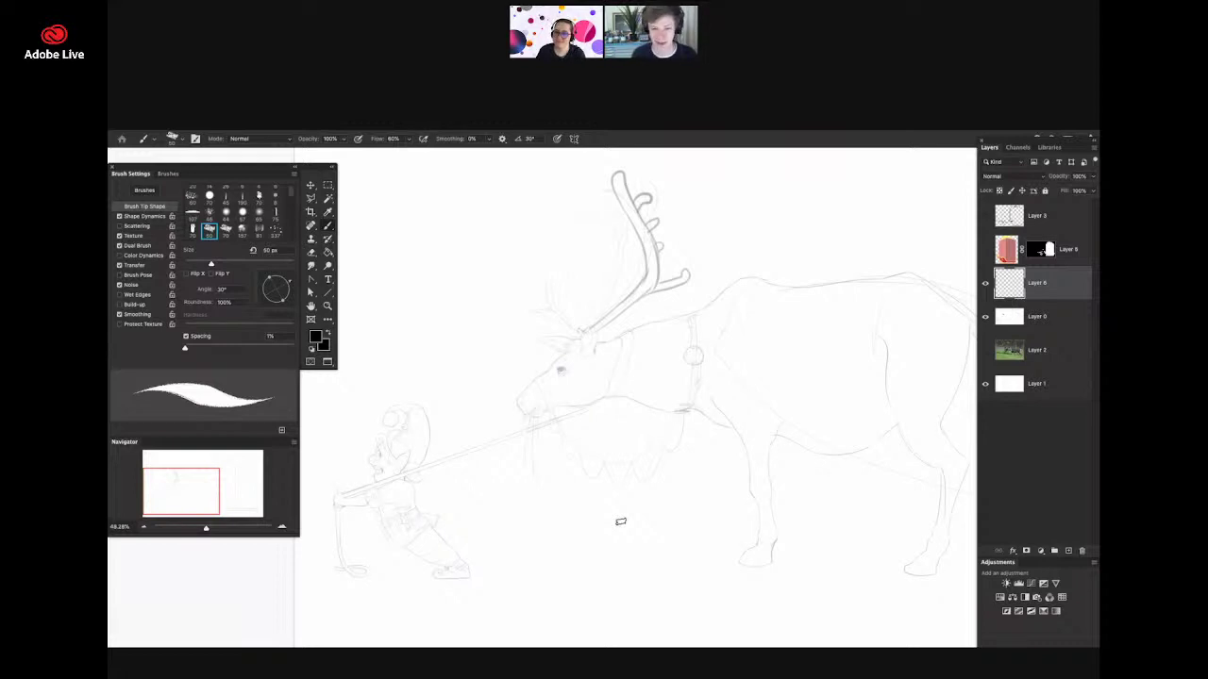
key(super+space)
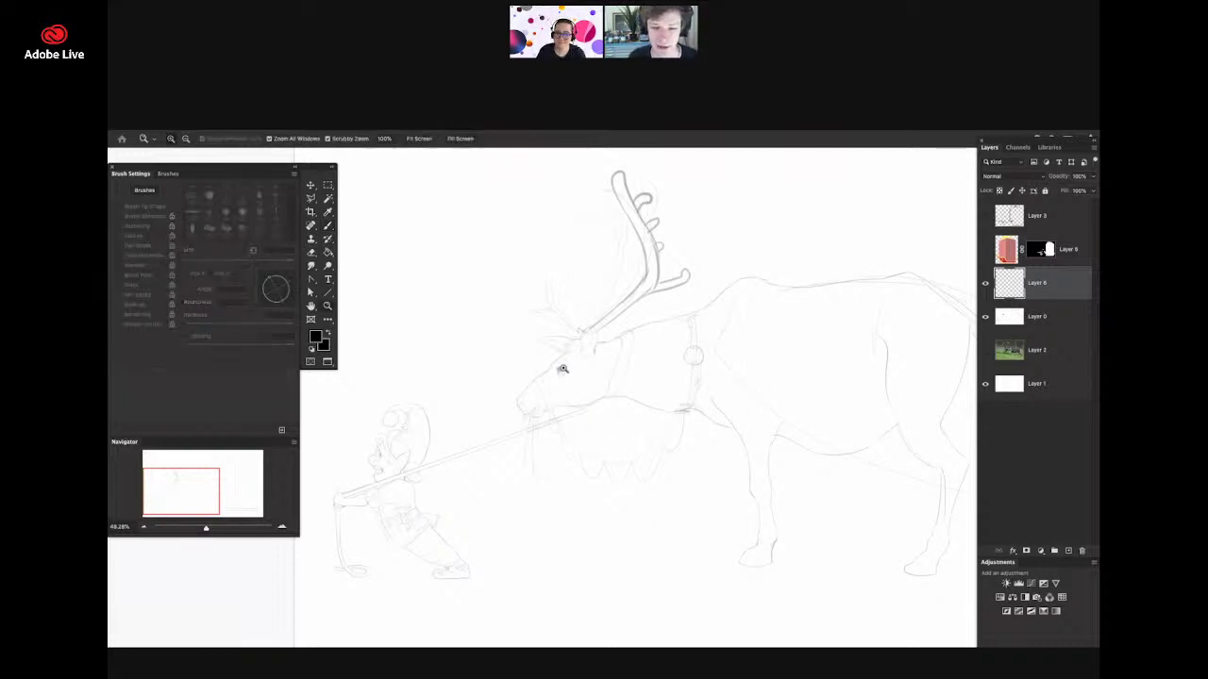
drag(564, 369, 598, 390)
key(super+space)
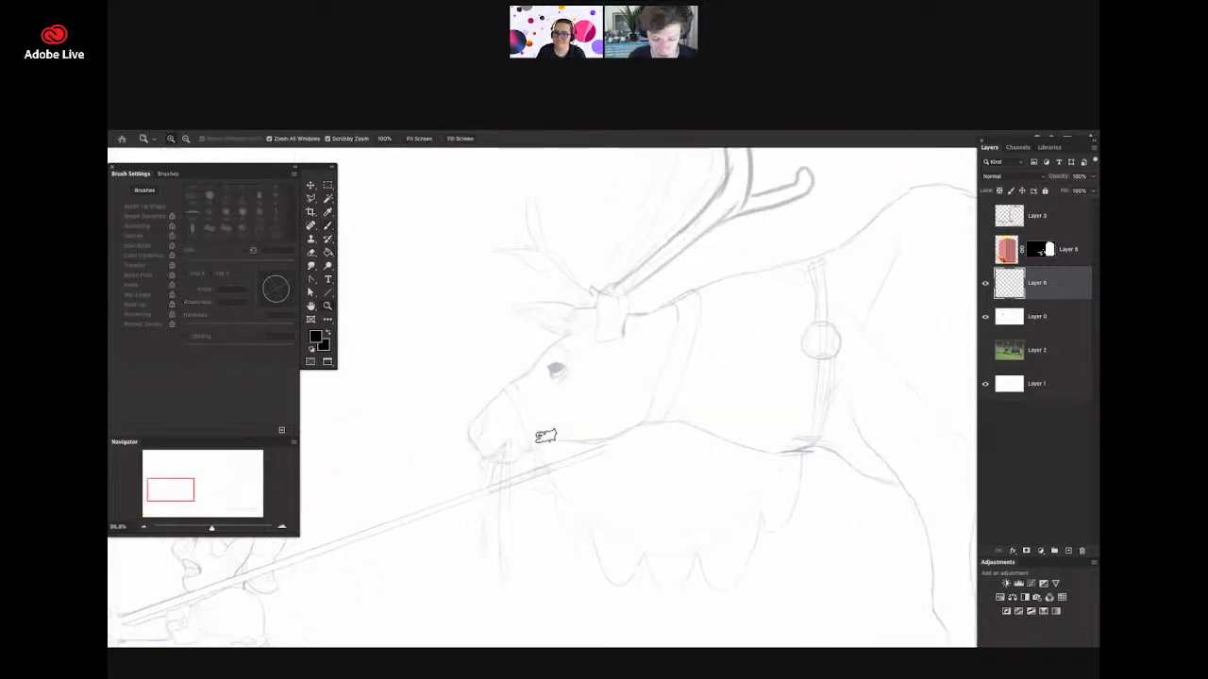
key(space)
drag(473, 493, 594, 438)
drag(415, 522, 566, 389)
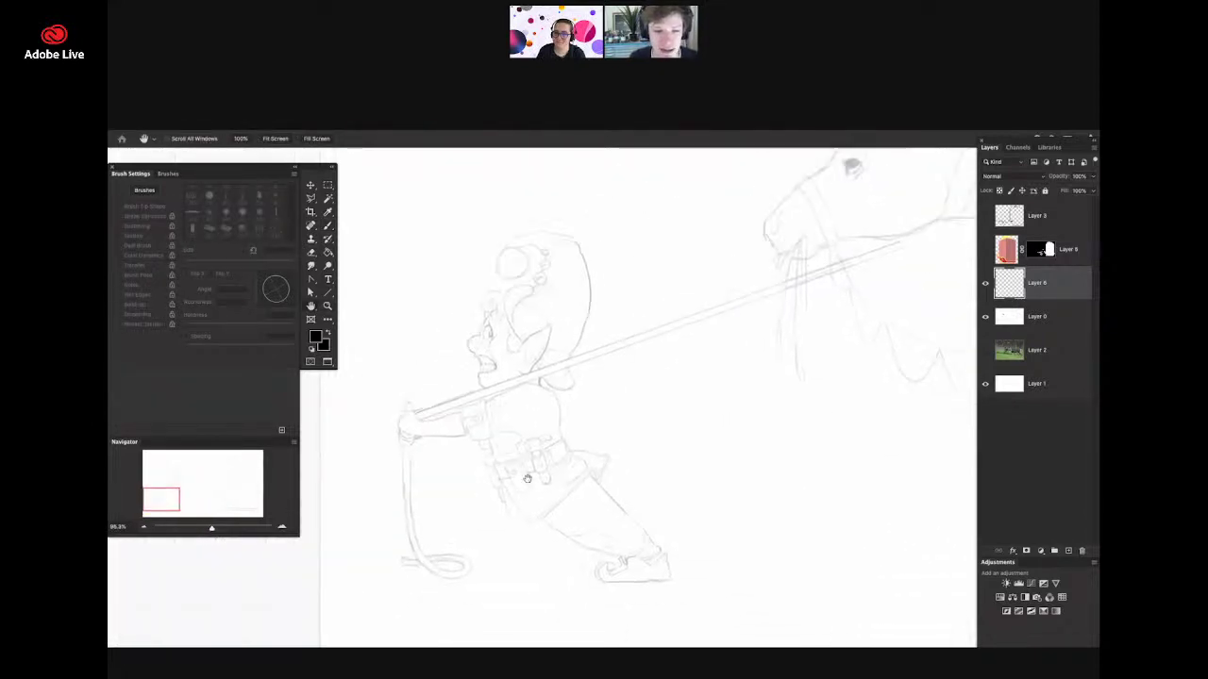
drag(665, 435, 560, 463)
mouse_move(614, 431)
mouse_down()
mouse_move(575, 450)
mouse_move(595, 463)
mouse_move(575, 425)
mouse_move(621, 460)
mouse_move(589, 463)
mouse_move(650, 450)
mouse_move(566, 439)
mouse_up()
key(space)
drag(721, 449, 756, 459)
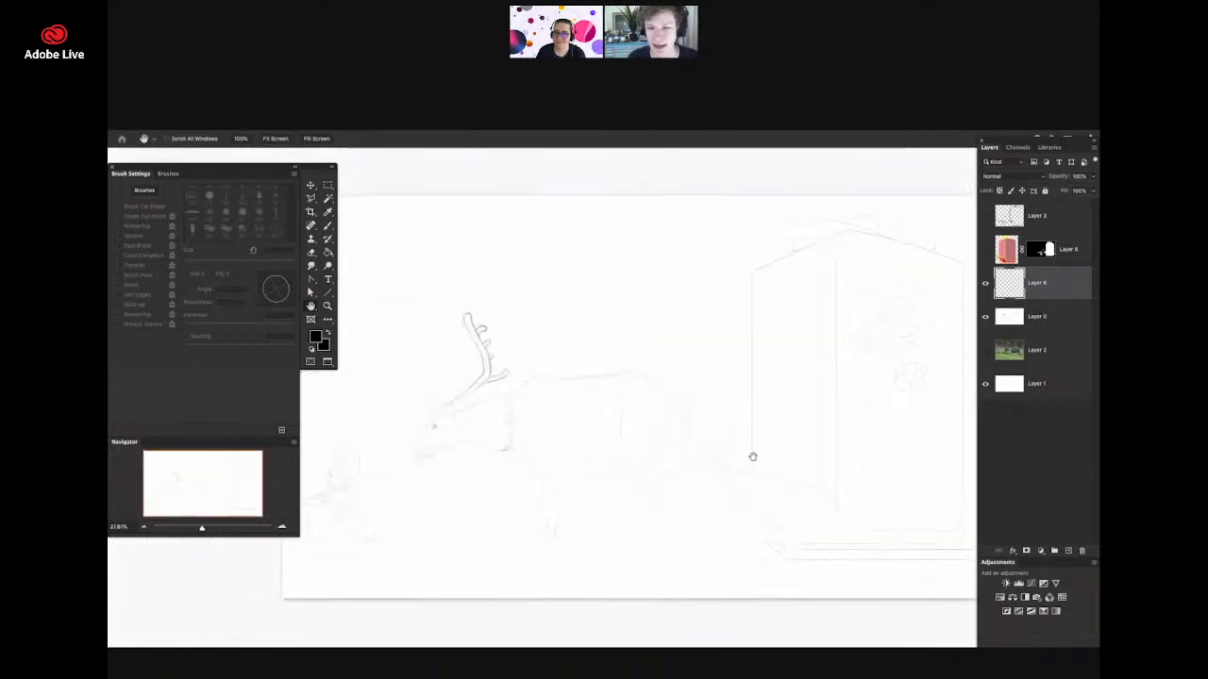
- Examine the whole composition and the building sketch with its candy cane, star and flower decorations
key(super+space)
drag(650, 444, 667, 434)
key(h)
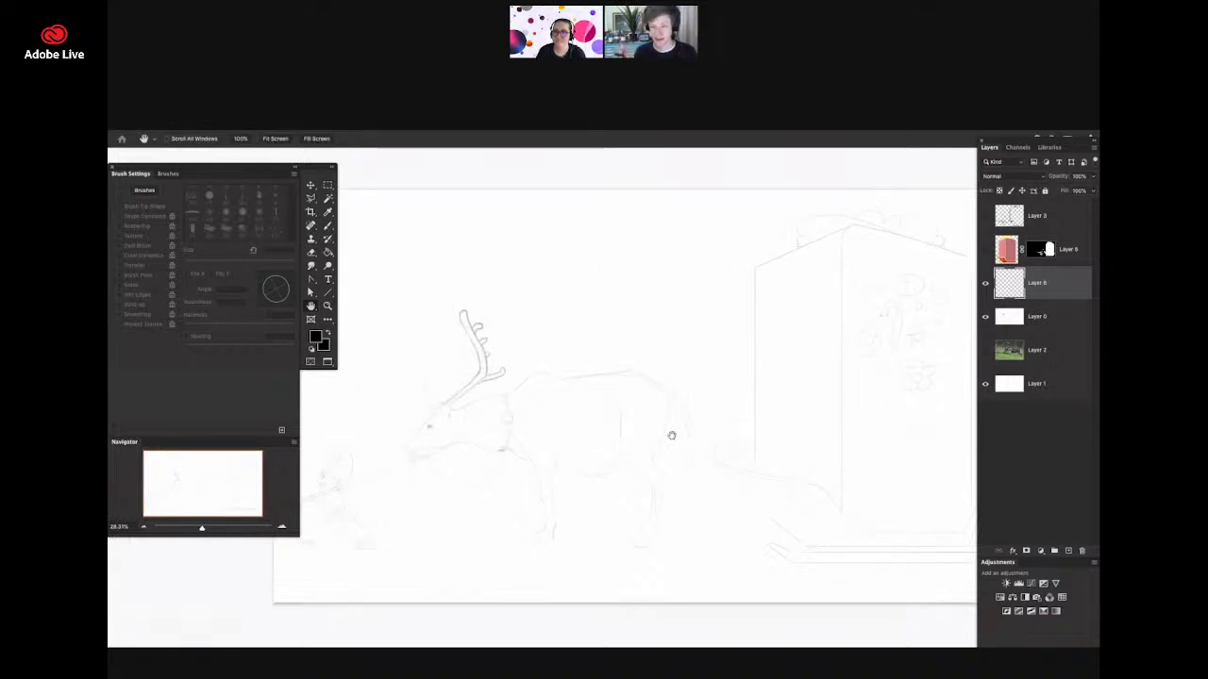
key(z)
scroll(746, 395, down, 2)
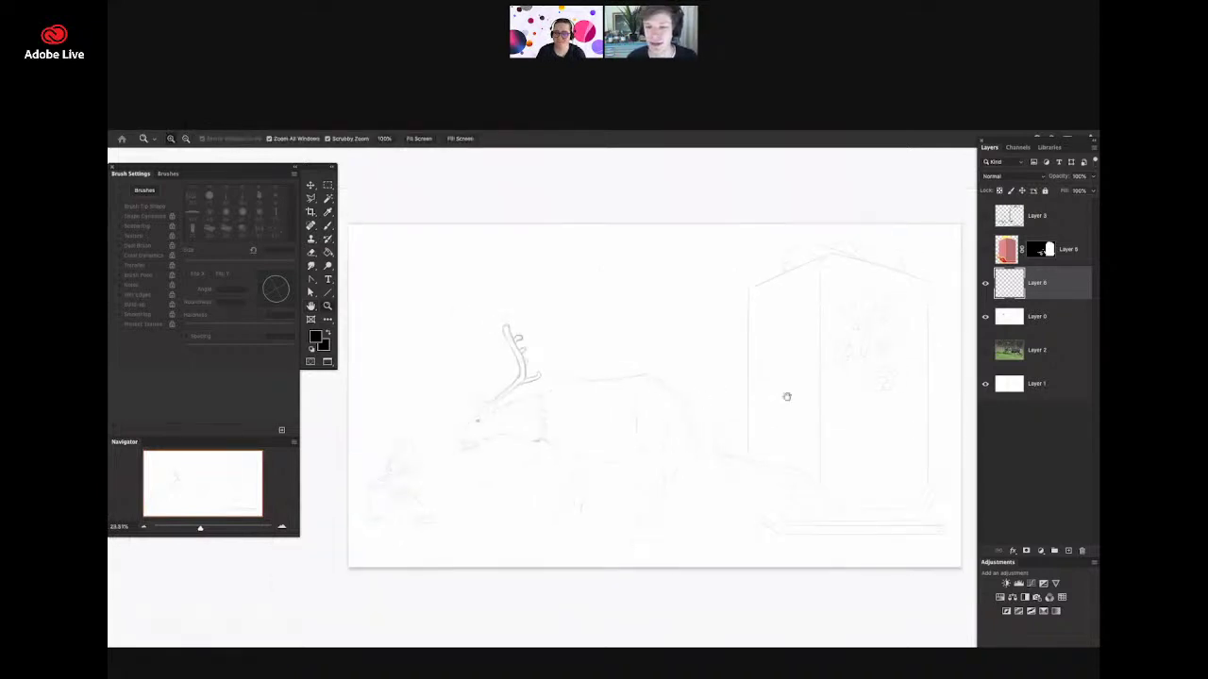
scroll(831, 392, up, 3)
scroll(929, 389, up, 2)
key(h)
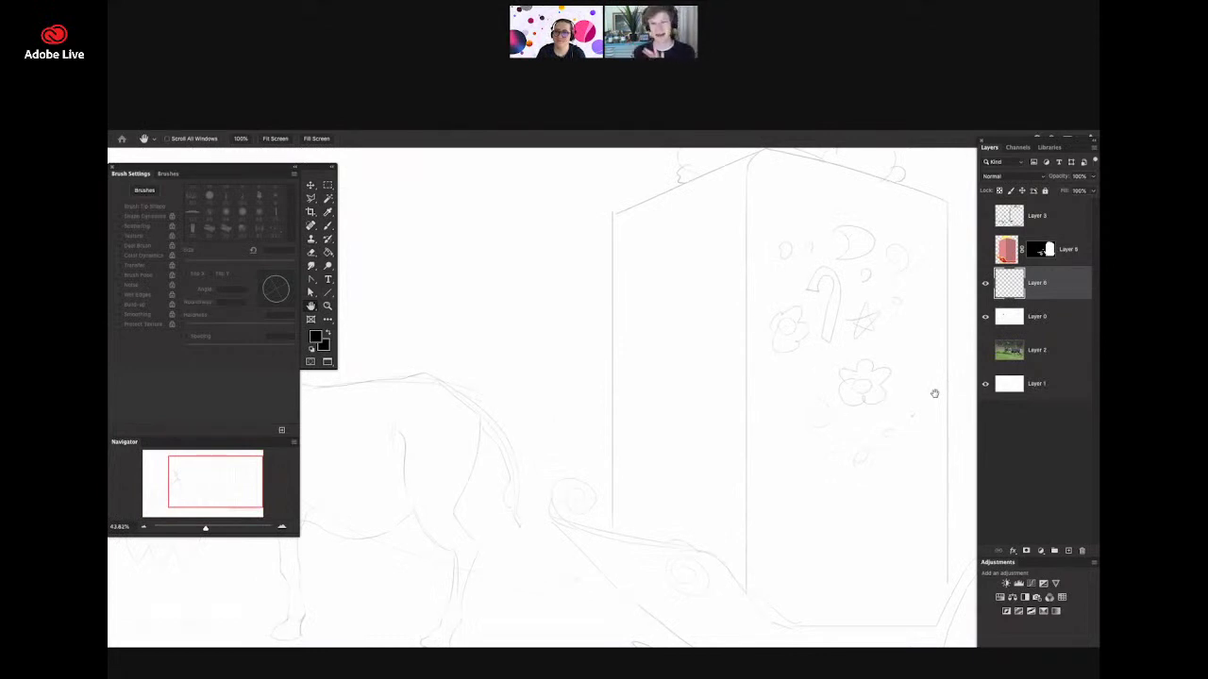
scroll(845, 413, down, 3)
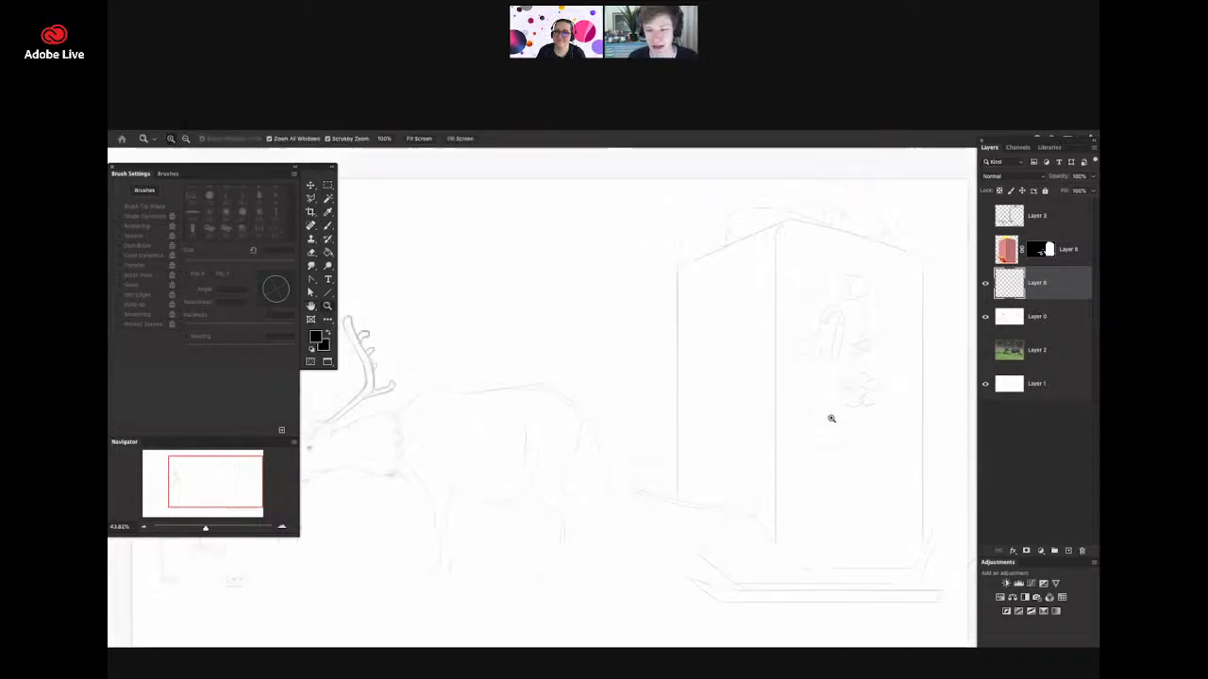
scroll(819, 340, down, 1)
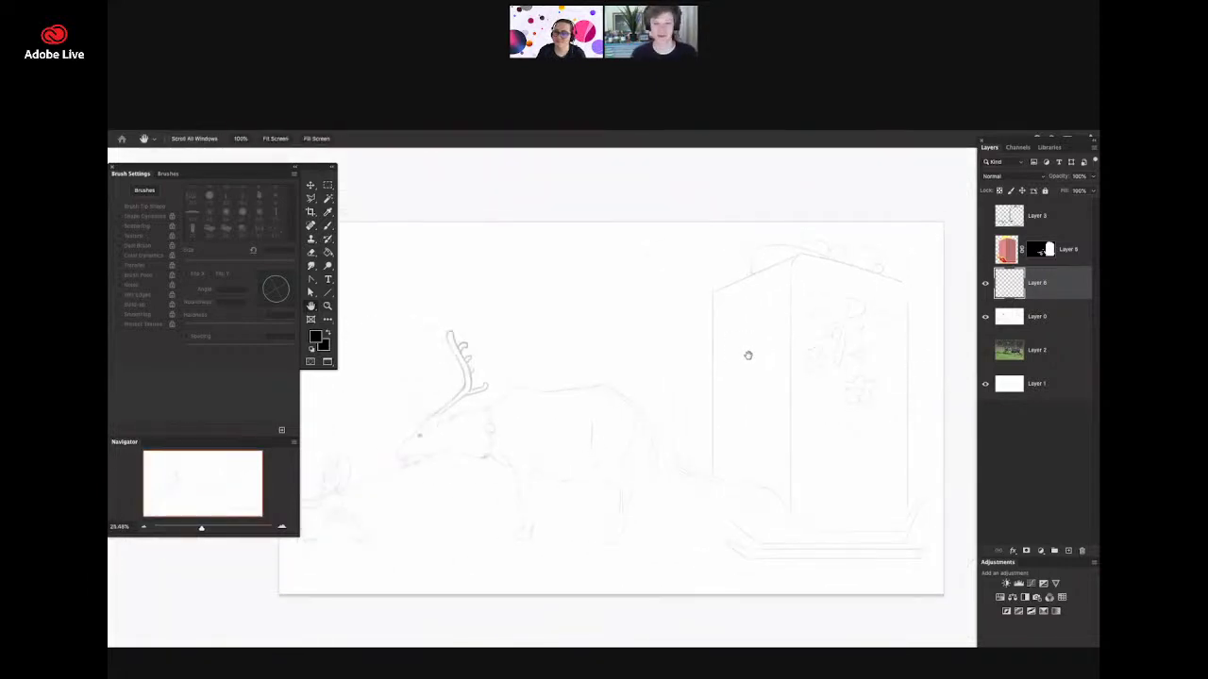
key(z)
drag(727, 373, 719, 380)
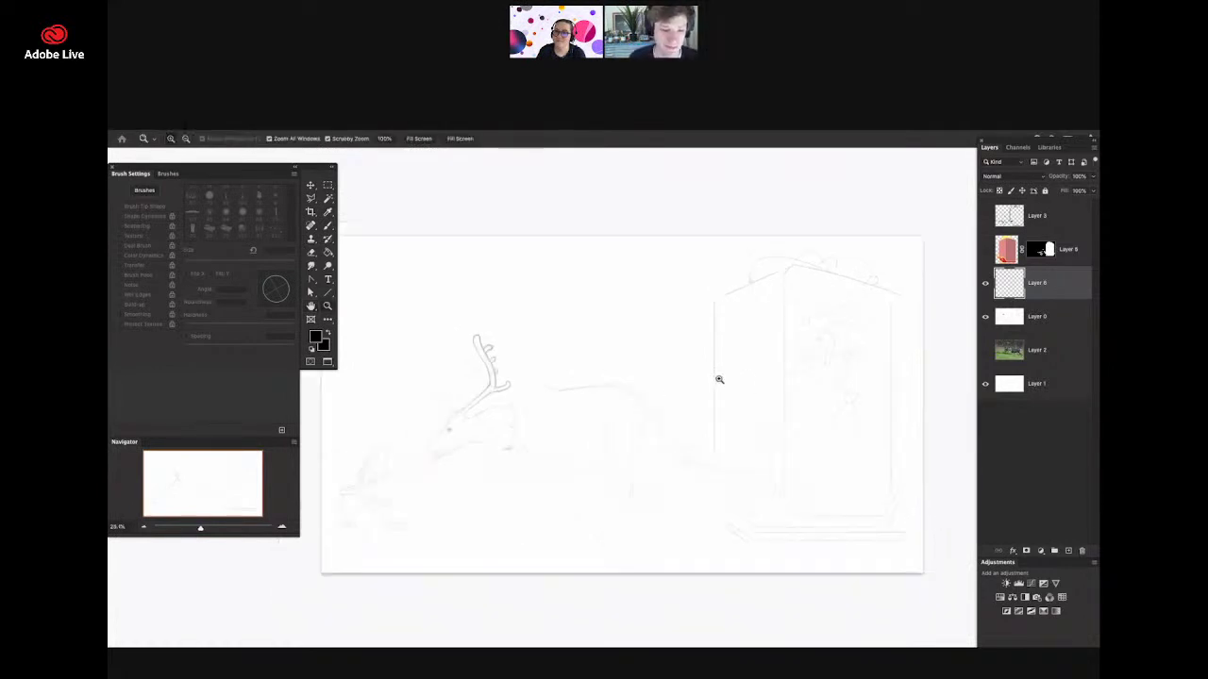
- Lower the opacity of the sketch layer, Layer 0, slightly further and reactivate the transparent layer directly above it
scroll(497, 410, up, 4)
scroll(560, 380, up, 1)
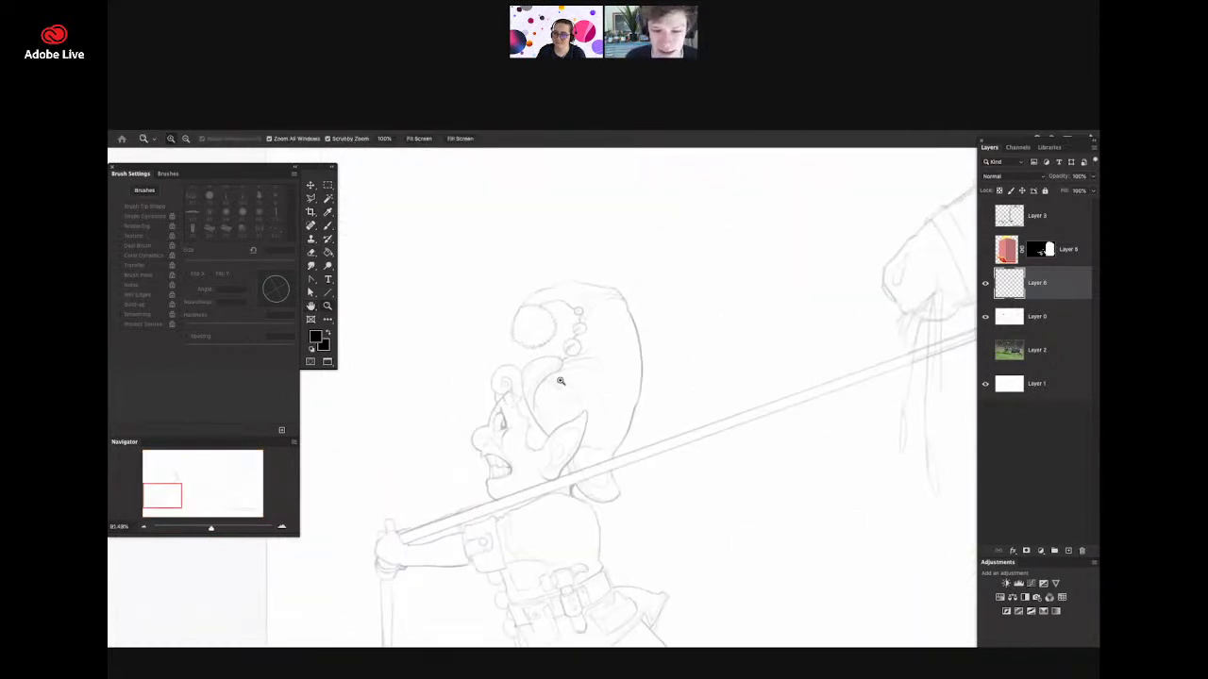
scroll(561, 380, up, 2)
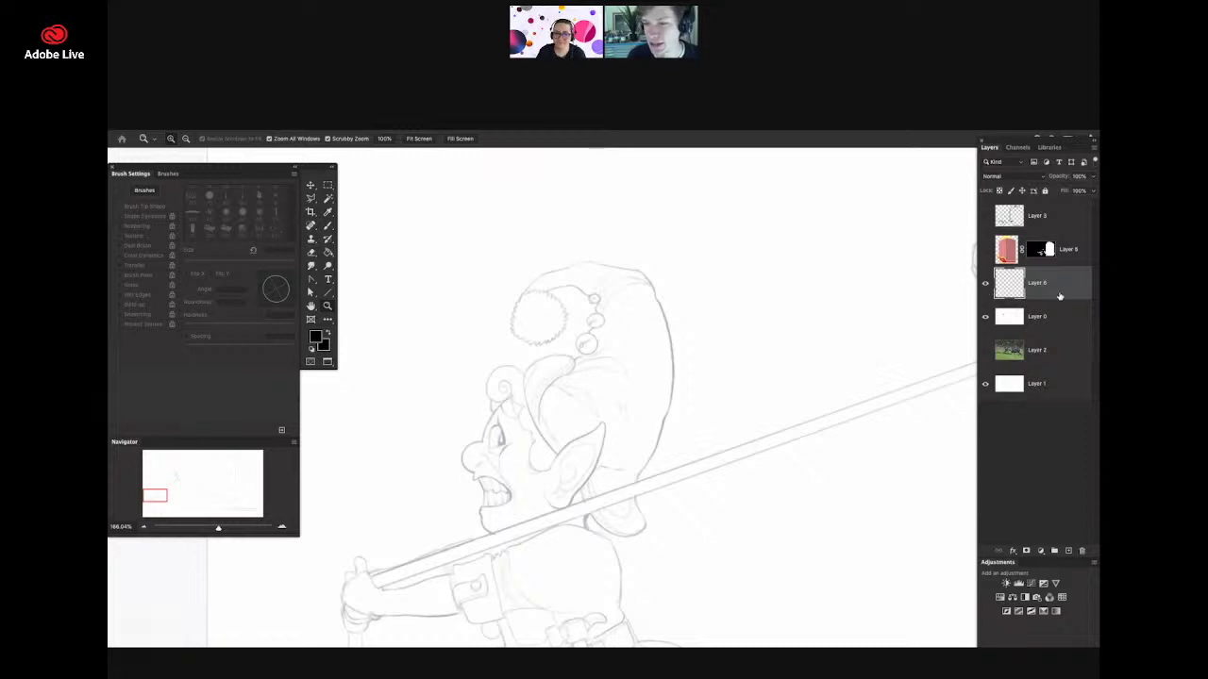
click(1046, 310)
click(1092, 177)
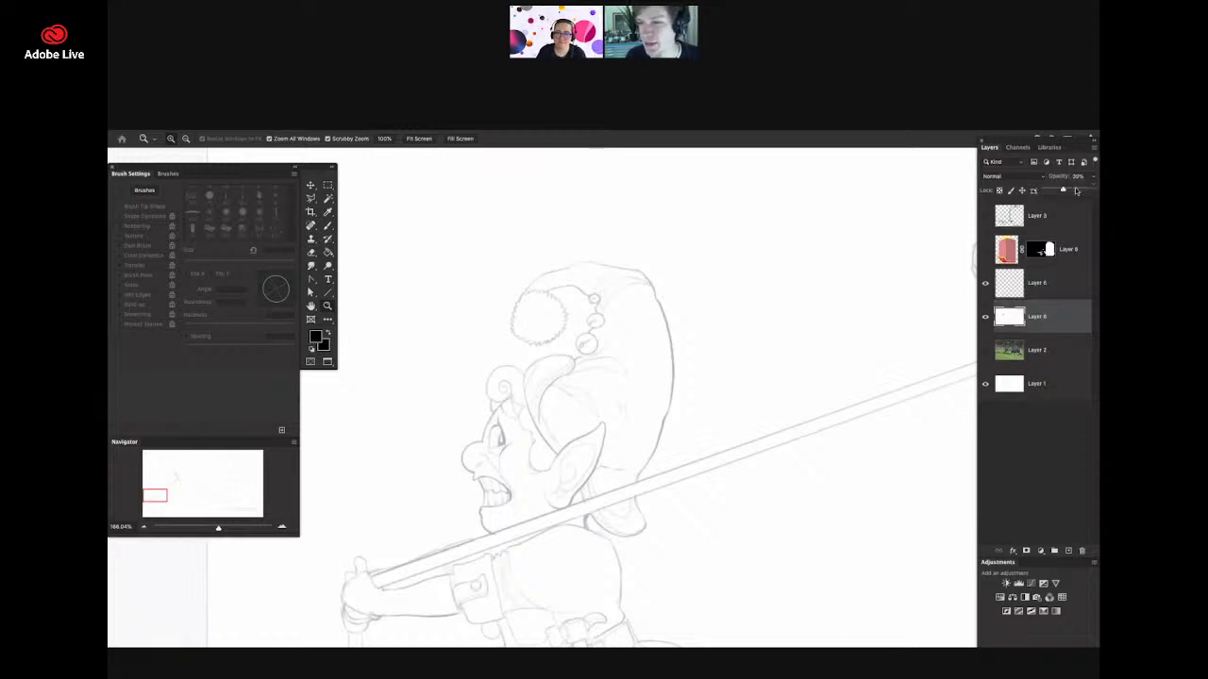
drag(1063, 190, 1058, 191)
click(1051, 278)
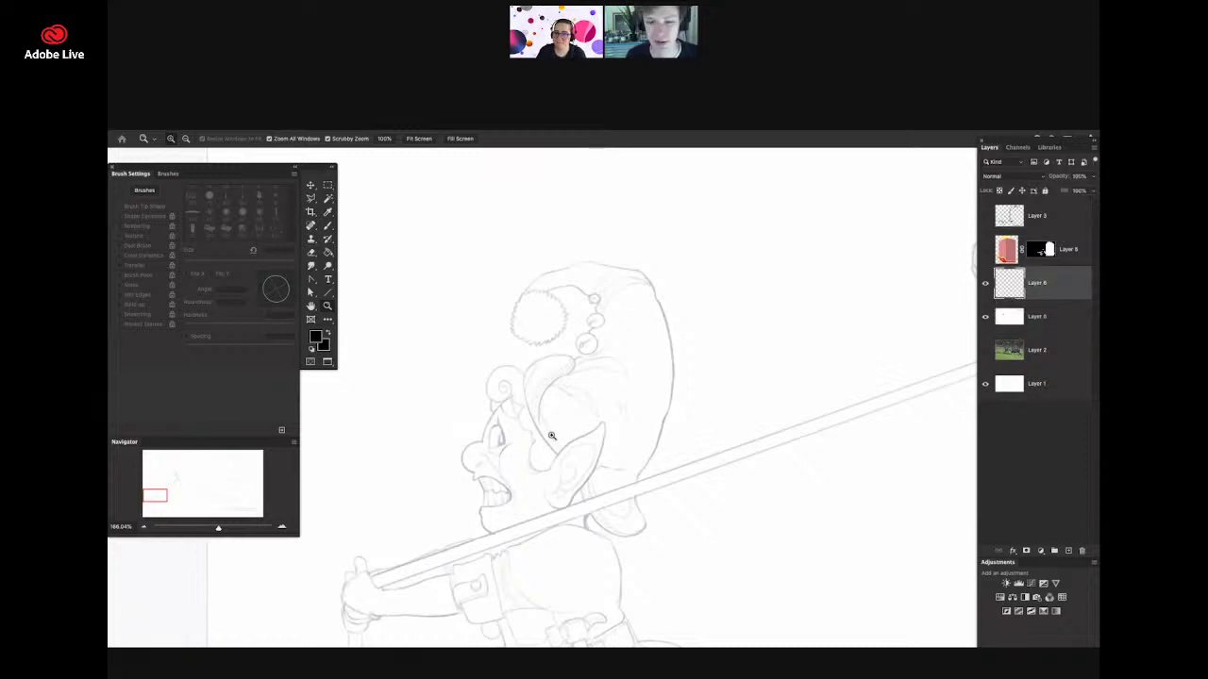
- Reduce the textured brush's size to 22 px for inking the elf's head
mouse_move(619, 382)
mouse_down()
mouse_move(557, 402)
mouse_move(564, 418)
mouse_move(630, 405)
mouse_up()
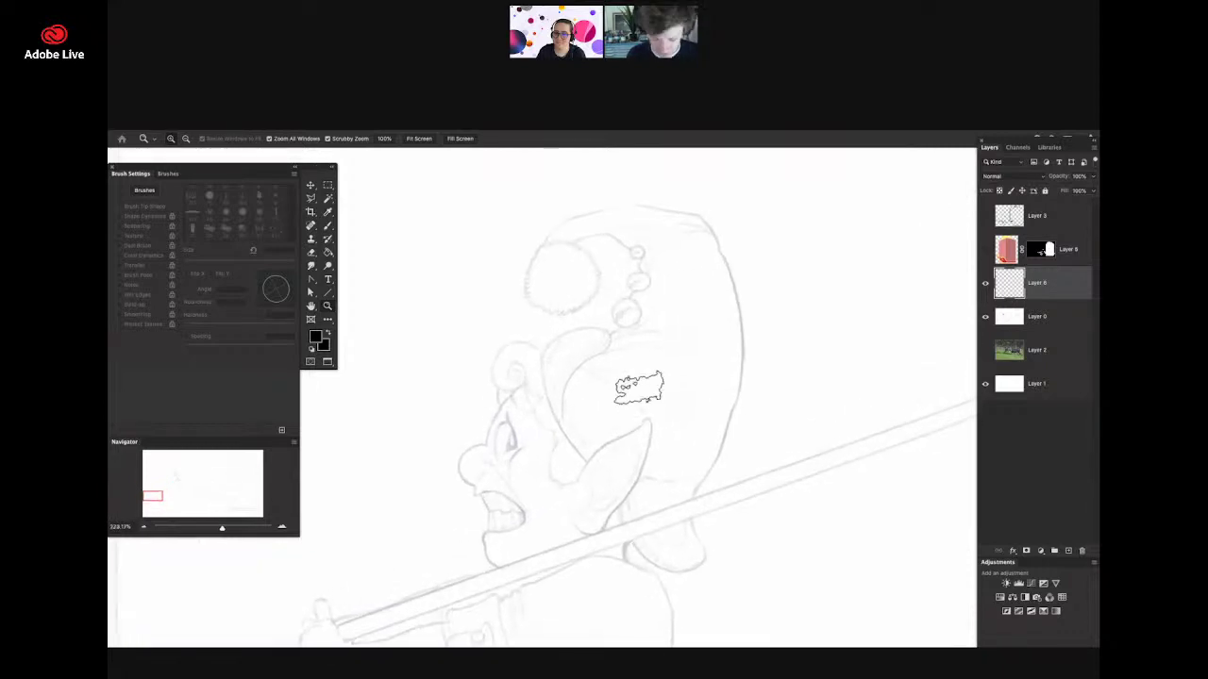
right_click(647, 364)
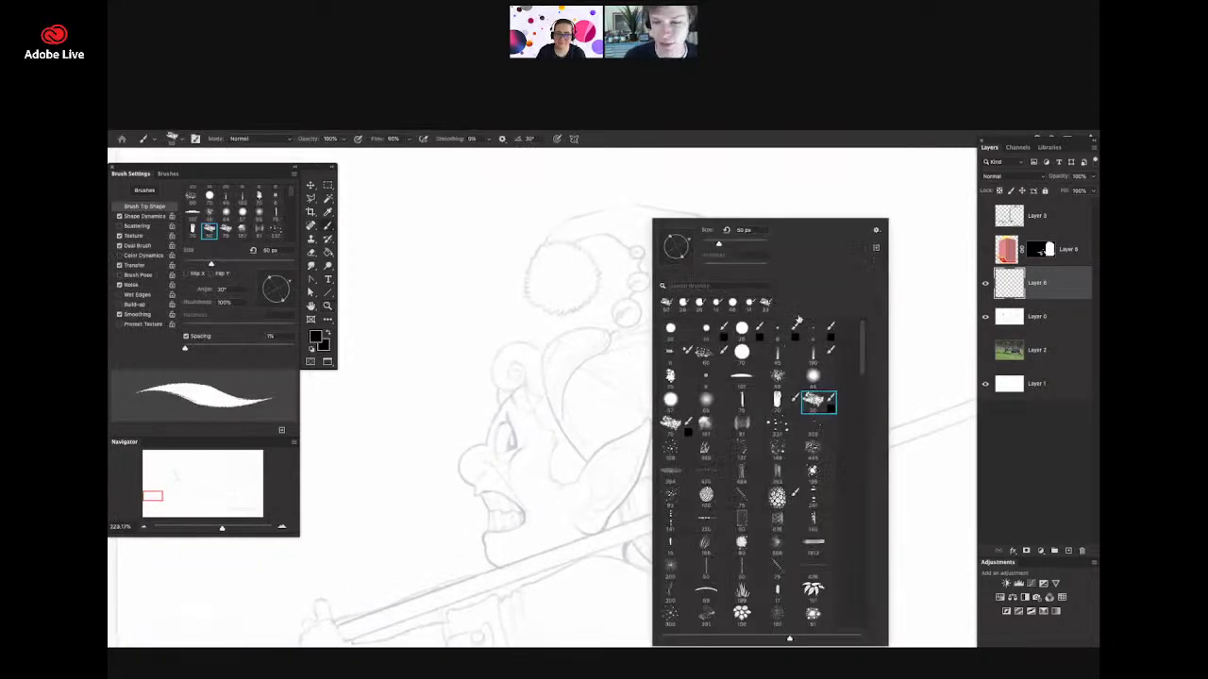
drag(718, 245, 714, 277)
click(706, 202)
drag(597, 330, 614, 329)
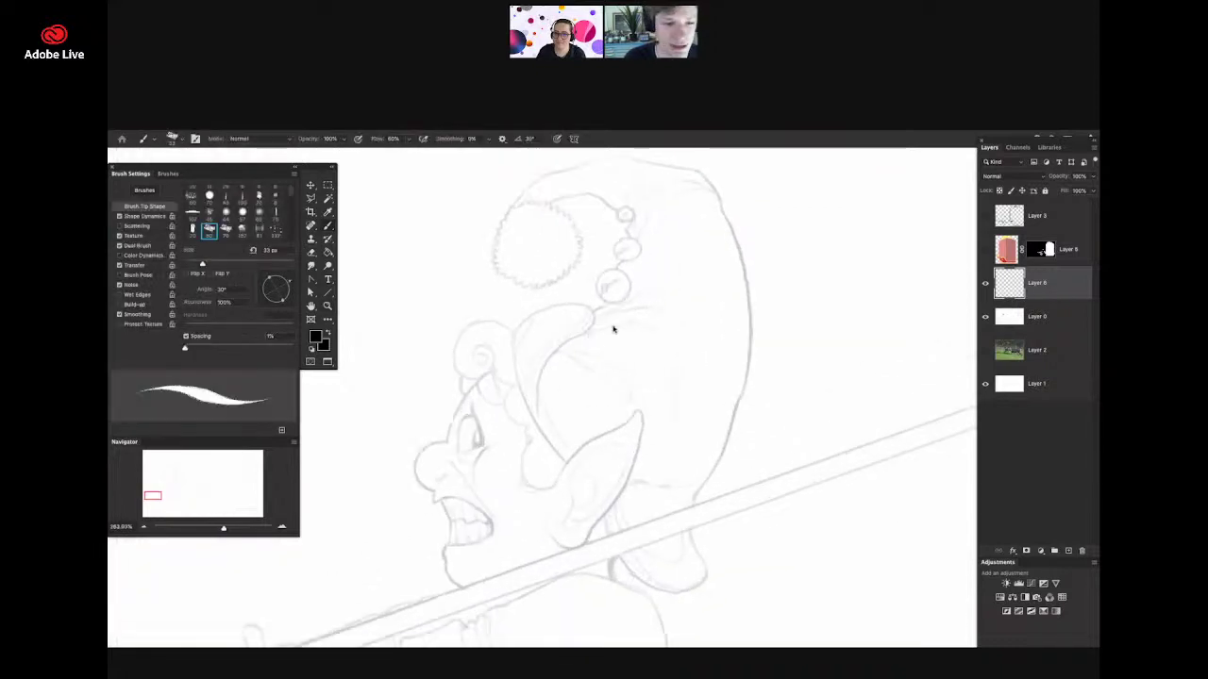
right_click(612, 329)
drag(677, 245, 674, 244)
click(706, 206)
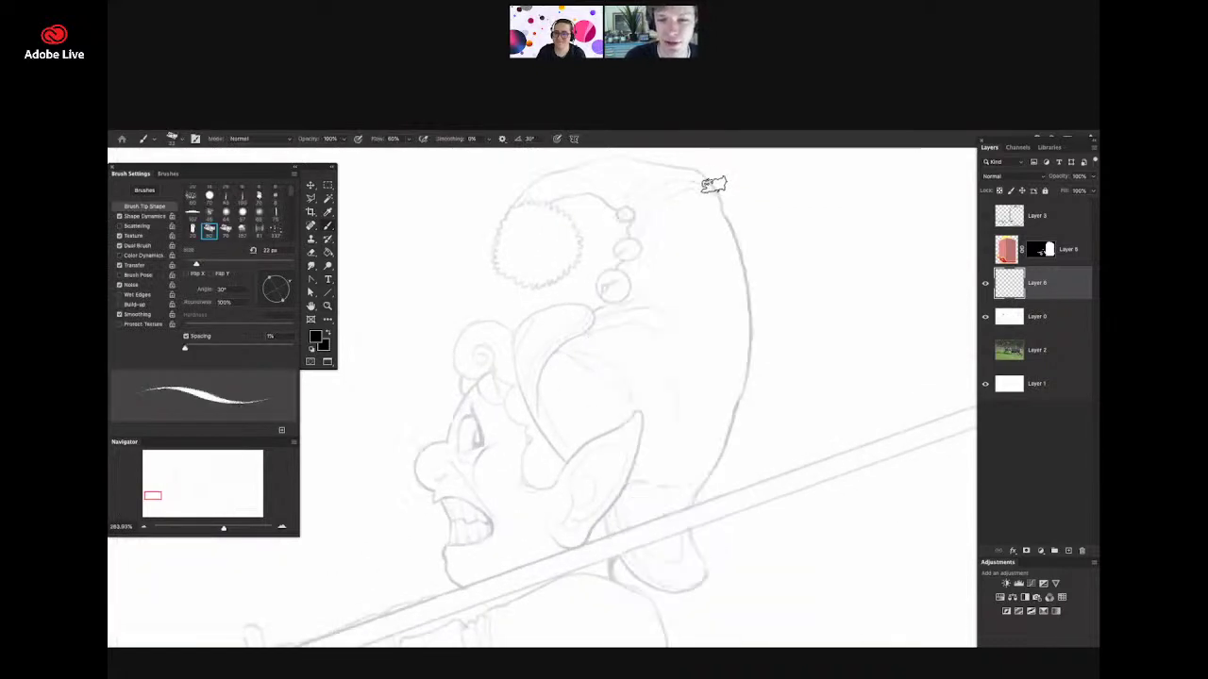
- Ink the back edge of the elf's hat and the outline of the pointed ear with thick black strokes
mouse_move(708, 176)
mouse_down()
mouse_move(735, 235)
mouse_move(724, 218)
mouse_move(743, 354)
mouse_move(695, 501)
mouse_up()
scroll(667, 450, down, 3)
scroll(667, 450, up, 3)
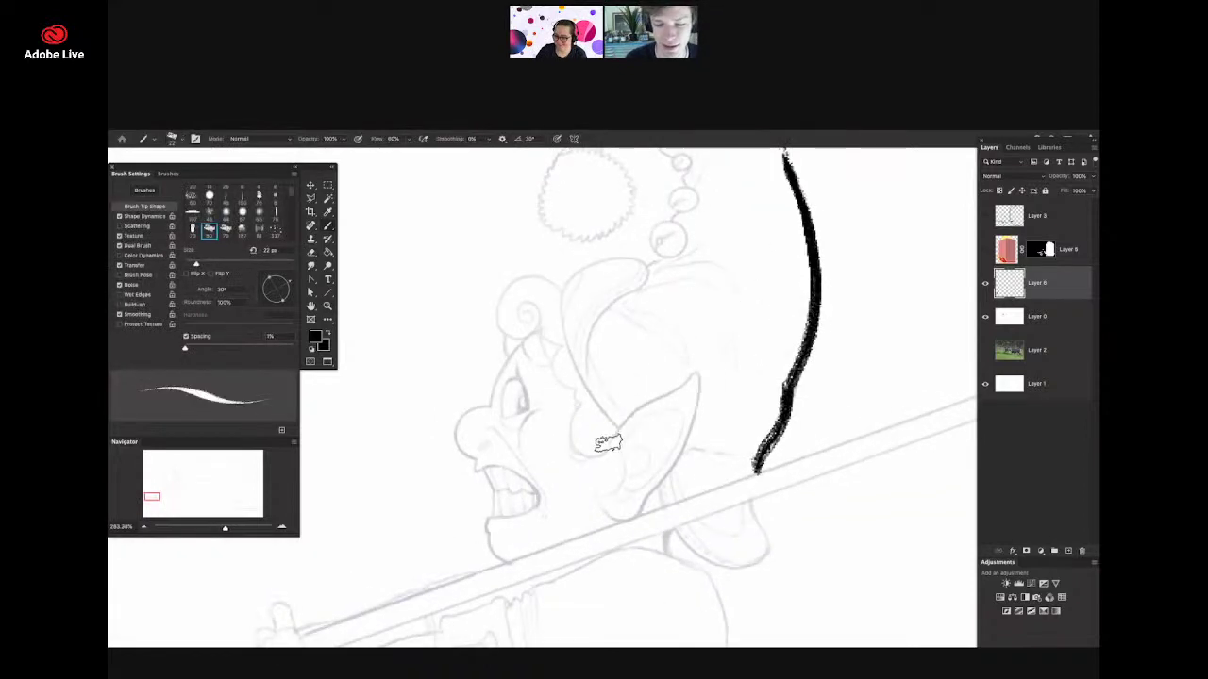
mouse_move(609, 442)
mouse_down()
mouse_move(689, 371)
mouse_move(698, 379)
mouse_move(643, 507)
mouse_move(623, 516)
mouse_move(606, 470)
mouse_up()
scroll(687, 407, down, 3)
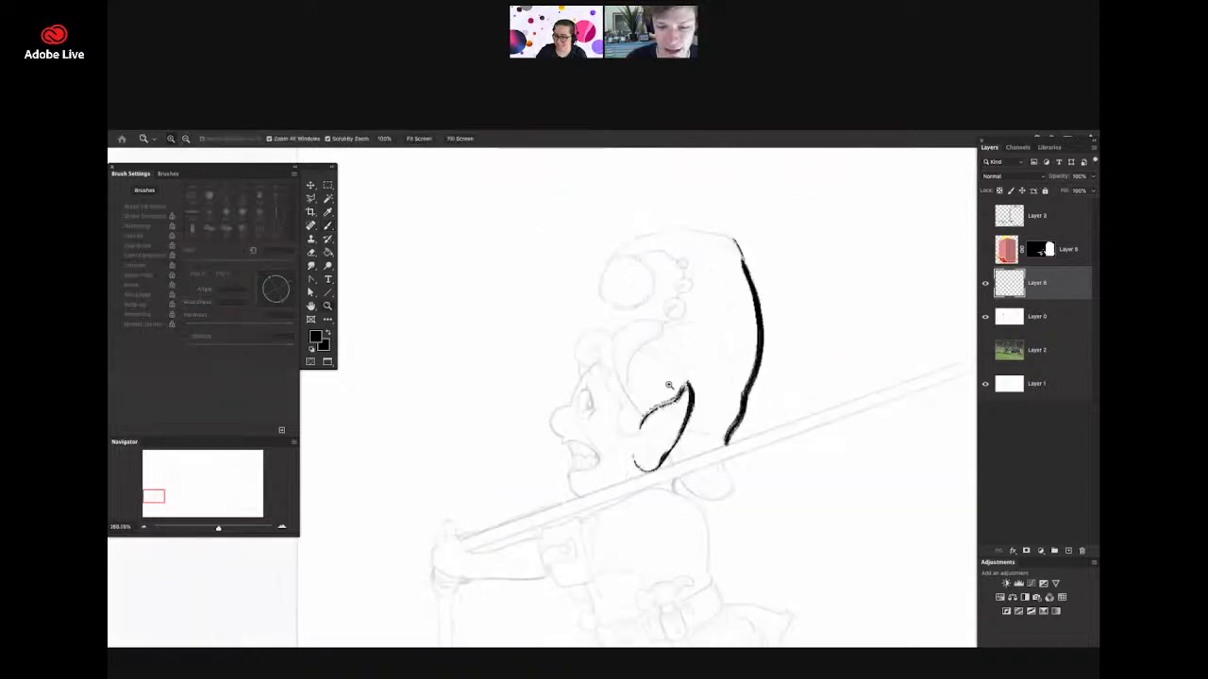
scroll(651, 404, up, 3)
mouse_move(644, 430)
mouse_down()
mouse_move(613, 392)
mouse_move(590, 328)
mouse_move(584, 279)
mouse_move(616, 263)
mouse_move(580, 275)
mouse_move(623, 251)
mouse_move(669, 264)
mouse_move(615, 360)
mouse_move(620, 328)
mouse_move(643, 426)
mouse_up()
- Ink the elf's hat brim, the spiral curl above the forehead, and the forehead and nose profile
drag(636, 277, 614, 313)
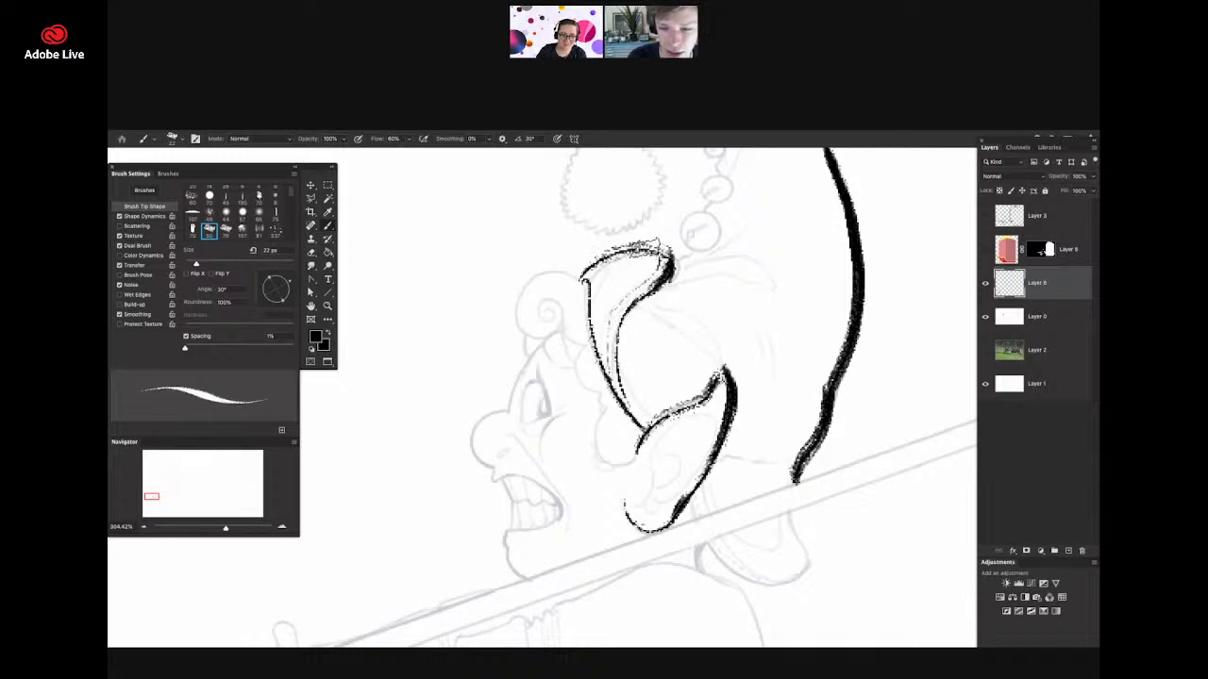
mouse_move(659, 255)
mouse_down()
mouse_move(620, 284)
mouse_move(633, 239)
mouse_move(585, 331)
mouse_move(601, 311)
mouse_move(573, 304)
mouse_move(554, 343)
mouse_move(587, 351)
mouse_move(525, 406)
mouse_up()
drag(614, 366, 653, 364)
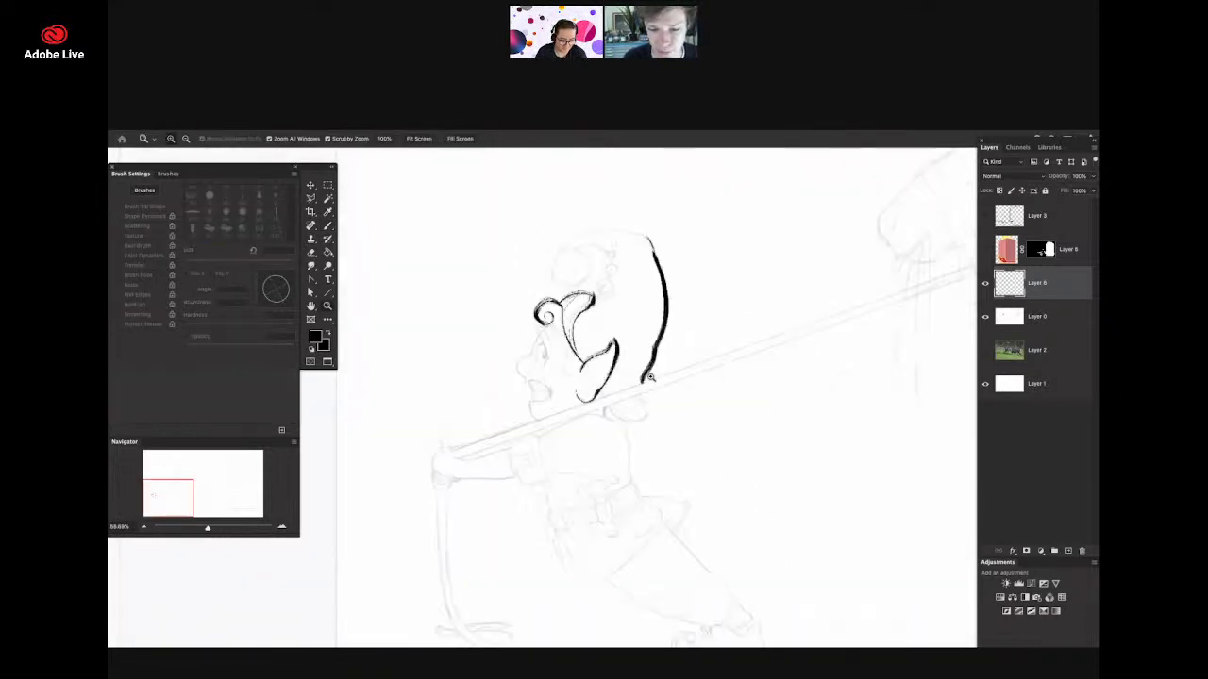
mouse_move(551, 334)
mouse_down()
mouse_move(507, 364)
mouse_move(515, 332)
mouse_move(508, 378)
mouse_move(486, 383)
mouse_move(490, 436)
mouse_up()
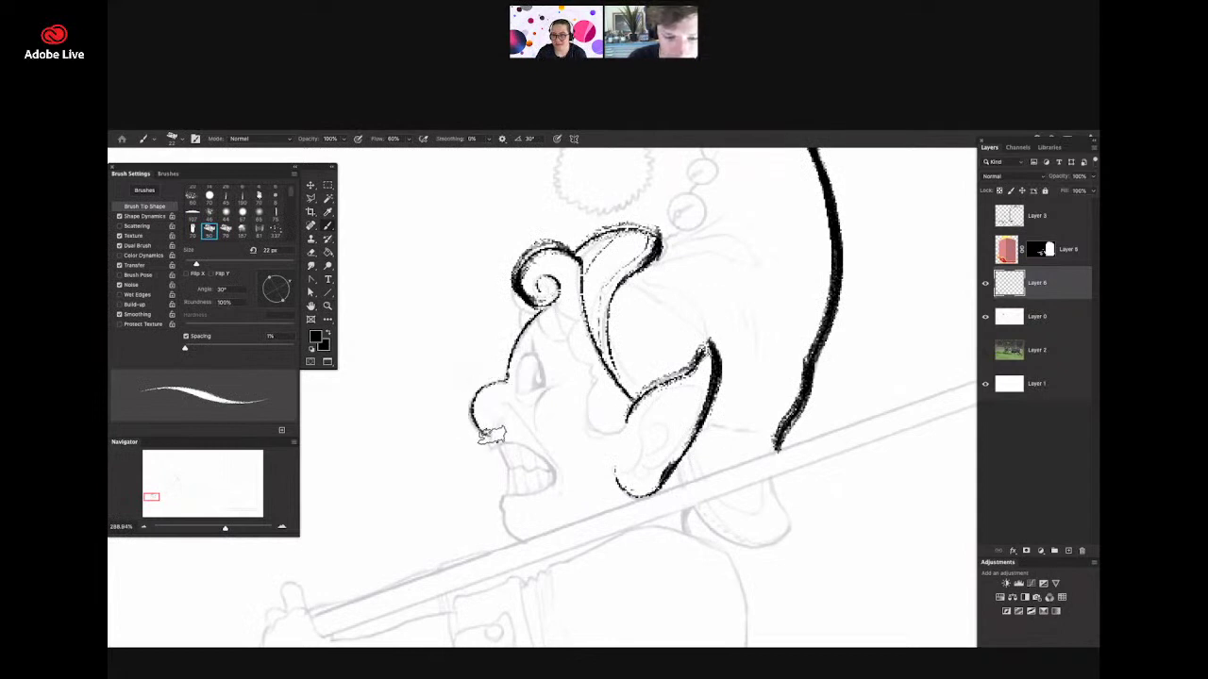
drag(491, 385, 485, 432)
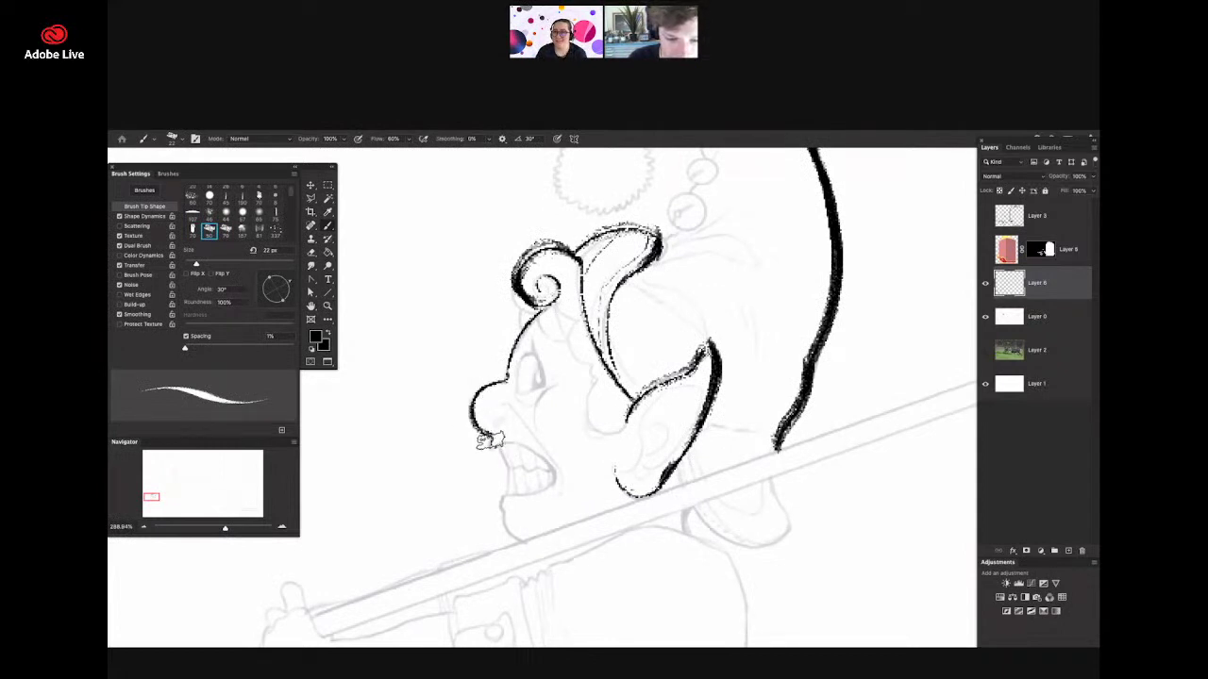
- Resize the image to a width of 60 centimeters at a resolution of 300 pixels/inch
key(z)
mouse_move(534, 397)
mouse_down()
mouse_move(480, 404)
mouse_move(448, 441)
mouse_move(431, 441)
mouse_up()
key(z)
key(space)
key(z)
mouse_move(740, 359)
mouse_down()
mouse_move(660, 394)
mouse_move(668, 407)
mouse_up()
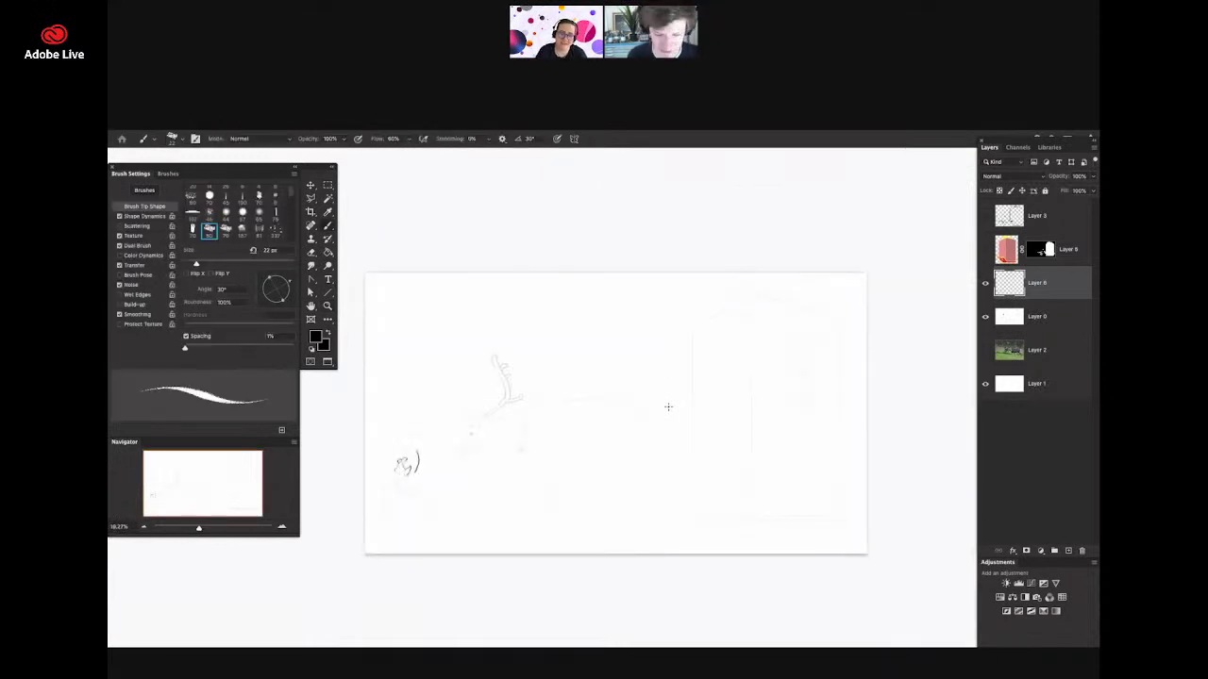
key(super+alt+i)
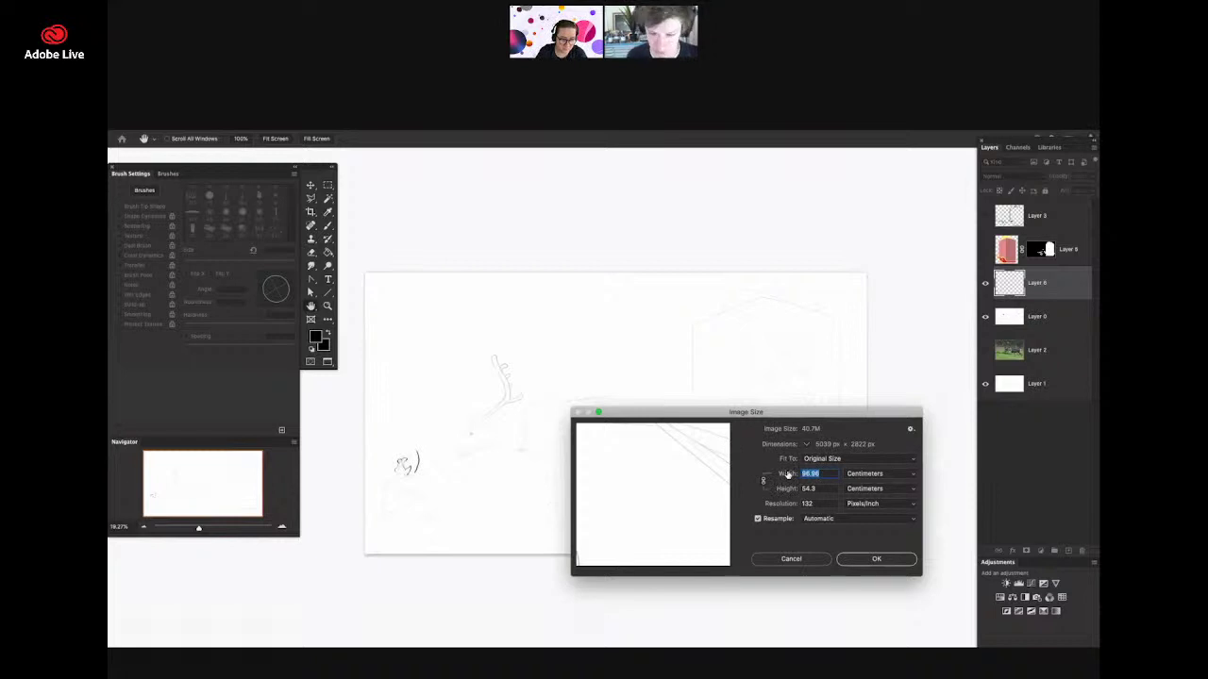
text(60)
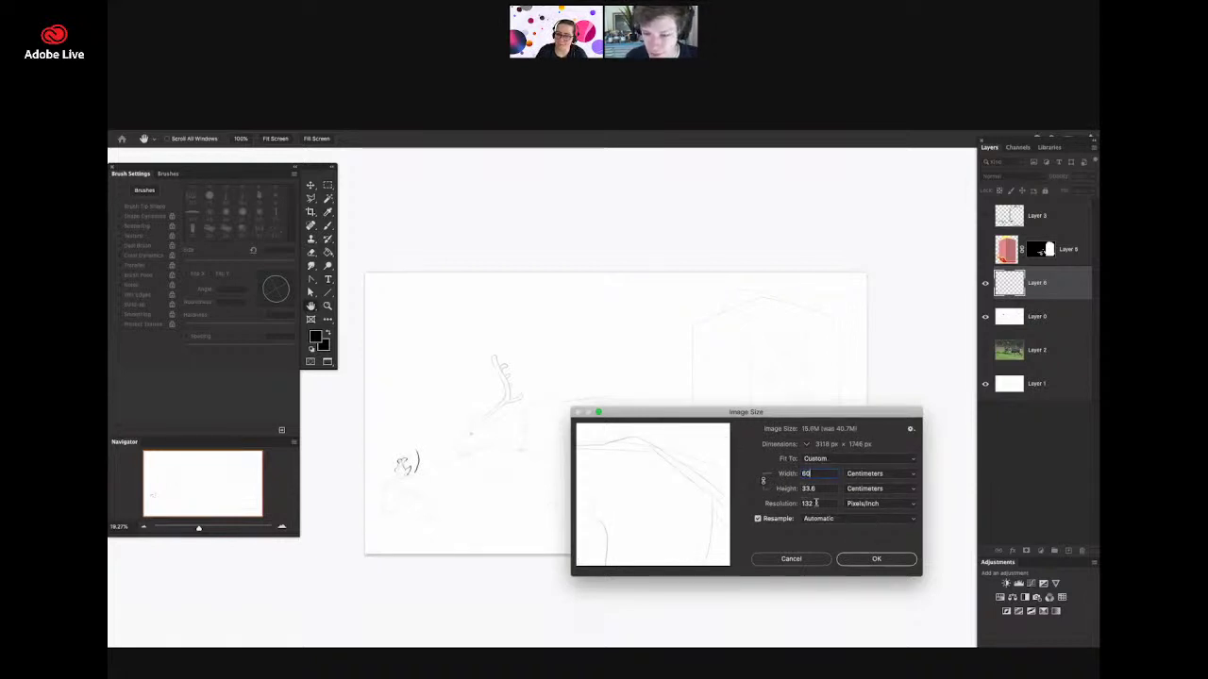
text(300)
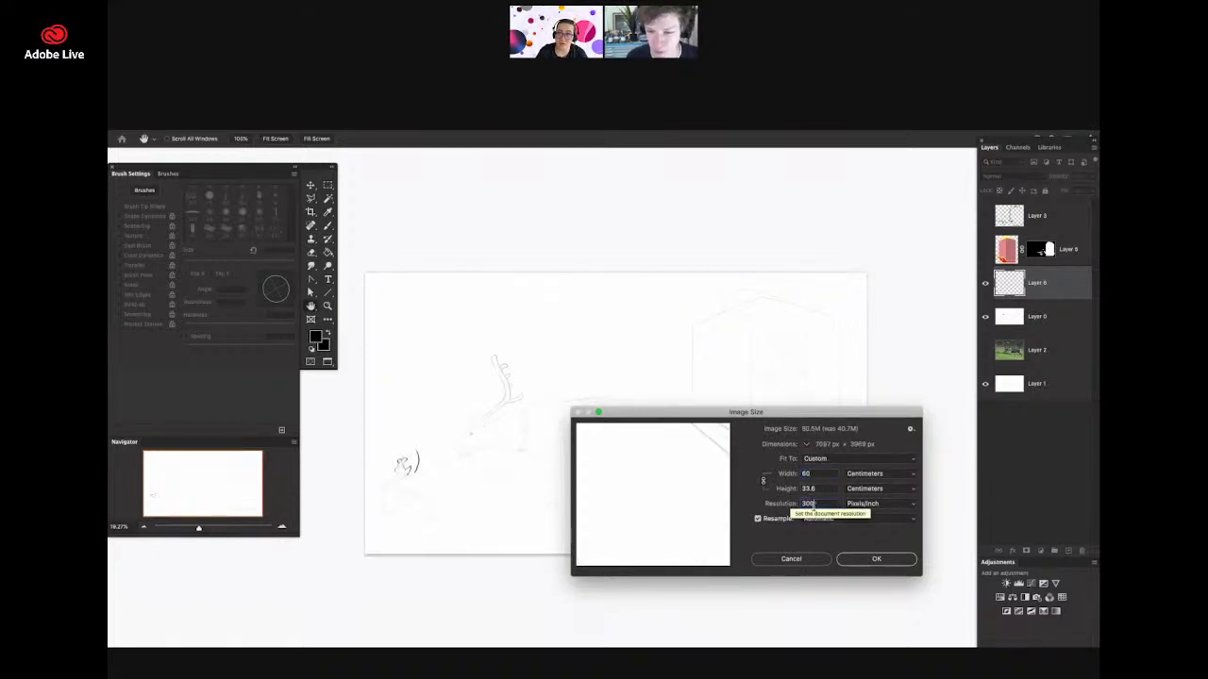
click(878, 559)
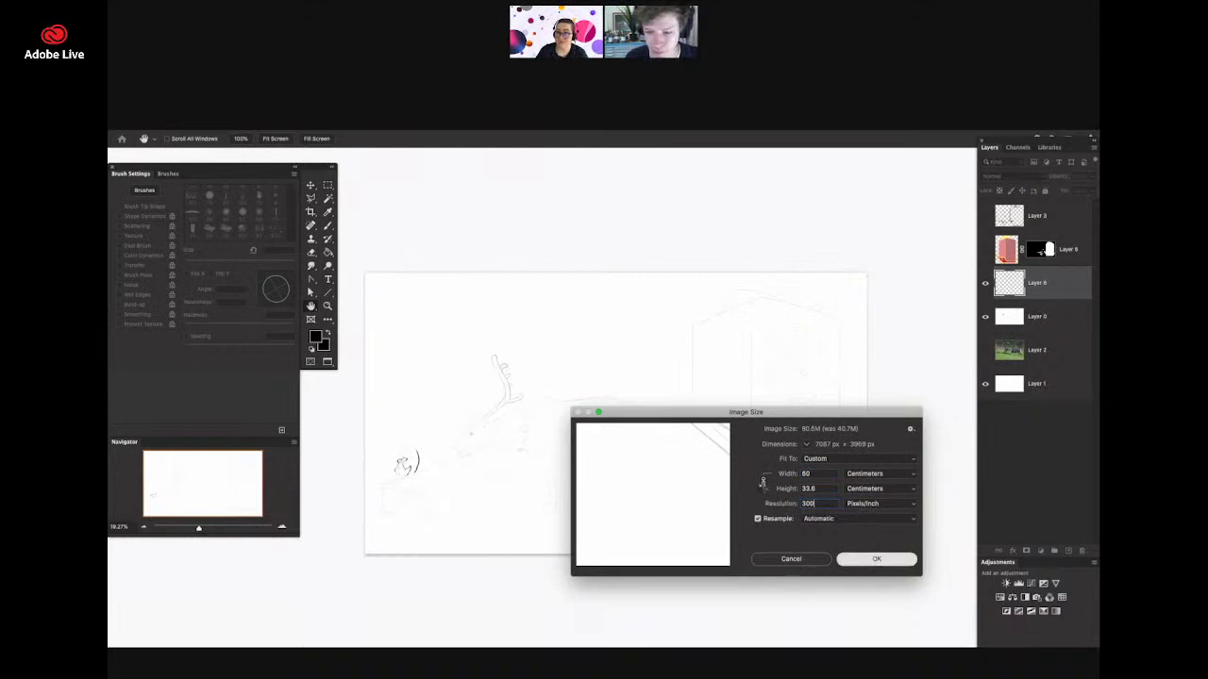
key(Return)
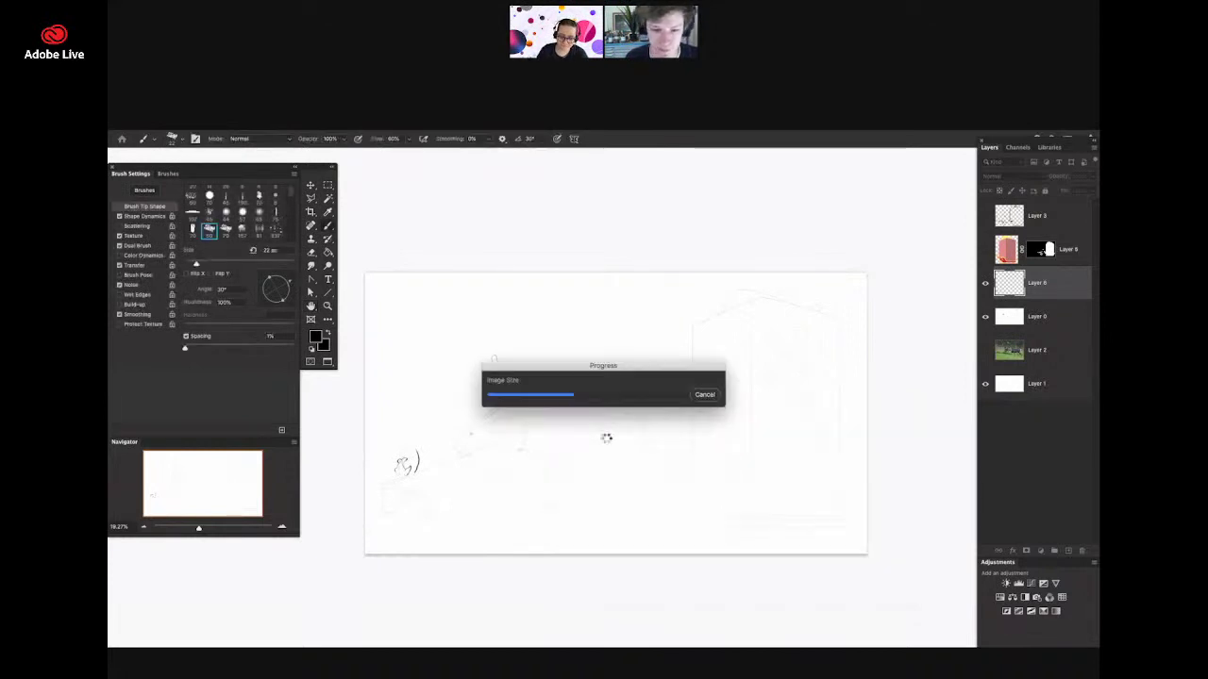
- Ink the round pompom at the tip of the elf's hat with a jagged, furry zigzag outline
key(z)
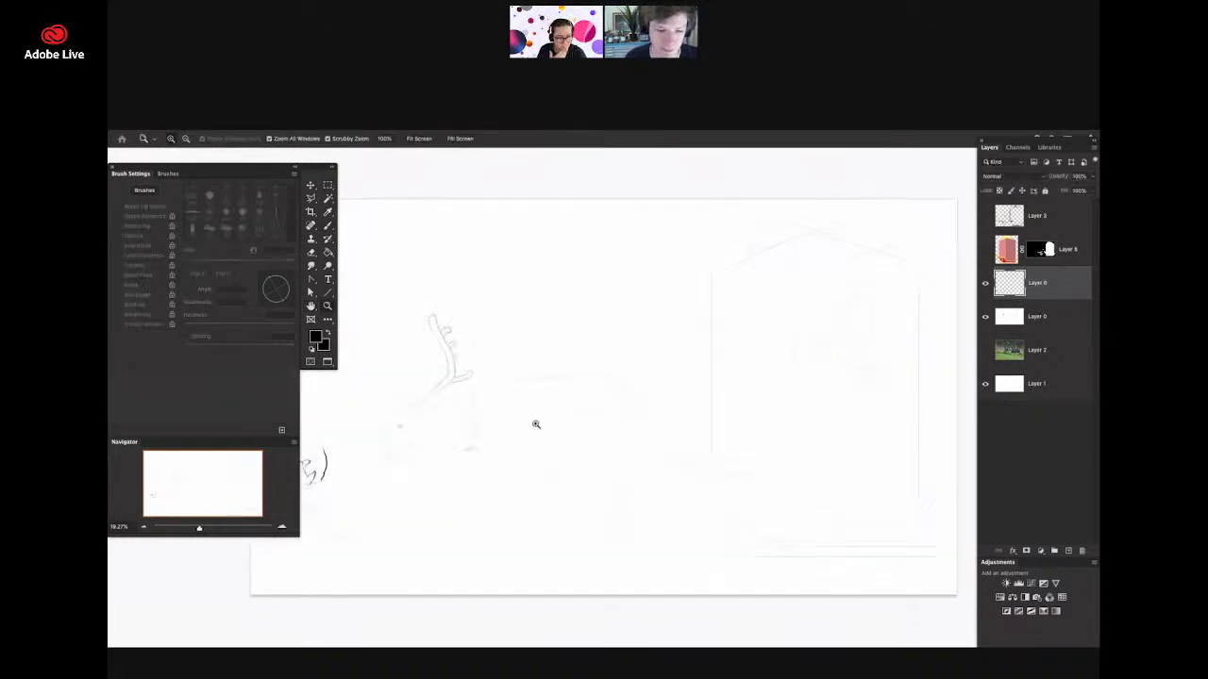
mouse_move(532, 424)
mouse_down()
mouse_move(423, 444)
mouse_move(482, 488)
mouse_up()
key(b)
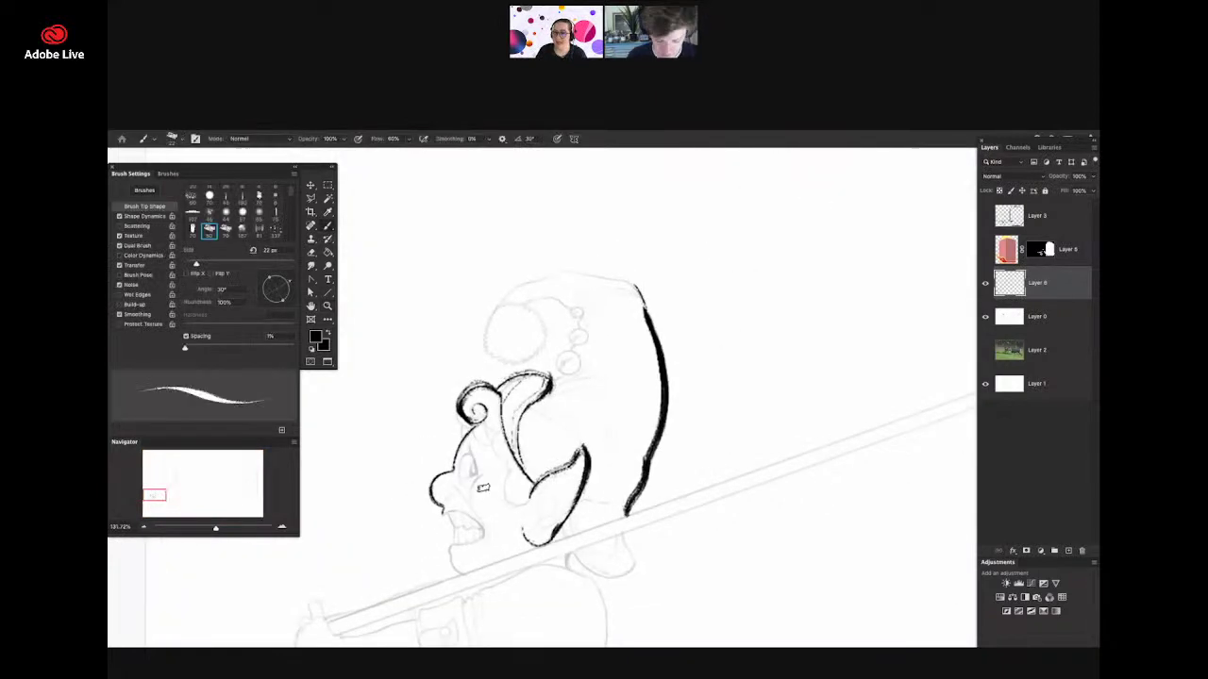
scroll(516, 297, up, 3)
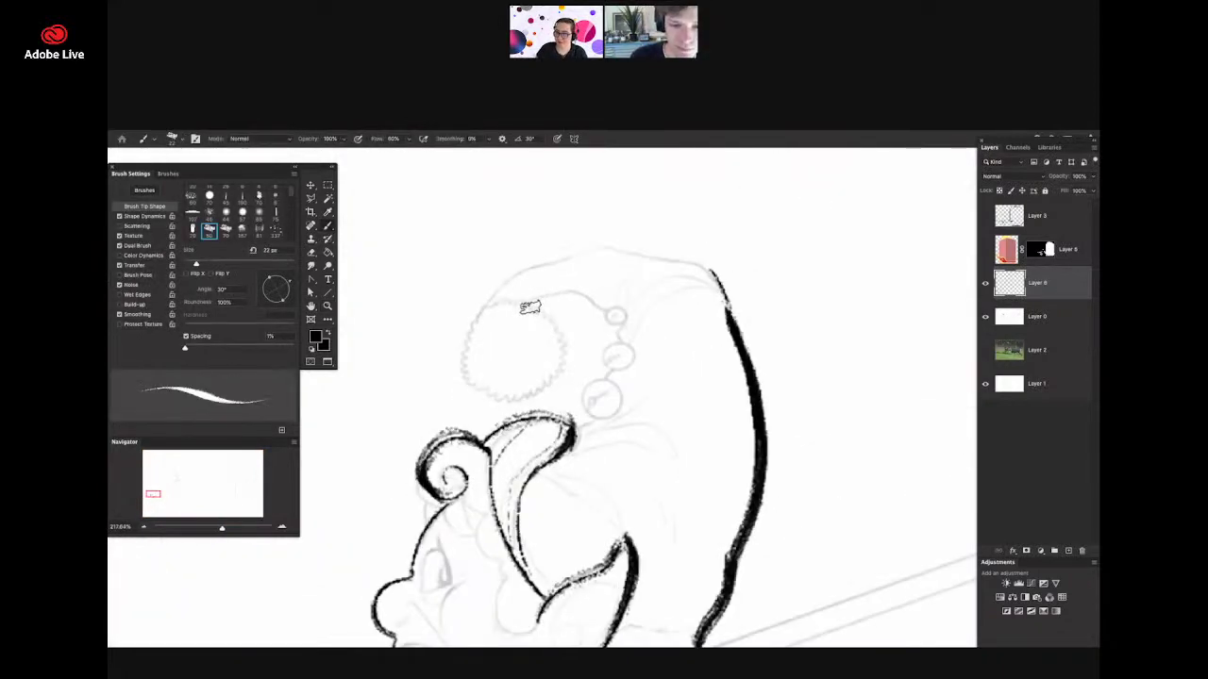
drag(525, 306, 540, 309)
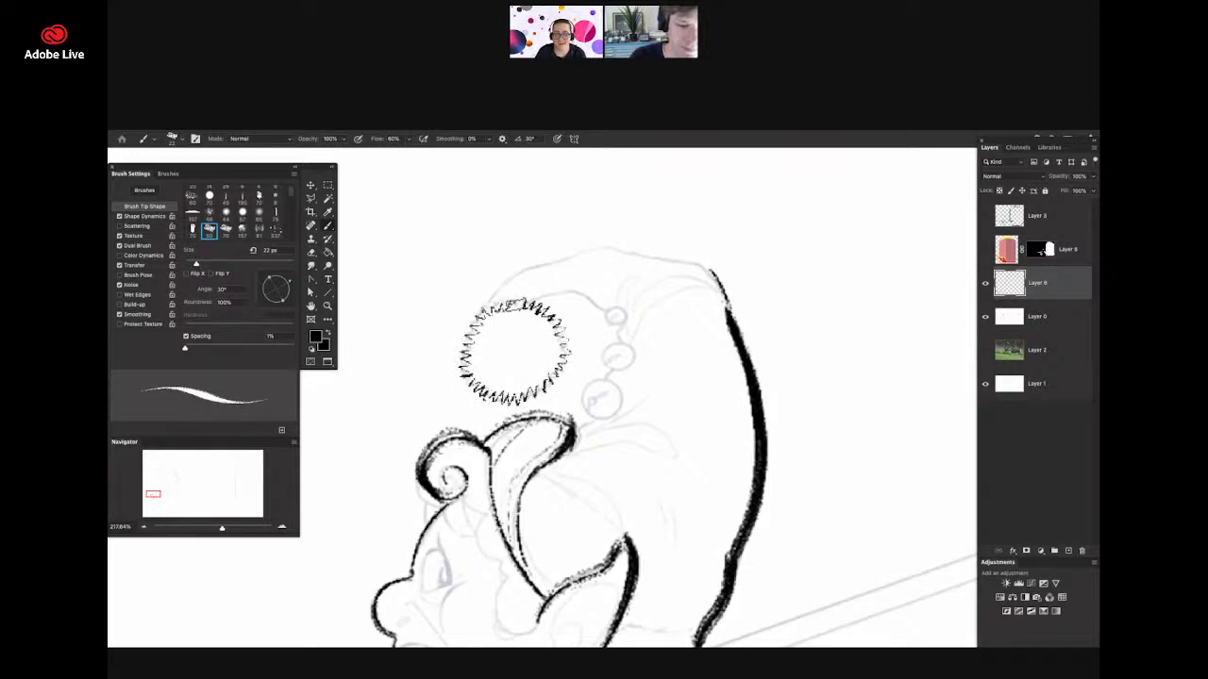
- Ink the hat's top edge and the three linked beads running from the pompom to the brim
drag(642, 355, 614, 360)
drag(661, 326, 666, 353)
drag(651, 332, 708, 329)
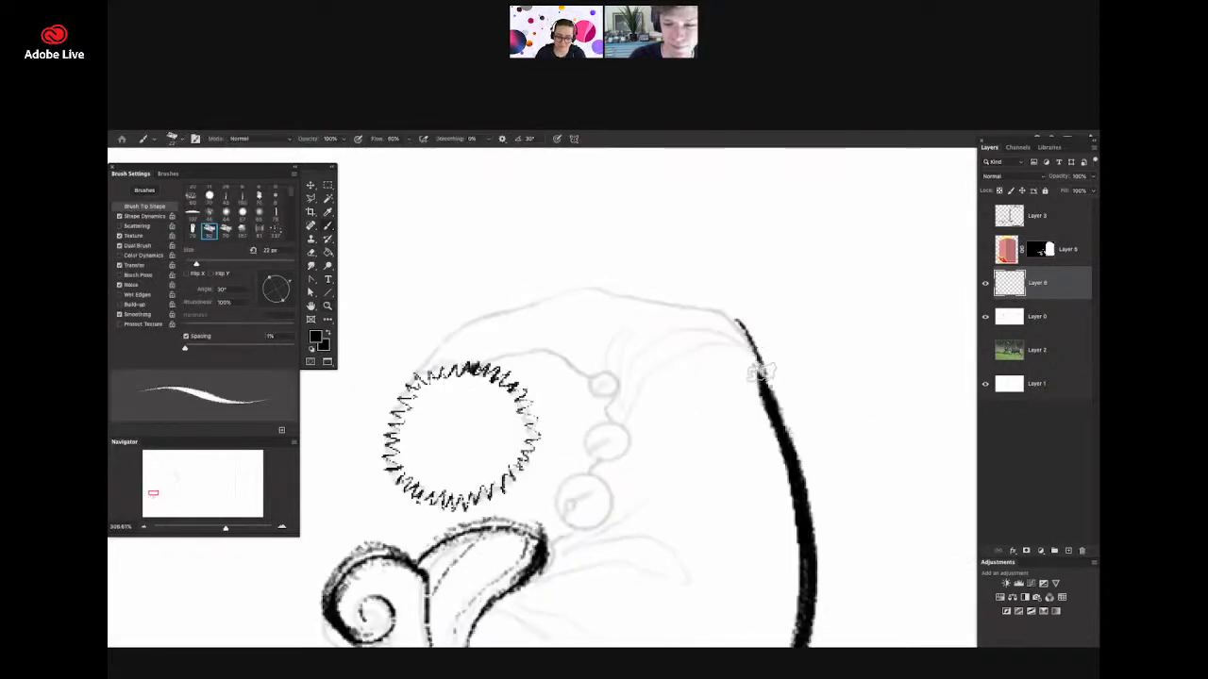
mouse_move(761, 366)
mouse_down()
mouse_move(747, 334)
mouse_move(677, 293)
mouse_move(581, 285)
mouse_move(547, 289)
mouse_move(426, 357)
mouse_move(556, 350)
mouse_move(612, 383)
mouse_move(588, 394)
mouse_move(632, 362)
mouse_move(577, 388)
mouse_up()
mouse_move(618, 447)
mouse_down()
mouse_move(641, 400)
mouse_move(602, 381)
mouse_up()
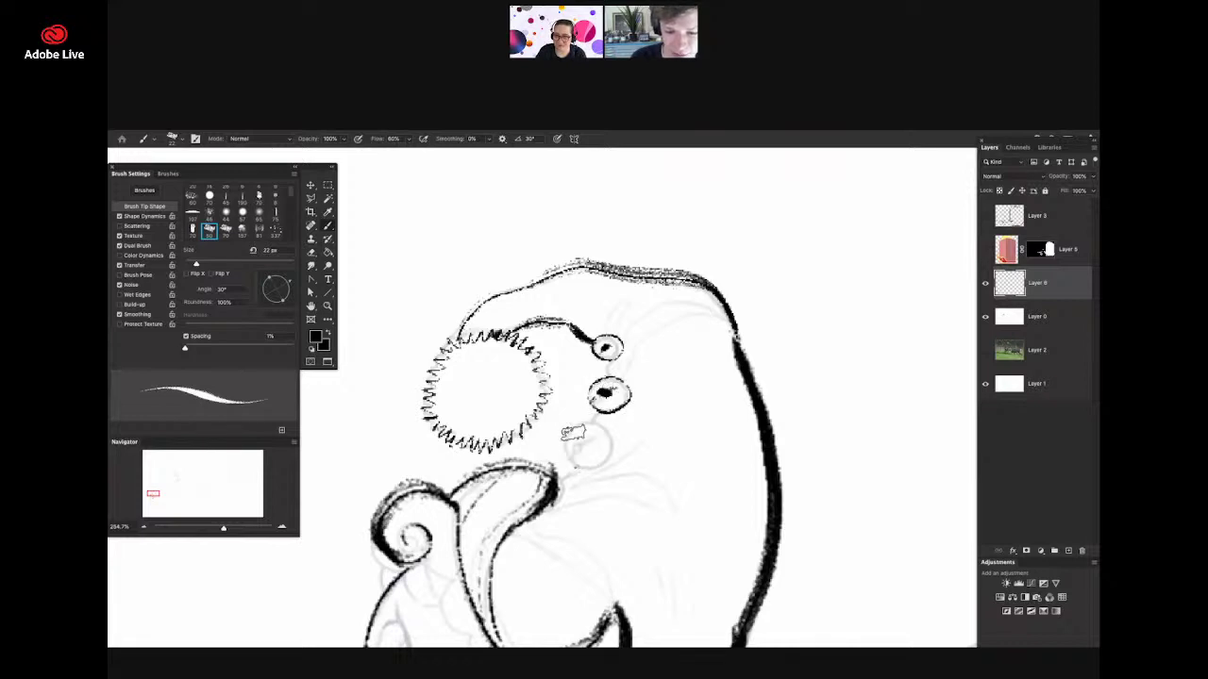
drag(574, 430, 569, 455)
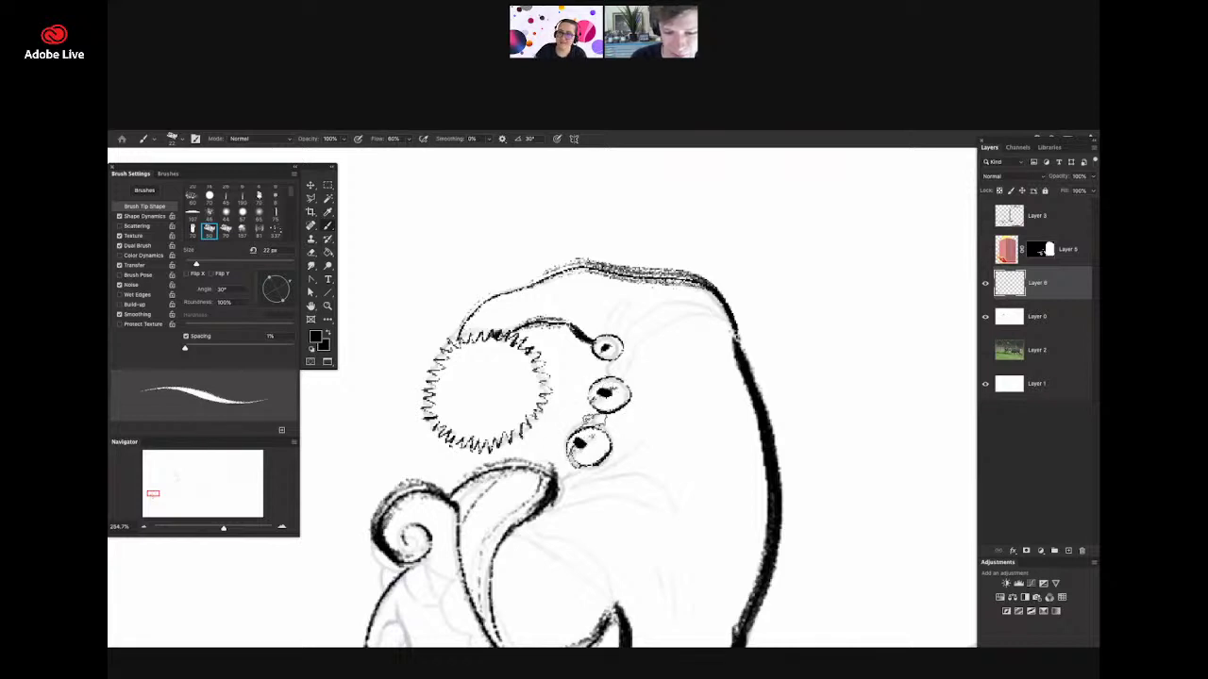
mouse_move(656, 342)
mouse_down()
mouse_move(670, 361)
mouse_move(703, 363)
mouse_up()
mouse_move(569, 413)
mouse_down()
mouse_move(587, 406)
mouse_move(542, 401)
mouse_up()
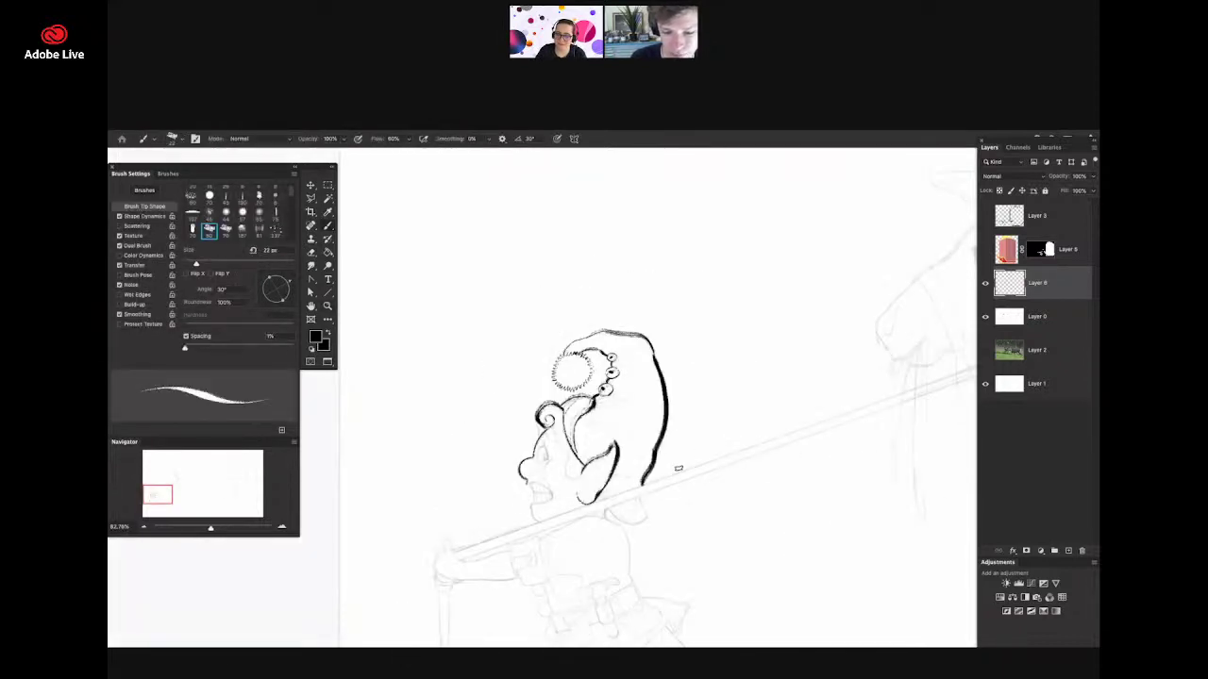
- Ink the rounded lower end of the hat behind the elf's neck, on both sides of the pole
mouse_move(636, 495)
mouse_down()
mouse_move(668, 507)
mouse_move(701, 496)
mouse_up()
drag(630, 434, 587, 438)
drag(640, 502, 703, 500)
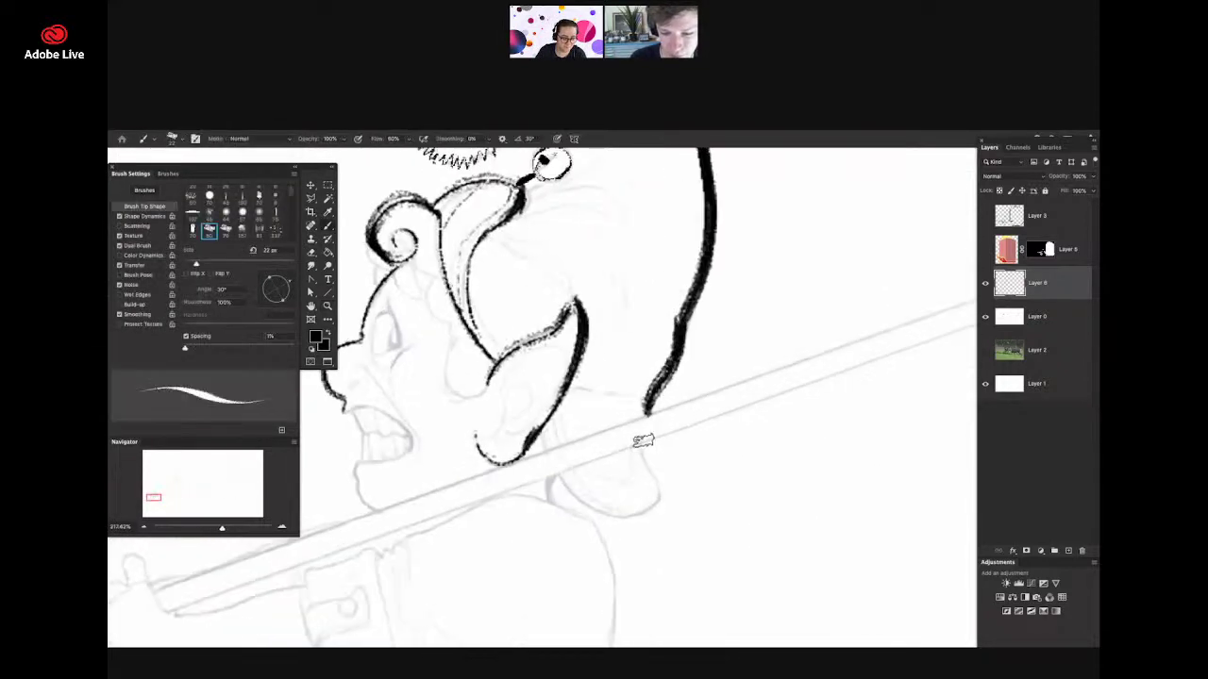
mouse_move(643, 441)
mouse_down()
mouse_move(662, 481)
mouse_move(594, 509)
mouse_move(563, 481)
mouse_move(561, 450)
mouse_move(600, 494)
mouse_move(659, 495)
mouse_up()
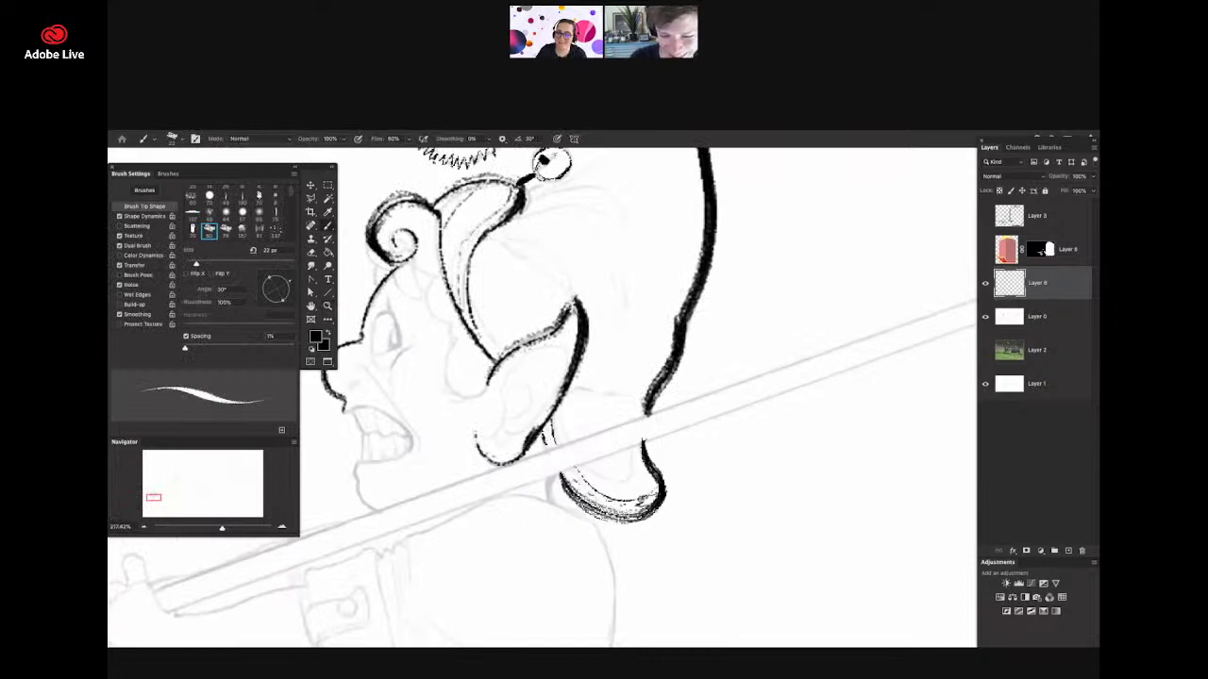
- Ink the outline of the elf's eye and fill in its dark pupil
scroll(545, 432, down, 2)
scroll(546, 432, up, 3)
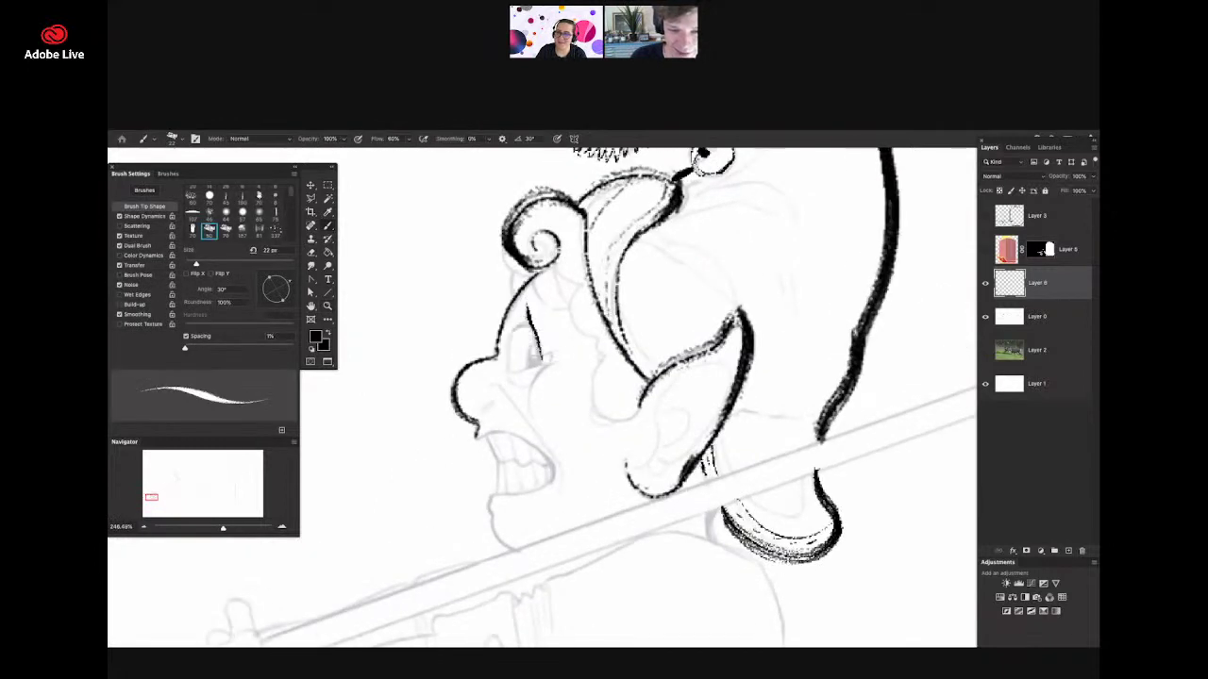
scroll(534, 351, up, 2)
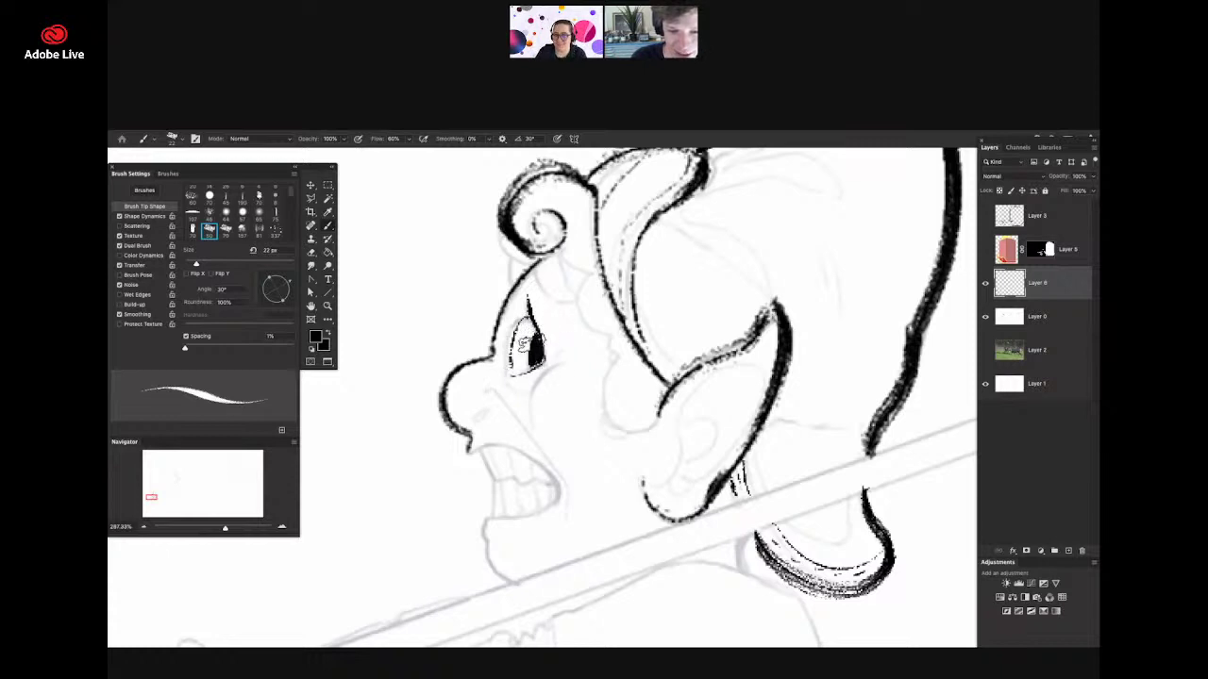
- Reduce the hard round eraser's size and erase a small highlight in the elf's pupil
key(e)
right_click(565, 341)
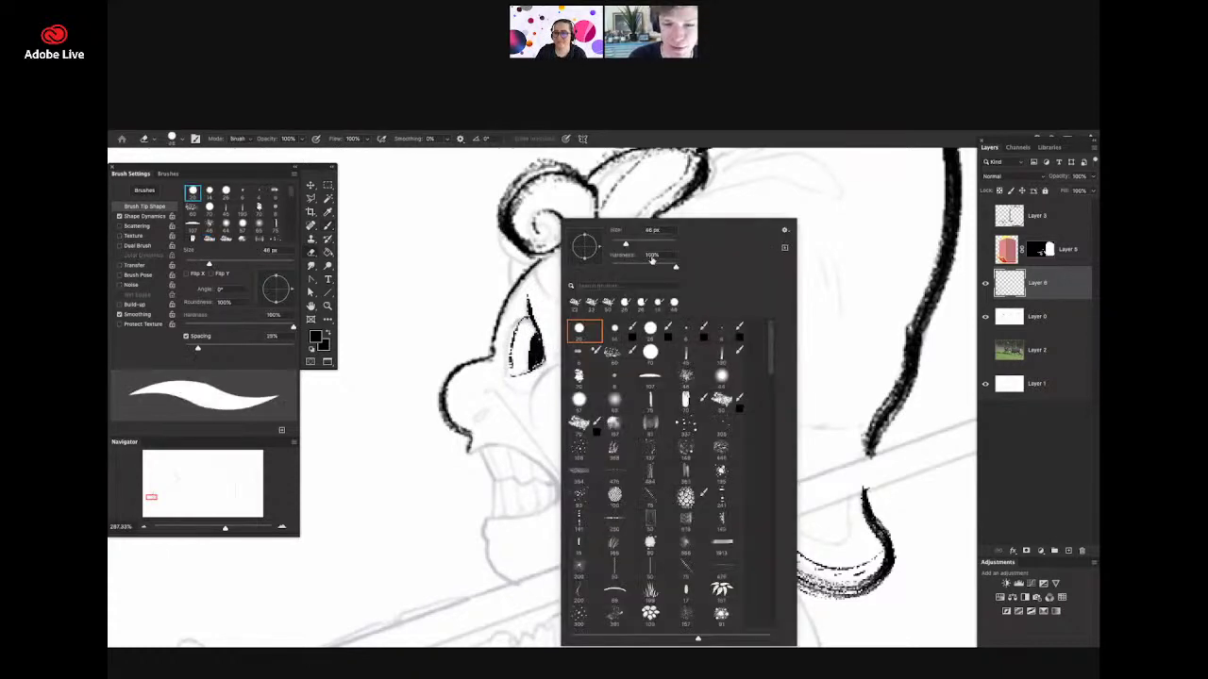
drag(625, 245, 615, 246)
click(535, 312)
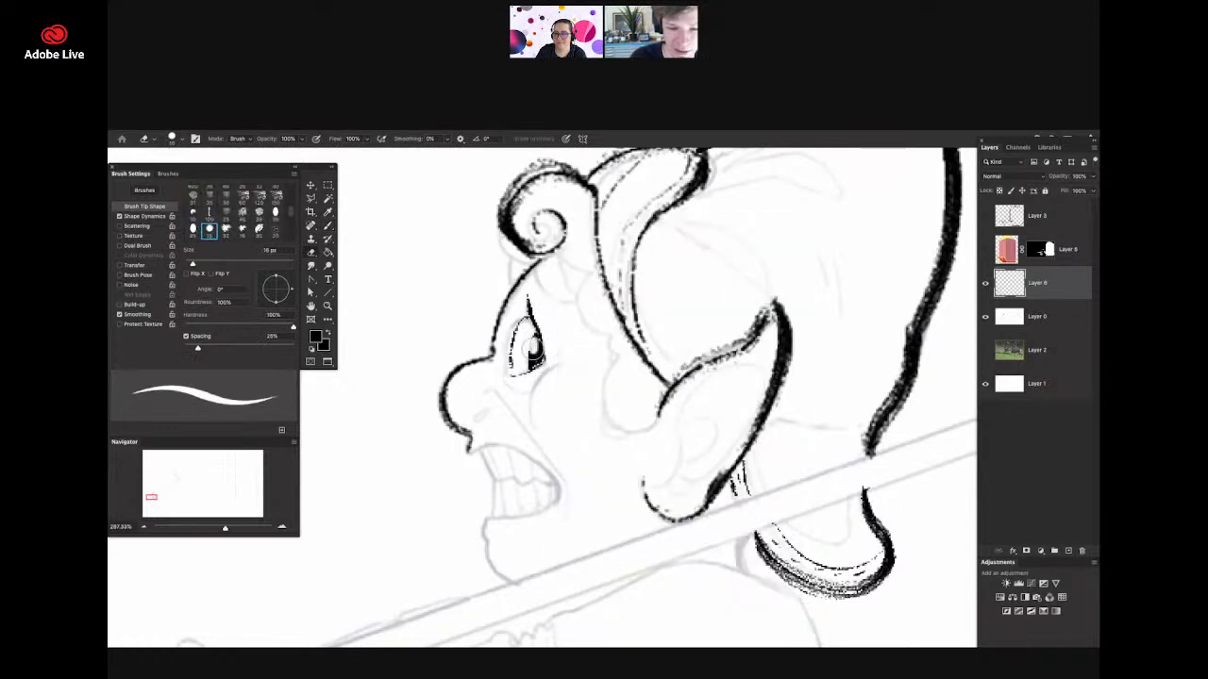
- Ink the elf's cheek creases, nostril, bared teeth and chin, and the hair lock in front of the ear
key(b)
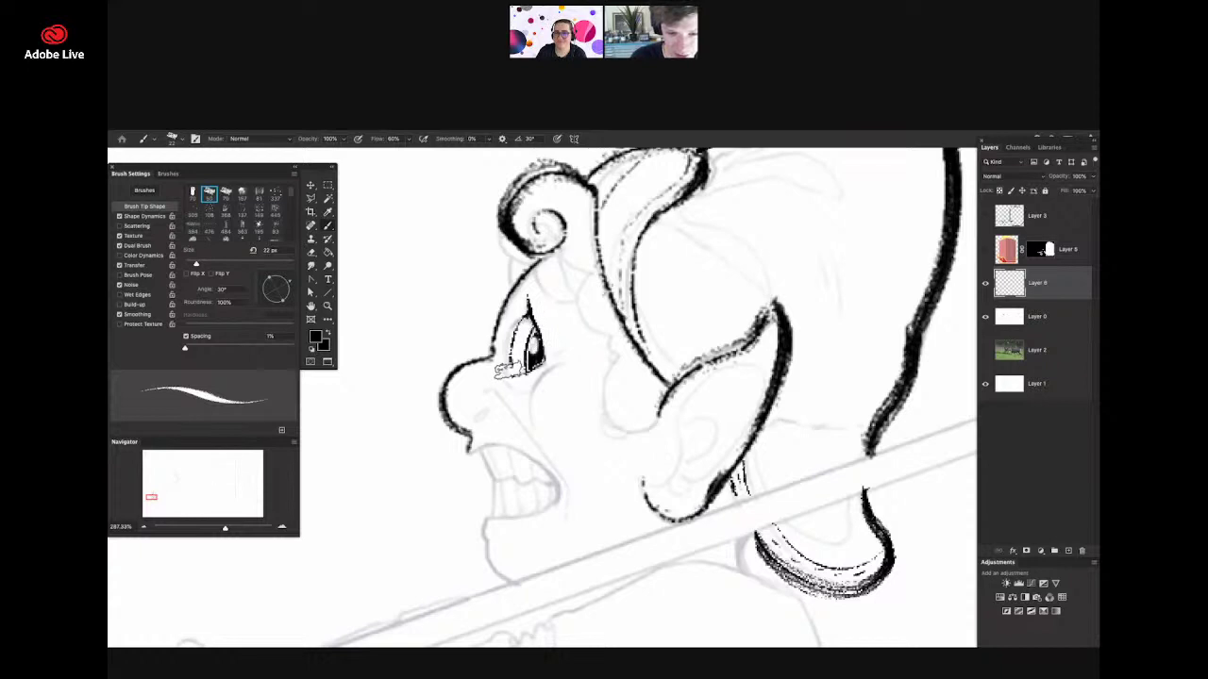
drag(551, 373, 533, 414)
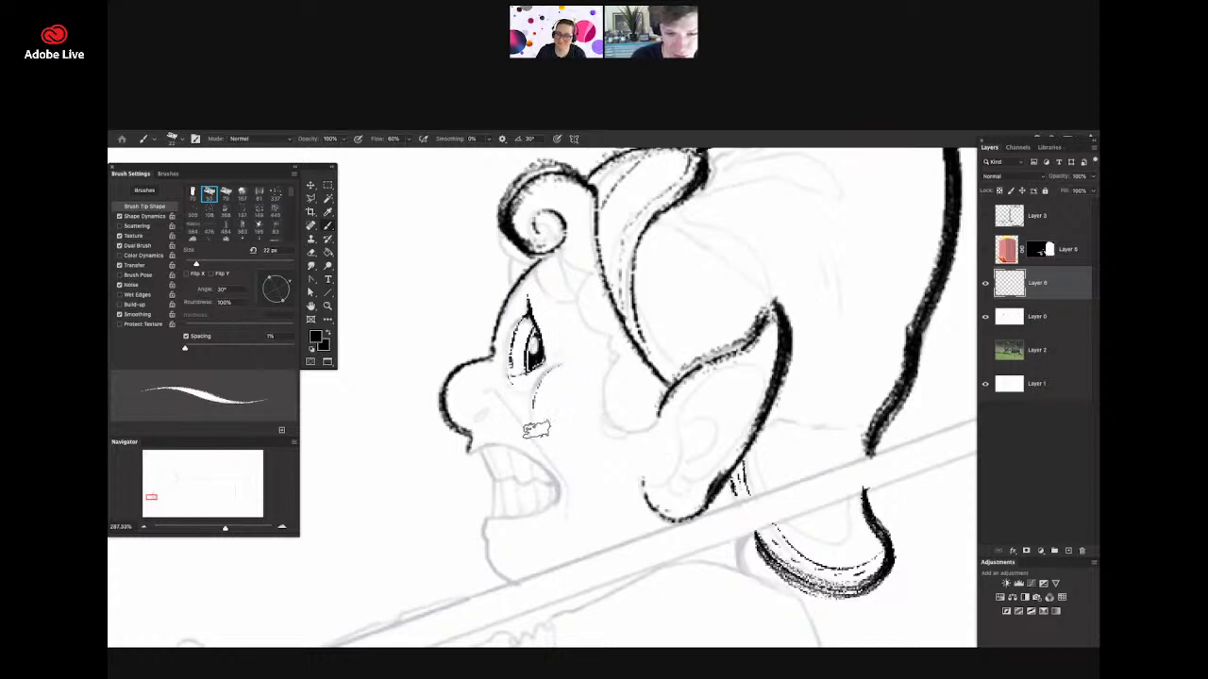
key(z)
mouse_move(589, 351)
mouse_down()
mouse_move(591, 380)
mouse_move(562, 411)
mouse_move(518, 368)
mouse_move(576, 440)
mouse_move(629, 425)
mouse_move(550, 401)
mouse_move(606, 439)
mouse_move(603, 461)
mouse_move(607, 434)
mouse_move(600, 470)
mouse_move(603, 457)
mouse_move(540, 477)
mouse_move(544, 517)
mouse_up()
key(b)
key(z)
key(b)
mouse_move(528, 415)
mouse_down()
mouse_move(568, 408)
mouse_move(594, 464)
mouse_move(570, 419)
mouse_move(573, 471)
mouse_move(563, 472)
mouse_move(571, 434)
mouse_move(605, 438)
mouse_move(562, 443)
mouse_up()
key(super+space)
key(super+space)
mouse_move(623, 408)
mouse_down()
mouse_move(613, 365)
mouse_move(597, 421)
mouse_move(640, 420)
mouse_move(595, 400)
mouse_up()
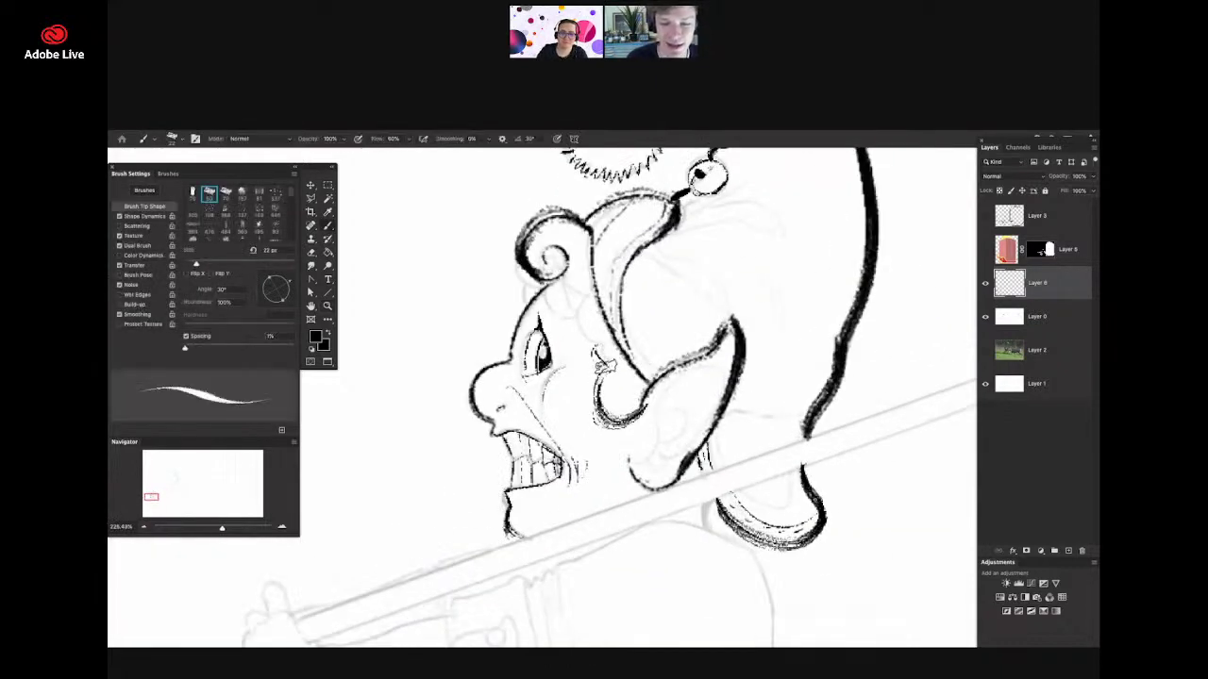
- Ink the wavy hairline beneath the forehead curl and the curved fold lines fanning out from the hat brim
mouse_move(577, 297)
mouse_down()
mouse_move(548, 276)
mouse_move(566, 311)
mouse_move(546, 275)
mouse_move(552, 312)
mouse_up()
mouse_move(646, 300)
mouse_down()
mouse_move(664, 268)
mouse_move(703, 274)
mouse_up()
mouse_move(612, 271)
mouse_down()
mouse_move(604, 309)
mouse_move(642, 403)
mouse_up()
mouse_move(625, 251)
mouse_down()
mouse_move(606, 304)
mouse_move(703, 321)
mouse_move(756, 257)
mouse_move(812, 278)
mouse_up()
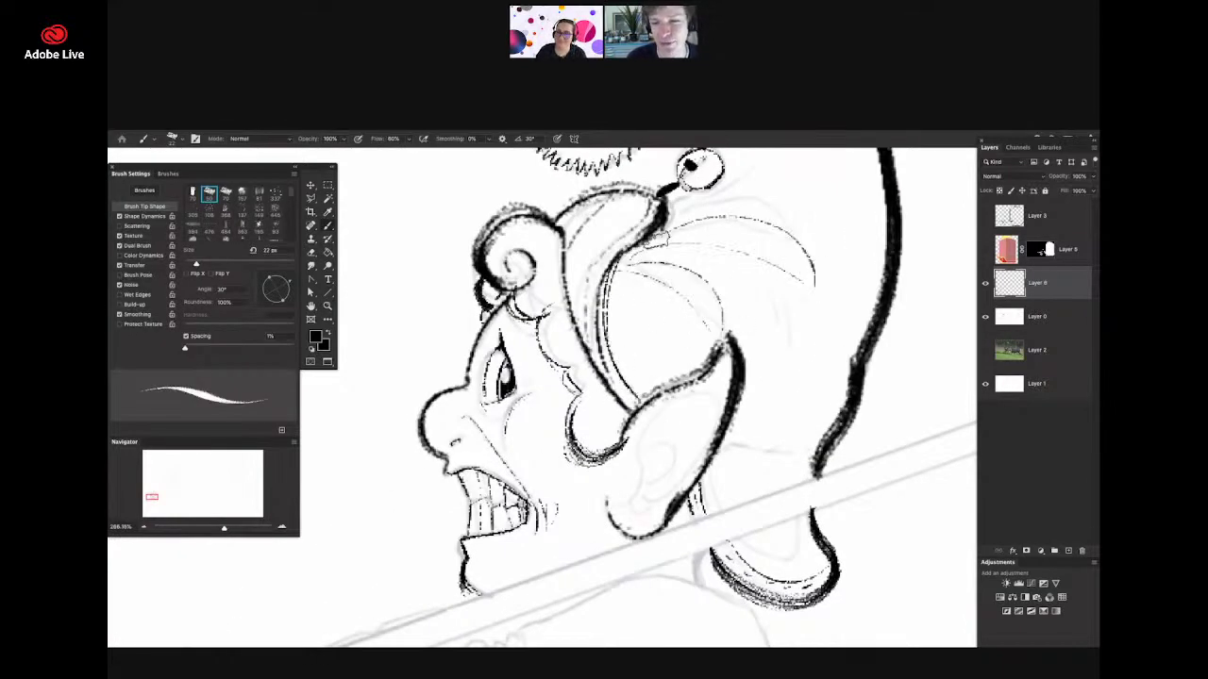
drag(670, 222, 816, 203)
- Ink the folds above the beads and a long inner crease running down the back of the hat
drag(638, 320, 587, 322)
drag(712, 184, 763, 185)
mouse_move(644, 279)
mouse_down()
mouse_move(736, 223)
mouse_move(655, 235)
mouse_move(639, 223)
mouse_move(668, 190)
mouse_move(644, 235)
mouse_up()
drag(631, 234, 623, 197)
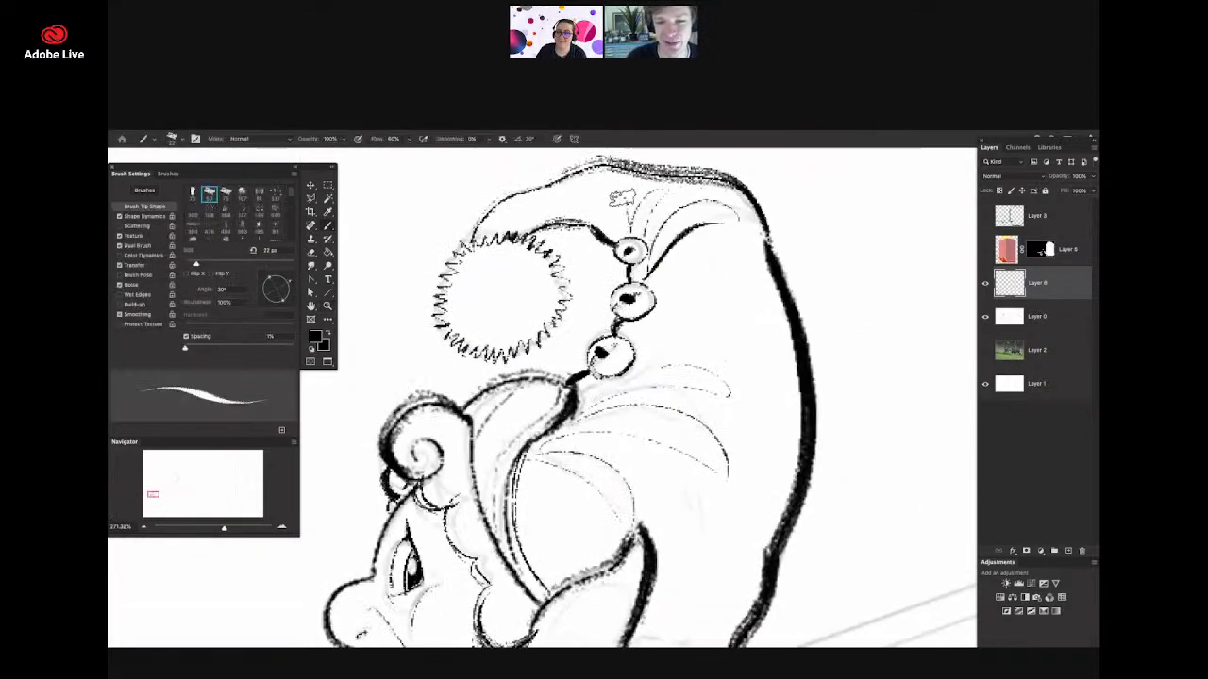
key(z)
drag(704, 237, 655, 240)
drag(719, 261, 755, 260)
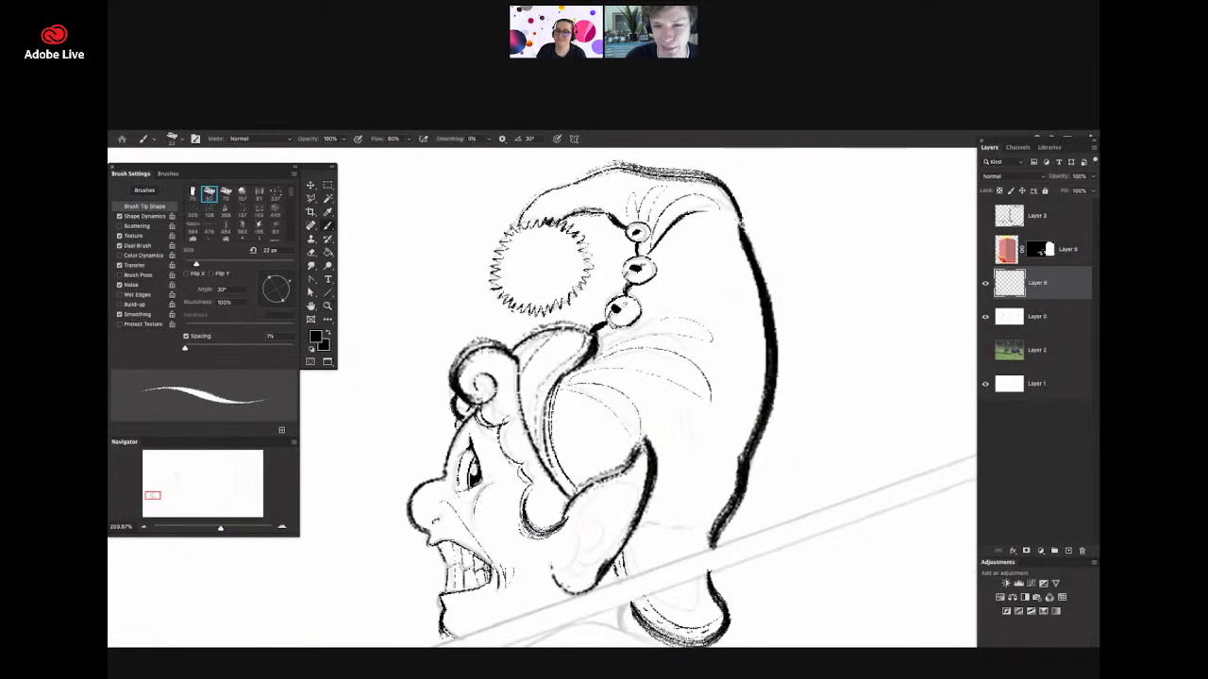
mouse_move(661, 186)
mouse_down()
mouse_move(697, 215)
mouse_move(723, 289)
mouse_move(678, 493)
mouse_up()
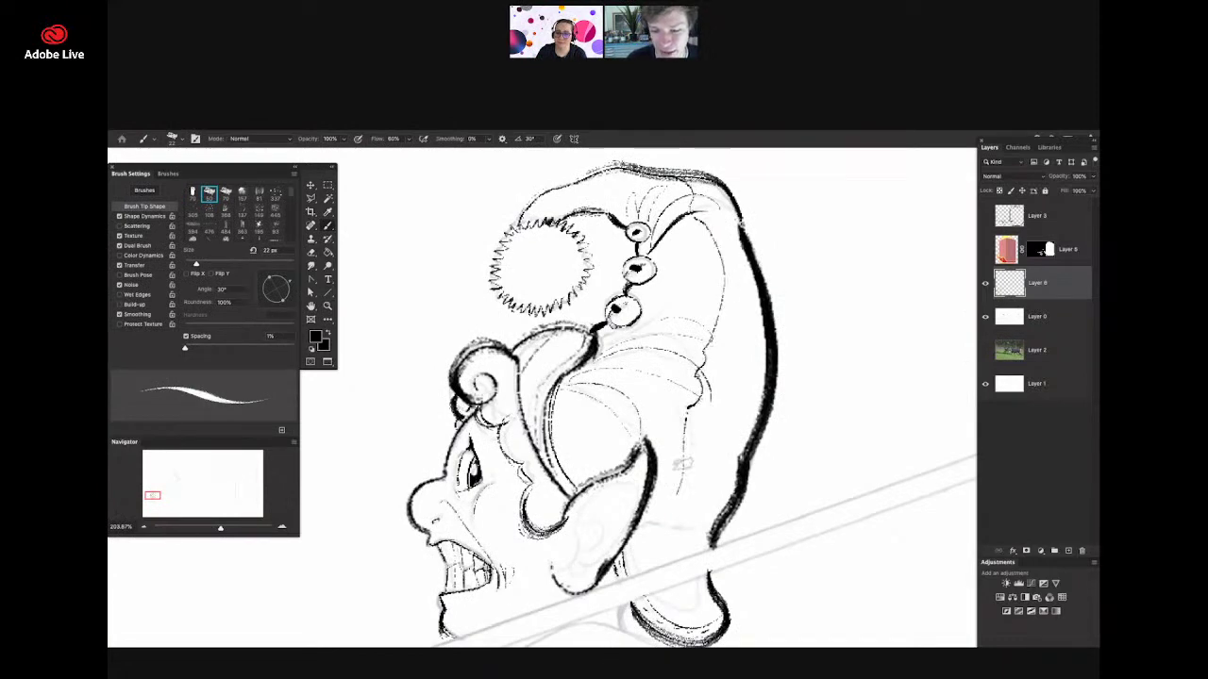
- Ink the elf's shoulder and the upper edge of the sleeve down to the cuff with a thick stroke
drag(708, 364, 604, 368)
drag(658, 472, 674, 472)
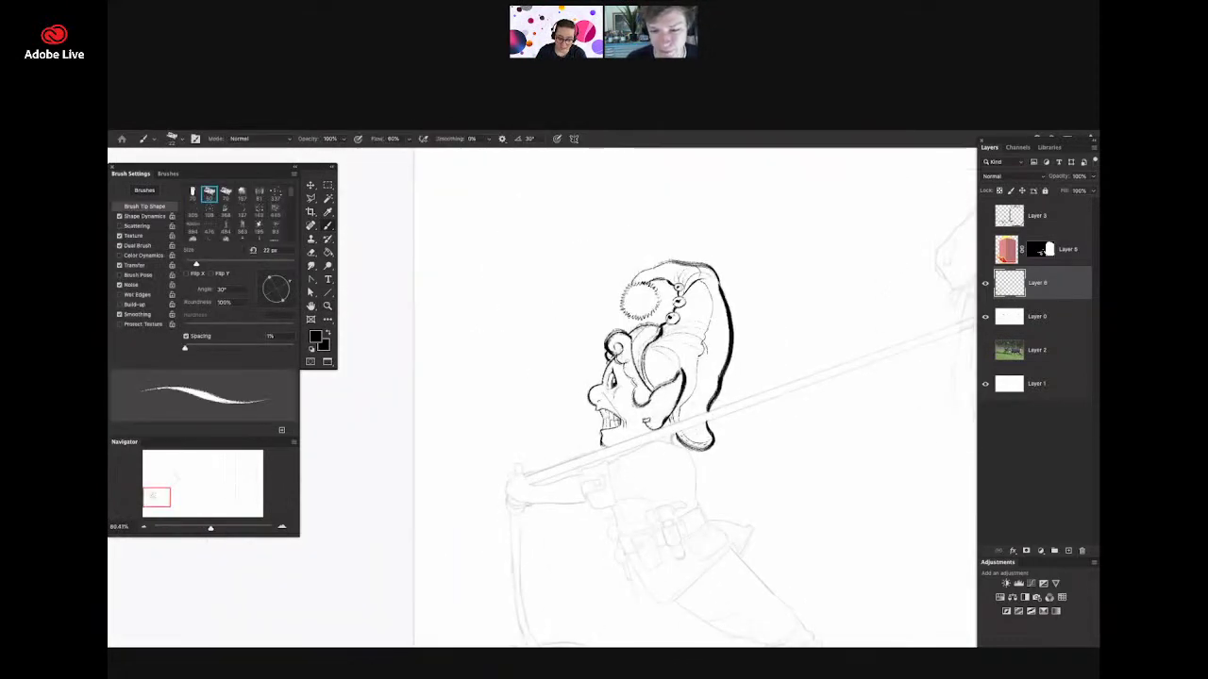
drag(618, 442, 717, 440)
scroll(695, 473, down, 2)
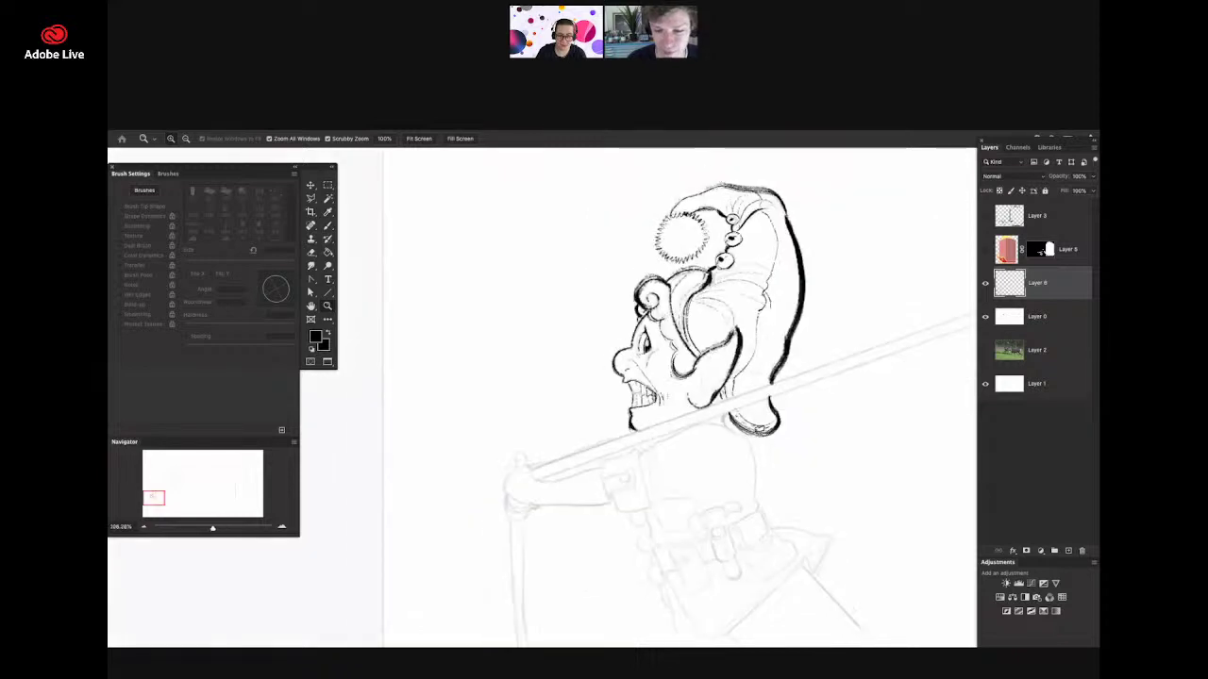
scroll(696, 473, up, 3)
key(b)
mouse_move(843, 394)
mouse_down()
mouse_move(810, 375)
mouse_move(673, 401)
mouse_move(526, 456)
mouse_move(545, 465)
mouse_move(522, 453)
mouse_move(525, 488)
mouse_up()
key(z)
scroll(643, 435, down, 1)
scroll(643, 435, up, 2)
key(b)
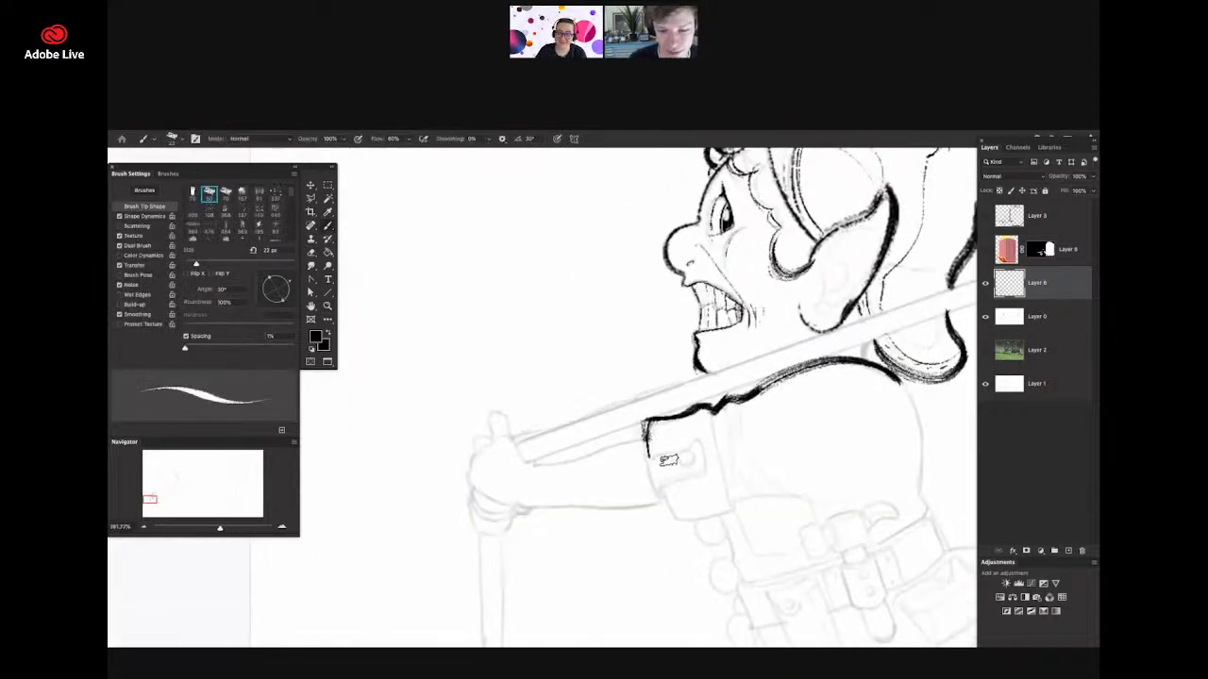
- Ink the cuff's strap, the upper and lower edges of the forearm, and the back of the hand
scroll(670, 448, up, 1)
mouse_move(675, 449)
mouse_down()
mouse_move(715, 431)
mouse_move(716, 479)
mouse_move(660, 510)
mouse_move(632, 462)
mouse_move(703, 451)
mouse_move(672, 426)
mouse_move(718, 406)
mouse_move(565, 447)
mouse_move(517, 443)
mouse_move(496, 404)
mouse_move(455, 436)
mouse_move(445, 467)
mouse_move(461, 500)
mouse_move(495, 517)
mouse_move(561, 527)
mouse_move(758, 512)
mouse_up()
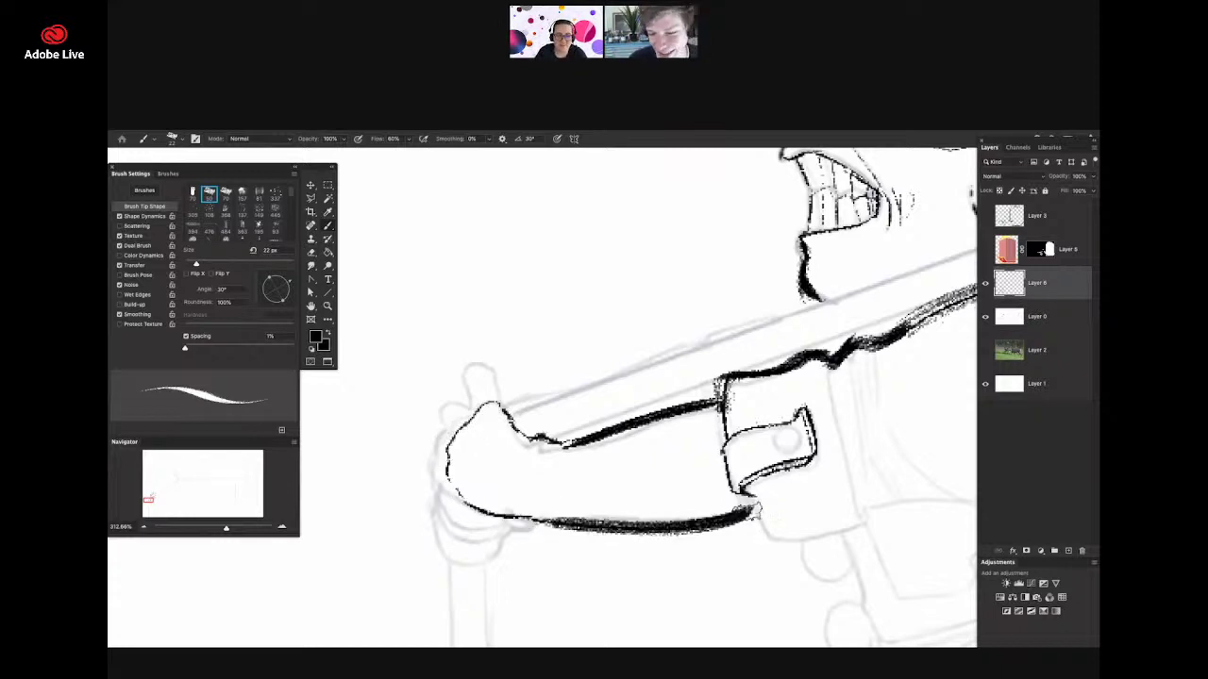
- Ink the cuff's lower edge, the underside of the upper sleeve, and the gathered folds beside the cuff
mouse_move(653, 512)
mouse_down()
mouse_move(632, 499)
mouse_move(745, 472)
mouse_up()
mouse_move(619, 473)
mouse_down()
mouse_move(709, 498)
mouse_move(769, 485)
mouse_move(720, 480)
mouse_move(781, 485)
mouse_up()
key(b)
drag(845, 415, 782, 489)
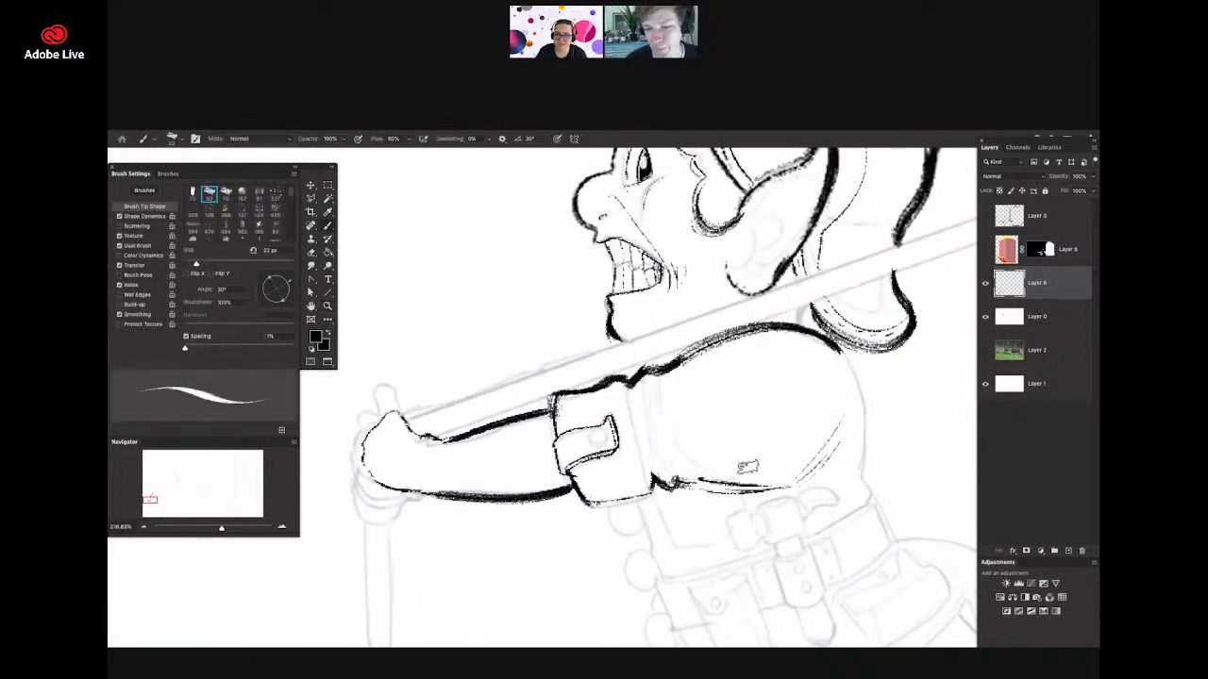
mouse_move(649, 376)
mouse_down()
mouse_move(672, 476)
mouse_move(661, 482)
mouse_up()
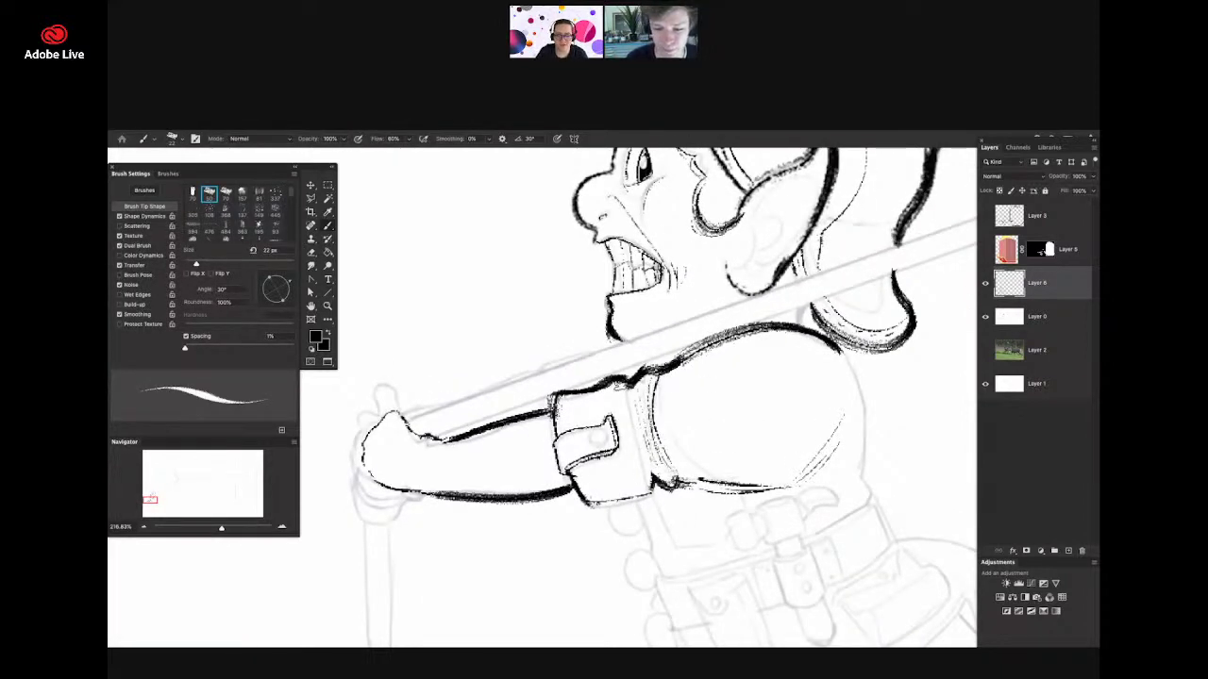
drag(625, 385, 653, 481)
- Ink the button on the cuff strap and the fingers of the elf's gripping hand
key(z)
drag(712, 409, 660, 408)
key(z)
key(b)
key(z)
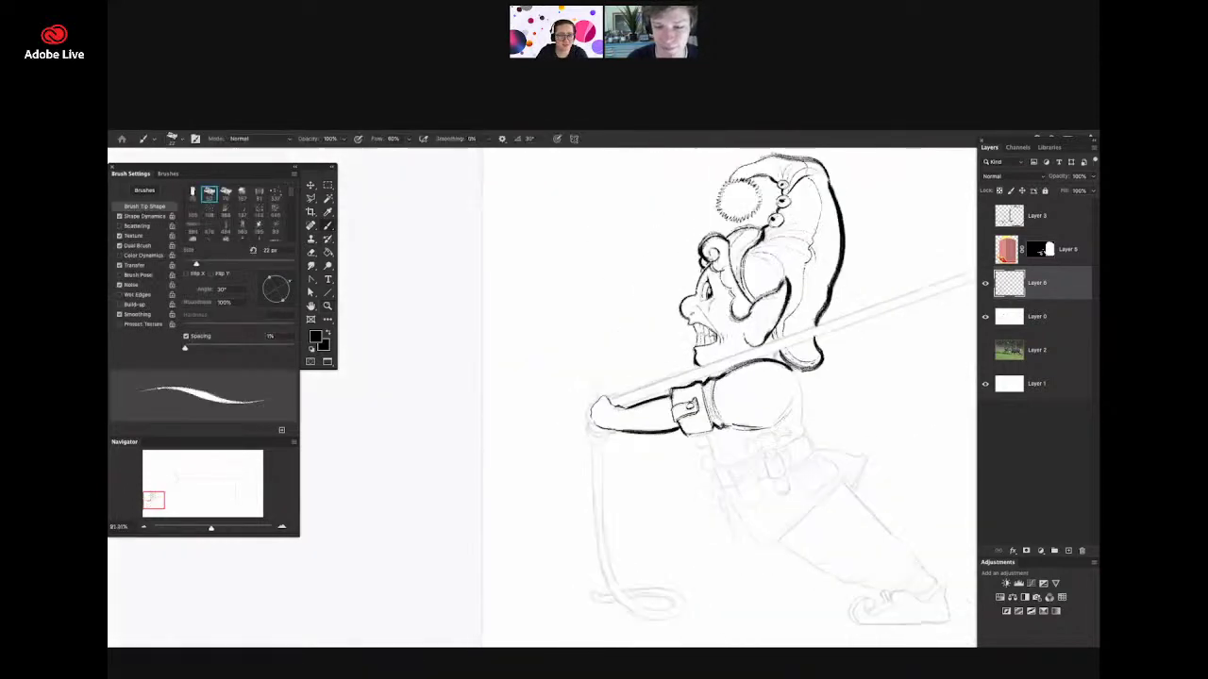
key(z)
mouse_move(587, 404)
mouse_down()
mouse_move(634, 411)
mouse_move(586, 387)
mouse_move(567, 456)
mouse_move(588, 487)
mouse_up()
key(z)
mouse_move(607, 434)
mouse_down()
mouse_move(567, 467)
mouse_move(545, 462)
mouse_up()
key(z)
drag(645, 421, 623, 426)
drag(772, 432, 878, 442)
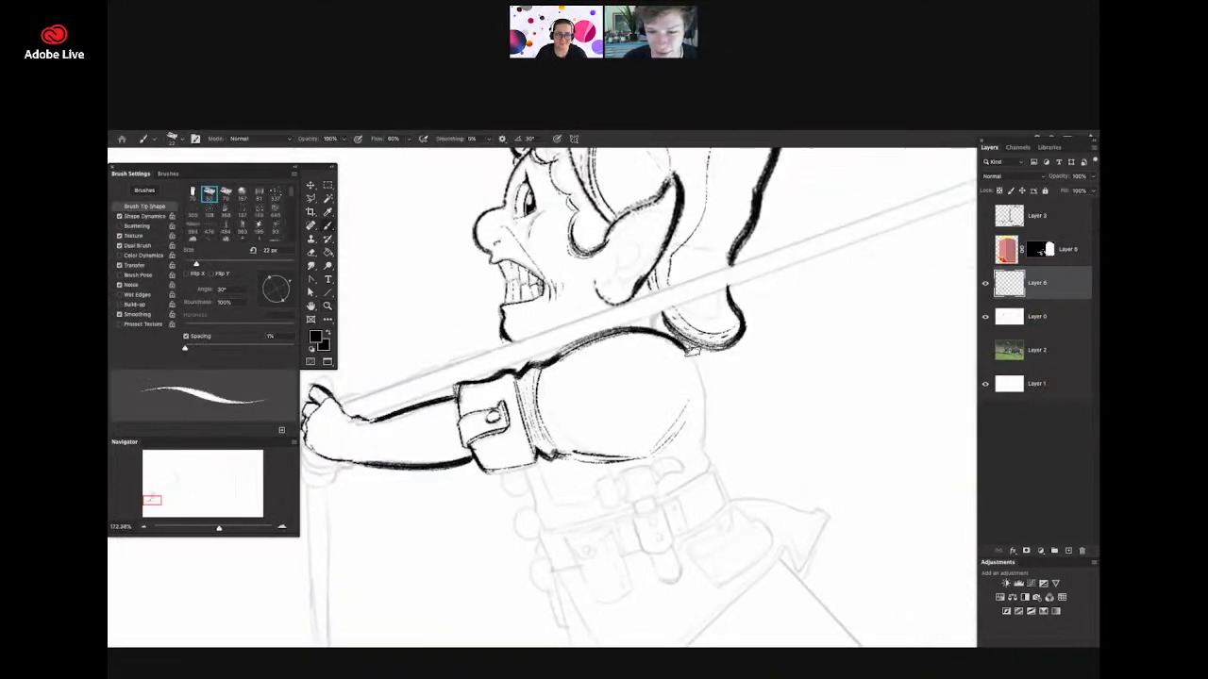
- Ink the elf's back down to the waist, plus the jagged fringe and the torso's front edge below the cuff
mouse_move(709, 401)
mouse_down()
mouse_move(713, 466)
mouse_move(628, 407)
mouse_up()
key(z)
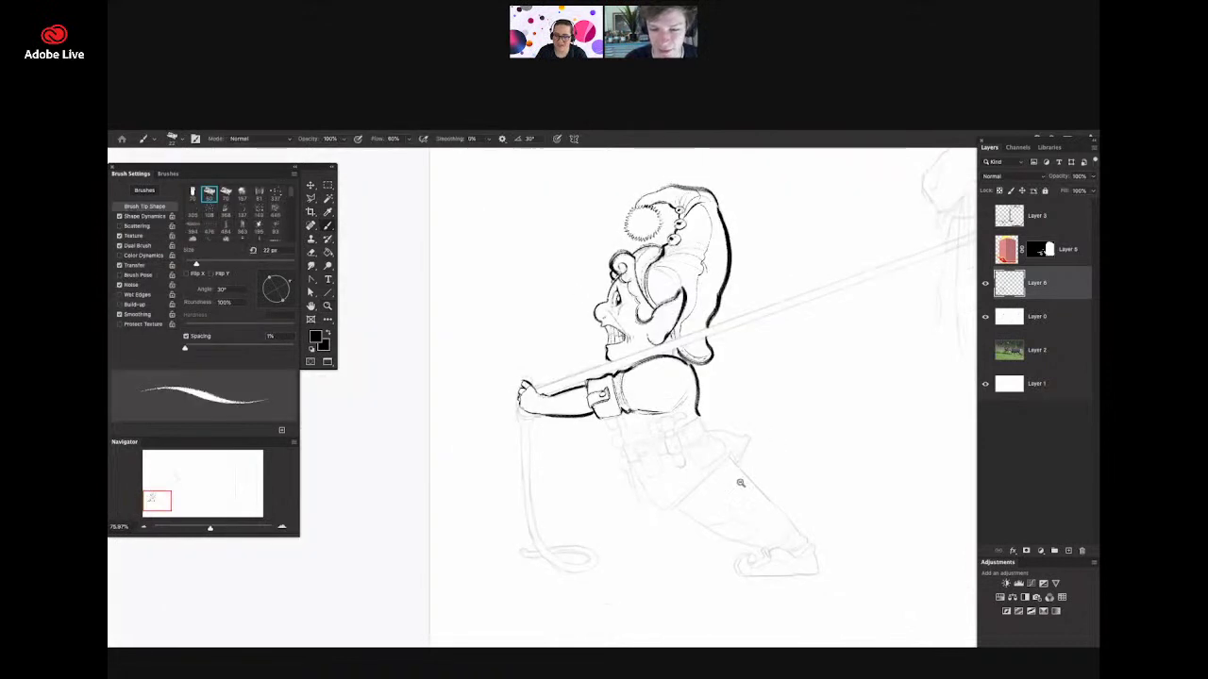
key(z)
drag(739, 480, 785, 453)
key(z)
drag(611, 441, 698, 442)
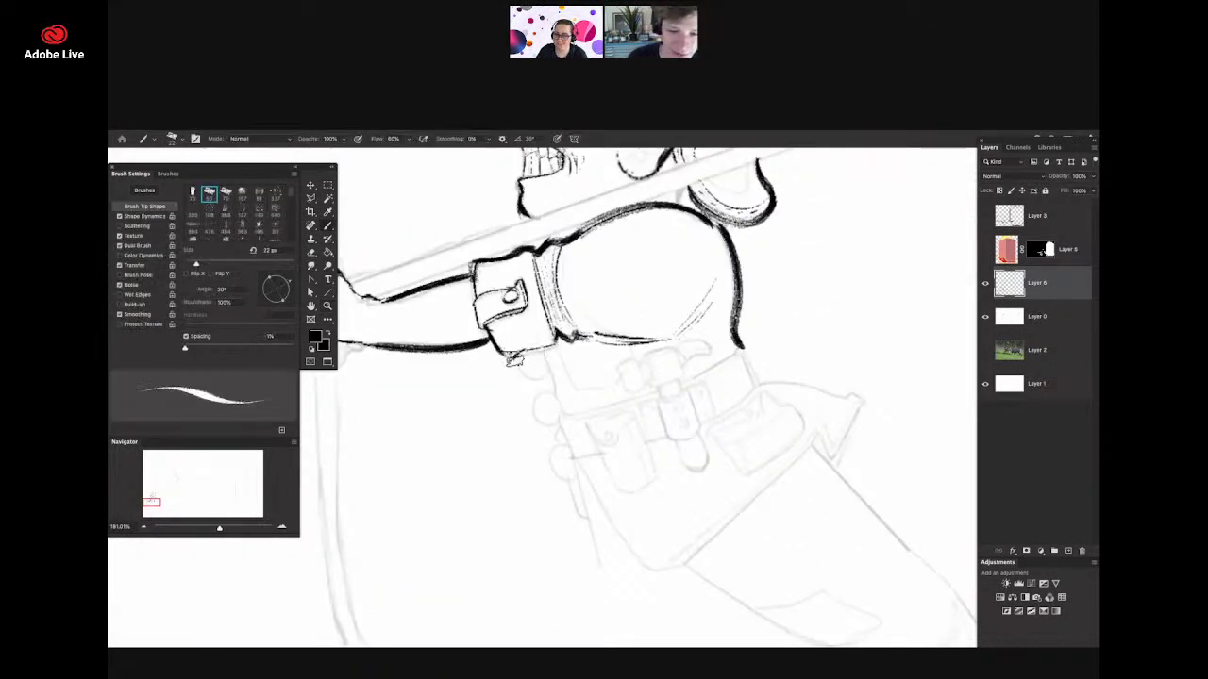
drag(543, 357, 553, 385)
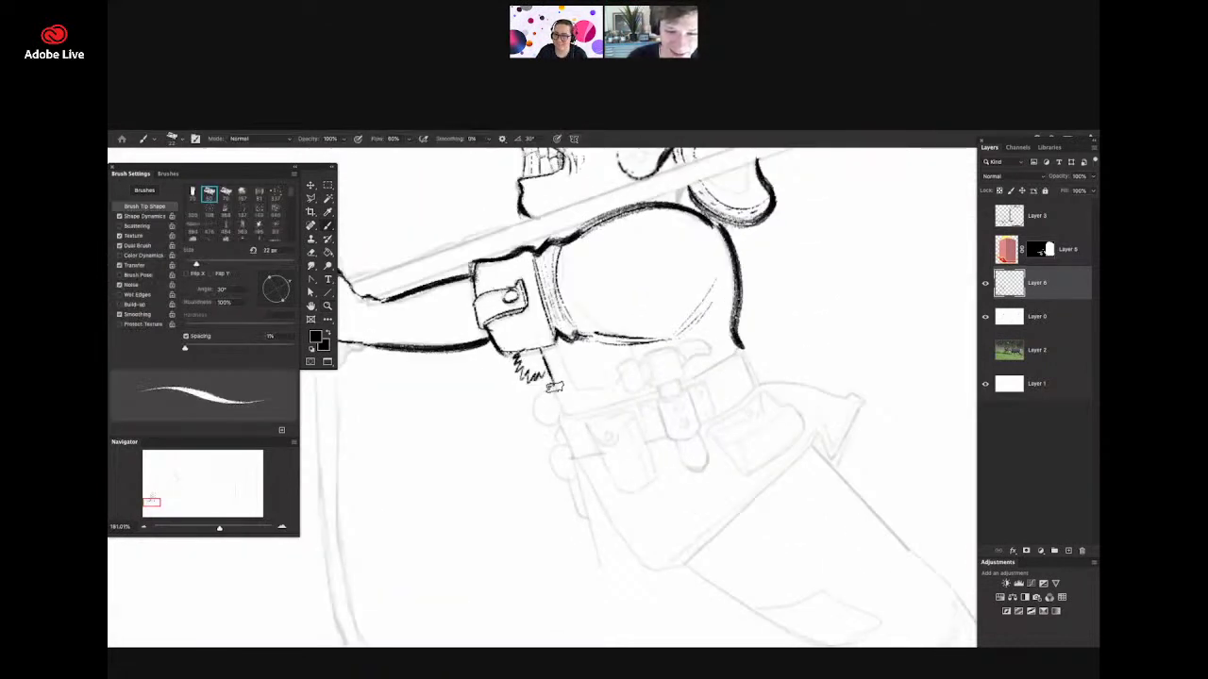
- Finish the torso's front edge and ink the head and curved claw of the hammer at the elf's belt
mouse_move(658, 444)
mouse_down()
mouse_move(614, 444)
mouse_move(670, 442)
mouse_up()
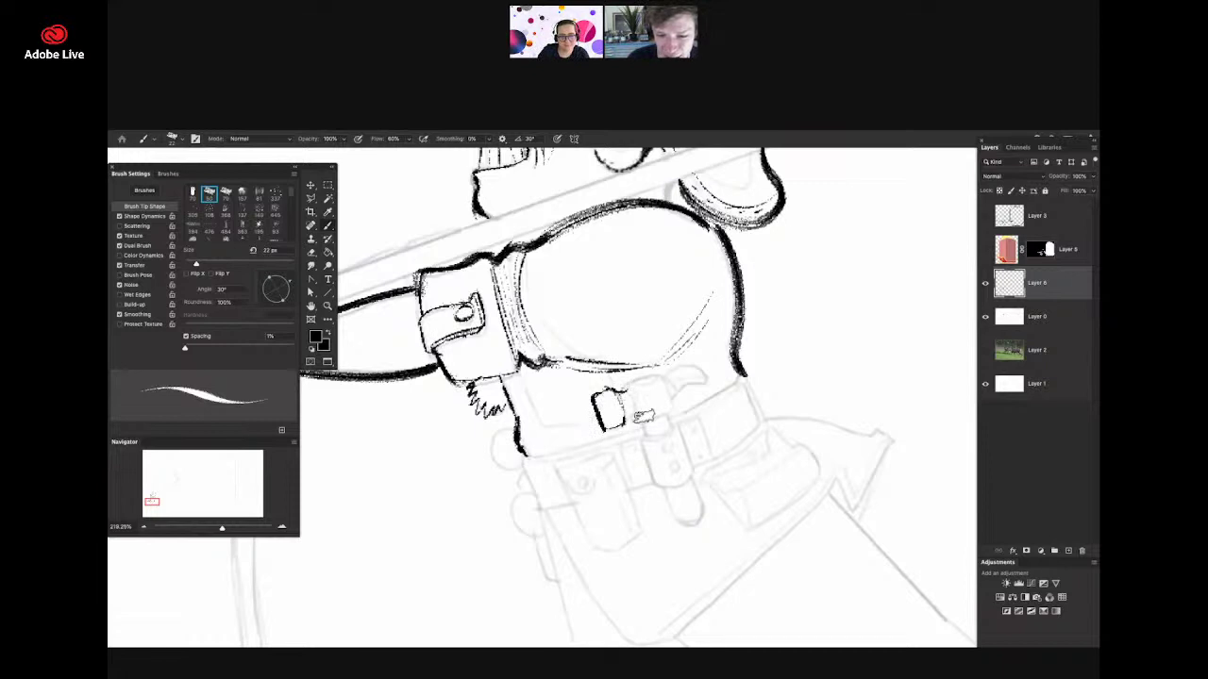
drag(620, 381, 685, 372)
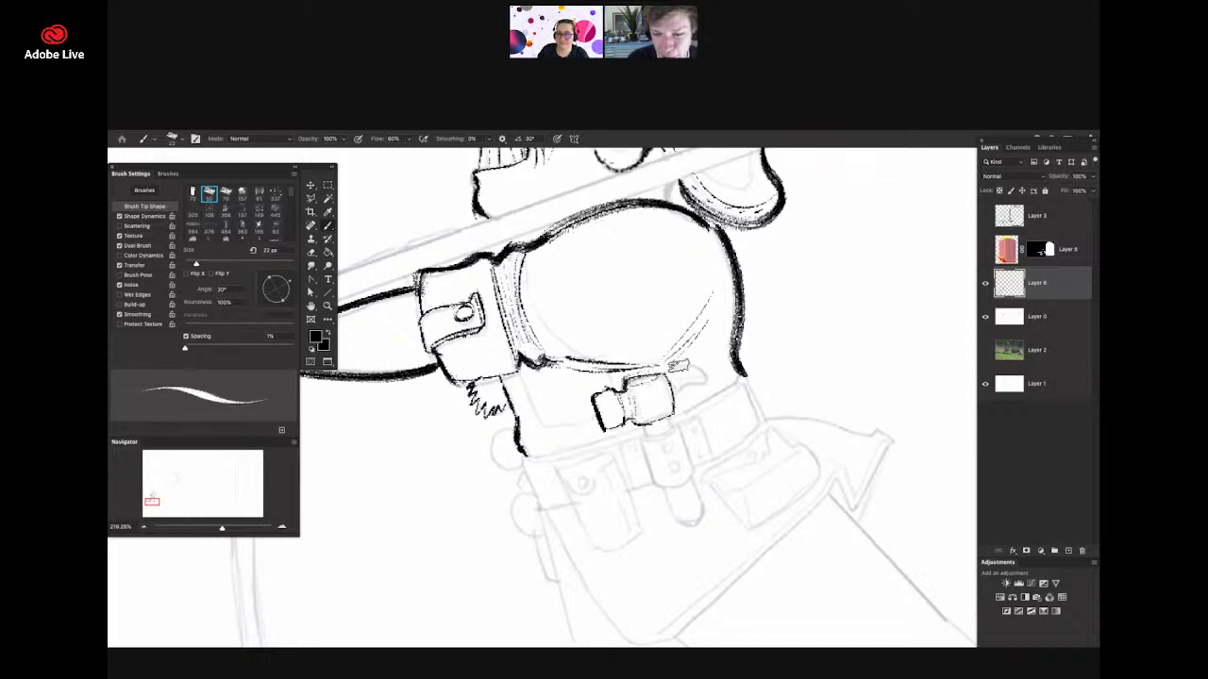
drag(676, 365, 703, 382)
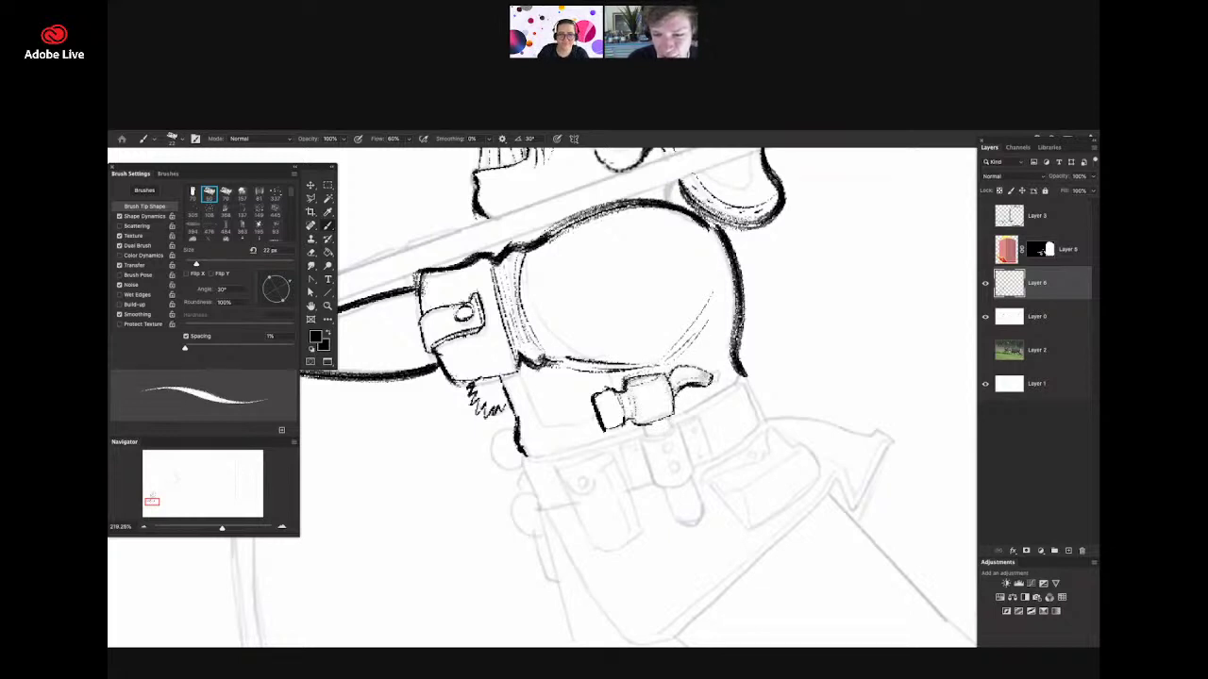
- Ink the hammer's neck, its rounded handle end, and the leather loop that holds it at the belt
mouse_move(678, 379)
mouse_down()
mouse_move(640, 385)
mouse_move(713, 404)
mouse_up()
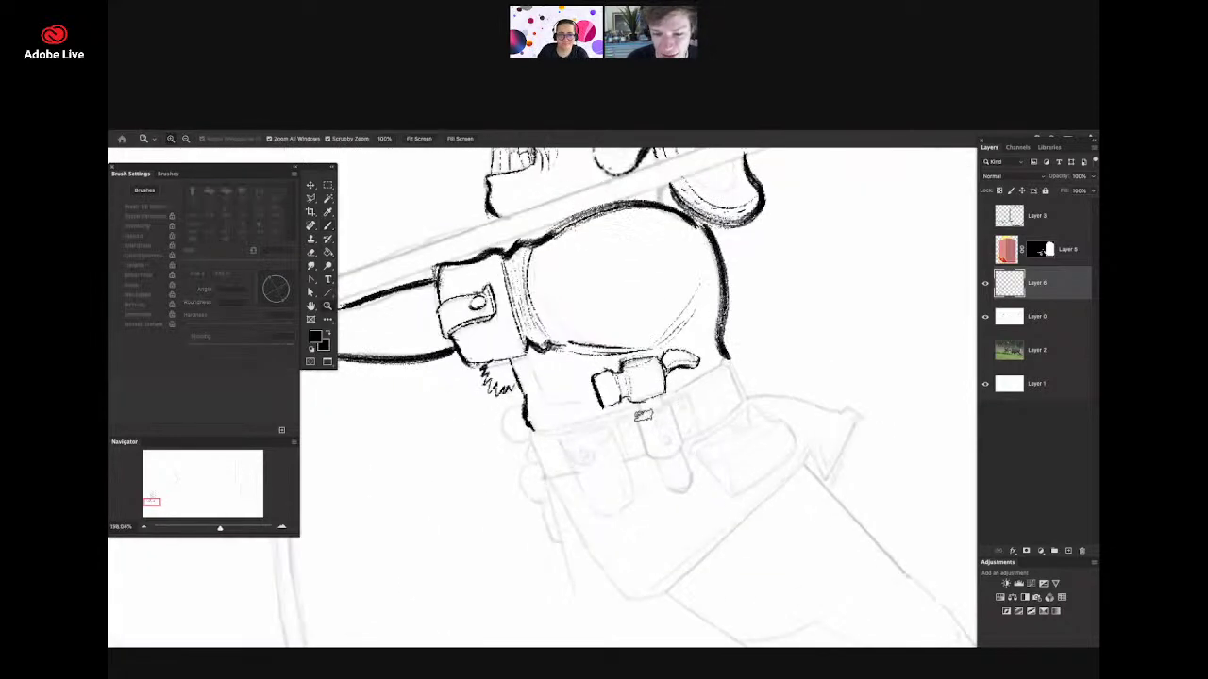
scroll(687, 468, up, 2)
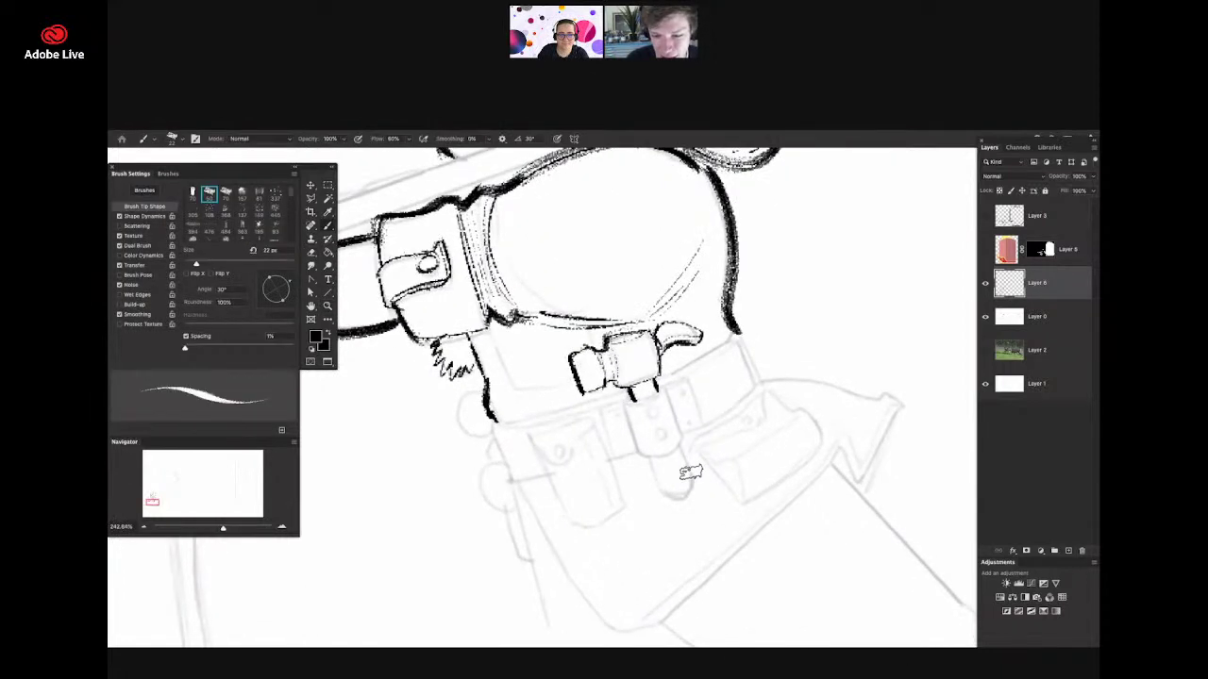
drag(684, 455, 676, 489)
drag(651, 439, 666, 492)
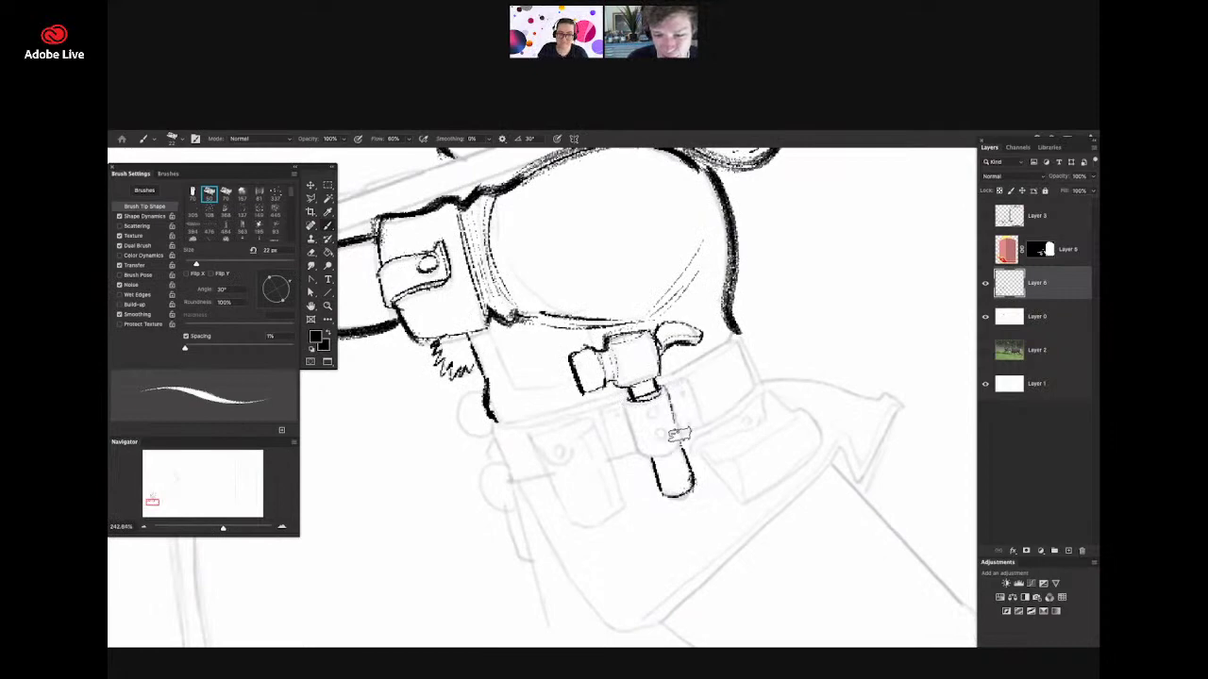
drag(678, 447, 643, 456)
drag(626, 402, 640, 453)
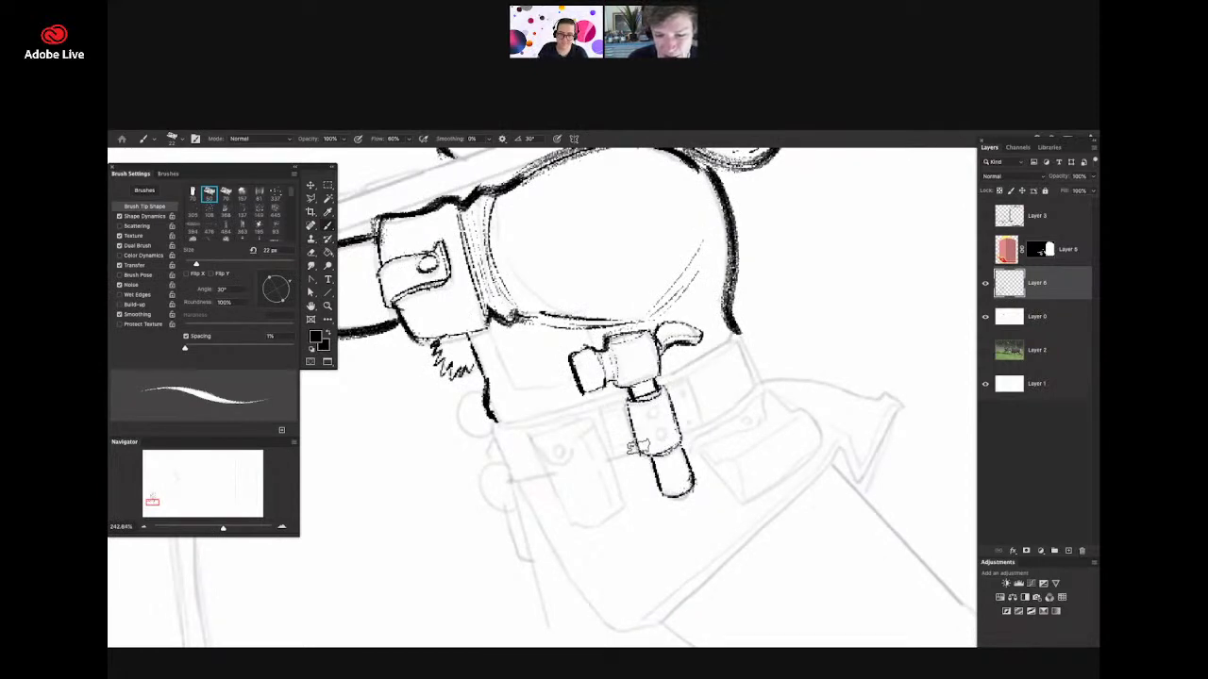
mouse_move(676, 404)
mouse_down()
mouse_move(618, 400)
mouse_move(676, 385)
mouse_up()
- Ink the belt's upper edge along the waist and its short ends at the back and front of the torso
key(b)
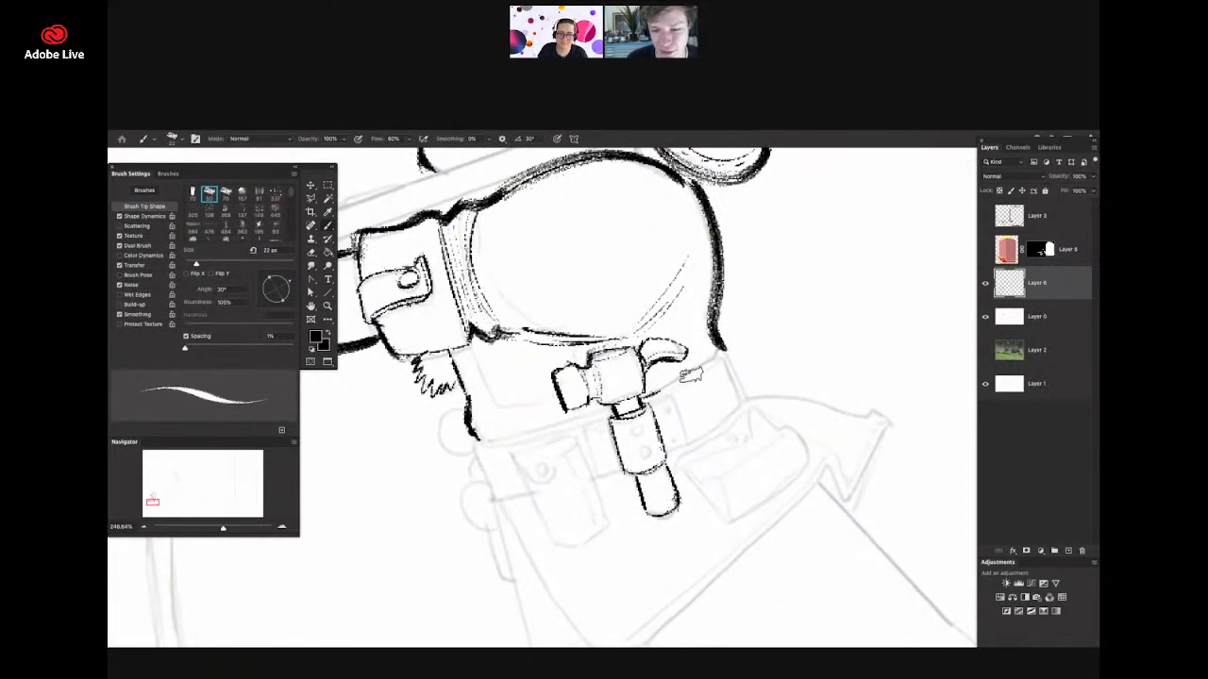
drag(728, 351, 665, 400)
mouse_move(725, 352)
mouse_down()
mouse_move(741, 400)
mouse_move(681, 387)
mouse_move(717, 400)
mouse_move(558, 392)
mouse_move(587, 451)
mouse_up()
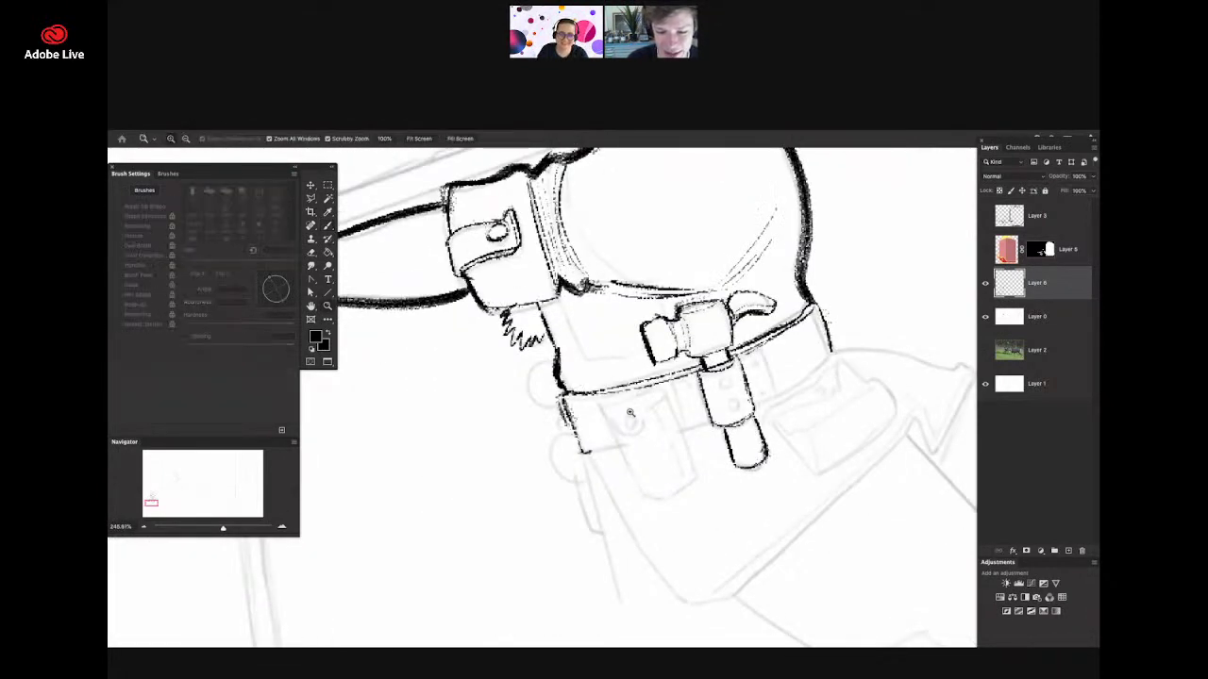
- Ink two more jagged fur tufts down the torso's front edge beside the belt
mouse_move(631, 413)
mouse_down()
mouse_move(570, 409)
mouse_move(651, 377)
mouse_move(569, 376)
mouse_move(578, 427)
mouse_move(614, 426)
mouse_up()
drag(644, 379, 595, 383)
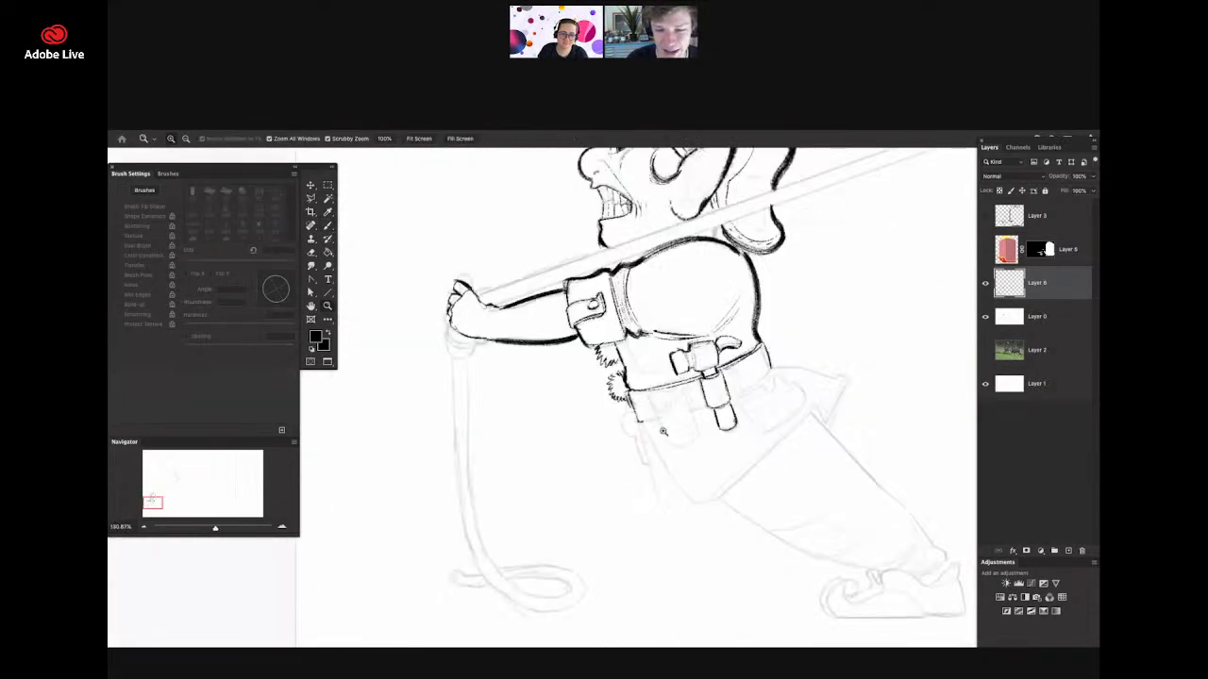
drag(664, 430, 699, 428)
drag(616, 424, 649, 441)
drag(645, 393, 577, 397)
drag(795, 396, 851, 397)
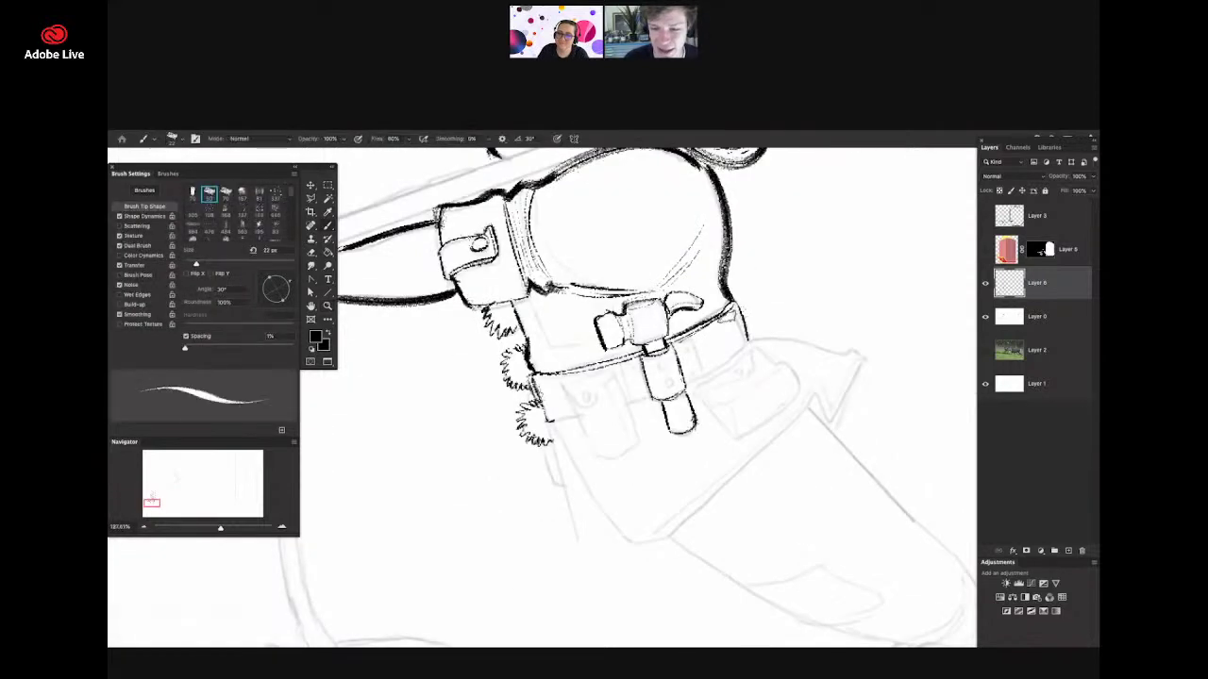
- Ink the rolled pouch behind the hammer, including its pointed flap, button and rounded end, plus the belt's lower edge beside it
mouse_move(697, 395)
mouse_down()
mouse_move(753, 347)
mouse_move(807, 361)
mouse_up()
mouse_move(743, 349)
mouse_down()
mouse_move(810, 389)
mouse_move(803, 412)
mouse_move(717, 460)
mouse_up()
mouse_move(672, 404)
mouse_down()
mouse_move(707, 433)
mouse_move(705, 411)
mouse_move(726, 455)
mouse_up()
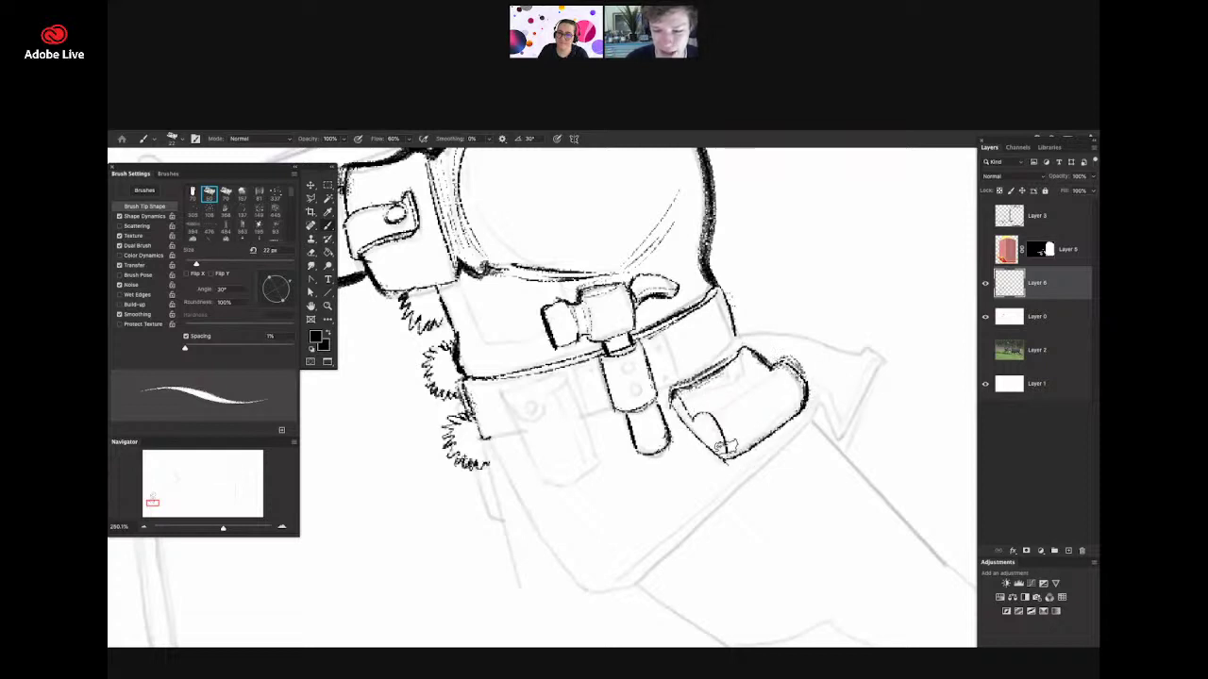
mouse_move(781, 373)
mouse_down()
mouse_move(740, 406)
mouse_move(752, 366)
mouse_move(733, 379)
mouse_up()
drag(729, 453, 793, 406)
key(z)
drag(767, 390, 745, 359)
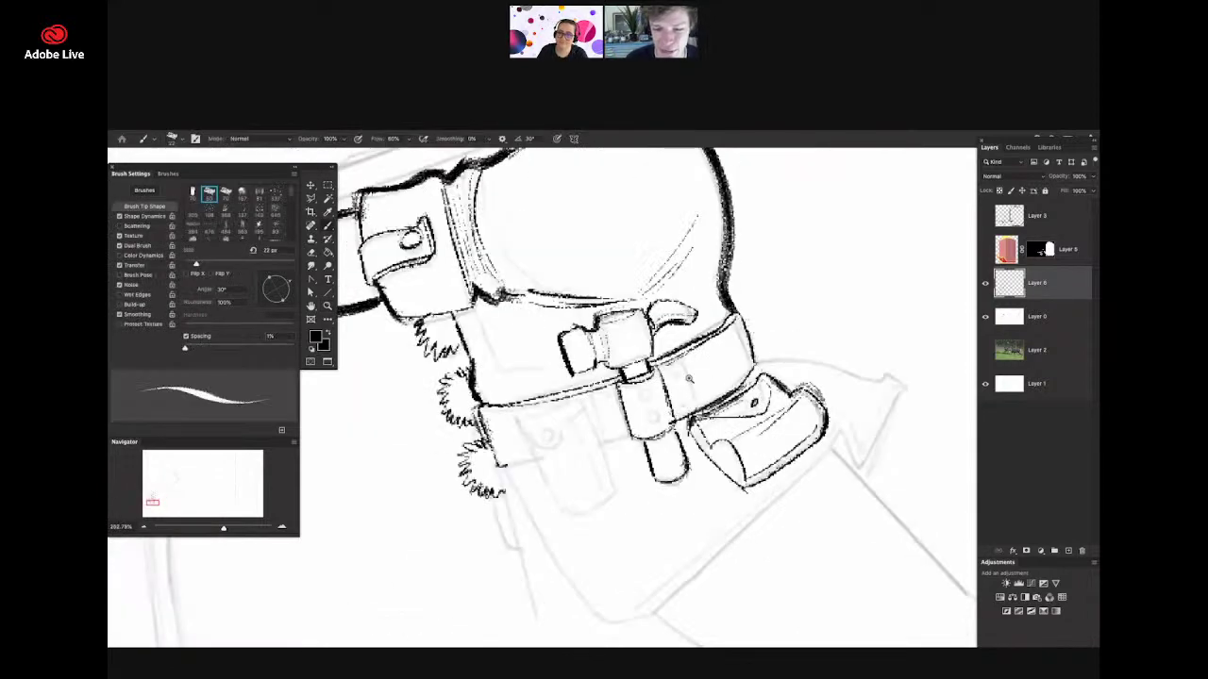
- Ink the front belt pouch with its buttoned flap, creased body and rounded base, plus the short belt edge beside it
mouse_move(722, 385)
mouse_down()
mouse_move(689, 385)
mouse_move(722, 389)
mouse_up()
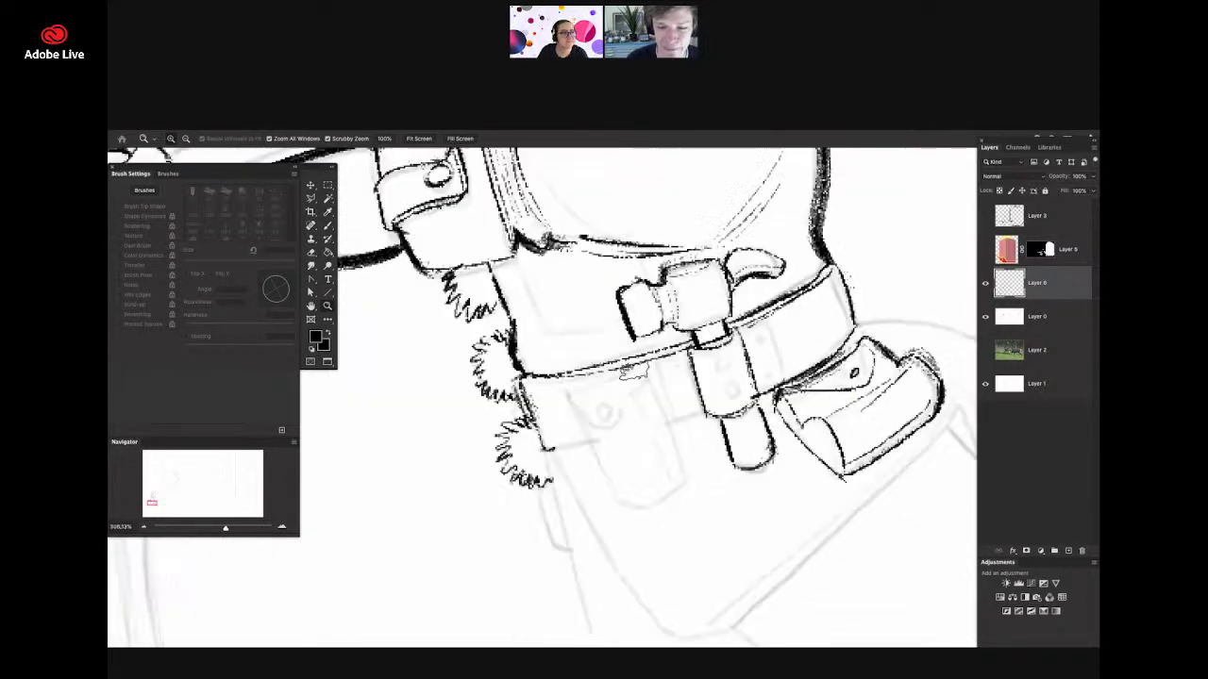
key(b)
mouse_move(639, 371)
mouse_down()
mouse_move(574, 385)
mouse_move(571, 408)
mouse_move(616, 425)
mouse_move(641, 375)
mouse_up()
drag(594, 415, 596, 424)
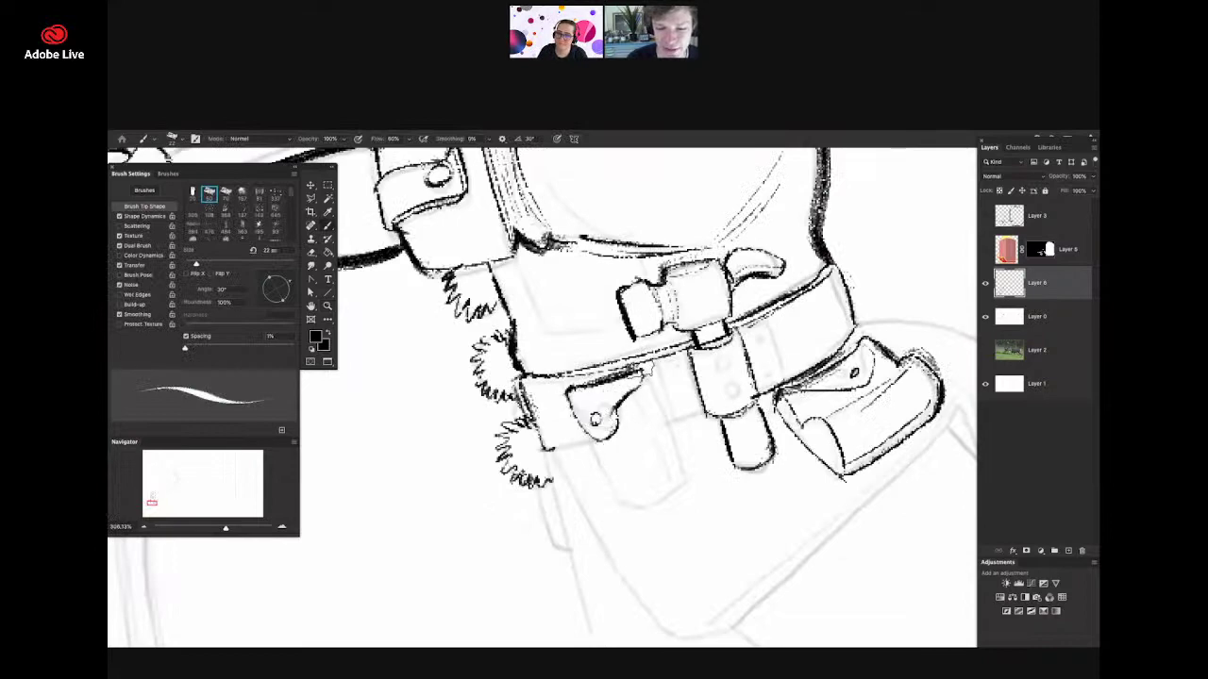
drag(641, 372, 610, 413)
key(z)
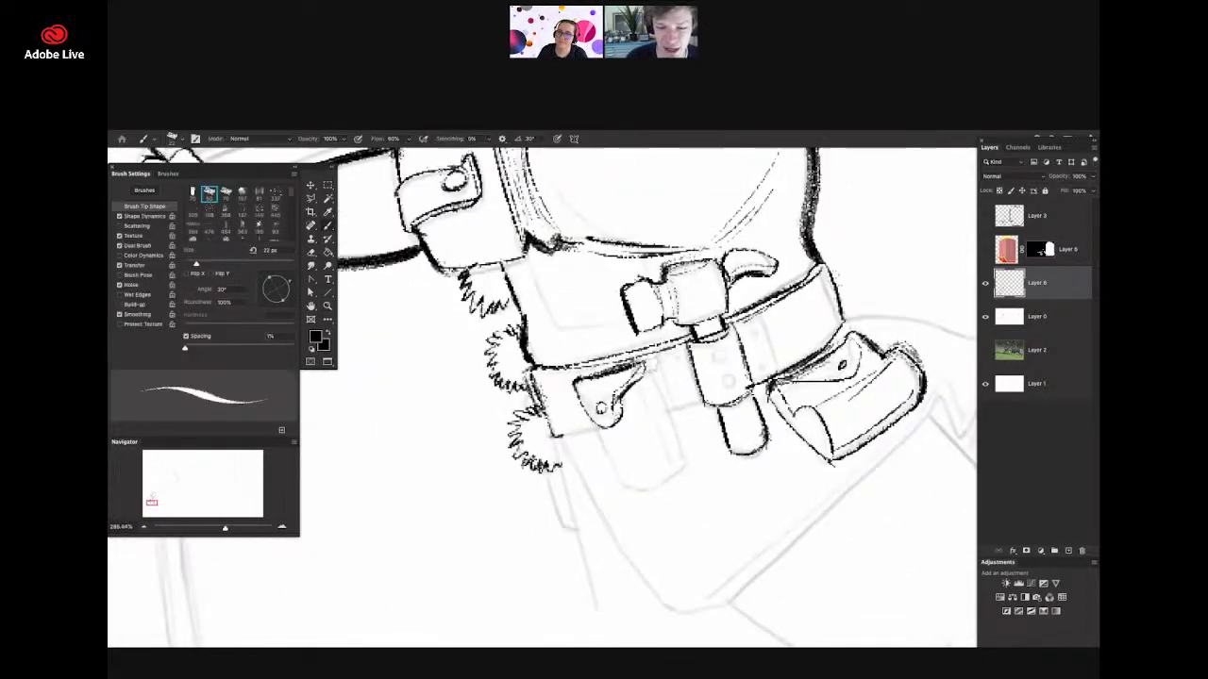
mouse_move(630, 368)
mouse_down()
mouse_move(666, 467)
mouse_move(681, 468)
mouse_move(614, 489)
mouse_up()
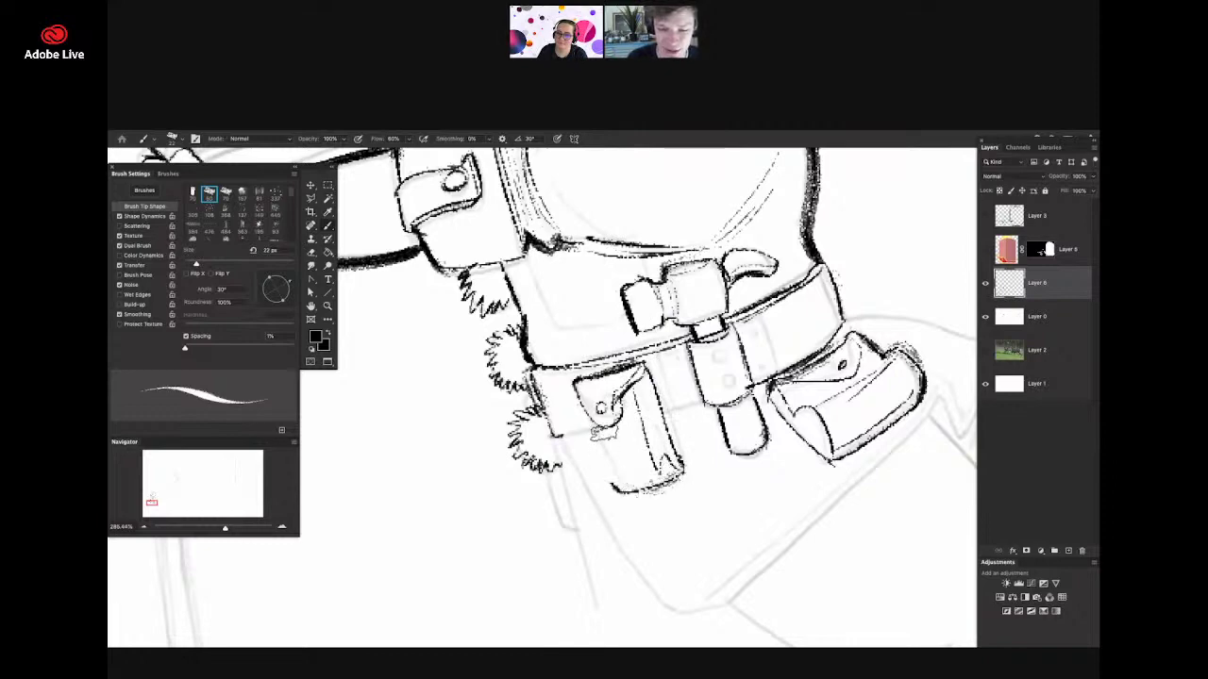
drag(606, 446, 613, 490)
mouse_move(593, 425)
mouse_down()
mouse_move(605, 449)
mouse_move(594, 427)
mouse_up()
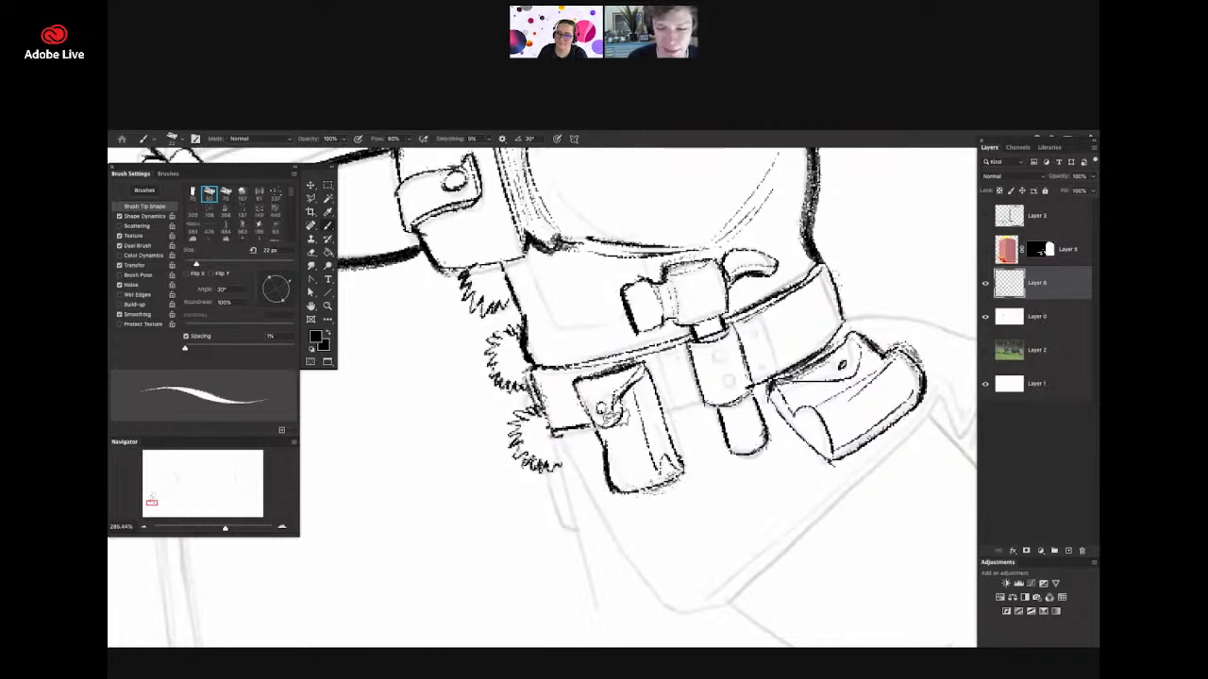
- Ink the belt's lower edge between the pouches and the vertical straps with rivets on both sides of the hammer loop
drag(662, 408, 706, 402)
drag(693, 401, 590, 401)
mouse_move(722, 373)
mouse_down()
mouse_move(778, 373)
mouse_move(705, 424)
mouse_move(721, 411)
mouse_up()
mouse_move(610, 405)
mouse_down()
mouse_move(625, 458)
mouse_move(631, 415)
mouse_up()
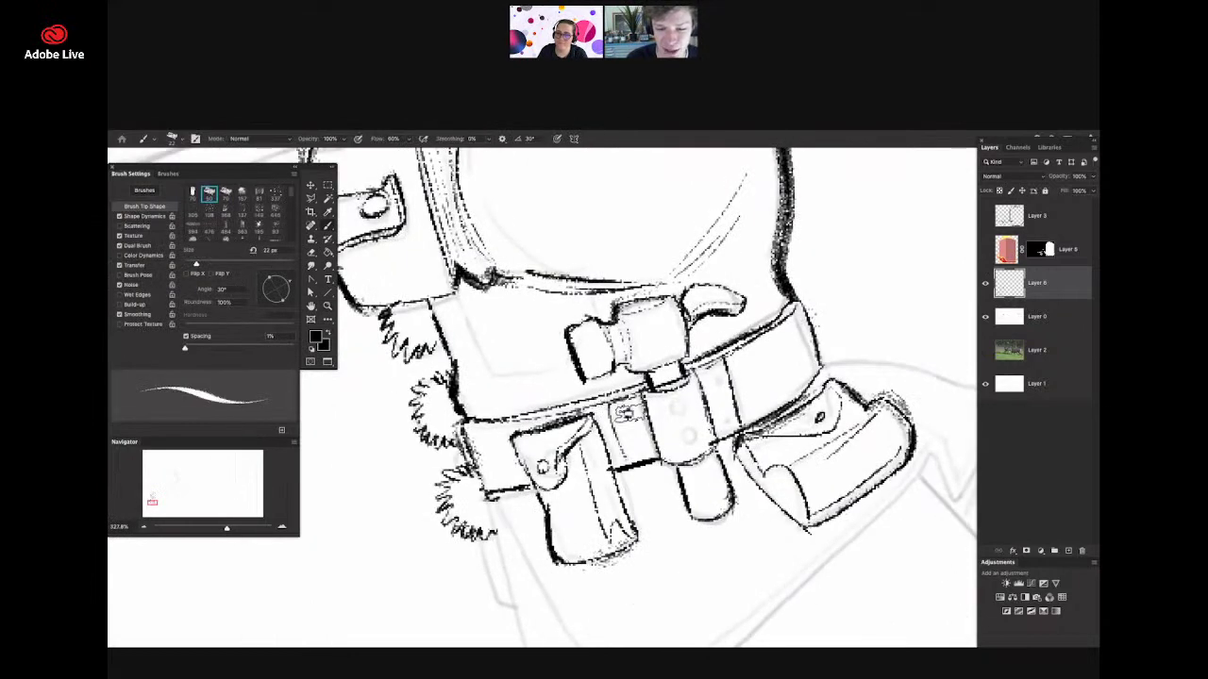
click(683, 403)
click(690, 440)
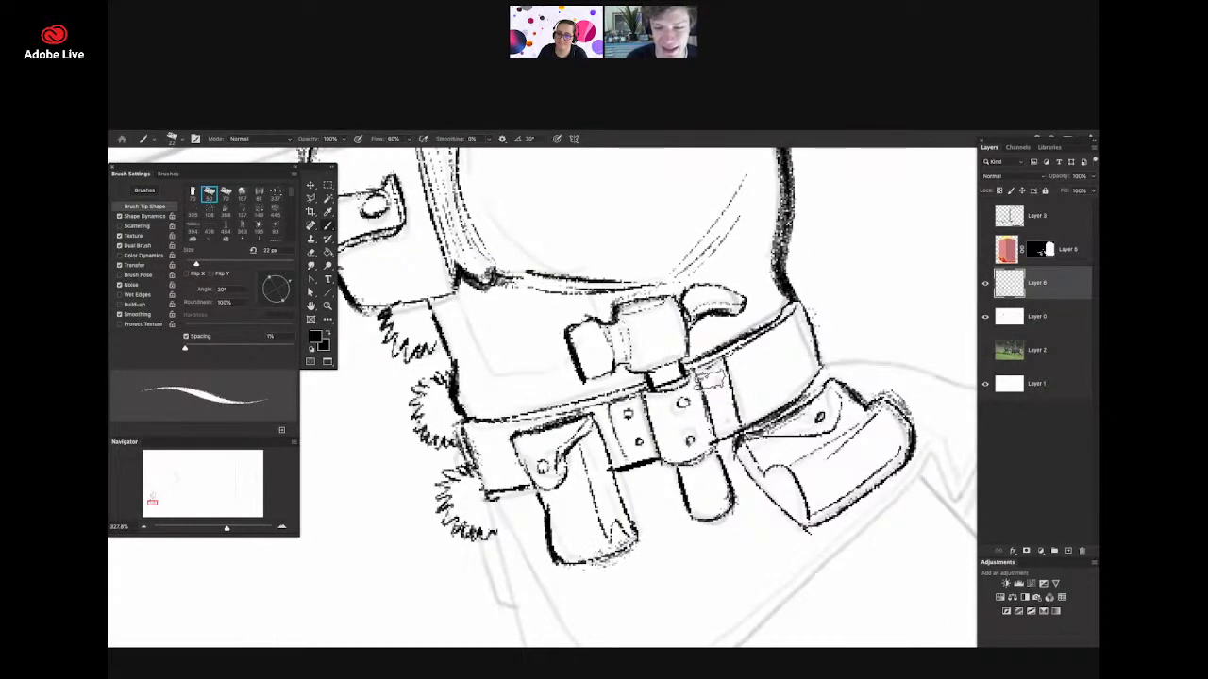
click(713, 380)
- Ink the tunic skirt below the belt with its thick hem, the pointed tail at the back, and the narrow front flap
scroll(718, 413, down, 5)
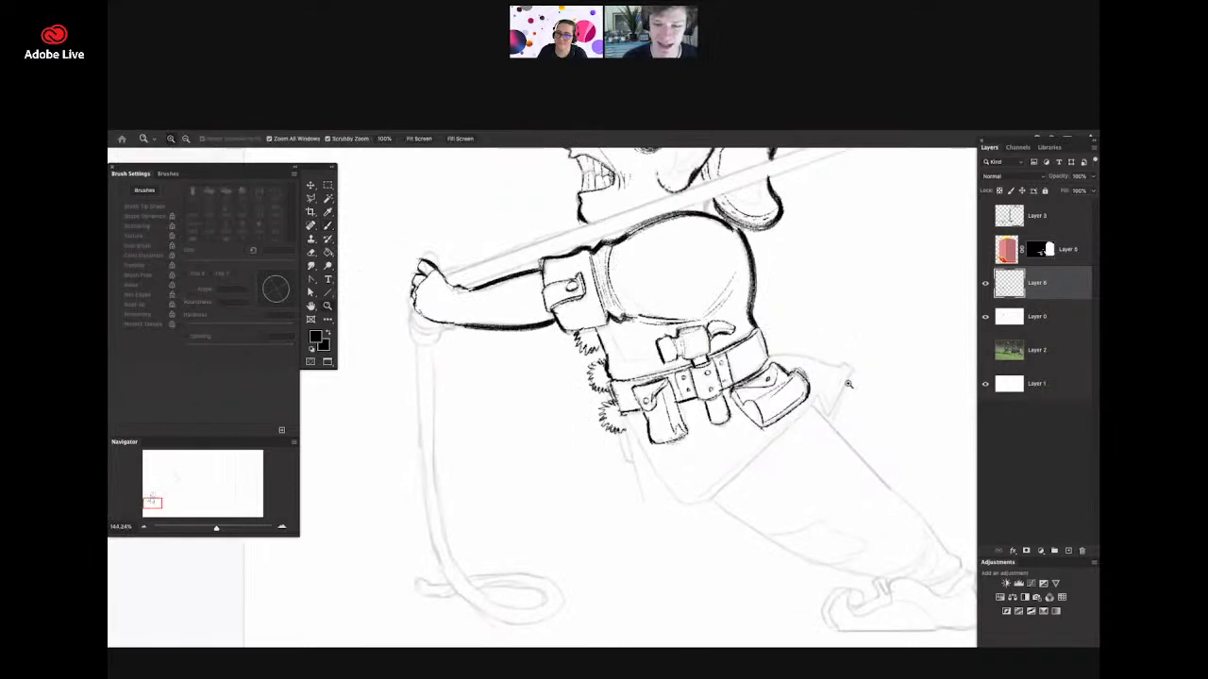
scroll(850, 377, up, 3)
mouse_move(735, 344)
mouse_down()
mouse_move(860, 365)
mouse_move(827, 446)
mouse_move(804, 406)
mouse_move(812, 417)
mouse_move(723, 482)
mouse_move(755, 443)
mouse_move(620, 553)
mouse_move(569, 524)
mouse_up()
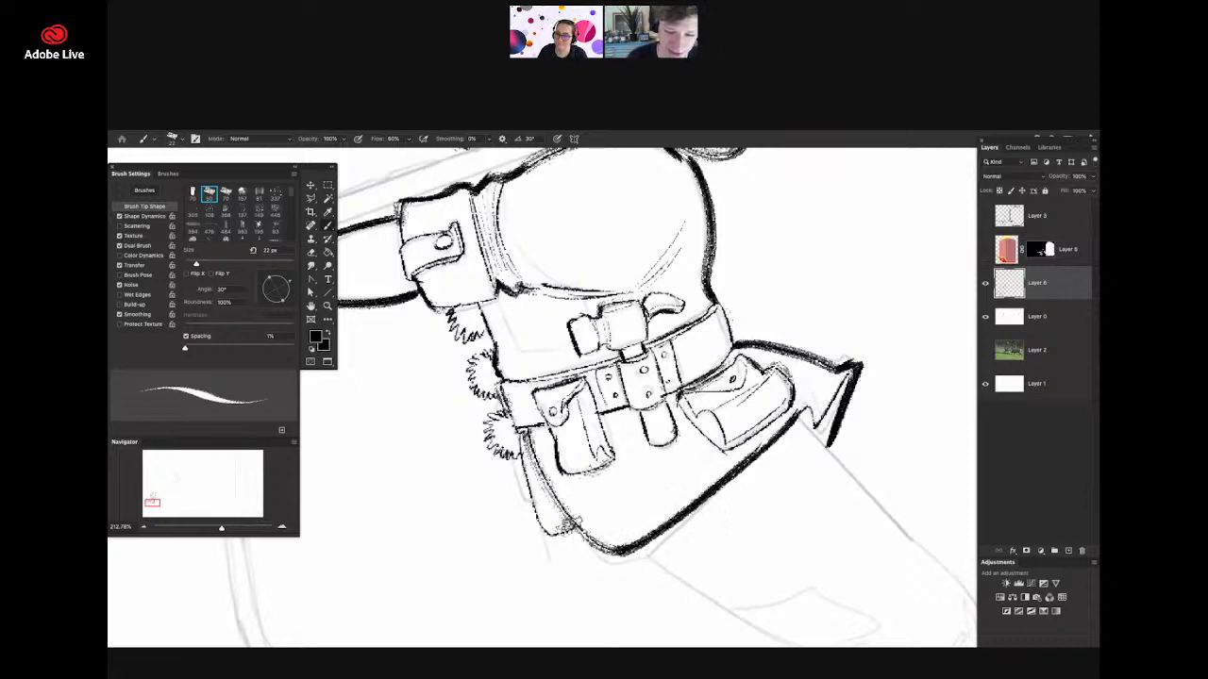
drag(602, 427, 510, 430)
drag(649, 416, 618, 417)
- Ink the leg's back edge from the hem to the ankle and the outline of the curled-toe shoe
key(z)
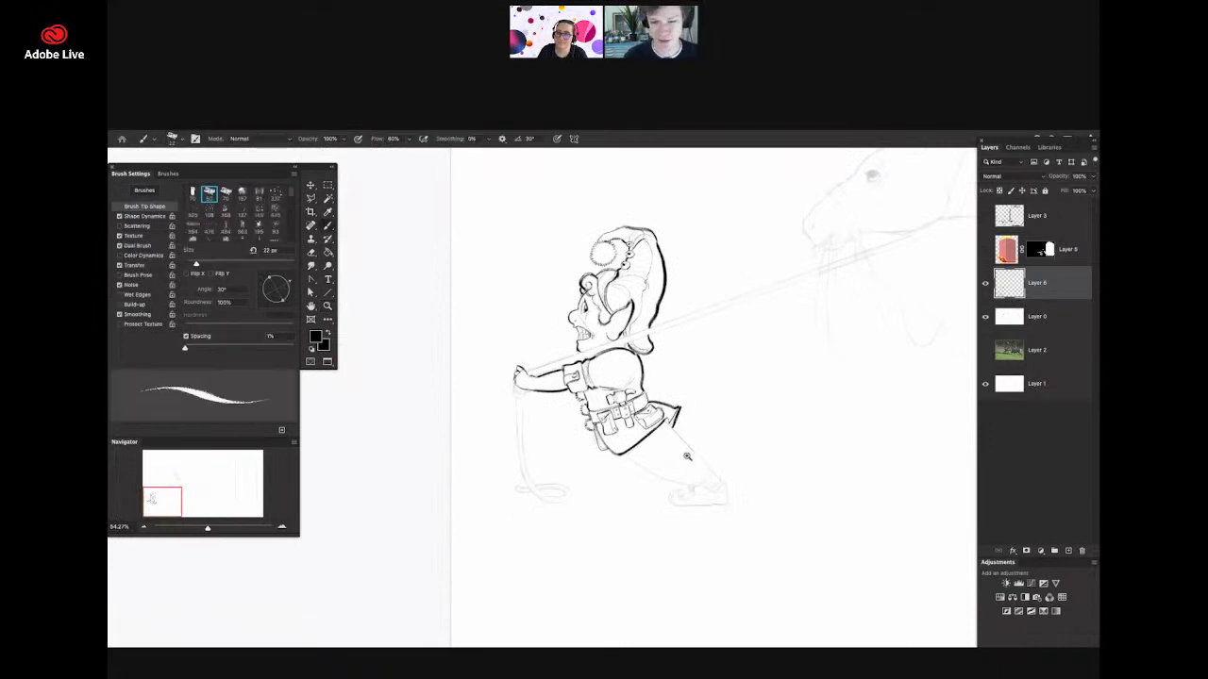
drag(691, 461, 762, 462)
mouse_move(604, 340)
mouse_down()
mouse_move(750, 477)
mouse_move(755, 502)
mouse_up()
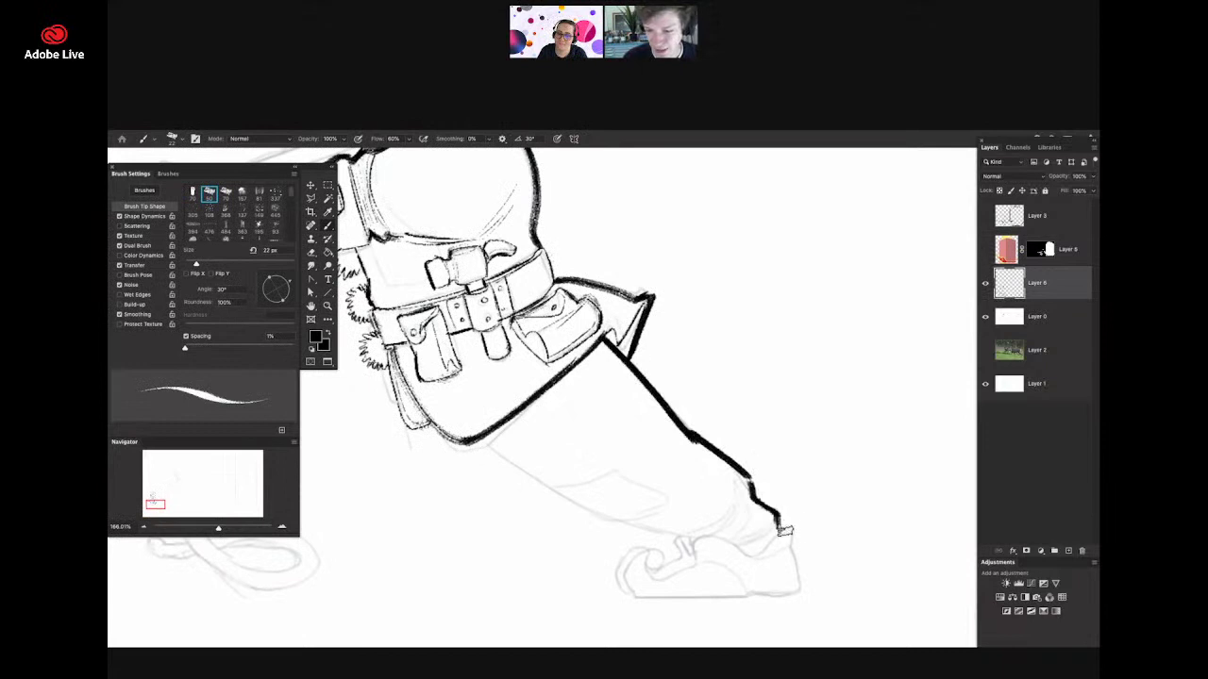
mouse_move(789, 542)
mouse_down()
mouse_move(797, 589)
mouse_move(636, 596)
mouse_move(634, 555)
mouse_move(772, 554)
mouse_up()
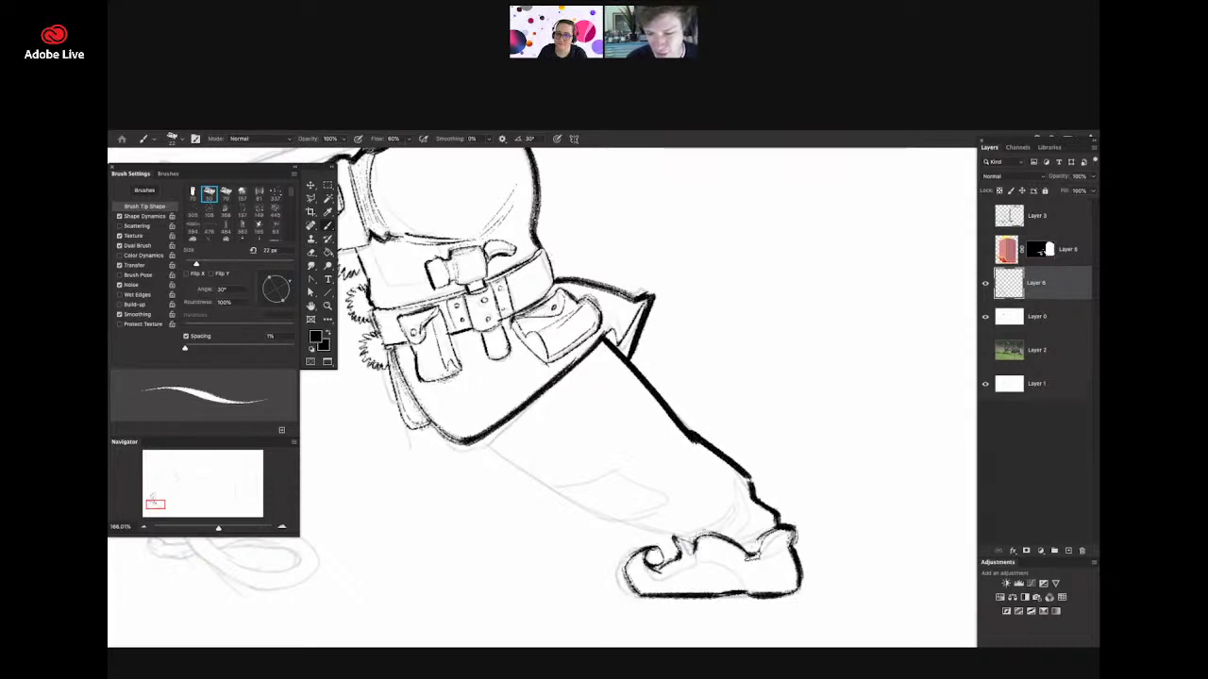
key(z)
key(b)
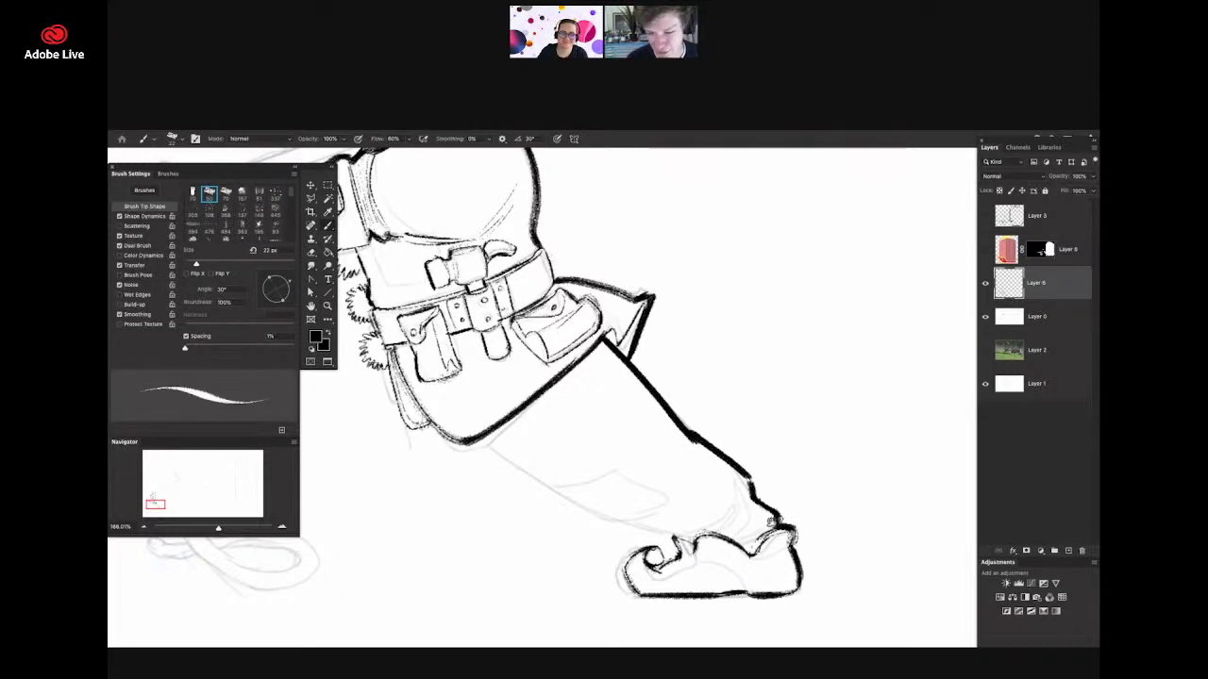
- Ink the trouser folds at the ankle, the leg's underside, and the second curled toe behind the shoe
mouse_move(751, 494)
mouse_down()
mouse_move(713, 536)
mouse_move(706, 502)
mouse_move(717, 505)
mouse_up()
key(z)
key(b)
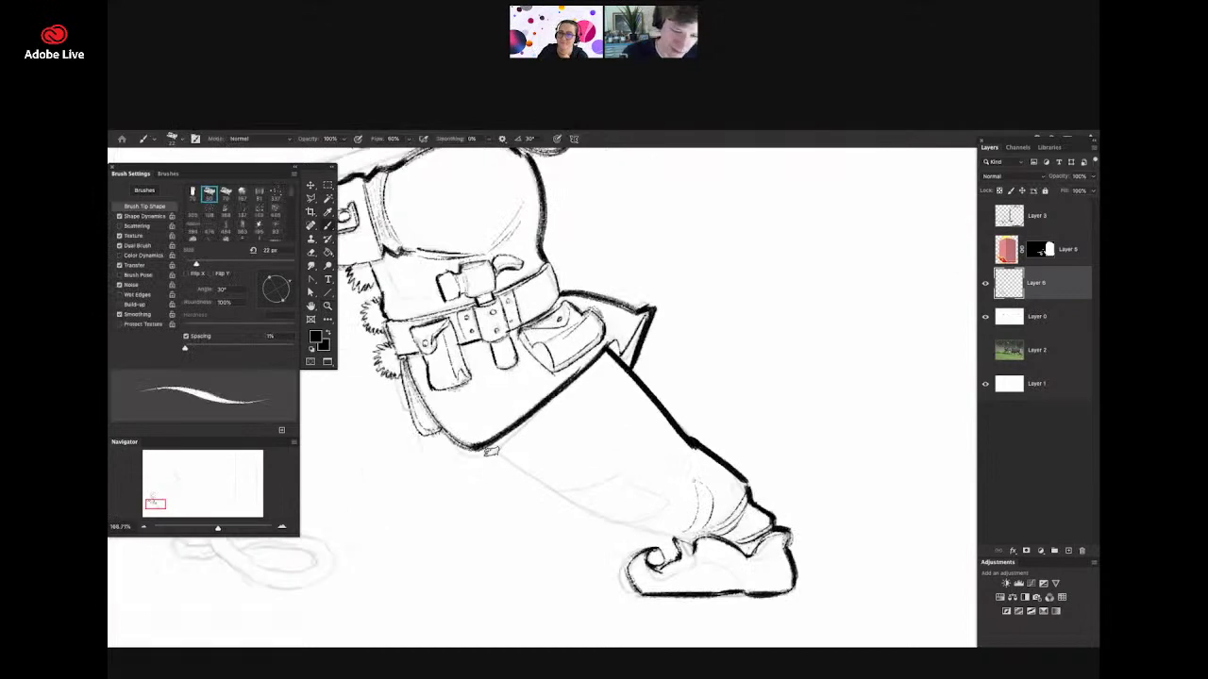
mouse_move(489, 447)
mouse_down()
mouse_move(609, 519)
mouse_move(683, 541)
mouse_up()
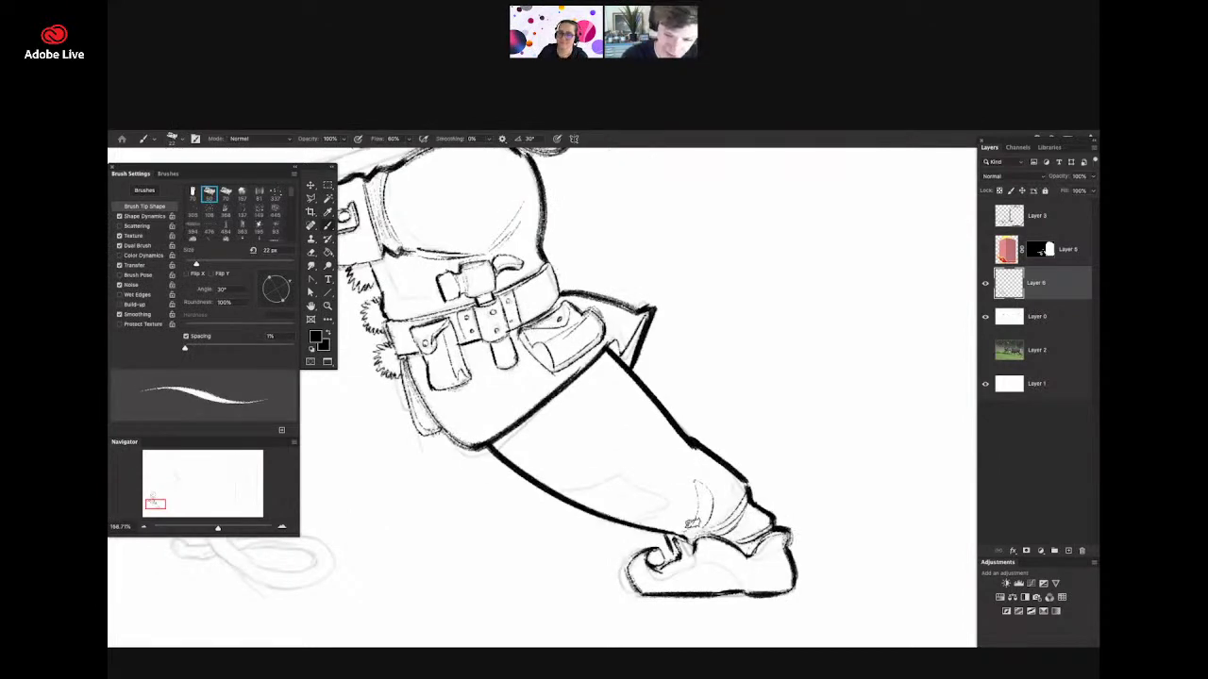
drag(623, 586, 651, 547)
- Ink the stitched patch on the elf's lower trouser leg
key(z)
mouse_move(753, 465)
mouse_down()
mouse_move(694, 472)
mouse_move(722, 475)
mouse_up()
key(b)
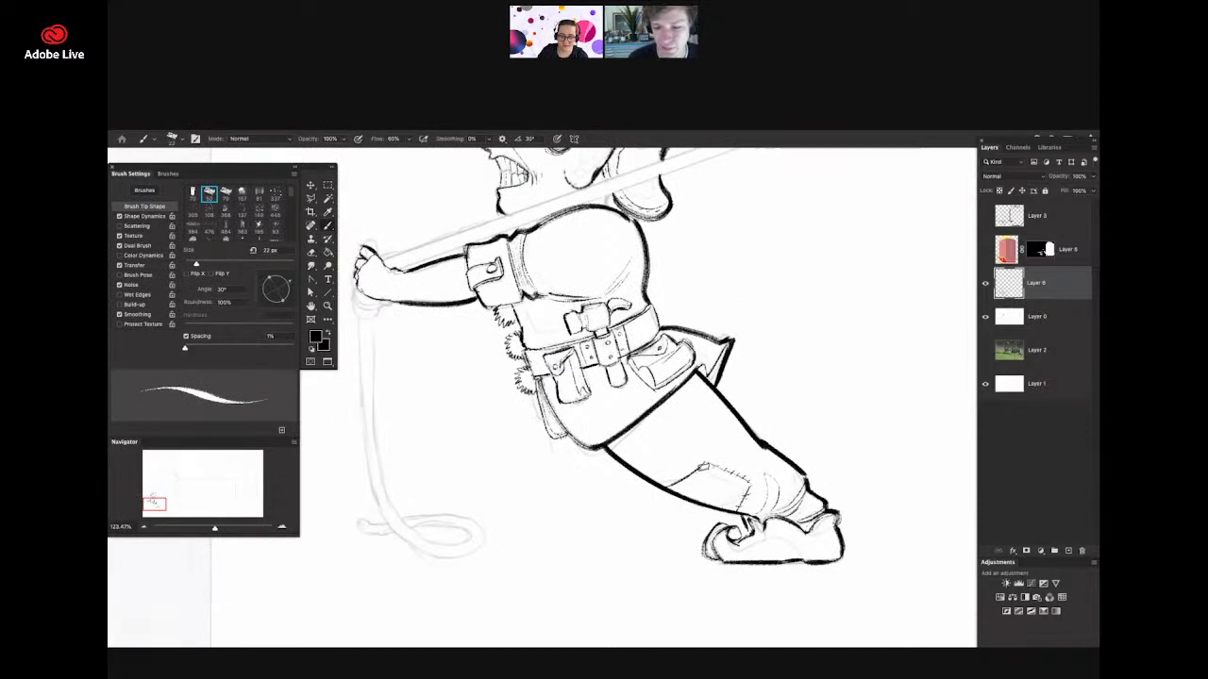
- Ink the elf's second hand gripping the rope just below the first hand
key(z)
drag(748, 444, 698, 446)
key(b)
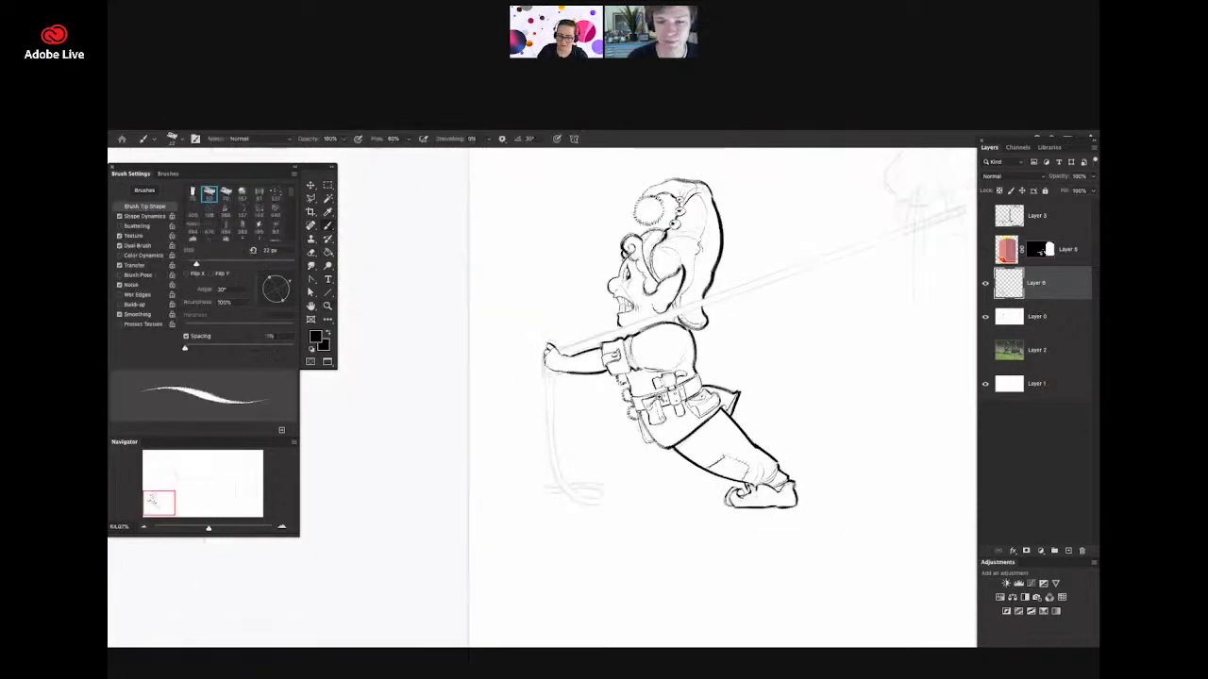
key(z)
drag(555, 451, 596, 446)
key(b)
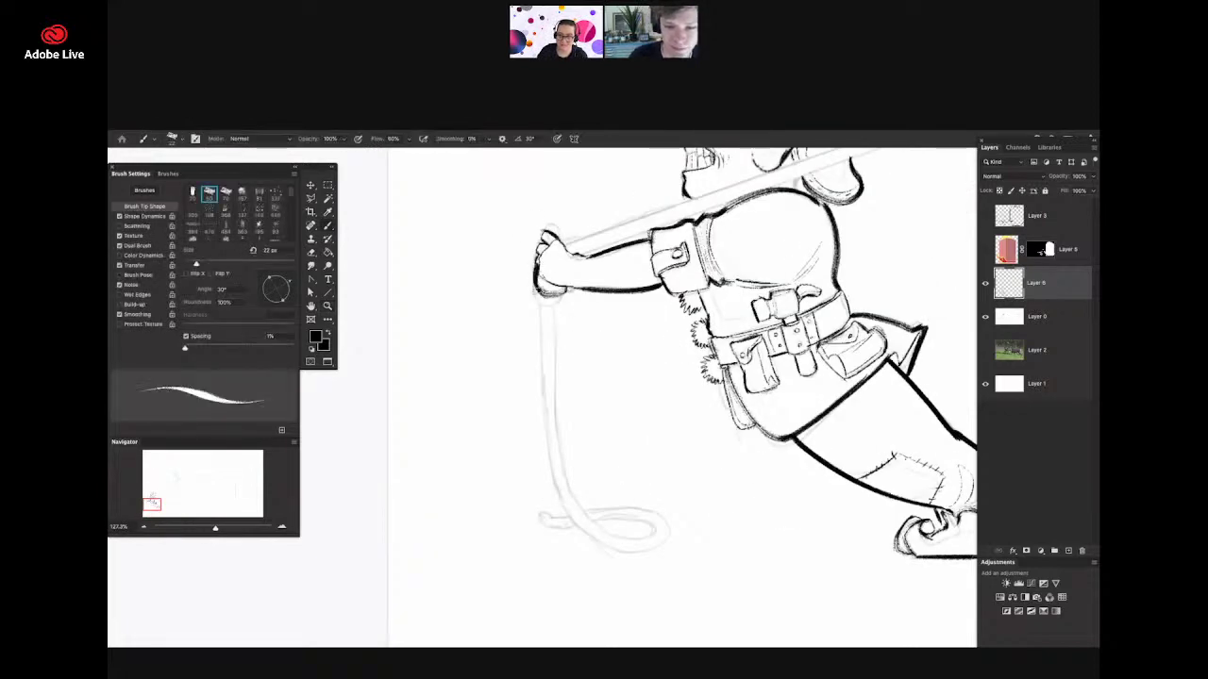
mouse_move(610, 311)
mouse_down()
mouse_move(600, 292)
mouse_move(596, 315)
mouse_up()
key(z)
drag(578, 387, 525, 387)
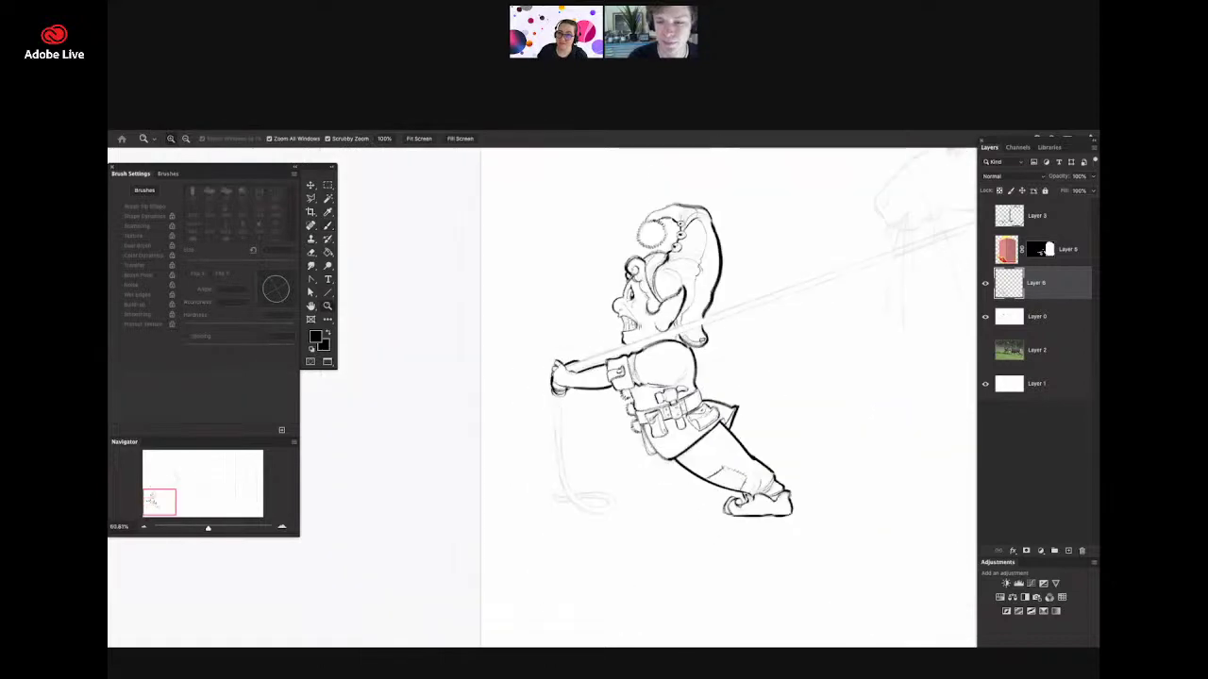
- Ink the far arm's upper contour showing behind the rope, from the hand to the chin
key(z)
drag(630, 350, 683, 351)
drag(542, 385, 597, 362)
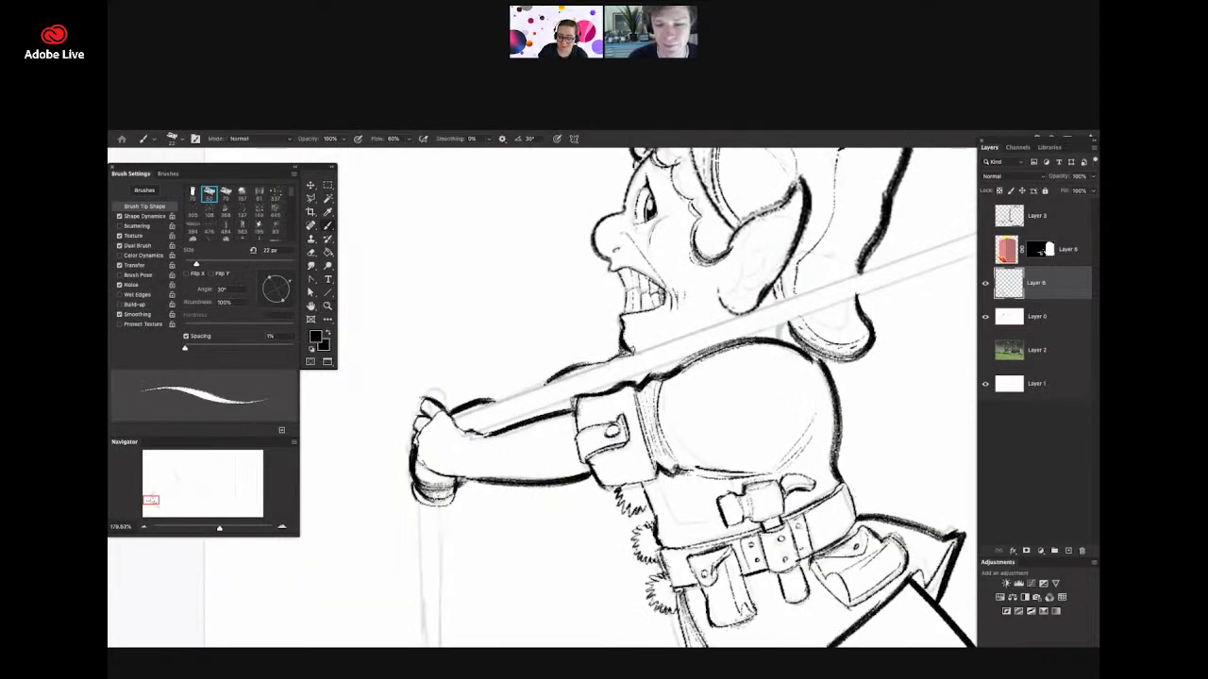
key(z)
drag(604, 411, 555, 411)
- Ink the inner folds of the elf's pointed ear and reinforce the forehead line above the nose
key(z)
mouse_move(684, 351)
mouse_down()
mouse_move(729, 351)
mouse_move(669, 357)
mouse_up()
drag(671, 305, 722, 277)
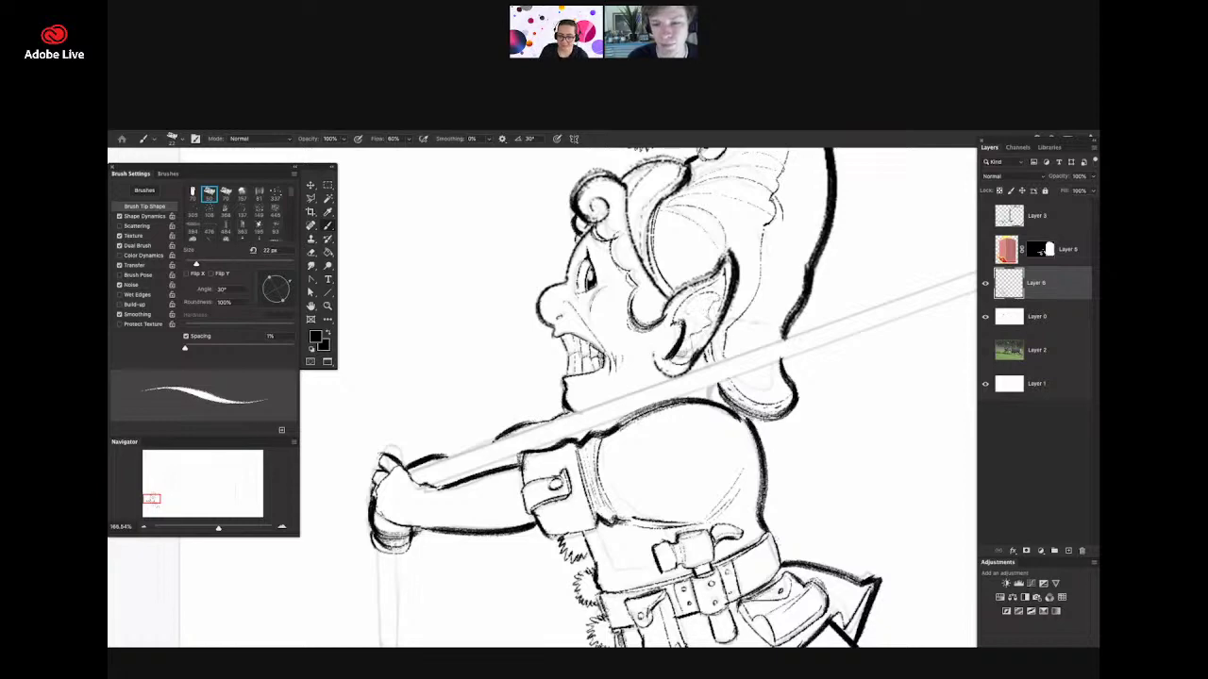
key(z)
mouse_move(679, 336)
mouse_down()
mouse_move(627, 300)
mouse_move(667, 291)
mouse_up()
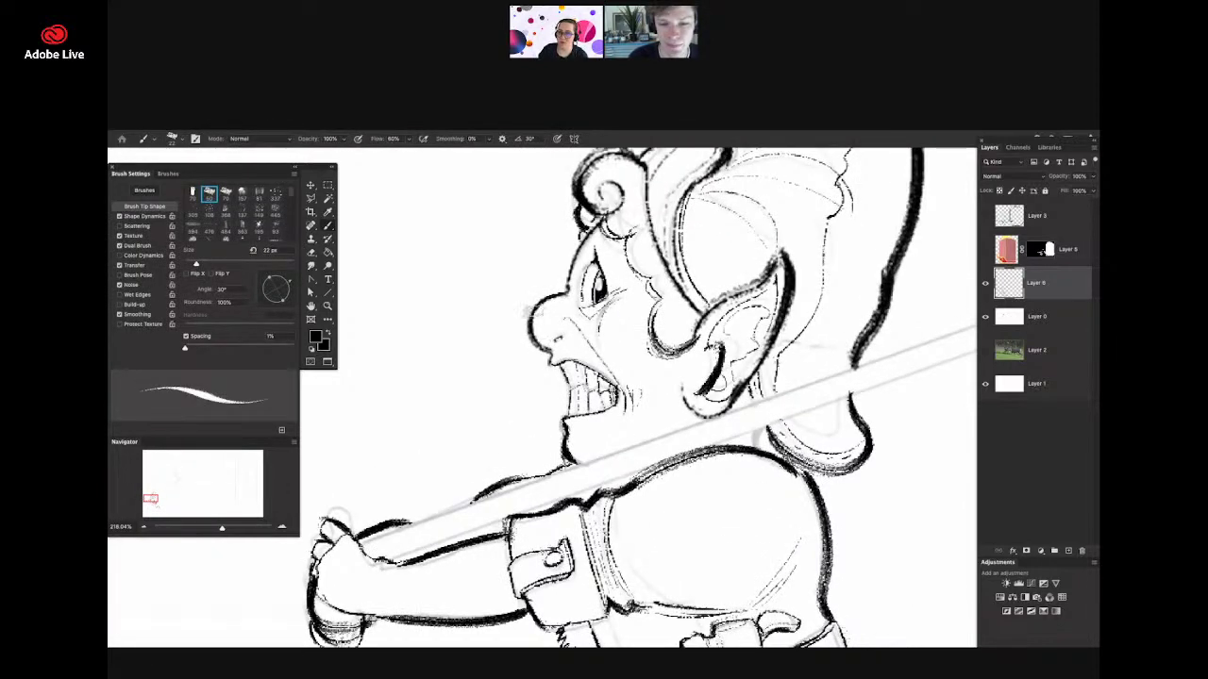
drag(566, 283, 602, 221)
key(z)
drag(586, 331, 545, 407)
key(z)
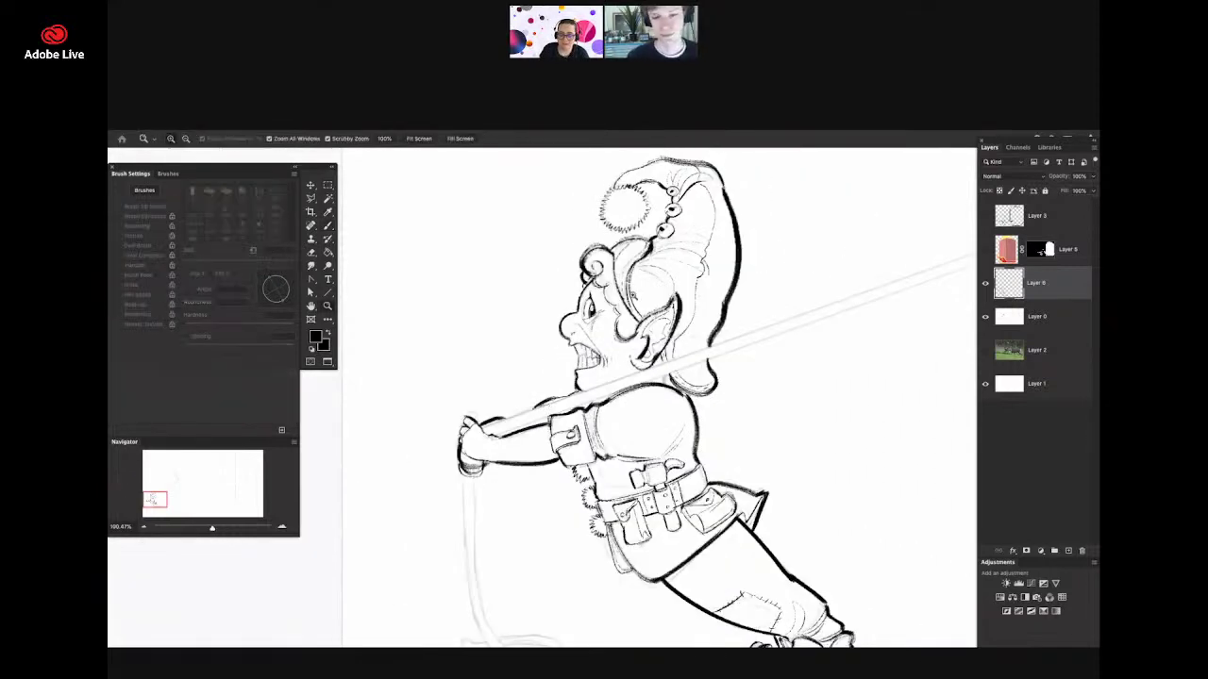
drag(630, 315, 587, 325)
key(z)
drag(536, 446, 506, 447)
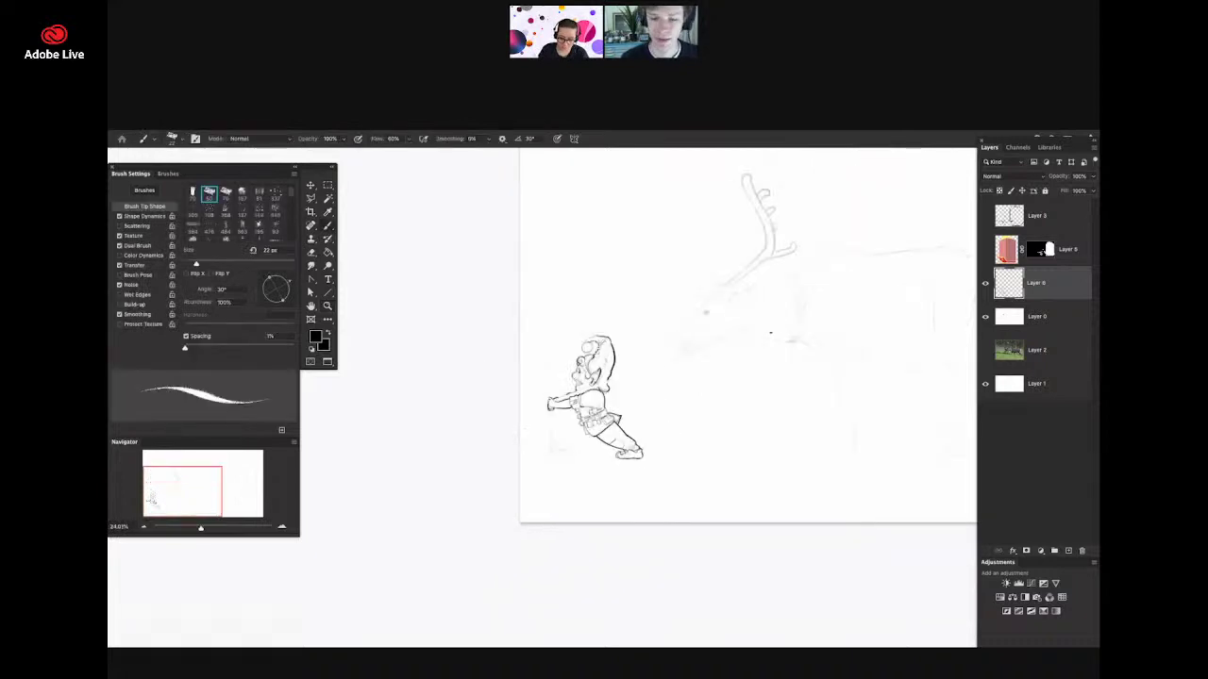
key(z)
drag(613, 434, 655, 432)
drag(625, 476, 646, 479)
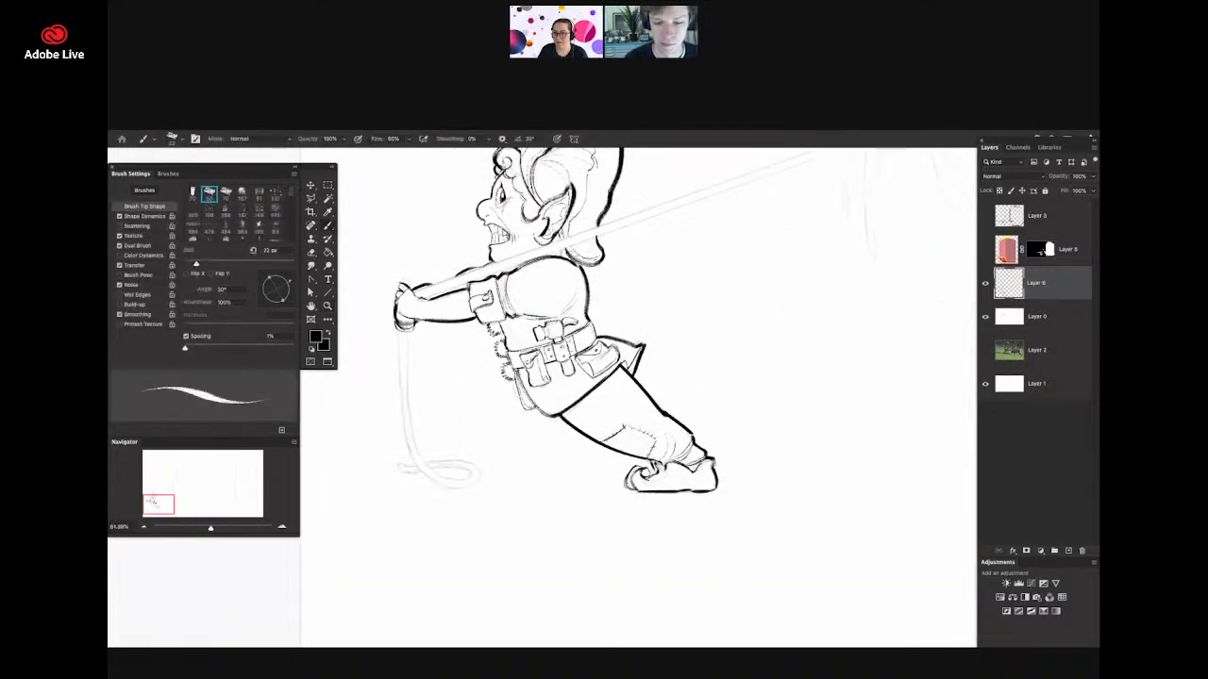
- Ink the rope hanging below the elf's hands, including its coiled end on the ground and the twisted strand marks
key(z)
drag(544, 481, 526, 482)
key(z)
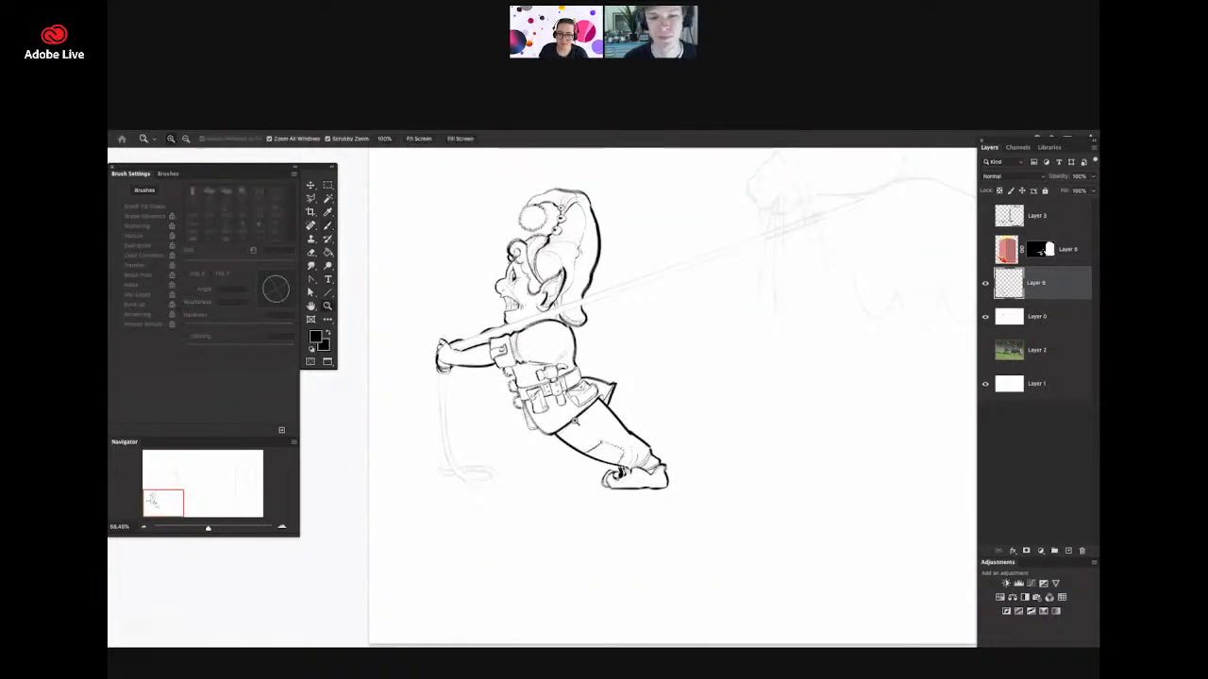
drag(574, 430, 559, 430)
key(z)
drag(469, 426, 490, 450)
key(z)
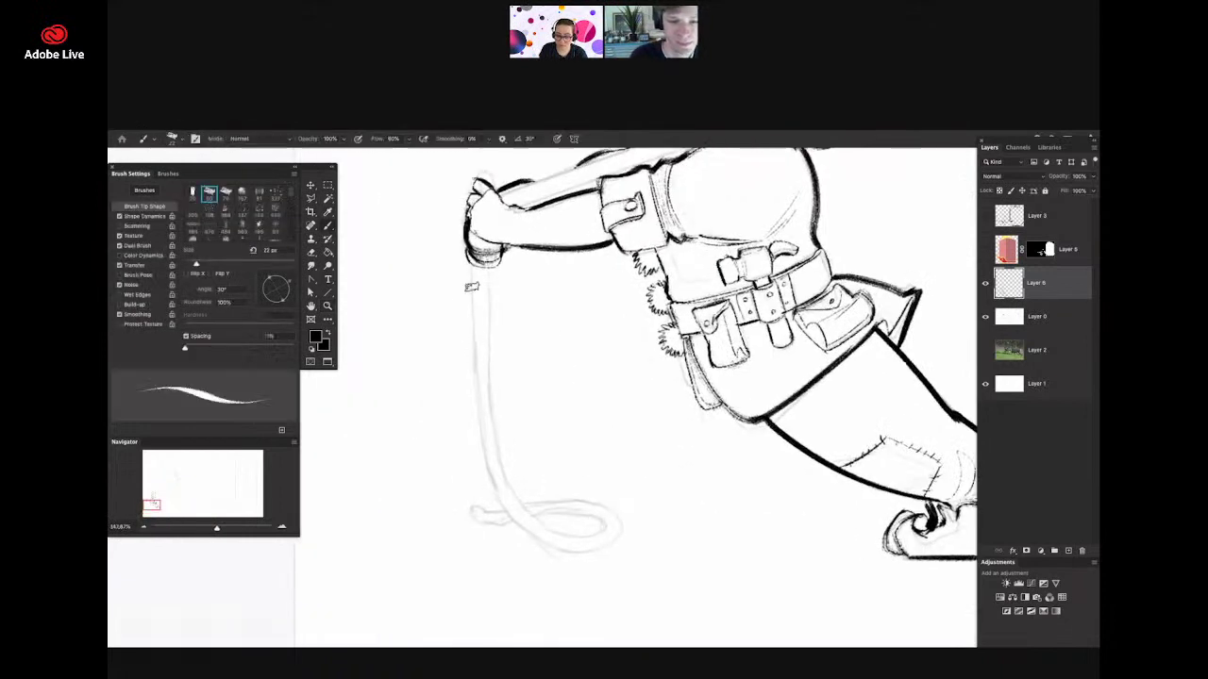
drag(473, 264, 477, 414)
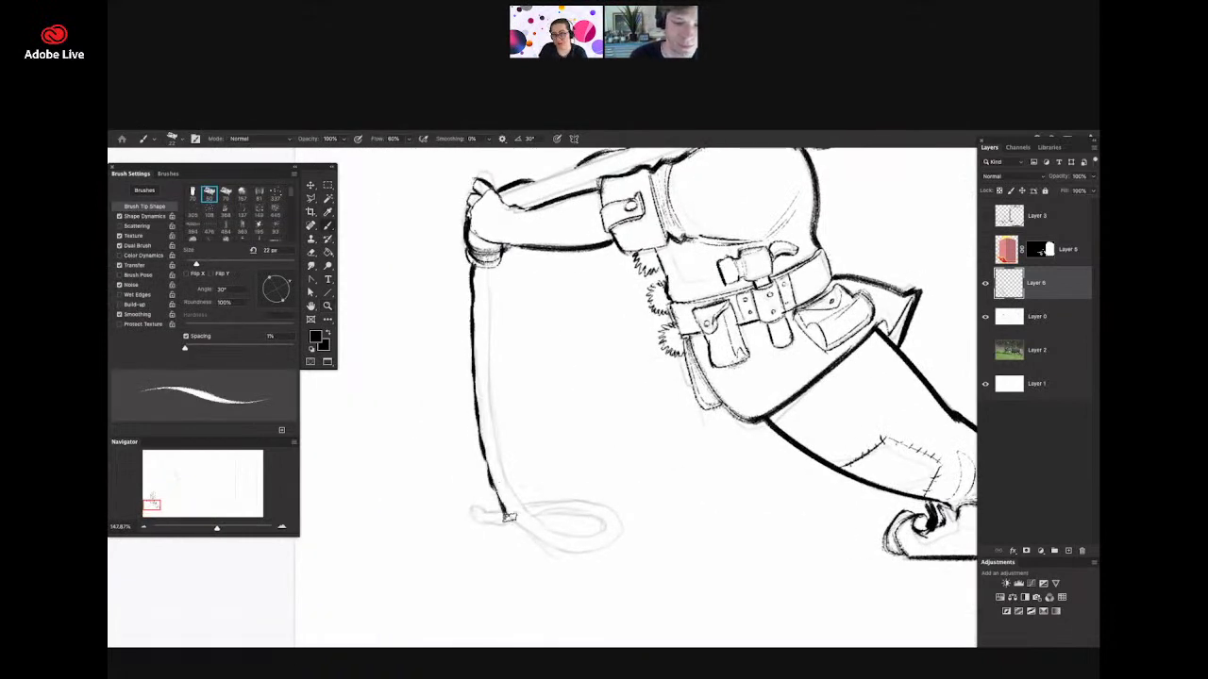
drag(538, 546, 590, 552)
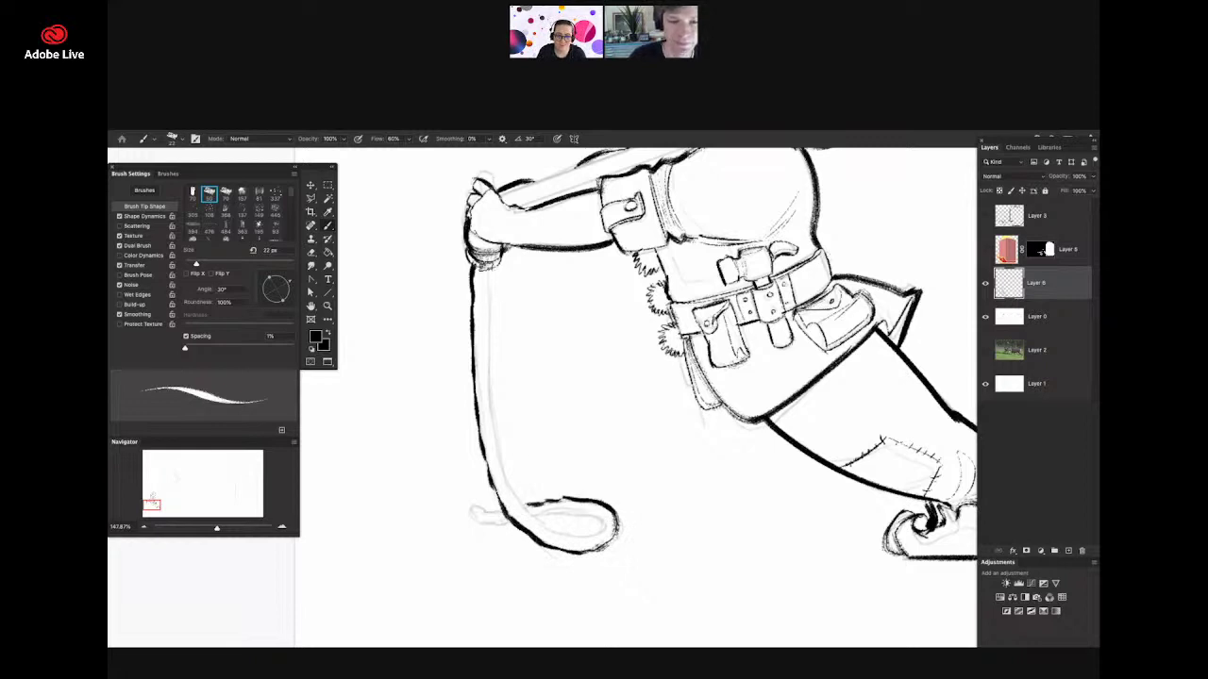
drag(487, 267, 491, 408)
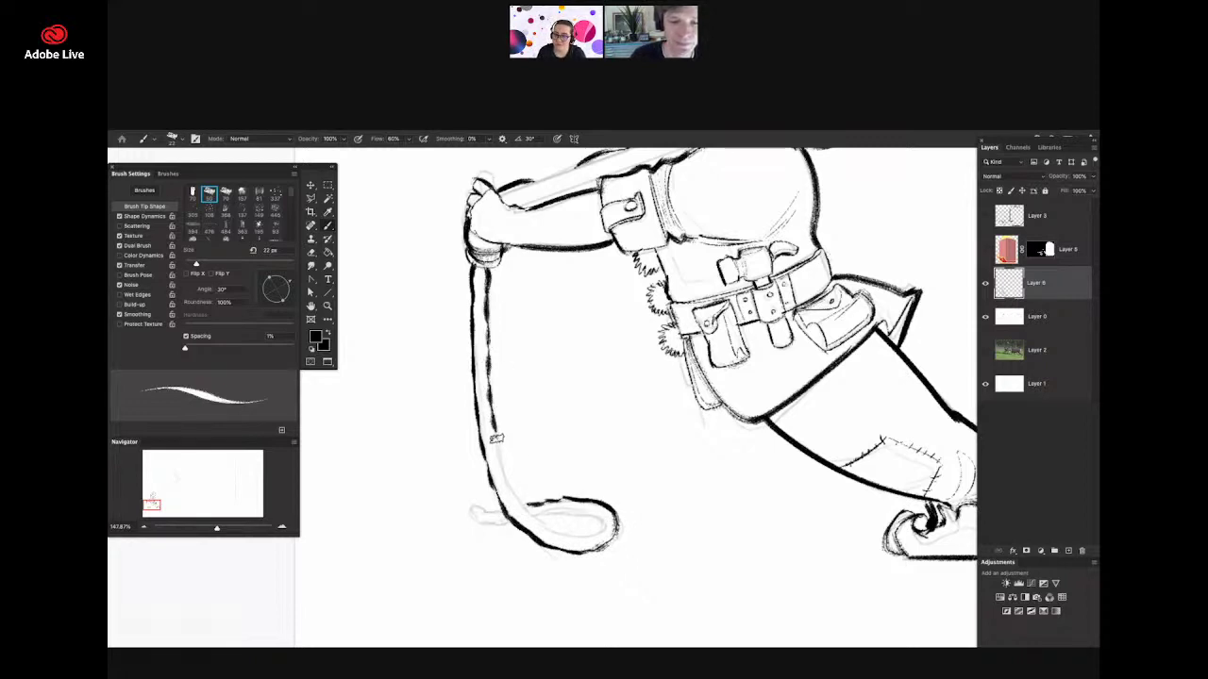
drag(541, 528, 591, 535)
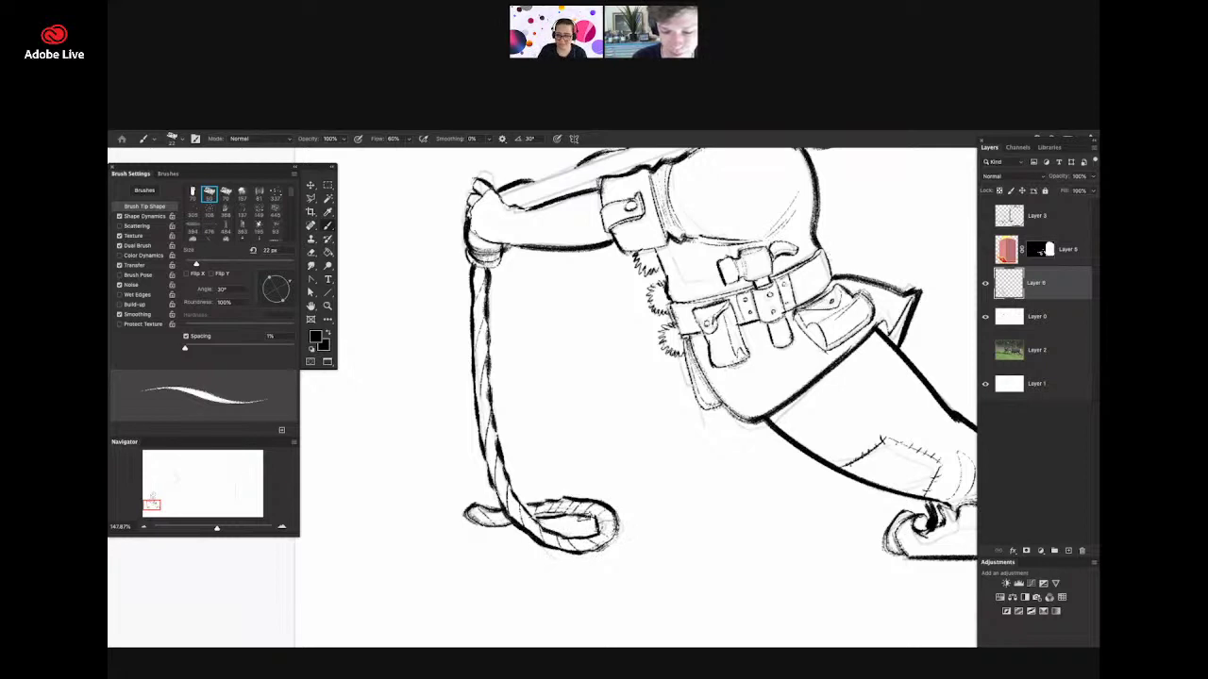
- Examine the inked elf and rope as a whole against the faded sketch
key(super+space)
drag(545, 497, 497, 557)
key(super+space)
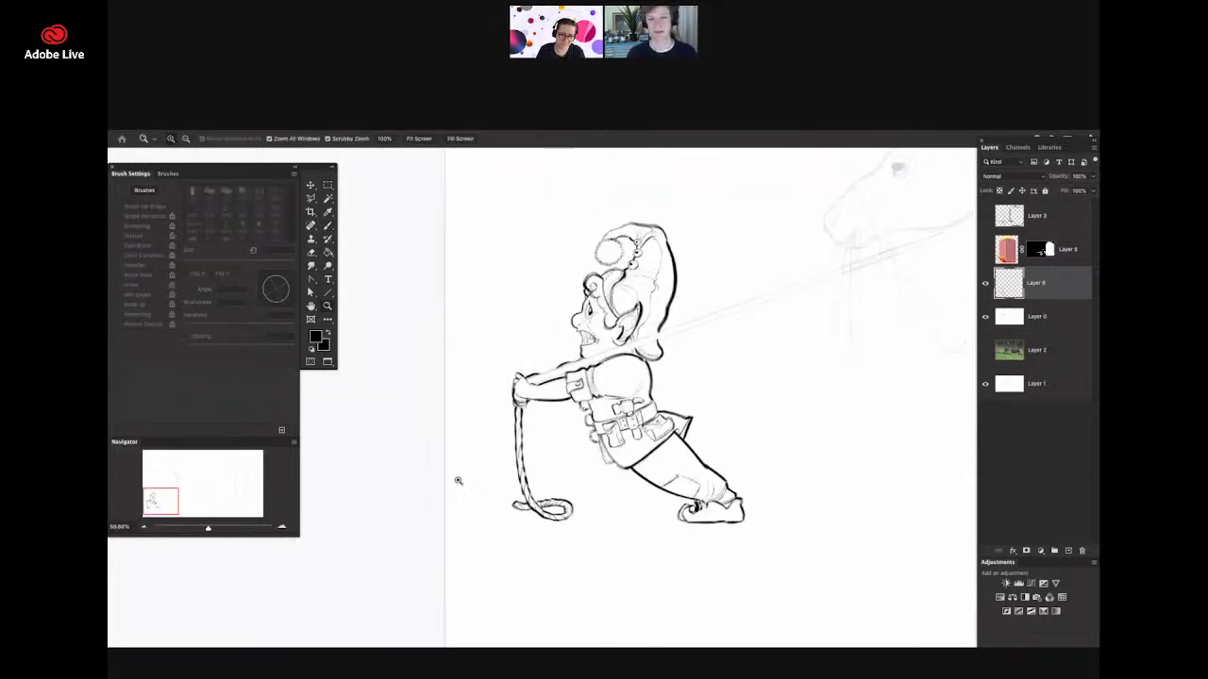
mouse_move(458, 481)
mouse_down()
mouse_move(482, 459)
mouse_move(430, 459)
mouse_up()
key(super+space)
drag(647, 402, 681, 415)
key(super+space)
drag(633, 469, 642, 467)
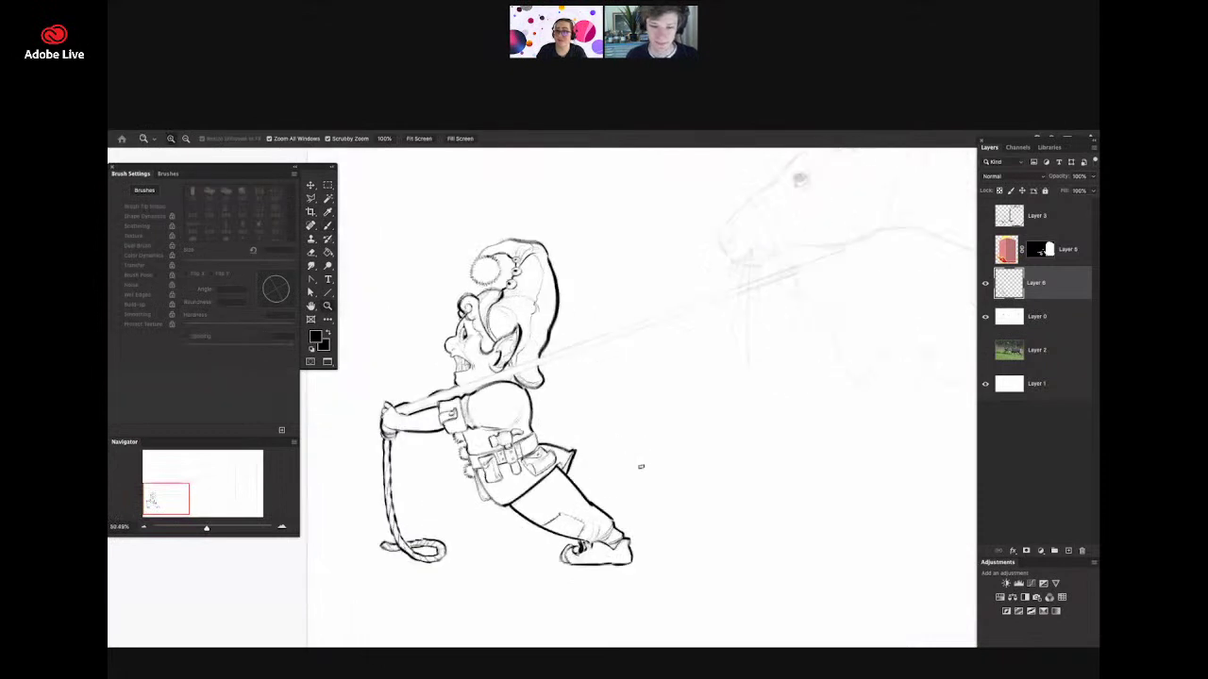
key(b)
scroll(542, 436, up, 3)
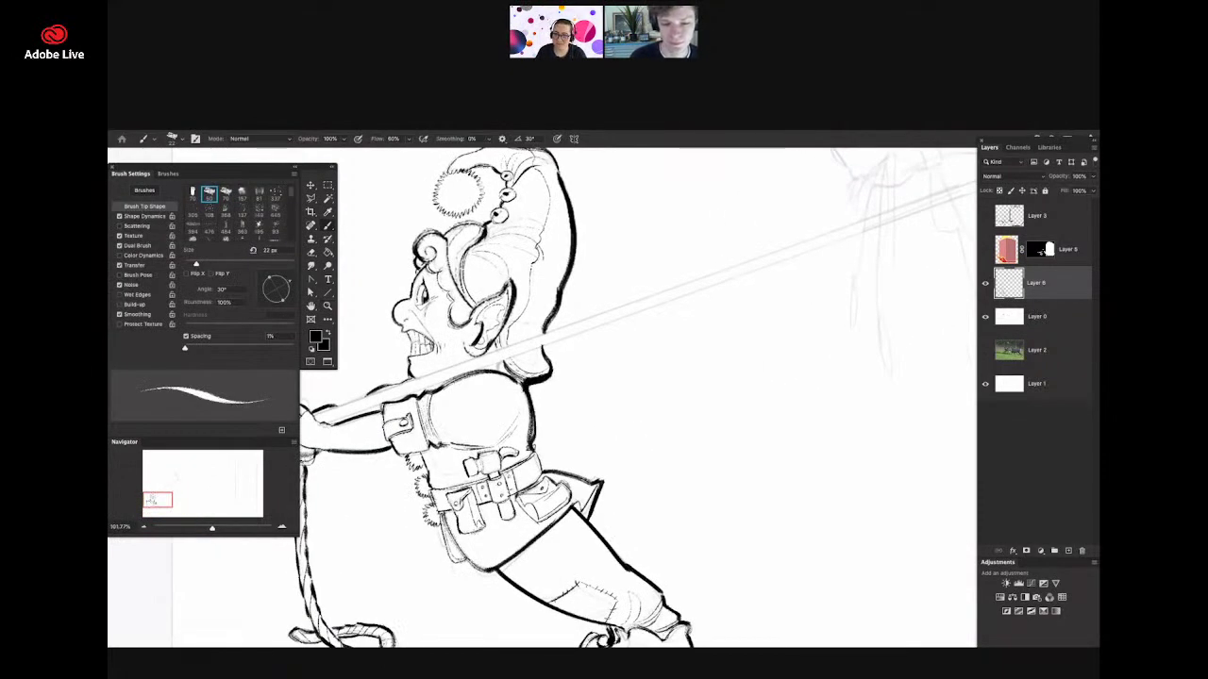
- Set the inking brush size to 30 px for the reindeer's head
key(z)
scroll(707, 427, down, 5)
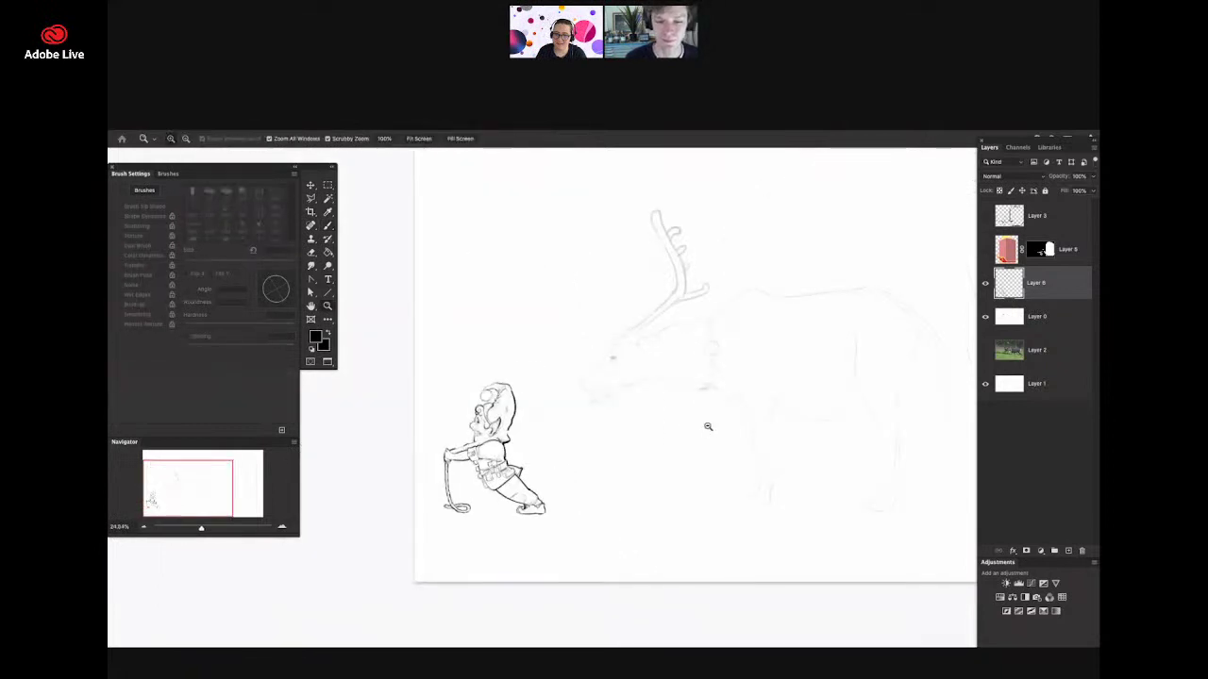
key(b)
scroll(688, 420, up, 2)
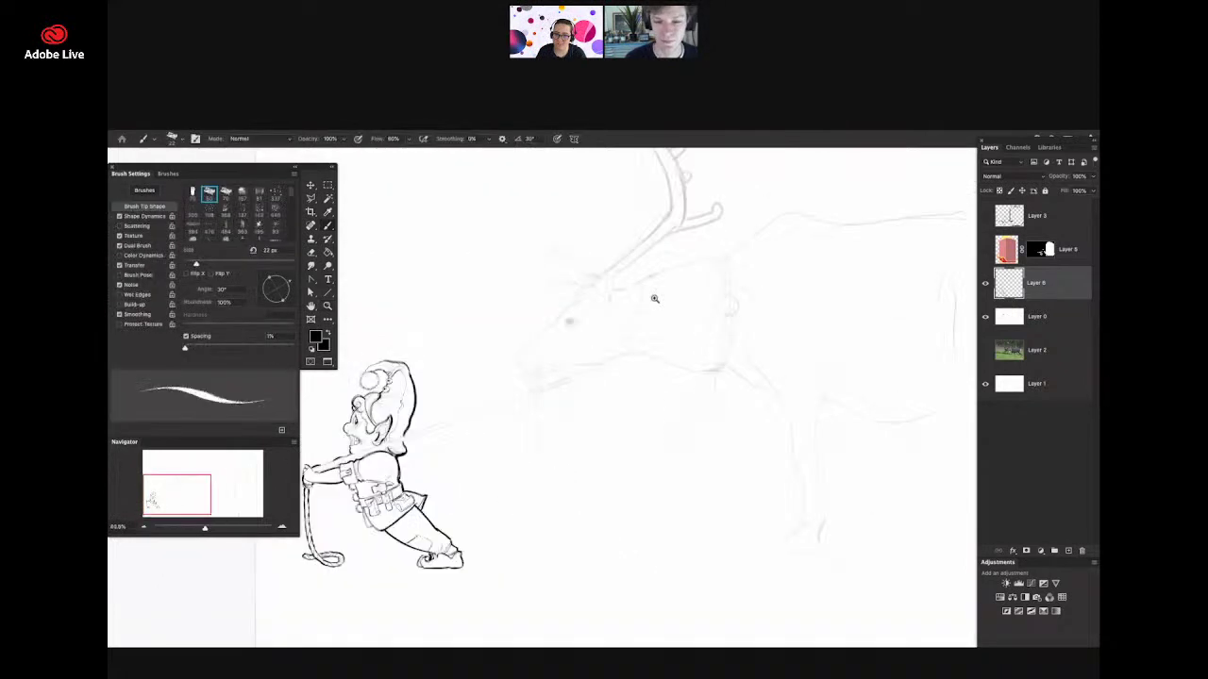
scroll(654, 299, up, 3)
right_click(596, 283)
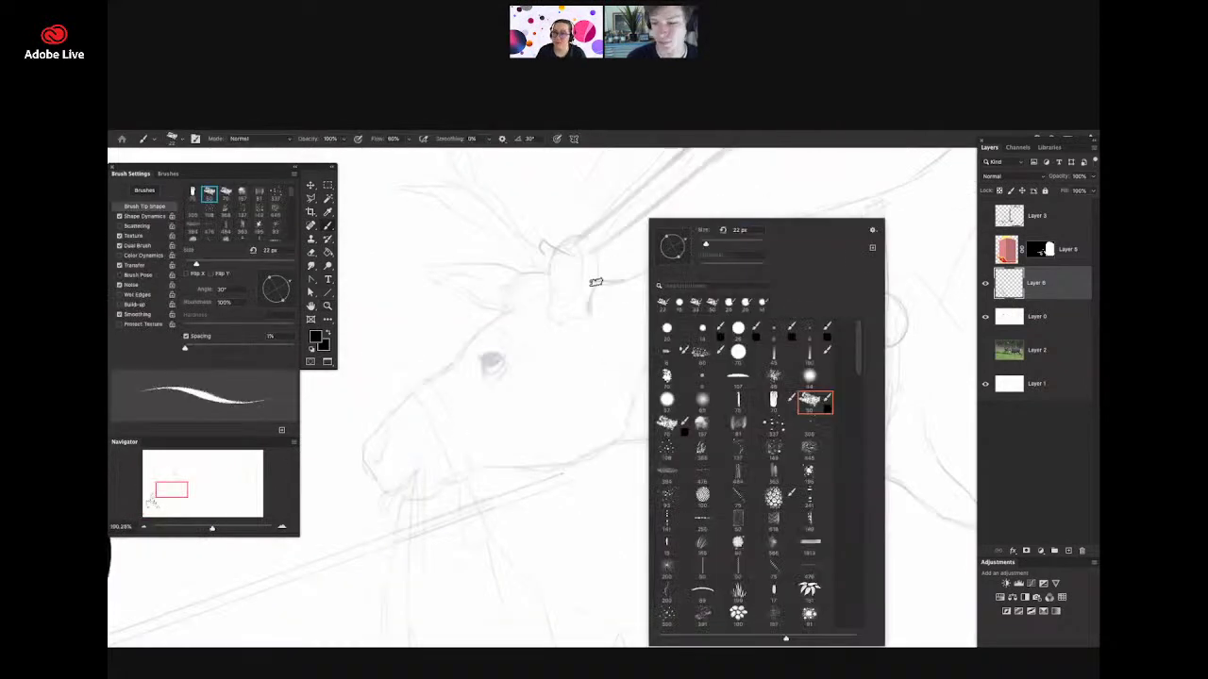
double_click(739, 312)
key(z)
drag(676, 312, 696, 234)
key(b)
scroll(694, 247, up, 1)
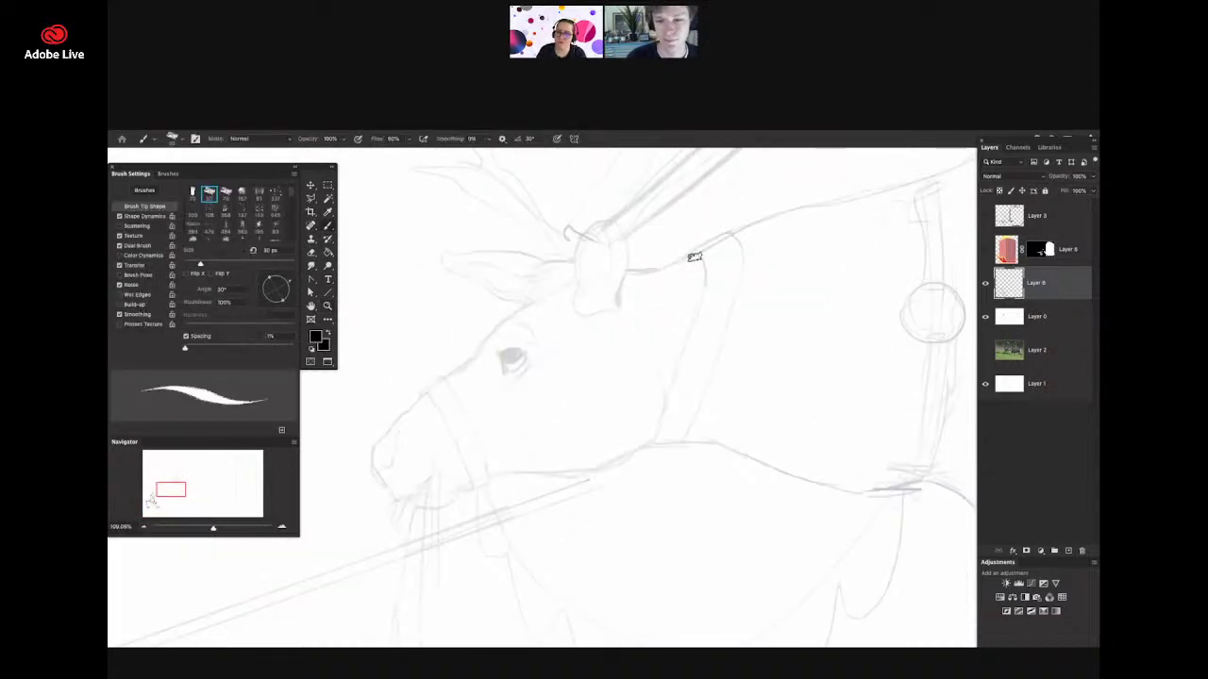
- Ink the collar band around the reindeer's neck with a thin double front edge and a heavy rear edge
drag(669, 420, 654, 446)
key(z)
drag(707, 247, 729, 247)
key(b)
mouse_move(662, 276)
mouse_down()
mouse_move(690, 256)
mouse_move(685, 405)
mouse_move(647, 514)
mouse_up()
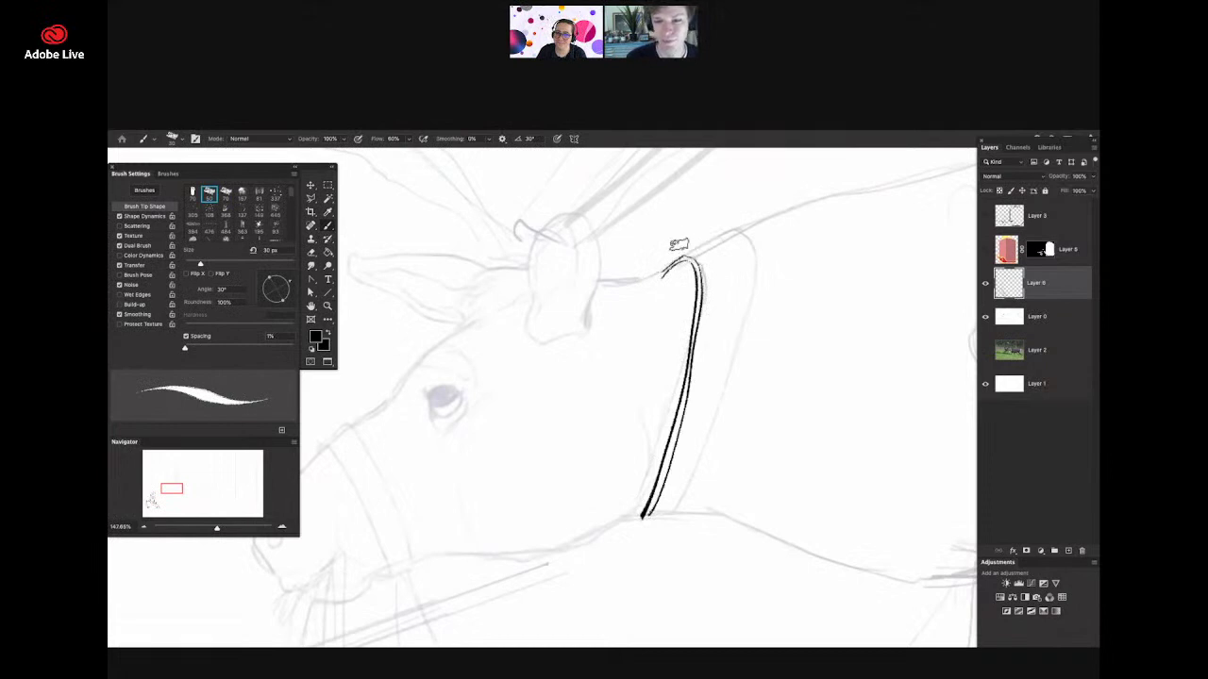
mouse_move(660, 272)
mouse_down()
mouse_move(712, 234)
mouse_move(746, 231)
mouse_move(676, 516)
mouse_up()
mouse_move(717, 438)
mouse_down()
mouse_move(663, 469)
mouse_move(588, 485)
mouse_move(613, 477)
mouse_up()
- Ink the reindeer's profile from forehead to muzzle and a heavy jaw line running from the chin area to the collar
drag(622, 276, 567, 302)
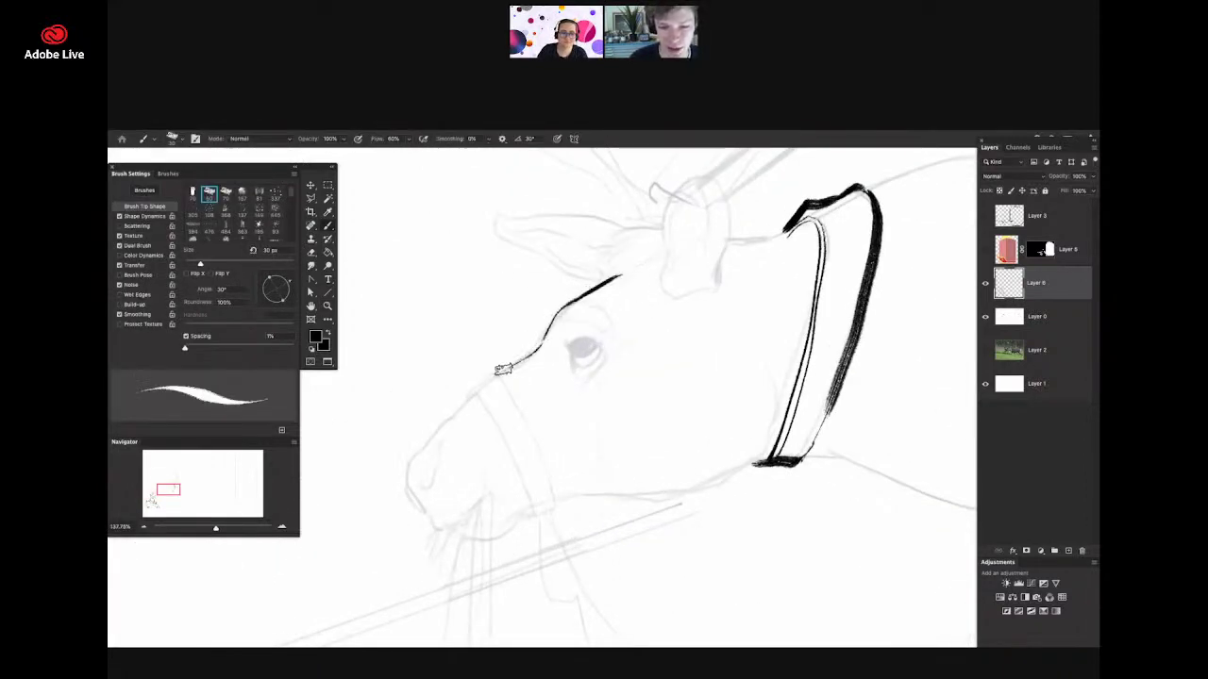
mouse_move(503, 369)
mouse_down()
mouse_move(426, 438)
mouse_move(409, 478)
mouse_move(421, 498)
mouse_up()
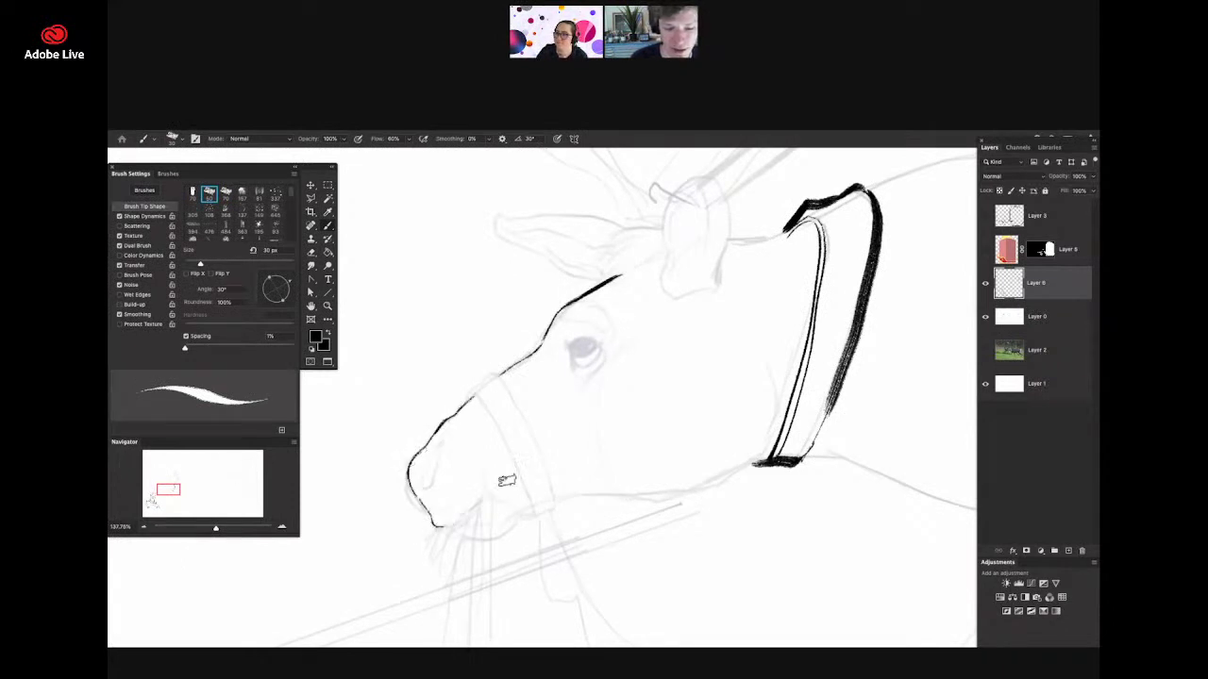
mouse_move(649, 434)
mouse_down()
mouse_move(607, 421)
mouse_move(618, 445)
mouse_move(670, 422)
mouse_up()
drag(574, 402, 609, 400)
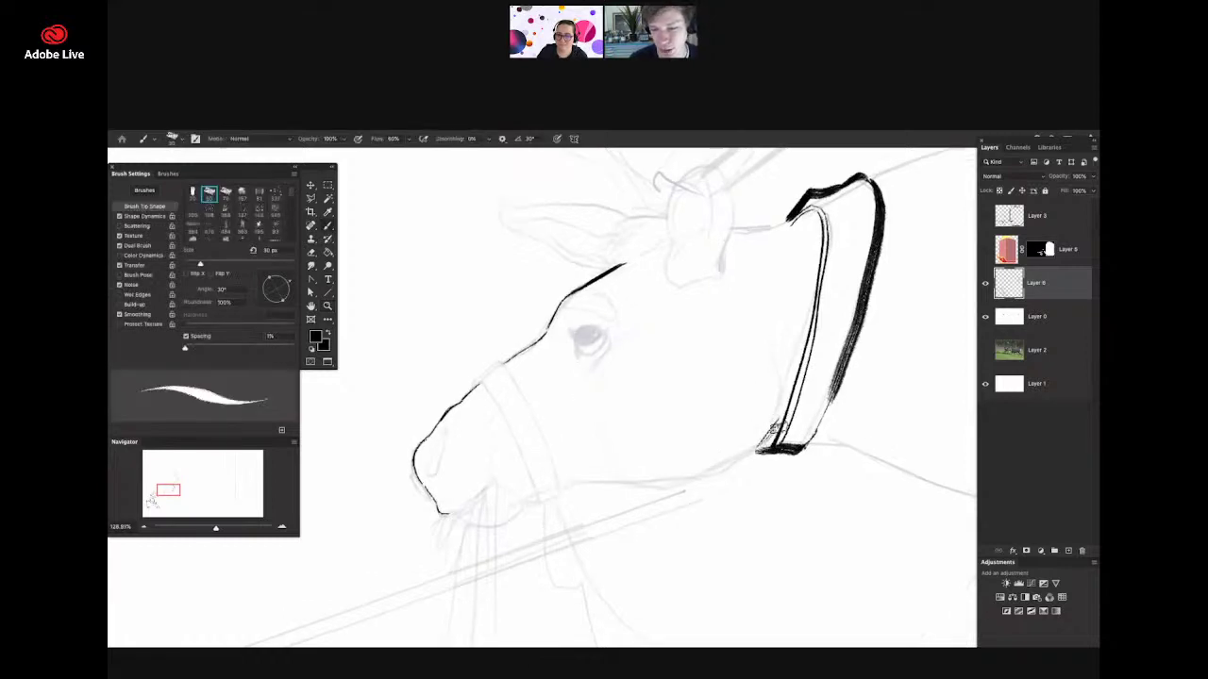
mouse_move(769, 445)
mouse_down()
mouse_move(697, 478)
mouse_move(553, 491)
mouse_up()
drag(640, 462, 548, 451)
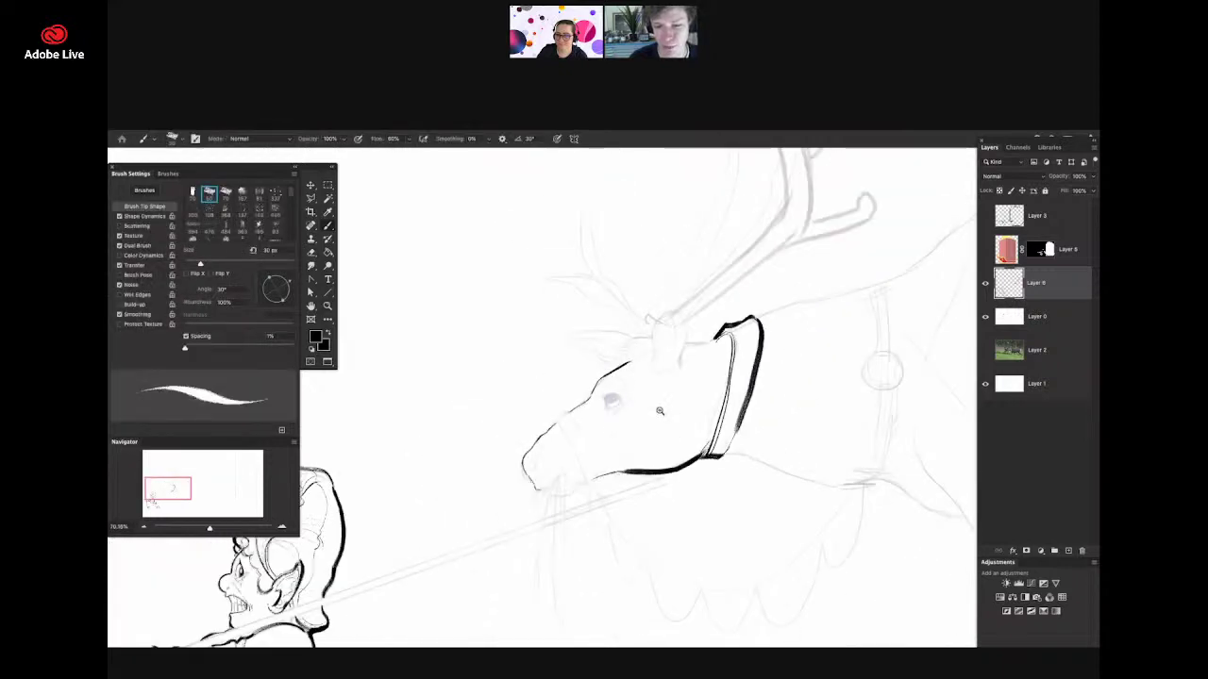
- Ink the reindeer's eye with a dark pupil, eyelids and inner corner, plus a short brow line at the forehead
drag(657, 411, 772, 439)
mouse_move(601, 420)
mouse_down()
mouse_move(540, 434)
mouse_move(631, 429)
mouse_up()
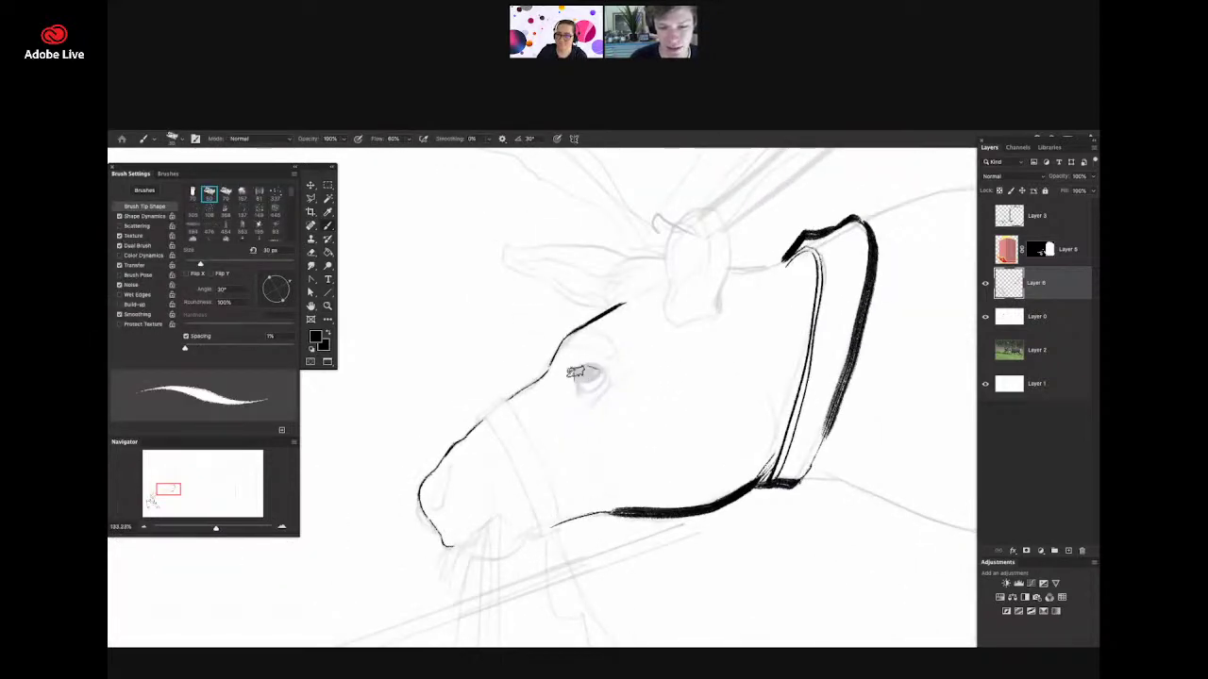
drag(587, 377, 570, 370)
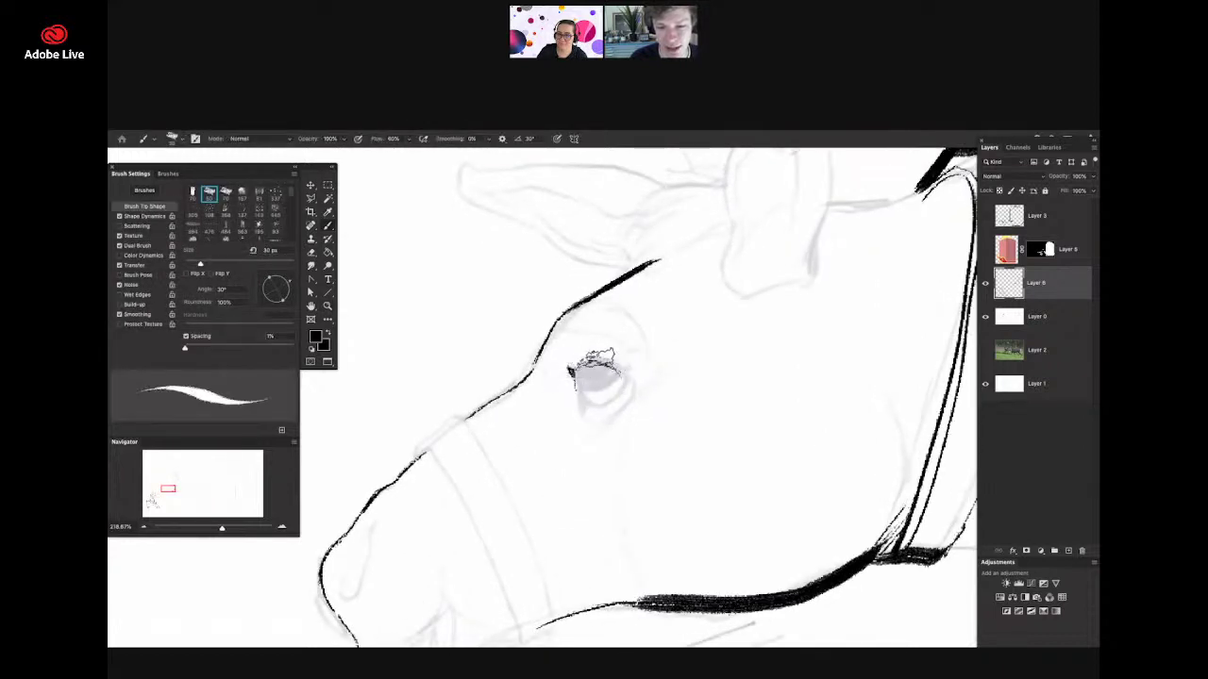
mouse_move(644, 367)
mouse_down()
mouse_move(592, 373)
mouse_move(675, 363)
mouse_move(633, 391)
mouse_move(662, 368)
mouse_move(608, 352)
mouse_move(693, 381)
mouse_move(635, 371)
mouse_move(674, 373)
mouse_move(669, 393)
mouse_move(679, 385)
mouse_up()
key(z)
key(b)
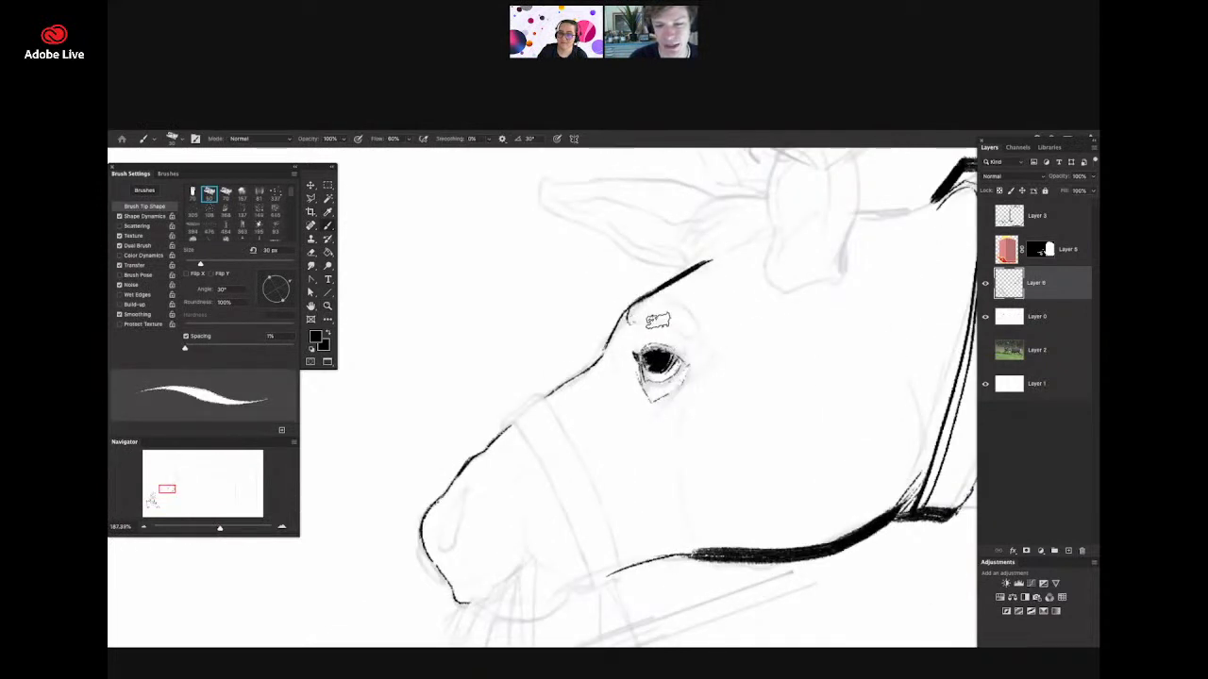
mouse_move(630, 313)
mouse_down()
mouse_move(680, 307)
mouse_move(691, 338)
mouse_move(630, 323)
mouse_move(598, 394)
mouse_move(633, 424)
mouse_move(668, 383)
mouse_move(663, 353)
mouse_move(642, 394)
mouse_up()
mouse_move(676, 349)
mouse_down()
mouse_move(647, 388)
mouse_move(488, 418)
mouse_up()
- Show Layer 3 with the line art of the reindeer's body, harness, sleigh and gift box
key(z)
drag(765, 390, 651, 391)
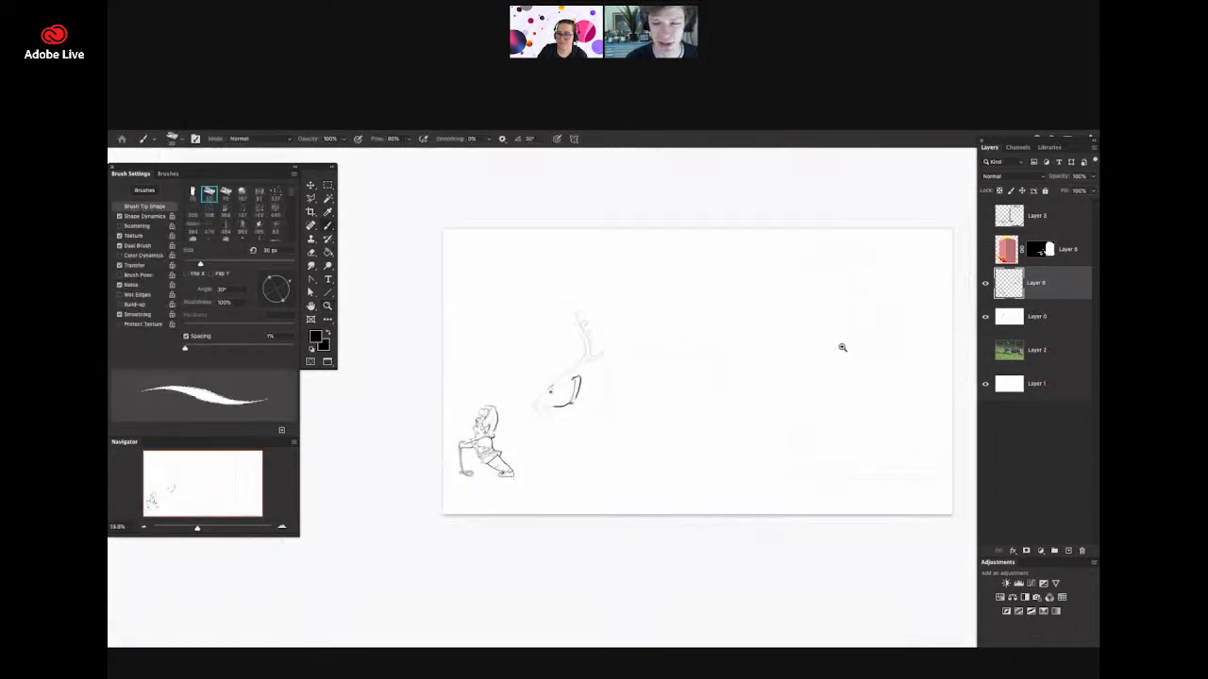
drag(839, 347, 846, 348)
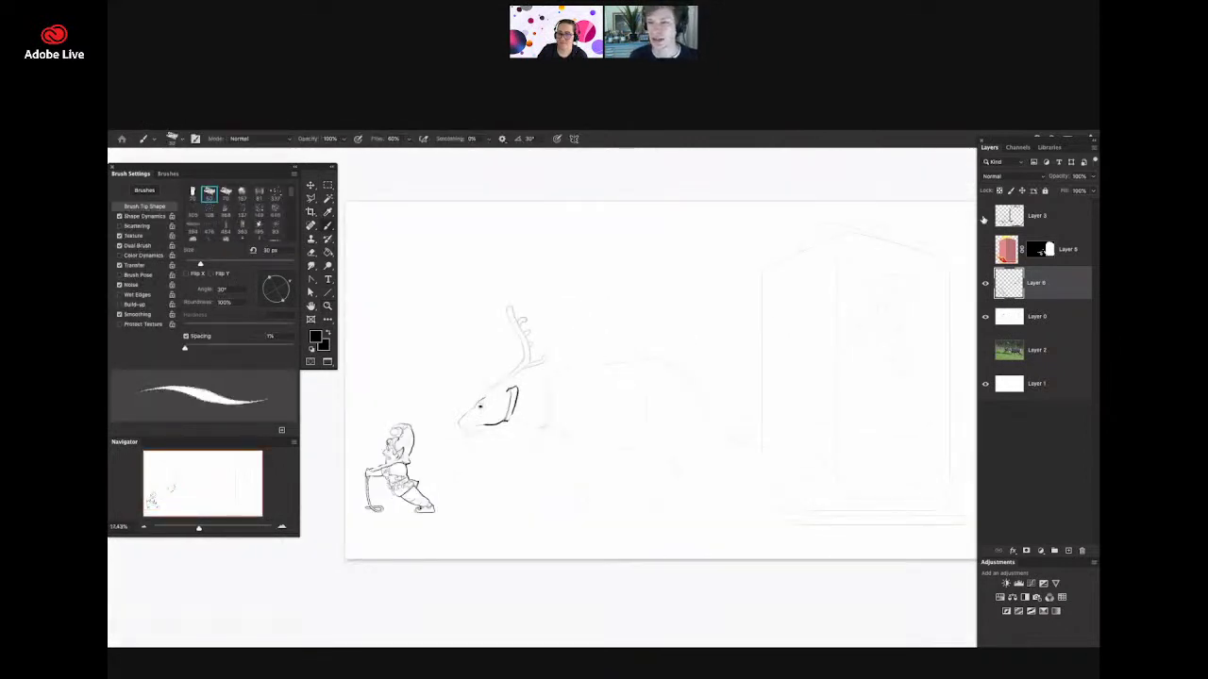
click(985, 216)
mouse_move(886, 371)
mouse_down()
mouse_move(846, 374)
mouse_move(924, 388)
mouse_move(917, 357)
mouse_up()
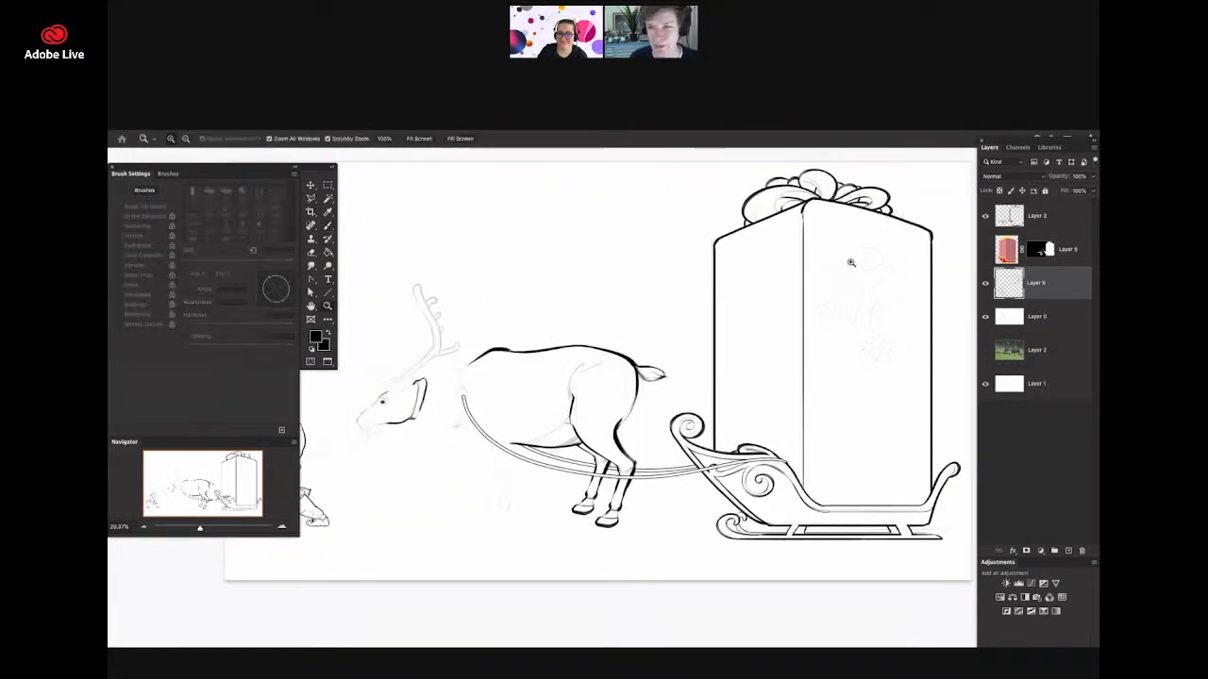
- Examine the overall composition of the elf, reindeer, sleigh and gift box at different magnifications
mouse_move(852, 265)
mouse_down()
mouse_move(868, 295)
mouse_move(885, 298)
mouse_up()
drag(680, 319, 803, 318)
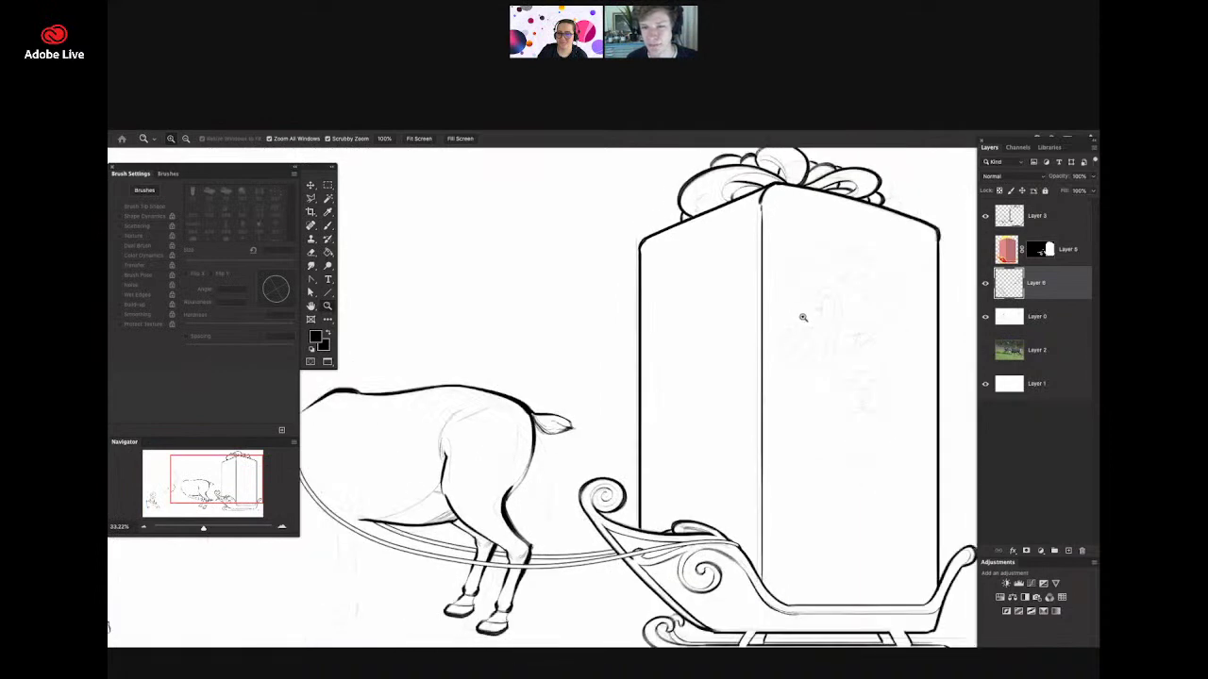
scroll(715, 285, down, 4)
scroll(803, 315, up, 1)
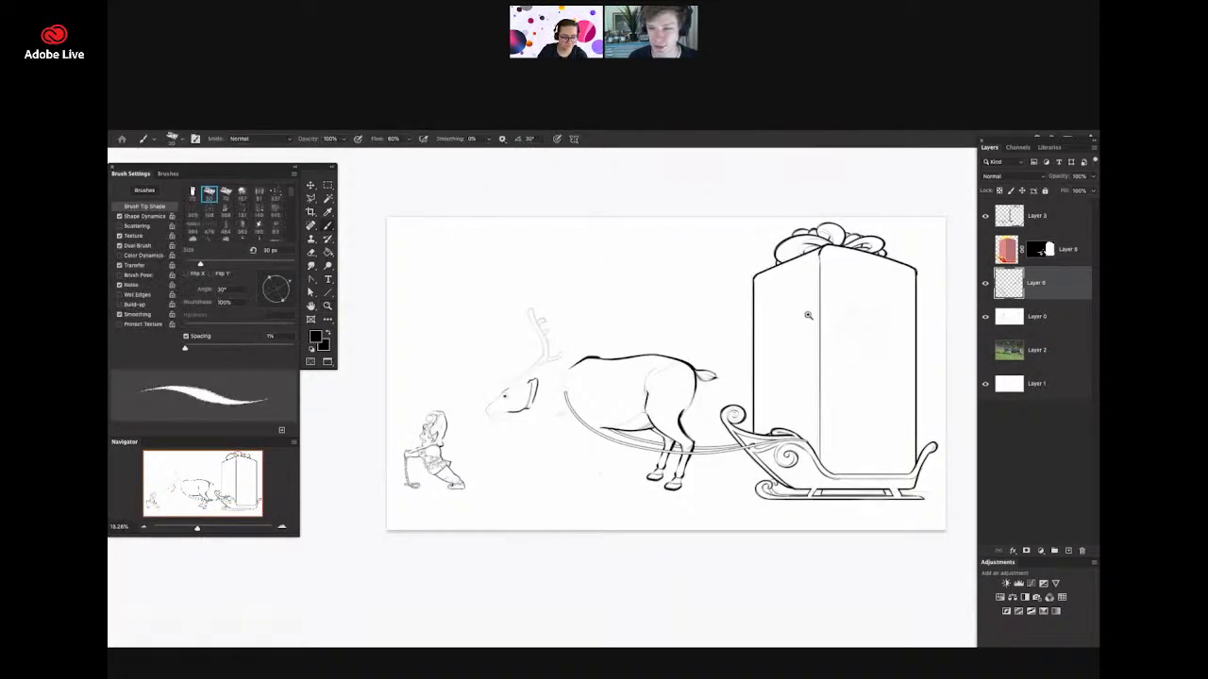
scroll(825, 338, up, 1)
scroll(866, 350, up, 2)
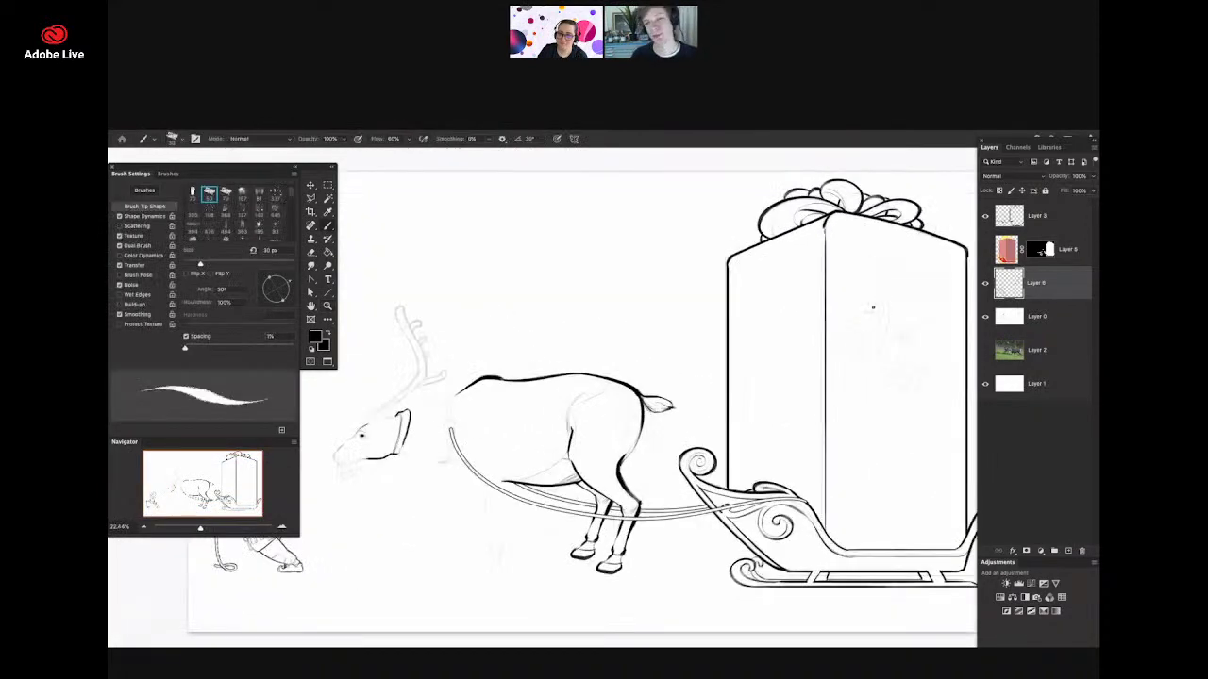
scroll(877, 319, down, 2)
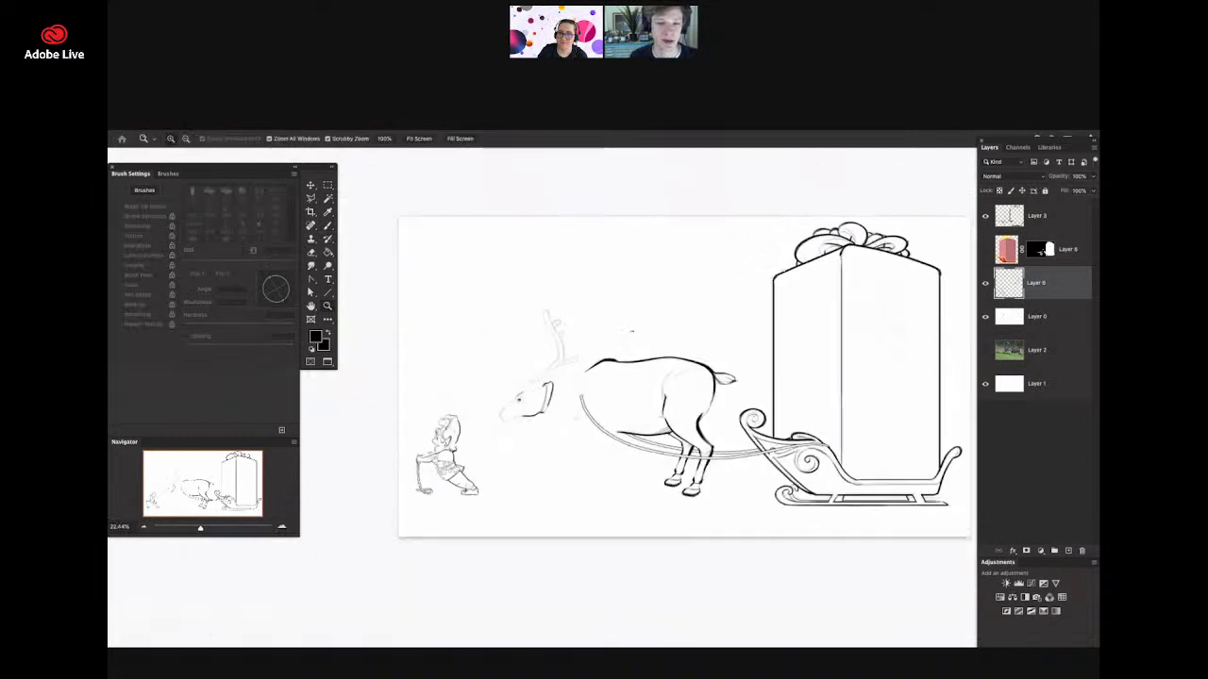
scroll(875, 342, up, 2)
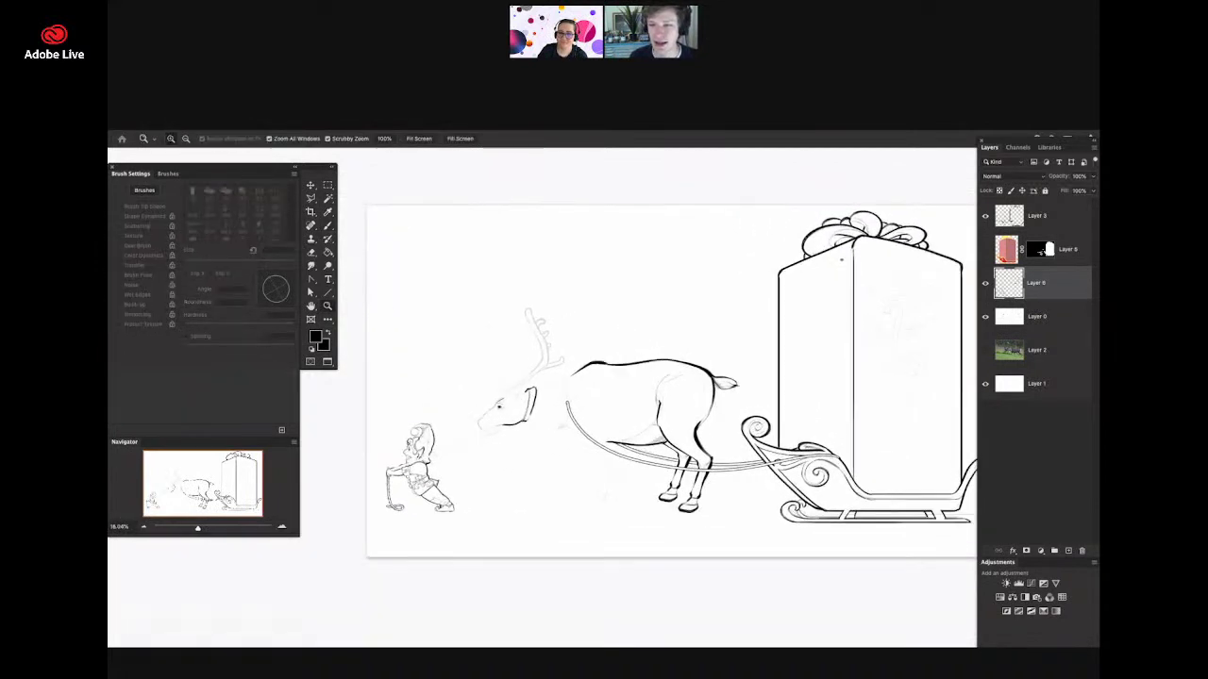
scroll(347, 478, up, 1)
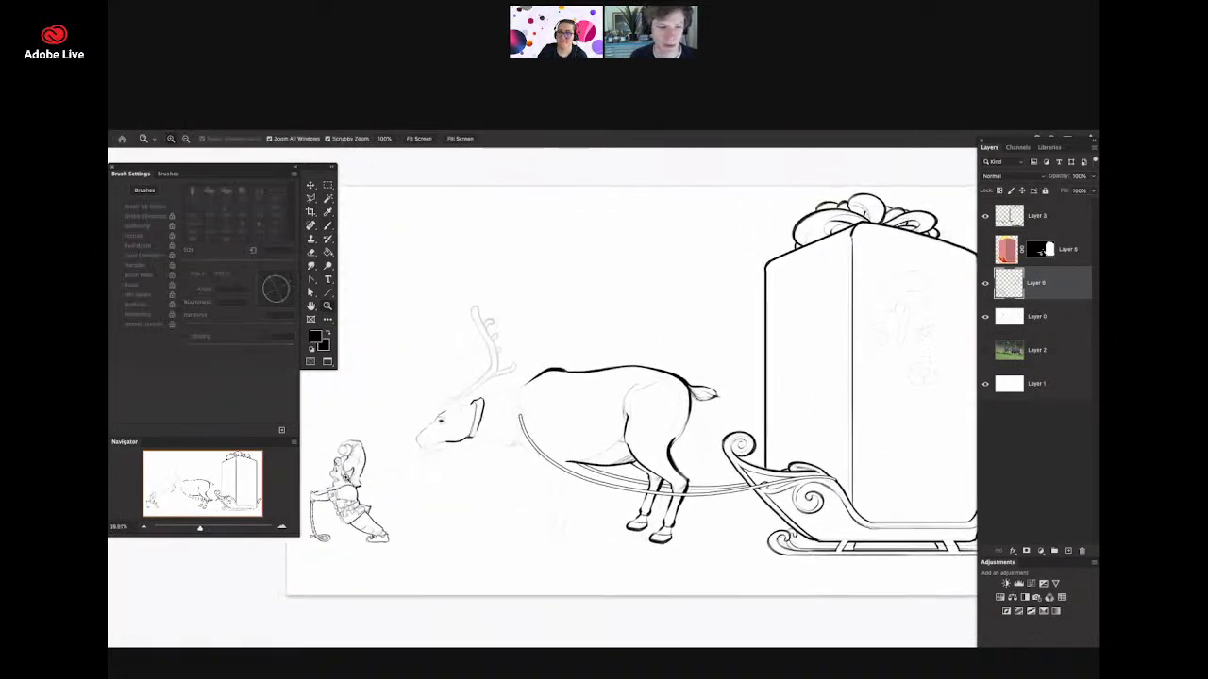
scroll(347, 478, up, 1)
drag(416, 473, 444, 475)
key(b)
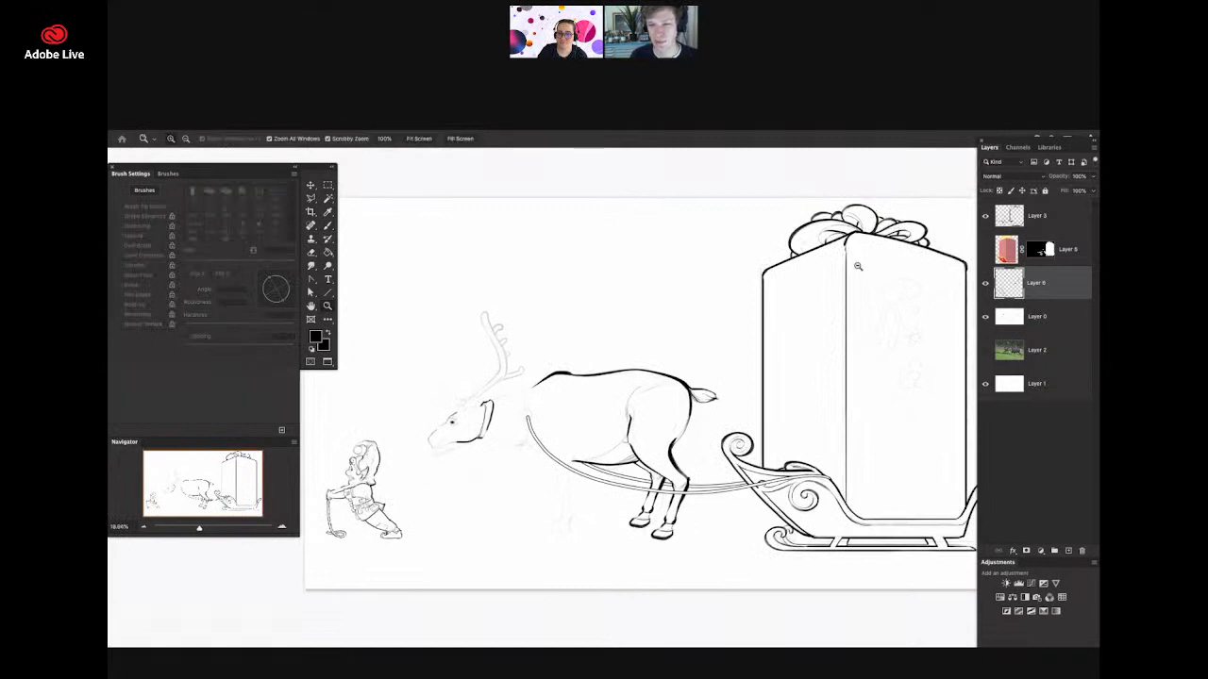
scroll(868, 283, up, 2)
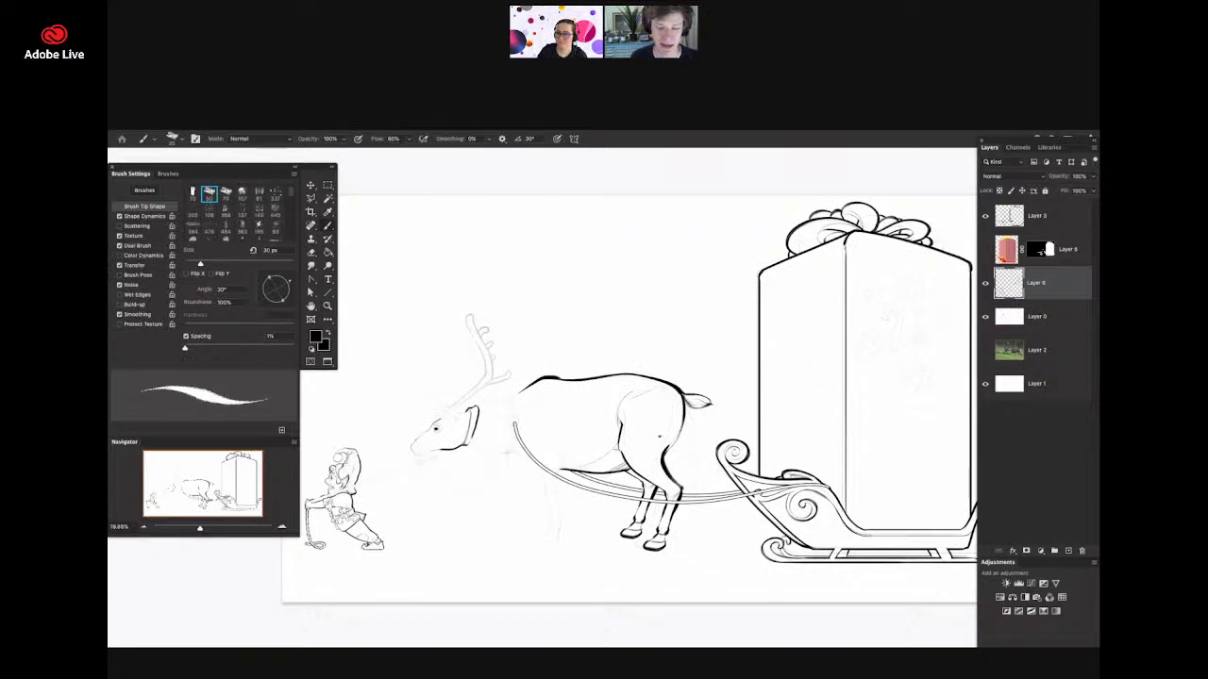
key(z)
mouse_move(815, 384)
mouse_down()
mouse_move(549, 470)
mouse_move(593, 401)
mouse_move(803, 364)
mouse_up()
key(z)
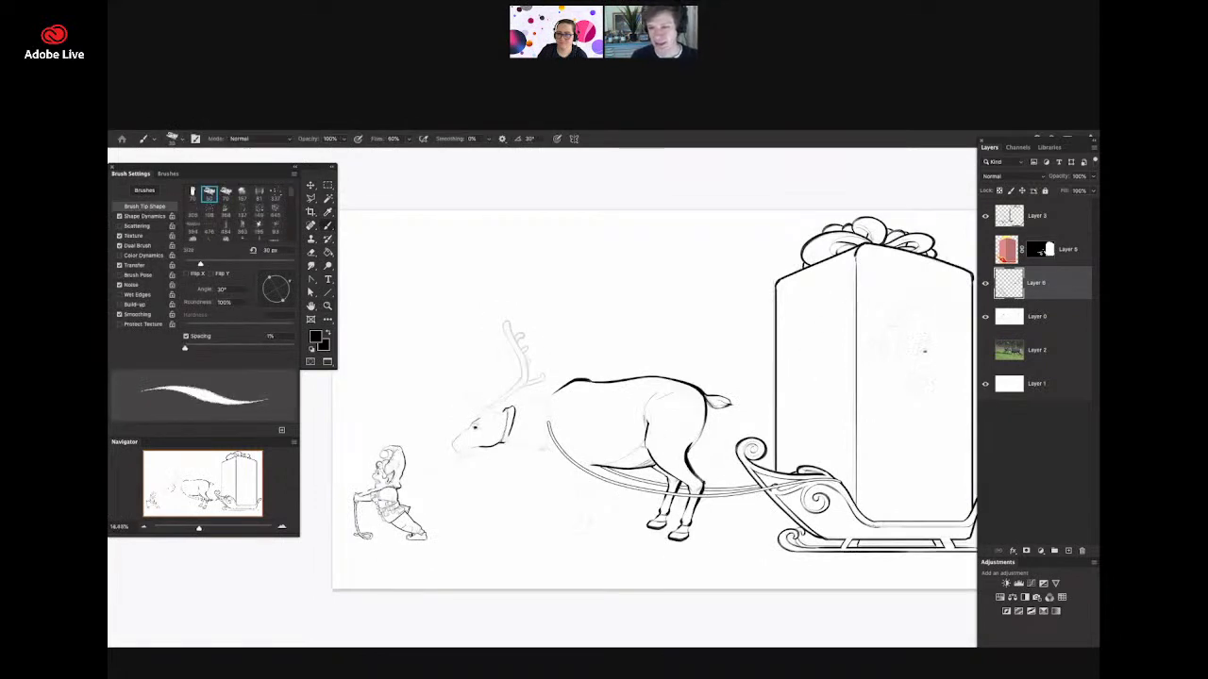
scroll(836, 346, up, 2)
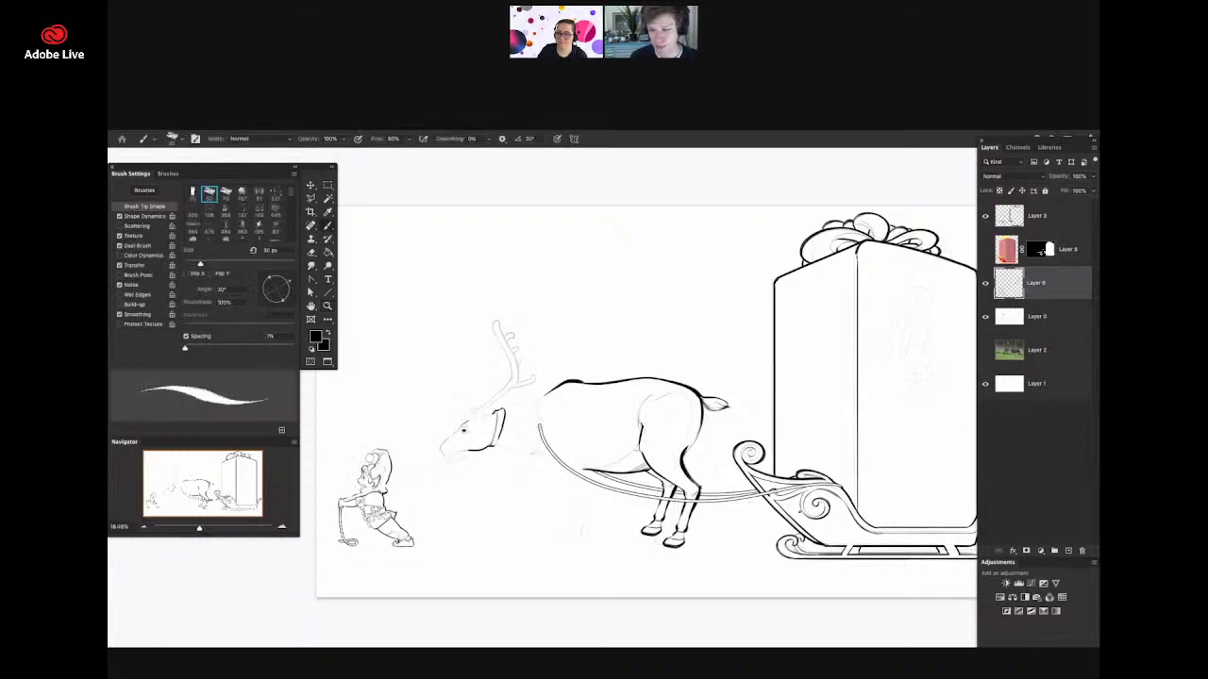
drag(789, 459, 520, 480)
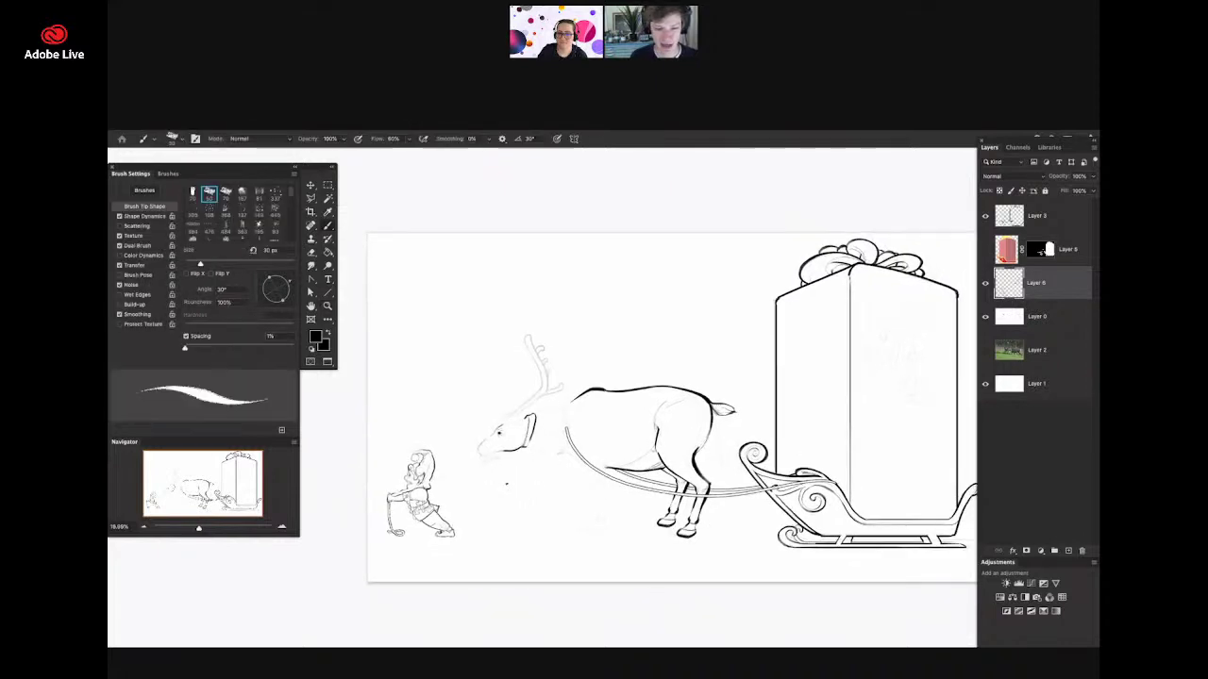
- Compare the elf's line weight with the reindeer, sleigh and gift box, both close up and across the whole scene
scroll(534, 467, up, 2)
key(b)
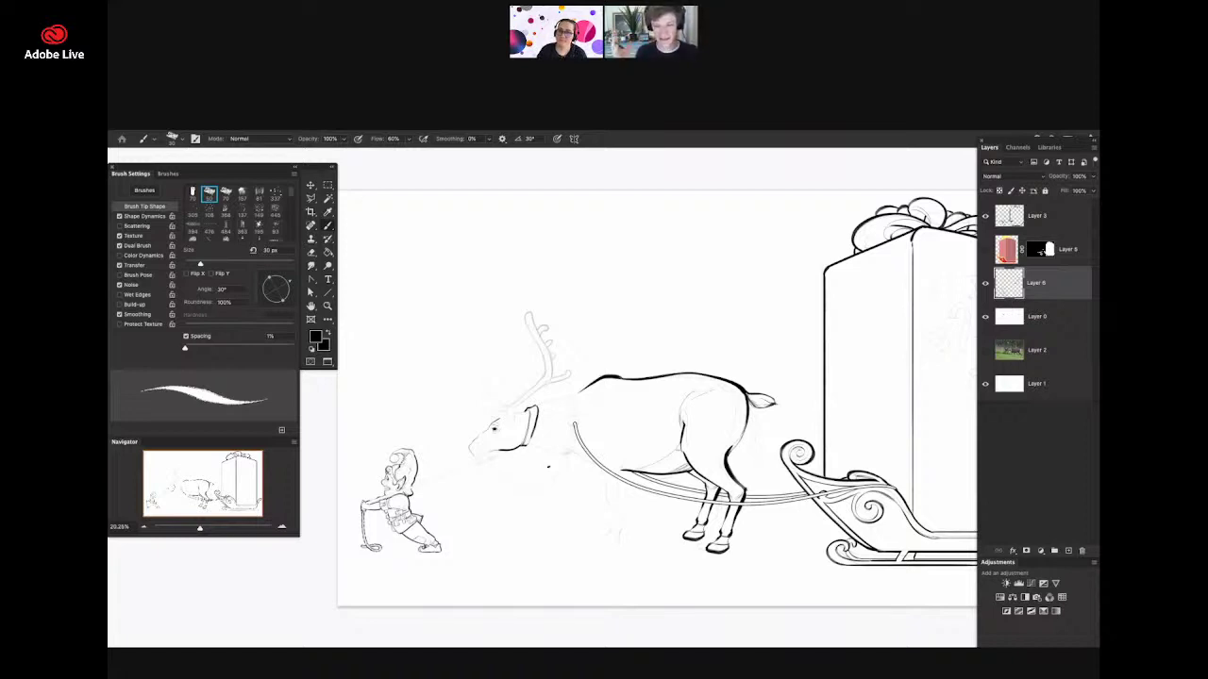
key(z)
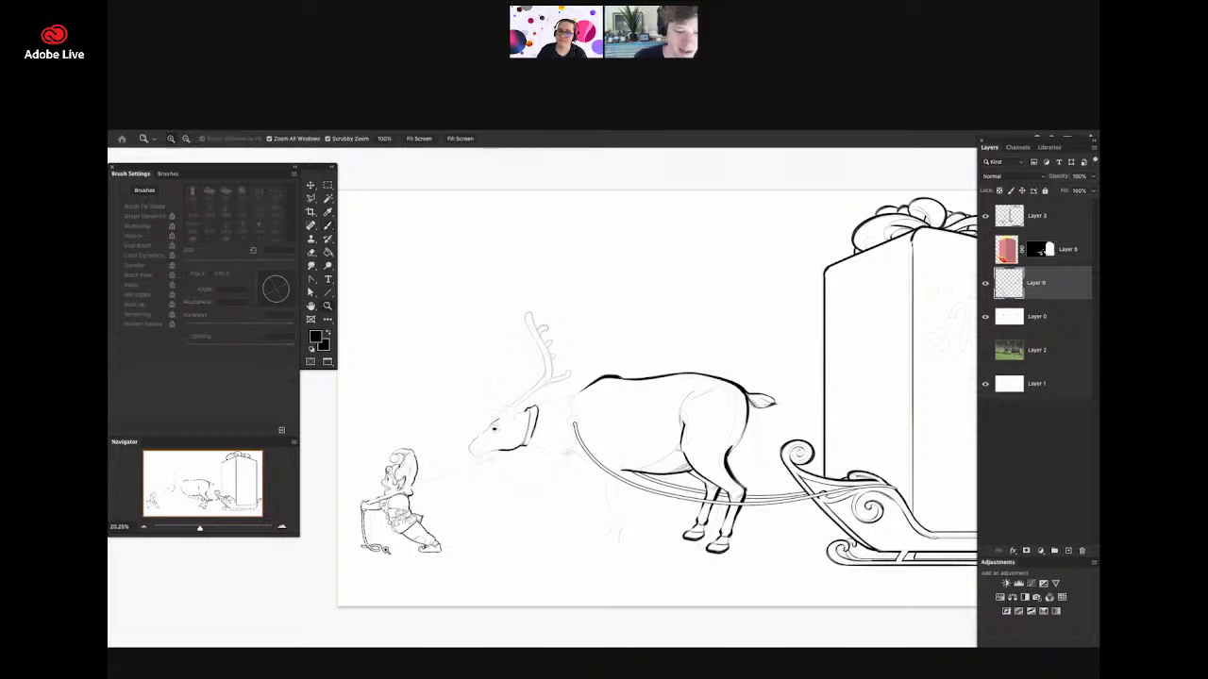
mouse_move(387, 551)
mouse_down()
mouse_move(598, 437)
mouse_move(475, 507)
mouse_move(615, 354)
mouse_up()
drag(406, 519, 366, 525)
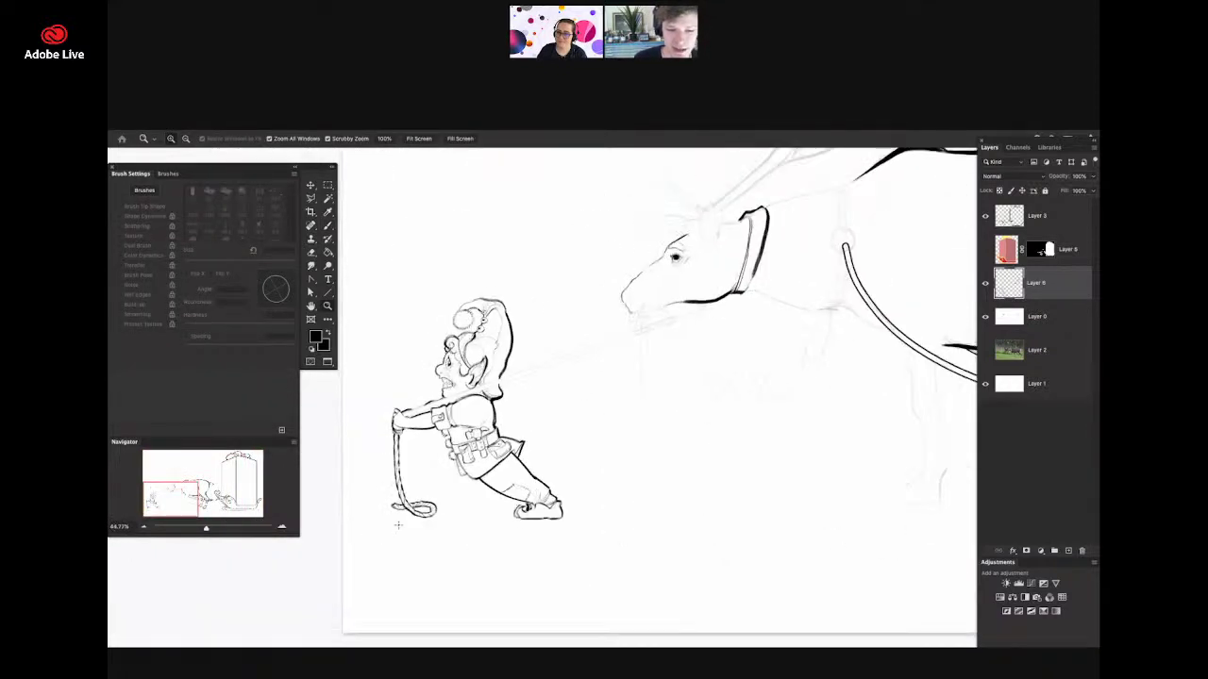
key(z)
drag(801, 330, 819, 346)
key(b)
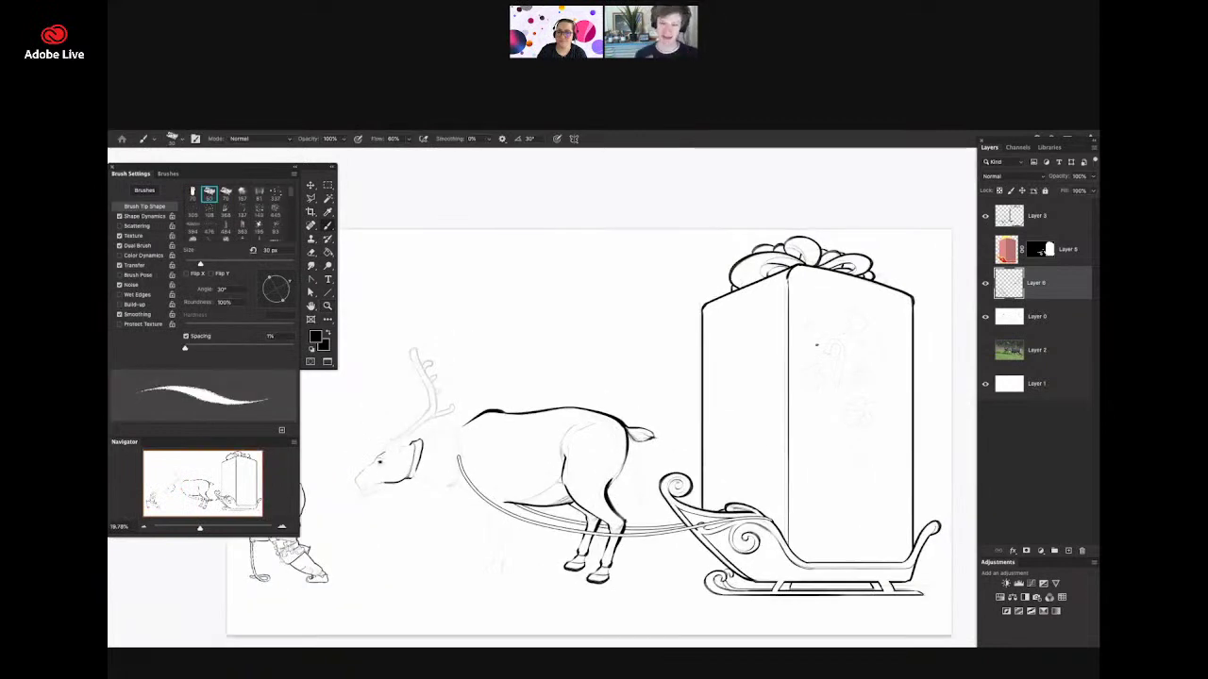
key(z)
mouse_move(846, 345)
mouse_down()
mouse_move(671, 356)
mouse_move(722, 347)
mouse_up()
key(b)
key(z)
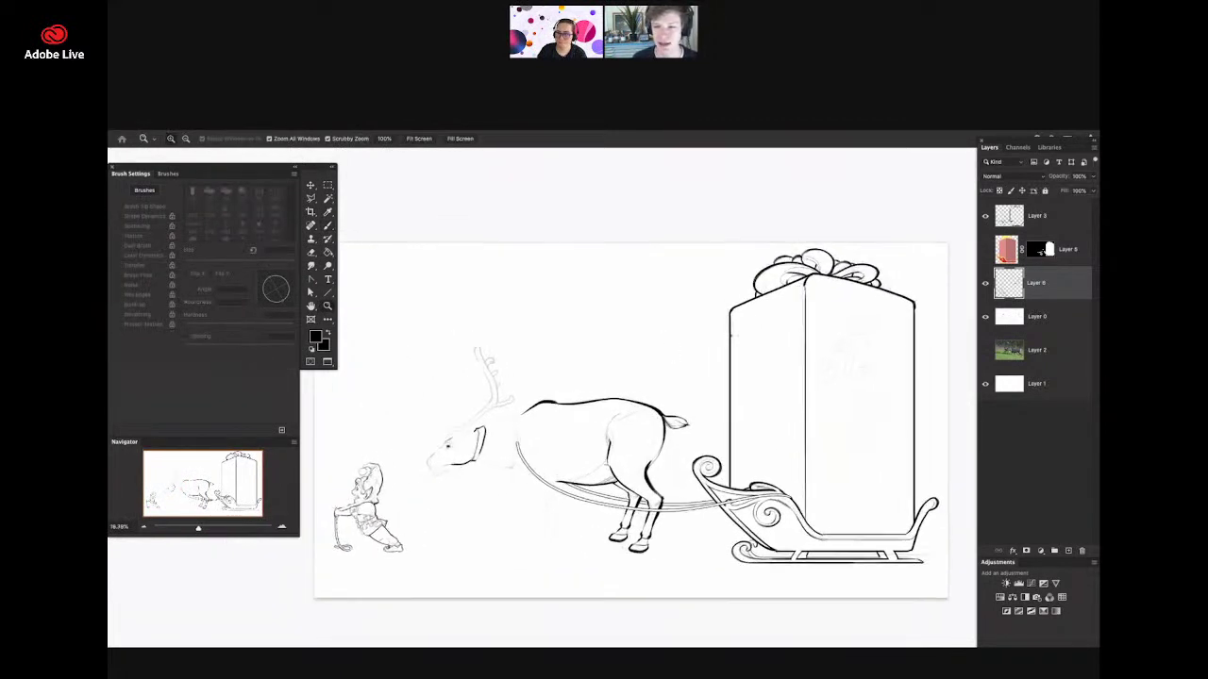
key(b)
key(z)
drag(600, 376, 634, 378)
key(b)
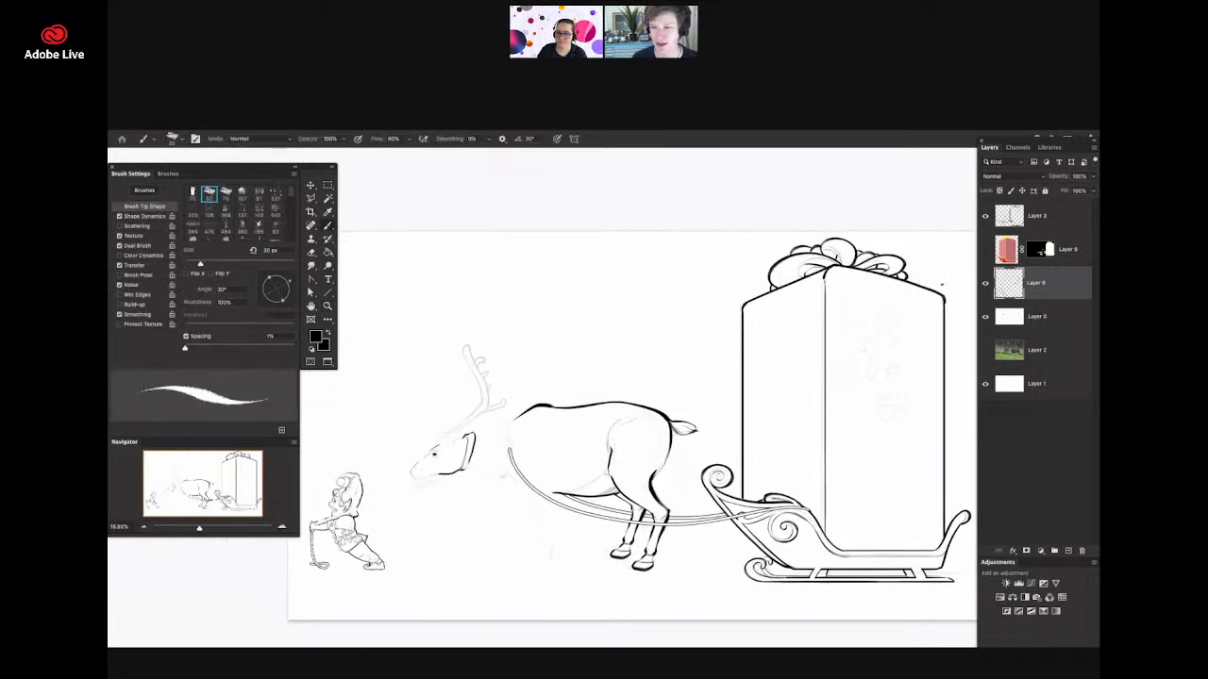
scroll(882, 494, down, 2)
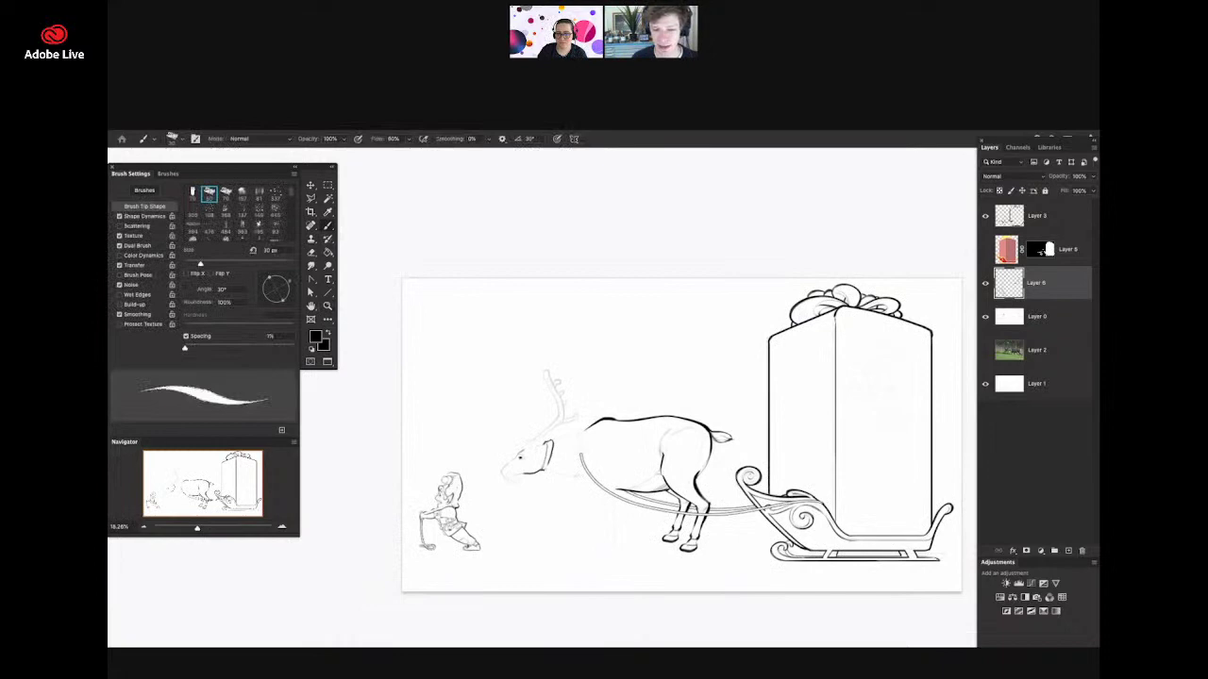
- Set the brush size to 36 px and thicken the elf's front outline from below the sleeve to the tunic hem
key(z)
drag(434, 547, 693, 547)
key(b)
key(z)
drag(387, 394, 434, 345)
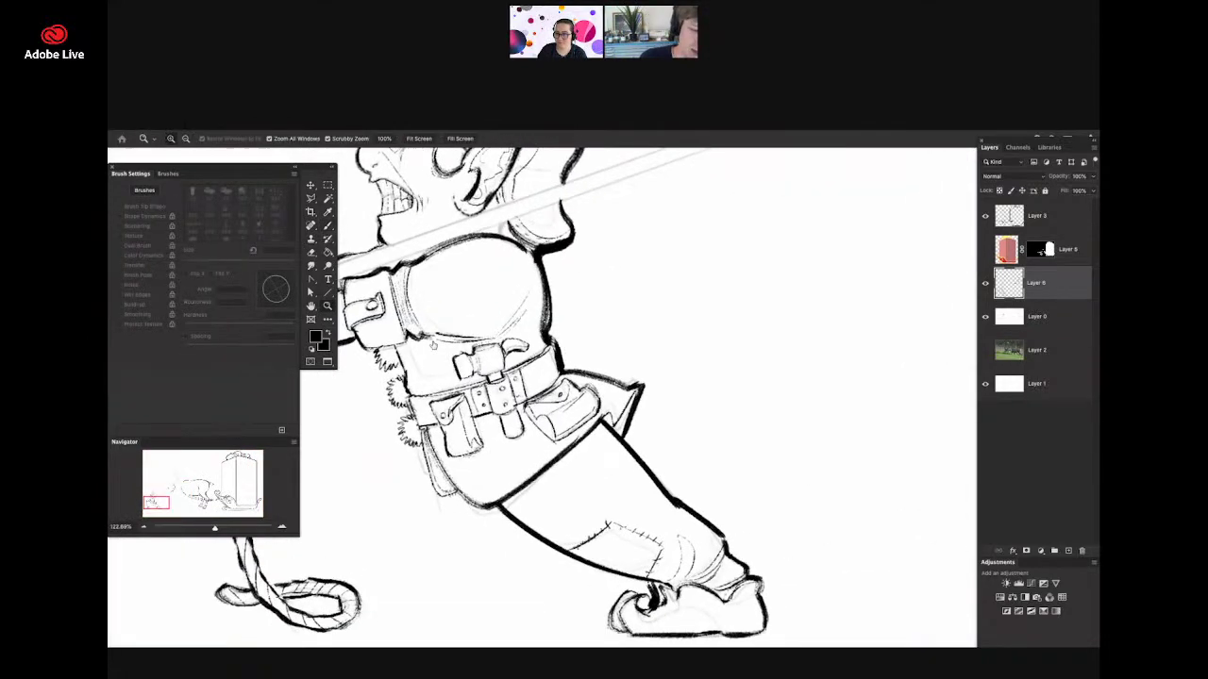
key(b)
right_click(462, 251)
drag(460, 245, 463, 245)
click(367, 381)
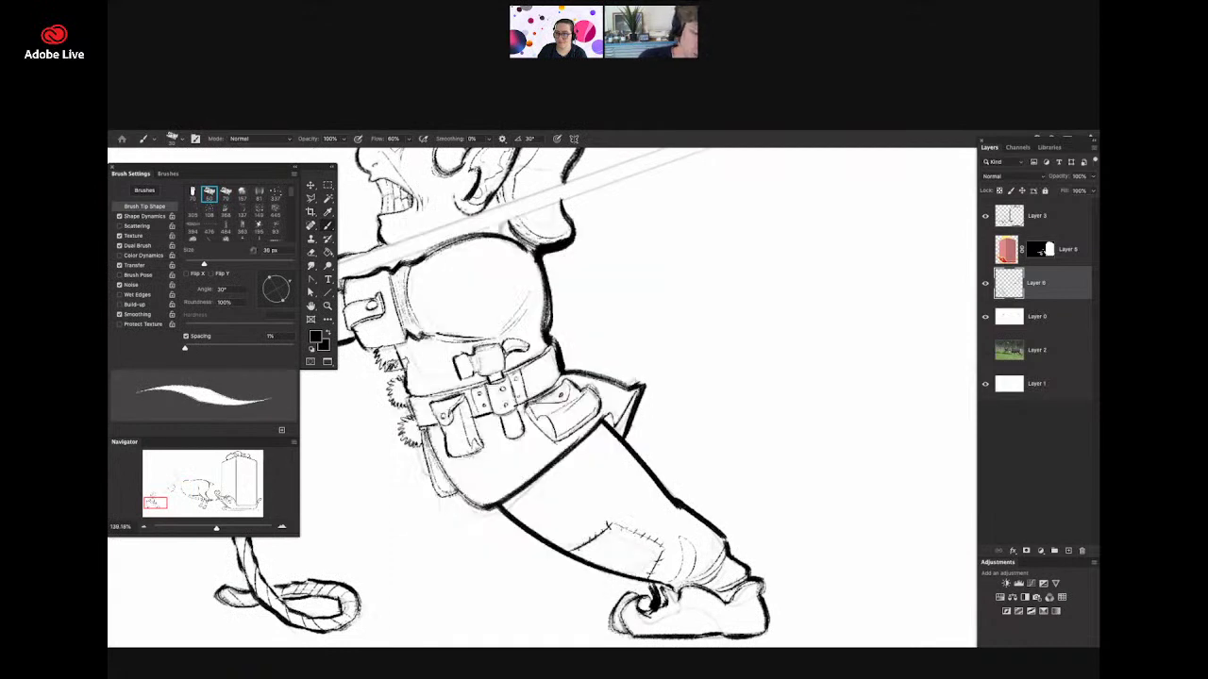
mouse_move(396, 355)
mouse_down()
mouse_move(456, 498)
mouse_move(435, 489)
mouse_move(506, 511)
mouse_up()
- Thicken the outline along the underside of the elf's leg and around the curled tip of the shoe
key(z)
drag(585, 443, 510, 442)
drag(602, 498, 661, 499)
key(b)
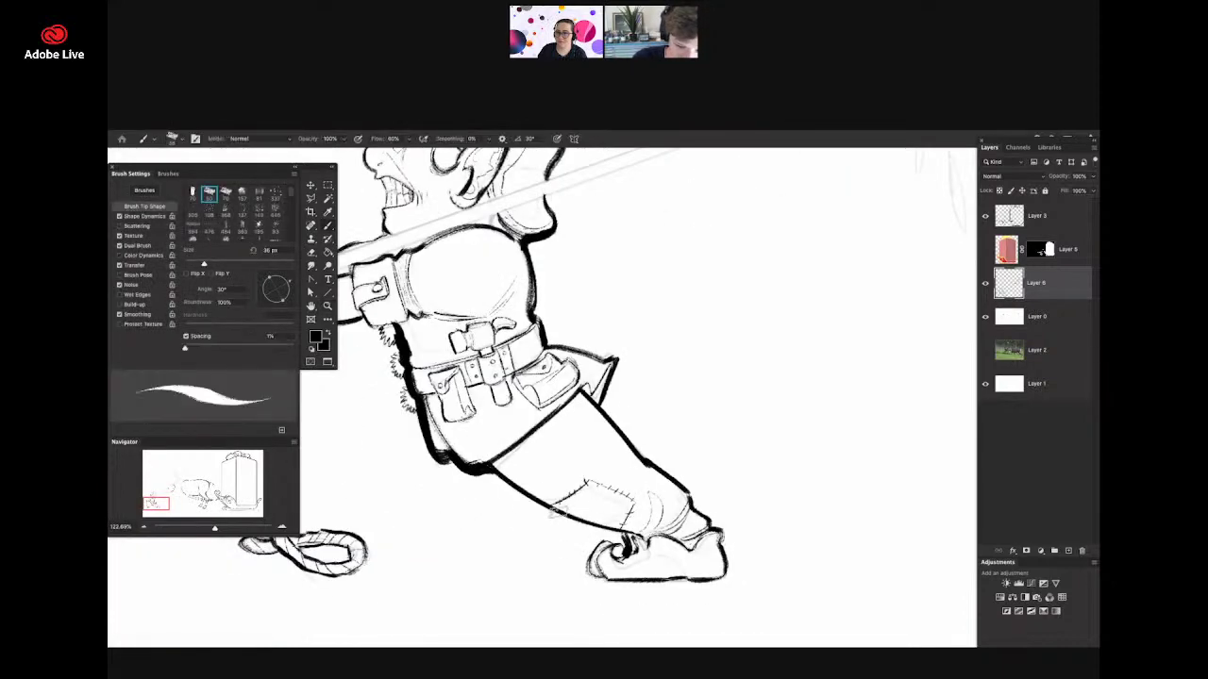
mouse_move(494, 469)
mouse_down()
mouse_move(630, 535)
mouse_move(592, 572)
mouse_move(609, 579)
mouse_up()
- Thicken the outline along the underside of the elf's outstretched forearm and around the hand gripping the rope
key(z)
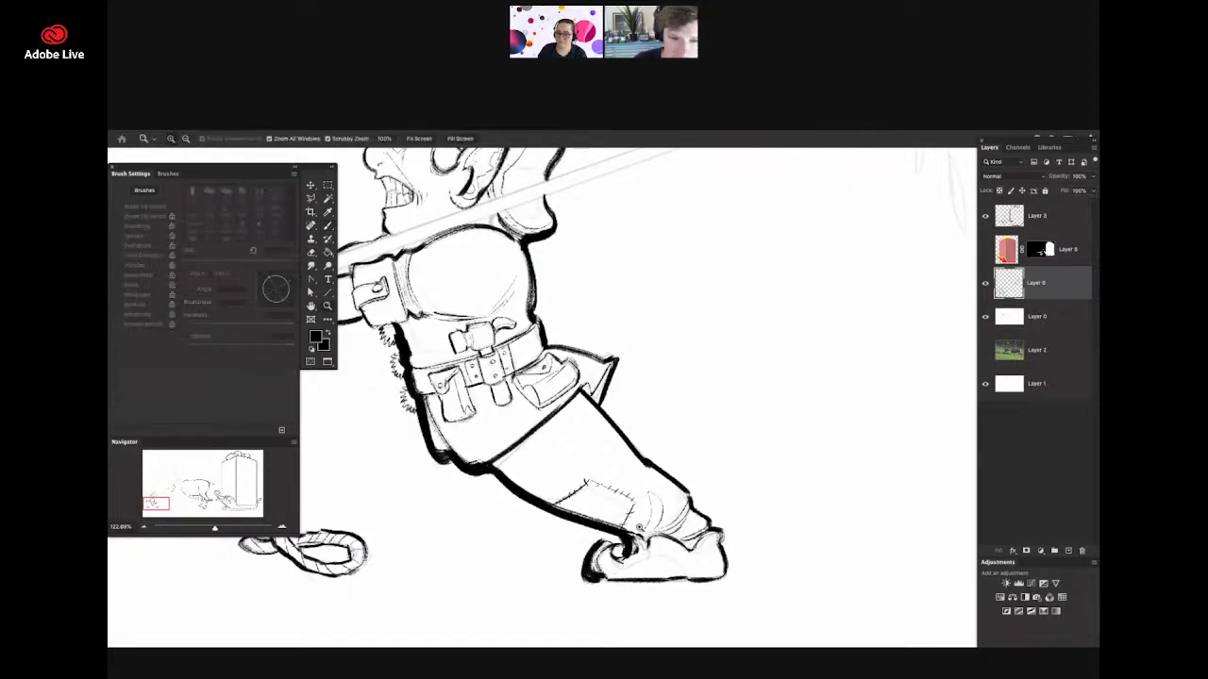
drag(656, 505, 566, 505)
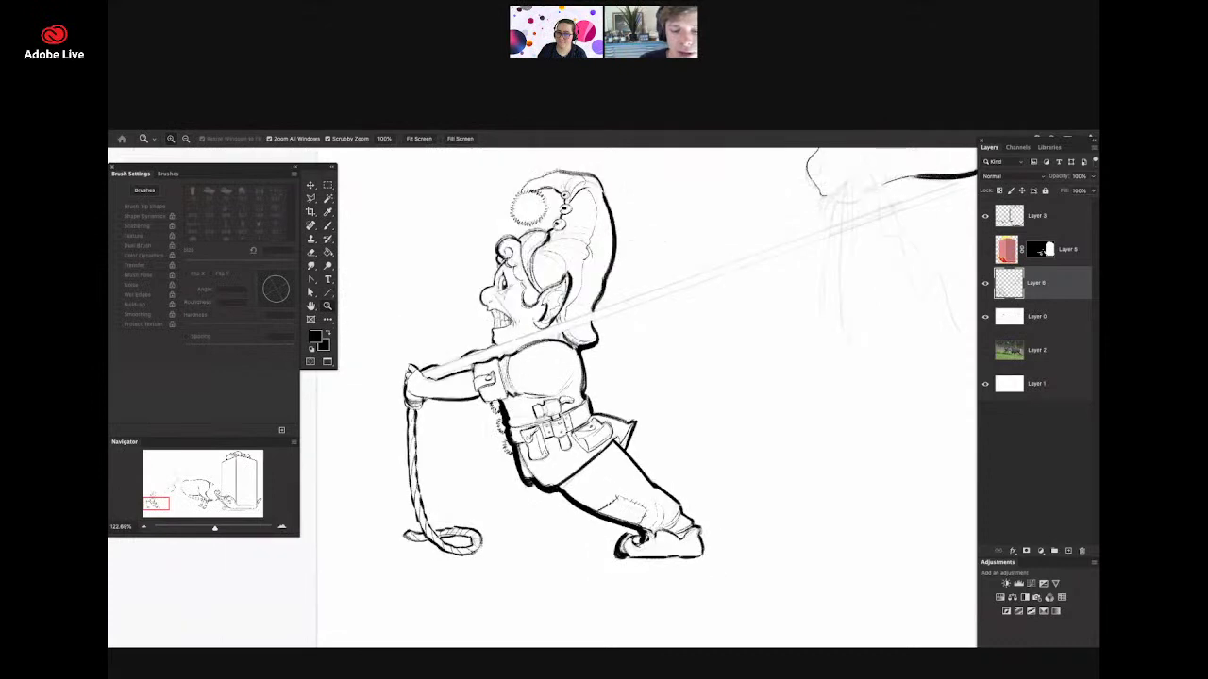
drag(411, 373, 472, 373)
key(b)
drag(415, 410, 547, 410)
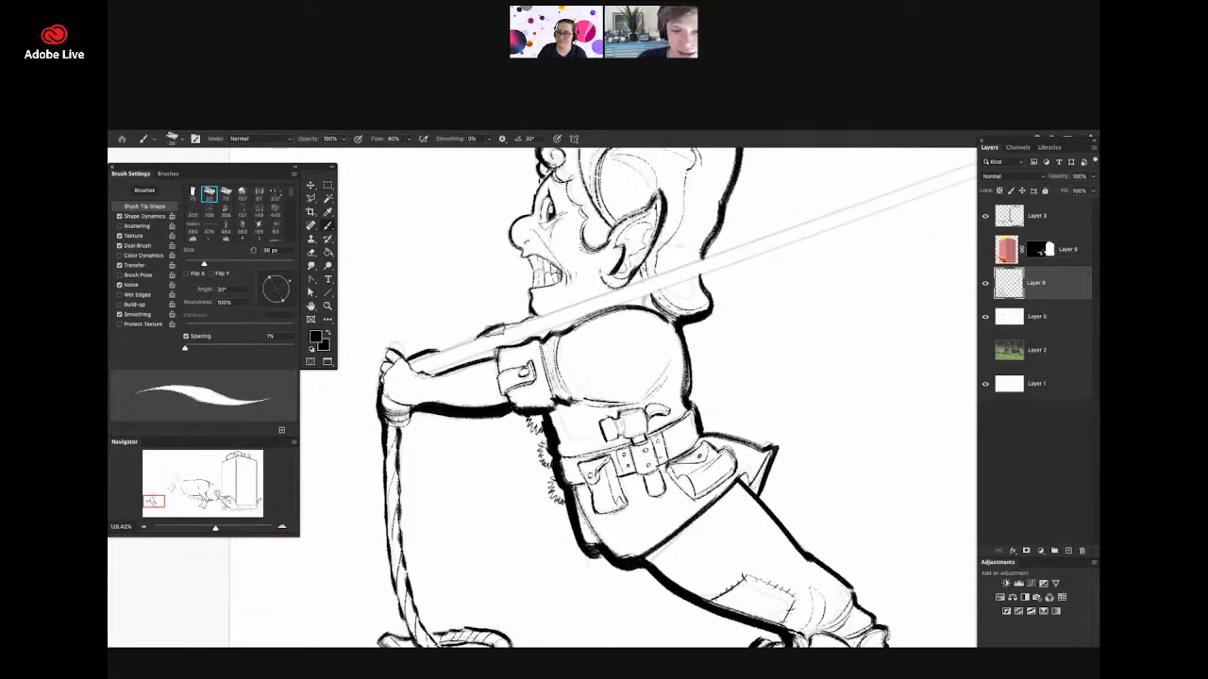
- Check how the elf's outline reads against the full scene of reindeer, sleigh and gift box
key(z)
drag(443, 507, 836, 289)
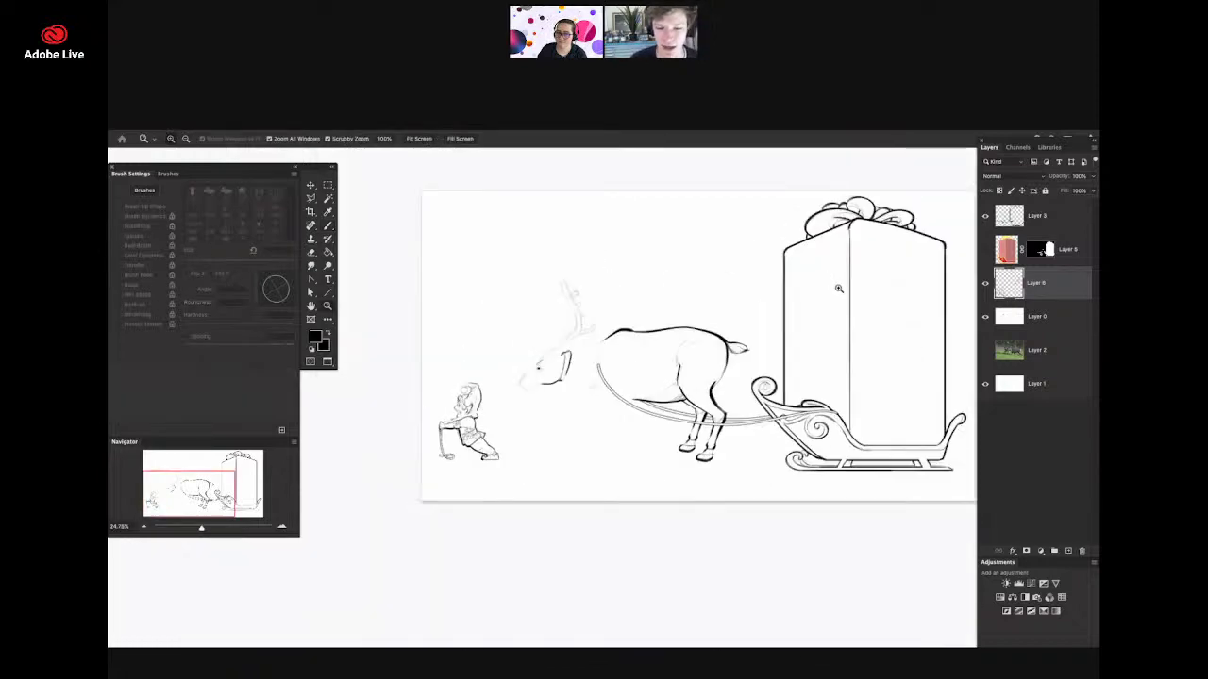
drag(359, 500, 767, 431)
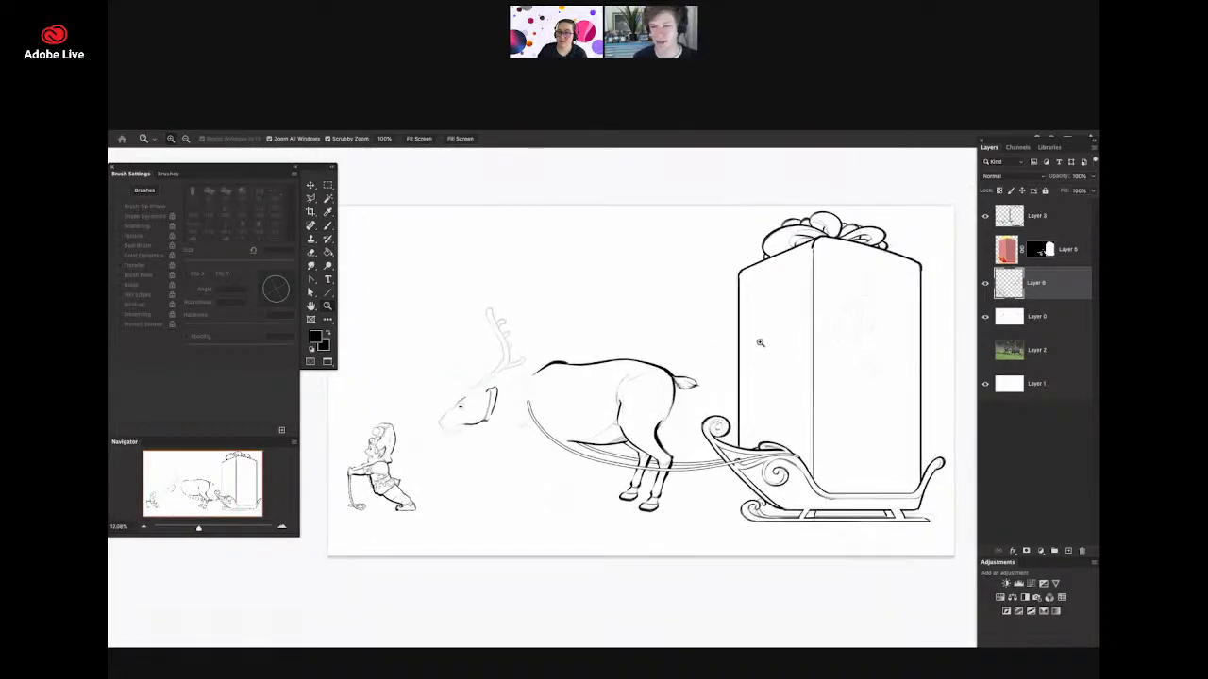
scroll(768, 350, up, 3)
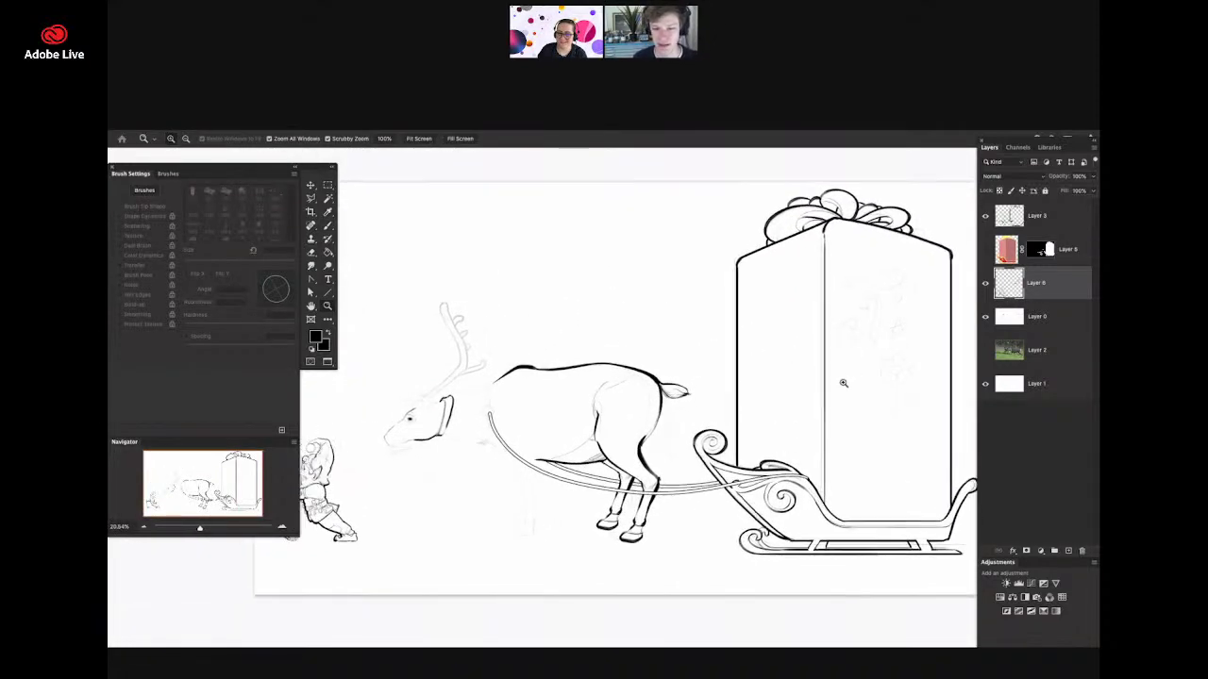
scroll(863, 369, down, 1)
scroll(413, 460, up, 1)
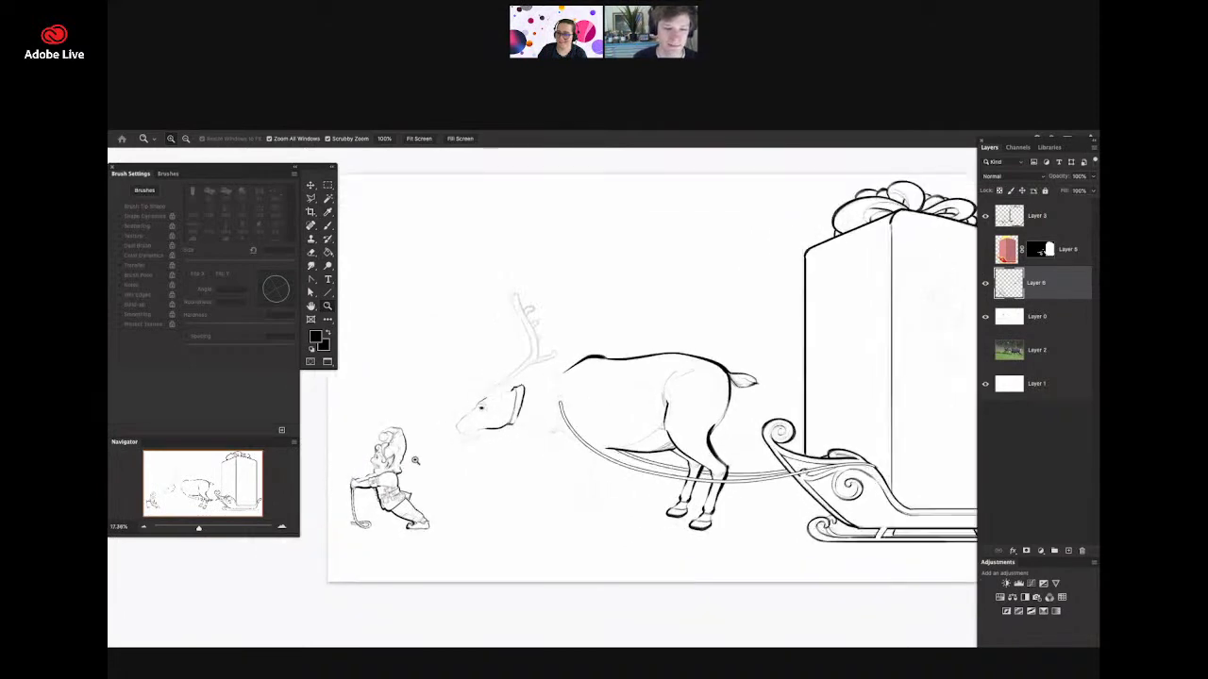
scroll(430, 453, up, 2)
scroll(519, 436, up, 3)
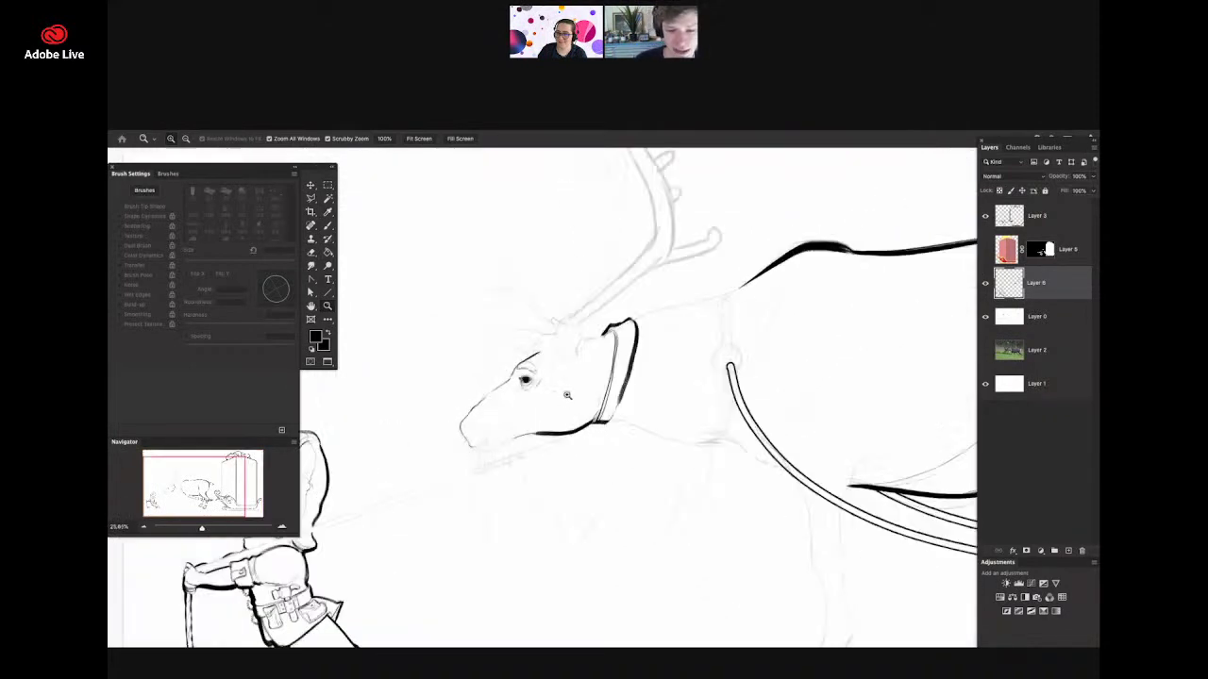
- Ink the reindeer's heavy dark lower lip, the mouth line and the crease rising from the mouth corner
scroll(567, 395, up, 4)
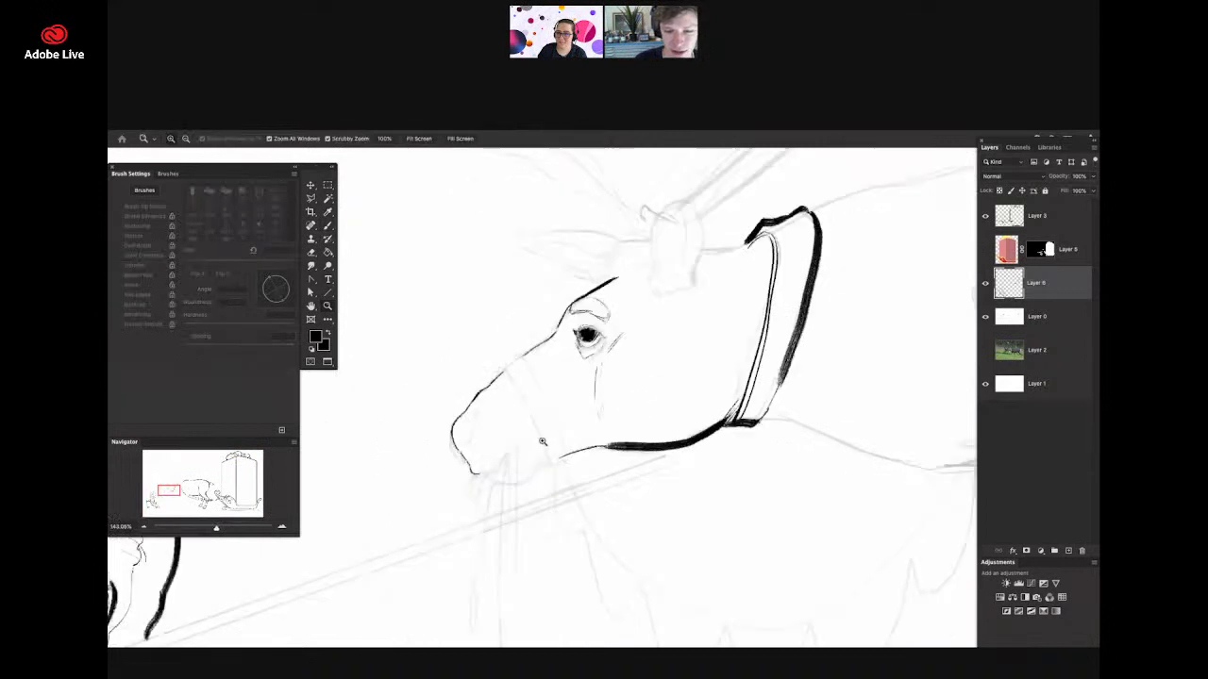
scroll(542, 441, up, 3)
key(b)
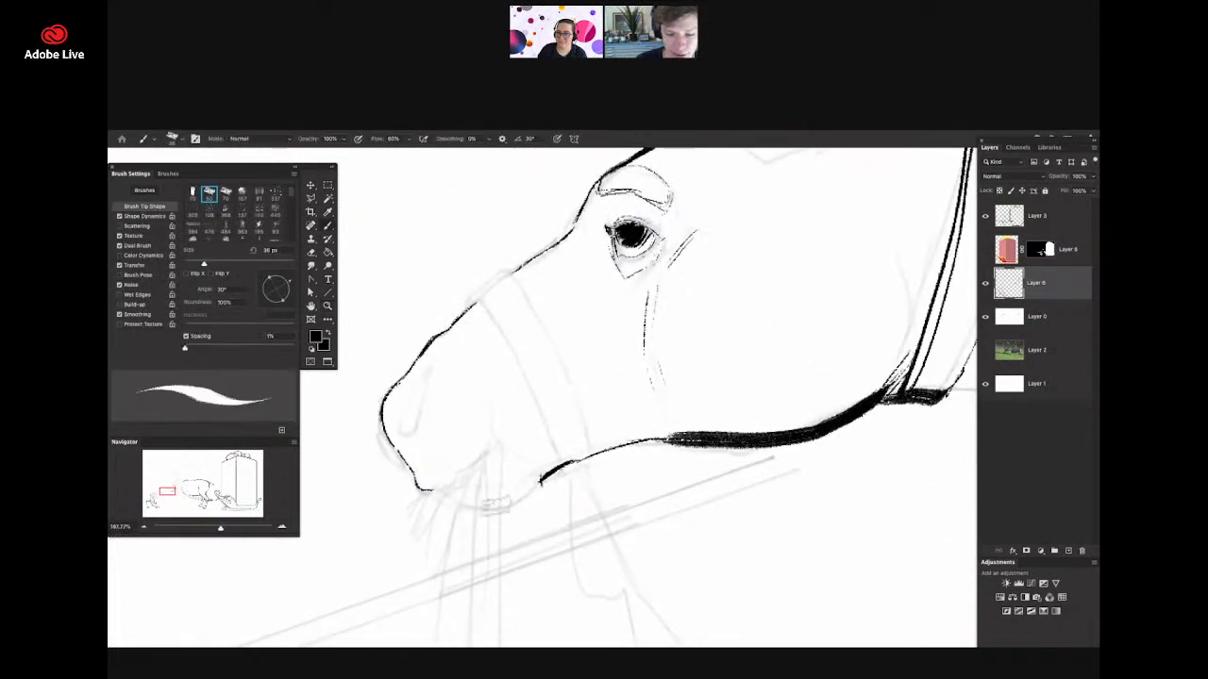
drag(463, 507, 545, 479)
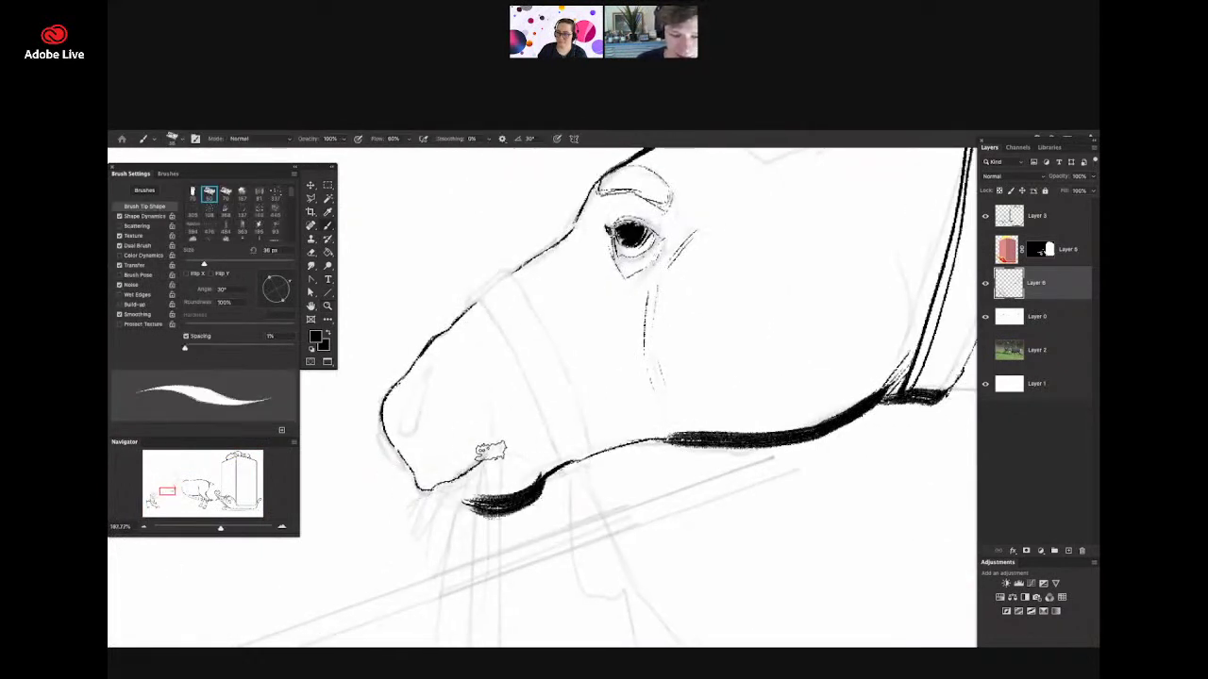
drag(491, 440, 472, 480)
drag(493, 397, 494, 442)
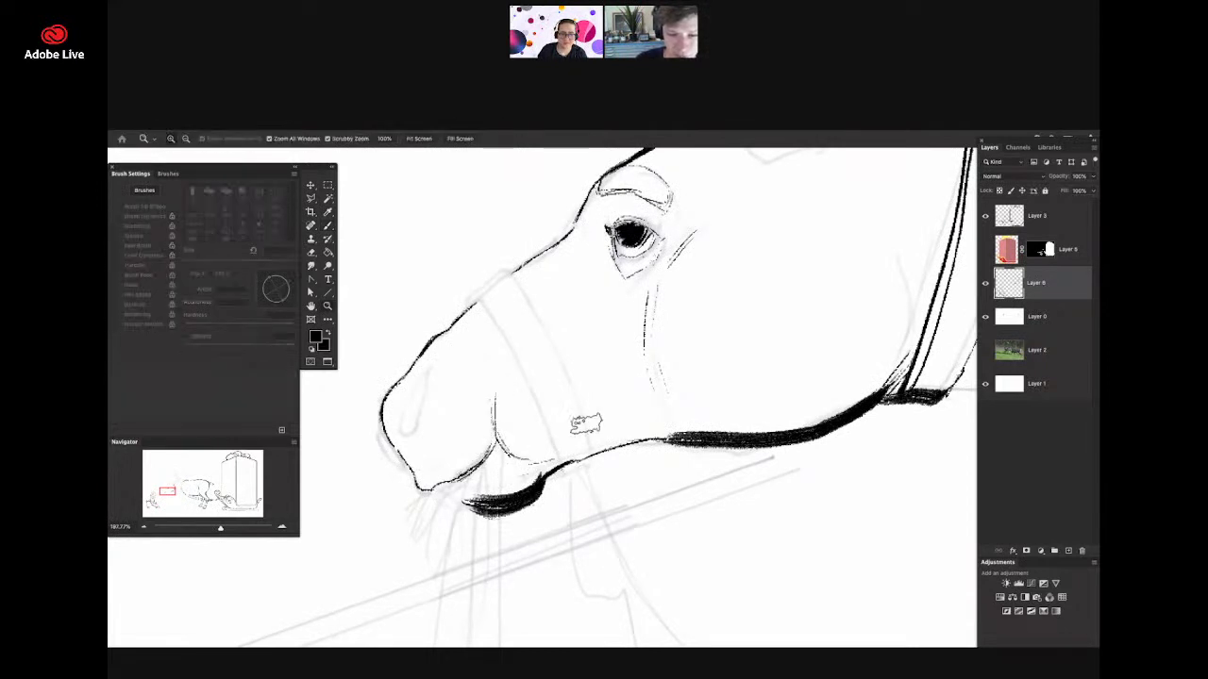
- Ink the reindeer's nostril with a curved upper line and a small hooked opening
mouse_move(587, 411)
mouse_down()
mouse_move(497, 393)
mouse_move(460, 418)
mouse_move(469, 395)
mouse_move(450, 432)
mouse_up()
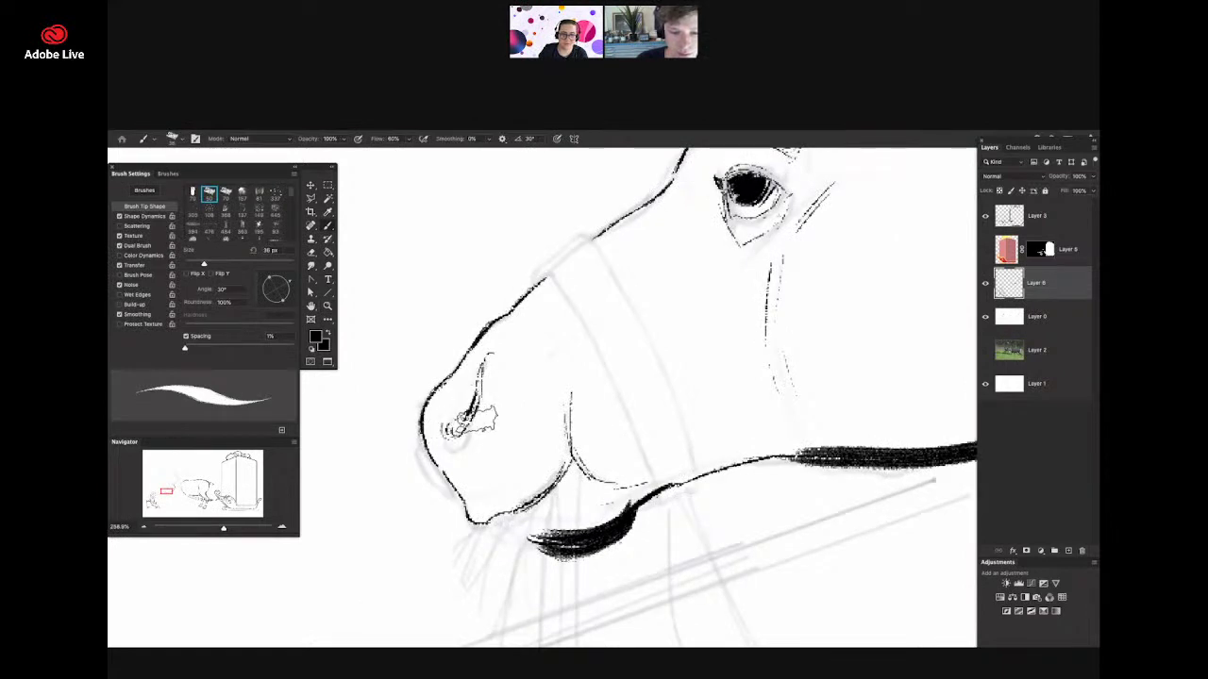
drag(624, 396, 554, 378)
drag(472, 353, 501, 332)
- Ink the noseband around the reindeer's muzzle with a heavy rear edge, a double front edge and a repeating inner pattern
key(b)
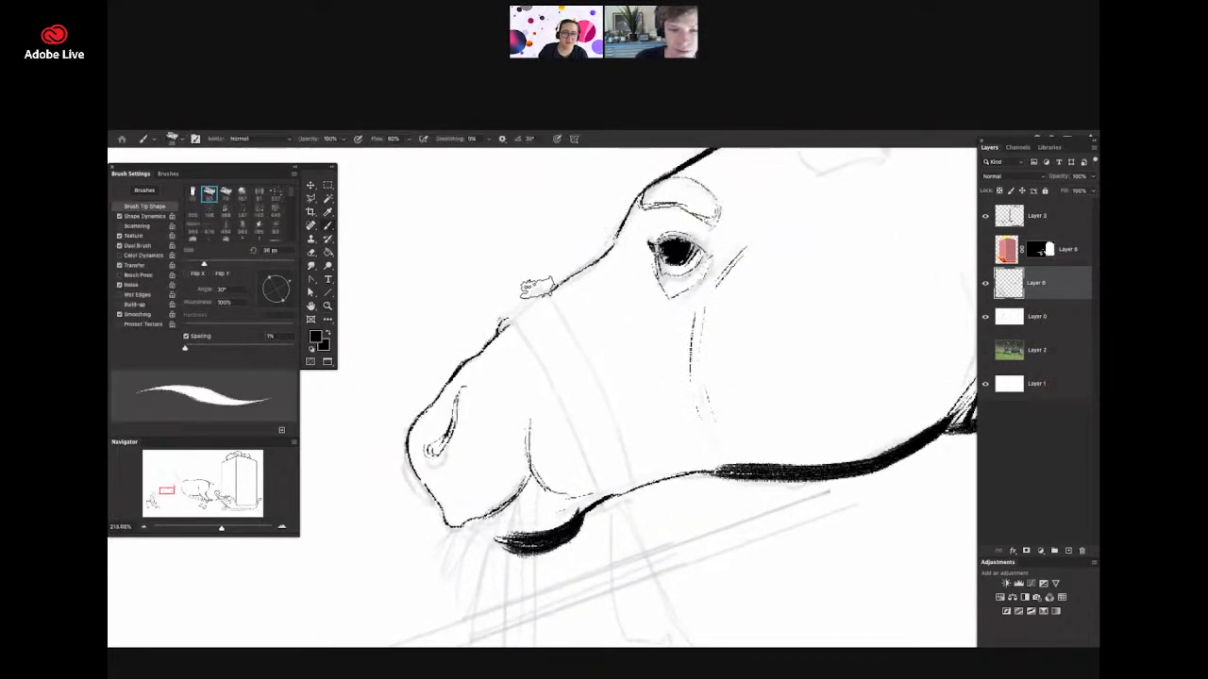
drag(555, 296, 632, 491)
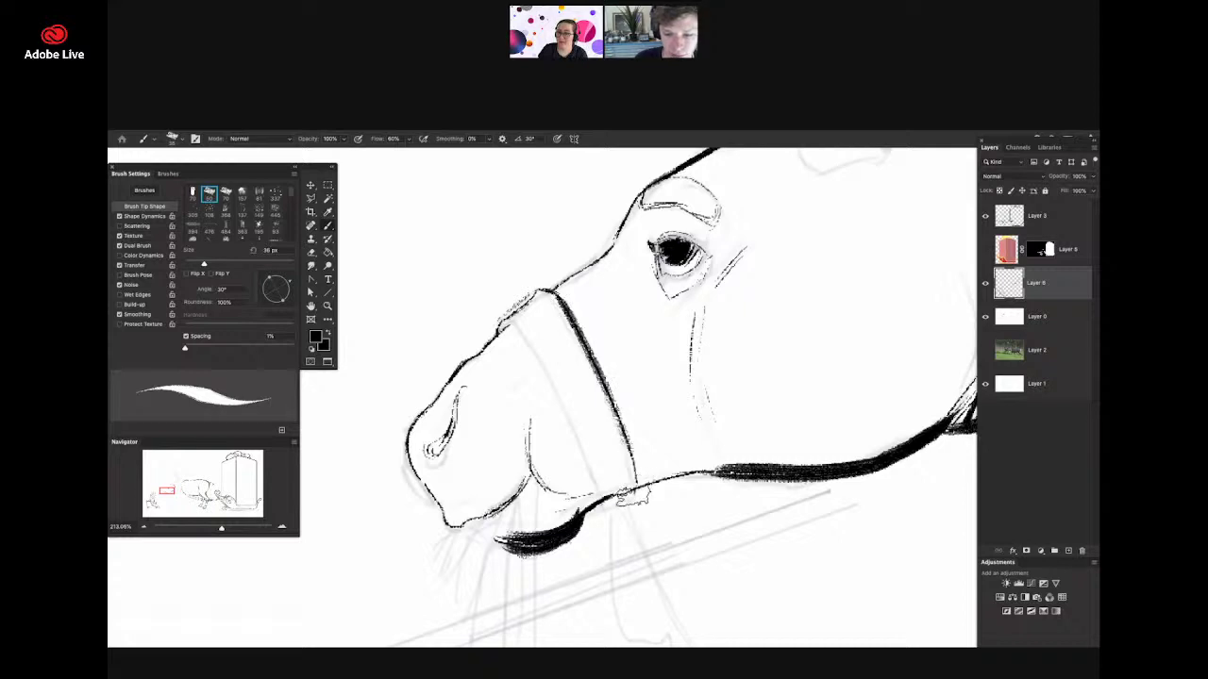
mouse_move(519, 312)
mouse_down()
mouse_move(596, 494)
mouse_move(536, 345)
mouse_move(599, 495)
mouse_move(638, 491)
mouse_up()
key(z)
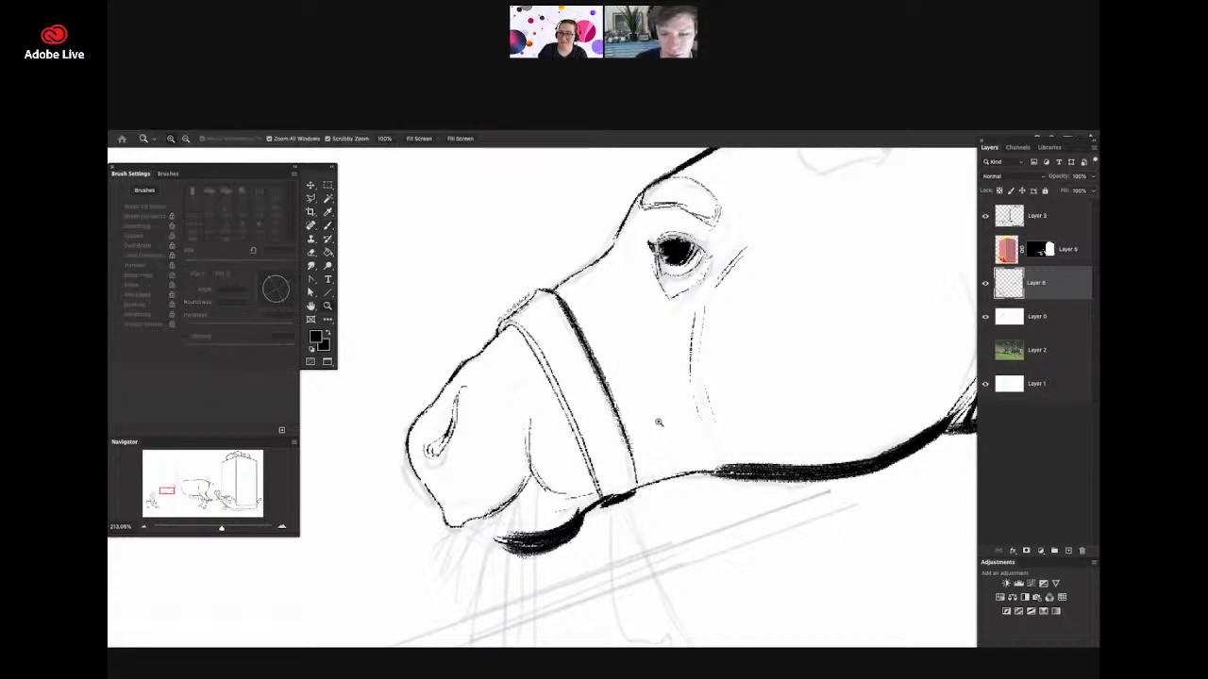
mouse_move(658, 421)
mouse_down()
mouse_move(691, 519)
mouse_move(623, 385)
mouse_move(646, 380)
mouse_up()
key(z)
key(z)
mouse_move(578, 333)
mouse_down()
mouse_move(619, 390)
mouse_move(631, 422)
mouse_move(616, 440)
mouse_move(651, 472)
mouse_up()
key(z)
drag(577, 472, 555, 475)
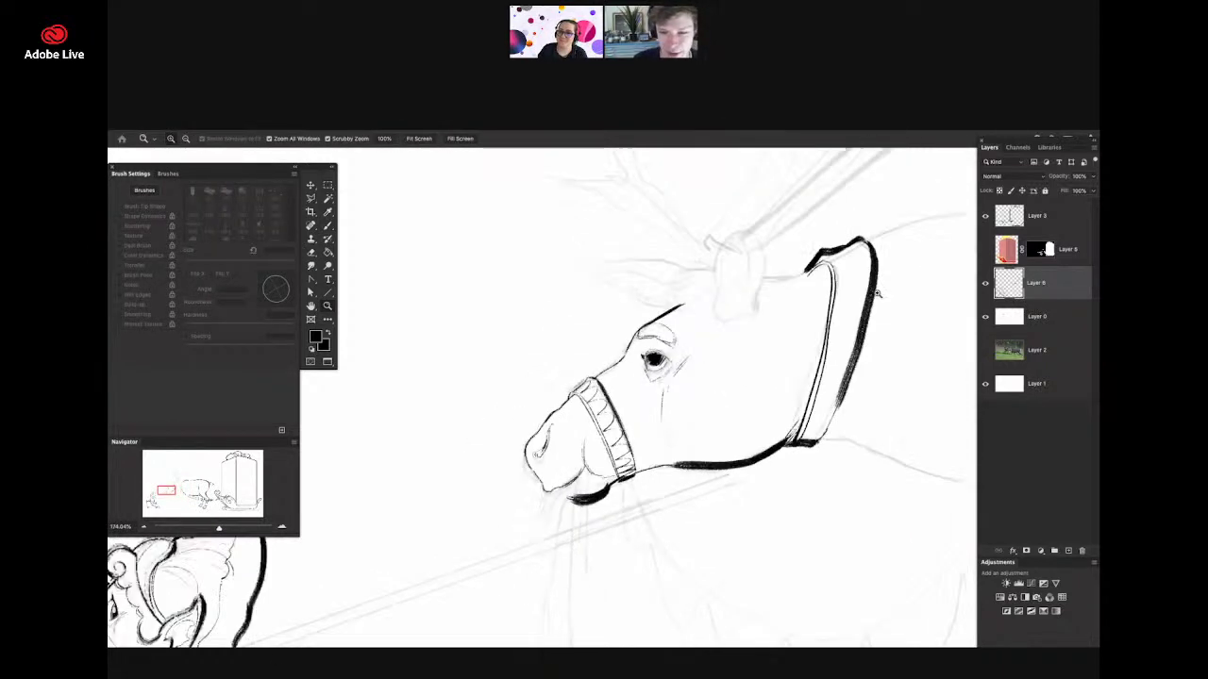
- Fill the reindeer's neck collar with a row of short decorative strokes between its two edges
mouse_move(776, 276)
mouse_down()
mouse_move(859, 269)
mouse_move(885, 283)
mouse_move(892, 311)
mouse_move(849, 391)
mouse_move(799, 547)
mouse_move(766, 583)
mouse_up()
key(b)
key(z)
drag(644, 374, 617, 404)
- Ink the sagging rein from the noseband to the harness strap and outline its hanging scalloped trim
drag(784, 399, 707, 454)
mouse_move(769, 497)
mouse_down()
mouse_move(763, 463)
mouse_move(868, 290)
mouse_move(730, 494)
mouse_move(421, 419)
mouse_move(408, 393)
mouse_up()
key(b)
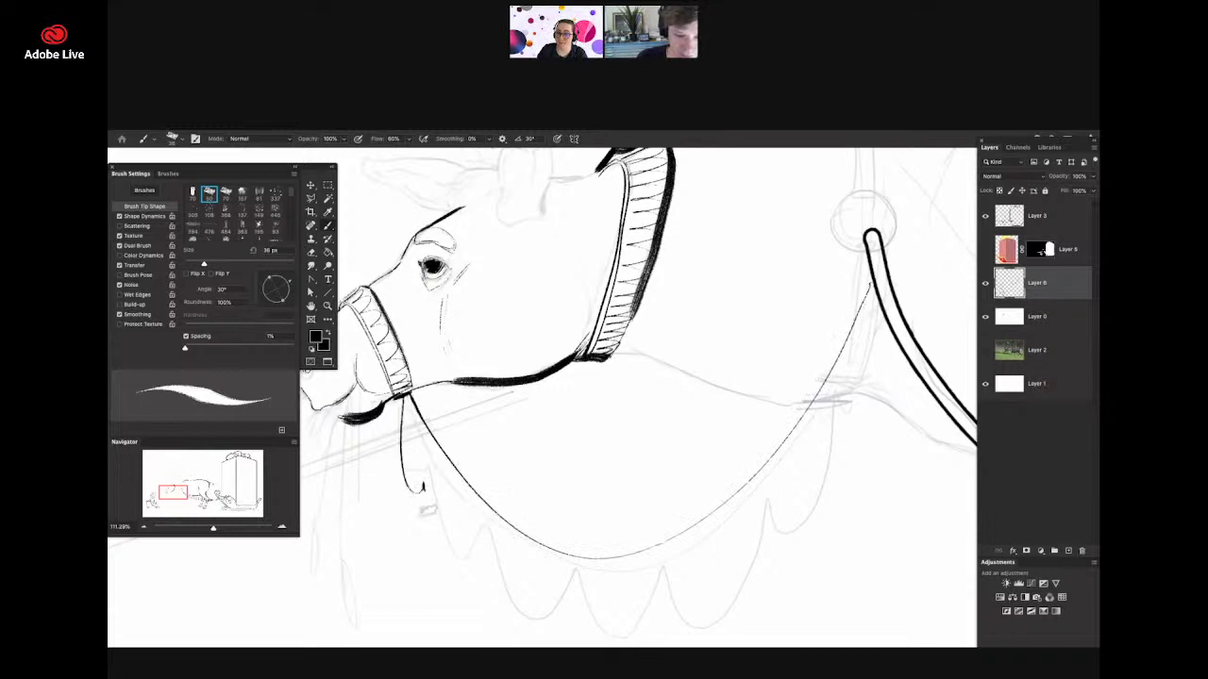
mouse_move(422, 487)
mouse_down()
mouse_move(634, 597)
mouse_move(755, 505)
mouse_move(816, 552)
mouse_move(854, 438)
mouse_move(871, 283)
mouse_up()
- Thicken the lower edges of the rein's scallops and add a thin inner border line following each one
key(z)
mouse_move(835, 327)
mouse_down()
mouse_move(658, 407)
mouse_move(528, 420)
mouse_up()
mouse_move(879, 364)
mouse_down()
mouse_move(920, 302)
mouse_move(912, 222)
mouse_move(906, 357)
mouse_up()
key(b)
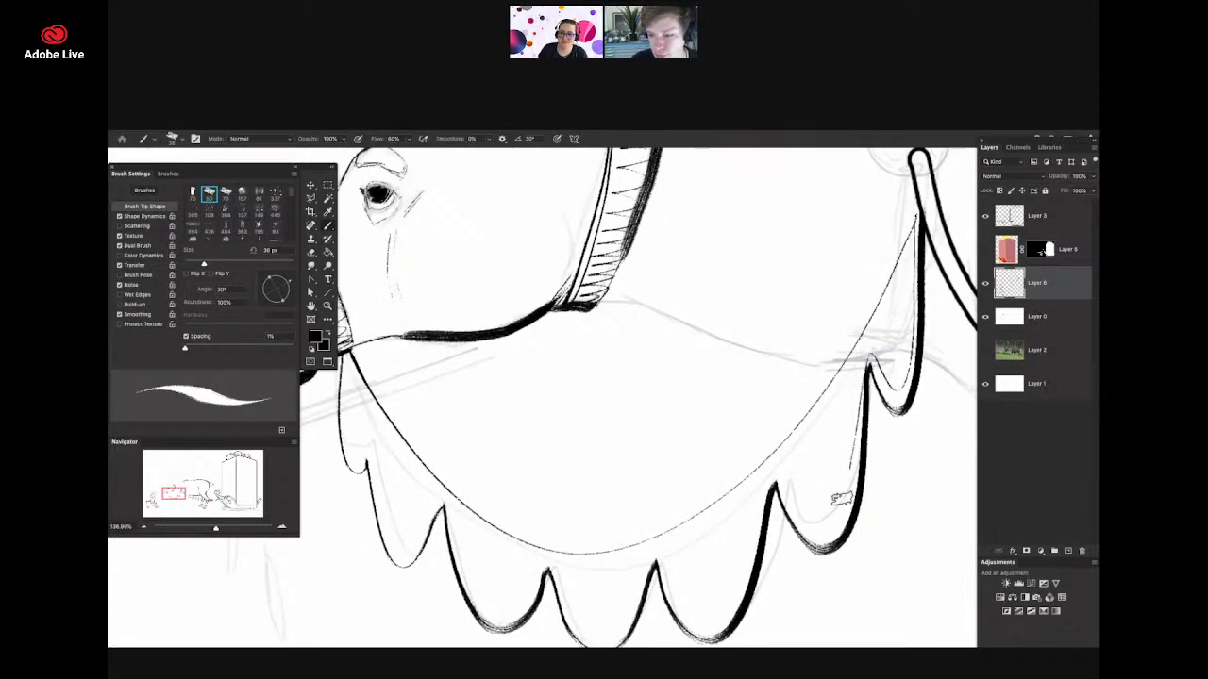
mouse_move(842, 499)
mouse_down()
mouse_move(774, 458)
mouse_move(720, 614)
mouse_move(650, 551)
mouse_move(569, 602)
mouse_move(545, 570)
mouse_move(453, 522)
mouse_move(342, 419)
mouse_up()
scroll(638, 500, down, 5)
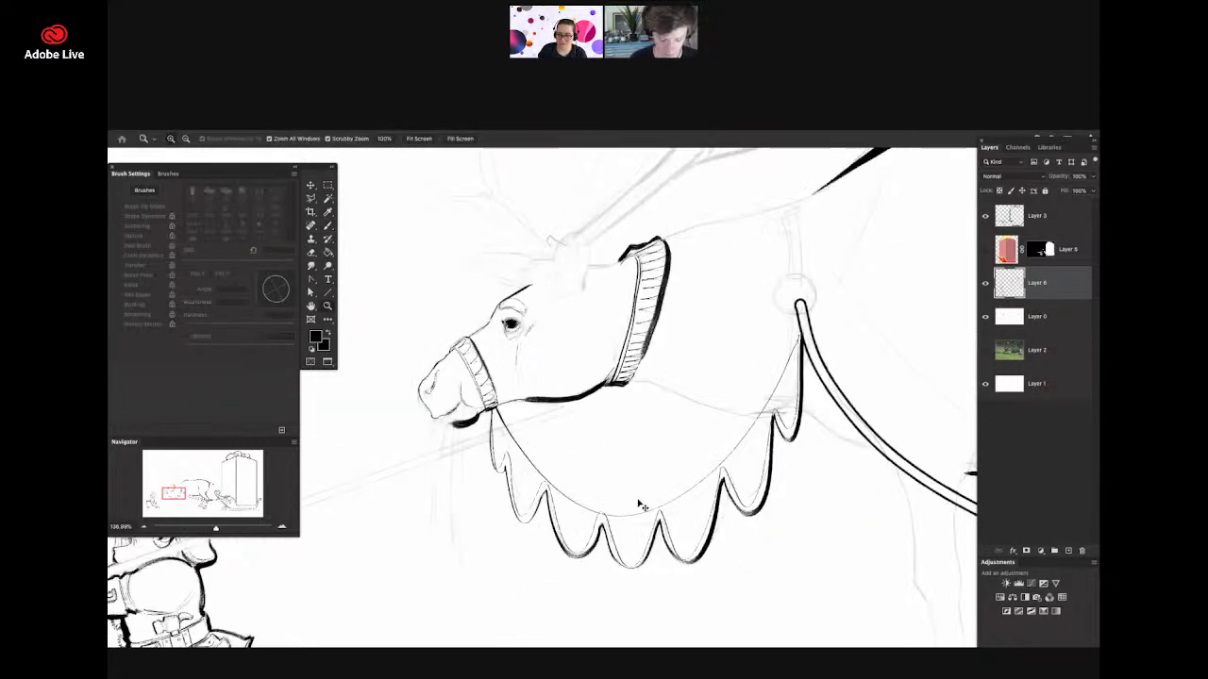
- Draw fan-shaped petal motifs with thin strokes inside the three rein scallops nearest the reindeer's muzzle
scroll(651, 491, up, 5)
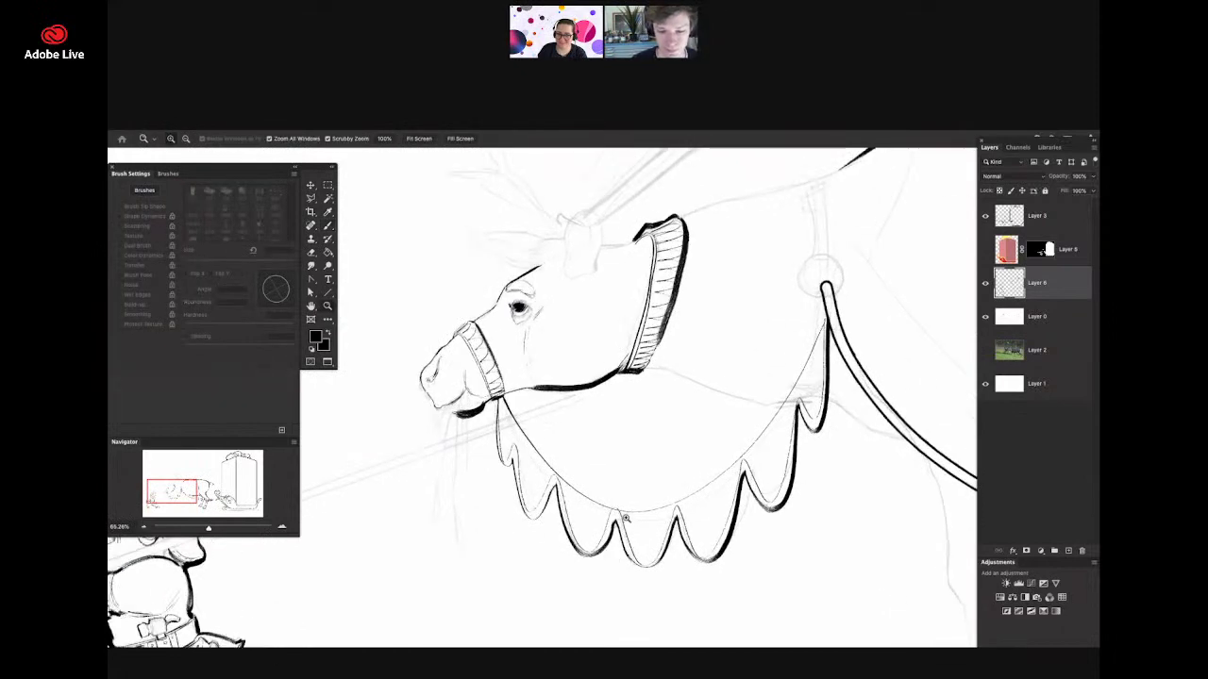
right_click(673, 245)
drag(673, 246, 651, 245)
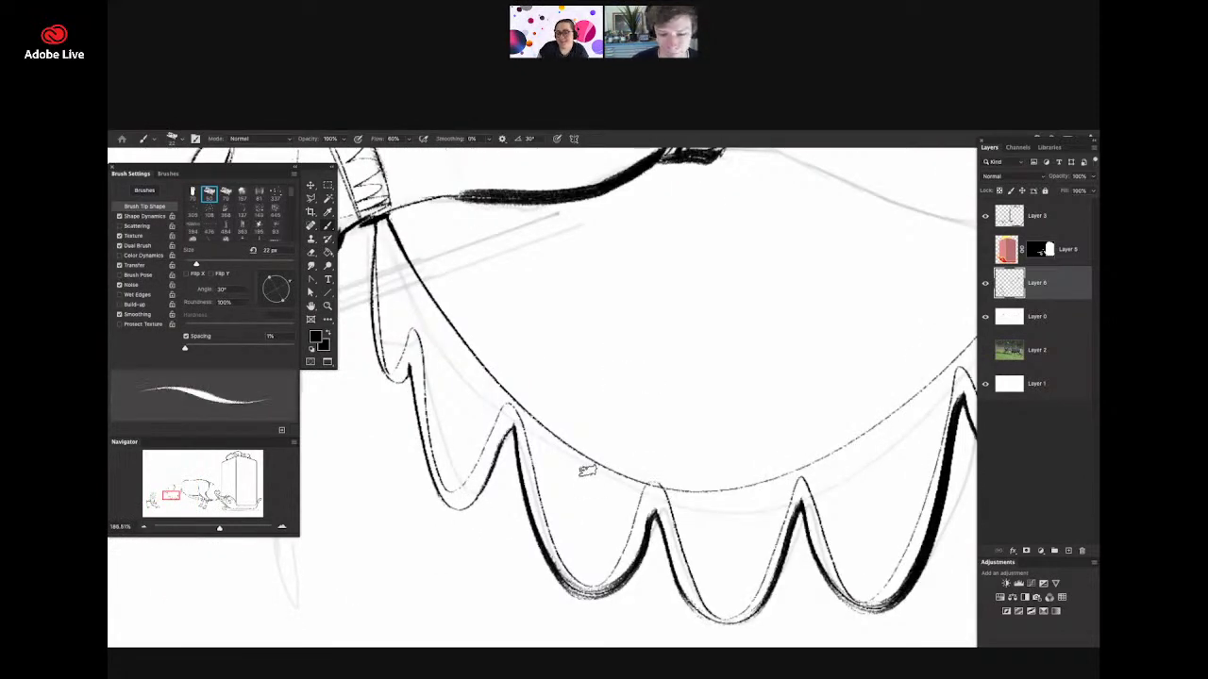
mouse_move(582, 519)
mouse_down()
mouse_move(586, 477)
mouse_move(613, 509)
mouse_up()
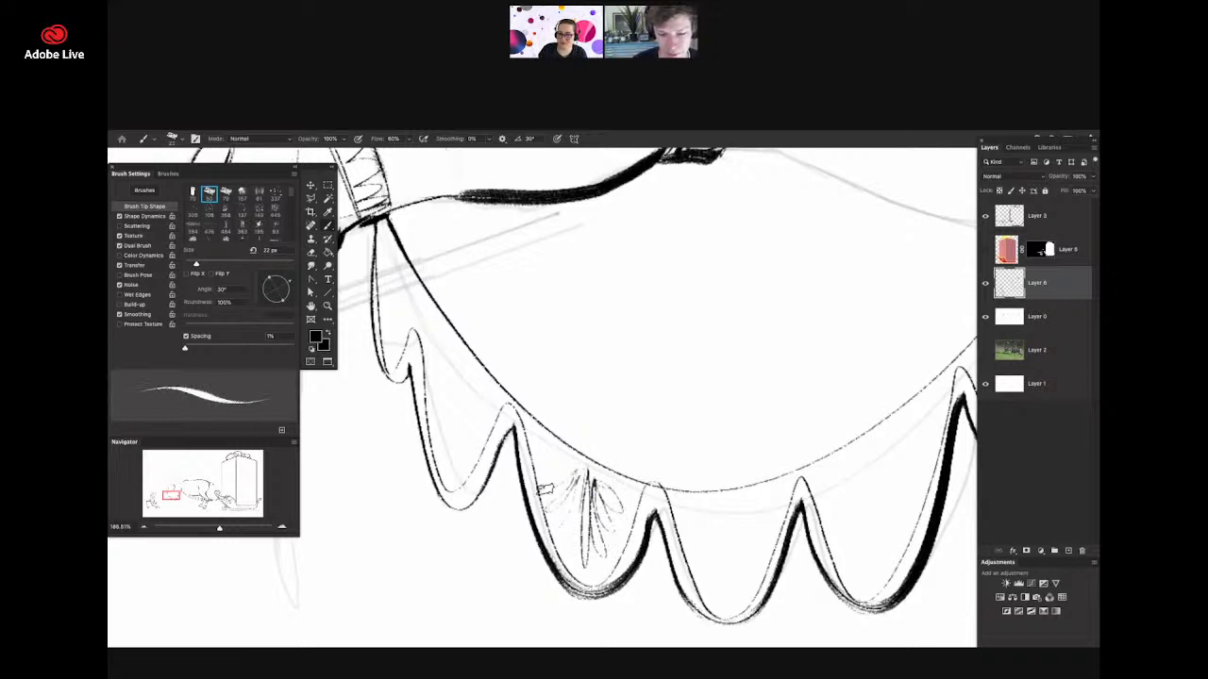
key(z)
mouse_move(630, 482)
mouse_down()
mouse_move(535, 425)
mouse_move(604, 421)
mouse_up()
key(b)
drag(555, 506, 567, 437)
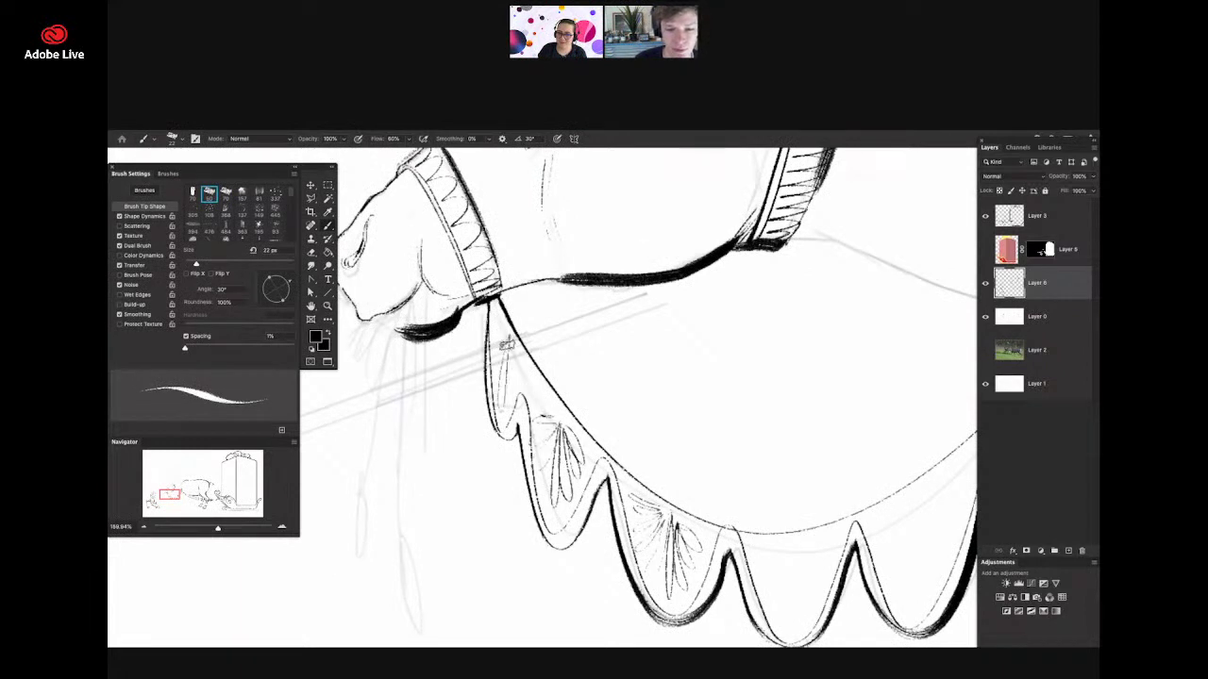
- Add the same petal motif inside the rein's lowest middle scallop and the scallop just behind it
key(z)
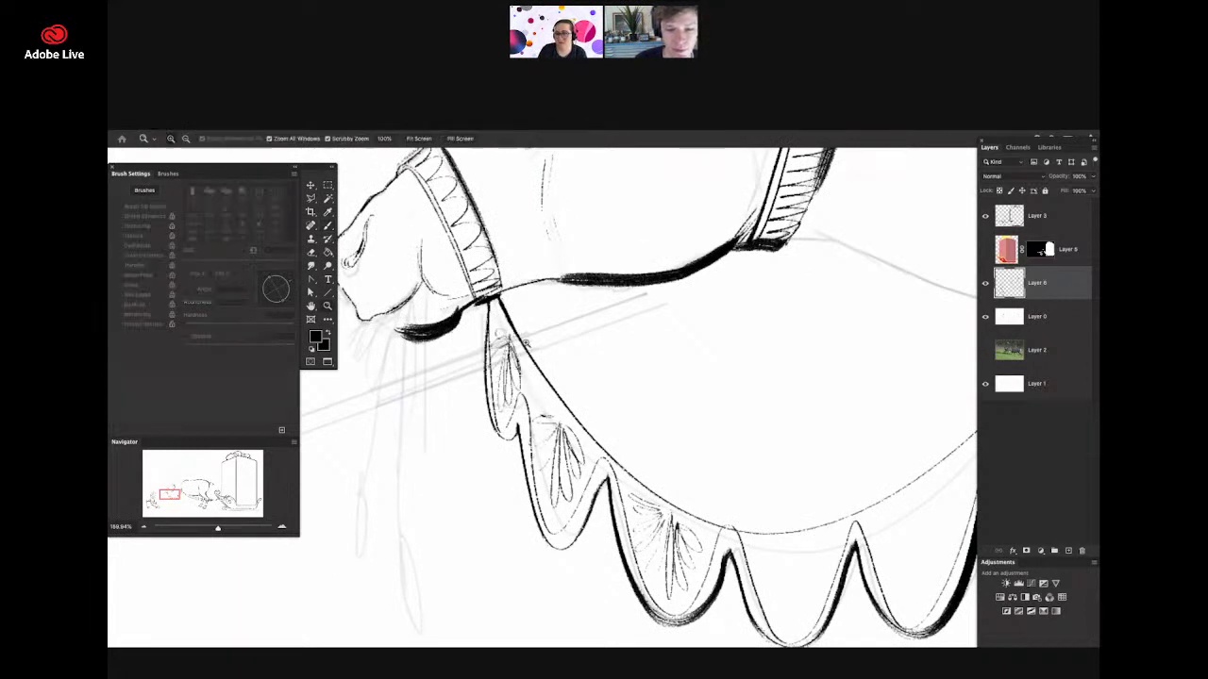
mouse_move(717, 434)
mouse_down()
mouse_move(693, 443)
mouse_move(634, 508)
mouse_move(639, 560)
mouse_up()
key(b)
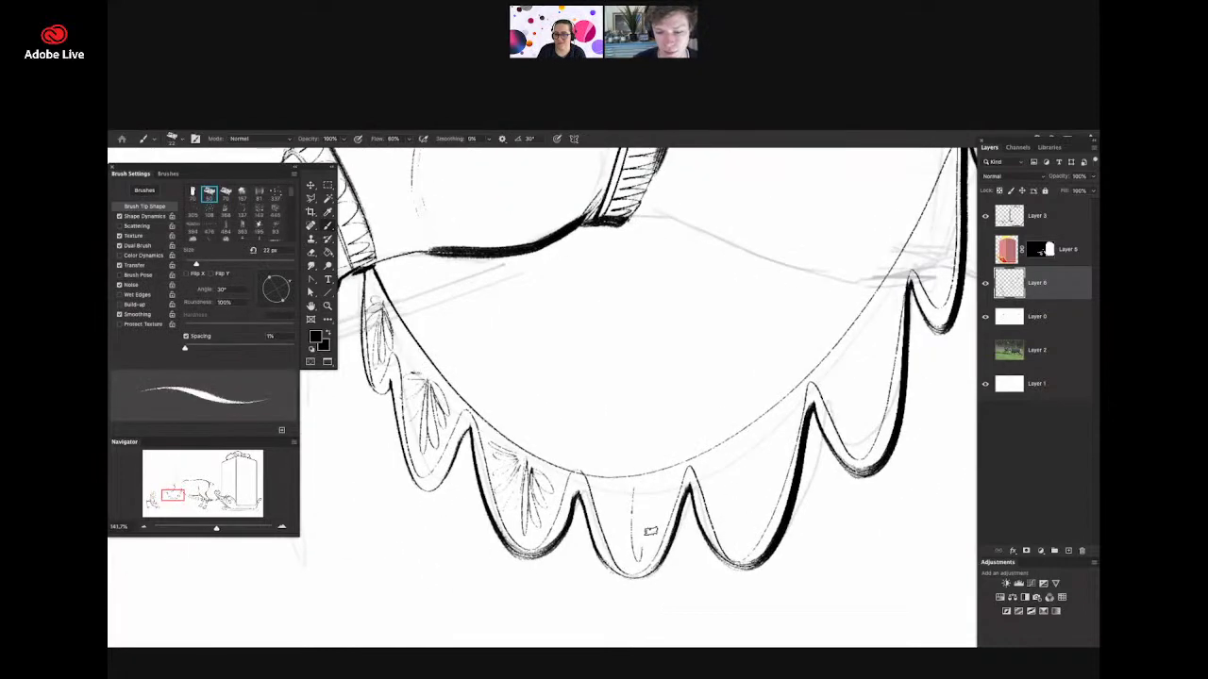
mouse_move(638, 487)
mouse_down()
mouse_move(647, 547)
mouse_move(661, 525)
mouse_up()
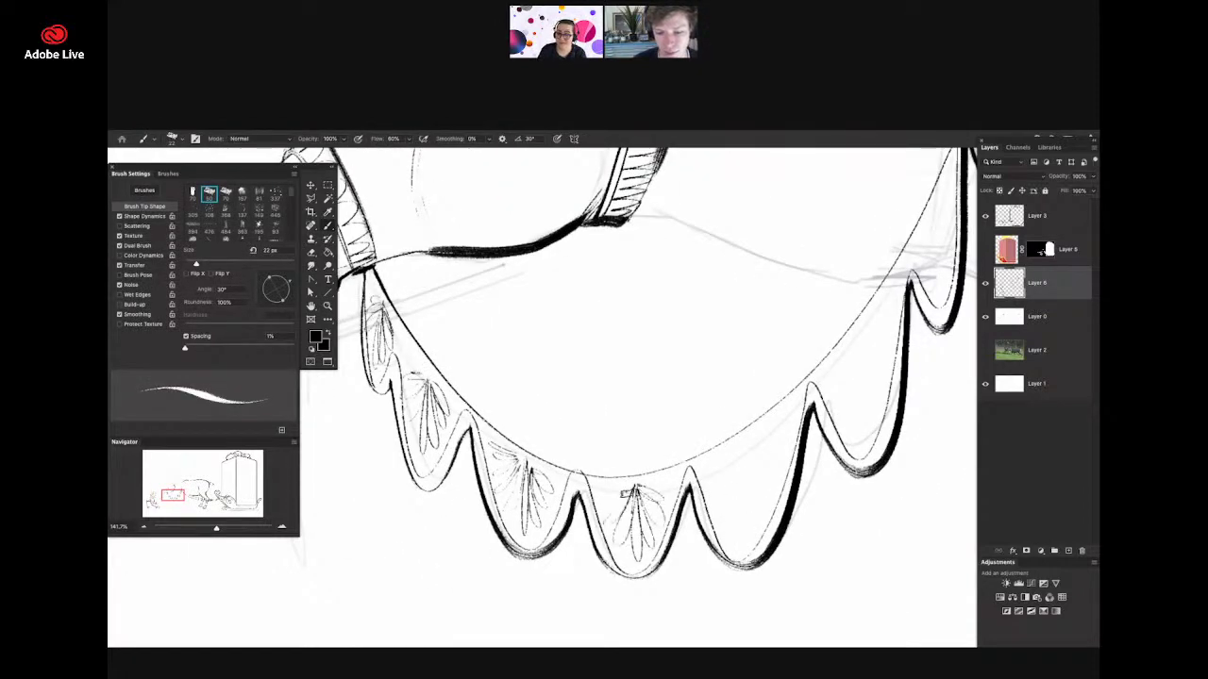
key(z)
mouse_move(714, 477)
mouse_down()
mouse_move(728, 491)
mouse_move(685, 515)
mouse_move(689, 482)
mouse_move(703, 481)
mouse_up()
key(b)
drag(688, 447, 691, 539)
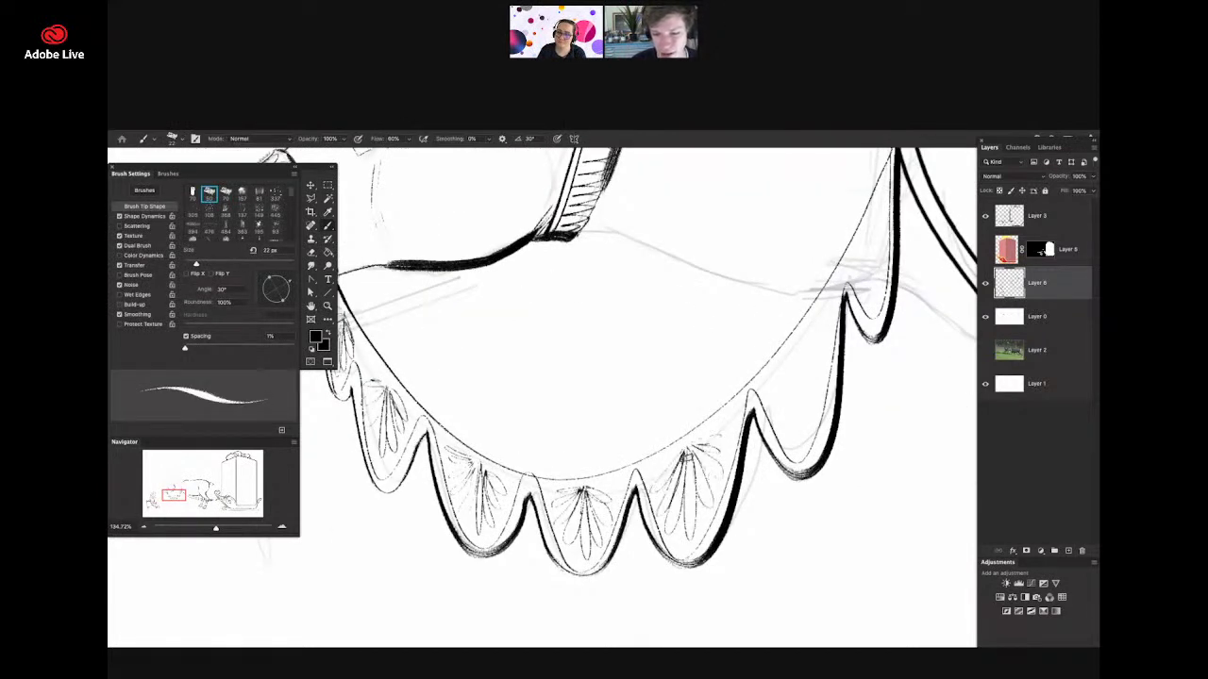
- Decorate the last two rein scallops beside the harness strap with matching petal motifs, narrowing the final one
key(z)
mouse_move(776, 408)
mouse_down()
mouse_move(738, 423)
mouse_move(728, 471)
mouse_up()
key(b)
drag(737, 401, 737, 480)
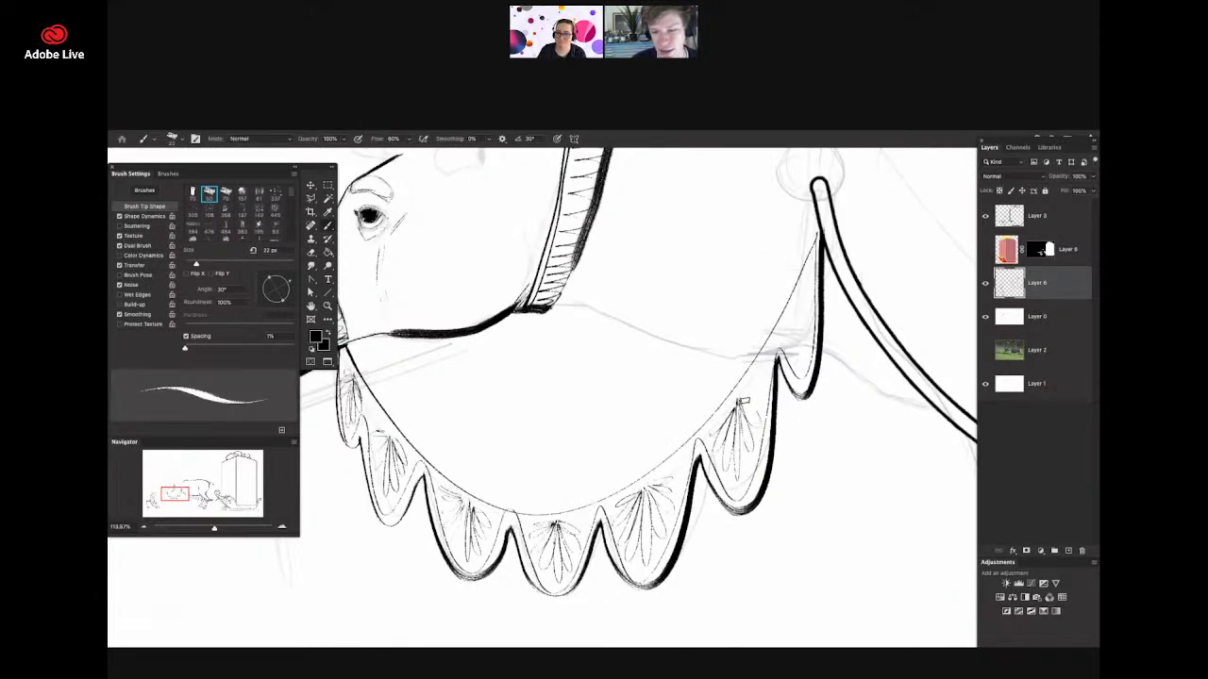
key(z)
mouse_move(734, 434)
mouse_down()
mouse_move(766, 351)
mouse_move(774, 358)
mouse_up()
key(b)
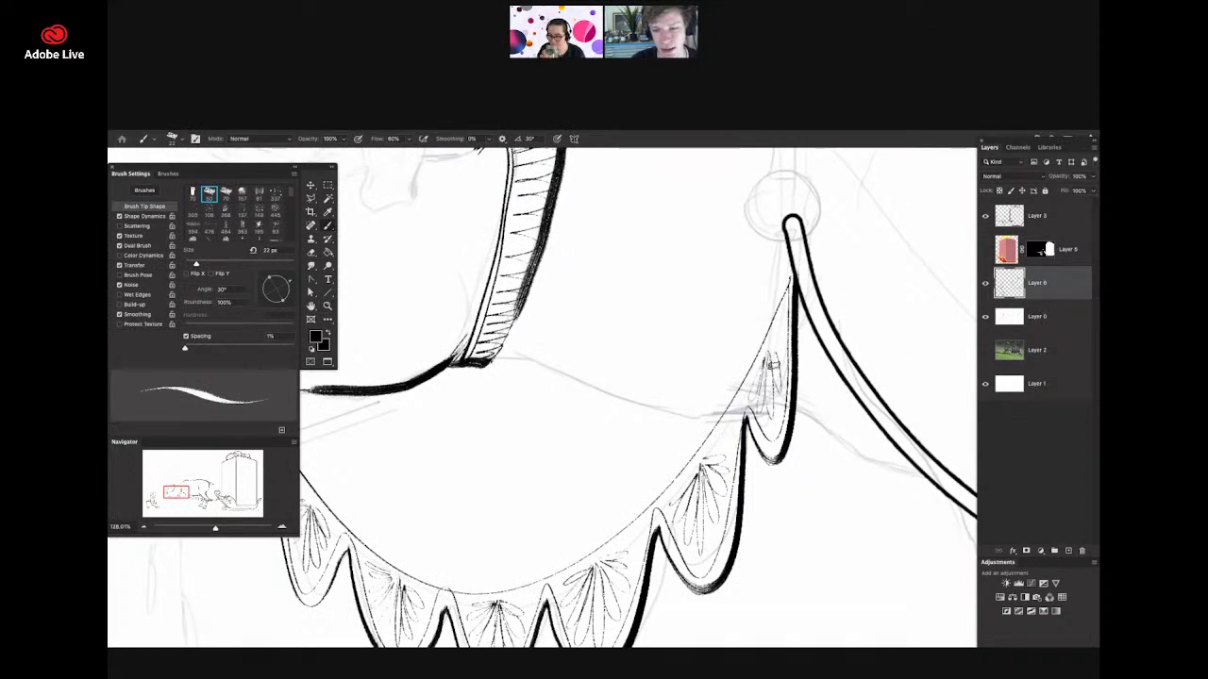
key(z)
drag(741, 415, 725, 423)
key(b)
- Ink the reindeer's near ear with a heavy rear edge, a pointed tip, a lighter front edge and an inner contour
key(z)
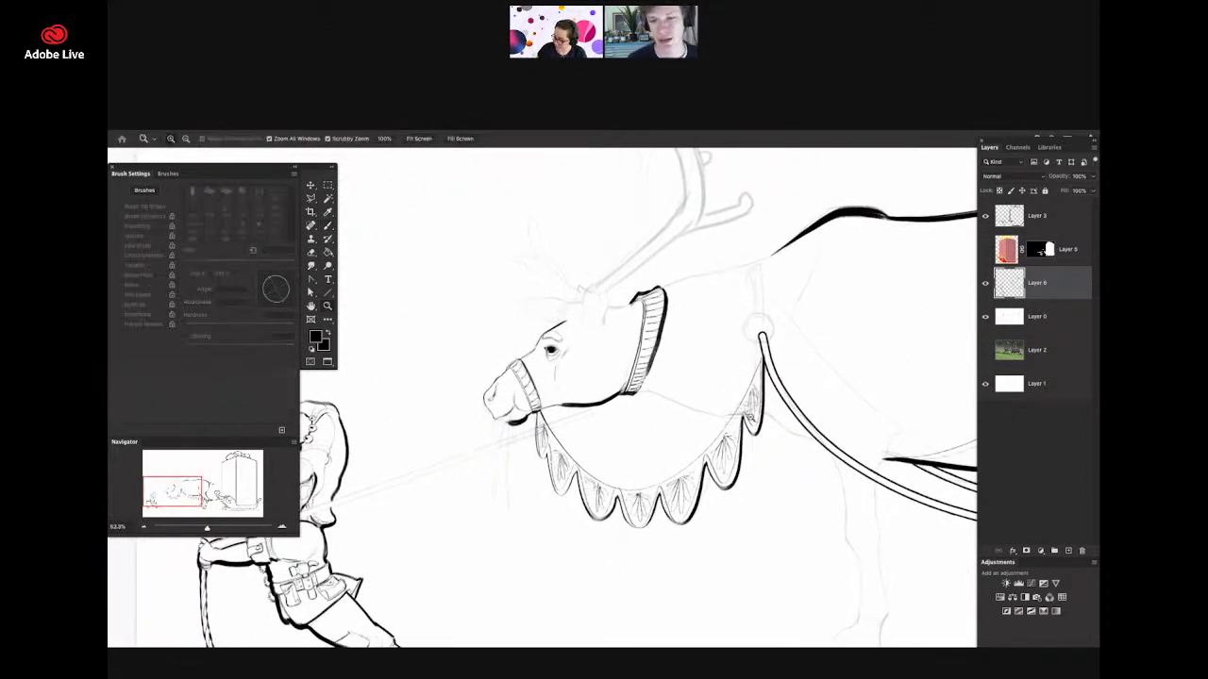
drag(763, 326, 776, 300)
mouse_move(733, 410)
mouse_down()
mouse_move(752, 379)
mouse_move(720, 427)
mouse_move(647, 446)
mouse_up()
key(b)
key(z)
key(b)
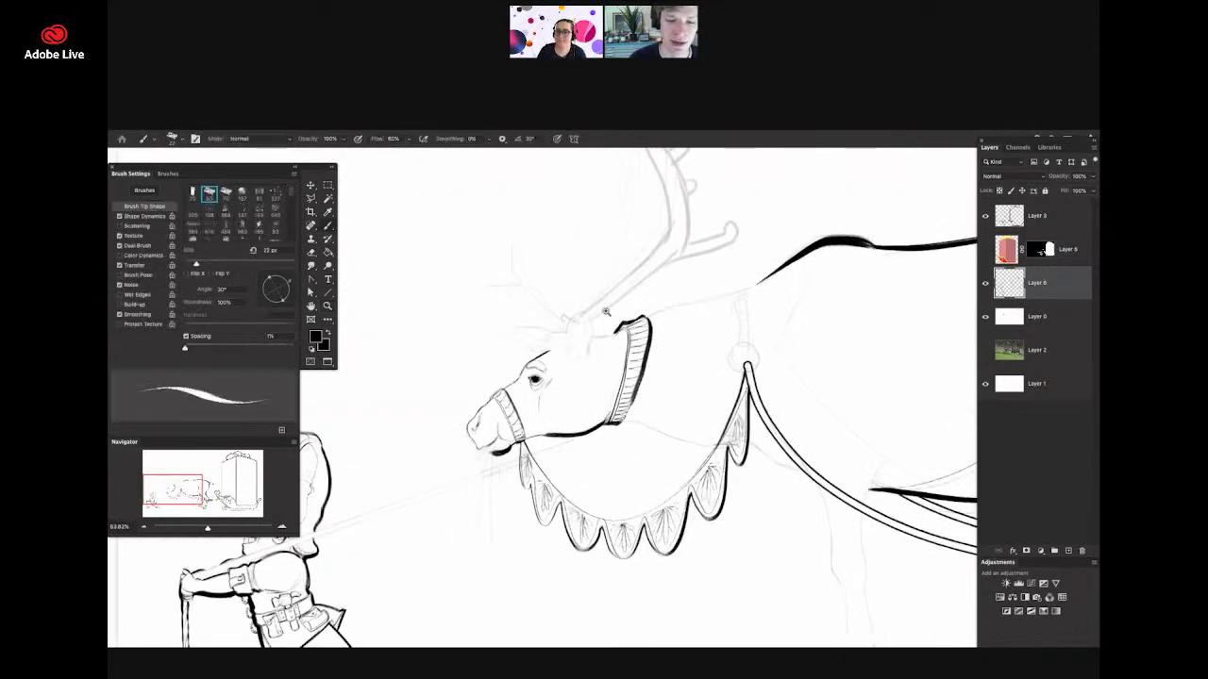
key(z)
mouse_move(604, 391)
mouse_down()
mouse_move(629, 318)
mouse_move(607, 372)
mouse_up()
key(b)
mouse_move(607, 337)
mouse_down()
mouse_move(596, 272)
mouse_move(577, 258)
mouse_up()
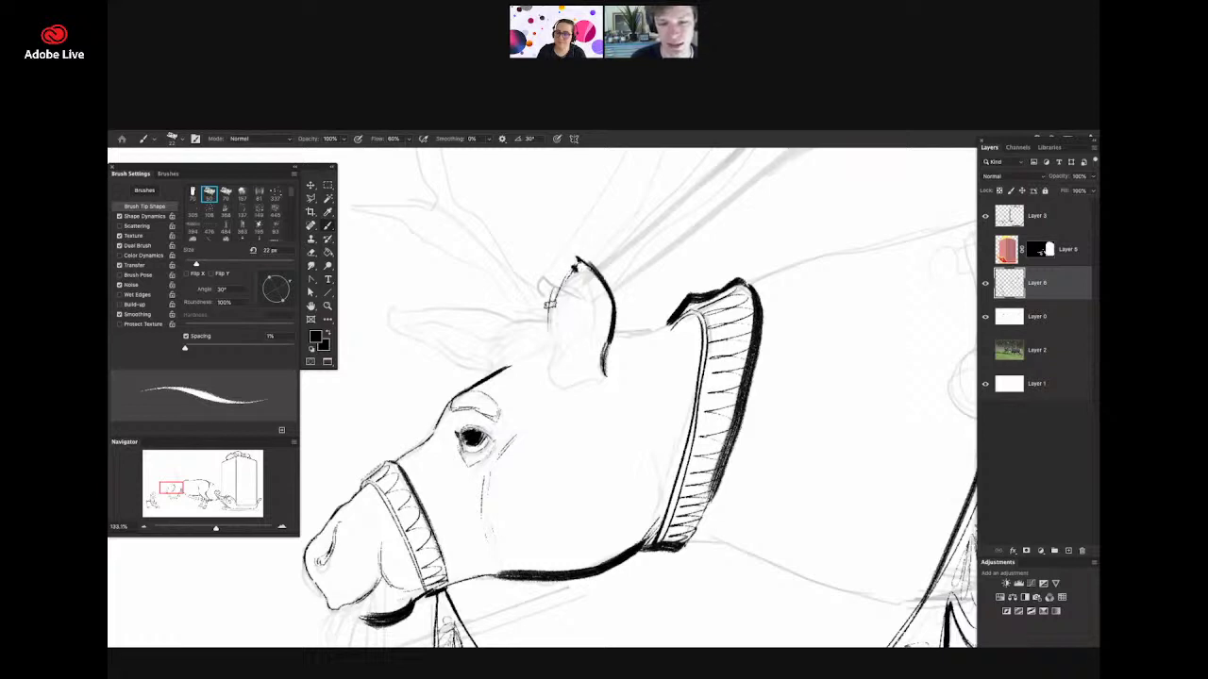
drag(551, 304, 560, 349)
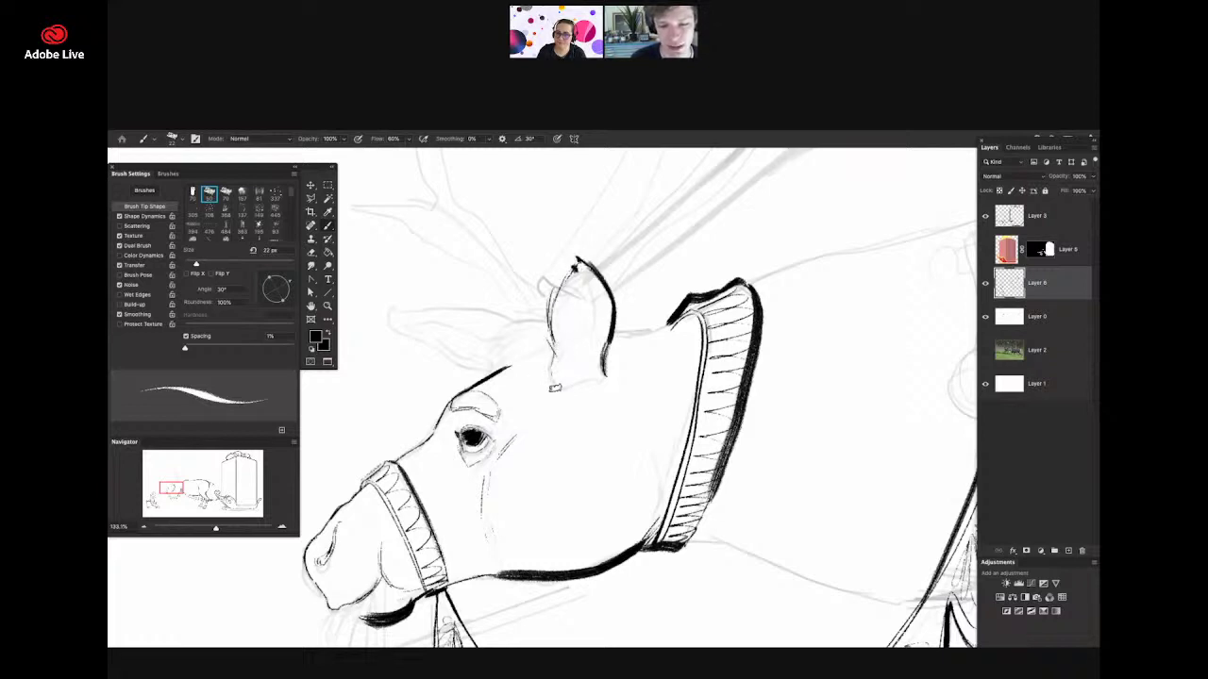
mouse_move(583, 389)
mouse_down()
mouse_move(609, 371)
mouse_move(543, 401)
mouse_move(643, 319)
mouse_up()
drag(629, 253, 615, 362)
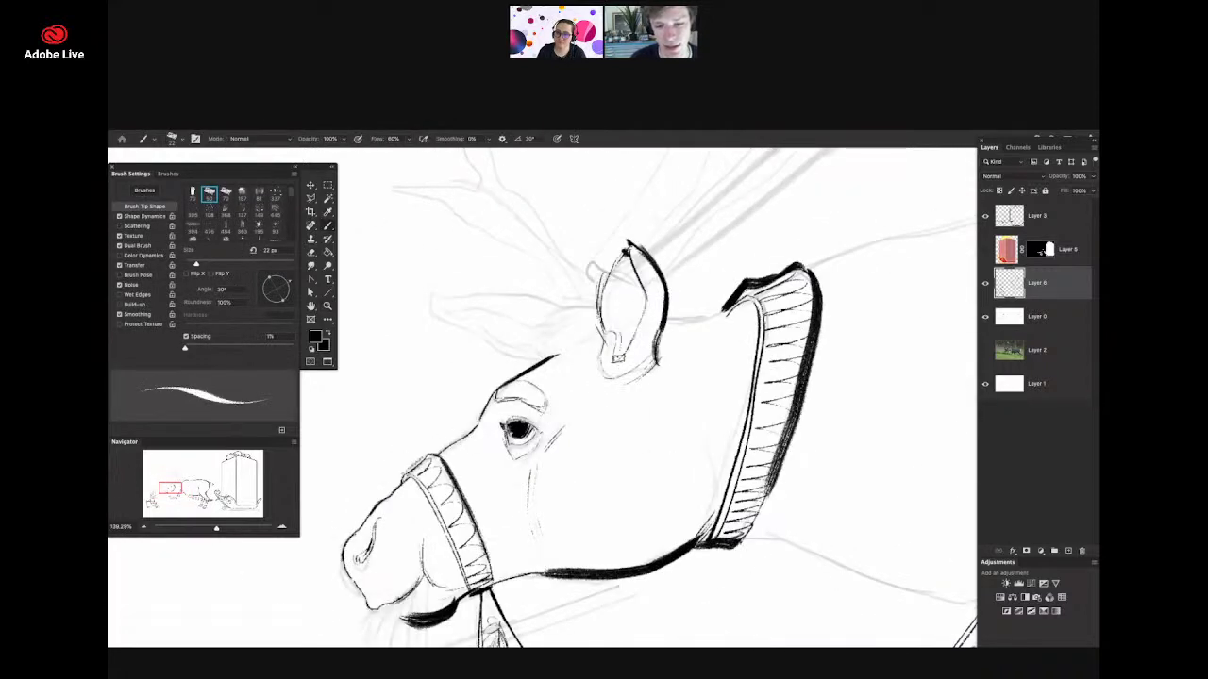
- Ink the forelock in front of the near ear with curved hair strokes and detail the ear's base
drag(600, 308, 540, 321)
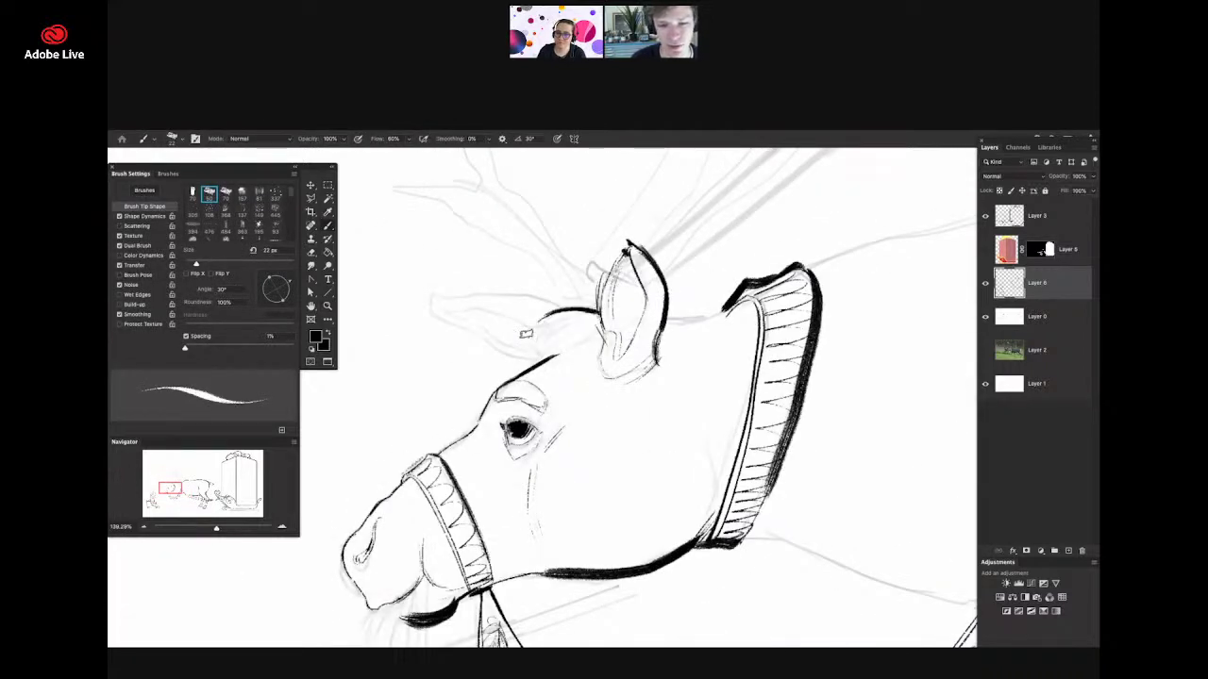
mouse_move(528, 363)
mouse_down()
mouse_move(585, 308)
mouse_move(602, 322)
mouse_up()
mouse_move(564, 370)
mouse_down()
mouse_move(596, 291)
mouse_move(541, 313)
mouse_up()
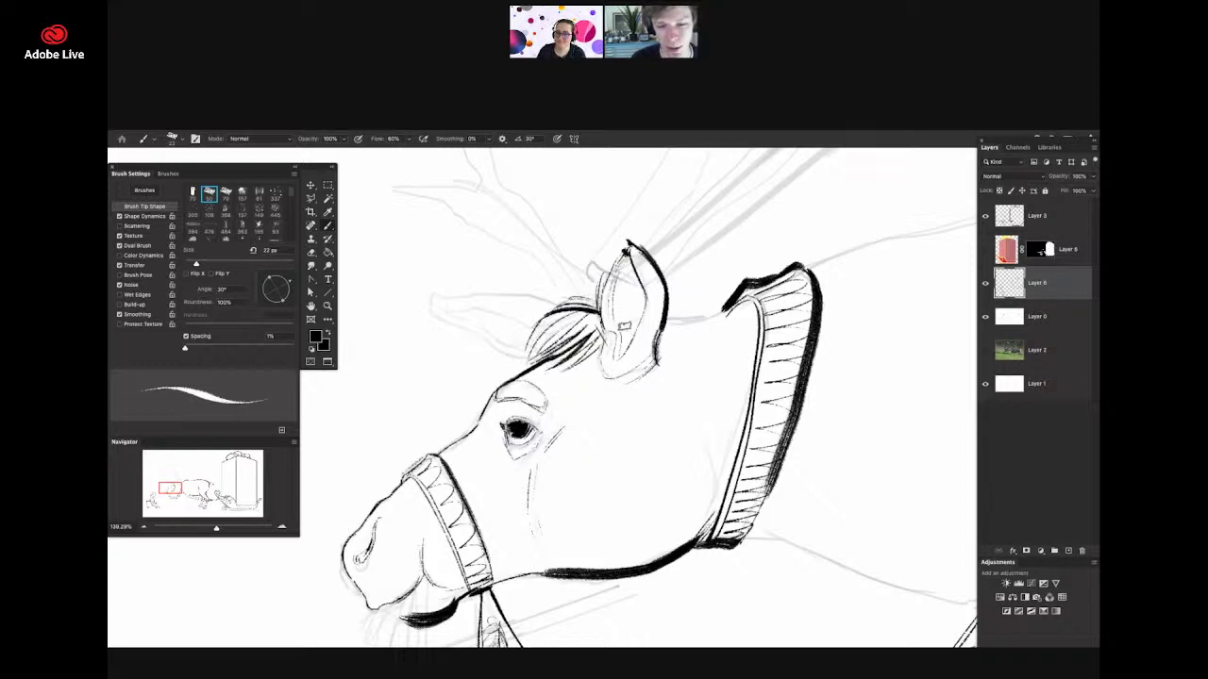
mouse_move(669, 349)
mouse_down()
mouse_move(632, 339)
mouse_move(636, 367)
mouse_move(670, 364)
mouse_up()
drag(632, 336, 629, 356)
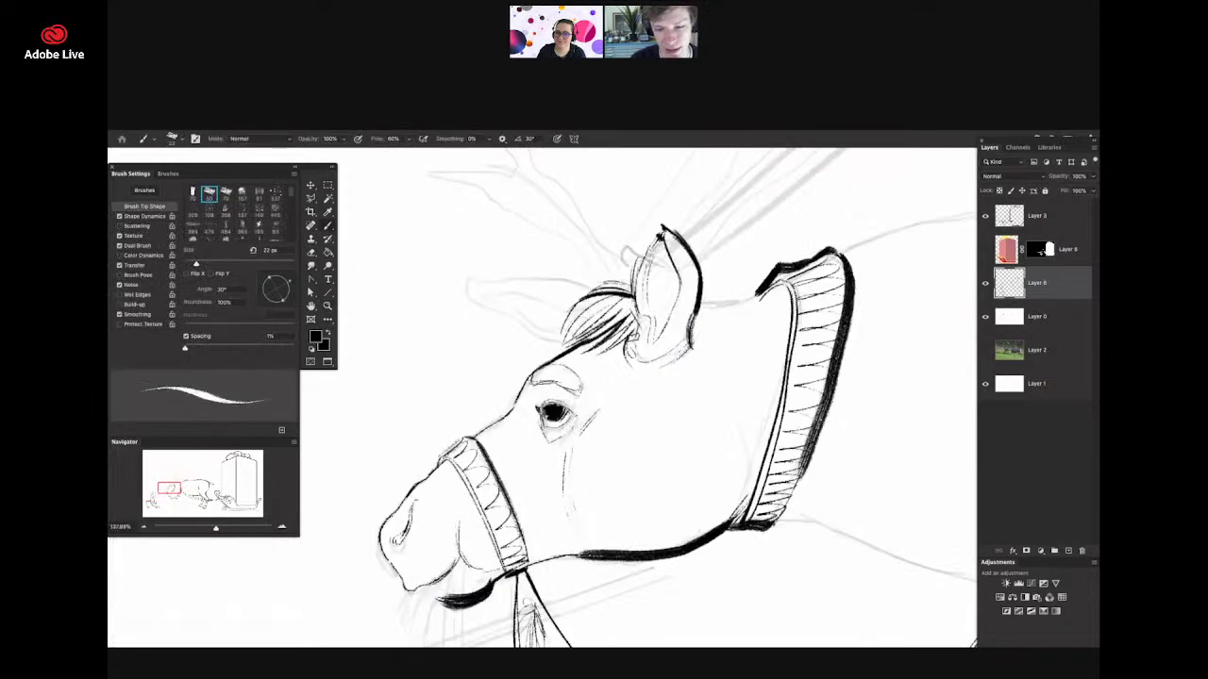
- Outline the forward-pointing far ear with a heavy upper edge and add a small hair tuft behind the near ear
mouse_move(704, 273)
mouse_down()
mouse_move(727, 305)
mouse_move(747, 298)
mouse_move(679, 312)
mouse_up()
key(z)
mouse_move(604, 285)
mouse_down()
mouse_move(674, 289)
mouse_move(501, 308)
mouse_move(635, 383)
mouse_up()
mouse_move(507, 316)
mouse_down()
mouse_move(639, 340)
mouse_move(510, 315)
mouse_move(623, 366)
mouse_move(639, 338)
mouse_move(572, 338)
mouse_up()
key(z)
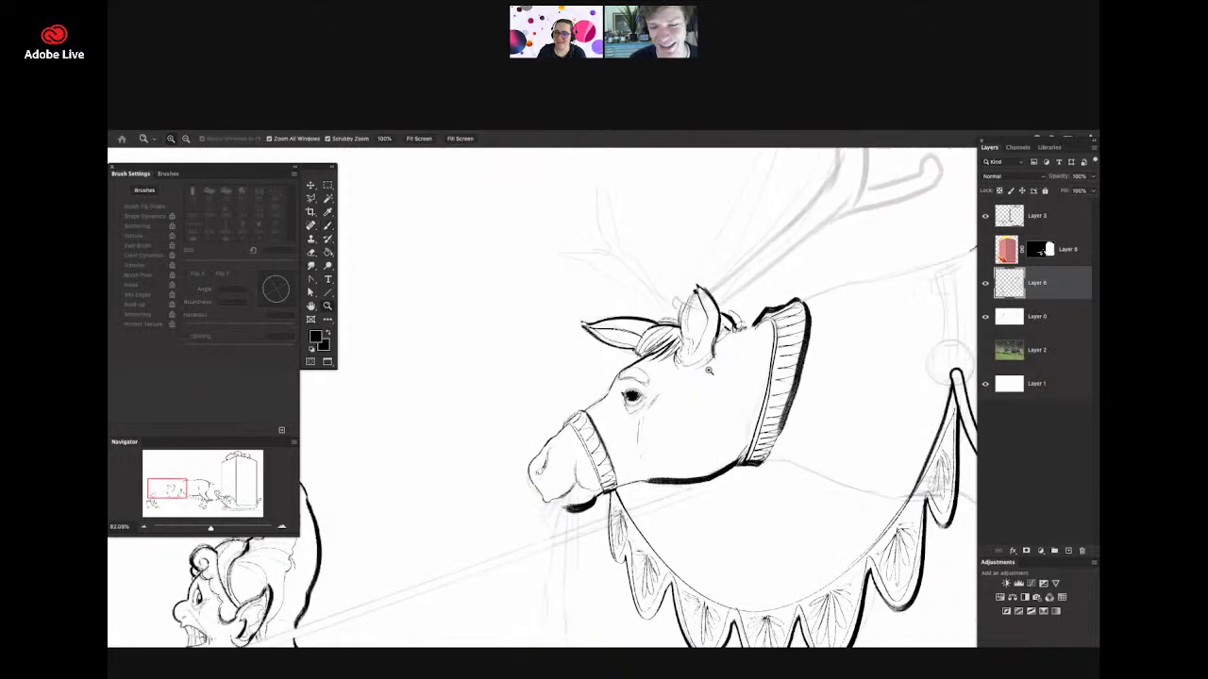
key(z)
drag(817, 391, 824, 393)
scroll(680, 451, down, 3)
scroll(613, 462, up, 2)
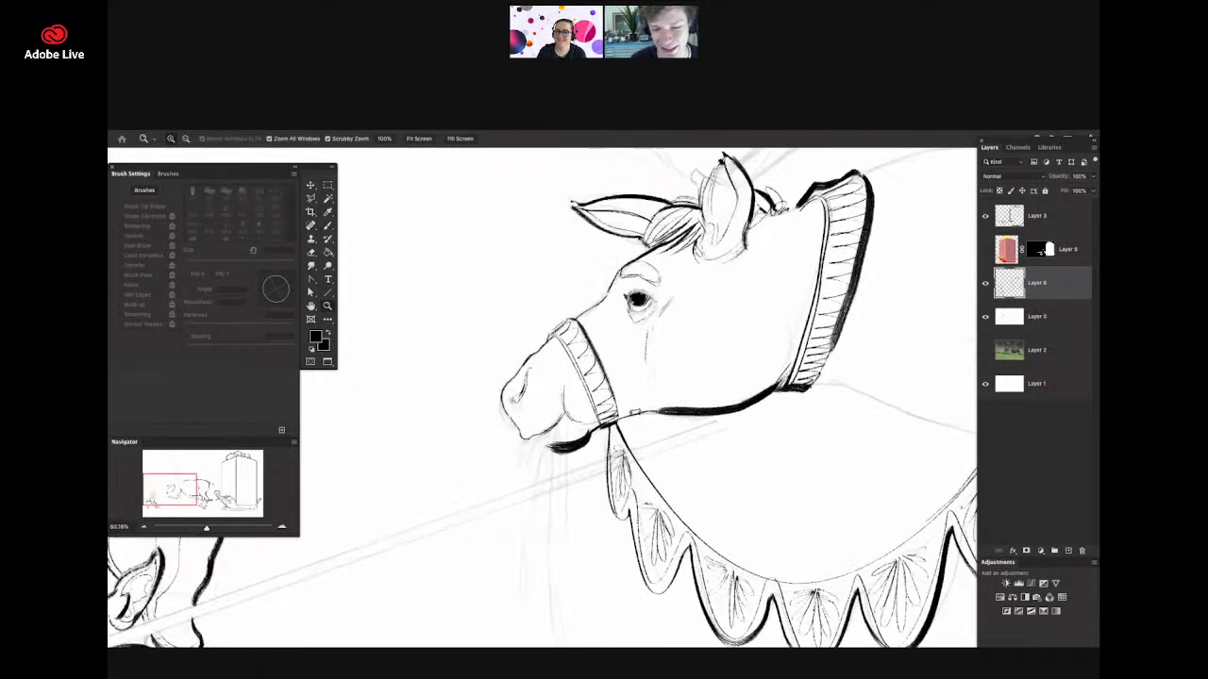
- Draw thin tapering strands hanging from the reindeer's mouth over the faded sketch
key(b)
key(z)
drag(552, 478, 577, 470)
key(e)
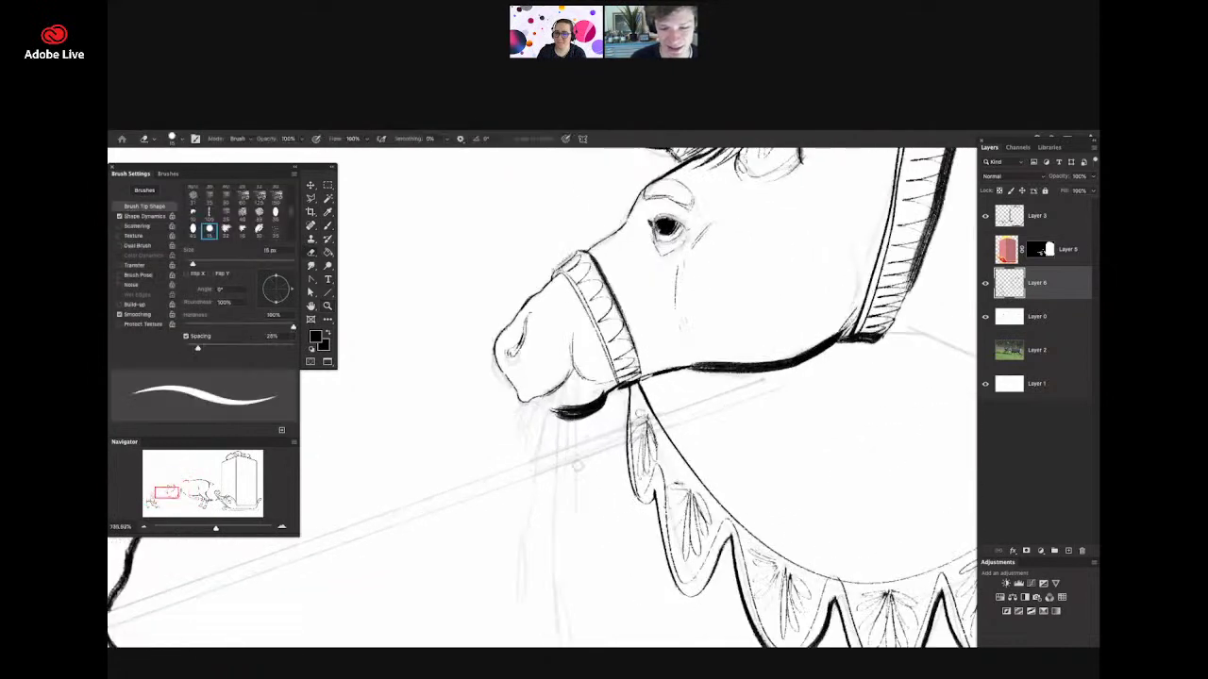
key(b)
mouse_move(567, 368)
mouse_down()
mouse_move(589, 487)
mouse_move(547, 467)
mouse_move(538, 484)
mouse_move(525, 458)
mouse_up()
mouse_move(557, 396)
mouse_down()
mouse_move(521, 478)
mouse_move(542, 445)
mouse_up()
key(z)
drag(587, 347, 564, 348)
drag(579, 445, 599, 445)
key(b)
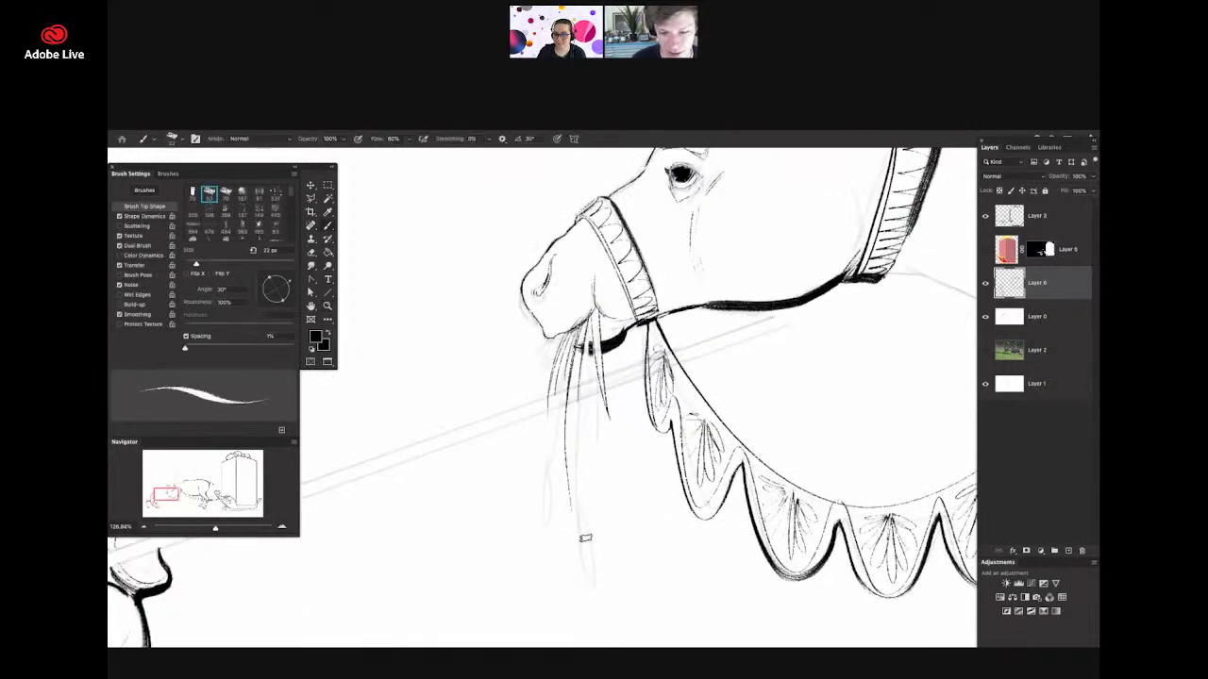
- Extend two long strands down from the mouth and finish each with a narrow leaf-shaped tip
mouse_move(574, 340)
mouse_down()
mouse_move(573, 513)
mouse_move(593, 591)
mouse_up()
drag(594, 592, 572, 511)
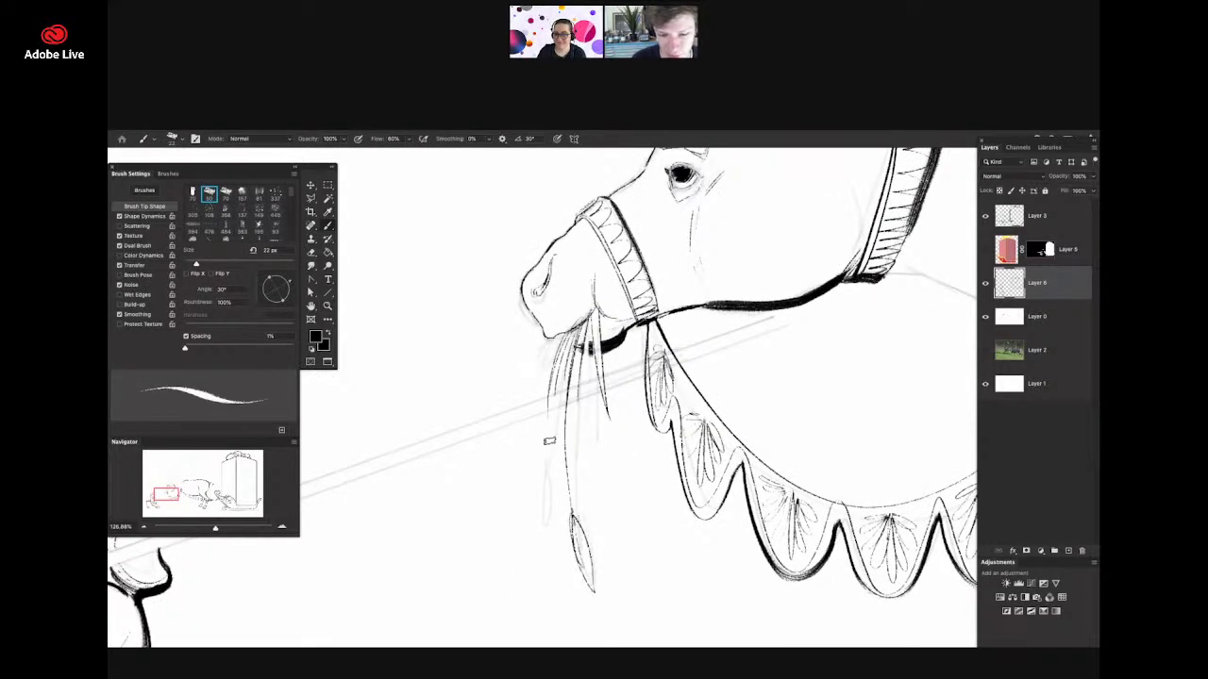
drag(550, 442, 543, 521)
drag(544, 521, 549, 459)
drag(559, 377, 550, 438)
mouse_move(561, 336)
mouse_down()
mouse_move(582, 328)
mouse_move(584, 415)
mouse_move(574, 440)
mouse_move(544, 430)
mouse_up()
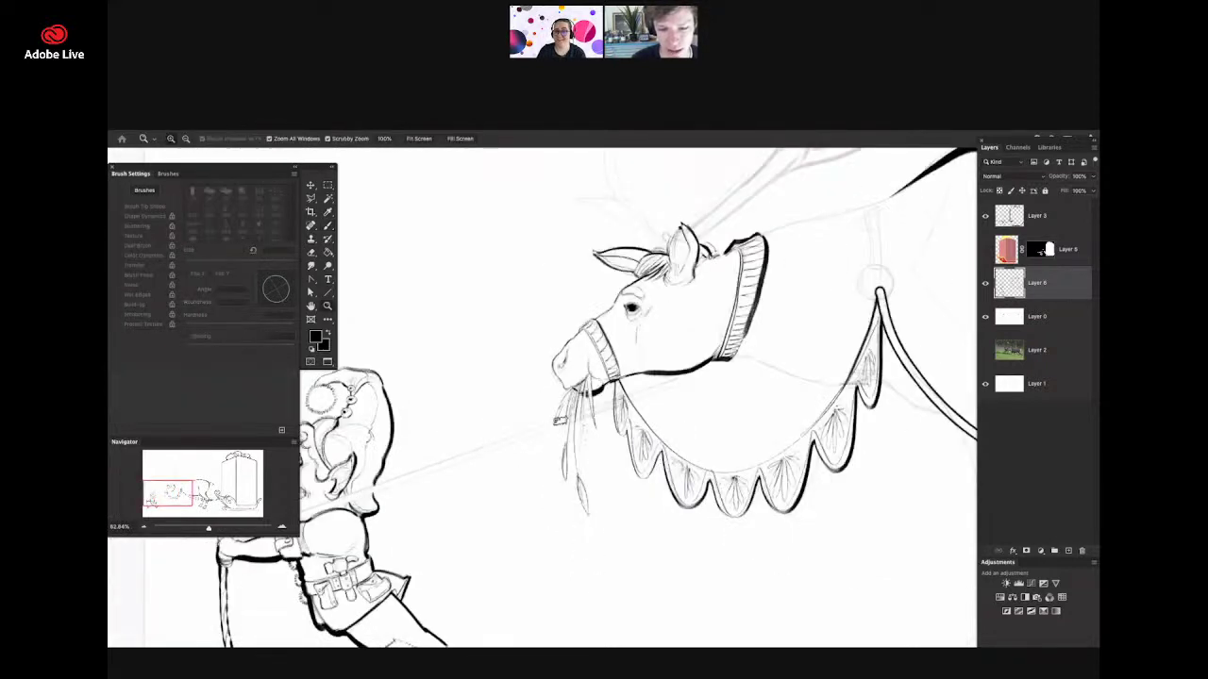
drag(582, 367, 630, 374)
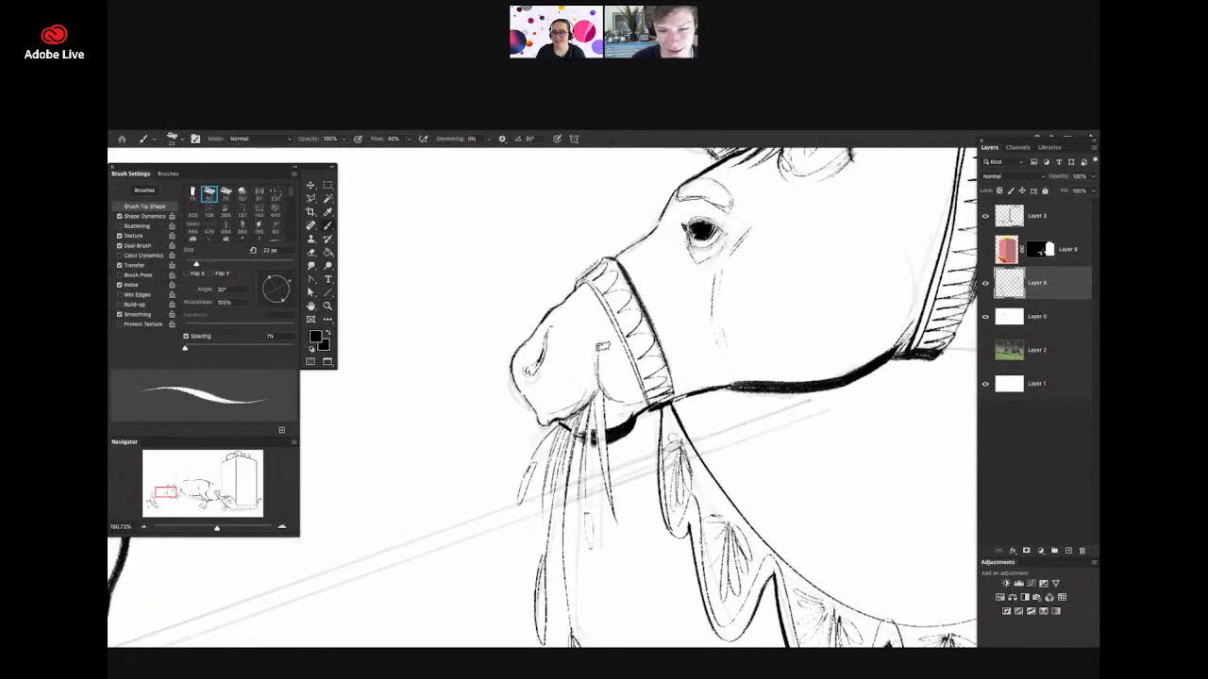
- Add thin contour lines along the back of the reindeer's cheek and jaw, between the near ear and the collar
scroll(623, 371, down, 4)
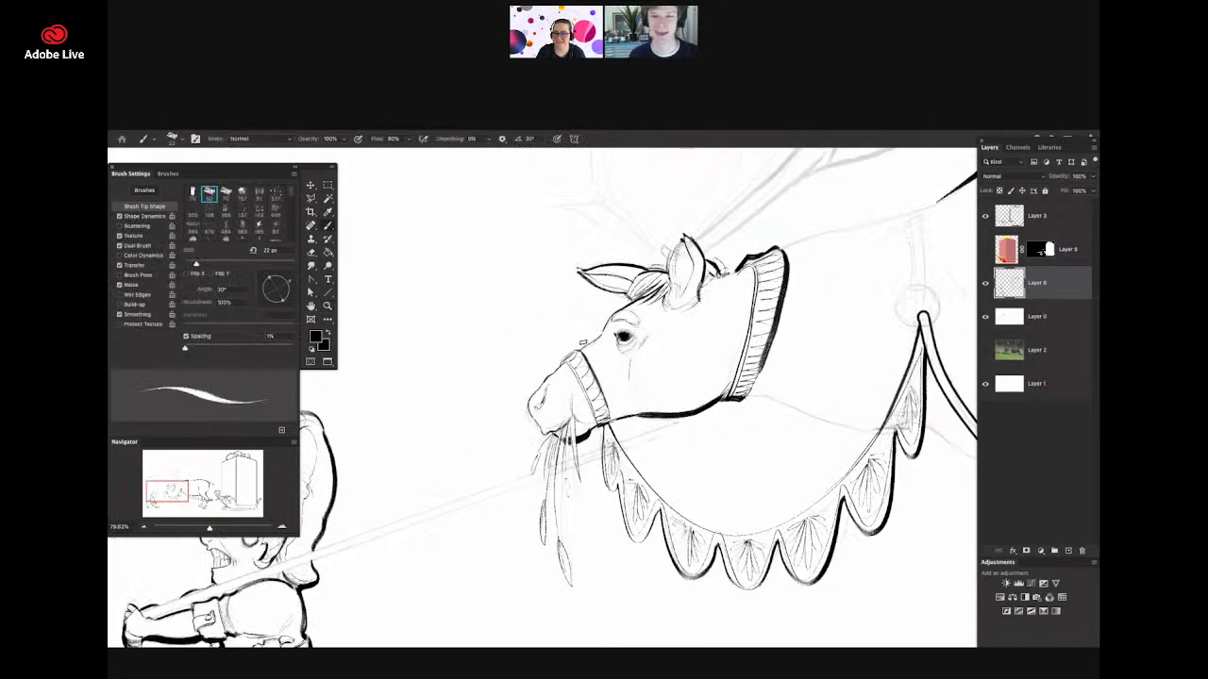
scroll(708, 320, up, 3)
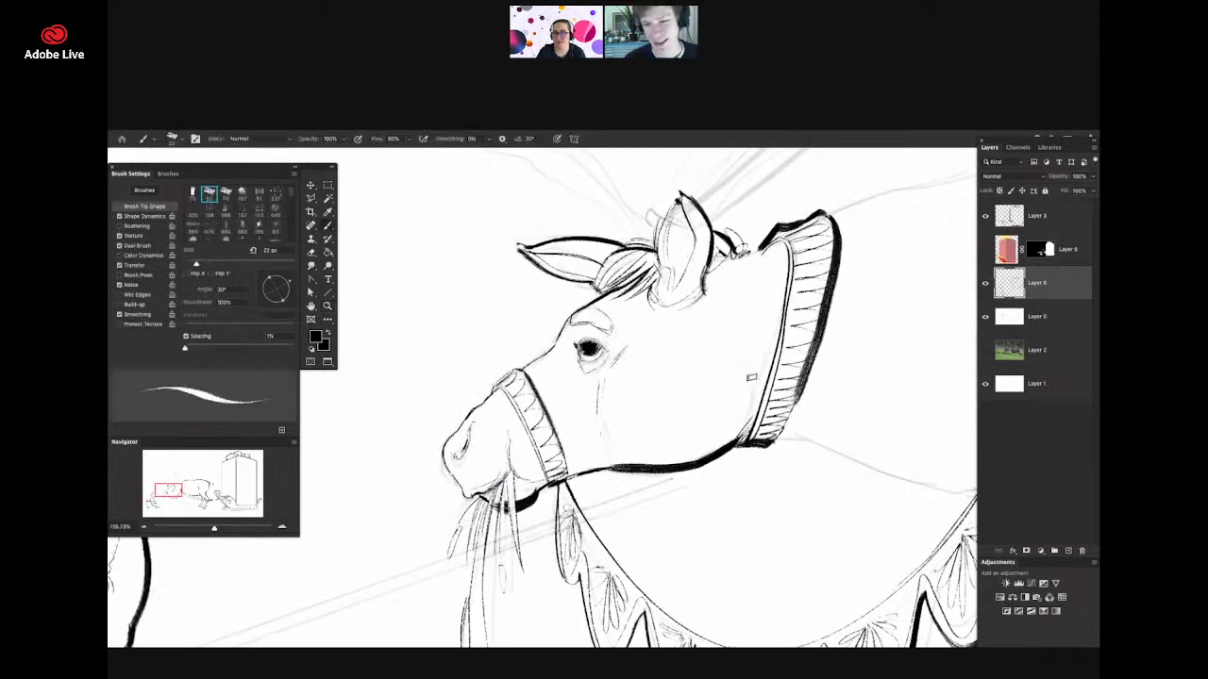
drag(758, 357, 745, 425)
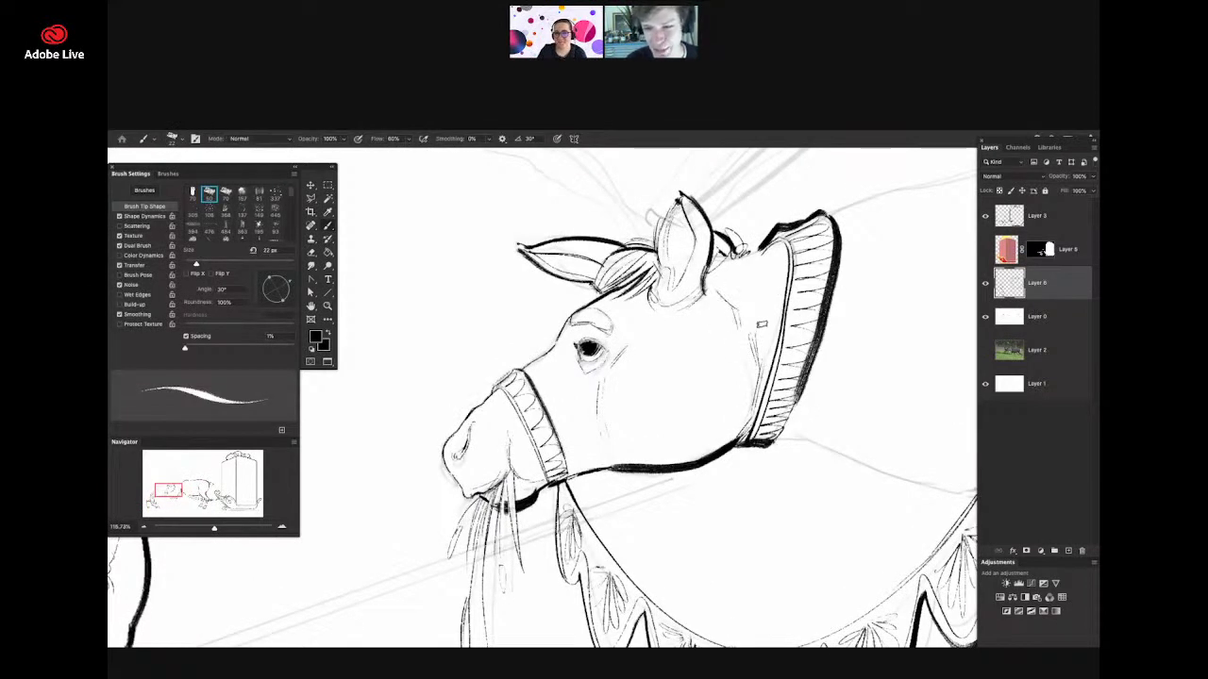
drag(719, 264, 758, 254)
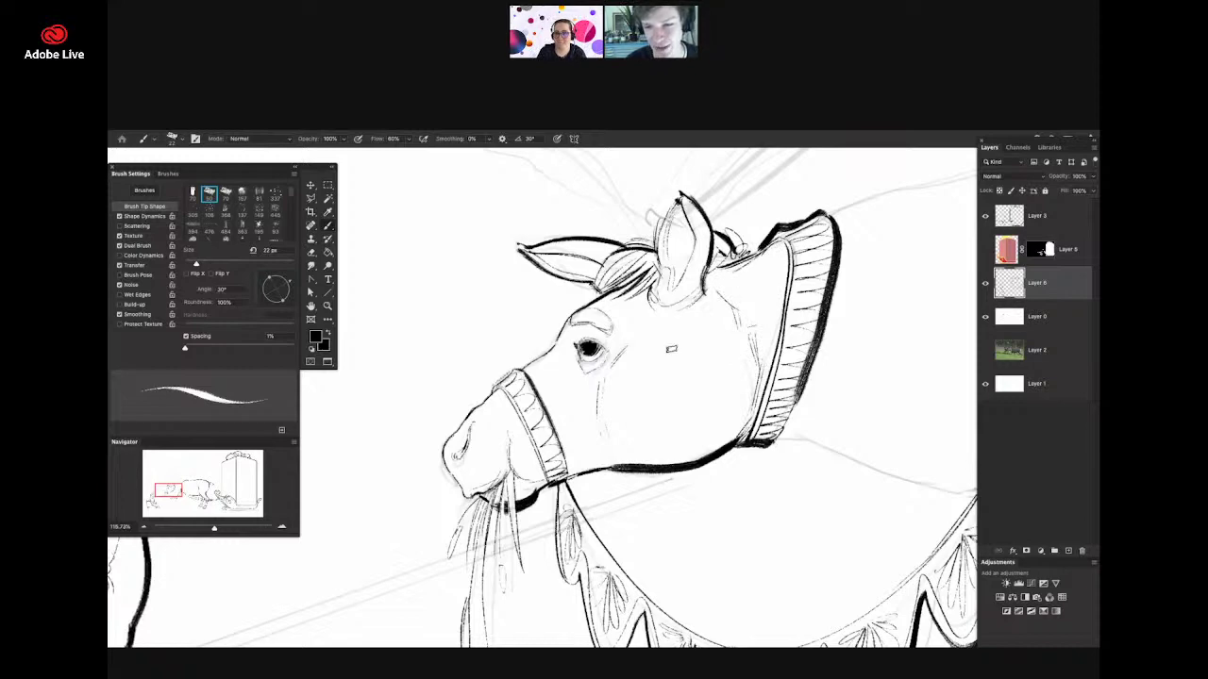
drag(638, 438, 557, 440)
mouse_move(684, 338)
mouse_down()
mouse_move(757, 339)
mouse_move(740, 306)
mouse_up()
drag(707, 371, 643, 400)
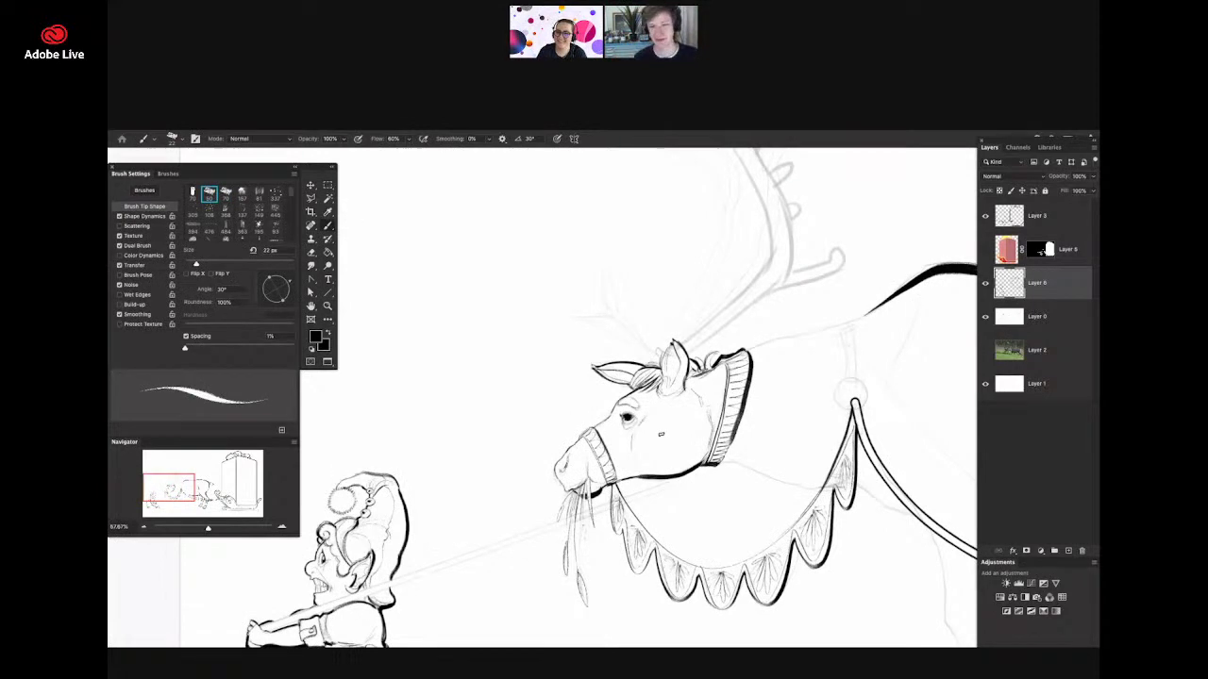
- Draw a thick ring hanging from the lower end of the reindeer's collar under the jaw
drag(685, 481, 781, 479)
drag(700, 450, 748, 446)
mouse_move(740, 446)
mouse_down()
mouse_move(722, 485)
mouse_move(737, 469)
mouse_move(708, 461)
mouse_up()
mouse_move(770, 427)
mouse_down()
mouse_move(649, 430)
mouse_move(857, 432)
mouse_up()
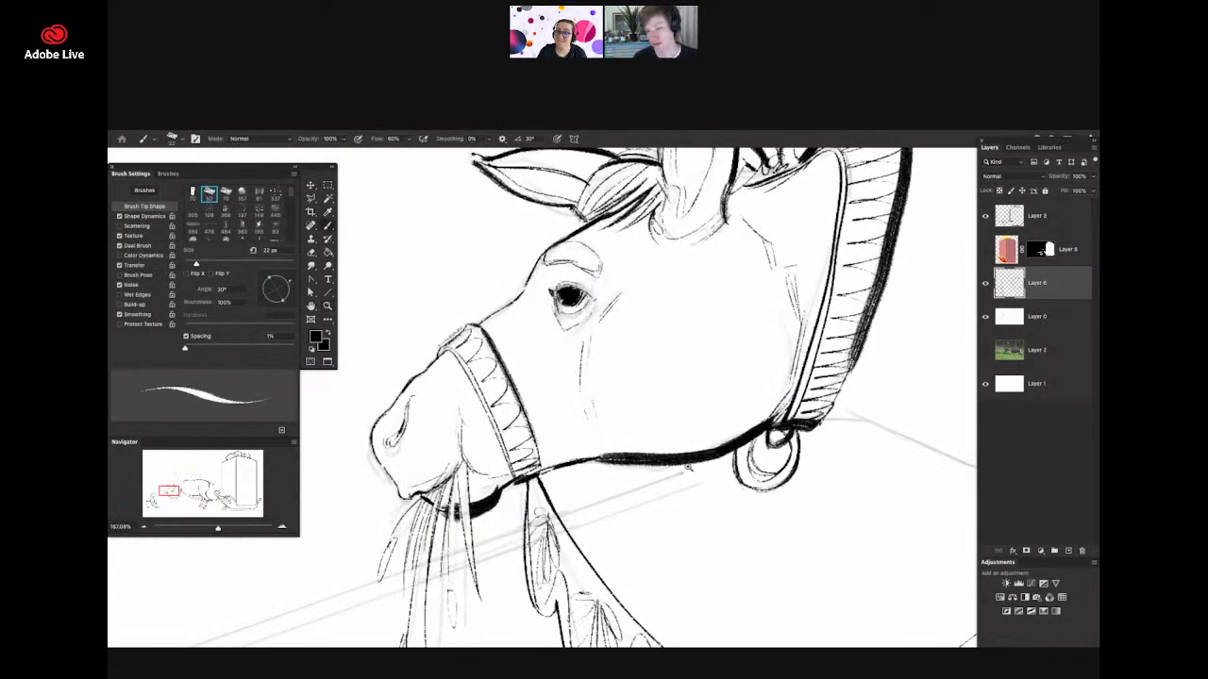
- Add a new layer and draw two long parallel horizontal rope lines from behind the elf's neck across the rein's scallops
mouse_move(751, 368)
mouse_down()
mouse_move(711, 371)
mouse_move(609, 469)
mouse_move(613, 486)
mouse_up()
key(z)
click(1068, 550)
mouse_move(567, 443)
mouse_down()
mouse_move(707, 463)
mouse_move(750, 503)
mouse_move(694, 510)
mouse_move(755, 510)
mouse_up()
drag(462, 488, 472, 506)
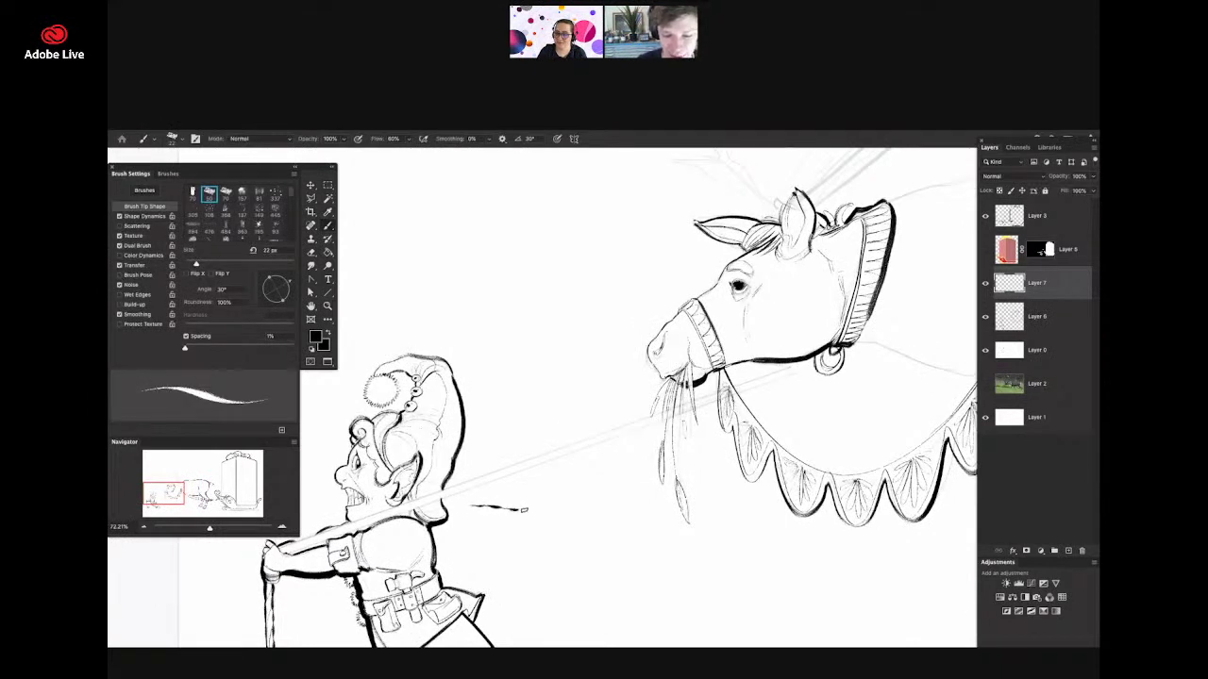
key(ctrl+z)
drag(491, 495, 515, 495)
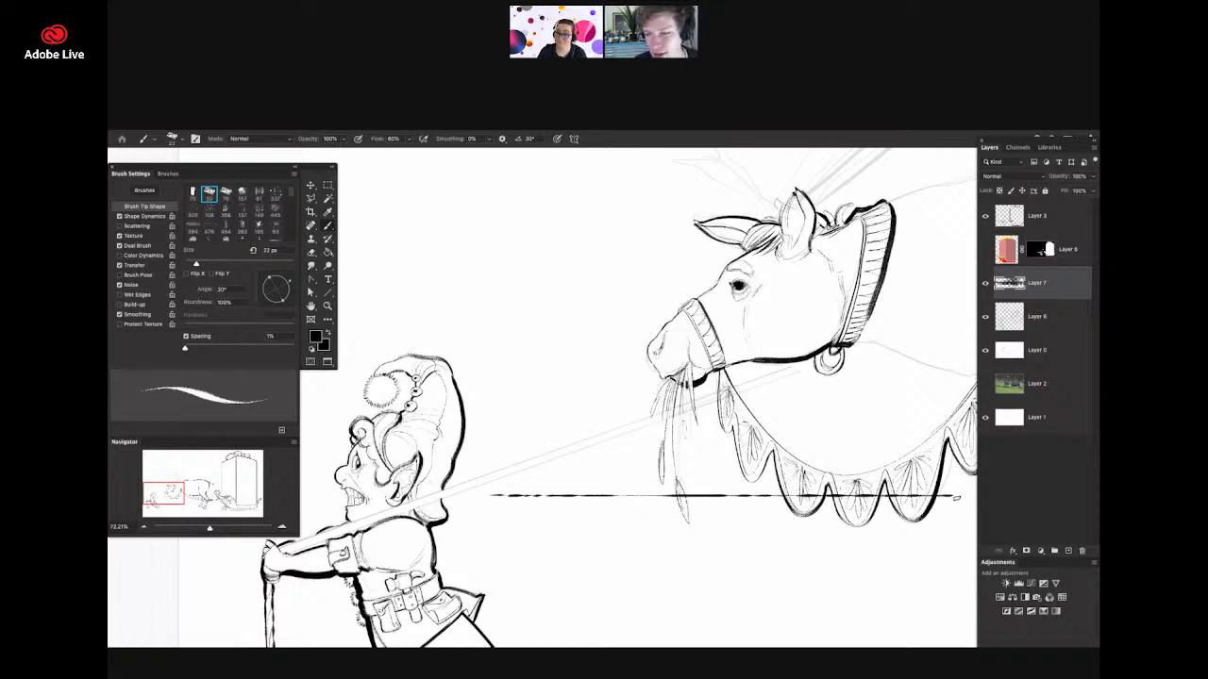
drag(956, 498, 962, 498)
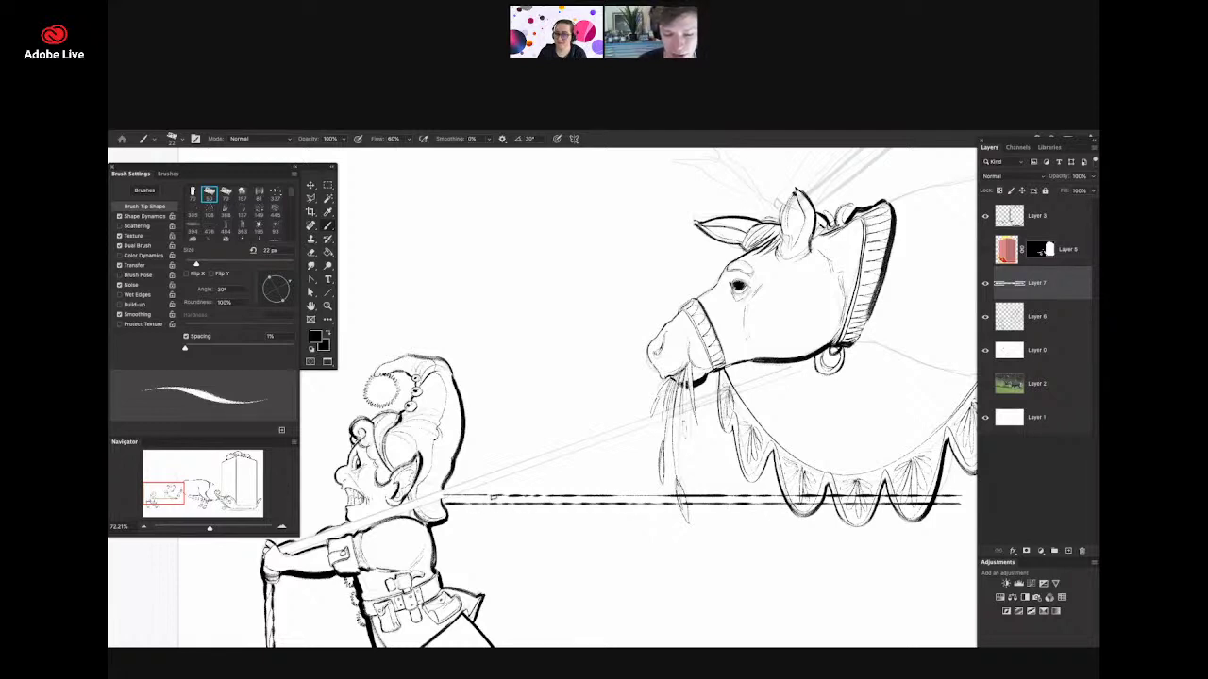
key(z)
drag(580, 503, 784, 530)
scroll(782, 531, up, 4)
key(b)
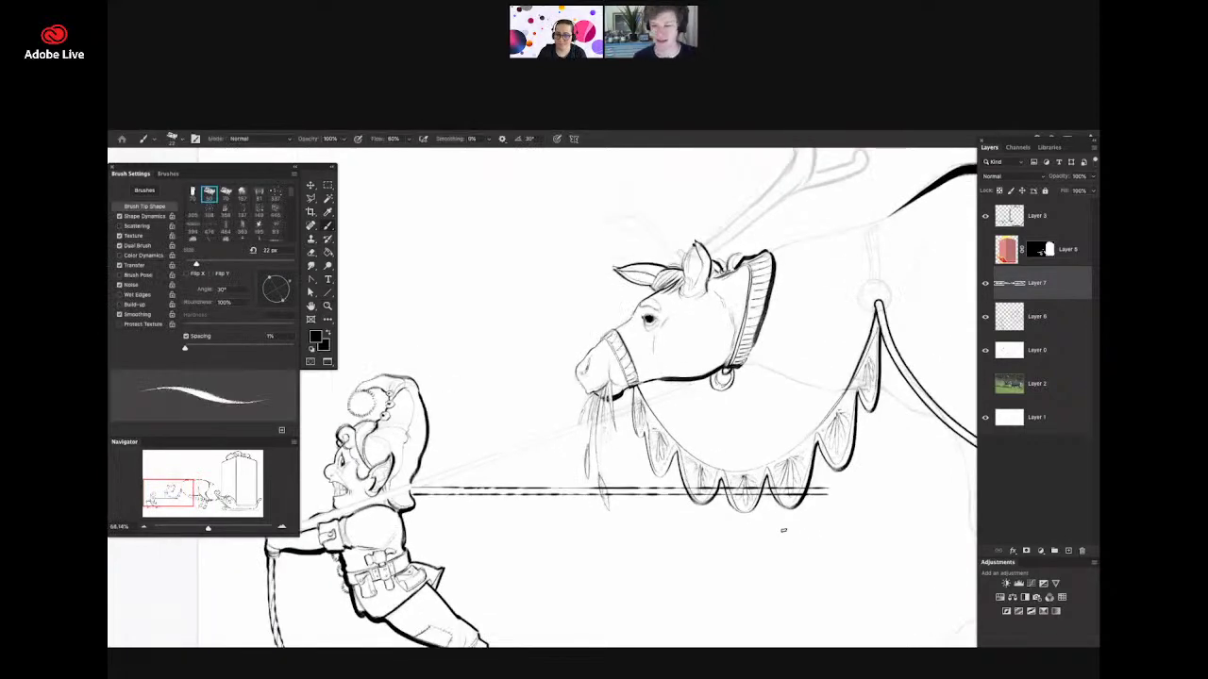
key(z)
scroll(551, 496, down, 3)
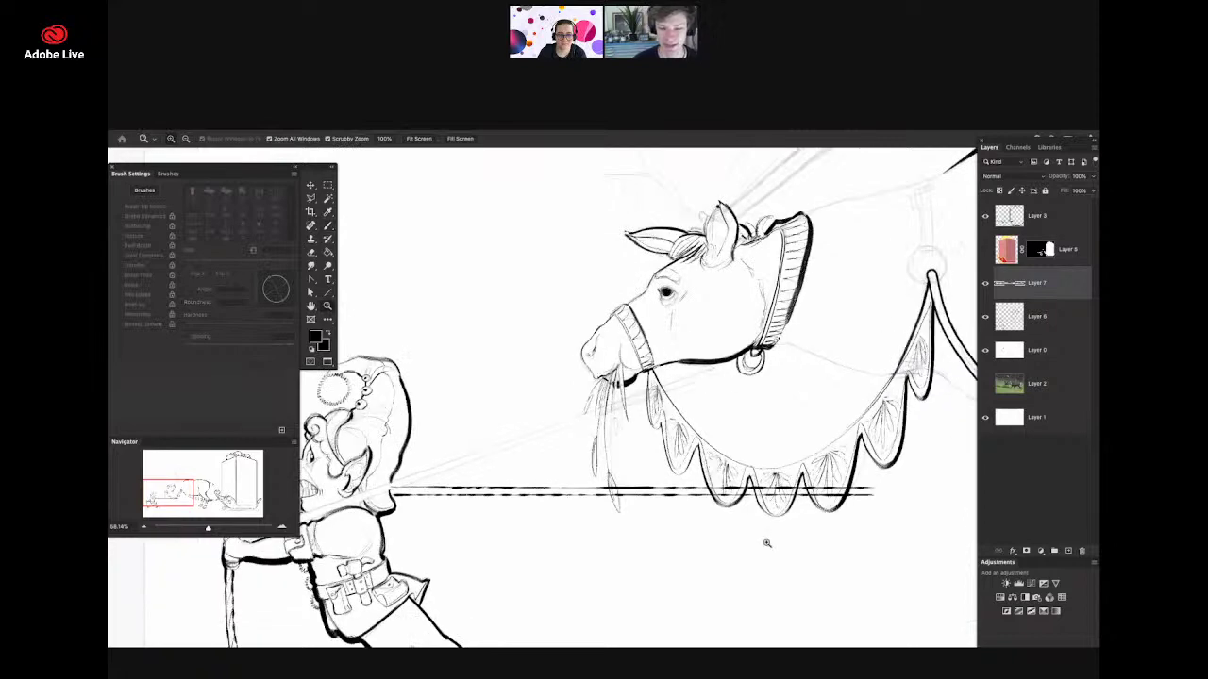
key(b)
key(z)
drag(568, 525, 625, 525)
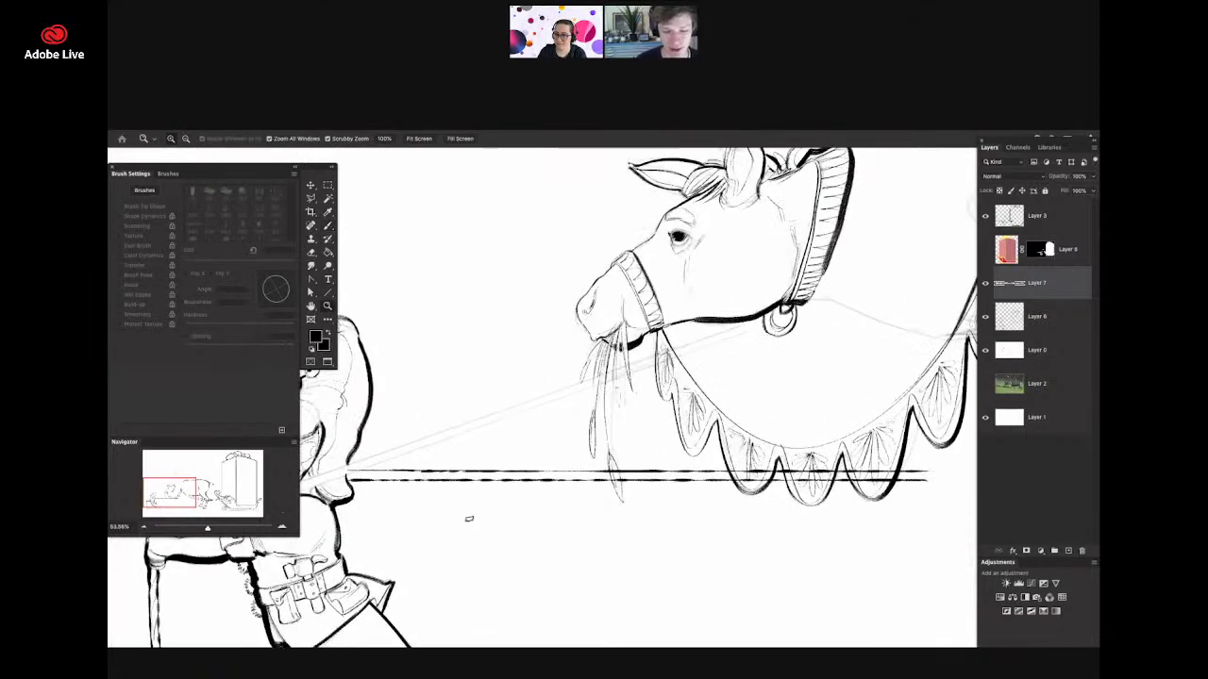
key(b)
drag(364, 513, 877, 515)
key(ctrl+z)
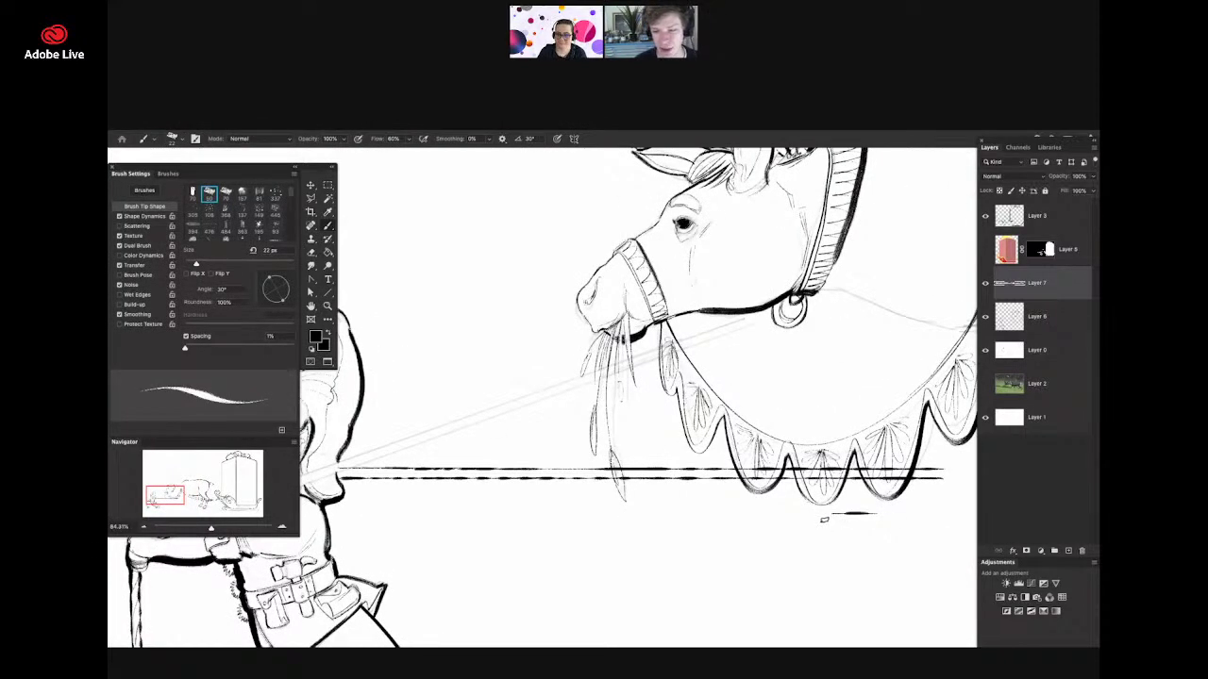
drag(739, 515, 509, 515)
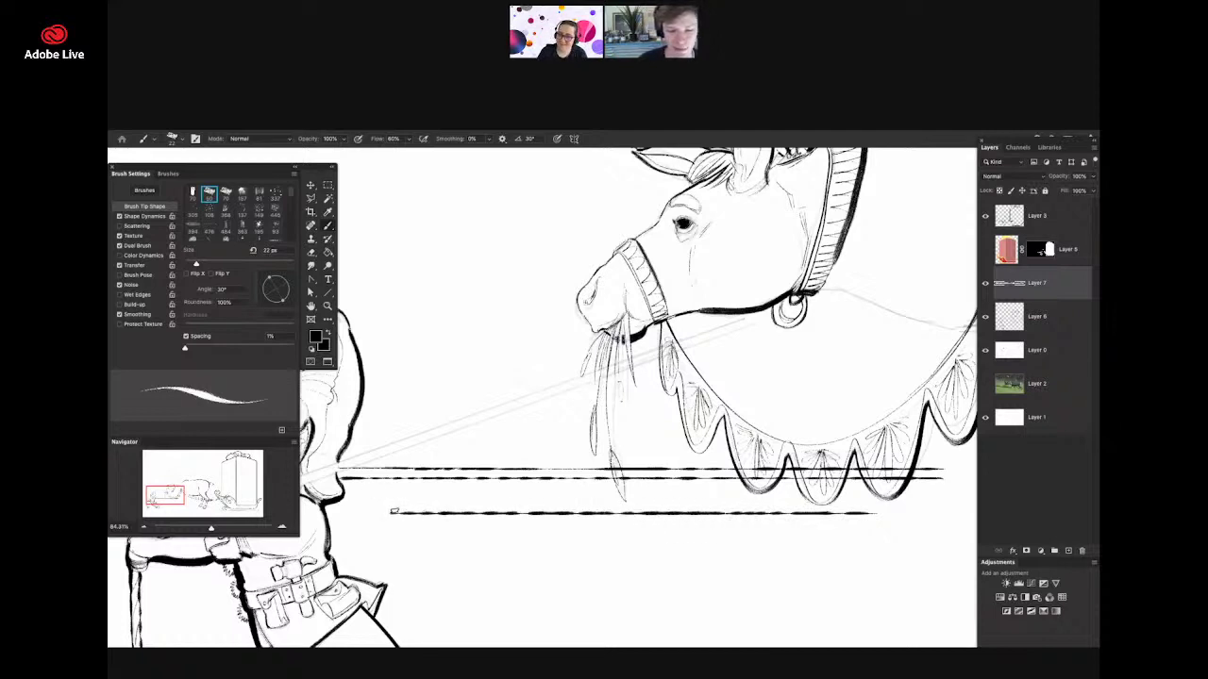
drag(394, 511, 358, 517)
key(ctrl+z)
- Rotate, move and shorten the two parallel rope lines so they slope from the elf's shoulder up to the reindeer's collar ring
key(z)
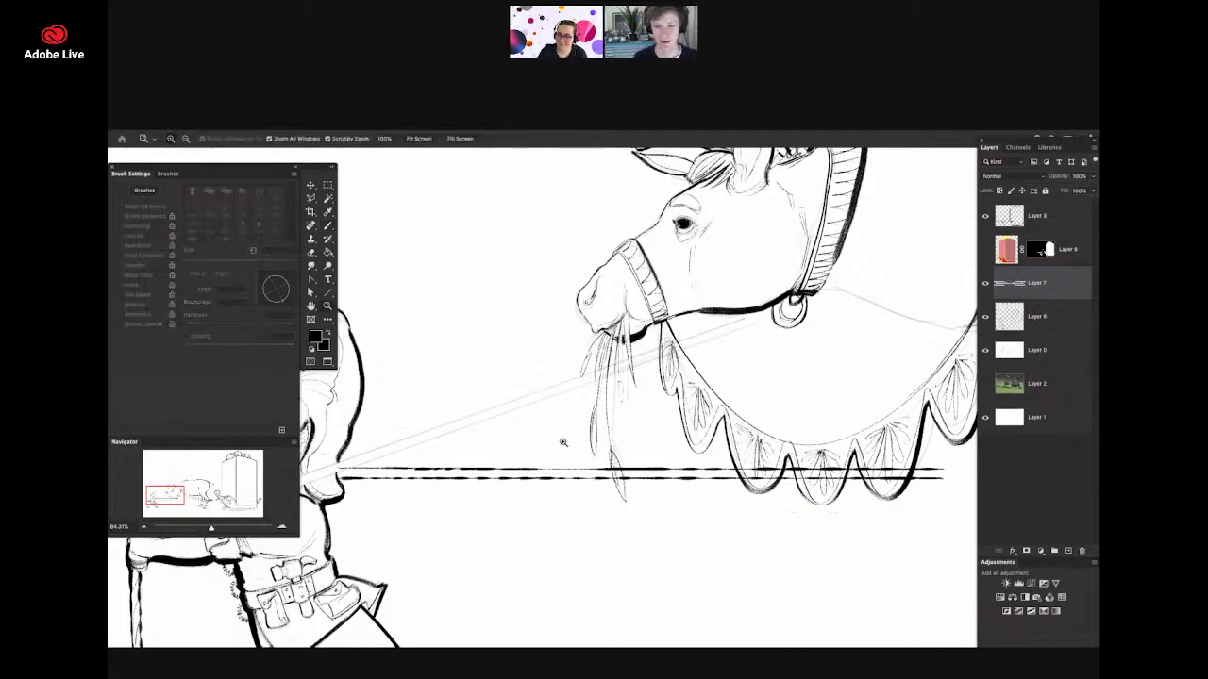
drag(563, 442, 523, 443)
drag(641, 456, 622, 490)
key(v)
key(z)
drag(585, 447, 655, 447)
key(ctrl+t)
drag(918, 481, 853, 360)
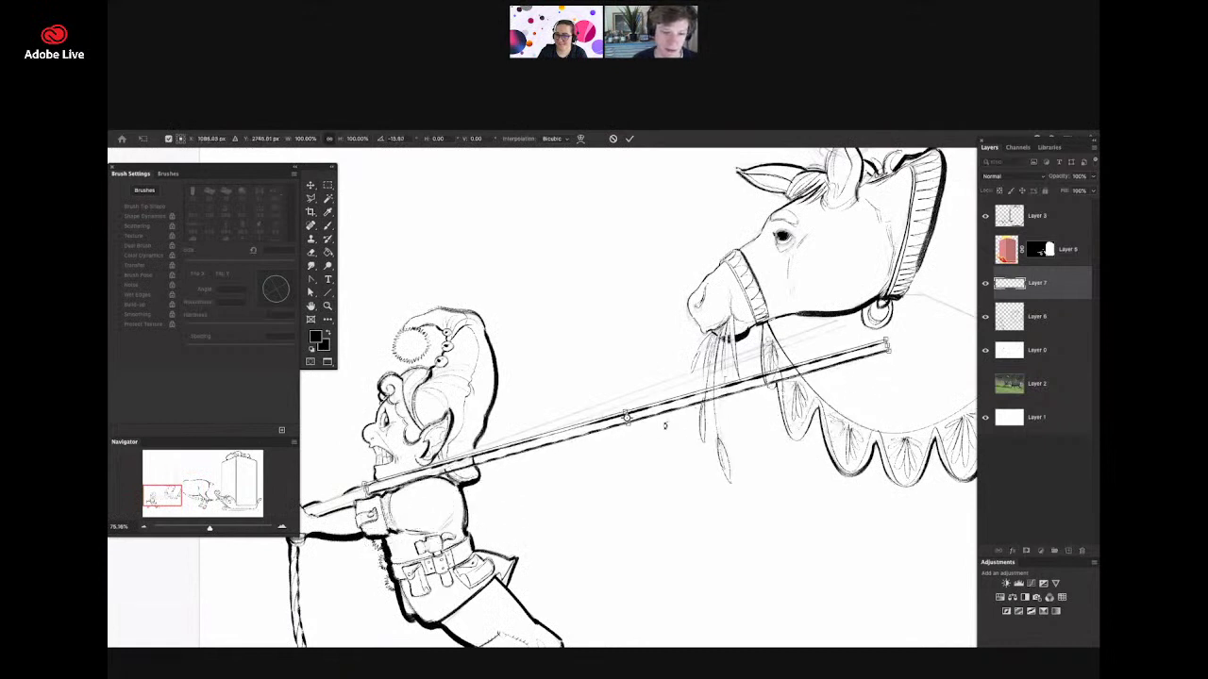
drag(626, 420, 377, 483)
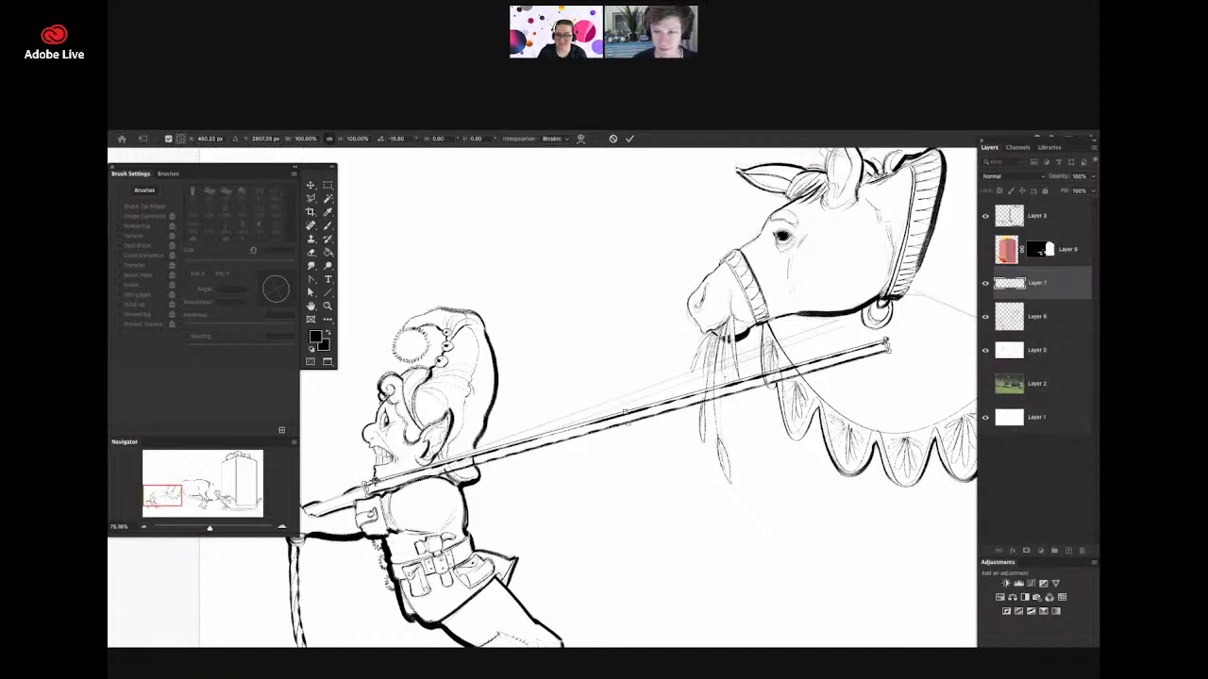
drag(892, 337, 861, 311)
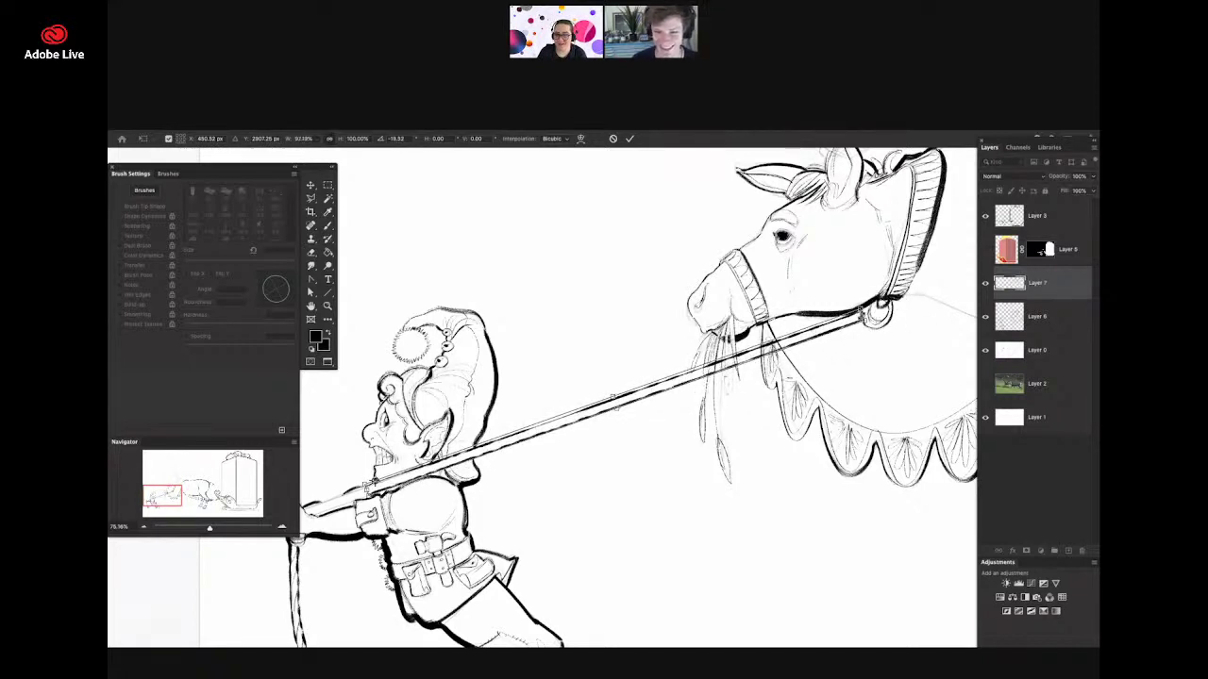
key(Return)
- Extend the rope lines along the elf's forearm to meet the gripping hand
drag(762, 338, 651, 373)
drag(532, 438, 608, 442)
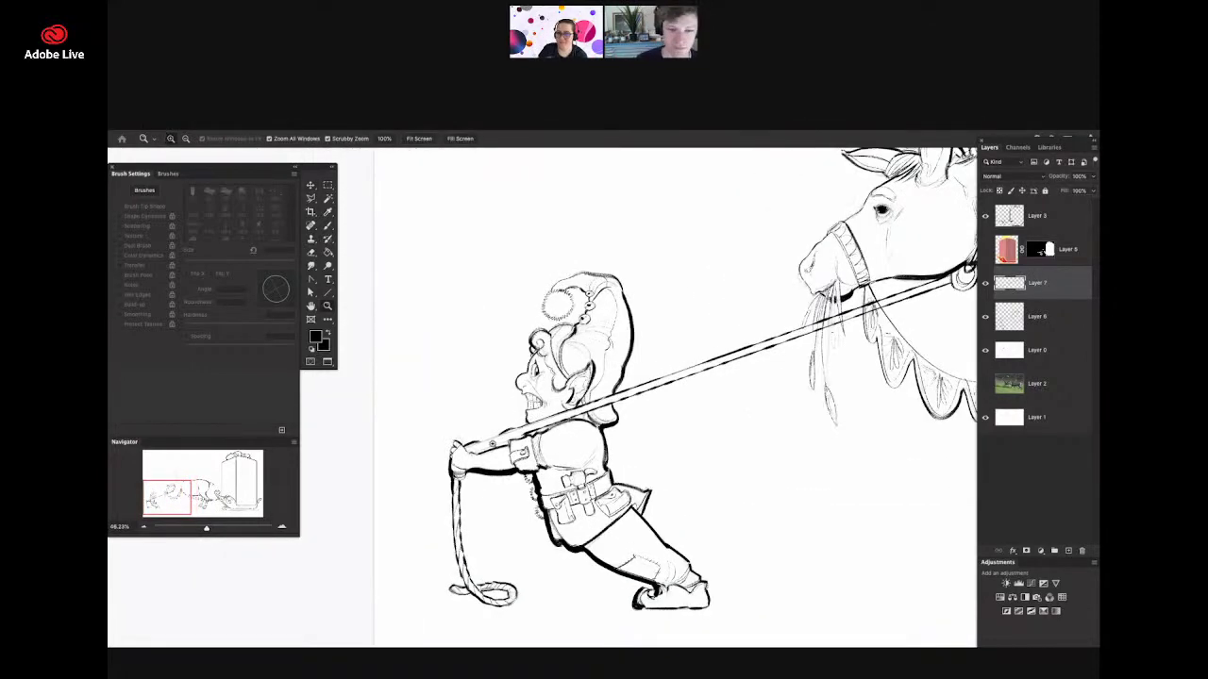
drag(494, 443, 536, 441)
key(b)
scroll(477, 453, up, 2)
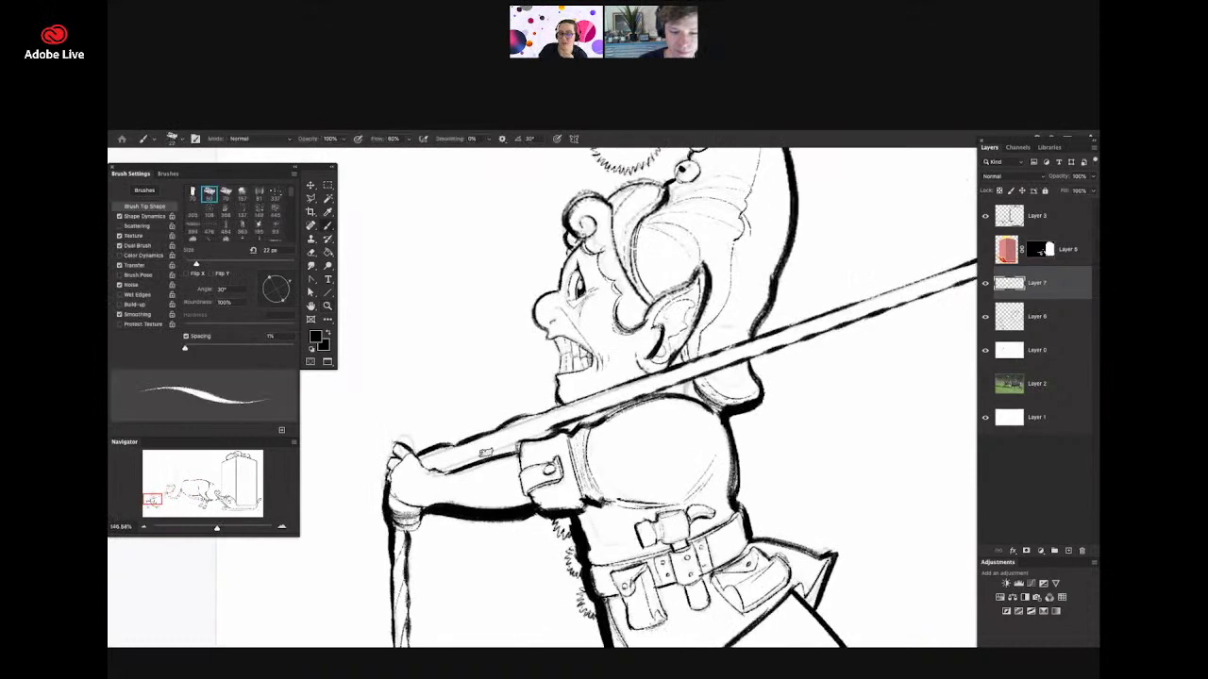
drag(430, 472, 312, 473)
drag(649, 394, 674, 395)
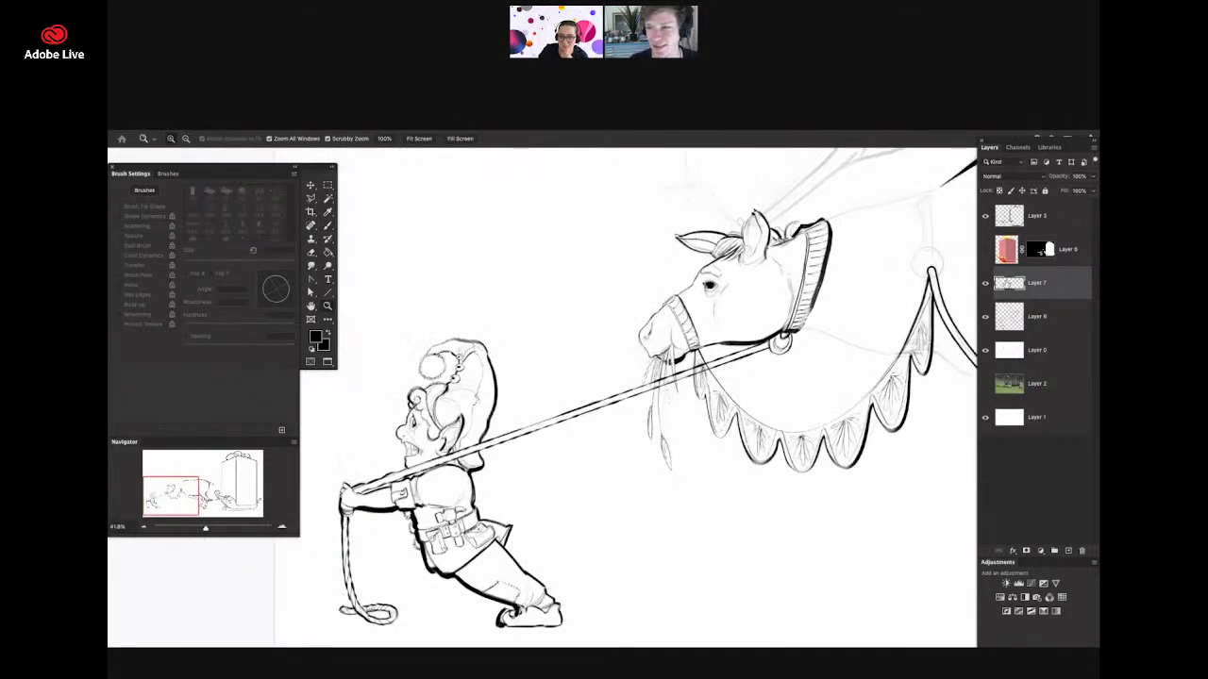
- On the layer below the rope, erase the reindeer and strand lines that cross the rope near the collar ring and mouth
click(1010, 313)
key(e)
drag(733, 348, 766, 347)
mouse_move(693, 378)
mouse_down()
mouse_move(606, 421)
mouse_move(668, 423)
mouse_up()
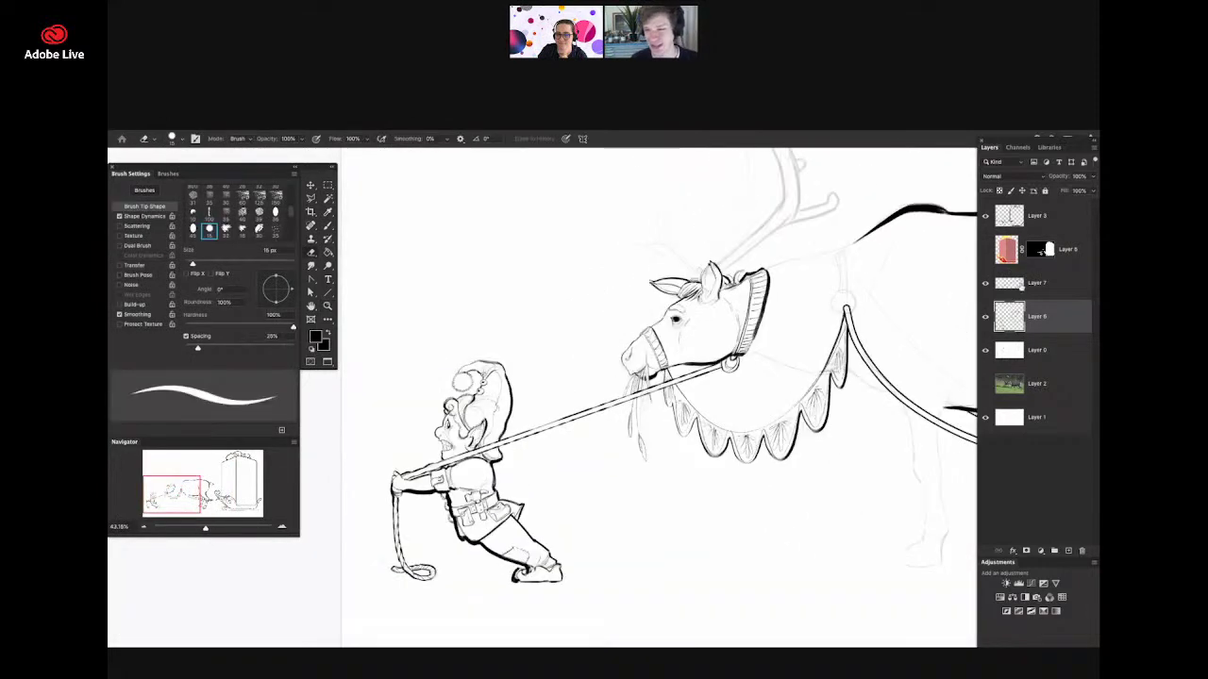
- Check the rope layer by toggling its visibility and merge it into the layer below
click(984, 284)
click(984, 285)
click(1020, 285)
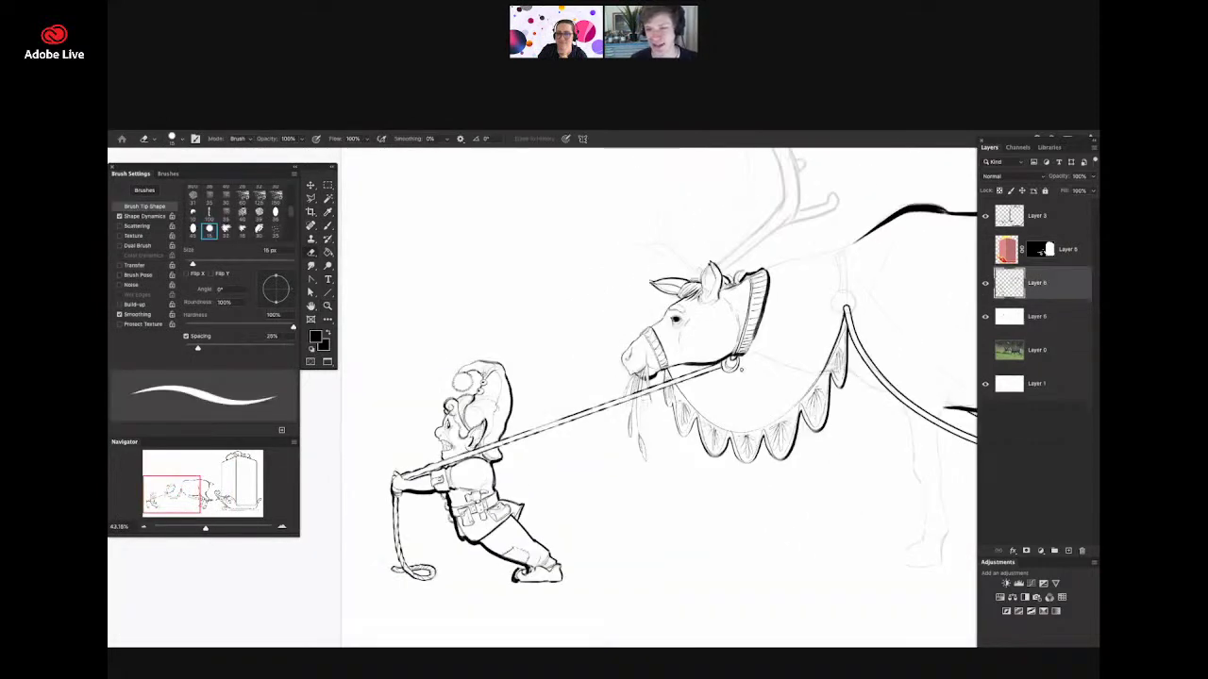
key(ctrl+e)
- Ink the underside of the reindeer's neck from the base of the collar across to the decorated rein
key(ctrl+space)
drag(783, 318, 798, 370)
key(b)
key(ctrl+space)
drag(672, 365, 840, 407)
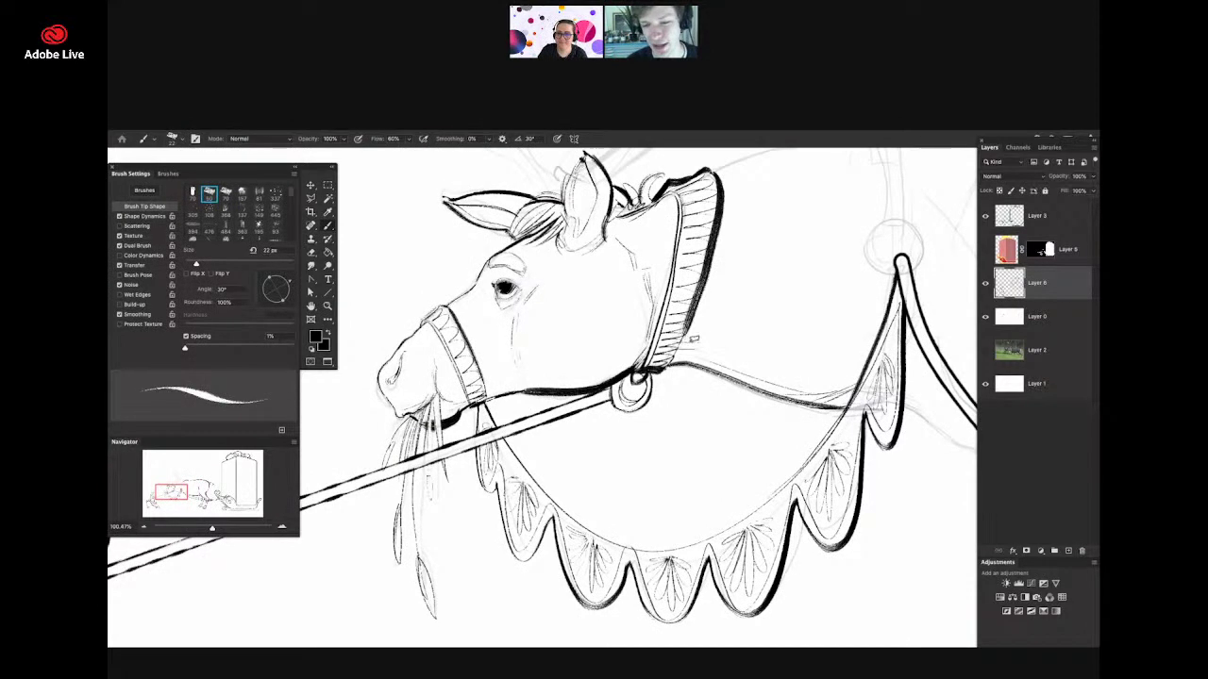
- Draw a double-outlined ring at the top of the rein and a tapered strap rising from it to the reindeer's back
key(ctrl+space)
mouse_move(806, 308)
mouse_down()
mouse_move(734, 362)
mouse_move(754, 440)
mouse_move(778, 444)
mouse_move(720, 445)
mouse_up()
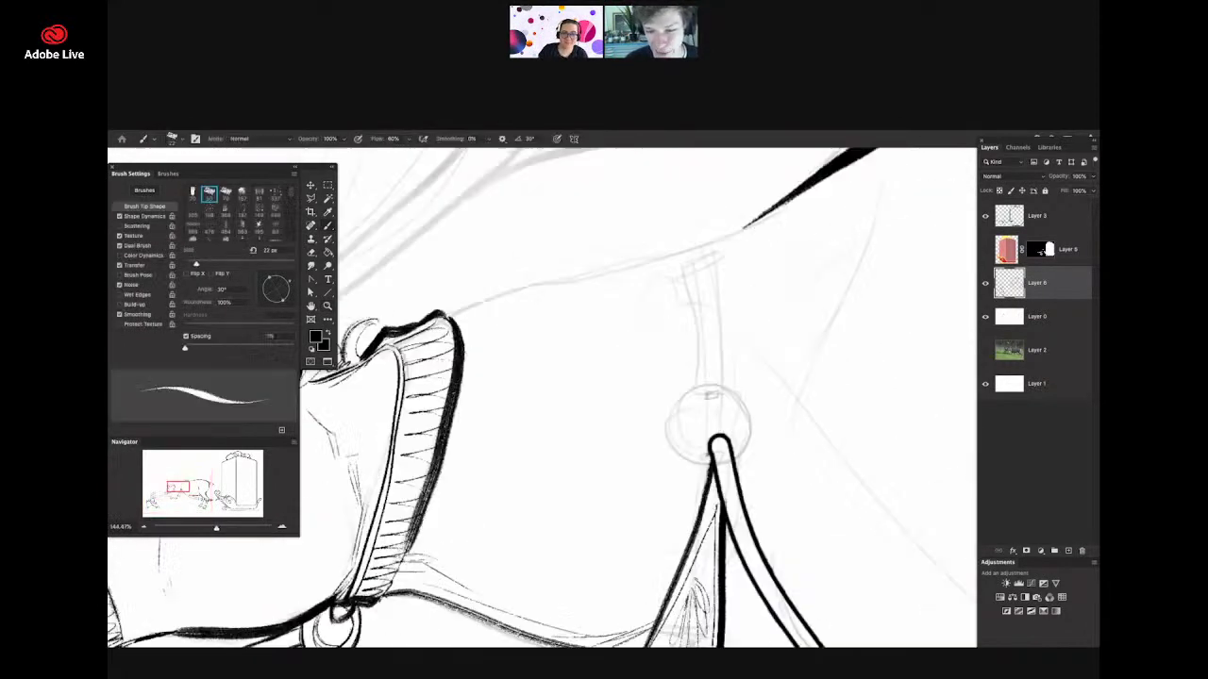
mouse_move(698, 400)
mouse_down()
mouse_move(713, 395)
mouse_move(753, 428)
mouse_move(696, 381)
mouse_move(660, 250)
mouse_move(722, 234)
mouse_move(727, 372)
mouse_move(678, 250)
mouse_up()
key(e)
key(b)
drag(711, 363, 689, 243)
drag(721, 368, 708, 235)
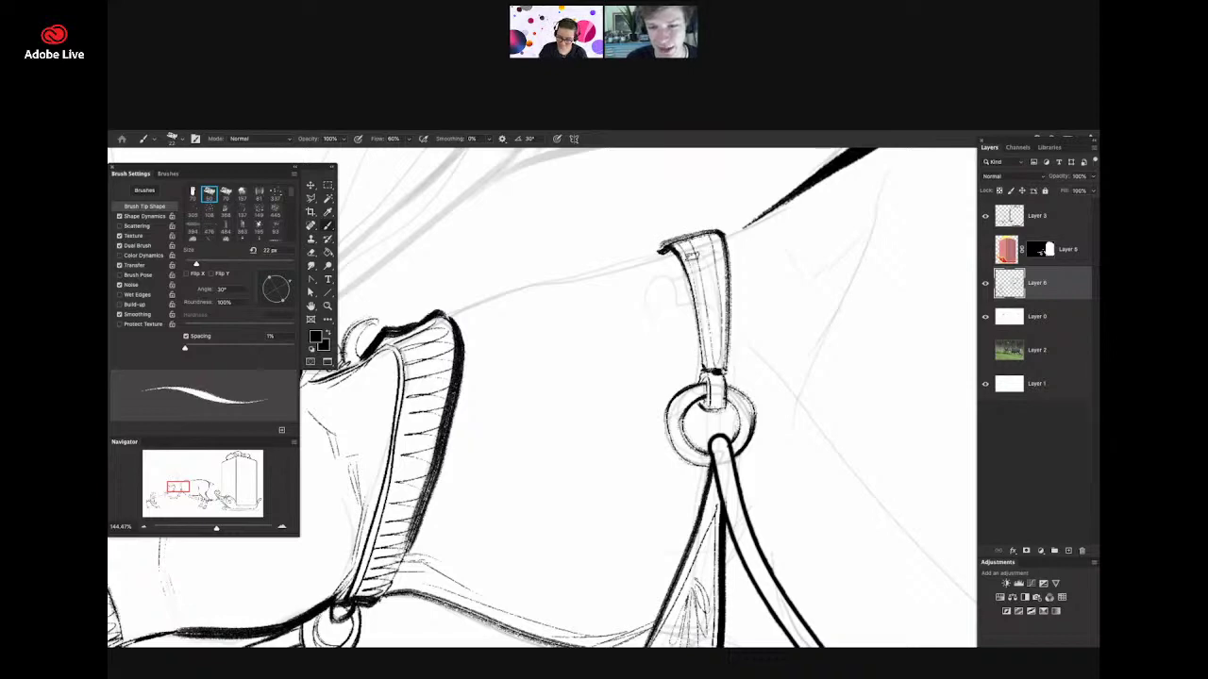
- Ink the top line of the neck from the collar to the strap and join it to the back line
key(z)
mouse_move(752, 307)
mouse_down()
mouse_move(611, 294)
mouse_move(461, 385)
mouse_move(641, 325)
mouse_move(727, 316)
mouse_up()
mouse_move(475, 382)
mouse_down()
mouse_move(758, 299)
mouse_move(478, 383)
mouse_move(510, 370)
mouse_move(481, 397)
mouse_move(415, 394)
mouse_up()
key(z)
mouse_move(694, 322)
mouse_down()
mouse_move(726, 319)
mouse_move(764, 407)
mouse_move(725, 429)
mouse_move(818, 502)
mouse_move(712, 395)
mouse_move(450, 378)
mouse_move(639, 461)
mouse_up()
- Outline the scalloped rein with a polygonal lasso selection and copy it to a new layer
key(z)
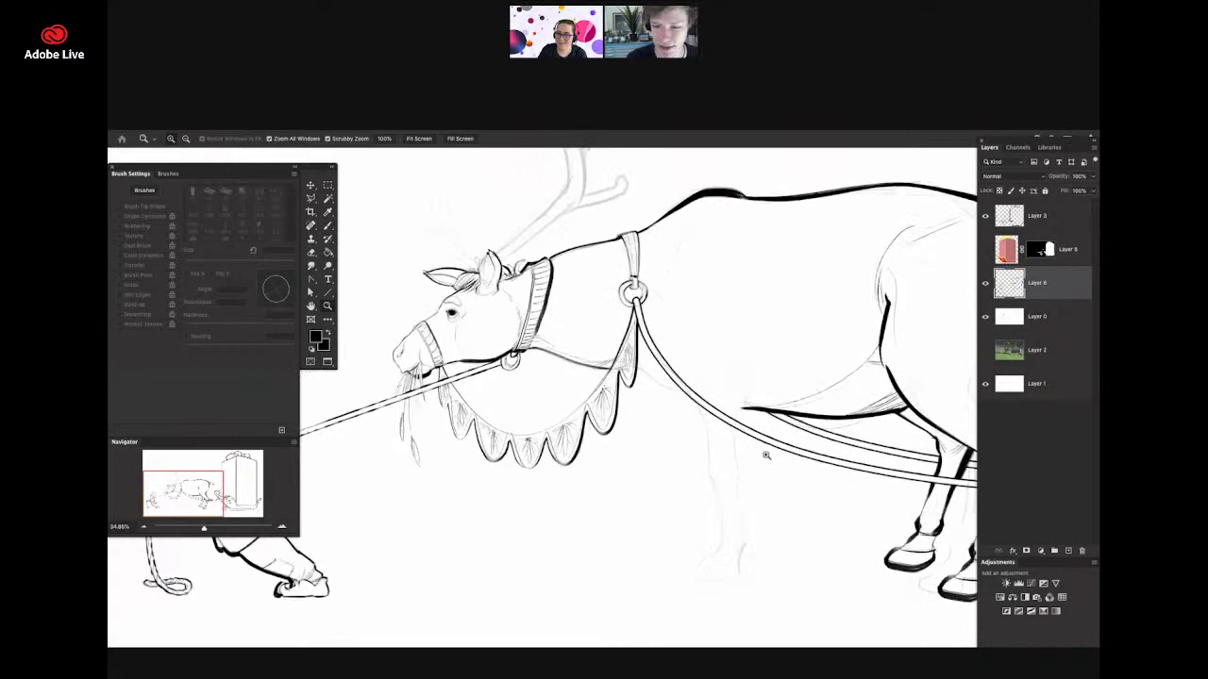
drag(766, 456, 831, 283)
key(z)
key(l)
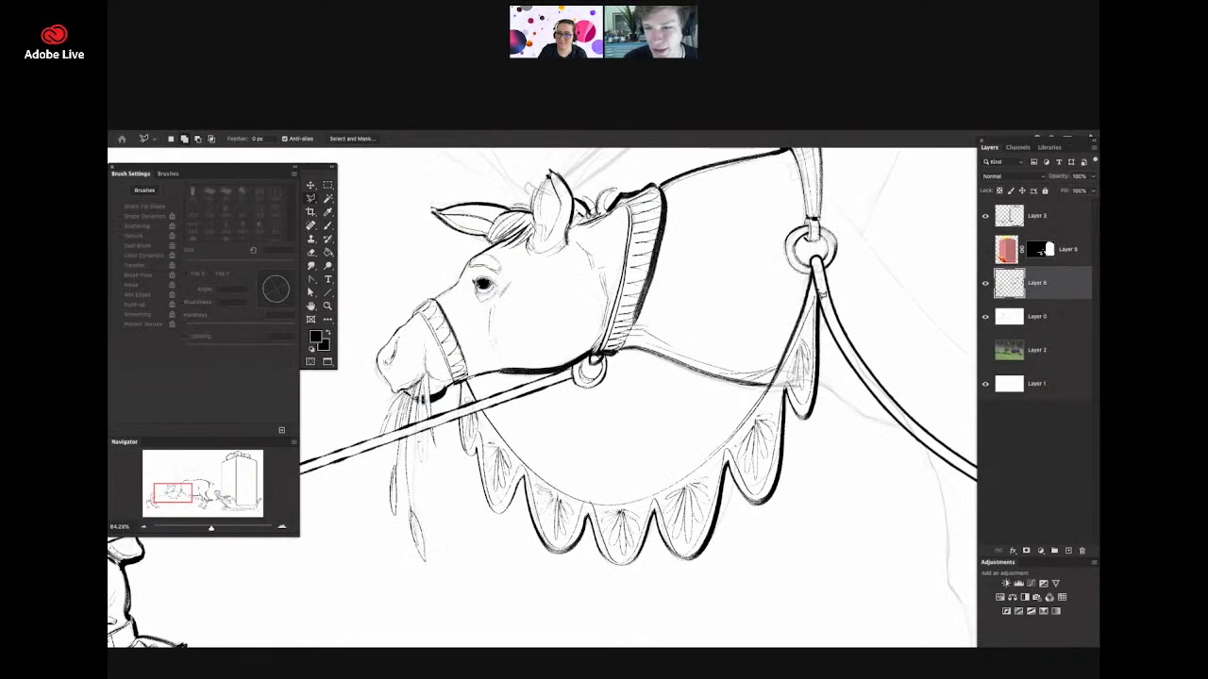
mouse_move(832, 345)
mouse_down()
mouse_move(823, 480)
mouse_move(590, 604)
mouse_move(460, 491)
mouse_move(457, 423)
mouse_move(500, 411)
mouse_up()
mouse_move(562, 444)
mouse_down()
mouse_move(722, 417)
mouse_move(783, 364)
mouse_up()
drag(789, 295, 789, 295)
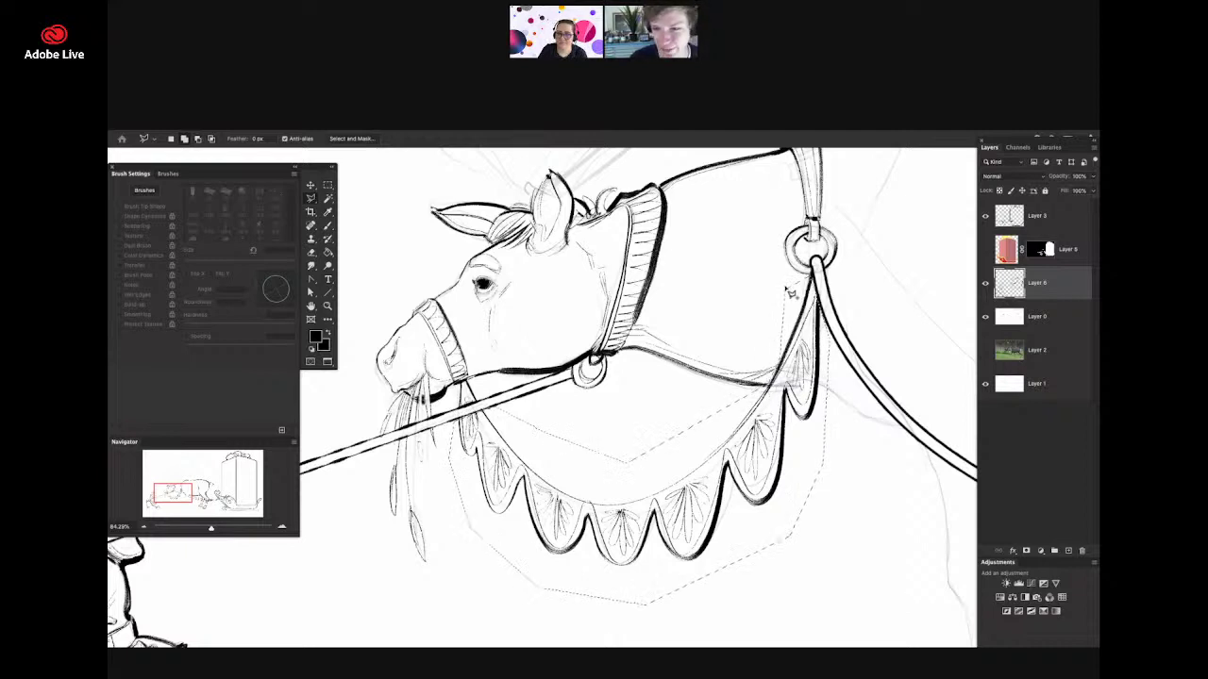
key(ctrl+j)
- Move the copied scallops up and scale them down to form a smaller inner row above the original
key(v)
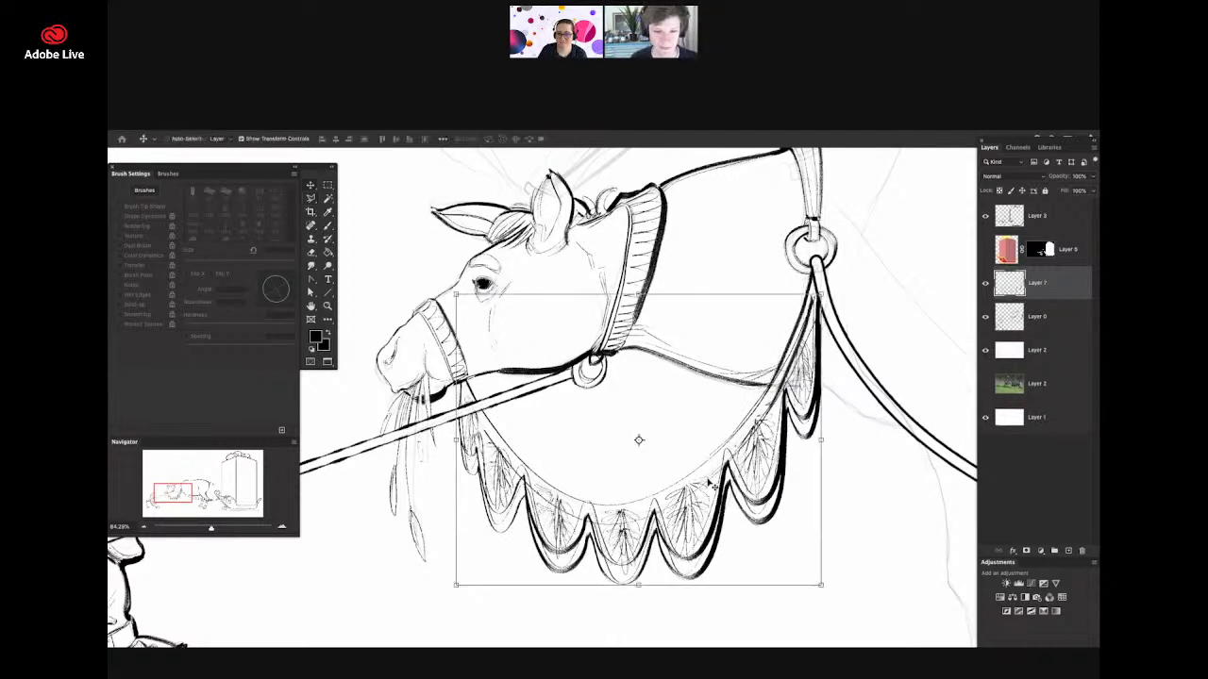
mouse_move(709, 441)
mouse_down()
mouse_move(717, 371)
mouse_move(576, 365)
mouse_up()
drag(647, 296, 679, 343)
drag(645, 410, 649, 420)
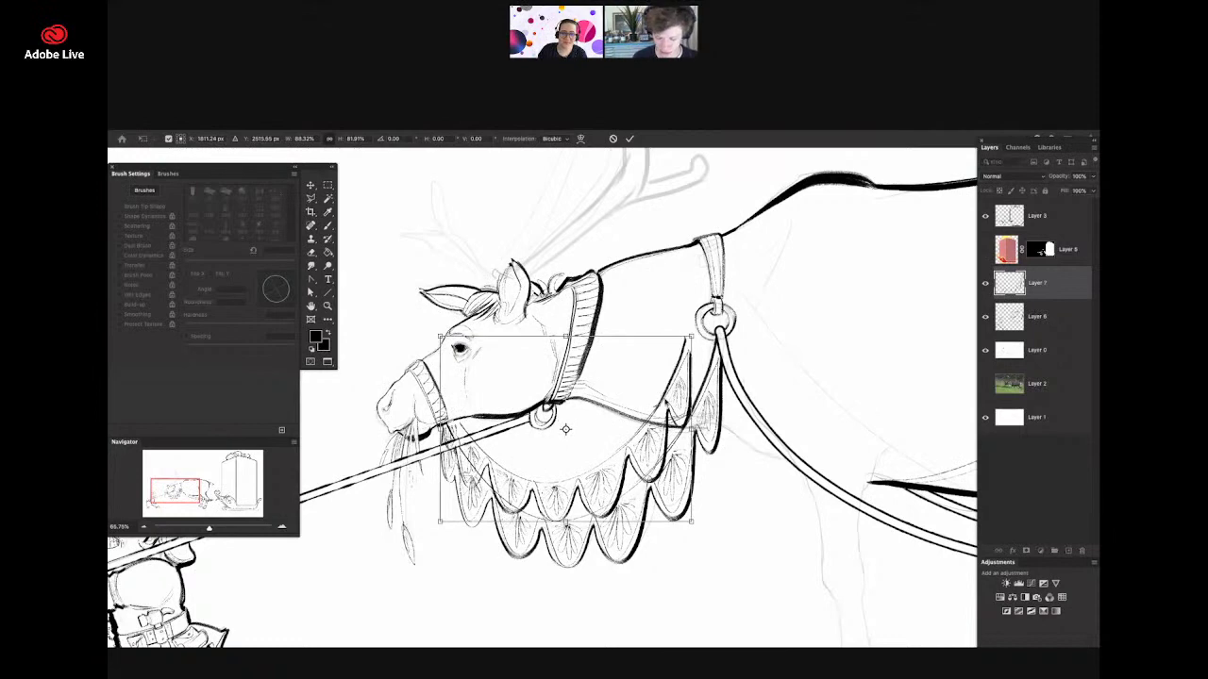
key(Return)
- Erase the inner scallop row's lines where they overlap the outer row on the side nearest the strap ring
key(z)
mouse_move(689, 382)
mouse_down()
mouse_move(758, 310)
mouse_move(764, 243)
mouse_up()
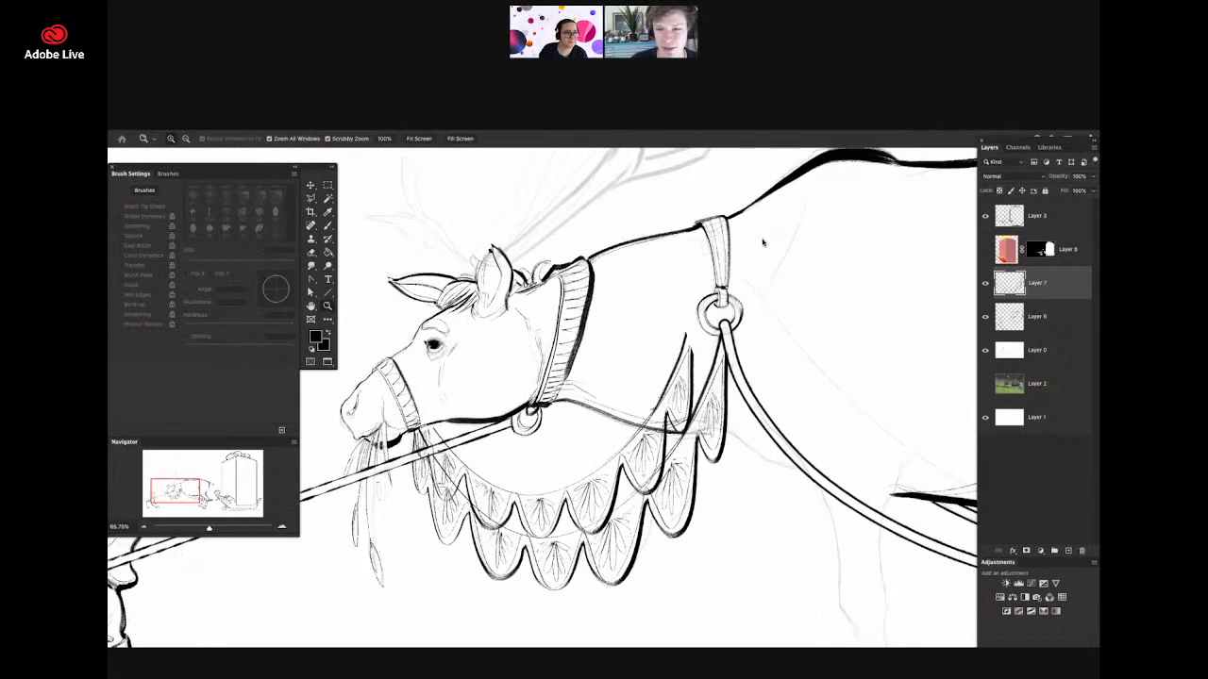
key(b)
scroll(675, 377, up, 1)
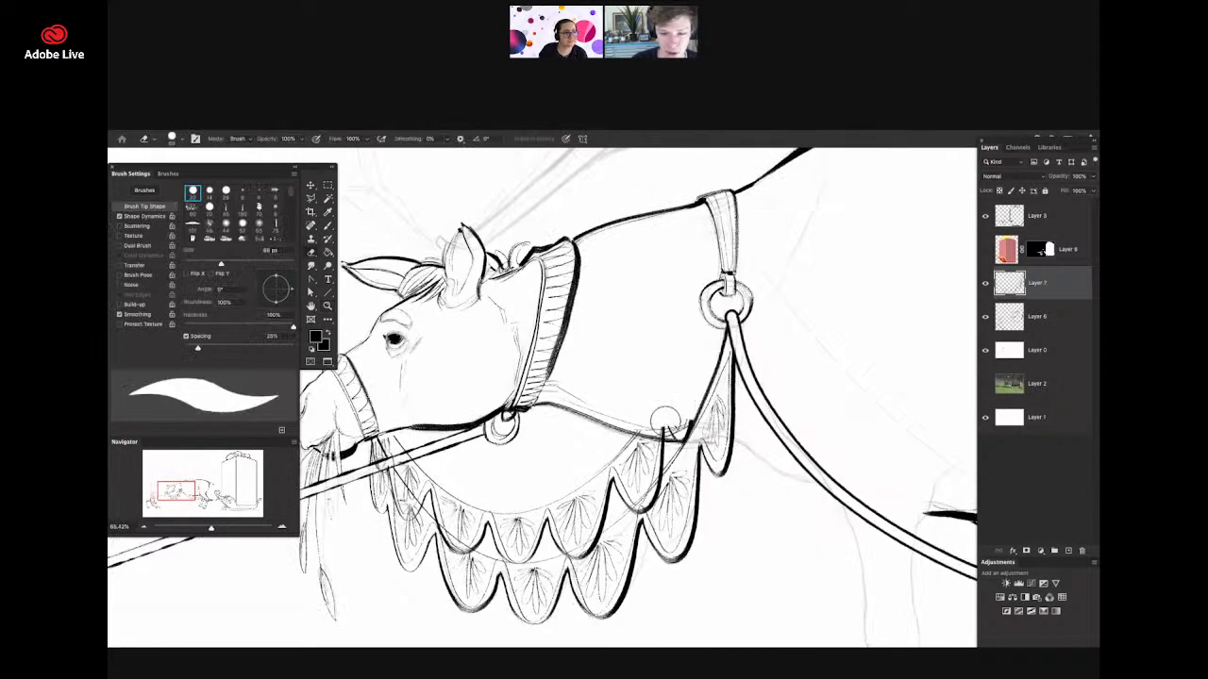
drag(671, 421, 690, 428)
drag(655, 503, 671, 480)
key(z)
mouse_move(649, 507)
mouse_down()
mouse_move(489, 497)
mouse_move(641, 521)
mouse_up()
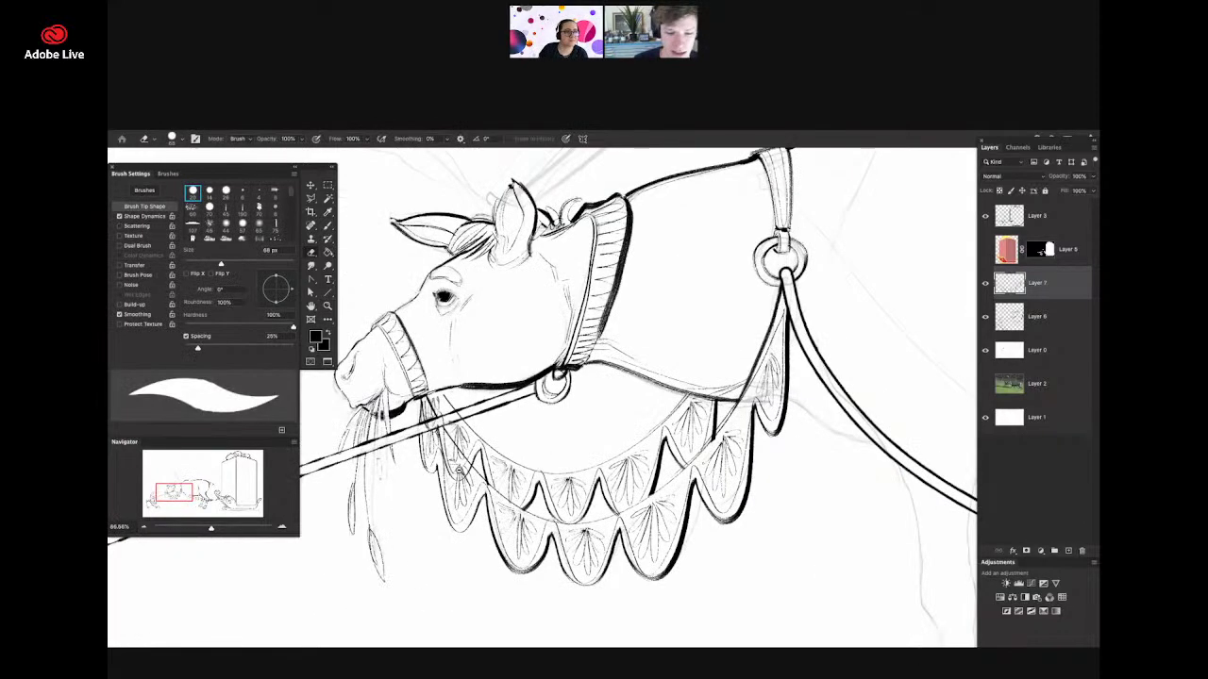
- Erase the inner row's overlapping lines at the end nearest the reindeer's mouth and the rope
scroll(456, 458, up, 2)
drag(421, 401, 424, 406)
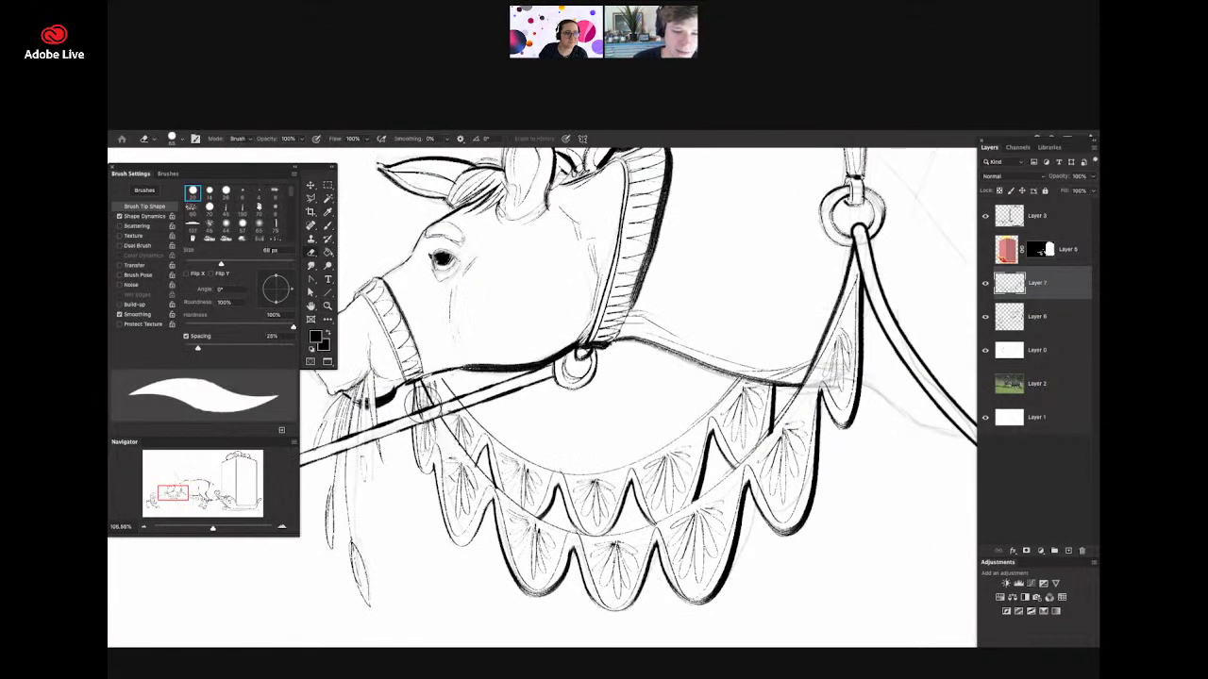
drag(595, 427, 540, 426)
scroll(490, 413, down, 3)
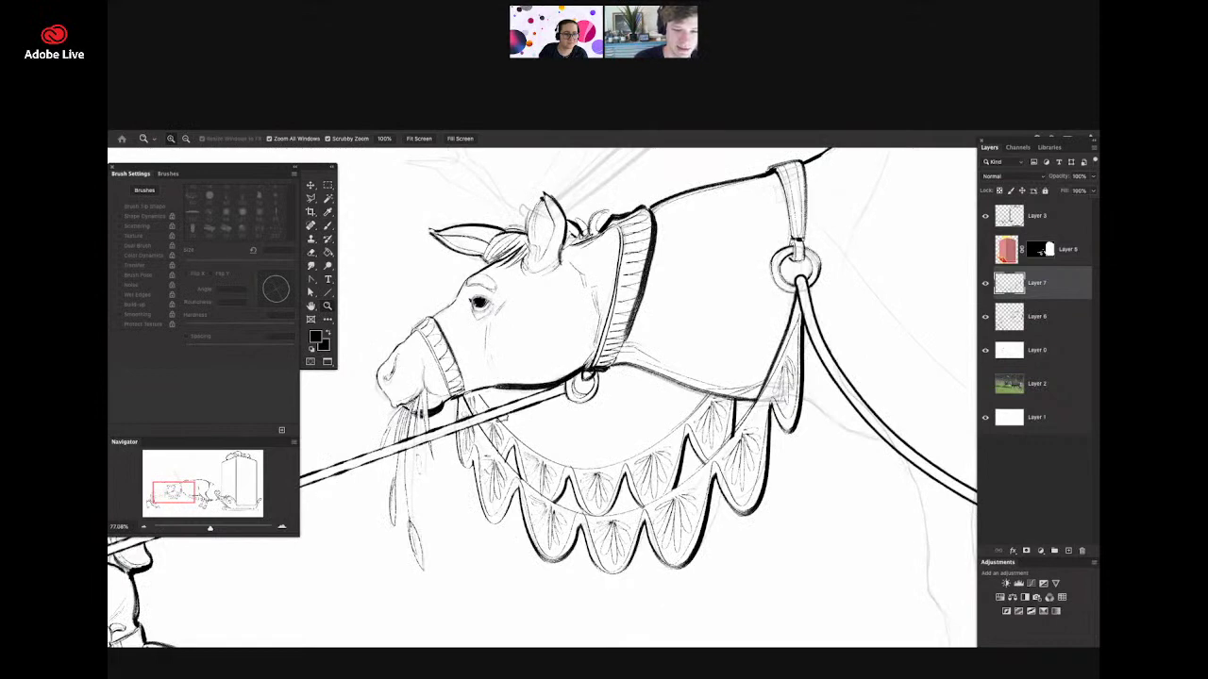
scroll(502, 418, up, 2)
mouse_move(563, 422)
mouse_down()
mouse_move(597, 434)
mouse_move(434, 415)
mouse_move(668, 453)
mouse_move(634, 453)
mouse_up()
scroll(720, 452, down, 1)
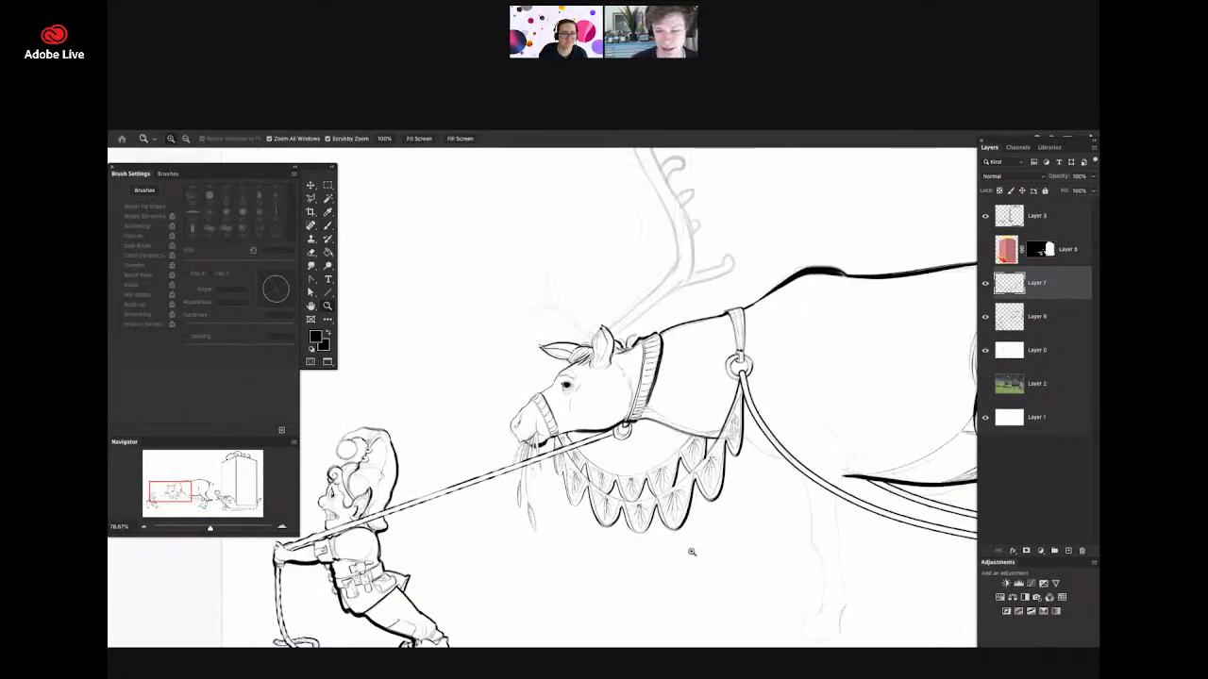
- Draw a scroll ornament below the scallops, with a curved ragged-edged leaf and several curling tendrils
mouse_move(692, 552)
mouse_down()
mouse_move(654, 567)
mouse_move(758, 451)
mouse_move(658, 506)
mouse_move(709, 487)
mouse_move(464, 594)
mouse_move(477, 620)
mouse_move(486, 583)
mouse_move(475, 516)
mouse_move(547, 465)
mouse_move(646, 475)
mouse_move(723, 500)
mouse_up()
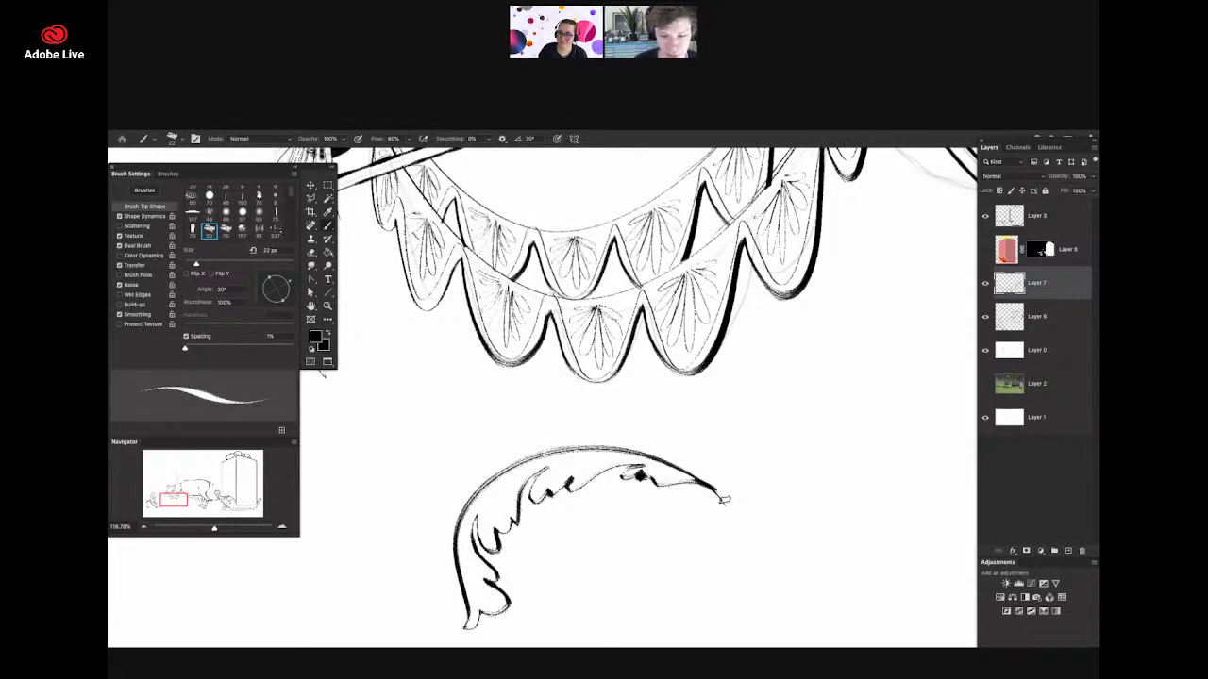
drag(660, 451, 406, 557)
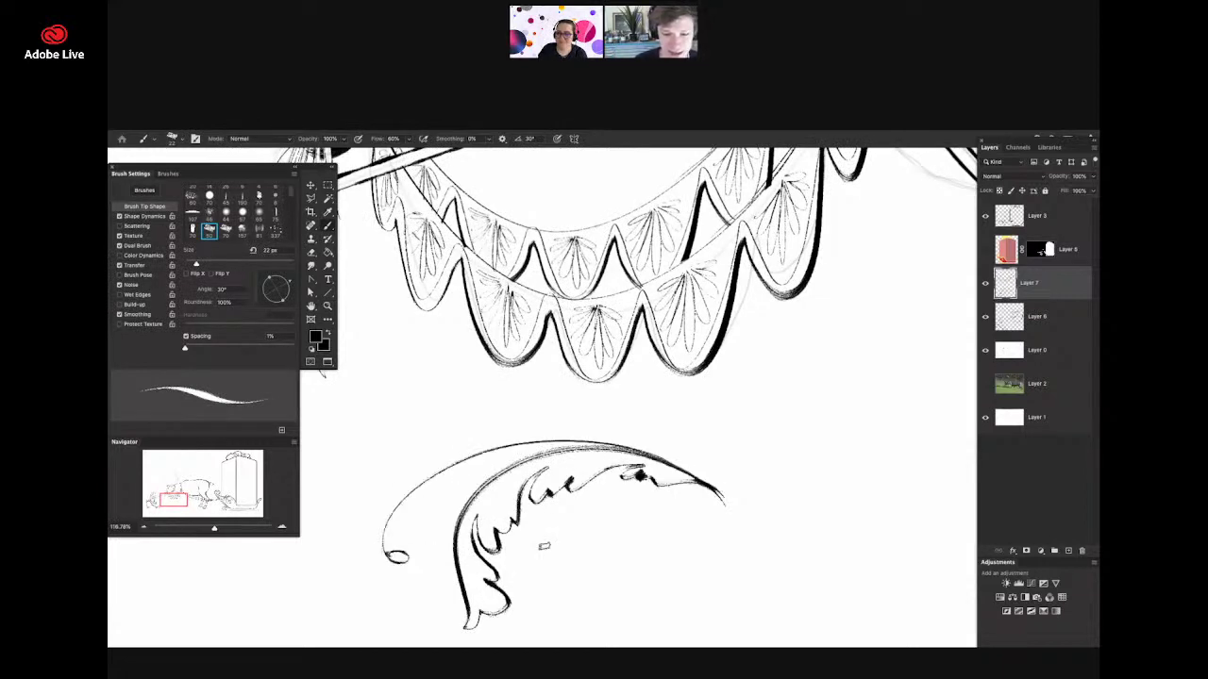
drag(566, 479, 581, 548)
drag(561, 447, 342, 476)
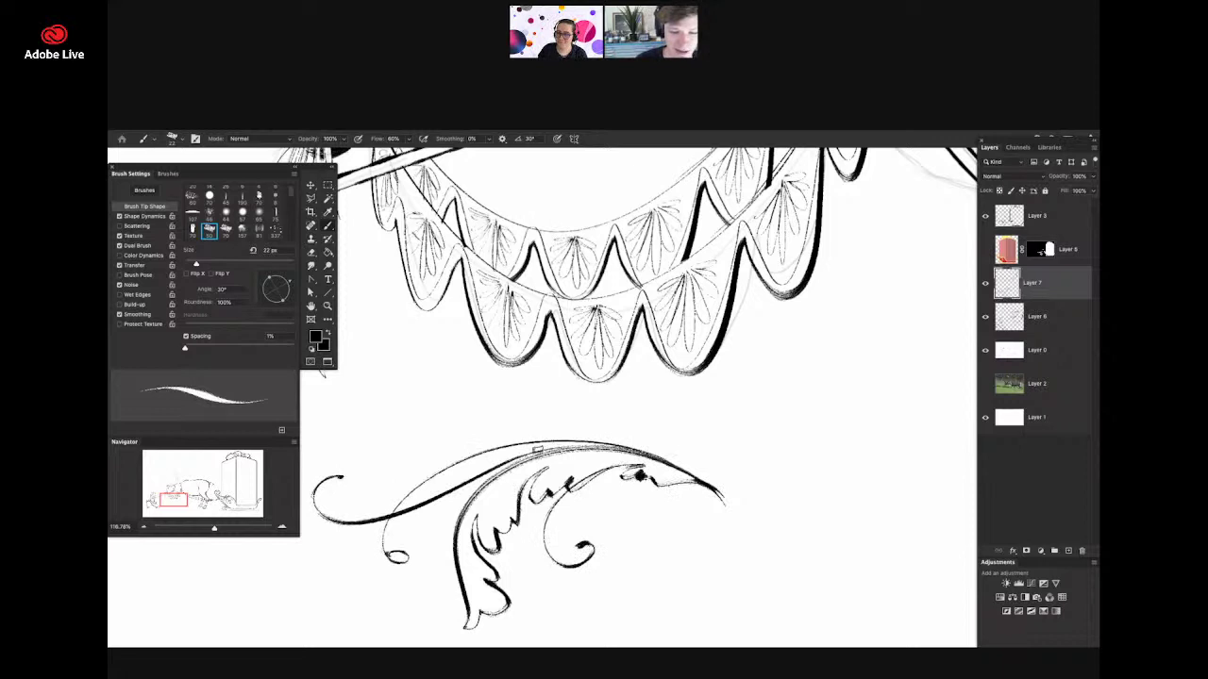
mouse_move(681, 472)
mouse_down()
mouse_move(445, 455)
mouse_move(328, 375)
mouse_move(417, 409)
mouse_move(377, 410)
mouse_move(400, 400)
mouse_move(413, 437)
mouse_move(343, 427)
mouse_move(421, 427)
mouse_up()
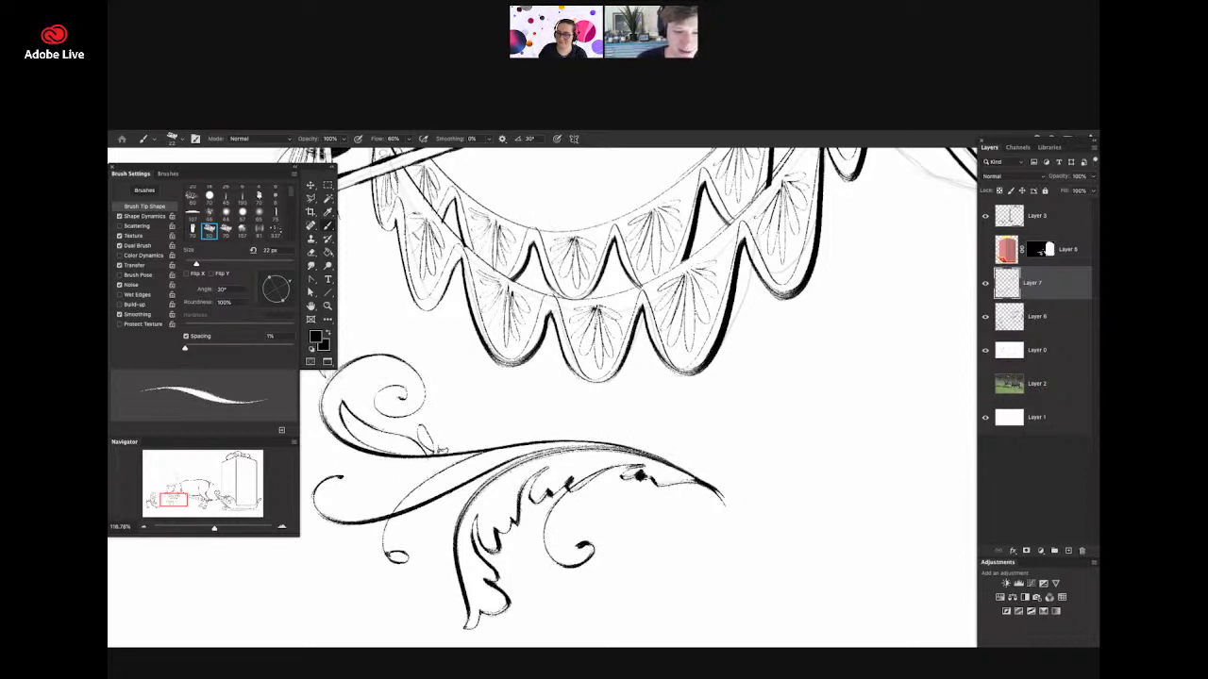
drag(368, 352, 460, 371)
- Lasso the scroll ornament below the scallops, delete it and clear the selection
key(z)
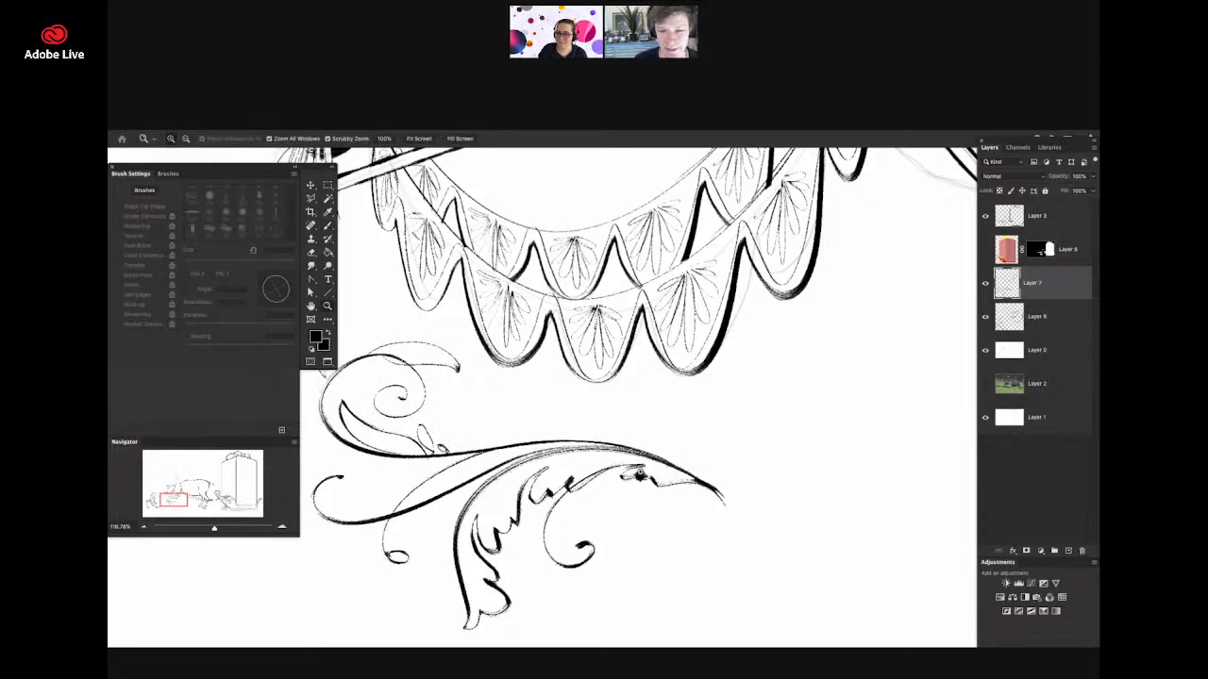
drag(640, 475, 714, 412)
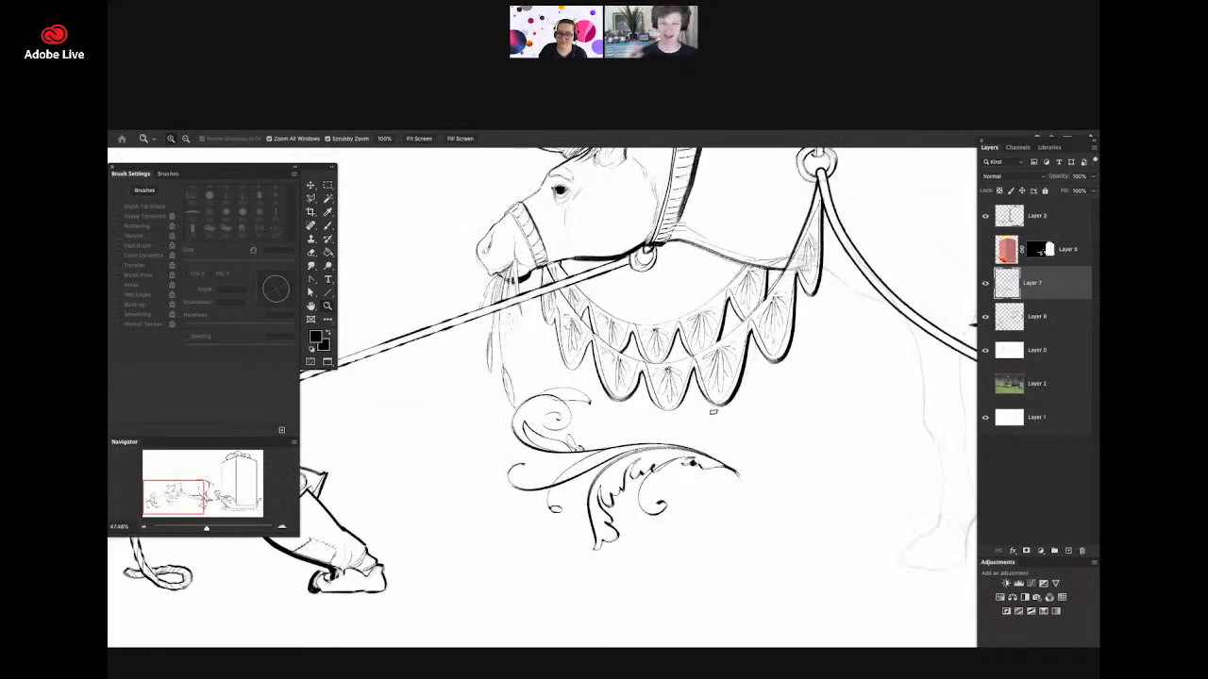
scroll(713, 411, up, 2)
key(b)
key(l)
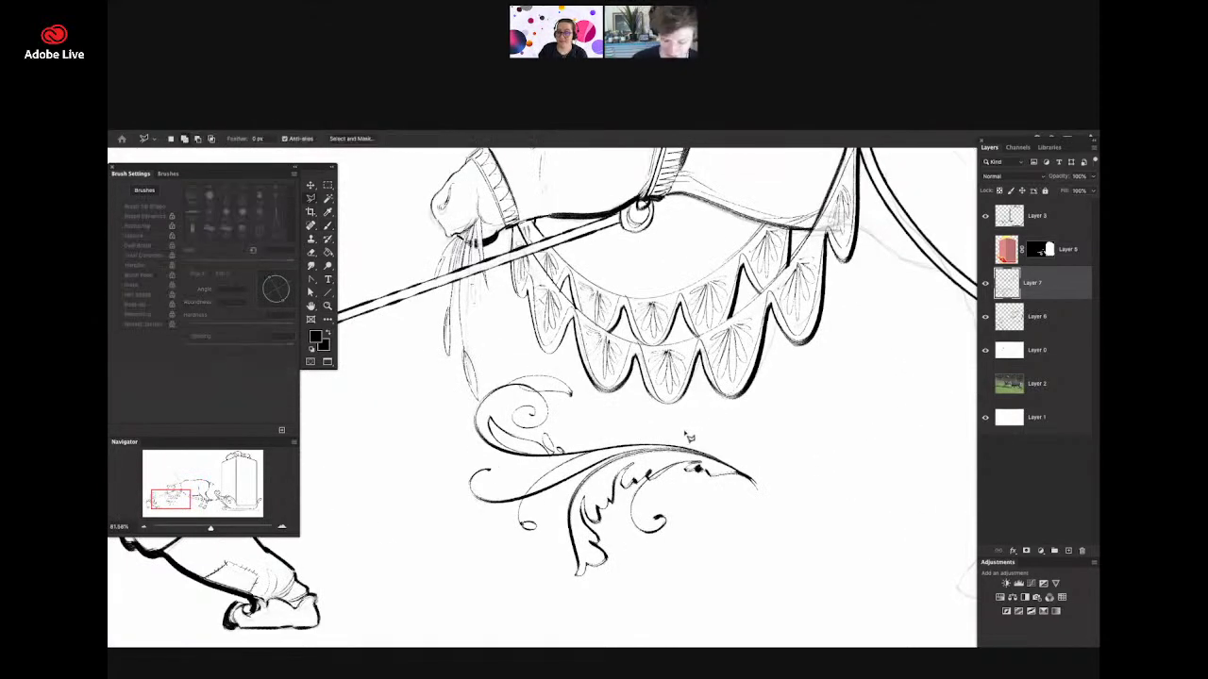
mouse_move(702, 424)
mouse_down()
mouse_move(713, 571)
mouse_move(464, 429)
mouse_up()
drag(570, 389, 599, 401)
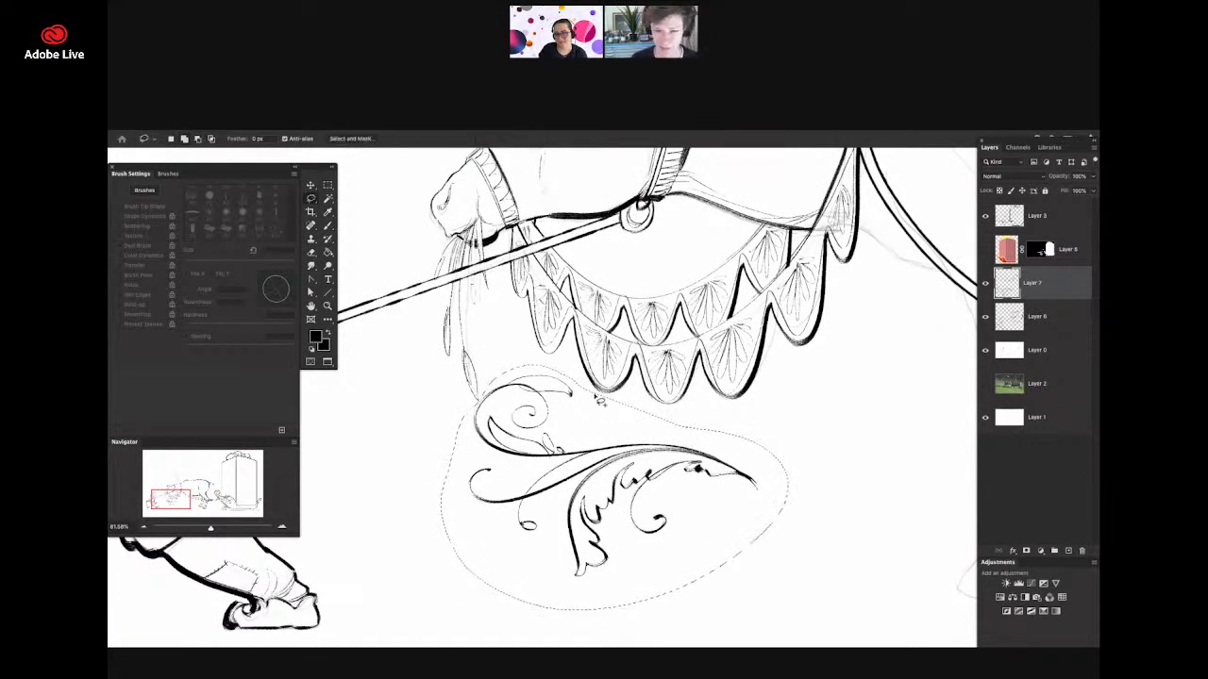
key(Delete)
key(ctrl+d)
- Ink the chest line and the near foreleg down to the knee with a 31 px brush, adding creases at the knee
key(z)
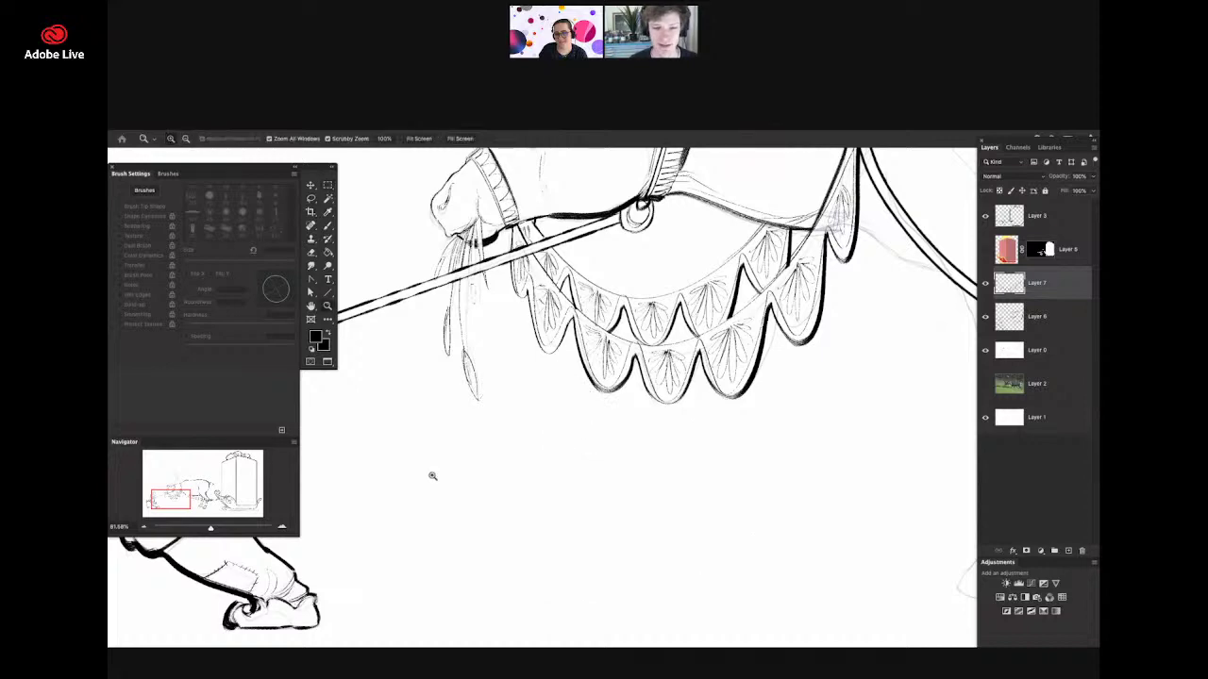
drag(481, 477, 639, 462)
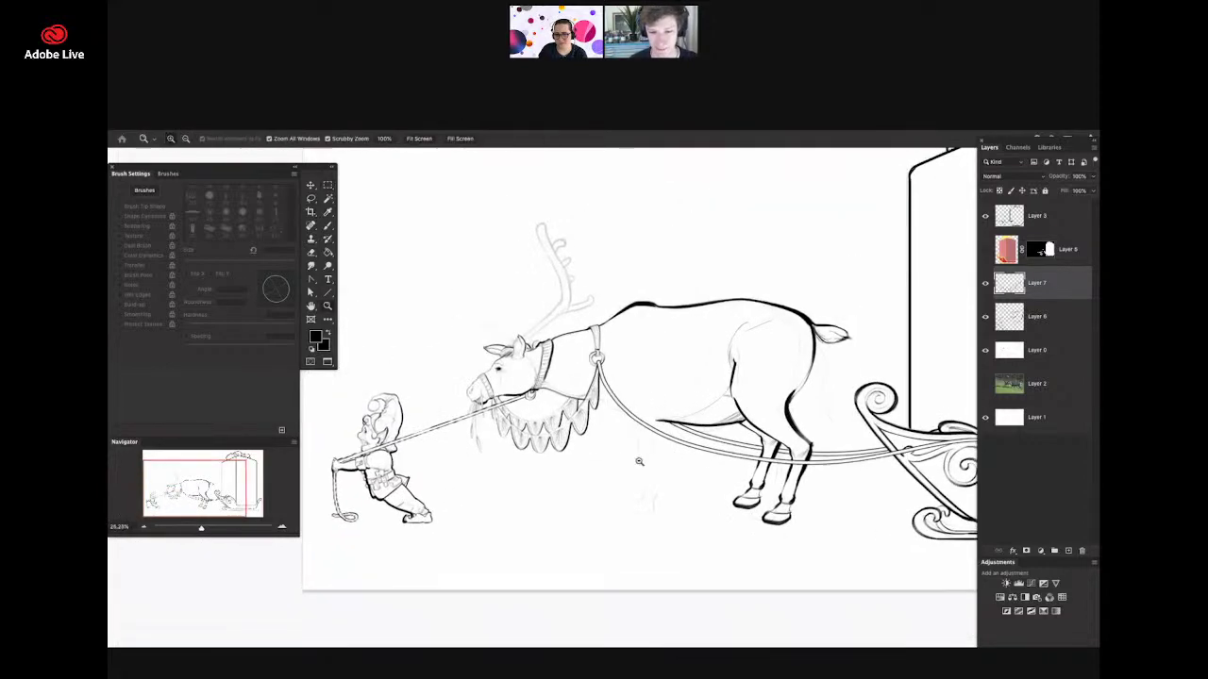
scroll(676, 503, up, 3)
scroll(666, 453, up, 4)
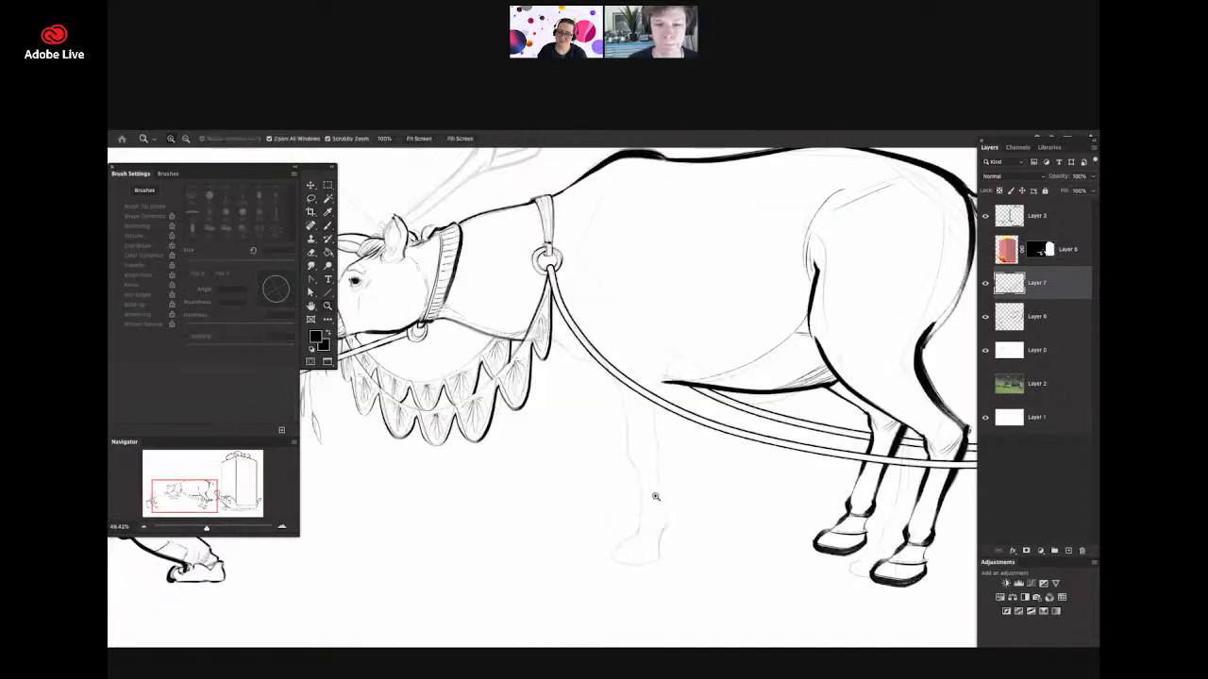
key(b)
right_click(648, 248)
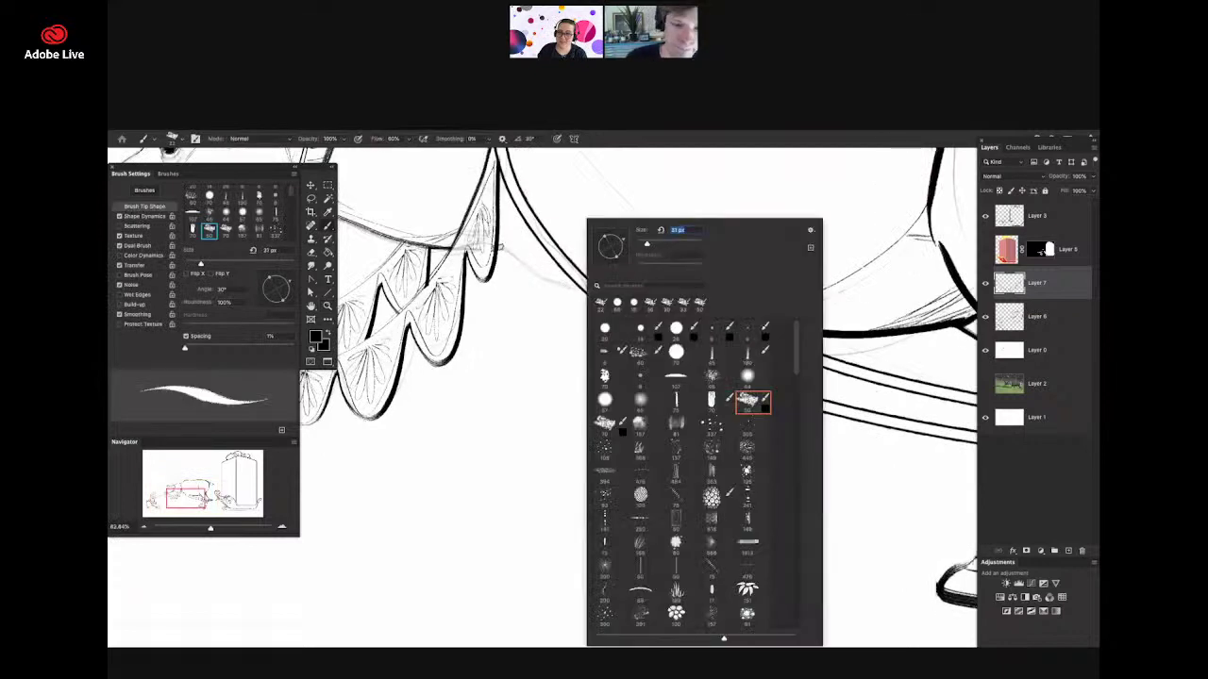
click(510, 251)
mouse_move(501, 250)
mouse_down()
mouse_move(579, 295)
mouse_move(621, 371)
mouse_move(609, 334)
mouse_move(649, 466)
mouse_up()
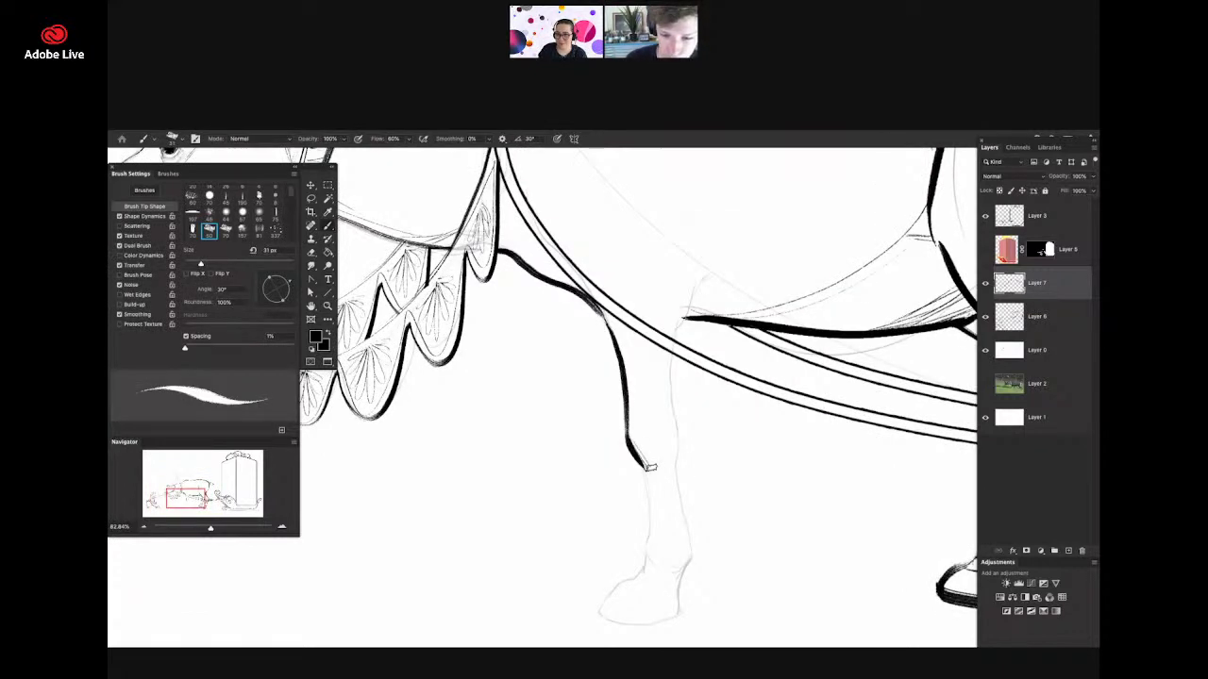
scroll(665, 434, up, 2)
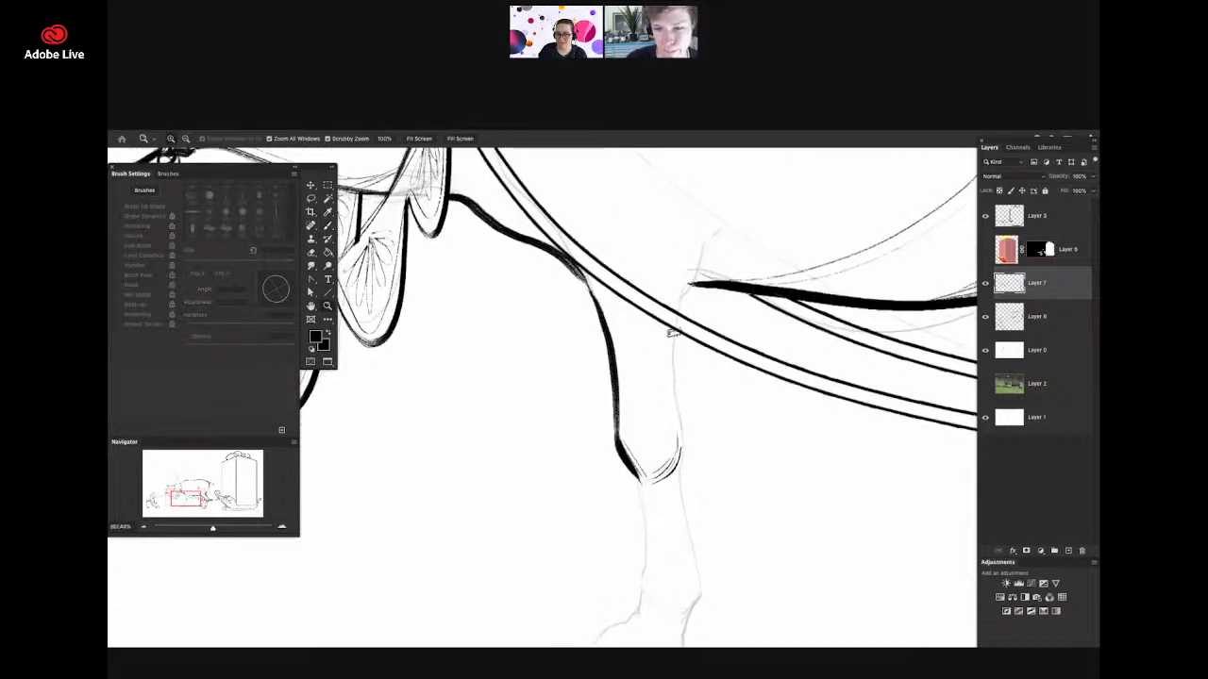
mouse_move(673, 332)
mouse_down()
mouse_move(680, 451)
mouse_move(695, 451)
mouse_up()
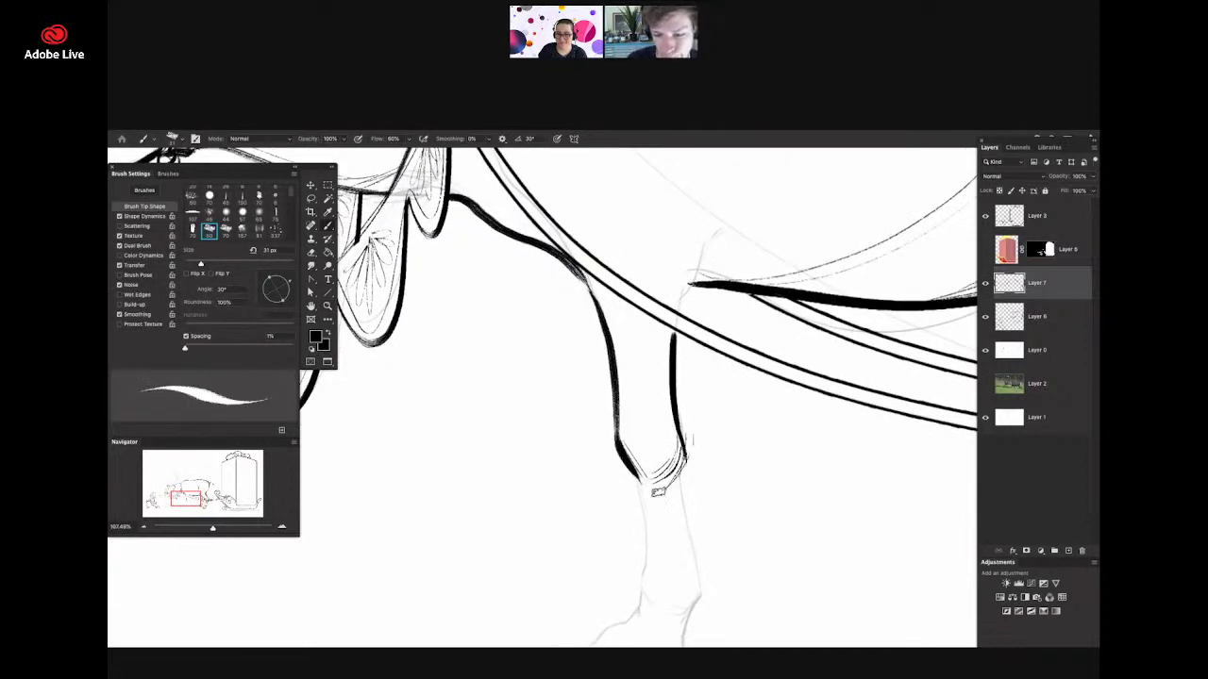
mouse_move(659, 491)
mouse_down()
mouse_move(696, 451)
mouse_move(693, 480)
mouse_up()
- Ink the near foreleg below the knee, with creases at the fetlock and an outlined hoof with light detail lines
key(z)
mouse_move(701, 418)
mouse_down()
mouse_move(678, 486)
mouse_move(696, 425)
mouse_up()
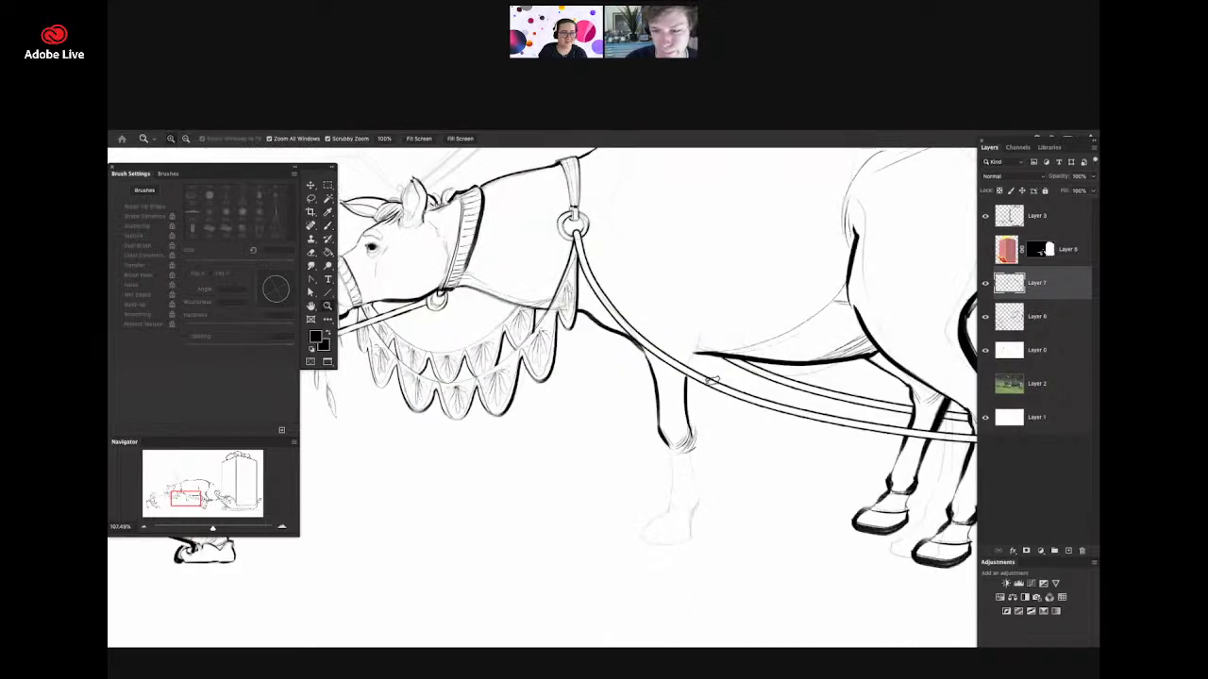
mouse_move(714, 377)
mouse_down()
mouse_move(715, 416)
mouse_move(746, 425)
mouse_up()
key(b)
mouse_move(716, 376)
mouse_down()
mouse_move(729, 484)
mouse_move(712, 509)
mouse_up()
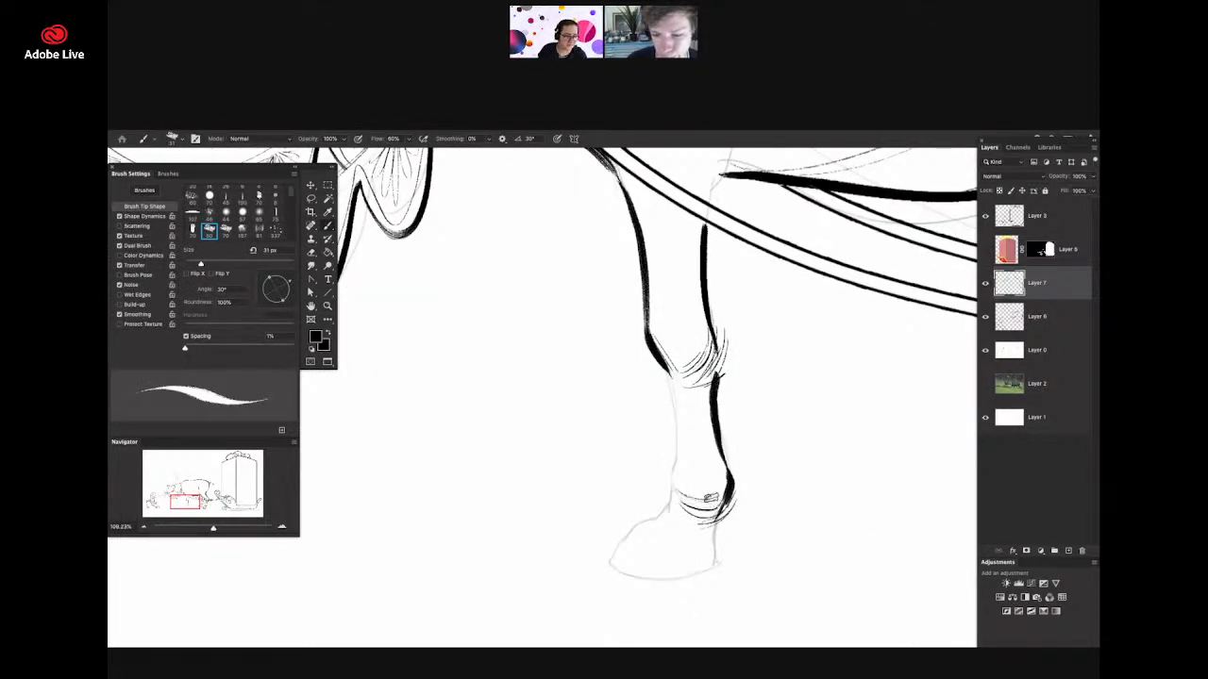
mouse_move(660, 370)
mouse_down()
mouse_move(663, 522)
mouse_move(669, 512)
mouse_move(632, 528)
mouse_move(614, 563)
mouse_move(638, 561)
mouse_move(610, 558)
mouse_move(619, 571)
mouse_move(711, 565)
mouse_up()
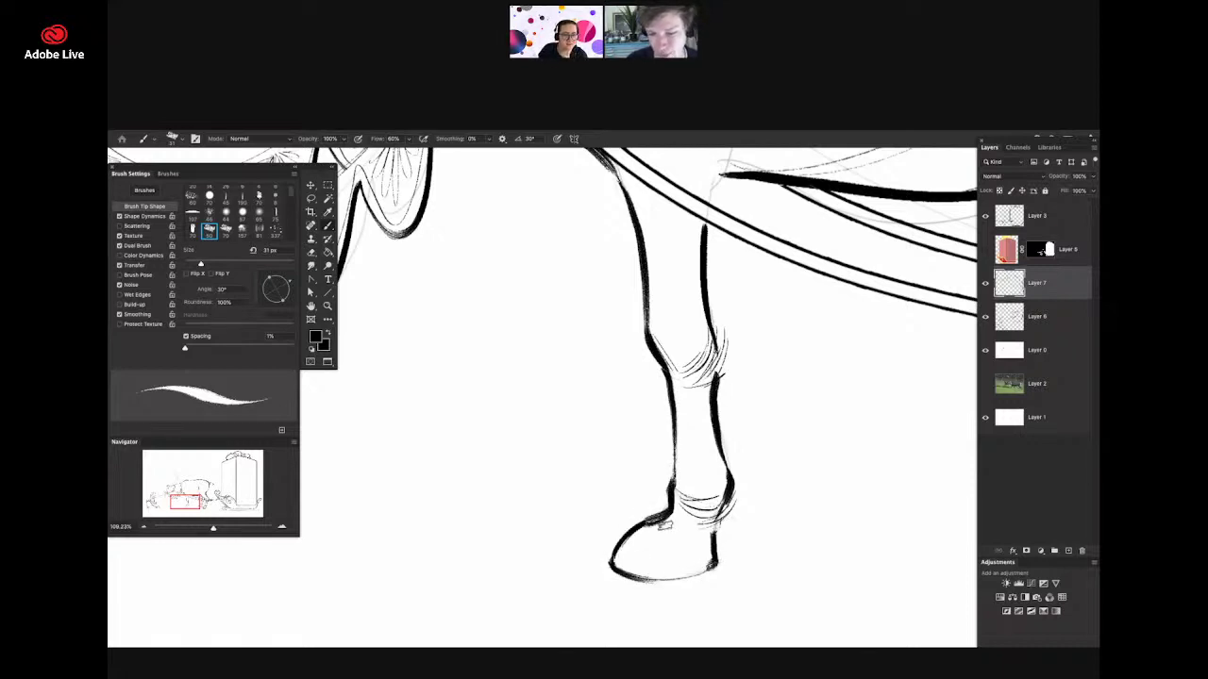
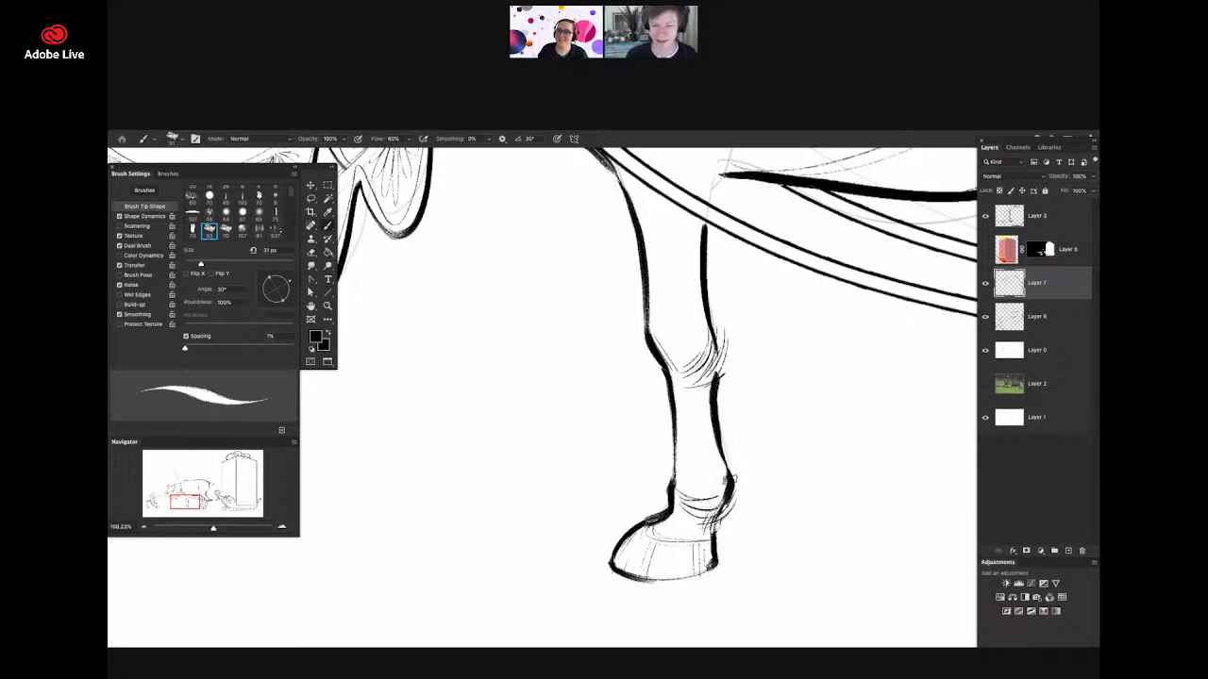
- Ink the elbow line above the reins and outline the far foreleg and its hoof behind the near one
mouse_move(760, 460)
mouse_down()
mouse_move(763, 388)
mouse_move(776, 399)
mouse_up()
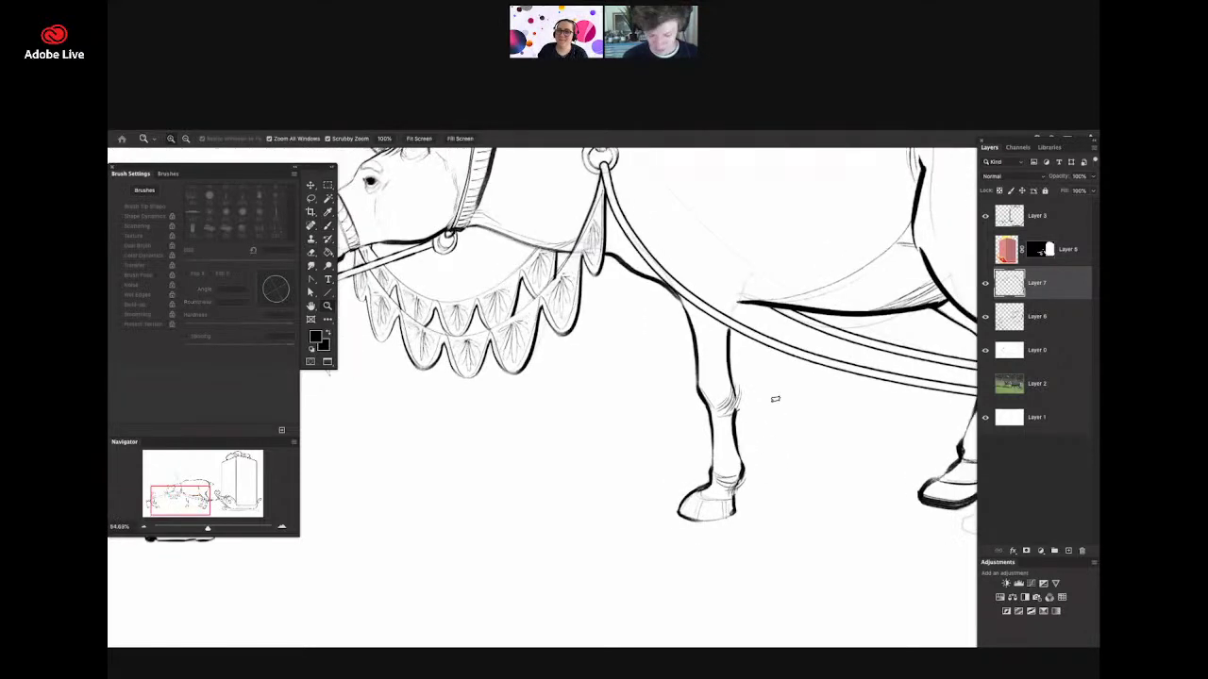
scroll(761, 238, up, 4)
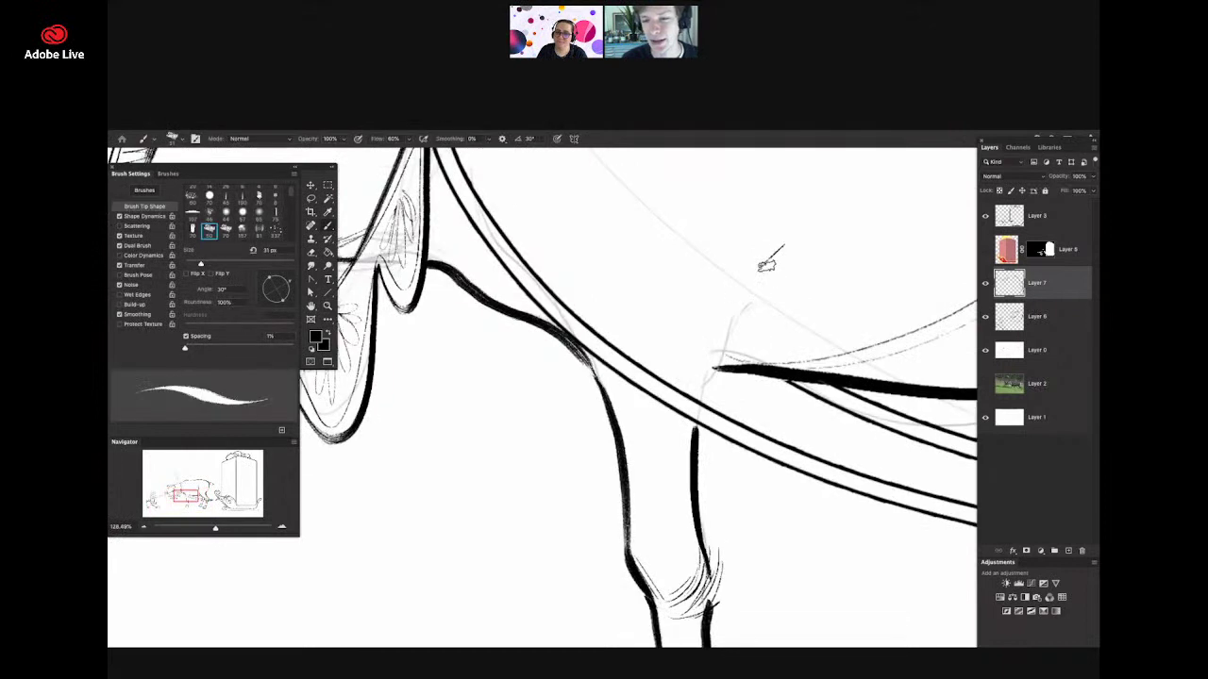
mouse_move(781, 249)
mouse_down()
mouse_move(704, 396)
mouse_move(717, 402)
mouse_move(727, 379)
mouse_move(703, 410)
mouse_move(724, 406)
mouse_move(699, 456)
mouse_move(711, 507)
mouse_move(685, 358)
mouse_move(642, 303)
mouse_move(674, 447)
mouse_up()
key(super+space)
key(super+space)
mouse_move(721, 404)
mouse_down()
mouse_move(693, 428)
mouse_move(721, 484)
mouse_up()
mouse_move(685, 382)
mouse_down()
mouse_move(689, 495)
mouse_move(692, 478)
mouse_move(680, 489)
mouse_move(791, 452)
mouse_move(673, 492)
mouse_move(655, 523)
mouse_move(725, 525)
mouse_move(745, 462)
mouse_move(736, 425)
mouse_up()
key(z)
click(695, 496)
key(b)
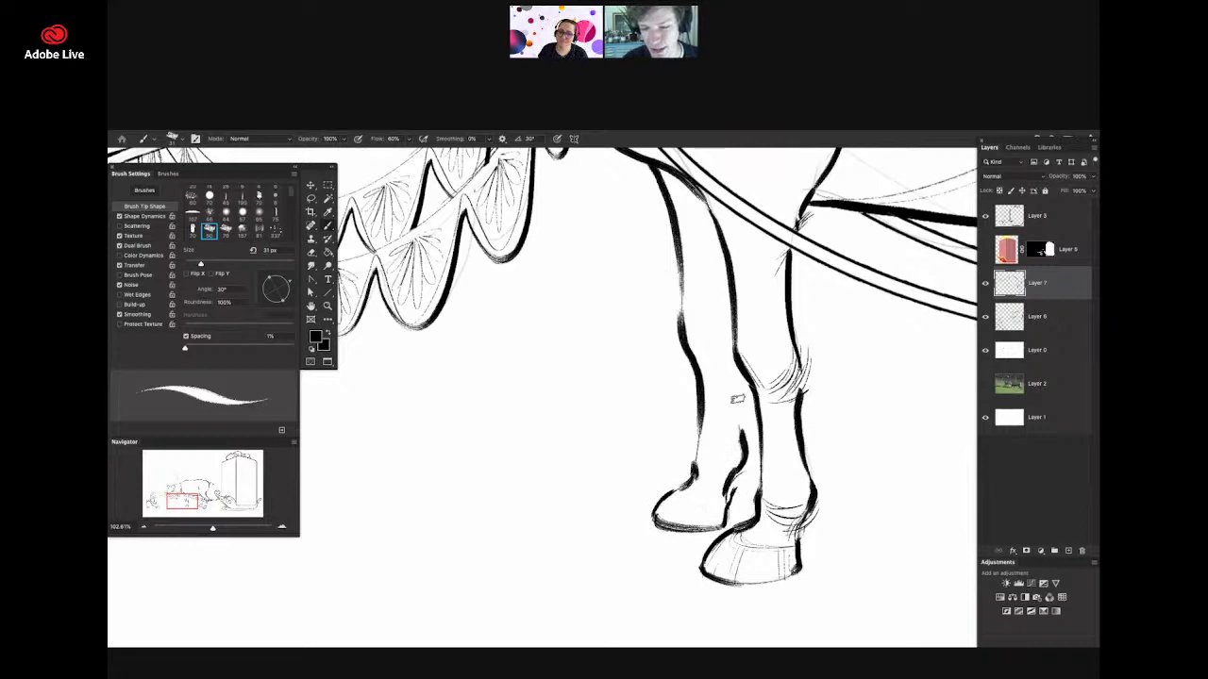
- Complete the far foreleg's rear contour, clean up its overlapping lines and add detail lines at the hoof, fetlock and knee
mouse_move(739, 368)
mouse_down()
mouse_move(737, 430)
mouse_move(807, 412)
mouse_move(768, 474)
mouse_move(770, 443)
mouse_move(811, 439)
mouse_up()
key(z)
key(e)
drag(736, 500, 750, 480)
drag(767, 436, 748, 421)
key(b)
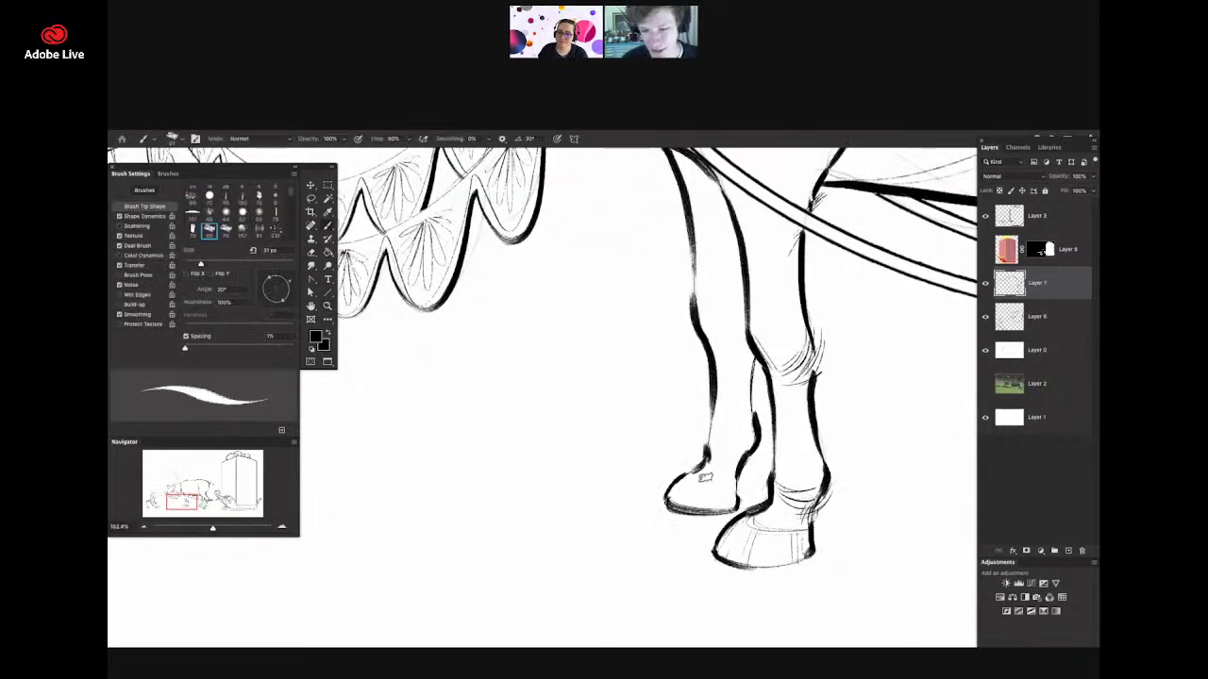
mouse_move(735, 475)
mouse_down()
mouse_move(674, 476)
mouse_move(660, 501)
mouse_move(720, 487)
mouse_move(722, 451)
mouse_move(751, 436)
mouse_move(724, 459)
mouse_up()
key(super+space)
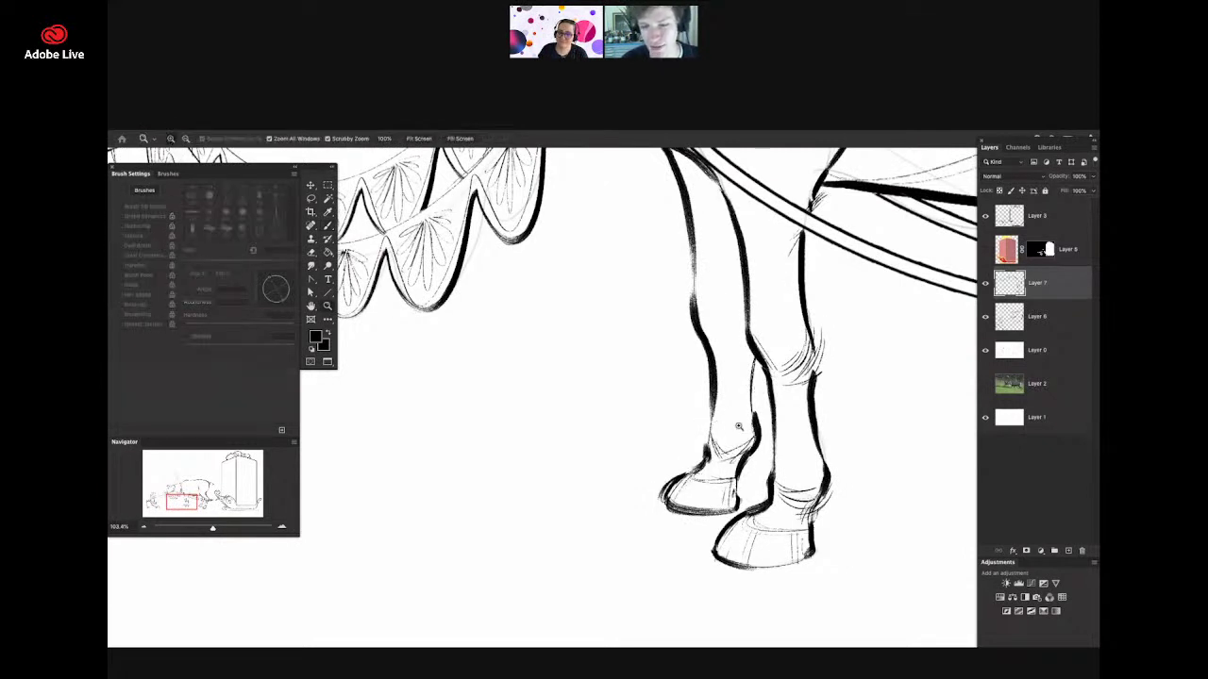
alt+super+click(743, 429)
alt+super+click(745, 374)
super+click(747, 342)
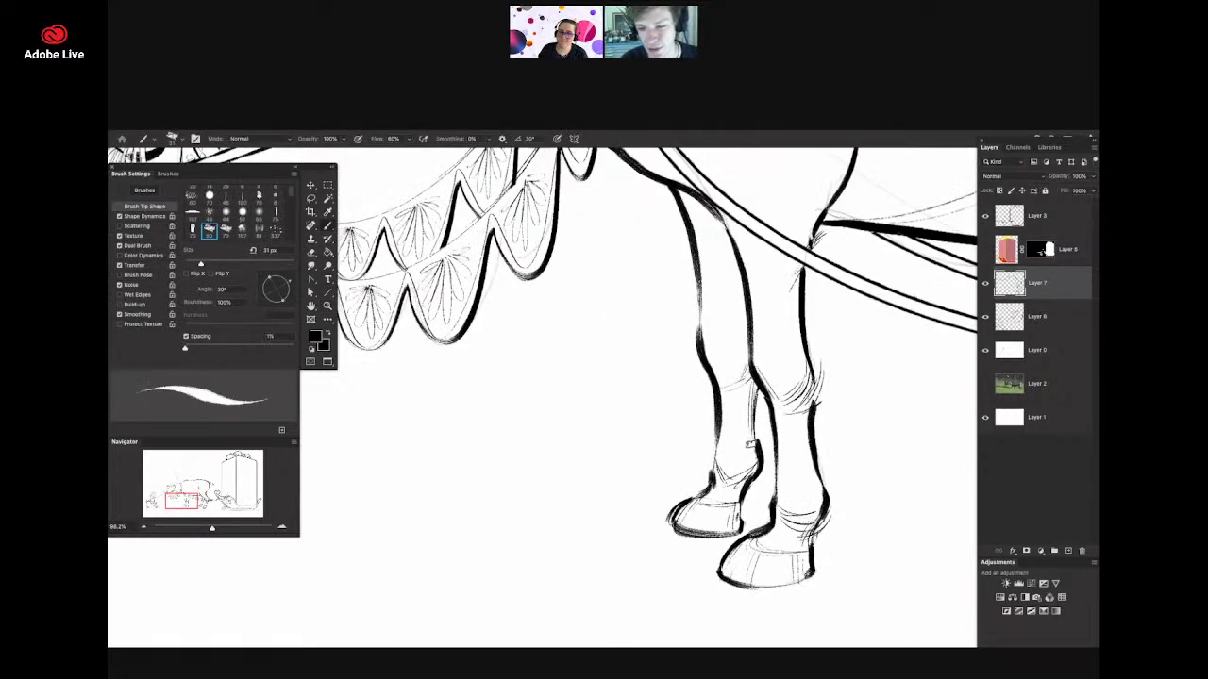
- Ink the rounded tip and both edges of the tall antler's upper beam over the grey sketch
key(z)
drag(668, 497, 590, 477)
mouse_move(746, 432)
mouse_down()
mouse_move(730, 427)
mouse_move(769, 430)
mouse_move(669, 481)
mouse_up()
key(super+space)
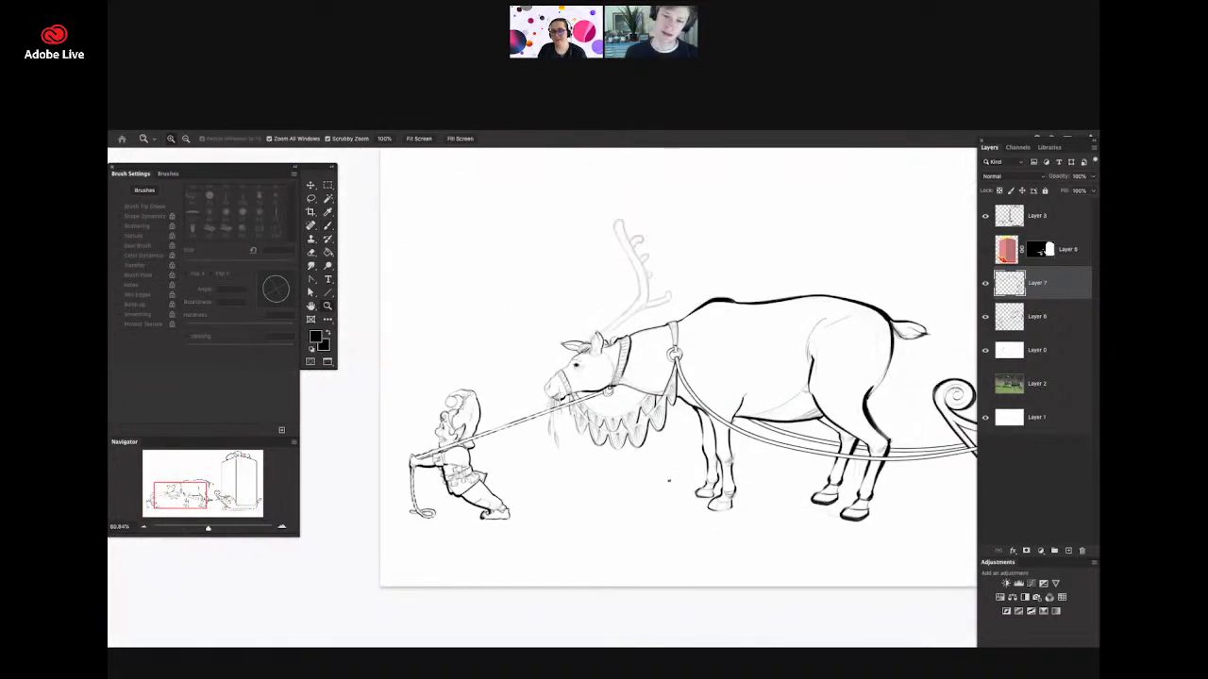
scroll(668, 481, down, 1)
key(b)
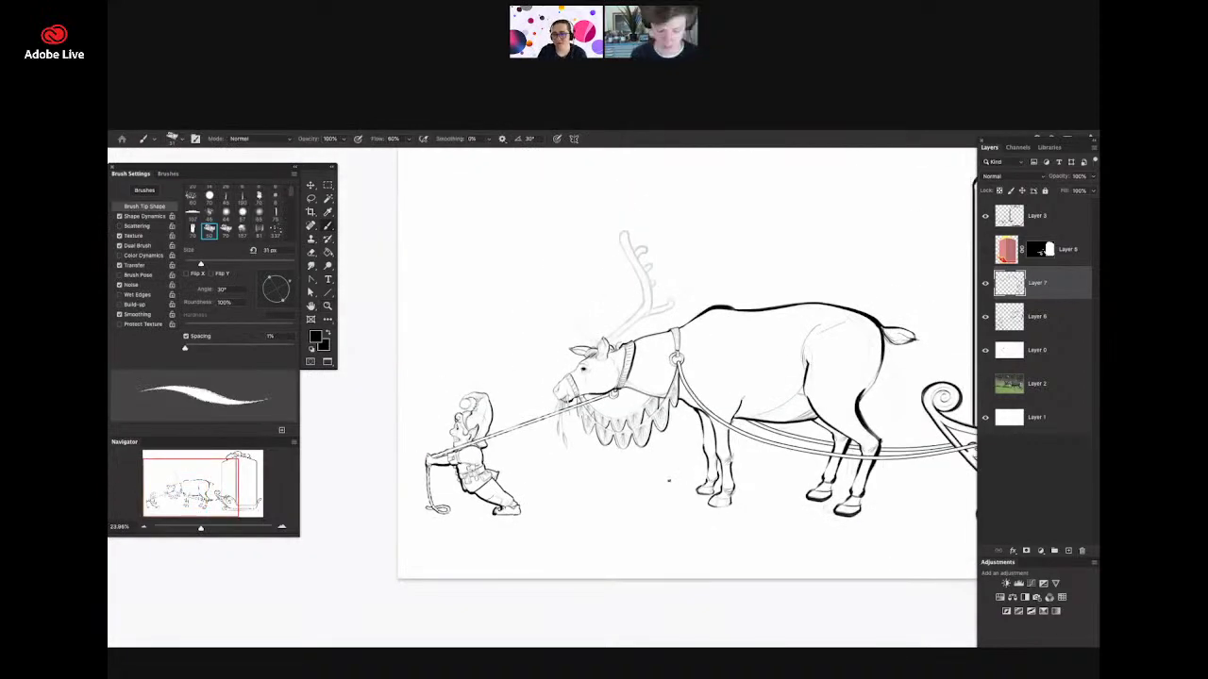
scroll(625, 295, up, 4)
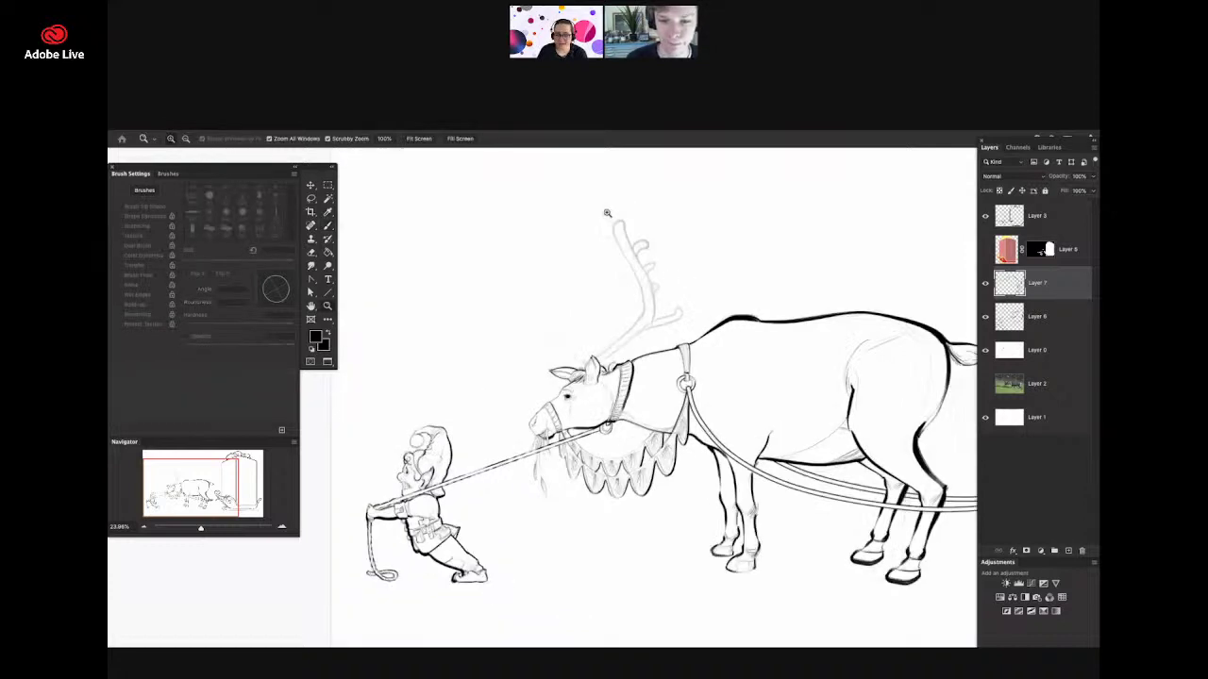
drag(578, 167, 590, 233)
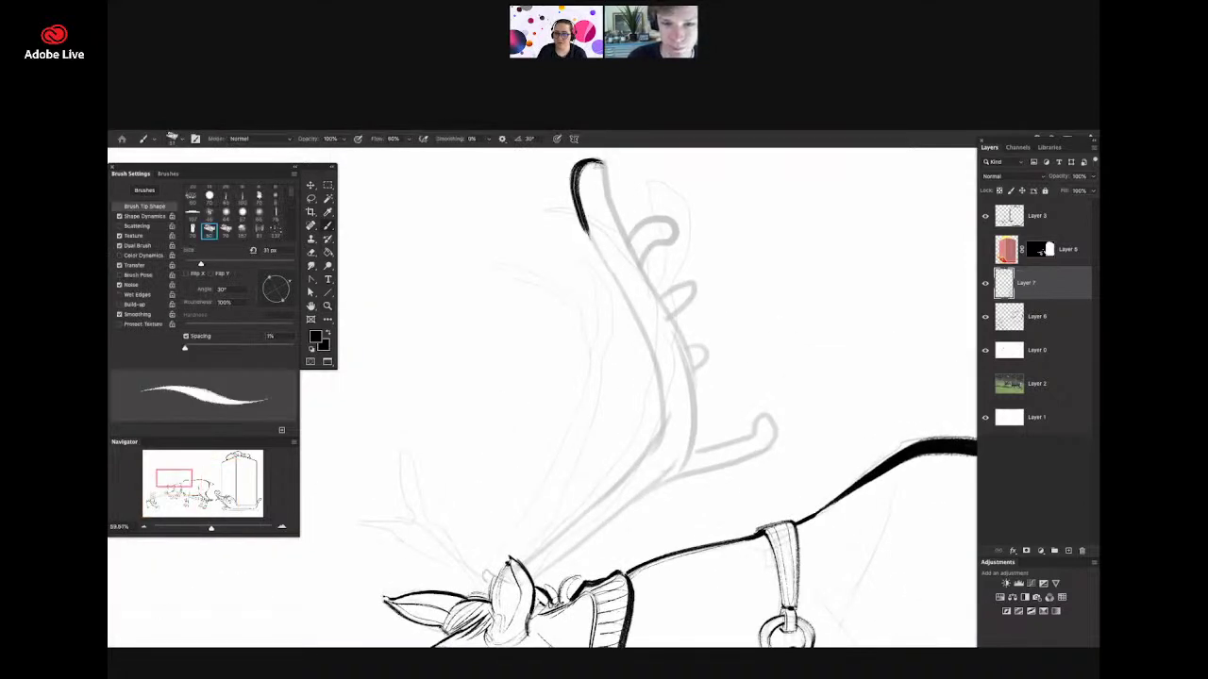
mouse_move(598, 164)
mouse_down()
mouse_move(642, 262)
mouse_move(692, 441)
mouse_up()
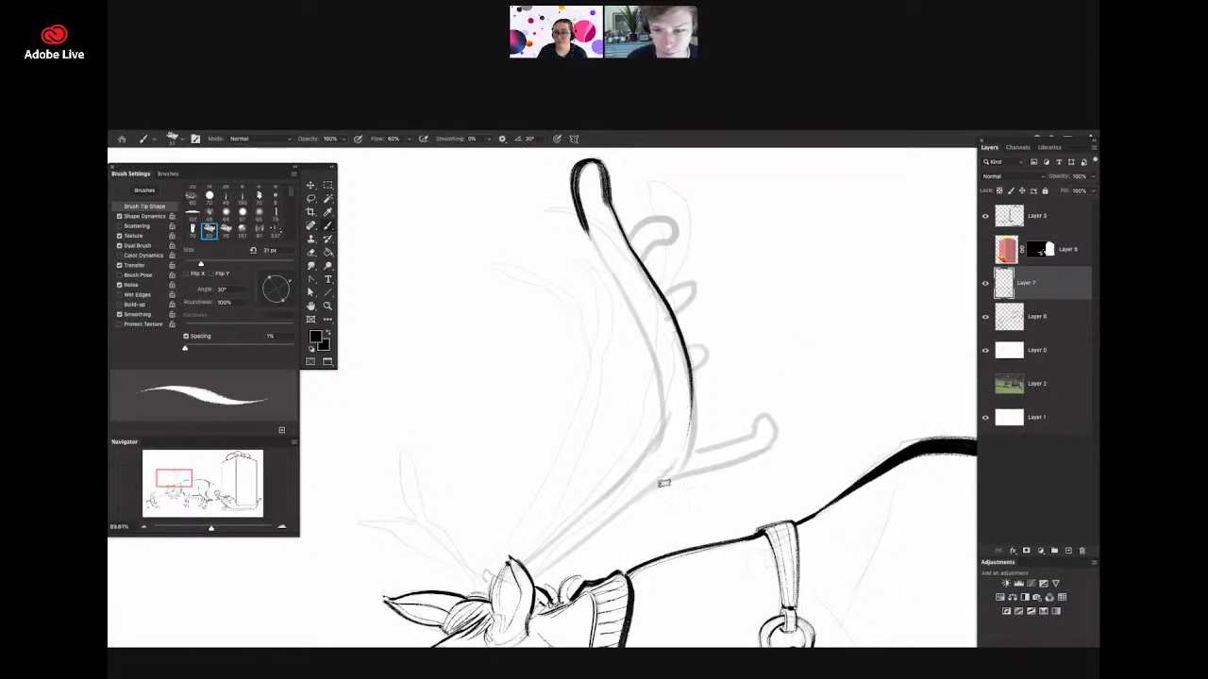
drag(589, 228, 663, 408)
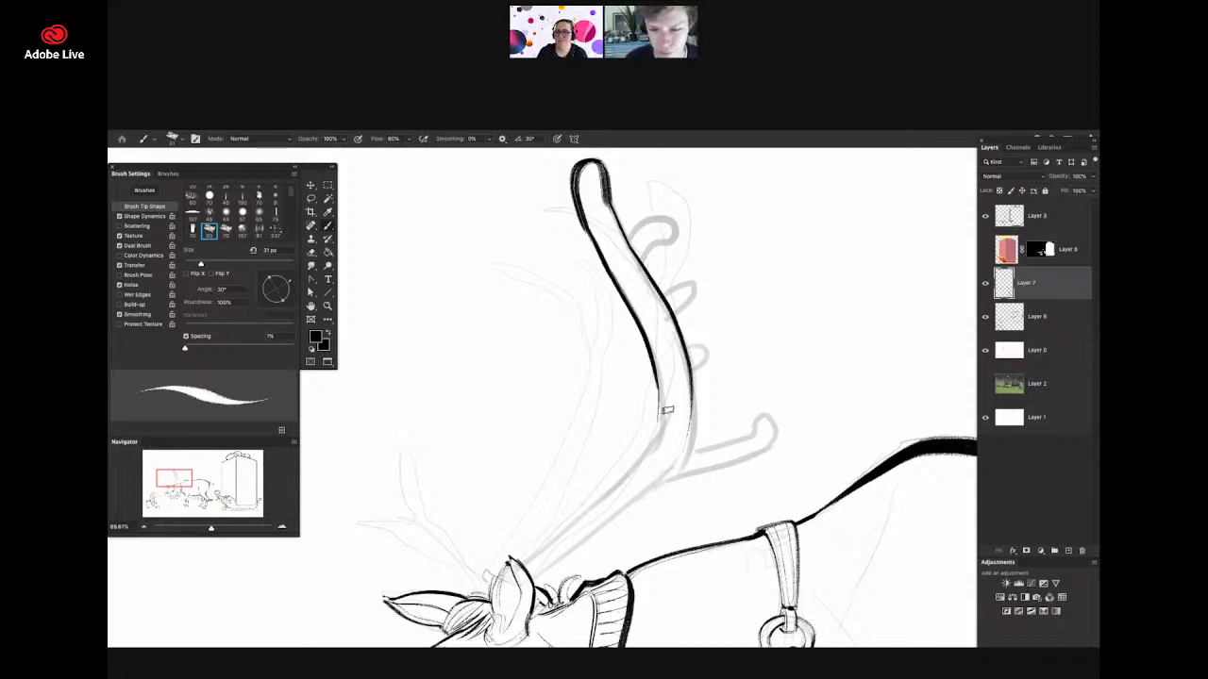
- Continue both edges of the antler beam around the bend and down to the base behind the ear
key(z)
mouse_move(714, 373)
mouse_down()
mouse_move(673, 427)
mouse_move(640, 433)
mouse_move(751, 408)
mouse_up()
key(b)
drag(762, 310, 730, 407)
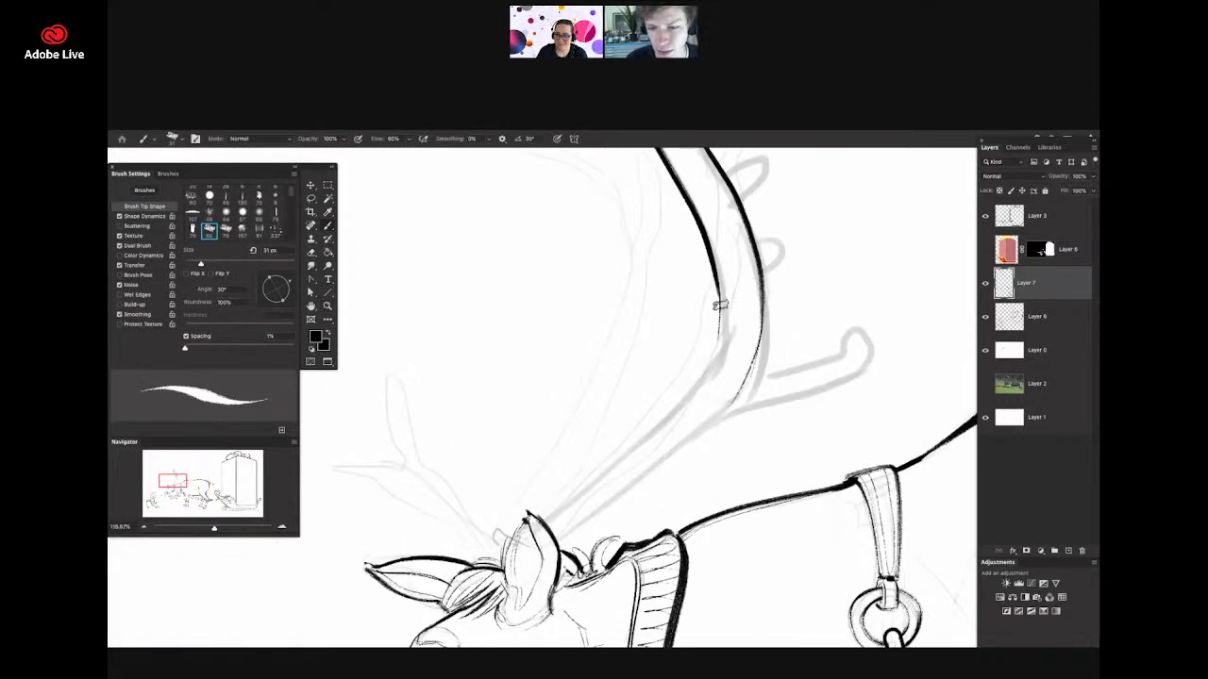
drag(720, 303, 656, 420)
drag(696, 380, 534, 516)
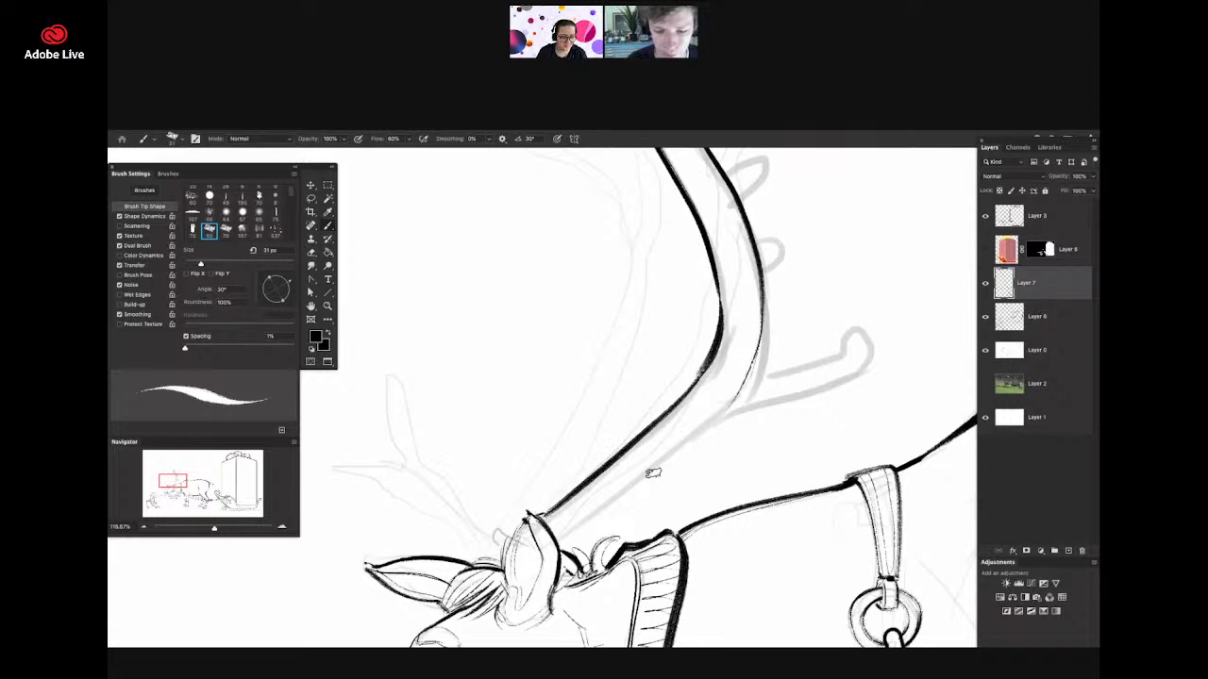
drag(735, 389, 560, 537)
- Draw a short forward-pointing antler branch with two rounded prongs above the reindeer's forehead
key(z)
mouse_move(746, 426)
mouse_down()
mouse_move(704, 434)
mouse_move(689, 476)
mouse_move(686, 467)
mouse_move(714, 464)
mouse_move(539, 378)
mouse_move(511, 389)
mouse_move(469, 378)
mouse_move(561, 459)
mouse_move(627, 476)
mouse_up()
key(b)
key(z)
key(b)
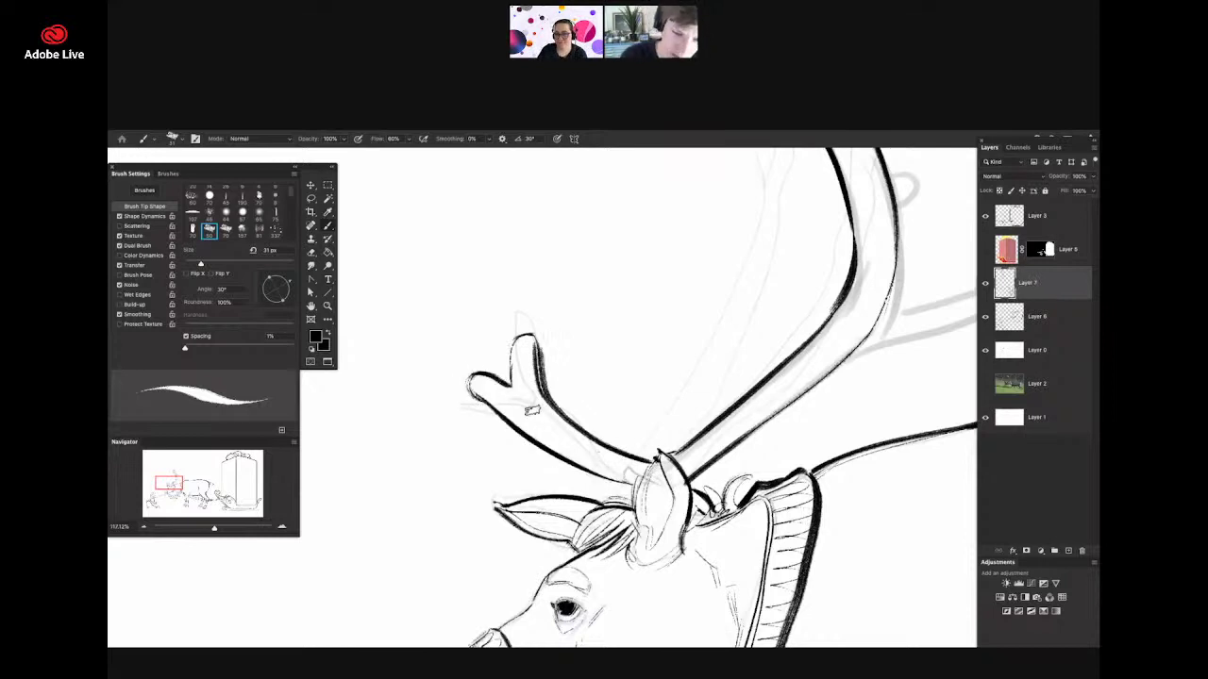
mouse_move(513, 383)
mouse_down()
mouse_move(533, 400)
mouse_move(535, 458)
mouse_move(500, 460)
mouse_up()
- Ink the two upper tines on the antler's back edge and open the beam outline where they join
key(z)
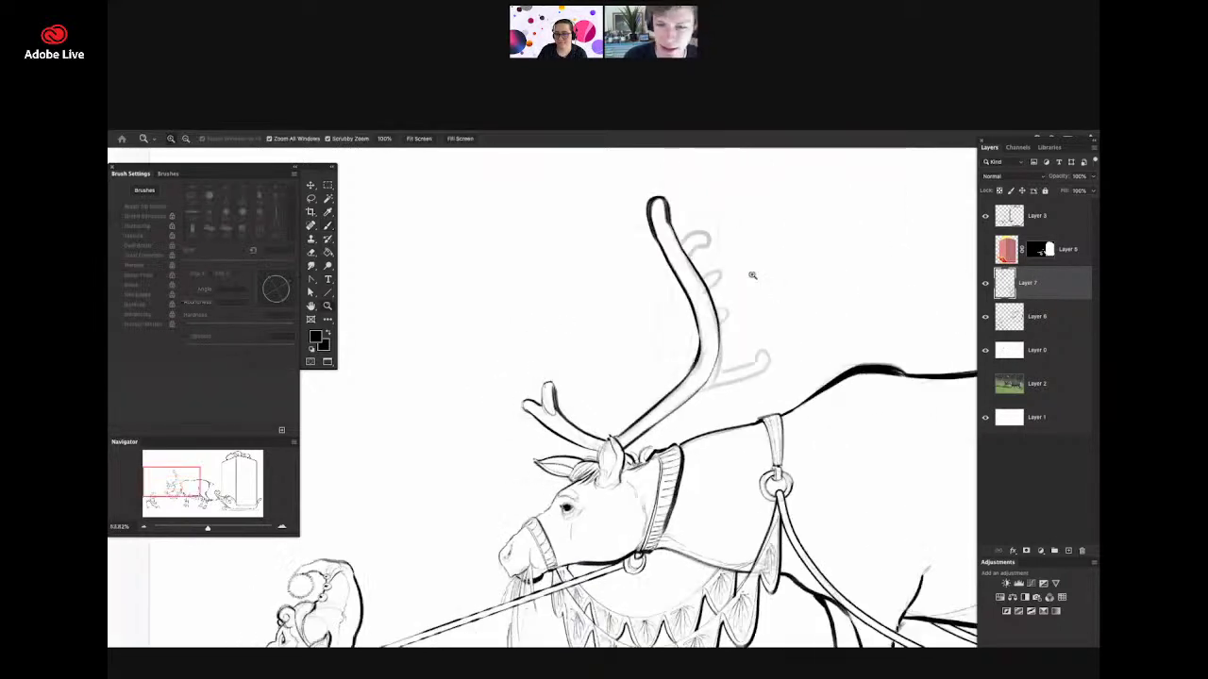
click(718, 223)
key(b)
mouse_move(666, 283)
mouse_down()
mouse_move(727, 272)
mouse_move(684, 312)
mouse_move(671, 289)
mouse_up()
key(e)
key(b)
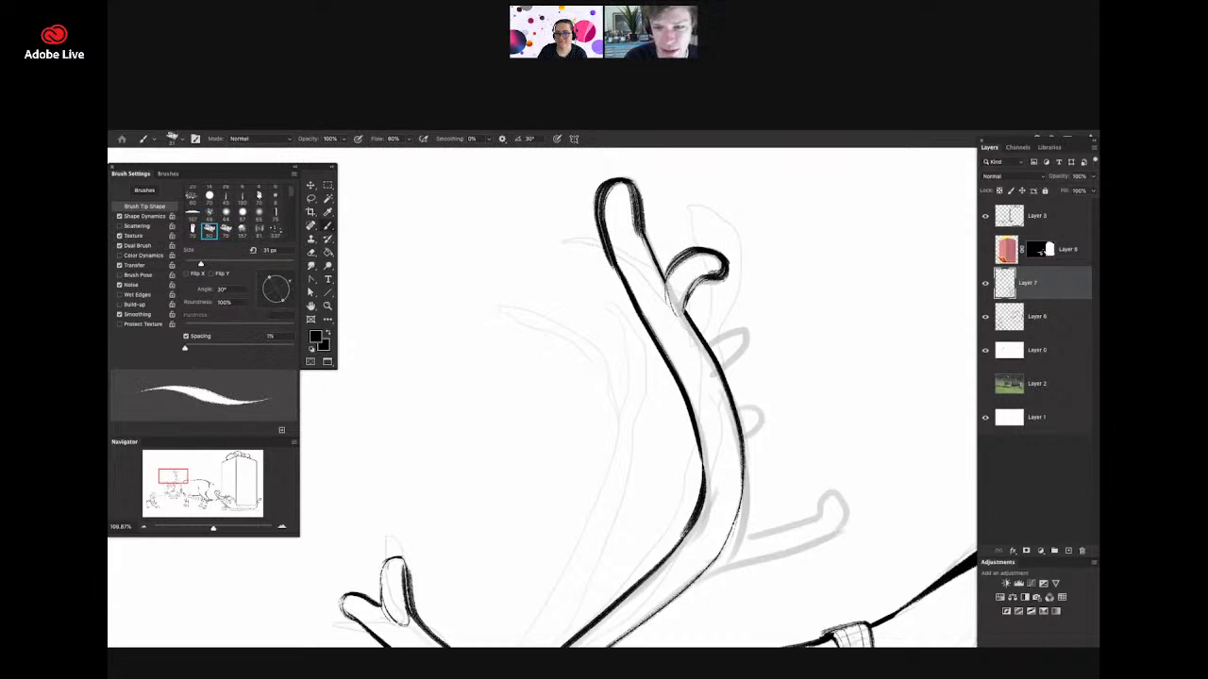
mouse_move(624, 224)
mouse_down()
mouse_move(678, 322)
mouse_move(763, 332)
mouse_move(725, 381)
mouse_move(715, 357)
mouse_up()
key(e)
key(b)
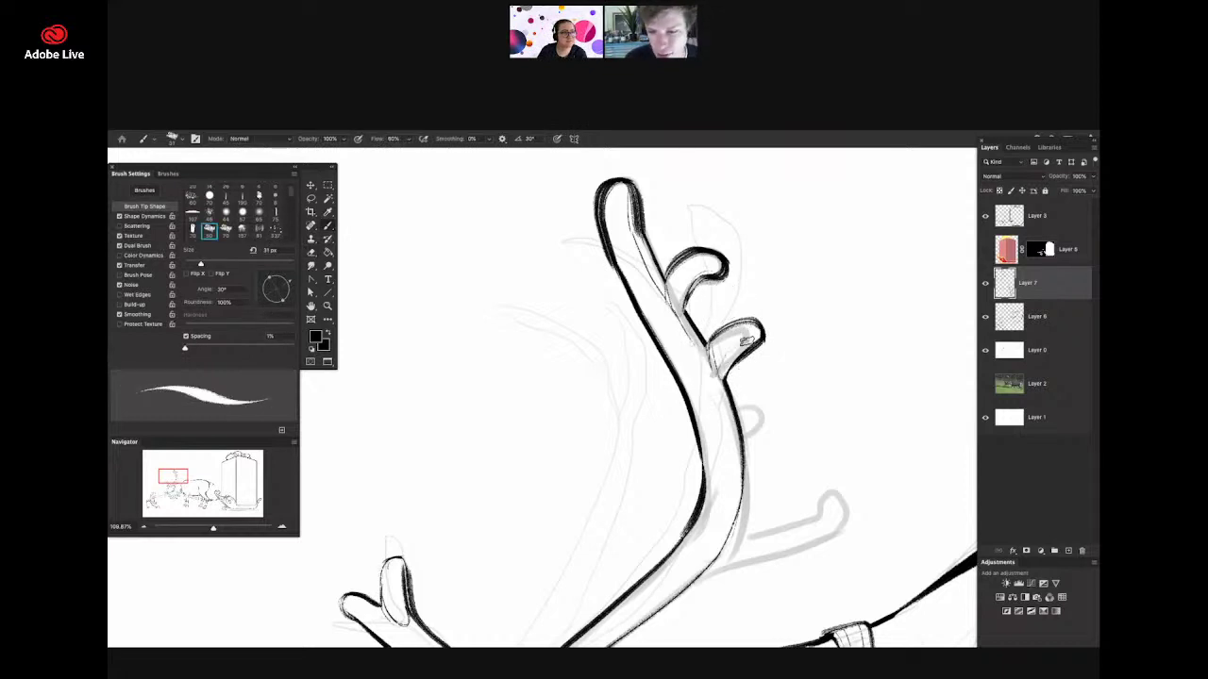
- Ink the third, smaller rounded tine on the antler's back edge and blend it into the beam
key(z)
drag(761, 346, 713, 354)
drag(757, 400, 810, 396)
key(b)
drag(747, 351, 759, 391)
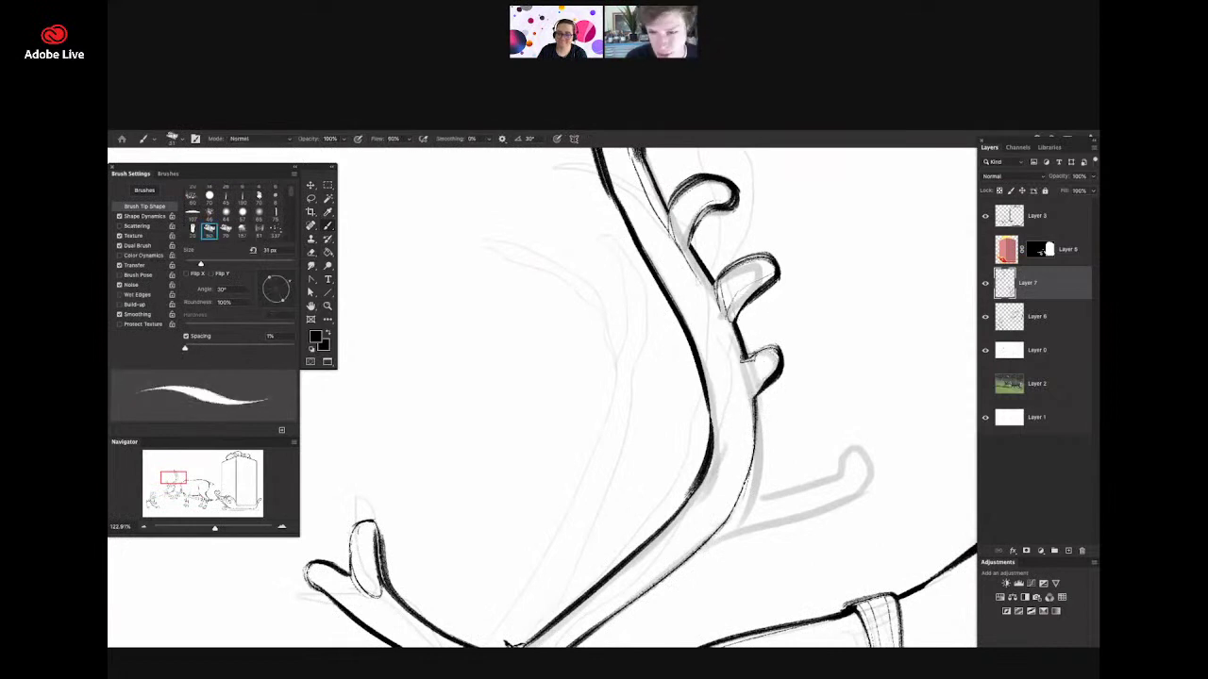
drag(756, 389, 751, 361)
- Add fine contour strokes along the antler beam and touch up its lines down to the head
mouse_move(703, 291)
mouse_down()
mouse_move(747, 440)
mouse_move(725, 504)
mouse_up()
key(z)
mouse_move(763, 441)
mouse_down()
mouse_move(750, 503)
mouse_move(743, 491)
mouse_move(619, 567)
mouse_up()
key(b)
key(z)
key(b)
mouse_move(712, 441)
mouse_down()
mouse_move(696, 453)
mouse_move(688, 429)
mouse_move(672, 440)
mouse_move(739, 431)
mouse_up()
key(z)
key(b)
key(z)
key(b)
key(z)
mouse_move(629, 545)
mouse_down()
mouse_move(660, 546)
mouse_move(631, 510)
mouse_move(604, 514)
mouse_move(660, 514)
mouse_up()
key(b)
key(z)
key(b)
key(e)
key(z)
drag(623, 479, 583, 476)
key(z)
drag(743, 330, 759, 319)
key(e)
- Copy the lassoed antler onto a new layer, scale it down slightly and offset it toward the nose as the second antler
key(l)
mouse_move(780, 385)
mouse_down()
mouse_move(640, 524)
mouse_move(598, 393)
mouse_move(775, 378)
mouse_move(717, 376)
mouse_move(710, 398)
mouse_up()
key(ctrl+j)
key(v)
key(ctrl+t)
mouse_move(725, 256)
mouse_down()
mouse_move(706, 283)
mouse_move(706, 261)
mouse_up()
drag(660, 322, 663, 316)
key(Return)
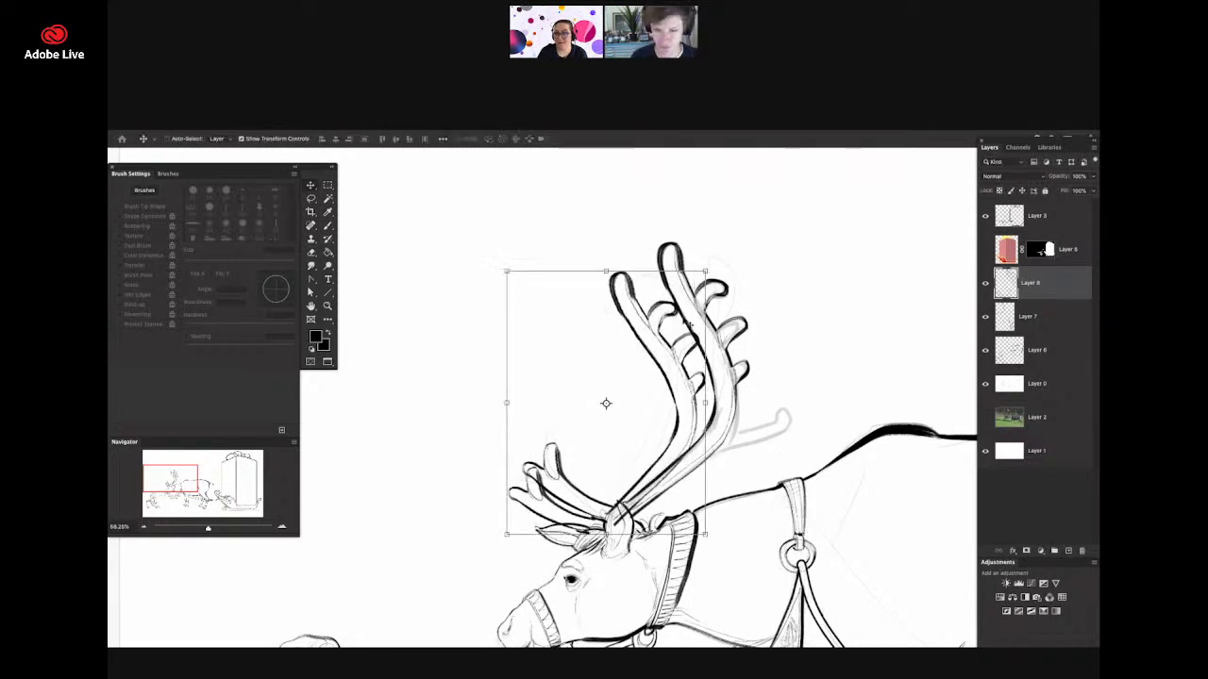
- Erase the overlapping lines where the second antler's front tines cross the first antler's
key(b)
drag(619, 520, 657, 512)
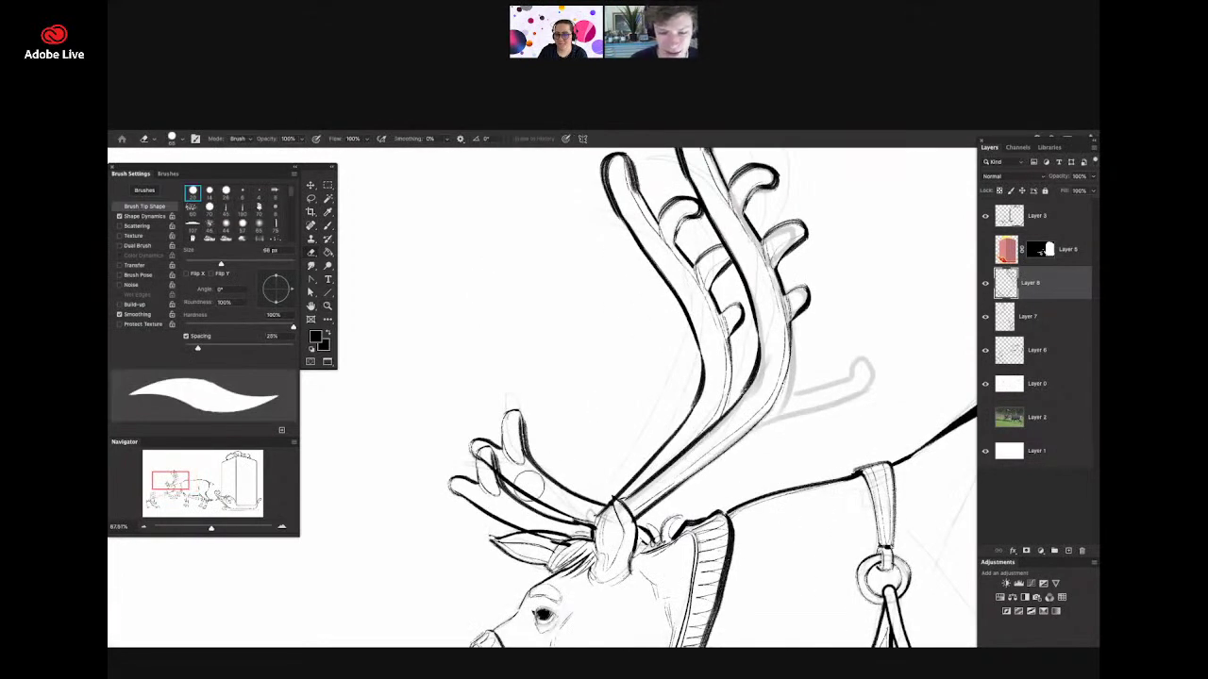
drag(484, 456, 504, 463)
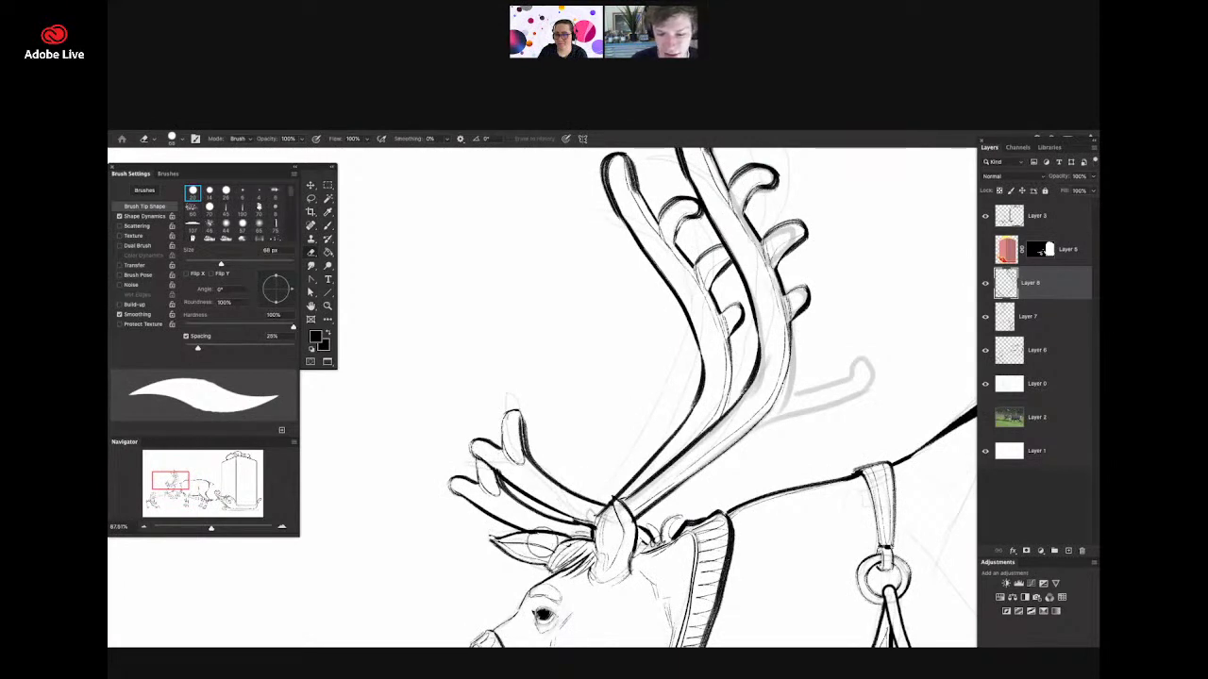
drag(624, 463, 470, 468)
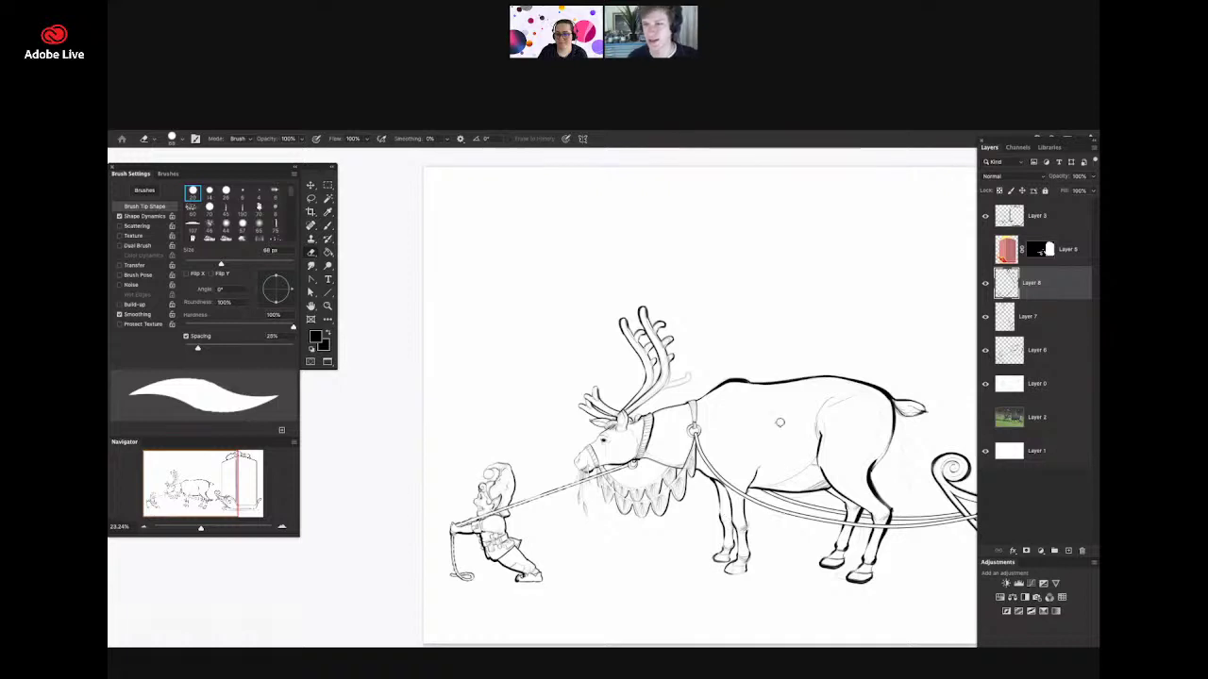
- Merge both antler layers, Layer 8 and Layer 7, down into Layer 6 and compare the artwork with the layer hidden and shown
mouse_move(780, 421)
mouse_down()
mouse_move(819, 416)
mouse_move(688, 435)
mouse_move(721, 437)
mouse_move(528, 434)
mouse_up()
key(super+e)
click(986, 286)
click(986, 286)
drag(723, 451, 978, 287)
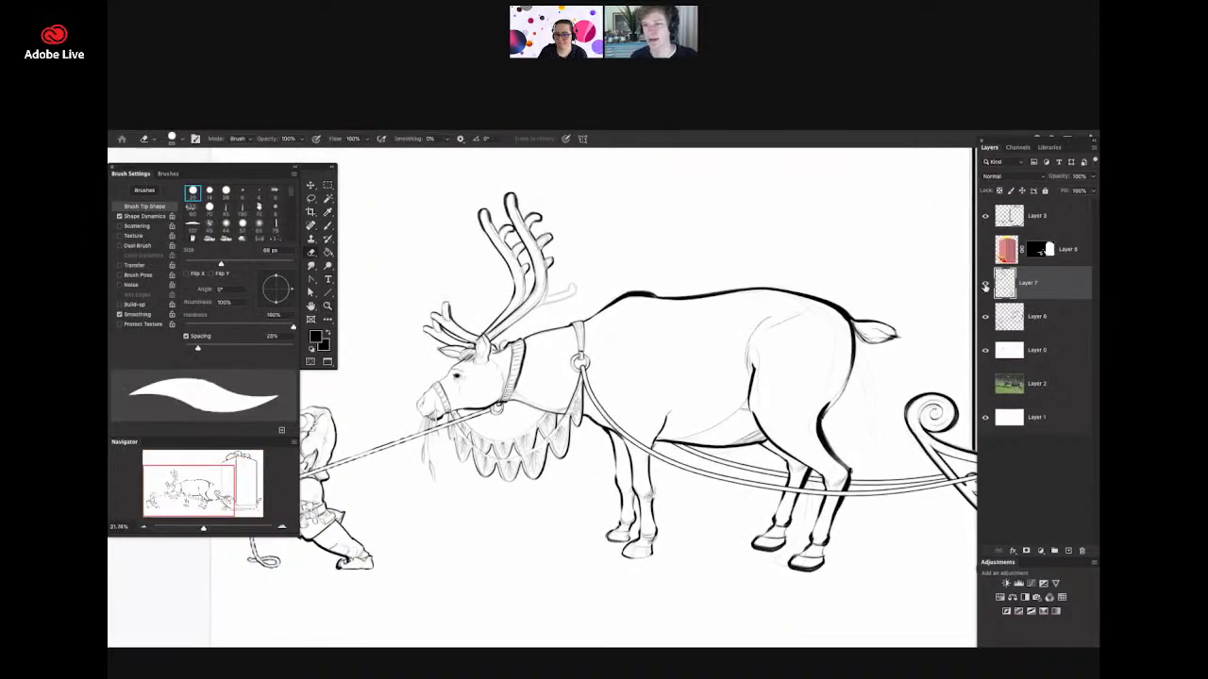
key(super+e)
click(986, 286)
click(986, 286)
mouse_move(782, 343)
mouse_down()
mouse_move(678, 444)
mouse_move(701, 477)
mouse_move(719, 451)
mouse_up()
- Select the lower forelegs with a rectangular marquee, stretch them downward to about 107% height, and deselect
key(m)
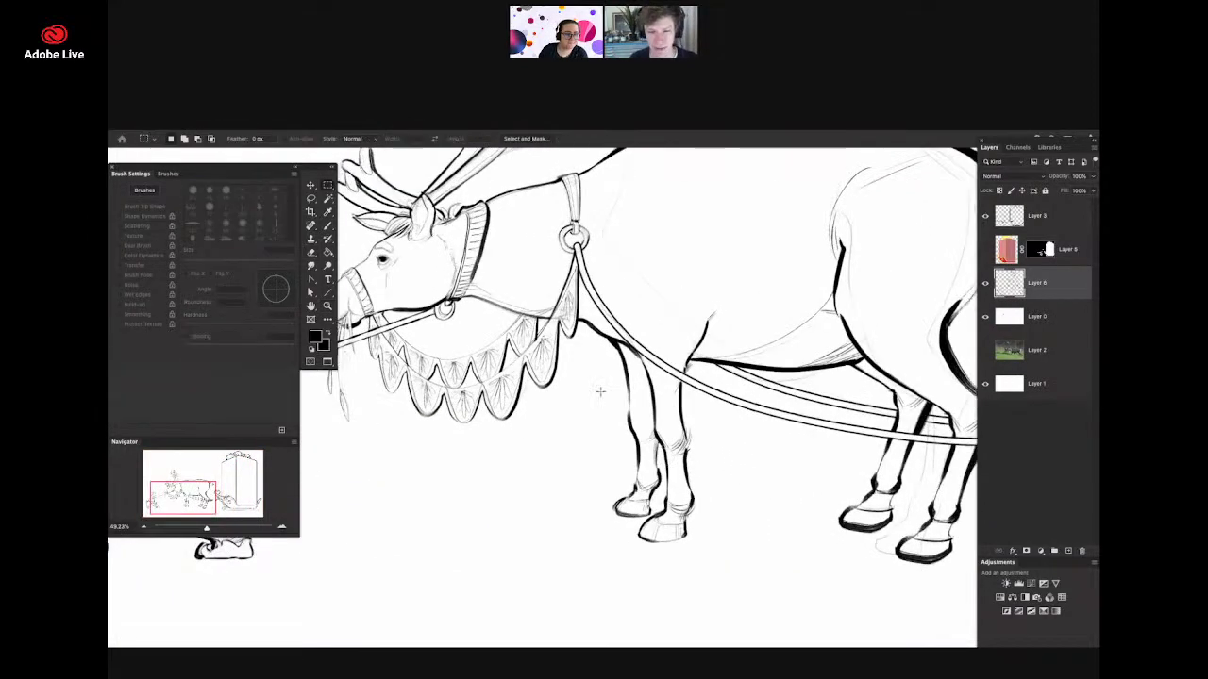
drag(693, 559, 699, 567)
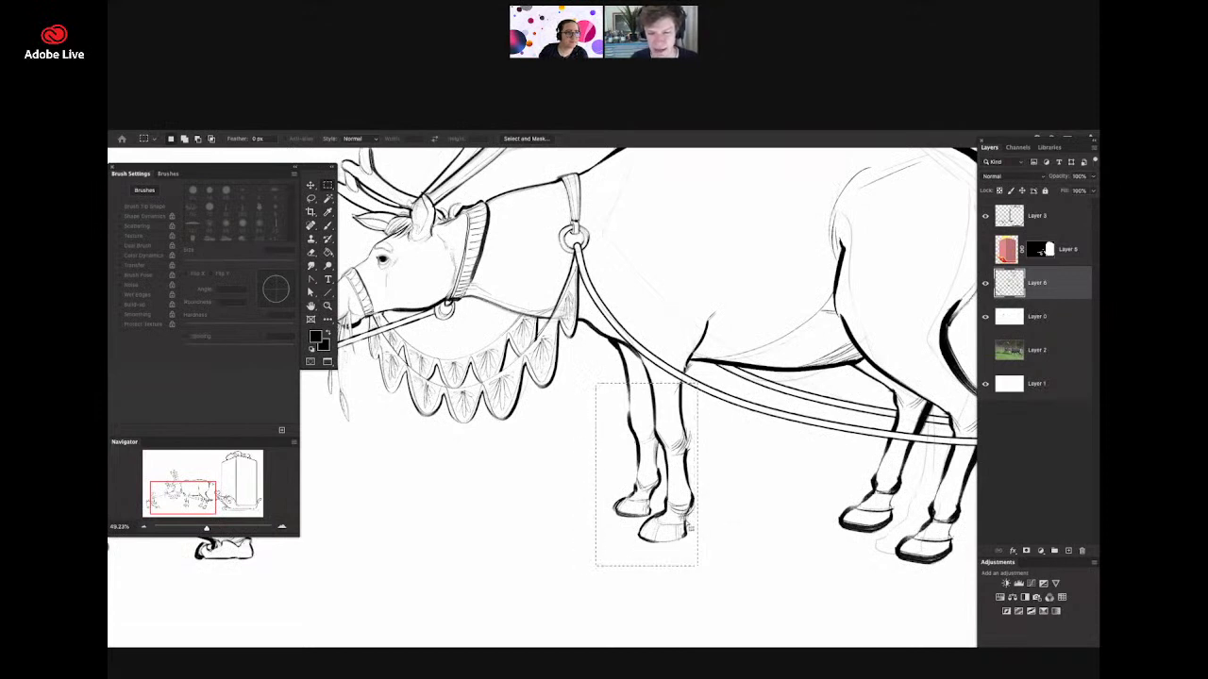
drag(683, 525, 684, 533)
drag(666, 455, 646, 466)
key(v)
key(ctrl+plus)
key(ctrl+plus)
key(ctrl+plus)
key(ctrl+plus)
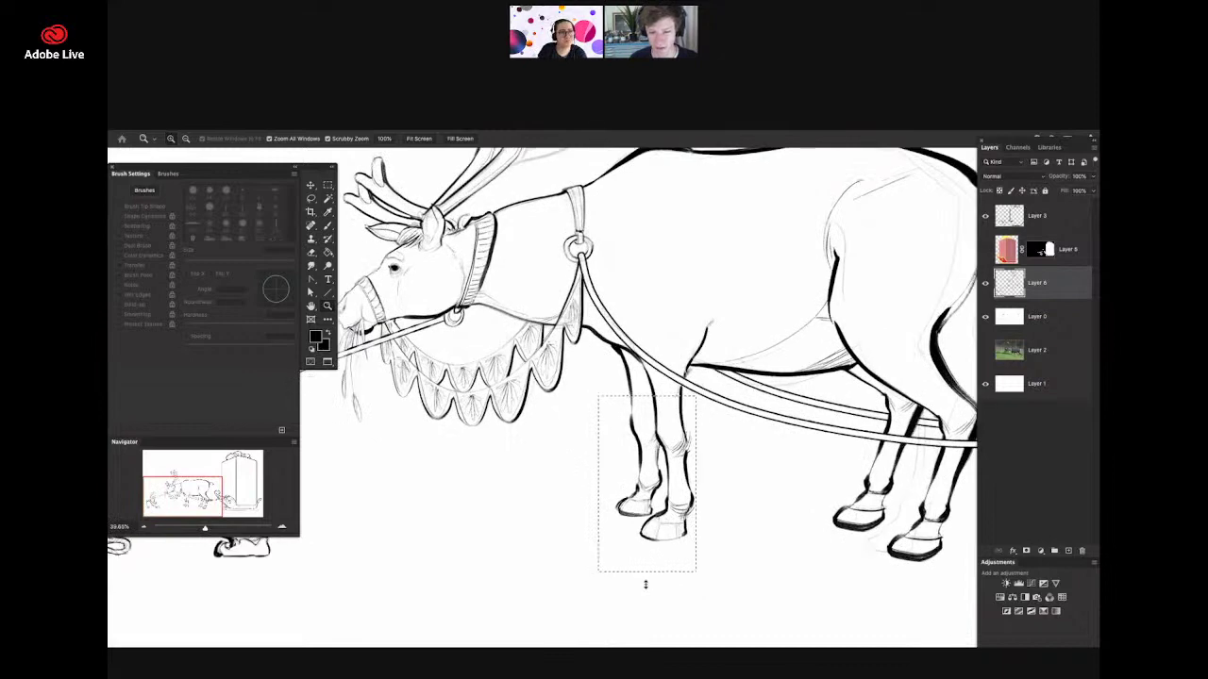
drag(645, 585, 647, 598)
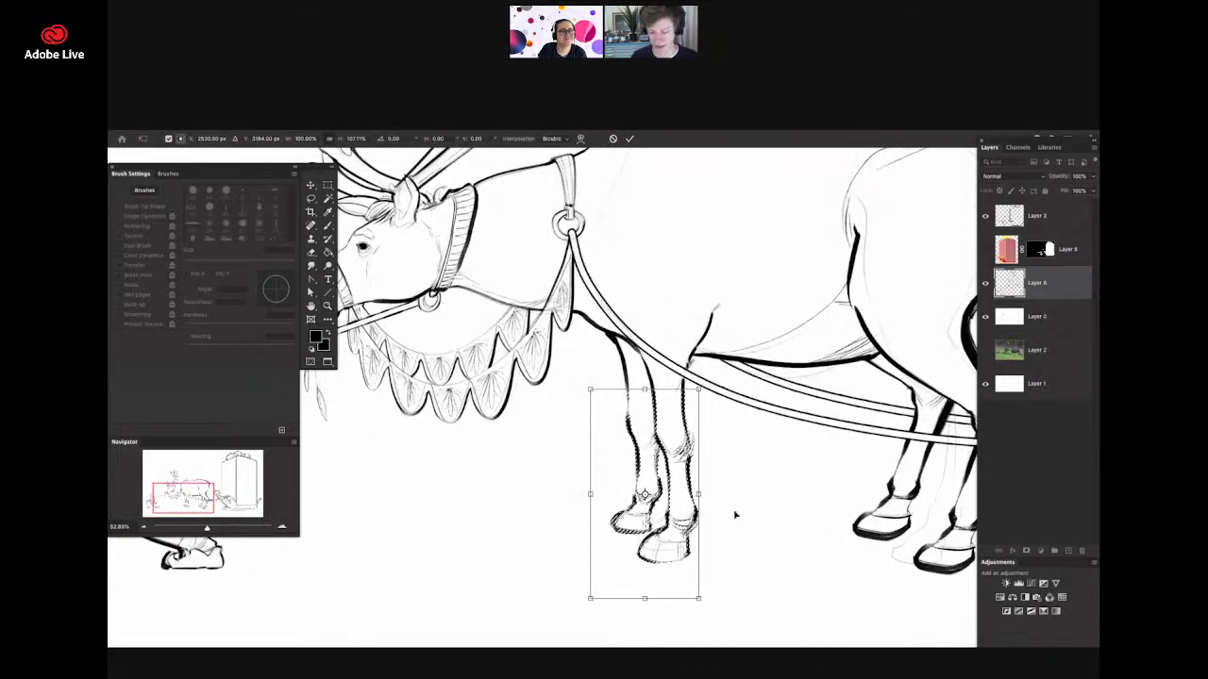
key(Return)
key(m)
key(ctrl+d)
- Draw fine contour strokes down the reindeer's shoulder behind the harness strap
drag(679, 497, 636, 485)
drag(710, 411, 674, 411)
drag(779, 329, 814, 329)
key(b)
key(z)
click(642, 308)
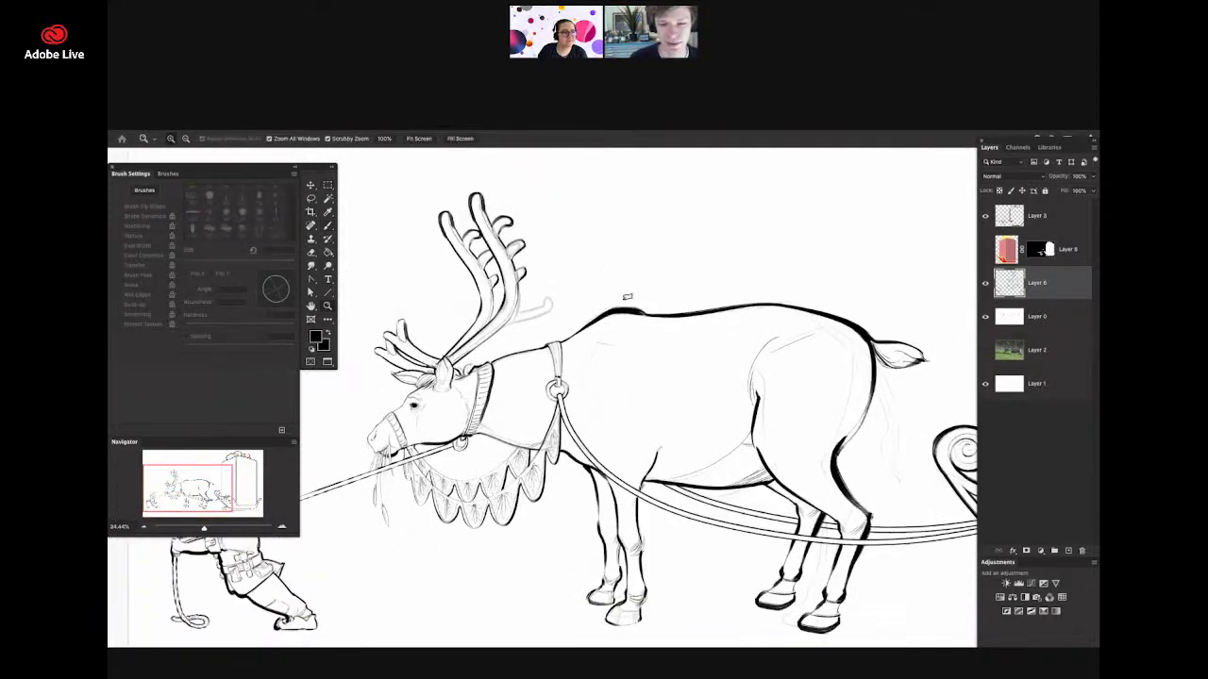
click(602, 323)
click(595, 330)
click(594, 334)
key(b)
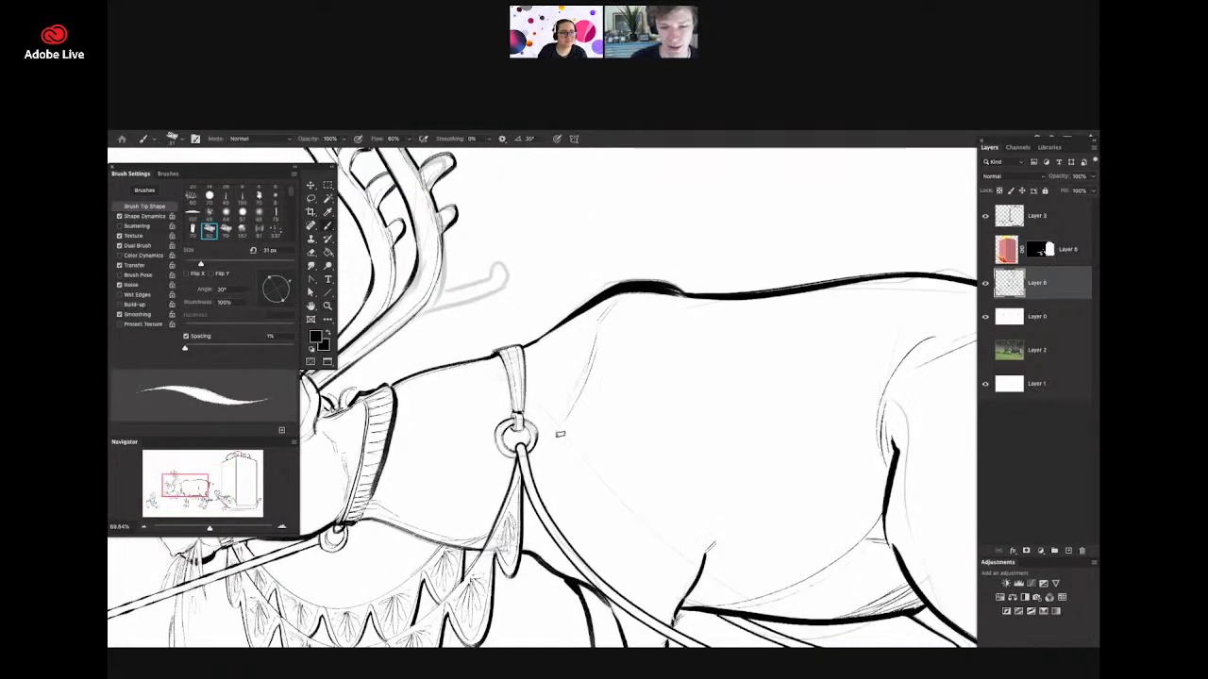
drag(559, 434, 558, 467)
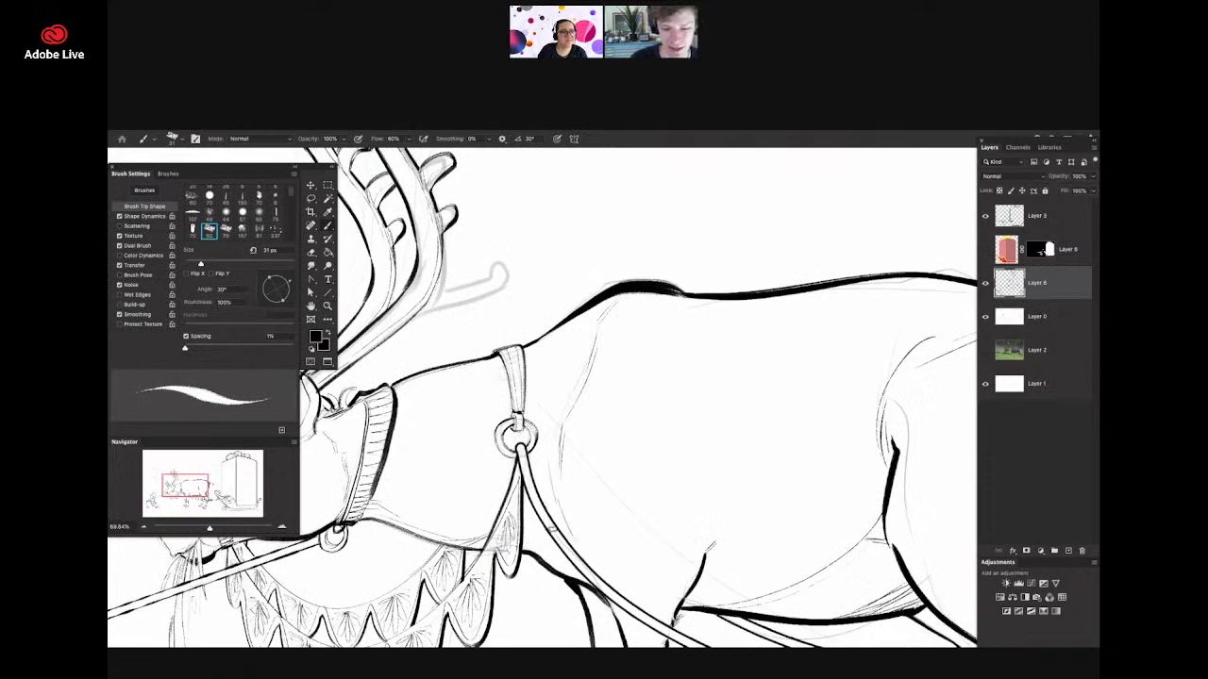
- Build up the shoulder contour with more light strokes and add a few on the neck beside the harness ring
key(z)
alt+click(623, 423)
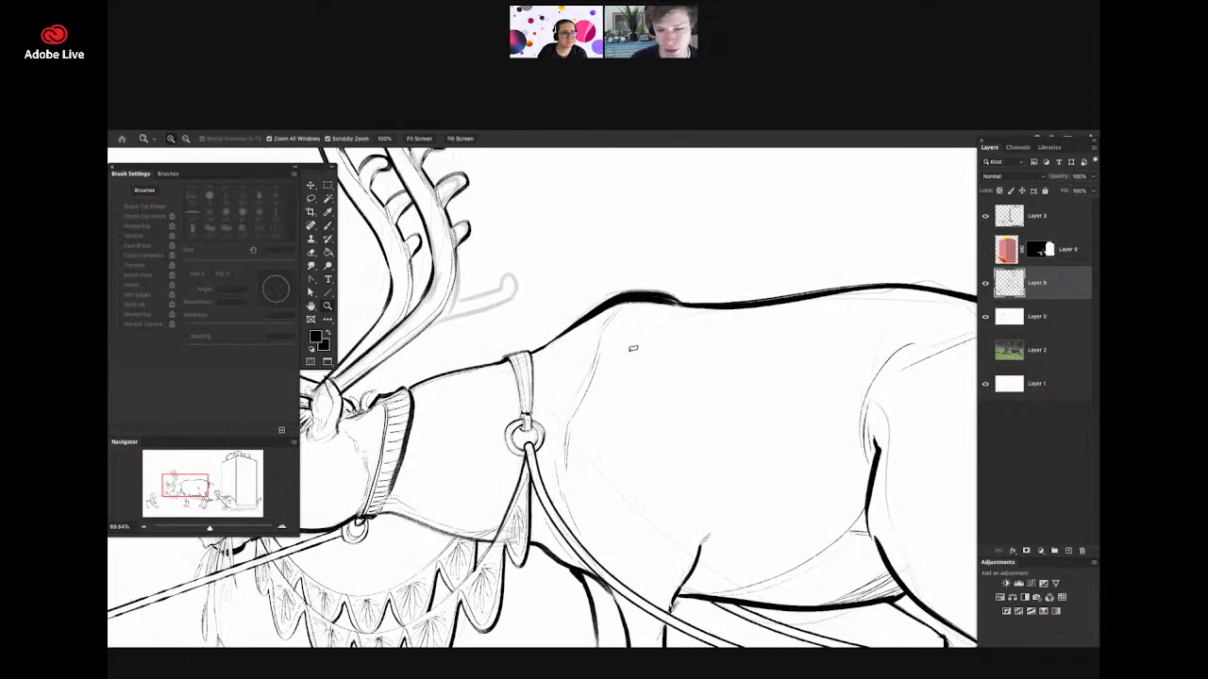
alt+click(628, 378)
alt+click(615, 412)
click(580, 429)
key(b)
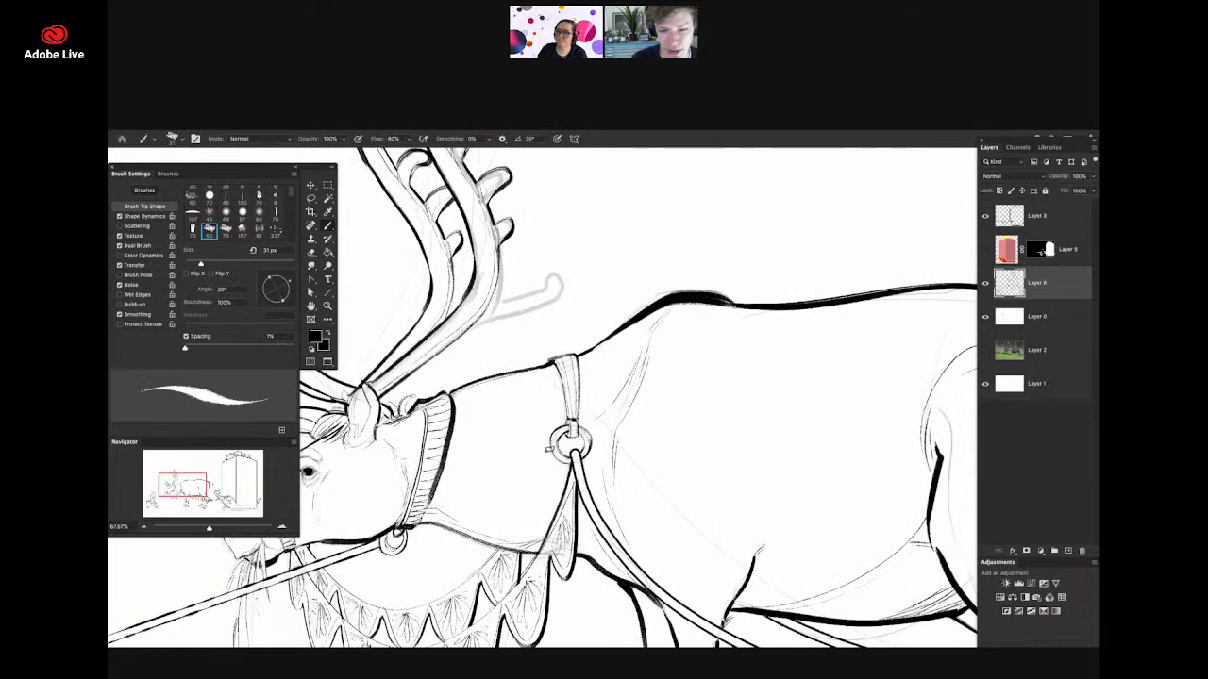
- Add light strokes along the lower neck, beneath the back line and over the top of the rump
key(z)
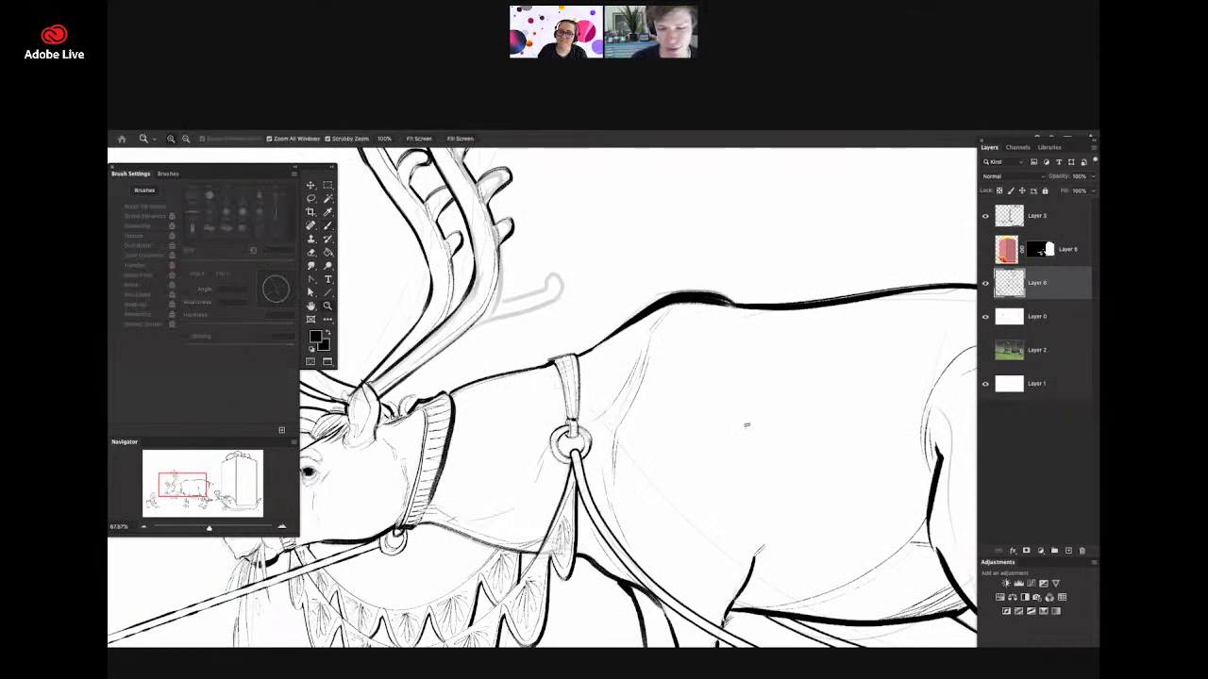
alt+click(616, 405)
alt+click(725, 349)
alt+click(616, 309)
click(758, 432)
key(b)
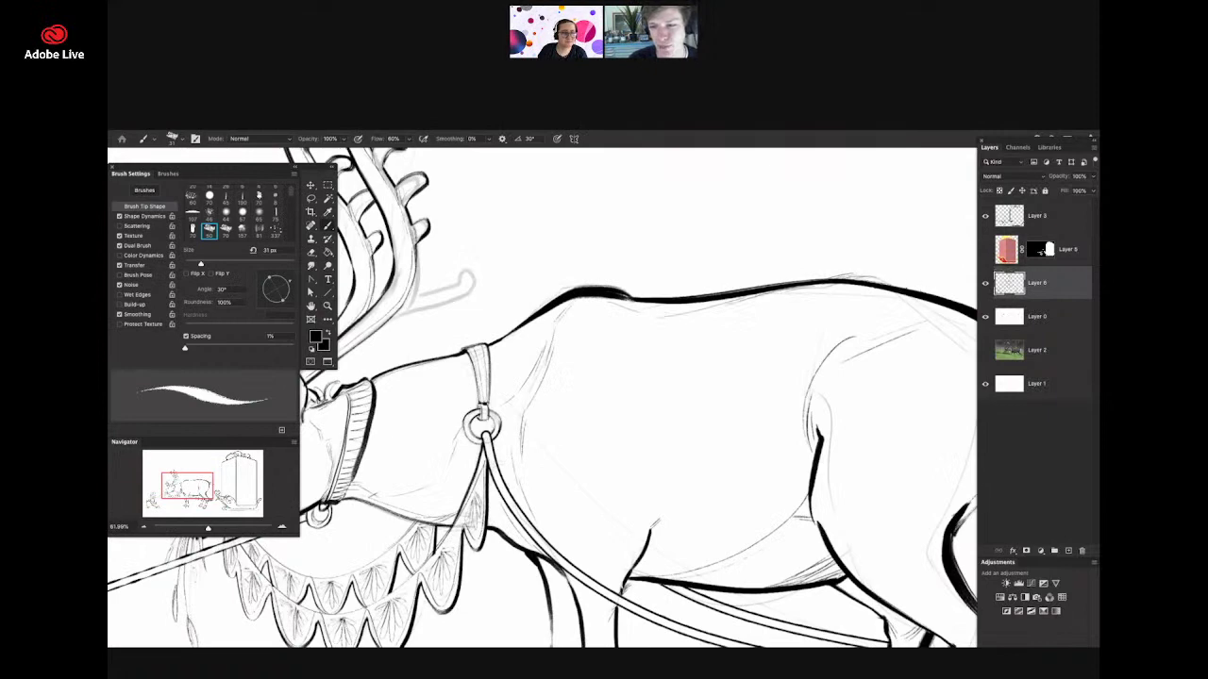
- Add loose fur strokes along the rump outline and fine hatching around the base of the tail
key(z)
alt+click(877, 318)
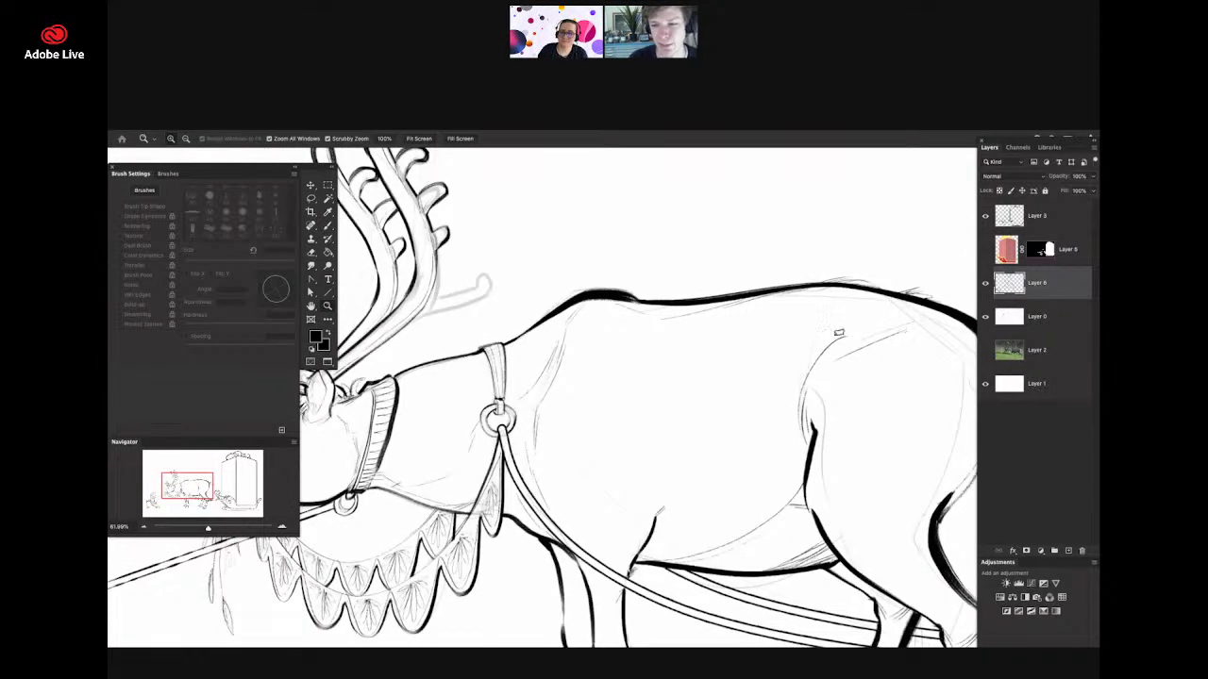
alt+click(836, 331)
click(864, 363)
key(b)
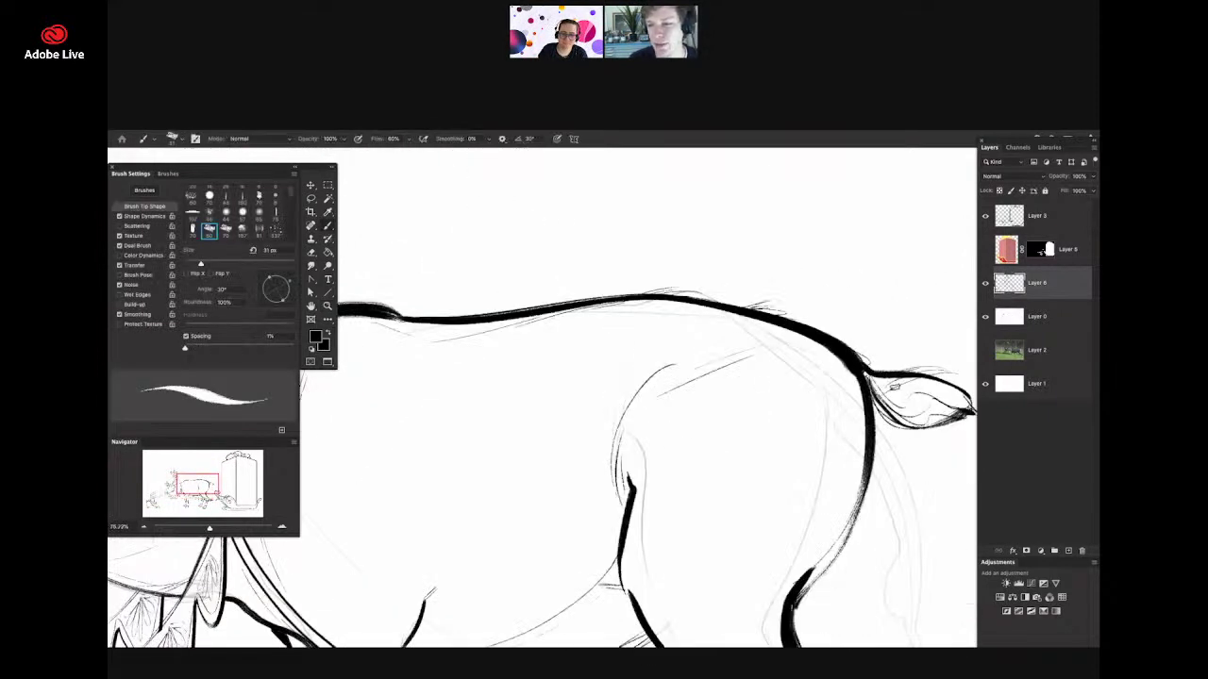
key(z)
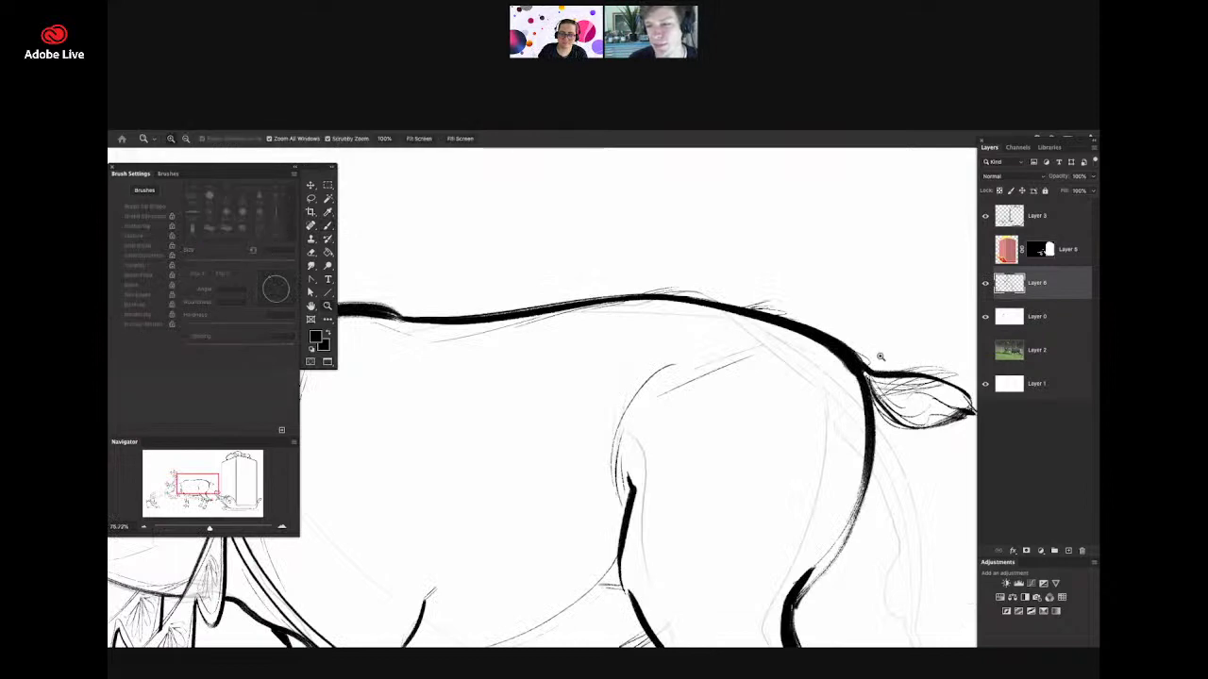
mouse_move(881, 356)
mouse_down()
mouse_move(819, 390)
mouse_move(755, 395)
mouse_up()
drag(917, 398, 944, 401)
drag(881, 361, 917, 366)
key(b)
- Extend the elbow line up the flank above the near foreleg with thin, broken contour strokes
key(z)
mouse_move(652, 349)
mouse_down()
mouse_move(604, 434)
mouse_move(652, 373)
mouse_move(661, 401)
mouse_up()
key(b)
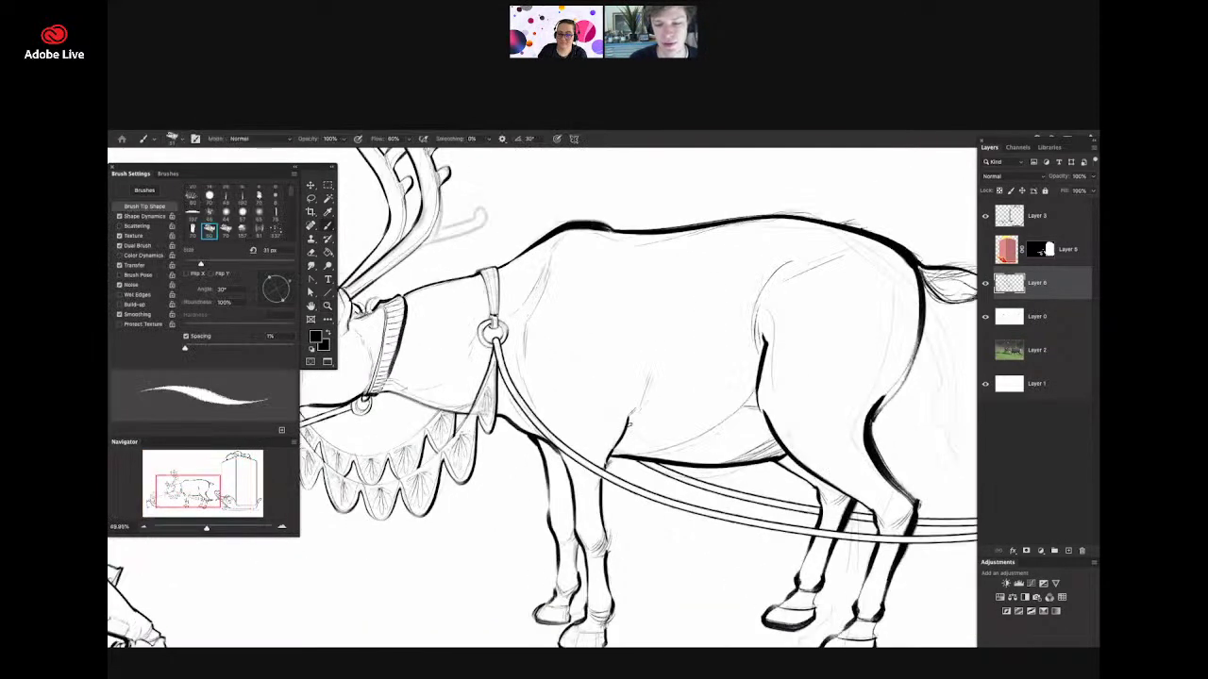
key(z)
drag(719, 373, 710, 336)
drag(653, 399, 663, 422)
key(b)
scroll(661, 426, up, 3)
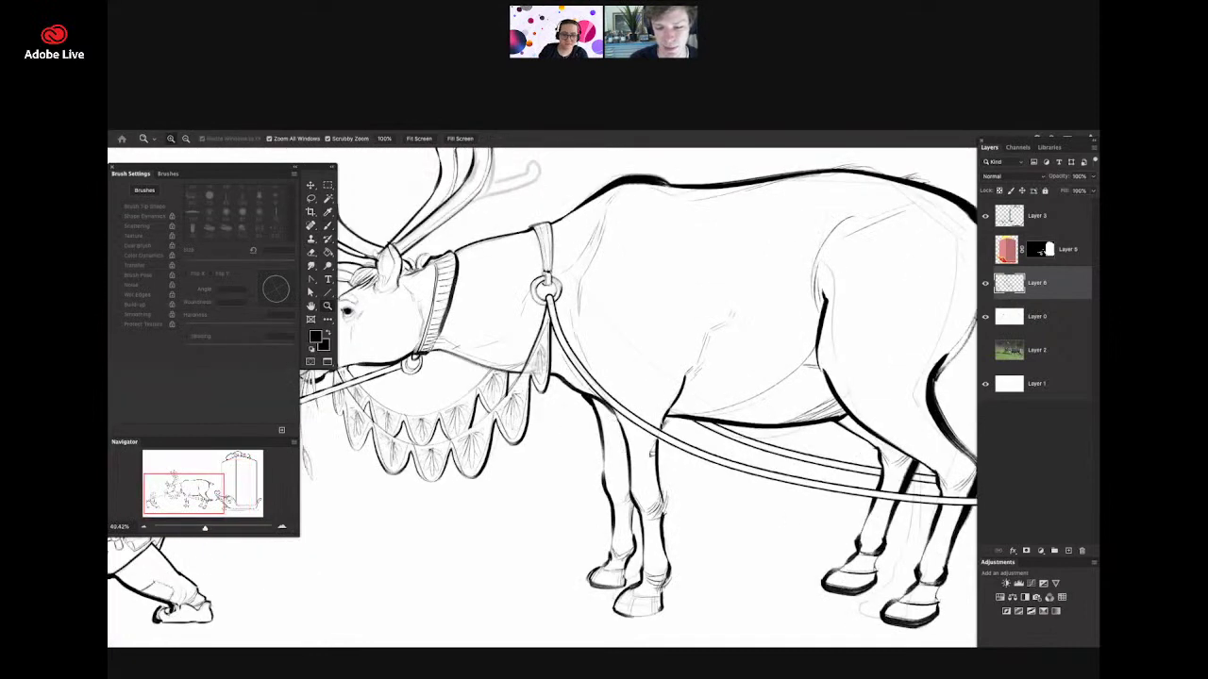
- Erase the rough line at the top of the far foreleg and re-ink its front outline
key(e)
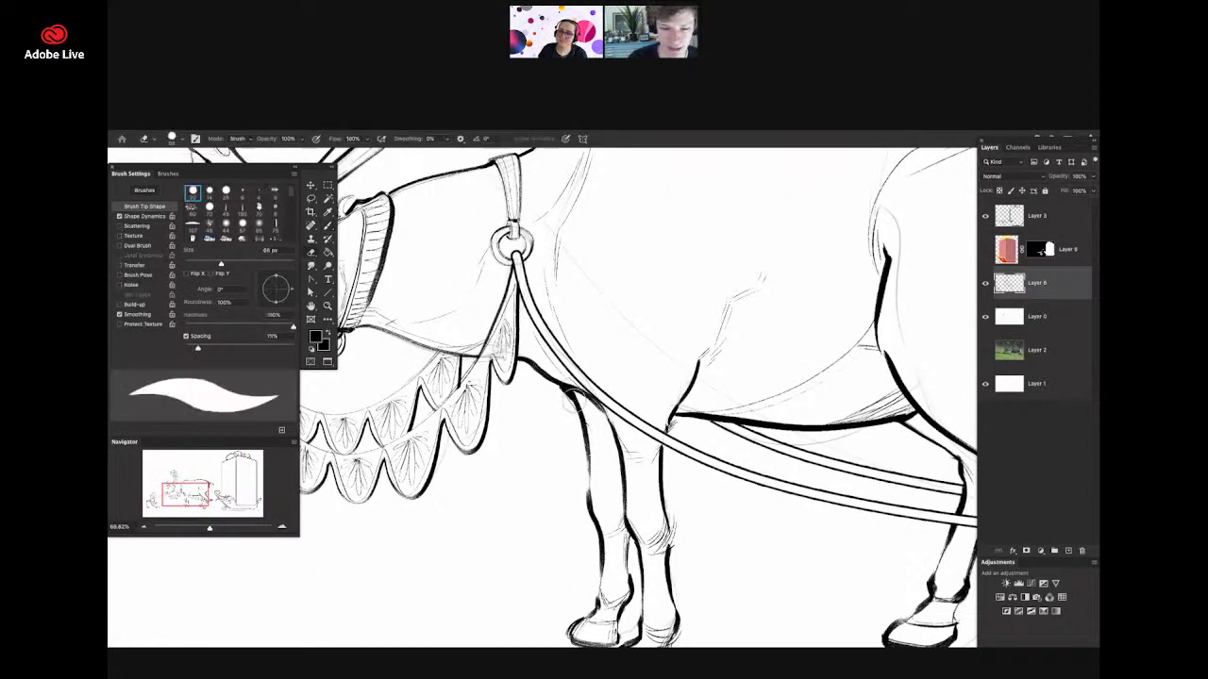
key(b)
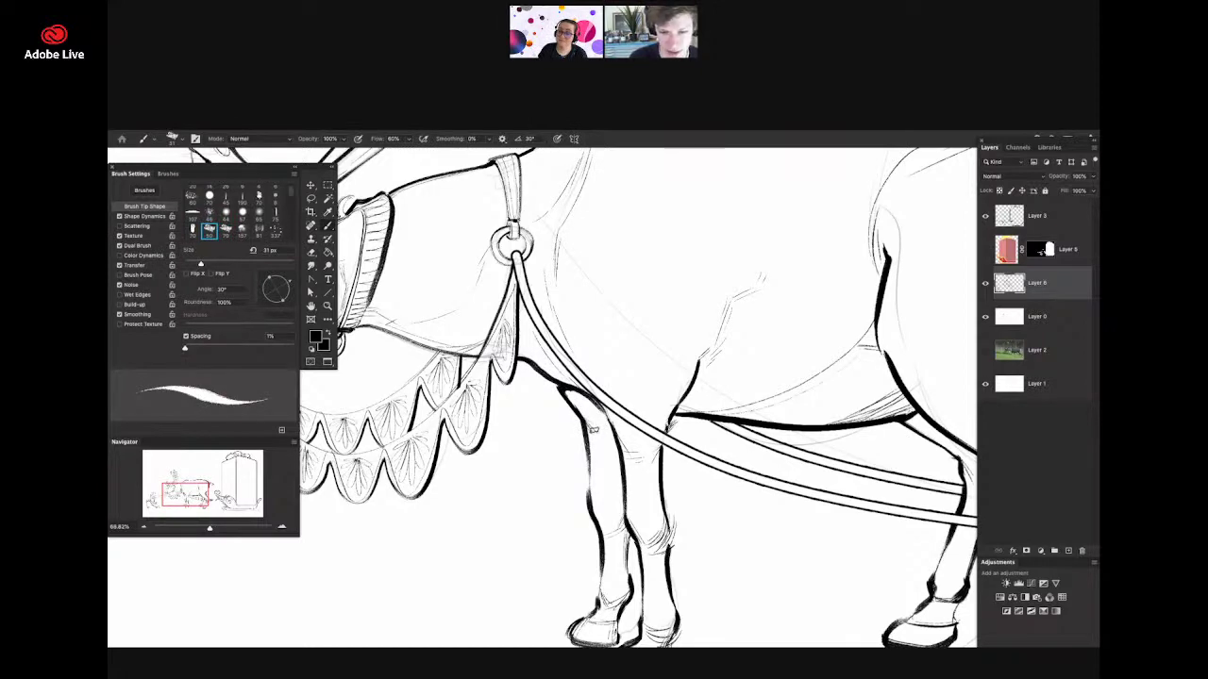
key(z)
drag(644, 440, 582, 488)
scroll(587, 457, up, 1)
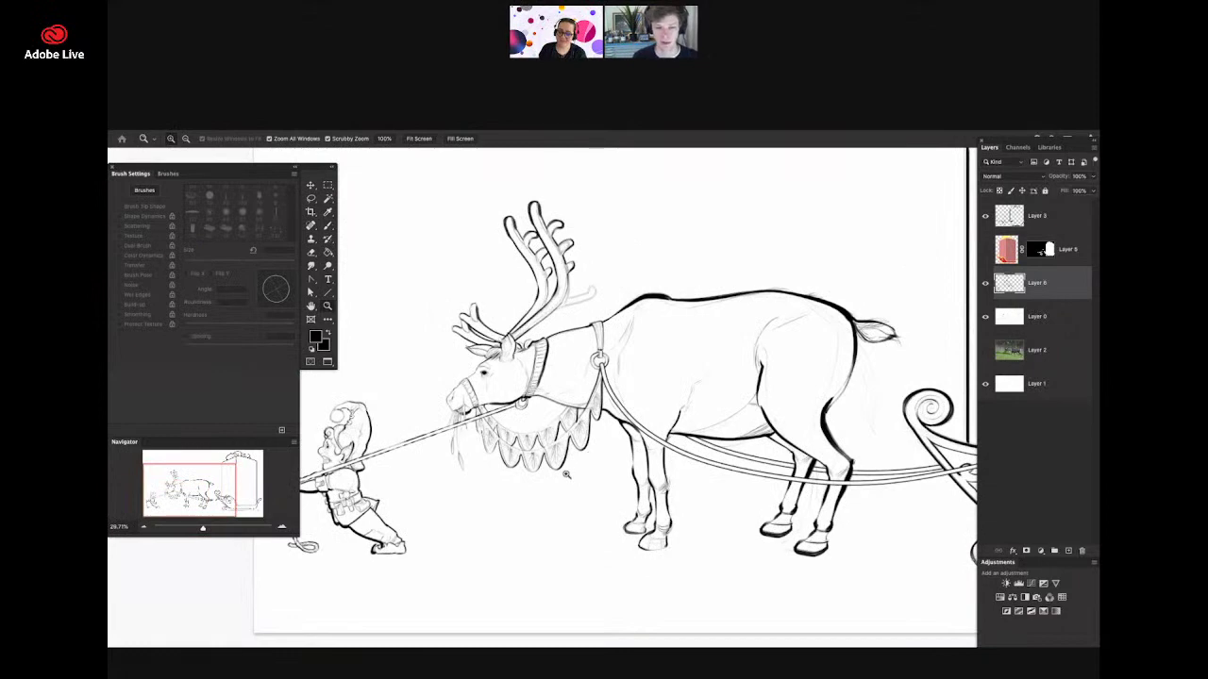
- Ink the long, low back tine with its upturned rounded tip over the grey sketch on the near antler
drag(566, 474, 538, 477)
drag(639, 337, 662, 366)
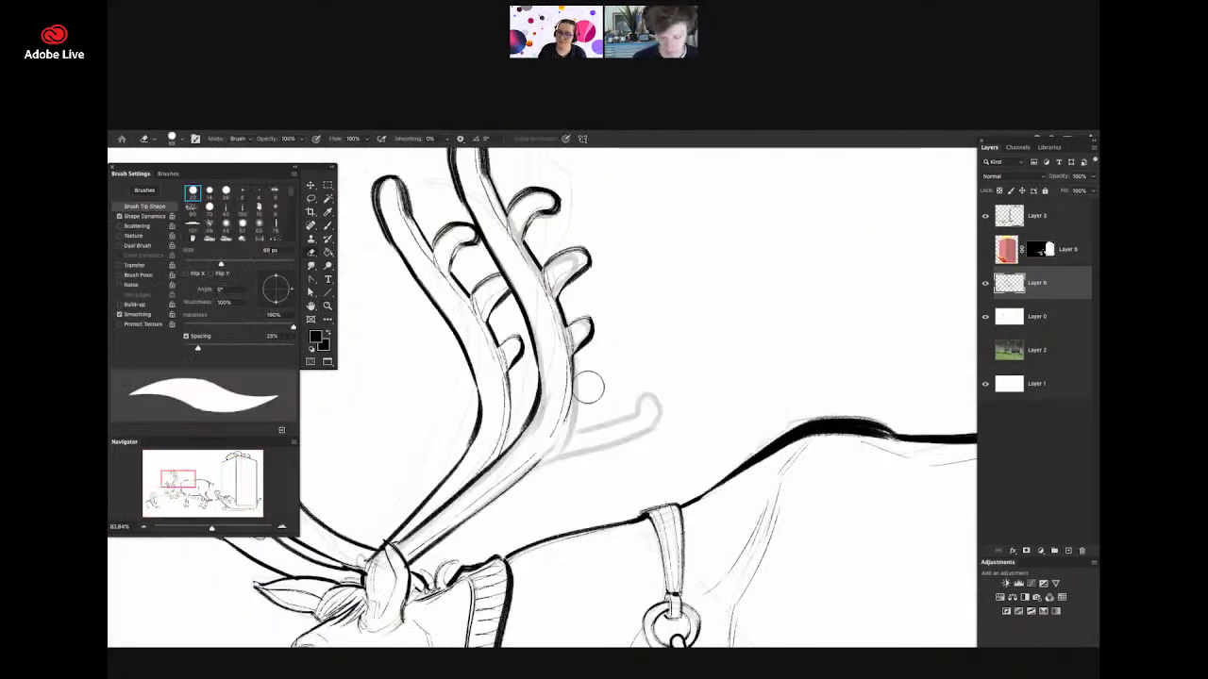
key(b)
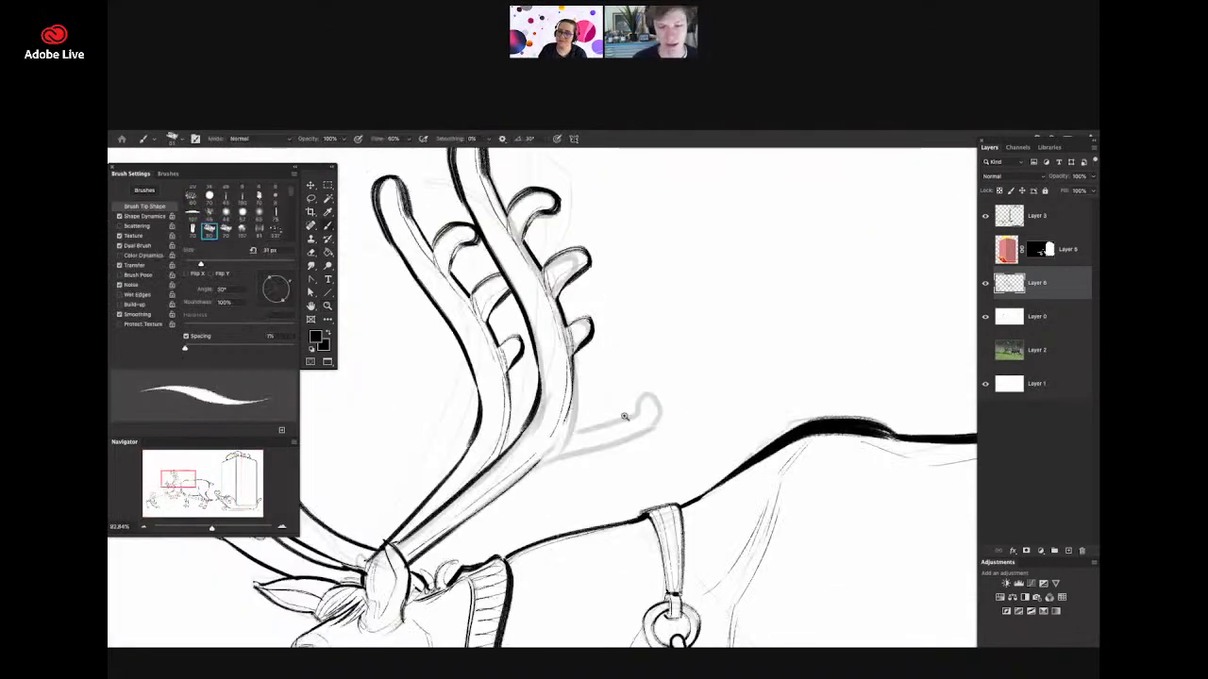
drag(617, 430, 754, 441)
mouse_move(498, 487)
mouse_down()
mouse_move(682, 430)
mouse_move(655, 359)
mouse_move(642, 399)
mouse_move(573, 412)
mouse_up()
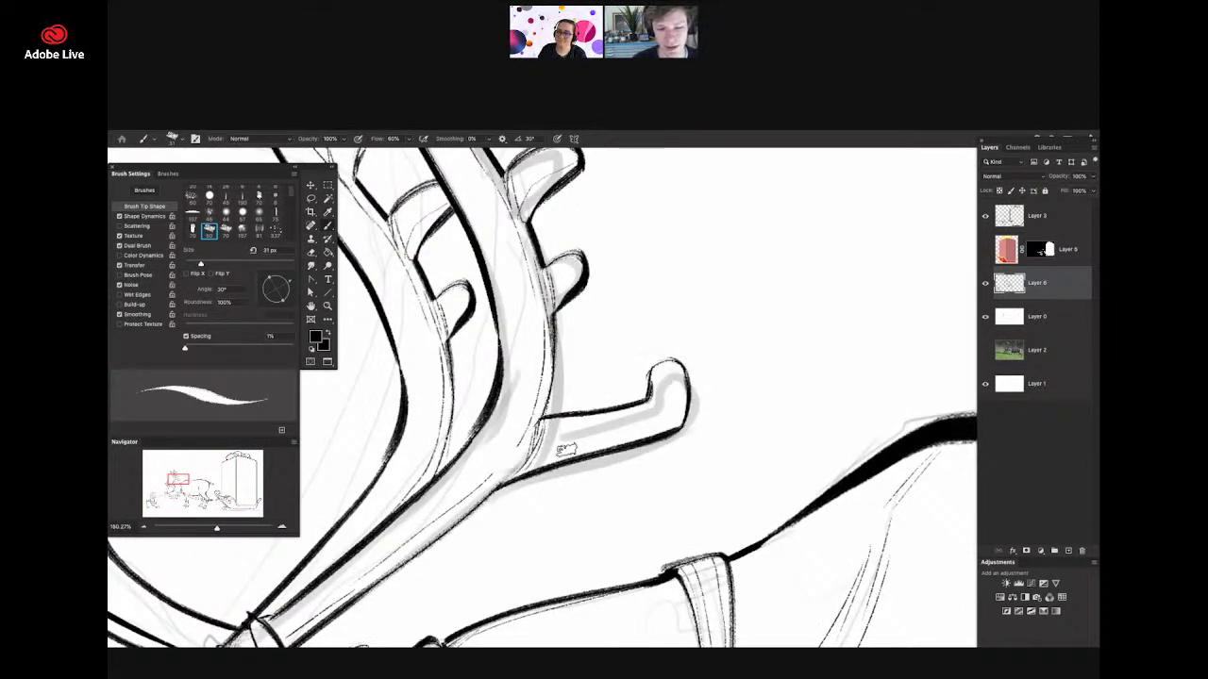
- Ink the matching low tine between the far and near antler beams and erase its overrun inside the far beam
key(z)
mouse_move(599, 433)
mouse_down()
mouse_move(472, 427)
mouse_move(698, 421)
mouse_up()
key(b)
drag(605, 414, 574, 423)
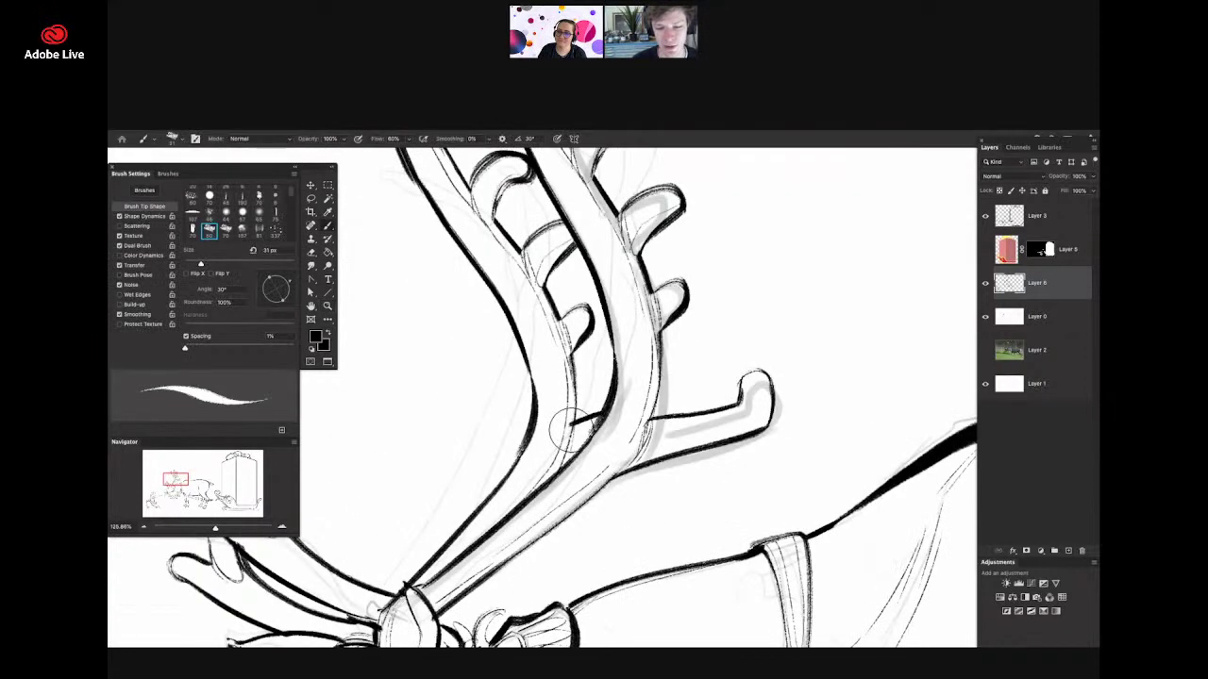
key(e)
key(b)
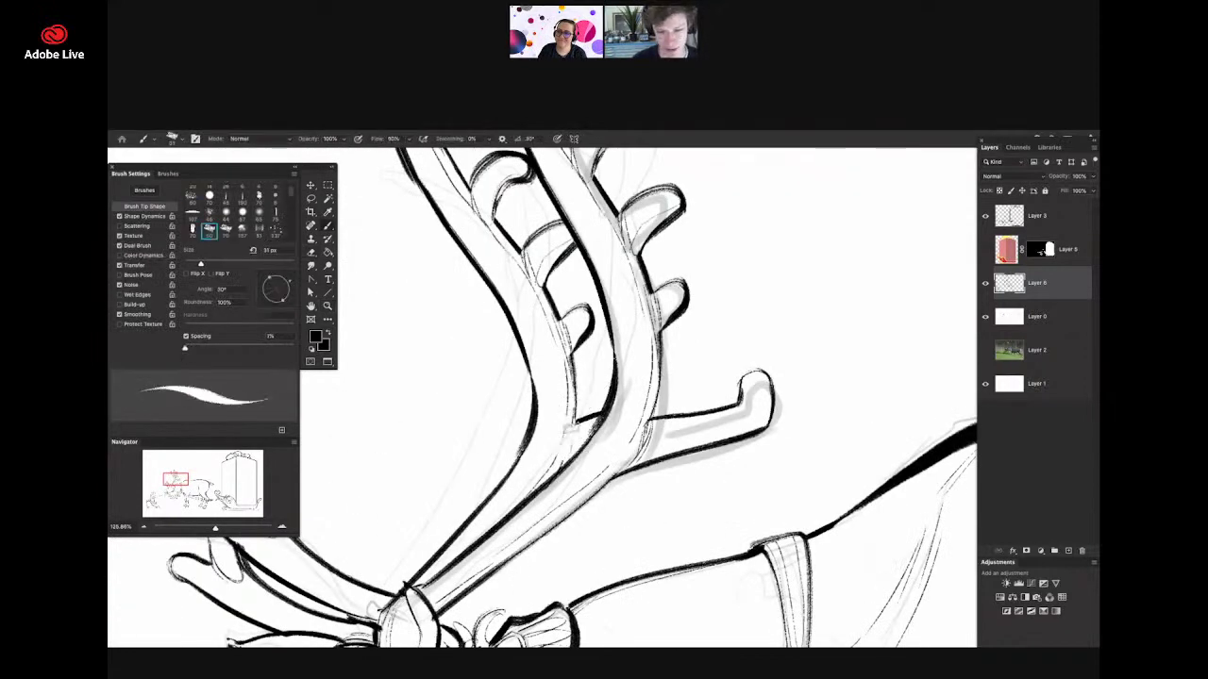
- Blend the far antler's low tine into its beam and add a short tine behind the near beam above the long back tine
key(z)
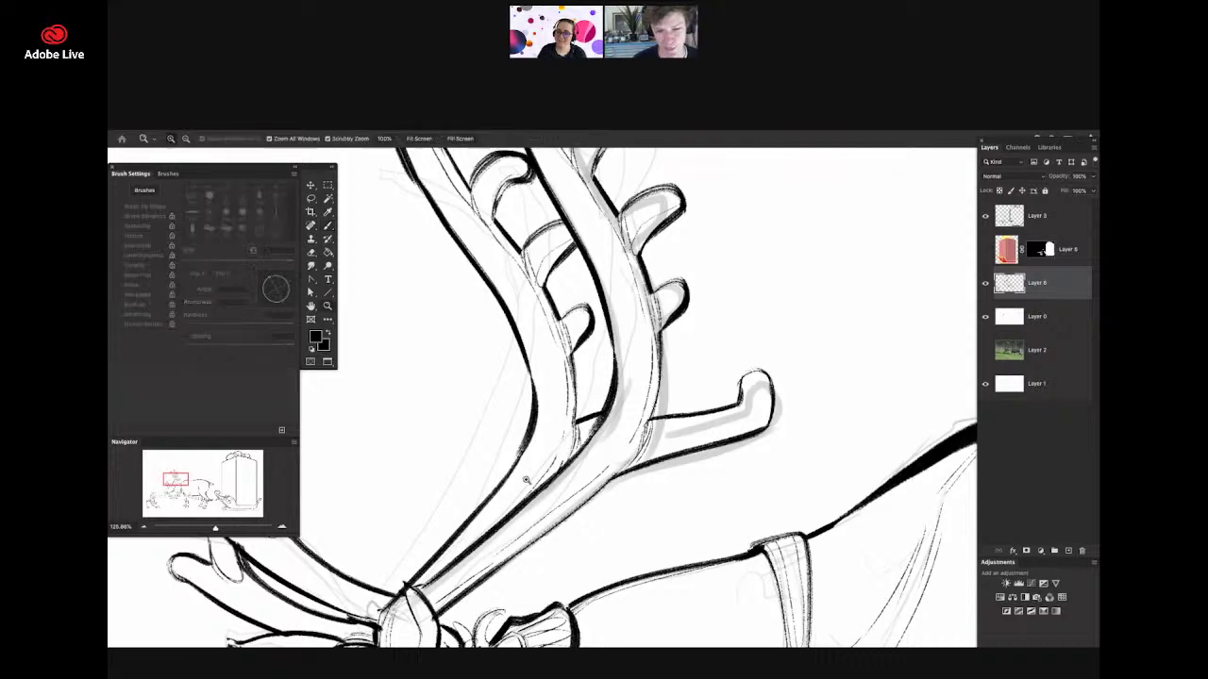
scroll(572, 446, down, 2)
scroll(629, 387, down, 2)
key(b)
scroll(623, 396, up, 5)
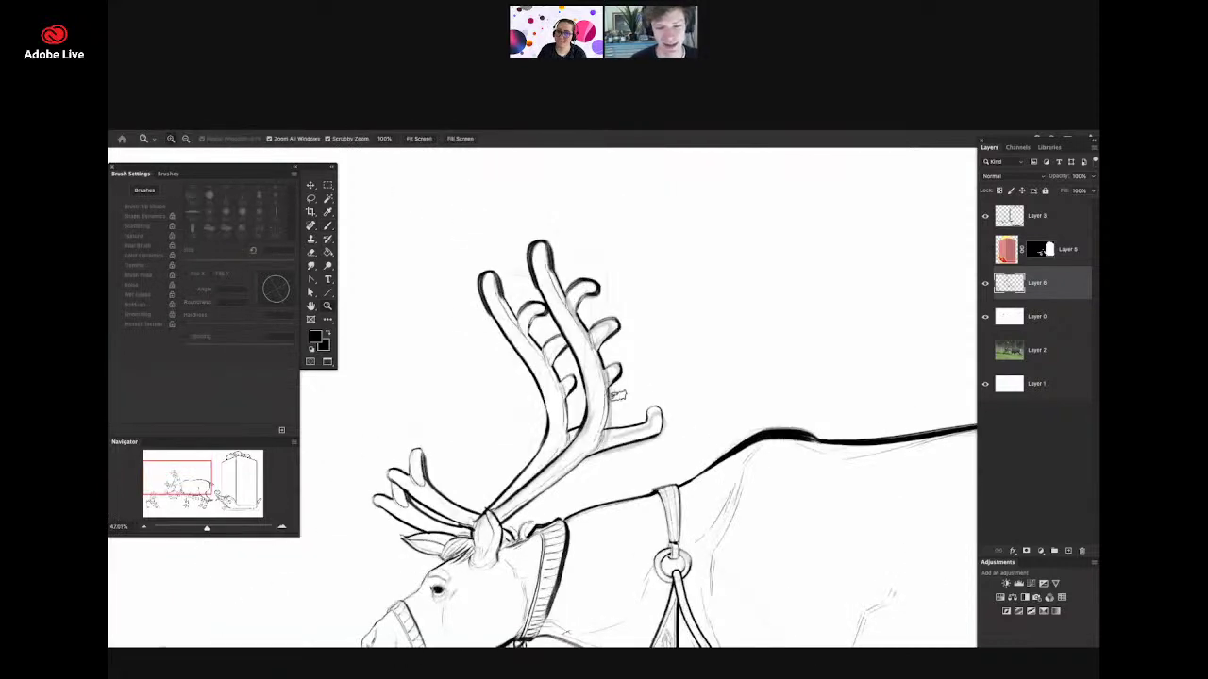
key(z)
scroll(541, 529, down, 4)
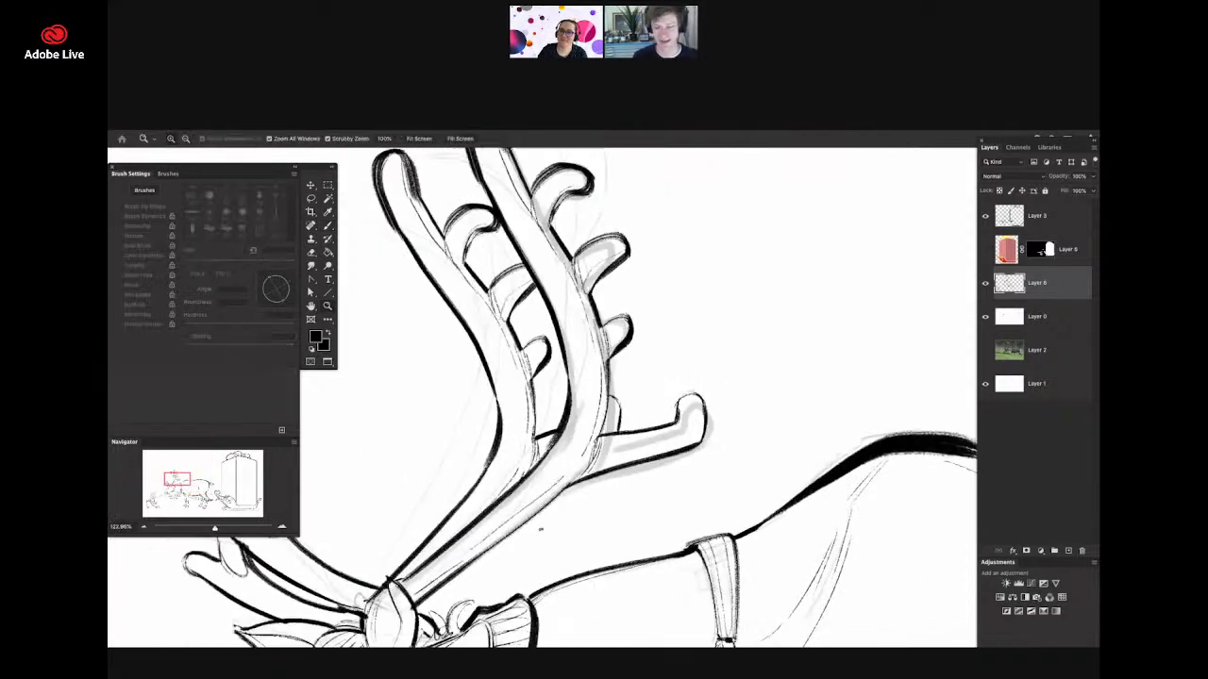
- Review the whole composition of elf, reindeer, sleigh and gift box, and inspect the reindeer's rump and tail up close
scroll(459, 450, up, 2)
scroll(569, 456, down, 3)
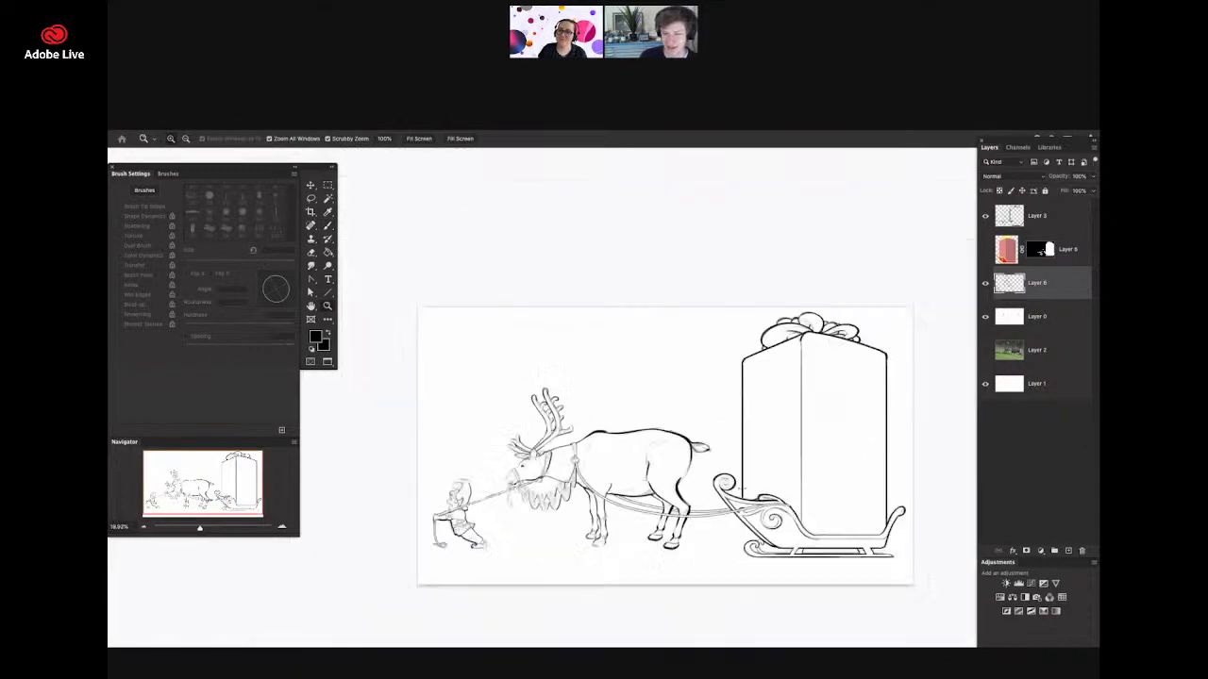
scroll(800, 483, up, 3)
scroll(799, 482, up, 1)
key(b)
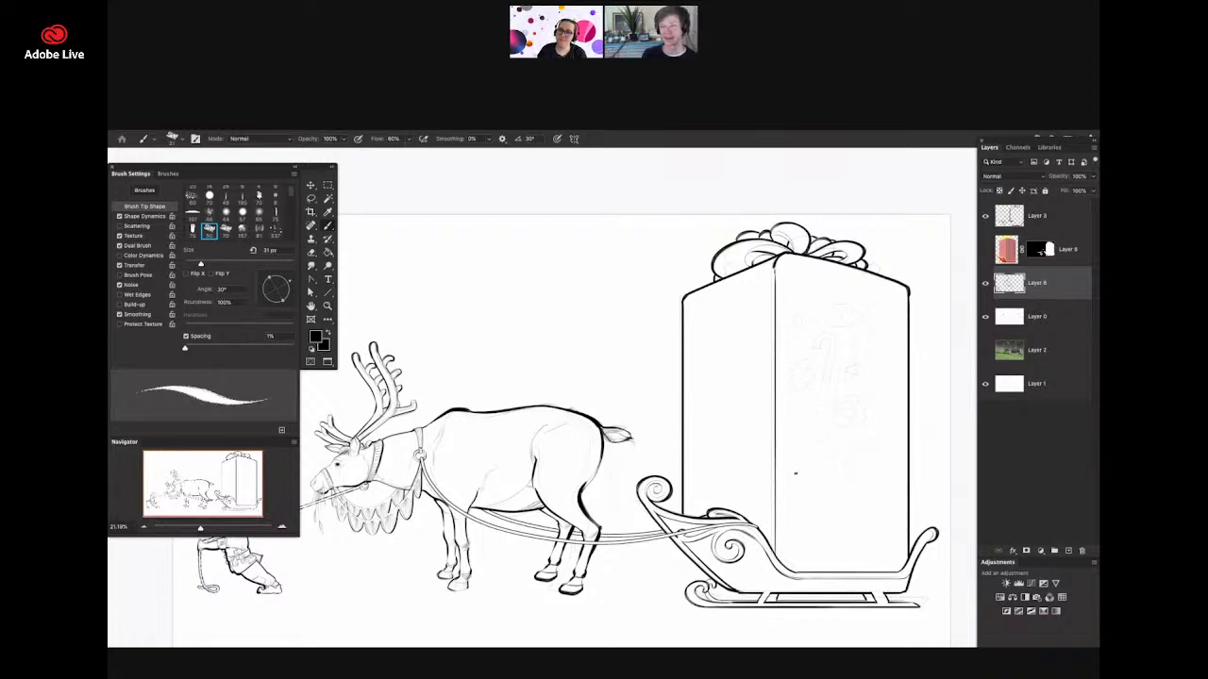
key(z)
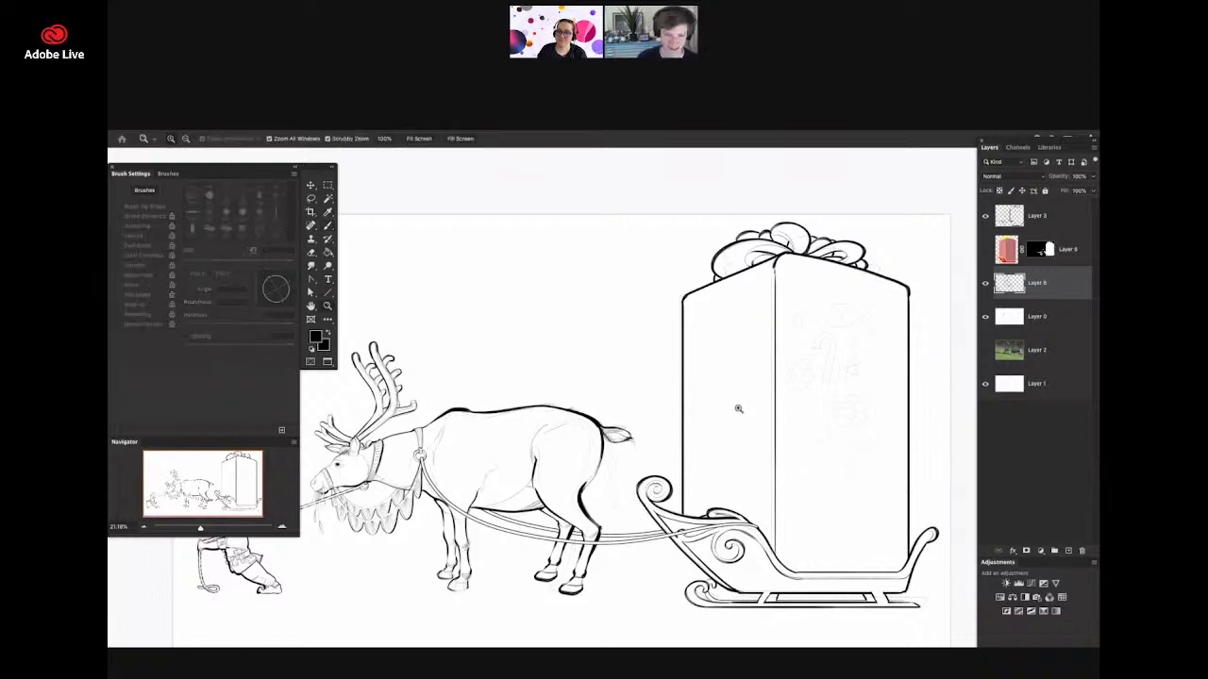
mouse_move(740, 410)
mouse_down()
mouse_move(652, 448)
mouse_move(613, 486)
mouse_move(639, 444)
mouse_move(573, 506)
mouse_move(677, 420)
mouse_move(709, 457)
mouse_move(671, 407)
mouse_move(670, 343)
mouse_move(724, 351)
mouse_up()
key(b)
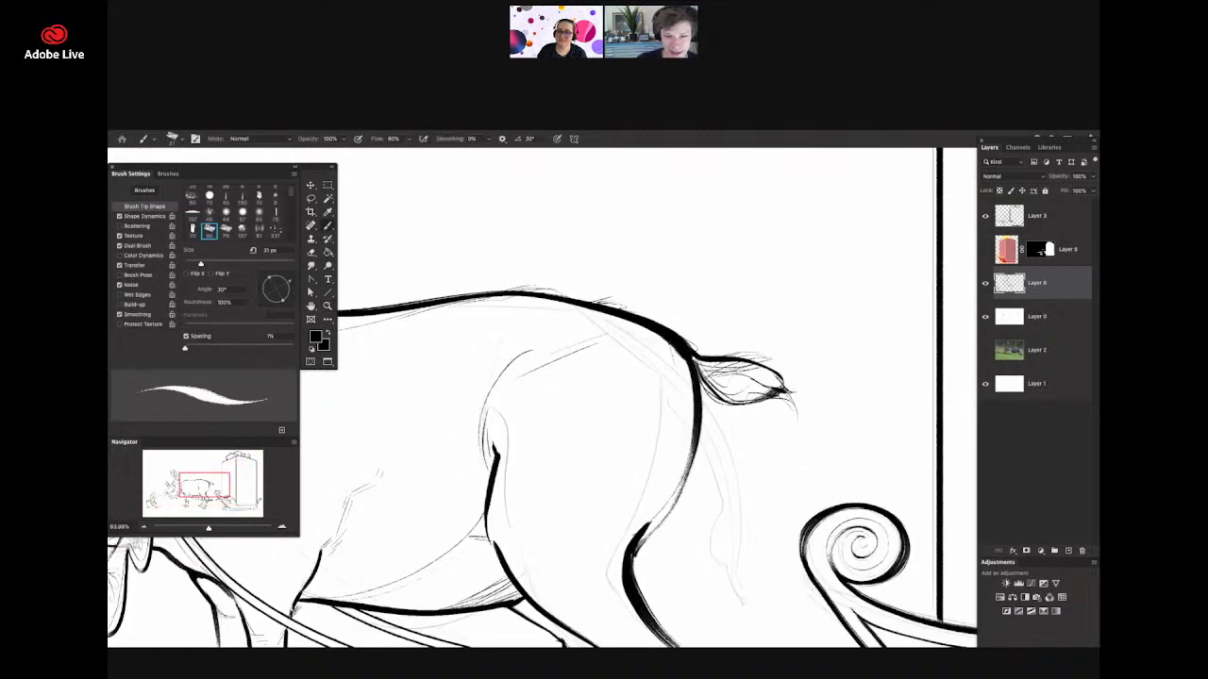
- Sketch a small grass tuft beside the reindeer's front hooves and thin horizontal ground lines between its legs and toward the elf
key(z)
mouse_move(684, 440)
mouse_down()
mouse_move(676, 457)
mouse_move(618, 471)
mouse_up()
key(b)
key(z)
drag(572, 531, 630, 492)
scroll(626, 492, up, 4)
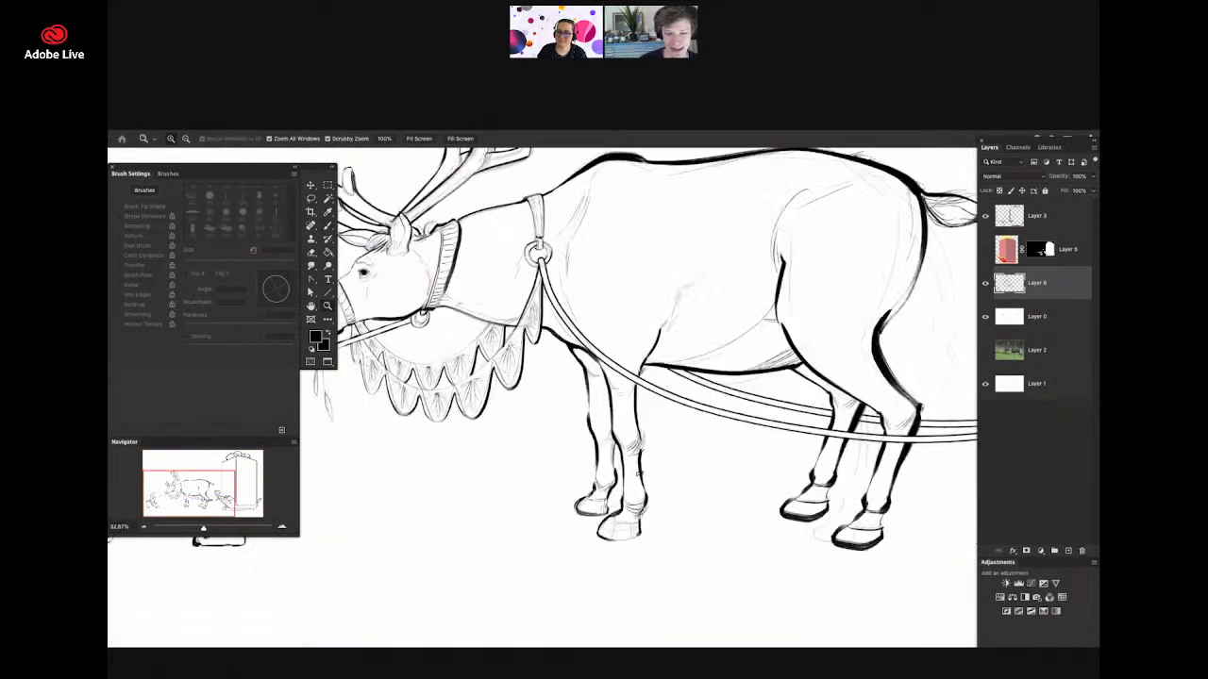
key(b)
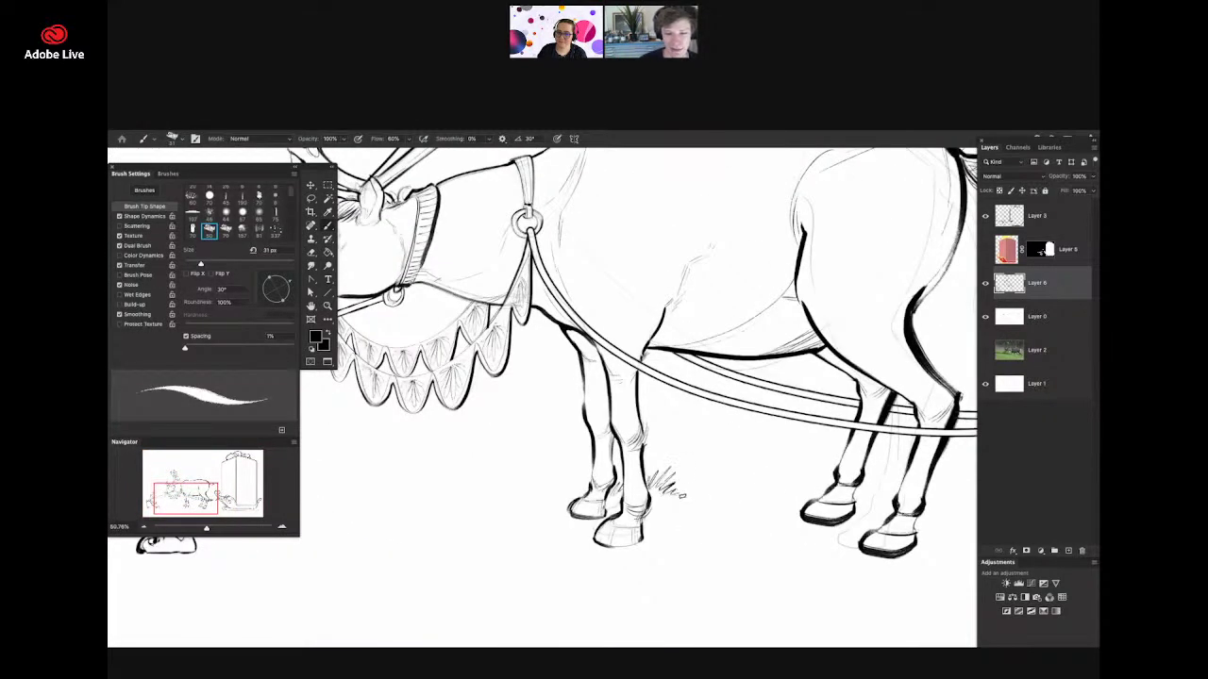
drag(682, 494, 812, 501)
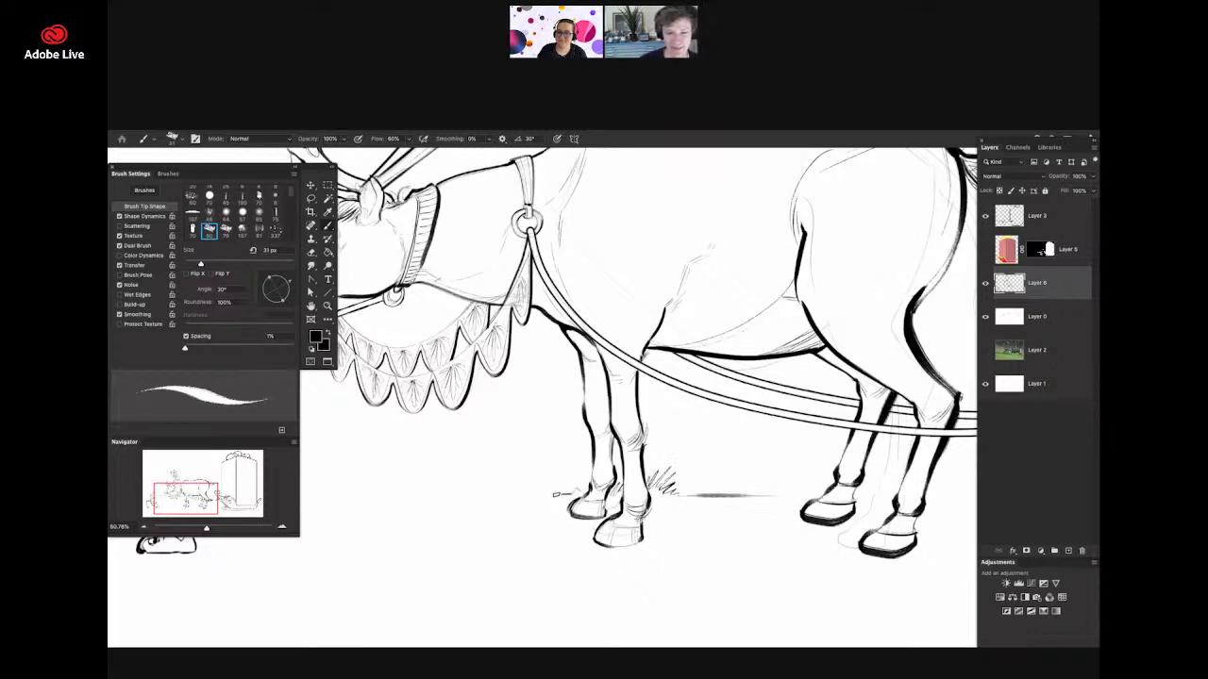
key(z)
scroll(604, 486, down, 5)
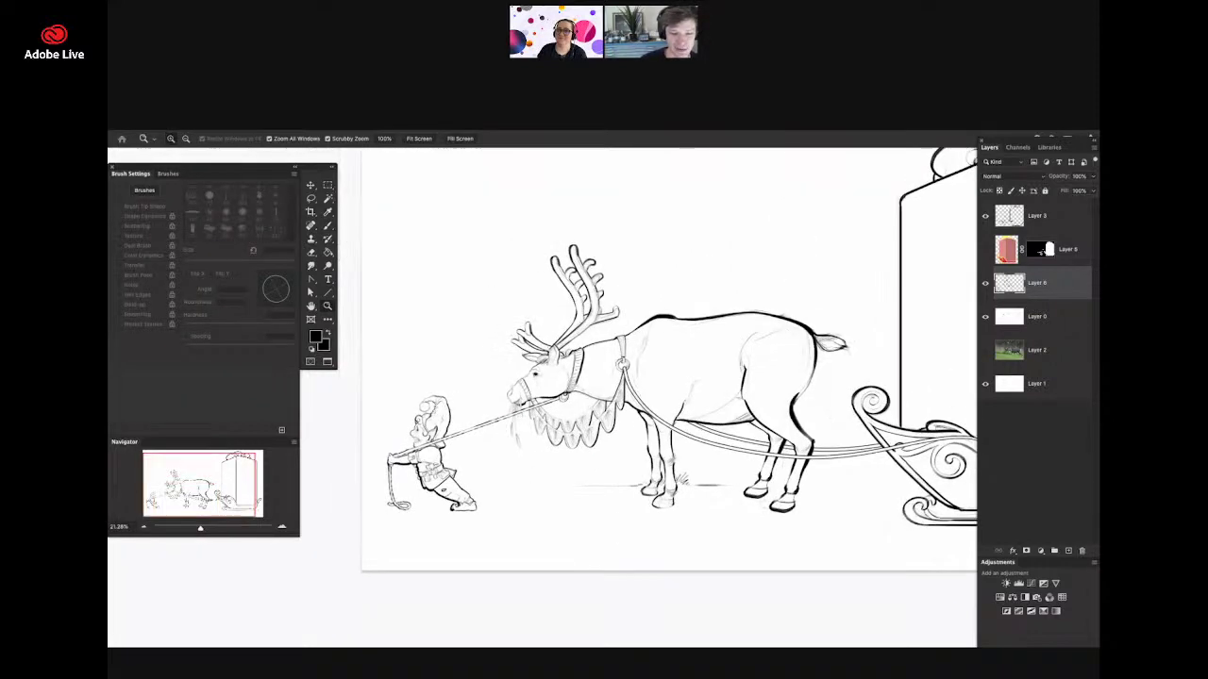
scroll(561, 501, down, 2)
key(b)
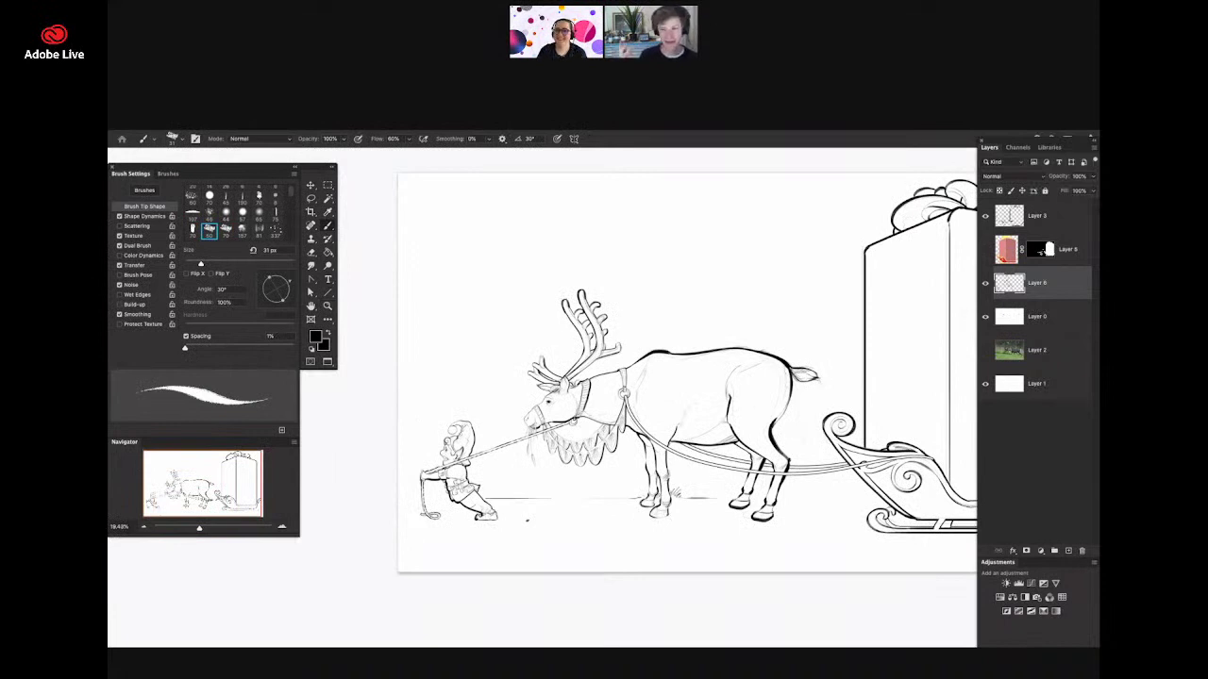
- Review the new ground lines against the whole composition of elf, reindeer and gift sleigh
key(z)
scroll(681, 497, down, 4)
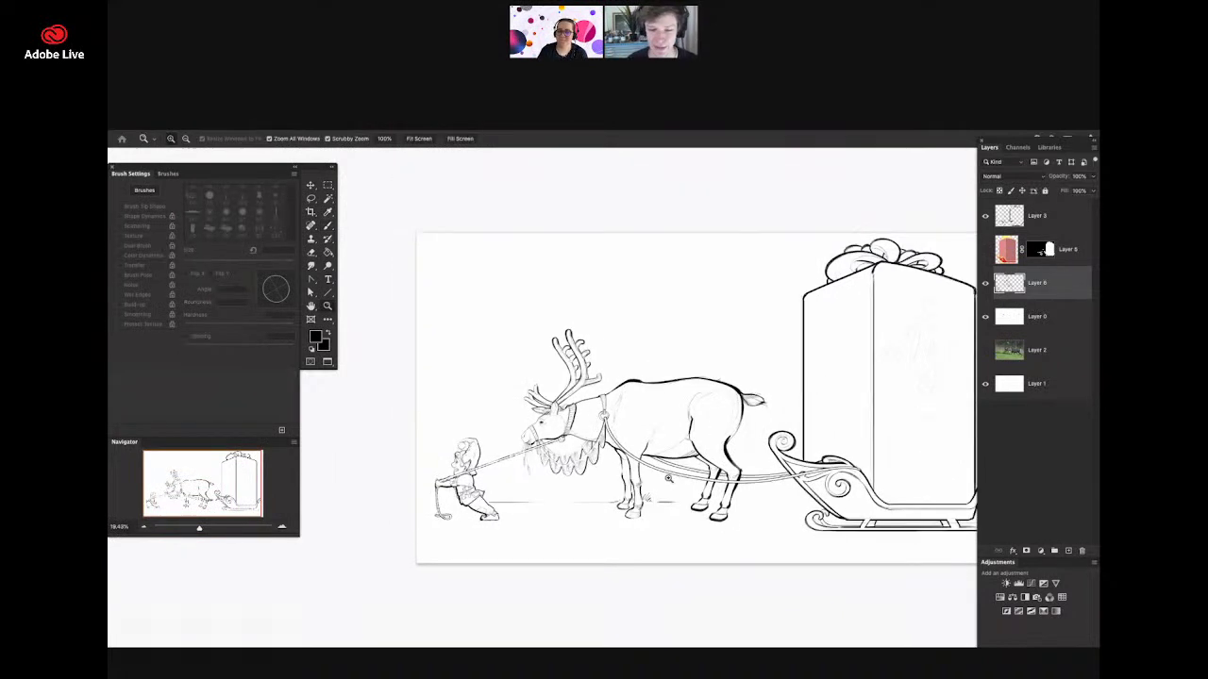
scroll(681, 497, up, 2)
key(b)
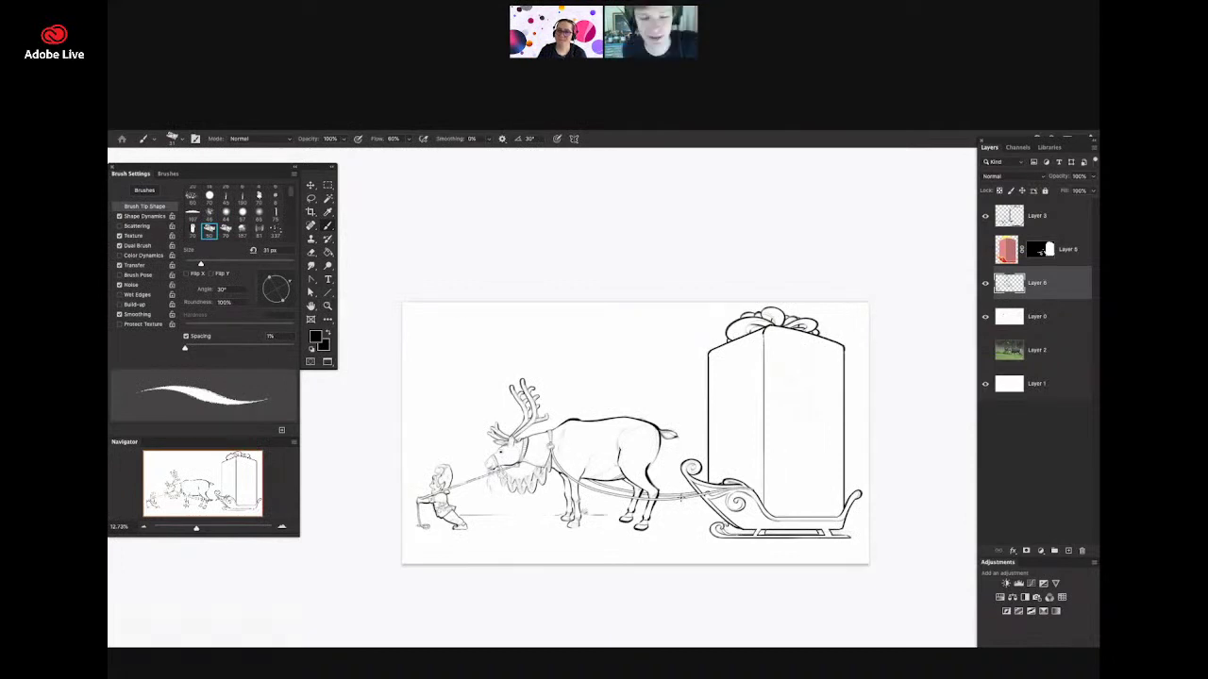
key(z)
scroll(460, 547, up, 4)
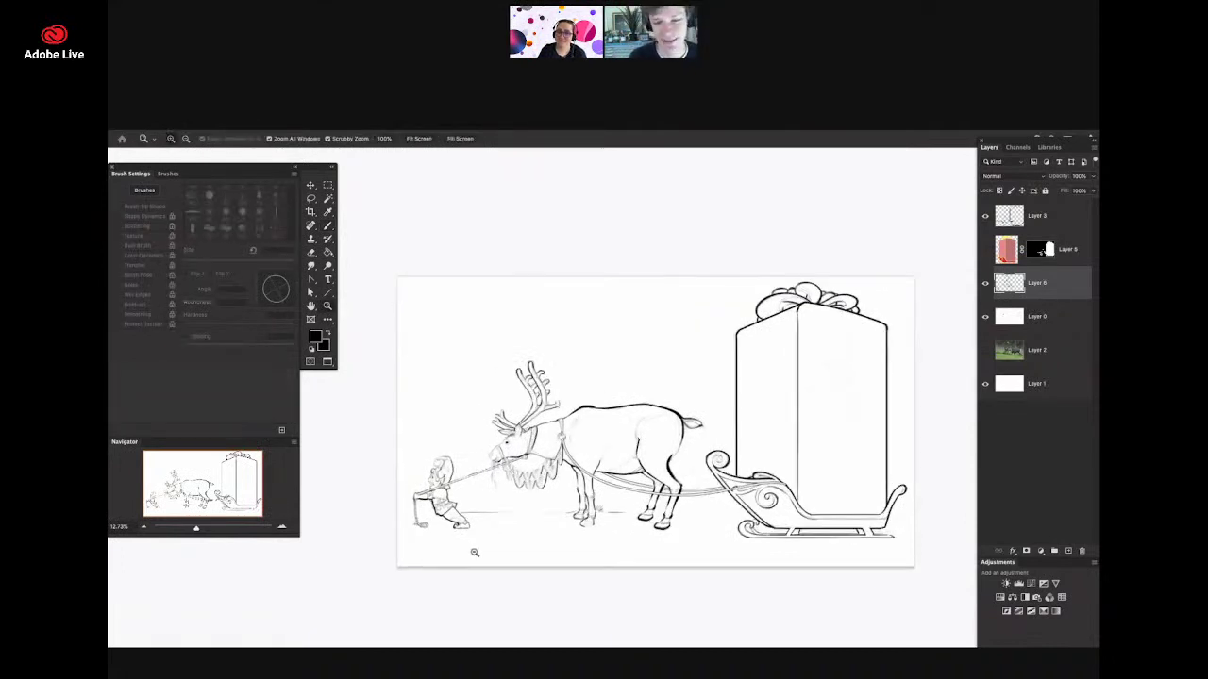
drag(673, 440, 695, 439)
key(b)
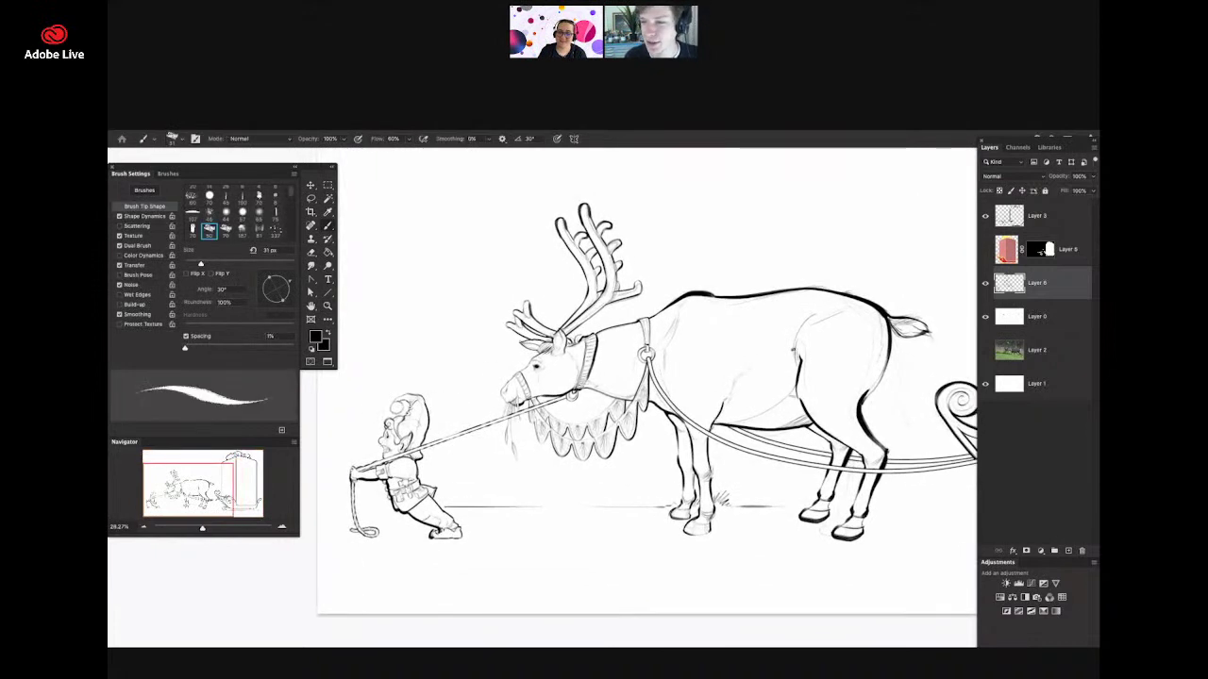
- Move Layer 3 down directly above the reindeer and elf ink layer and merge the two line-art layers
drag(1034, 225, 1041, 266)
key(ctrl+e)
key(z)
scroll(860, 282, down, 4)
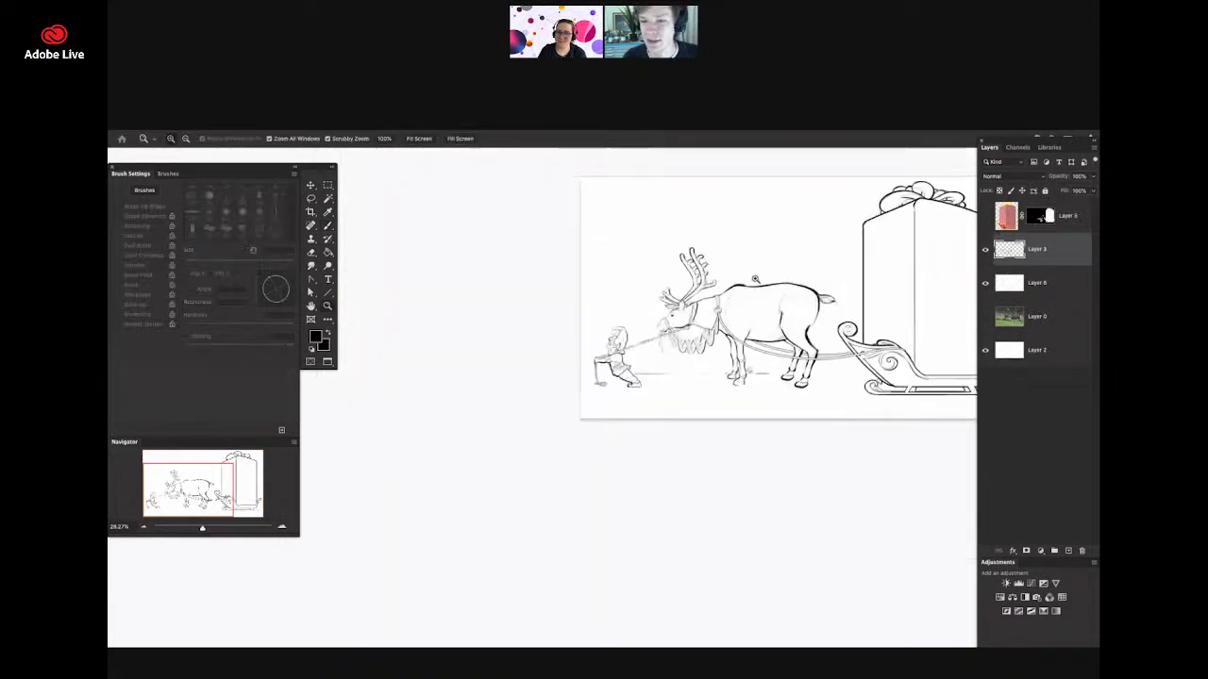
scroll(860, 282, up, 3)
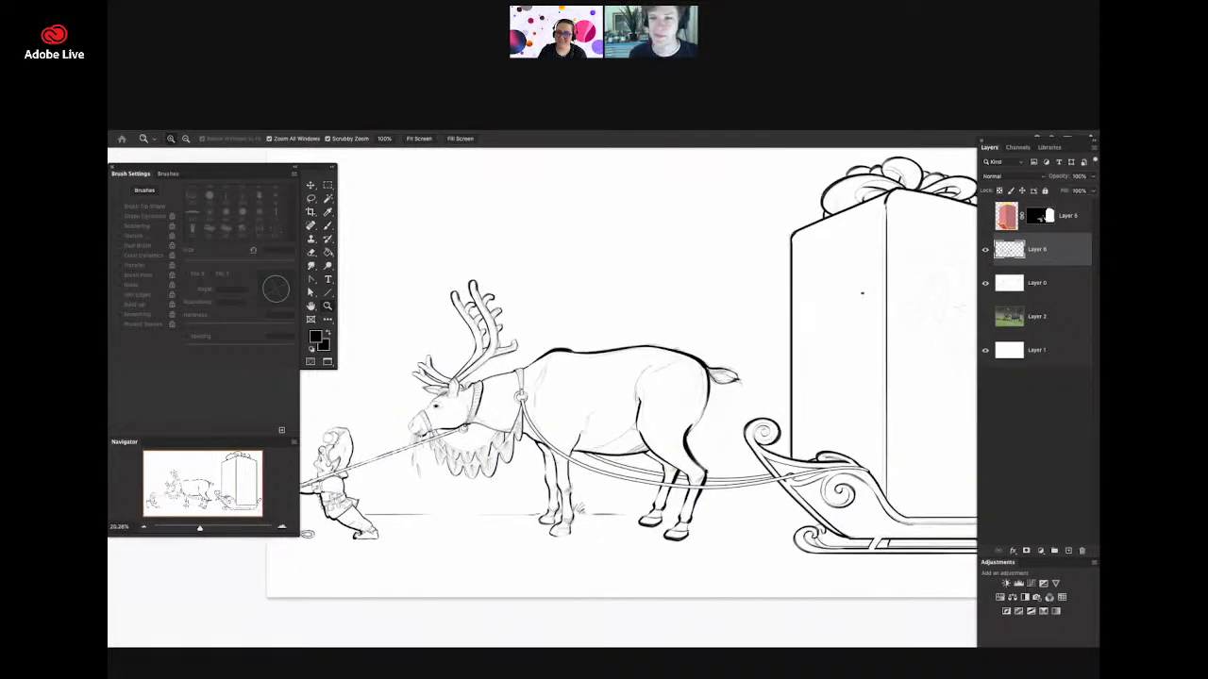
key(b)
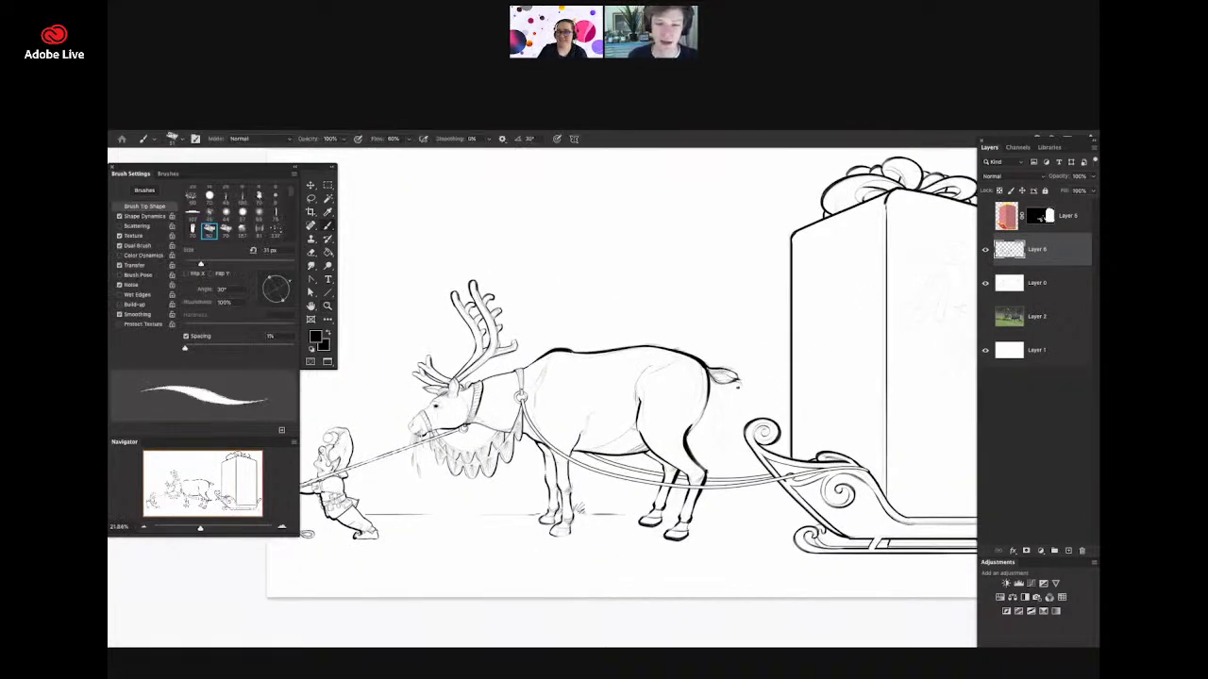
- Examine the inked reindeer's head and the elf's face and hat up close, and check them against the full composition
key(z)
scroll(302, 538, up, 2)
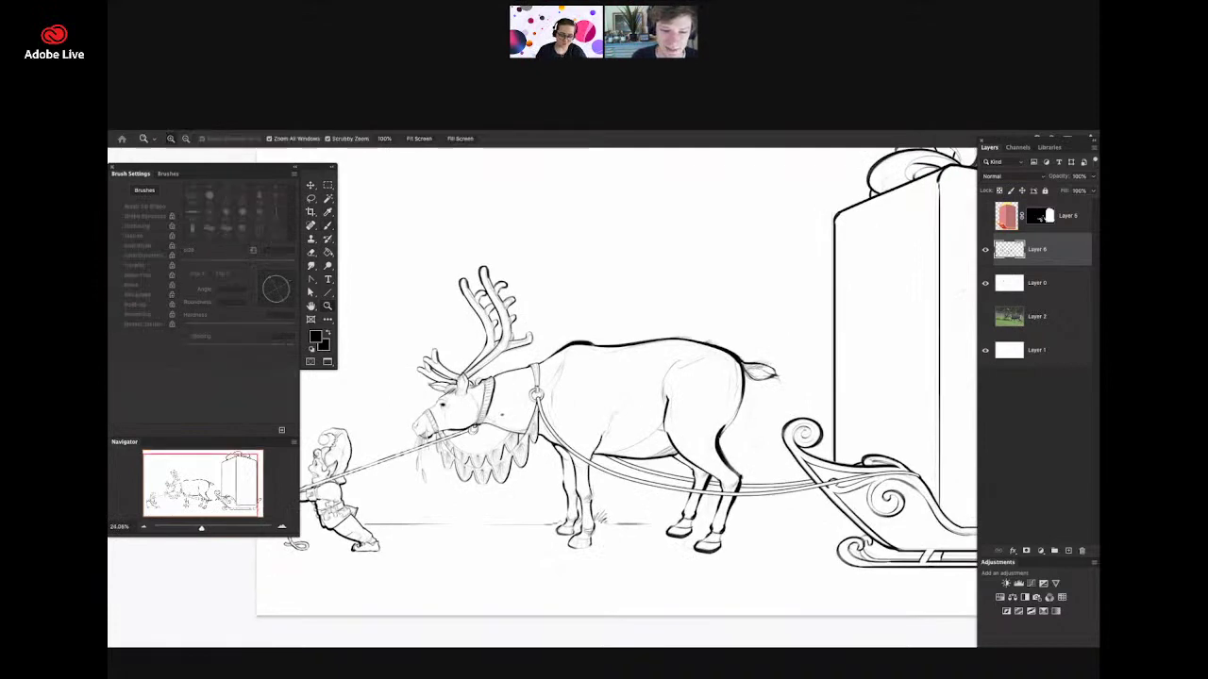
mouse_move(502, 415)
mouse_down()
mouse_move(443, 415)
mouse_move(543, 409)
mouse_move(518, 429)
mouse_up()
key(b)
key(z)
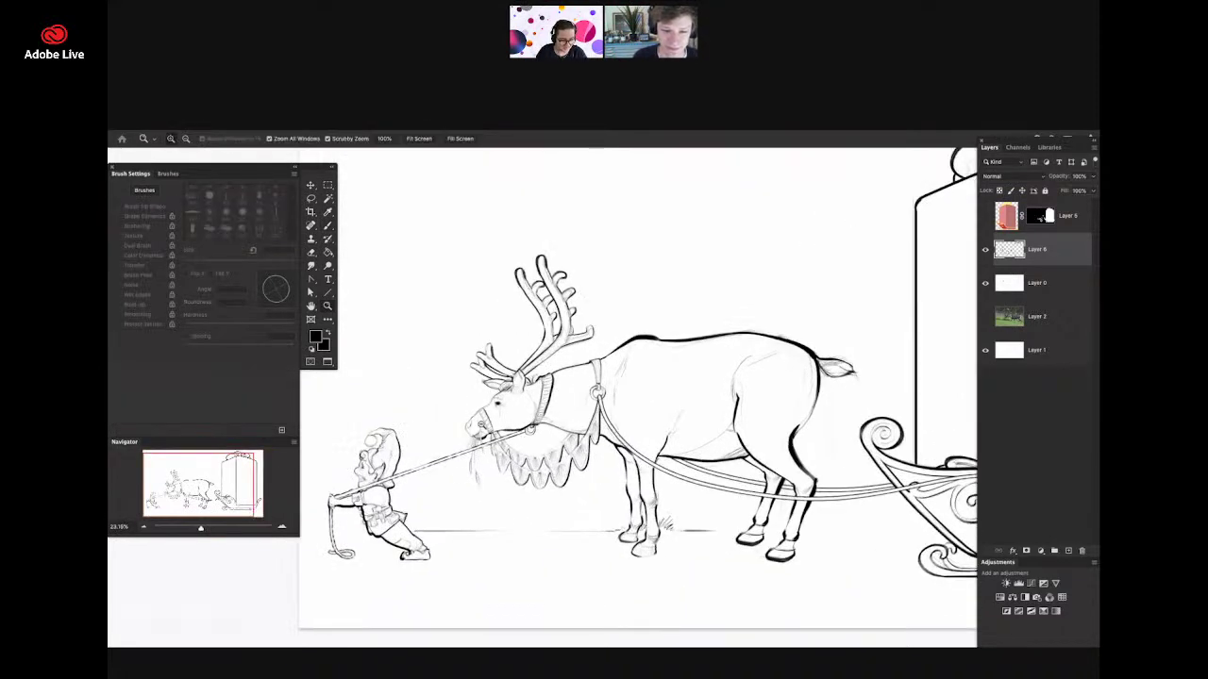
scroll(460, 406, up, 1)
scroll(510, 440, up, 2)
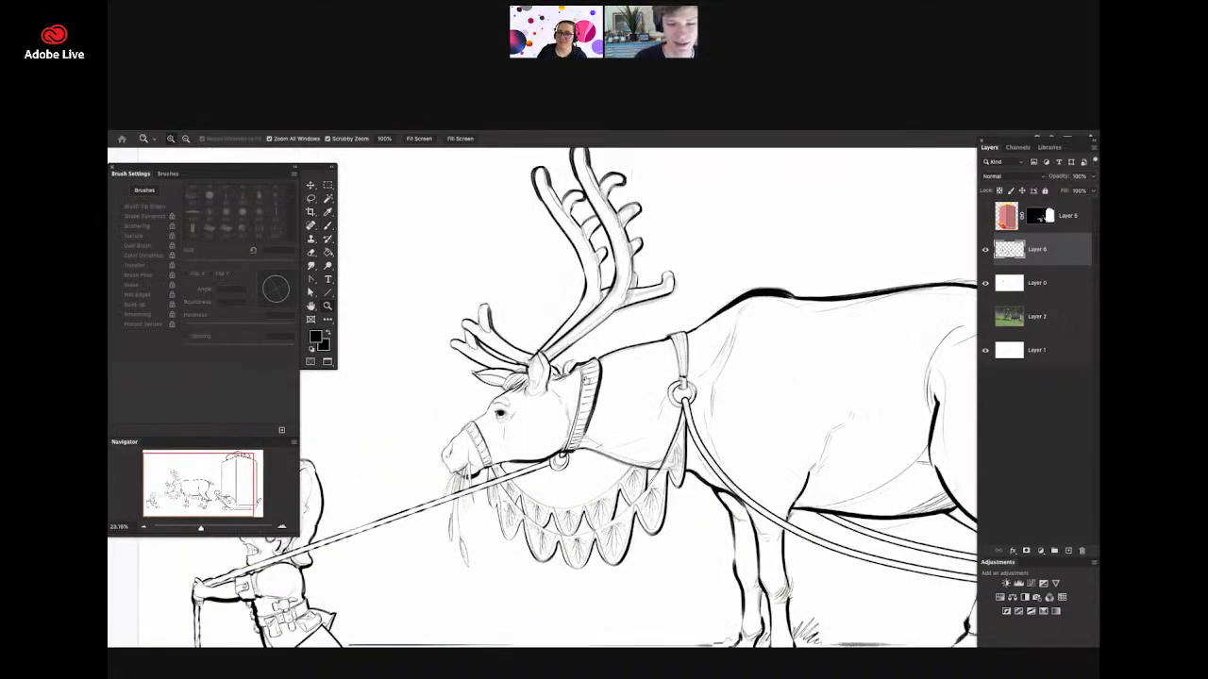
scroll(491, 418, up, 5)
key(b)
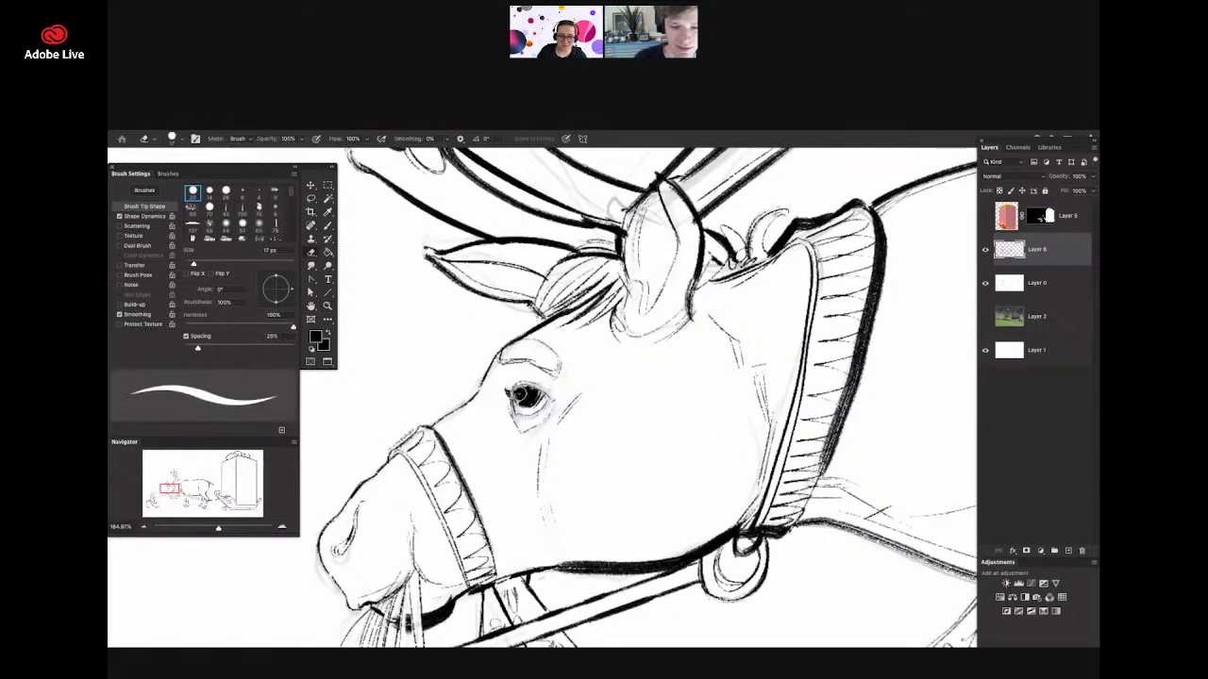
key(z)
mouse_move(653, 415)
mouse_down()
mouse_move(623, 440)
mouse_move(541, 425)
mouse_move(312, 448)
mouse_up()
drag(405, 490, 755, 482)
key(b)
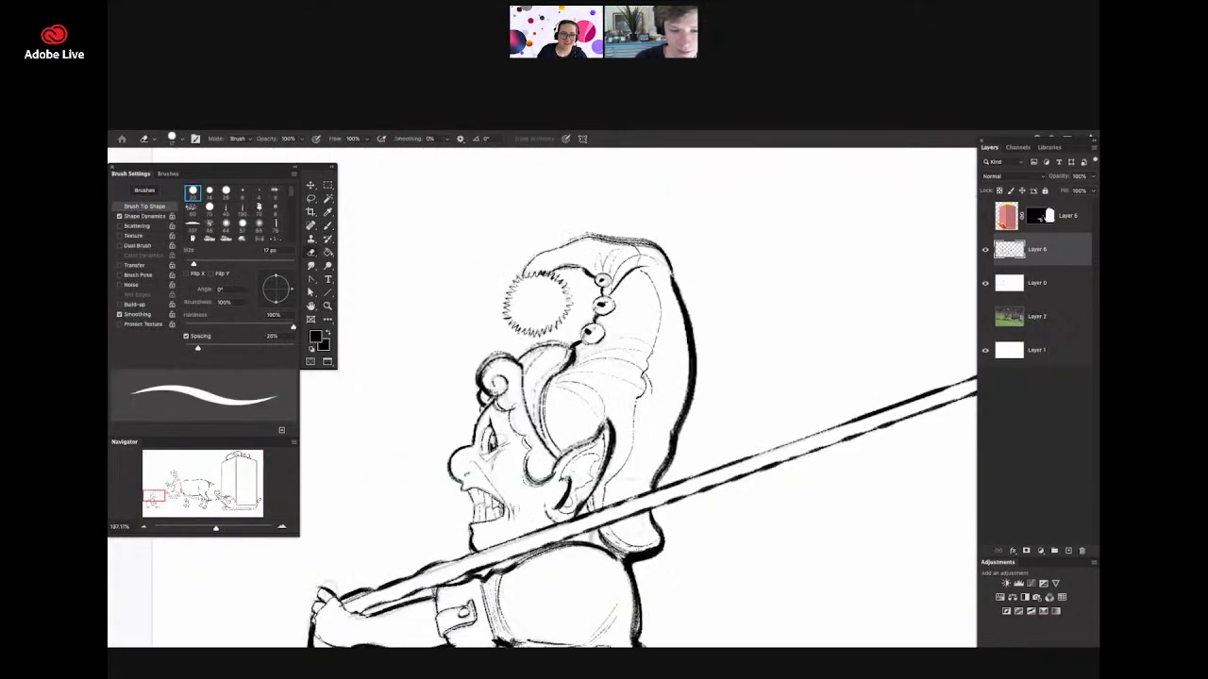
key(z)
scroll(401, 446, down, 10)
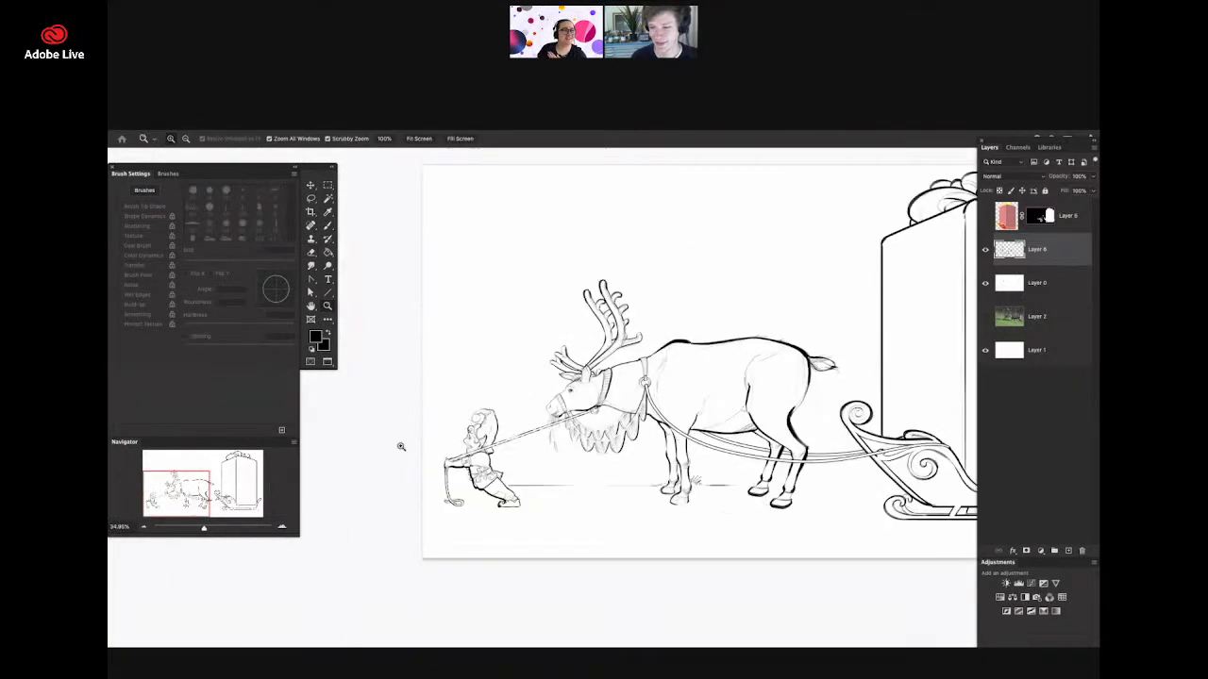
drag(401, 447, 269, 447)
drag(614, 373, 738, 381)
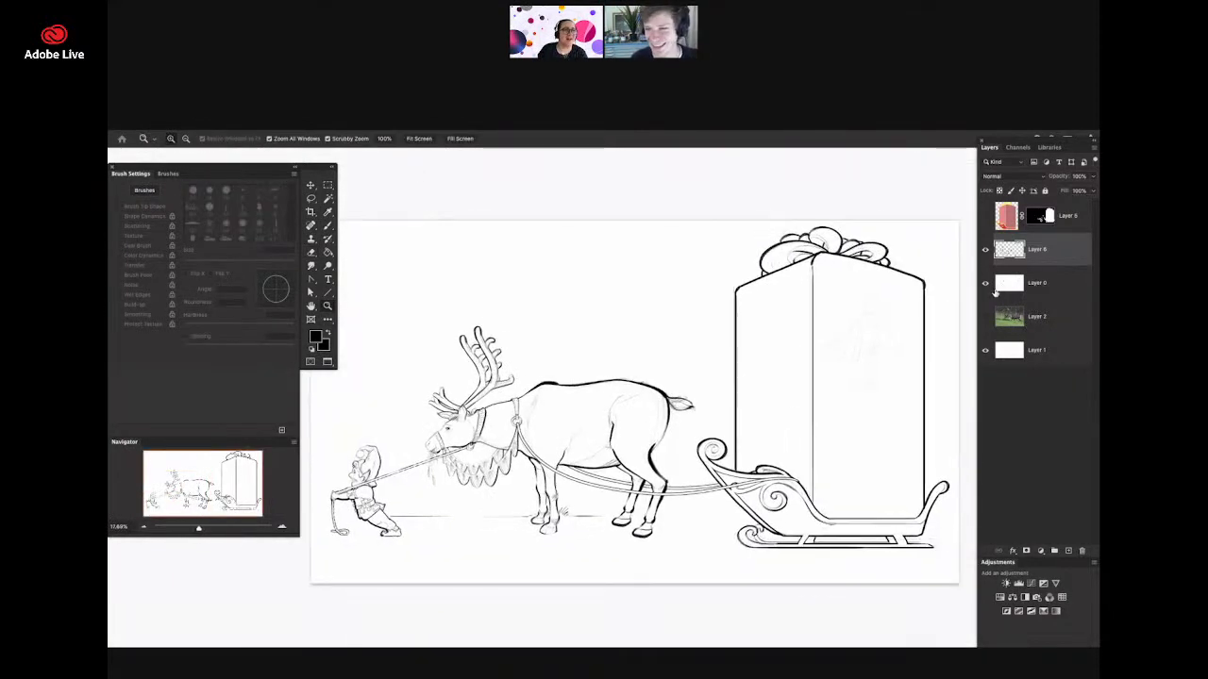
- Hide the faded sketch on Layer 0 so that only the inked line art shows on the white background
scroll(830, 368, down, 2)
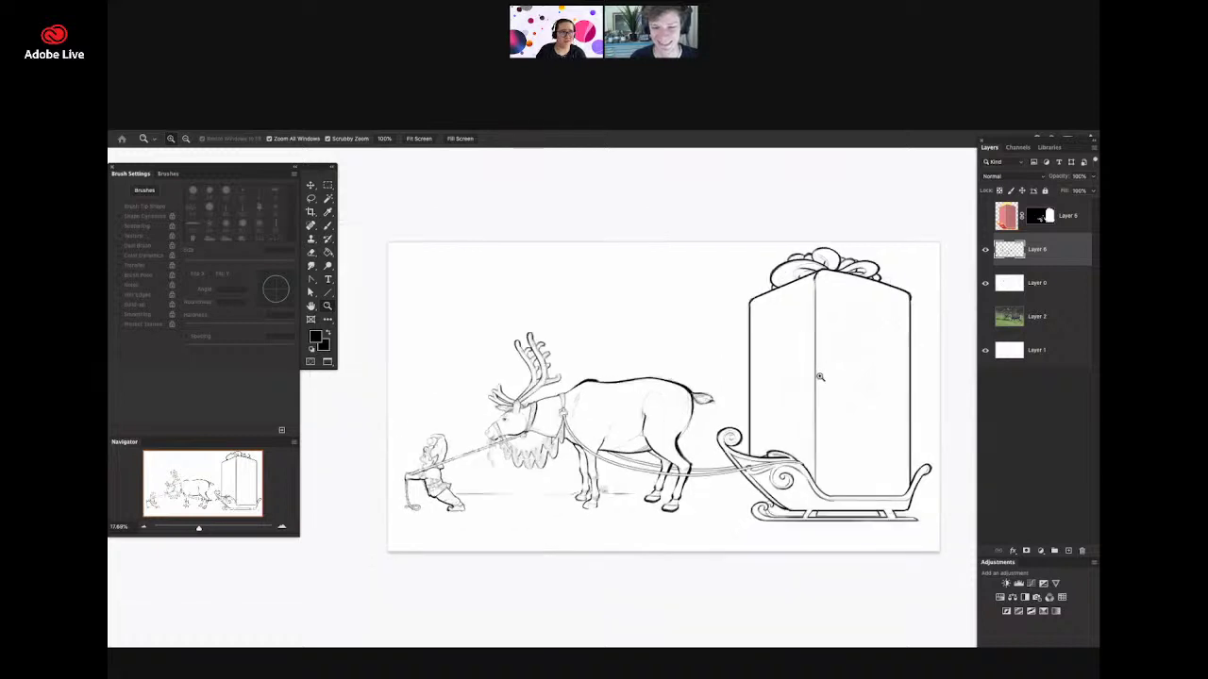
scroll(817, 378, up, 4)
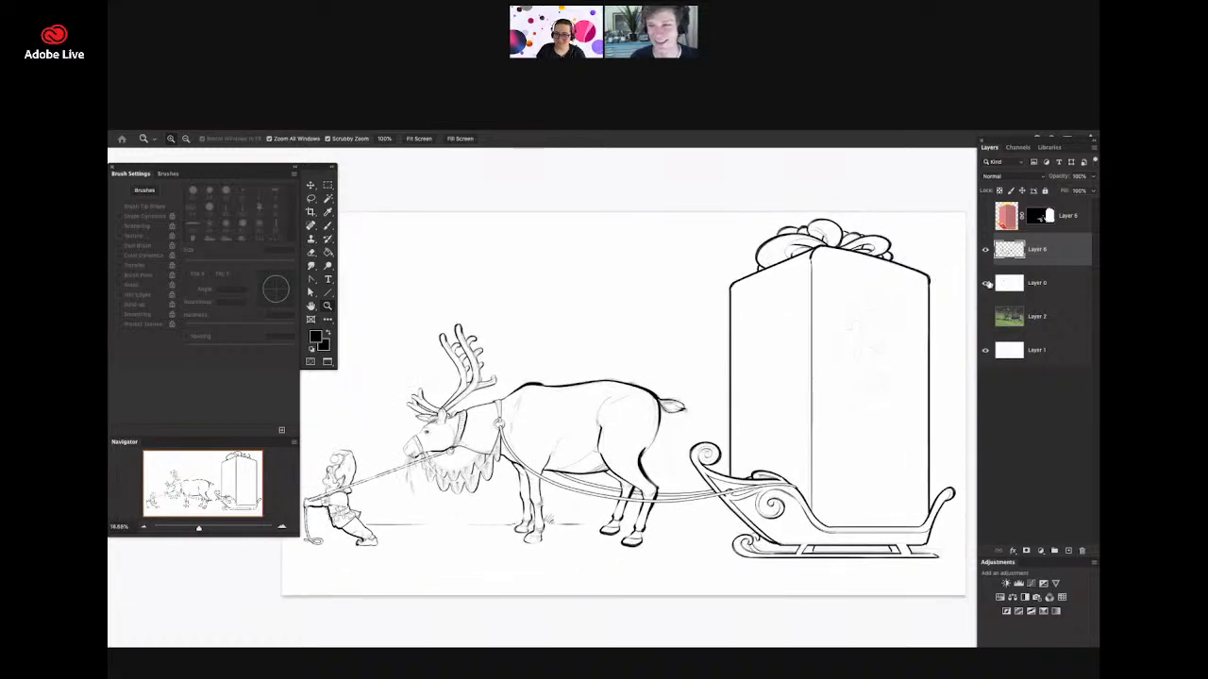
scroll(624, 400, down, 2)
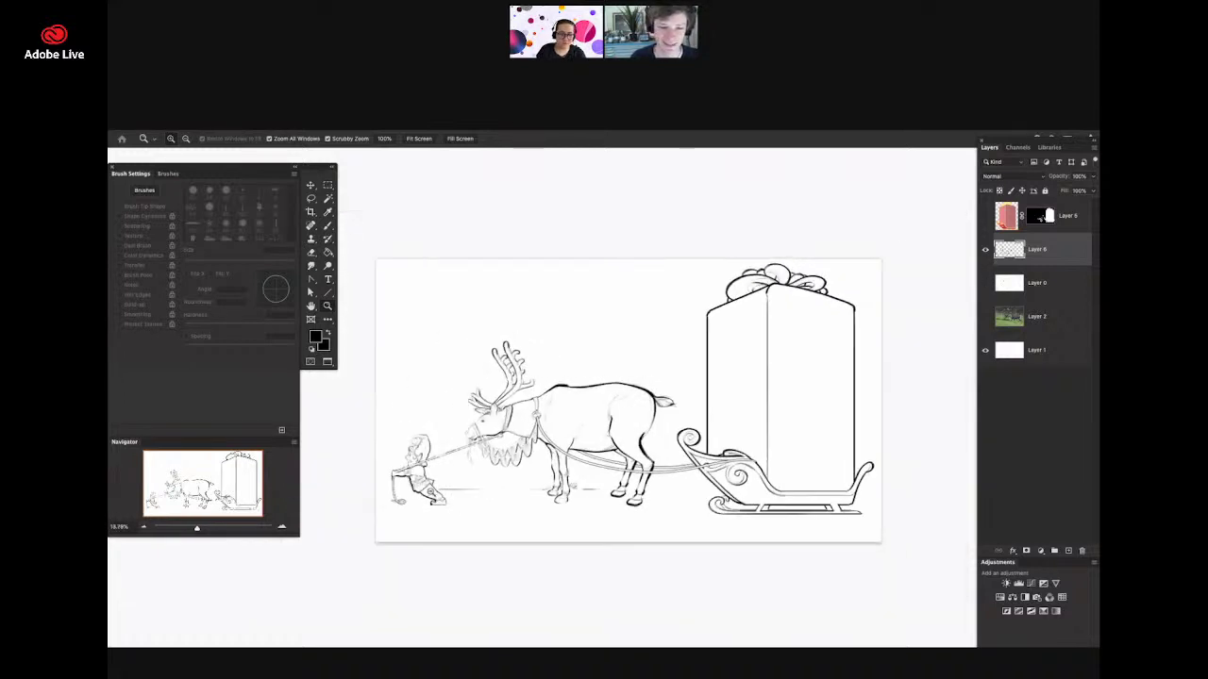
- Fill the back corner of the elf's open mouth with black and add short hatching inside the hat's back edge
scroll(433, 492, up, 5)
scroll(415, 449, up, 8)
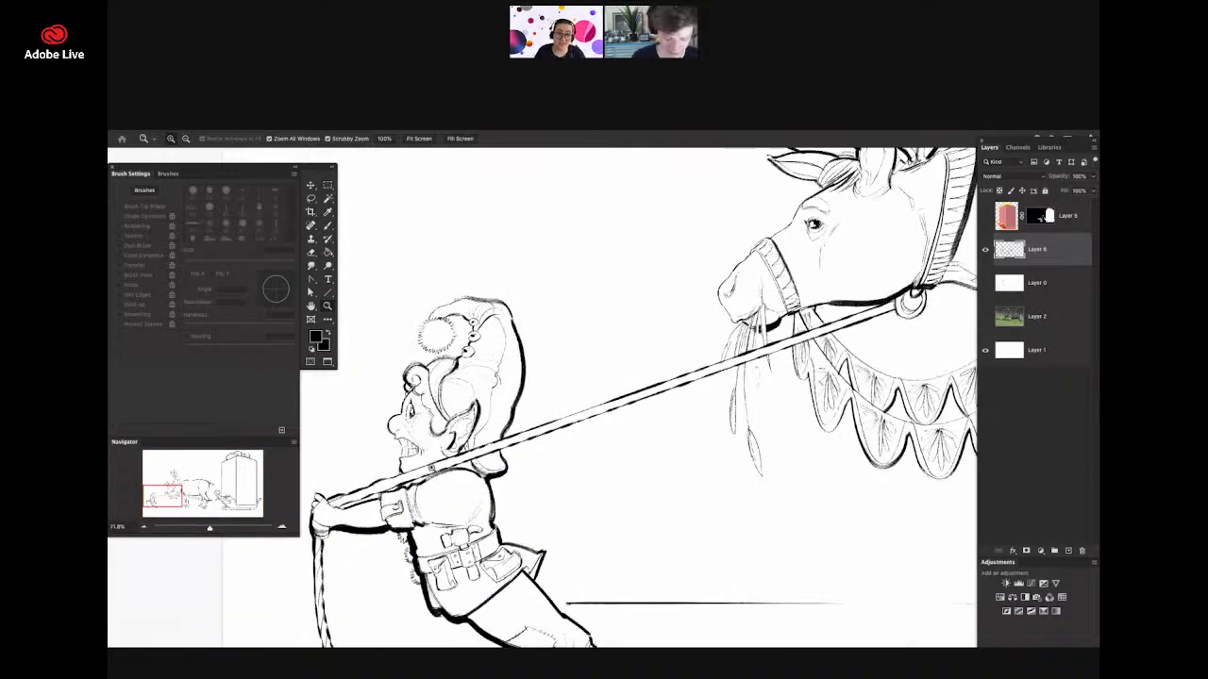
scroll(436, 451, up, 5)
key(b)
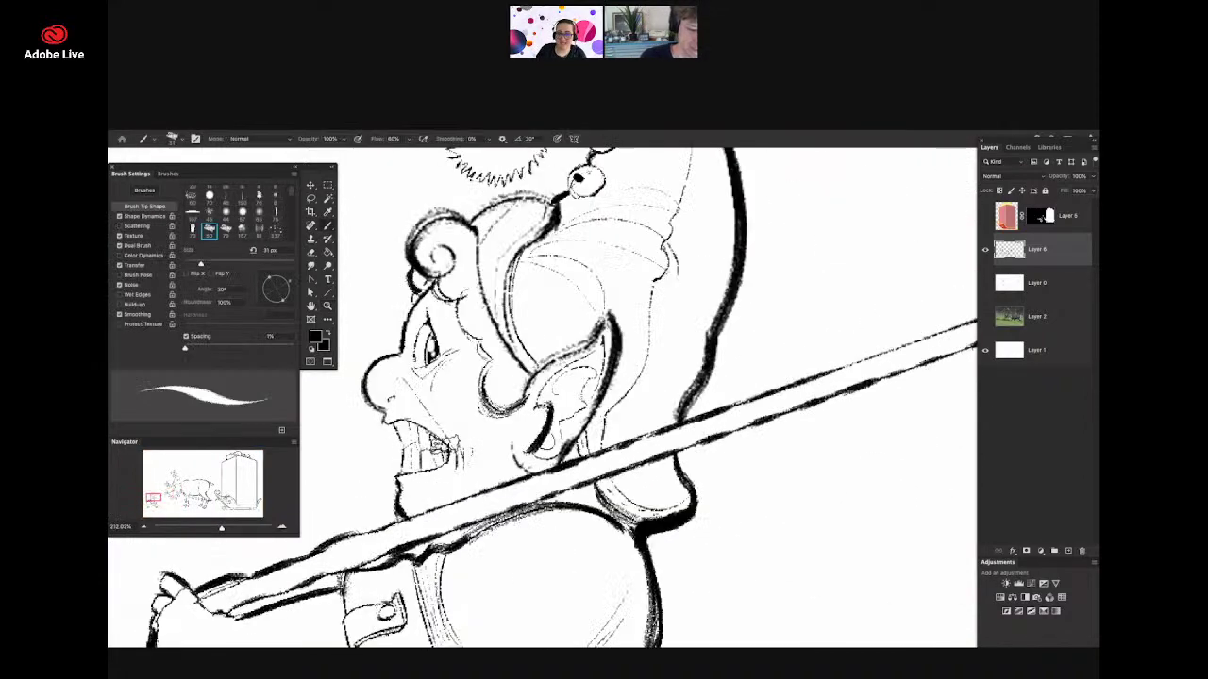
drag(676, 420, 706, 357)
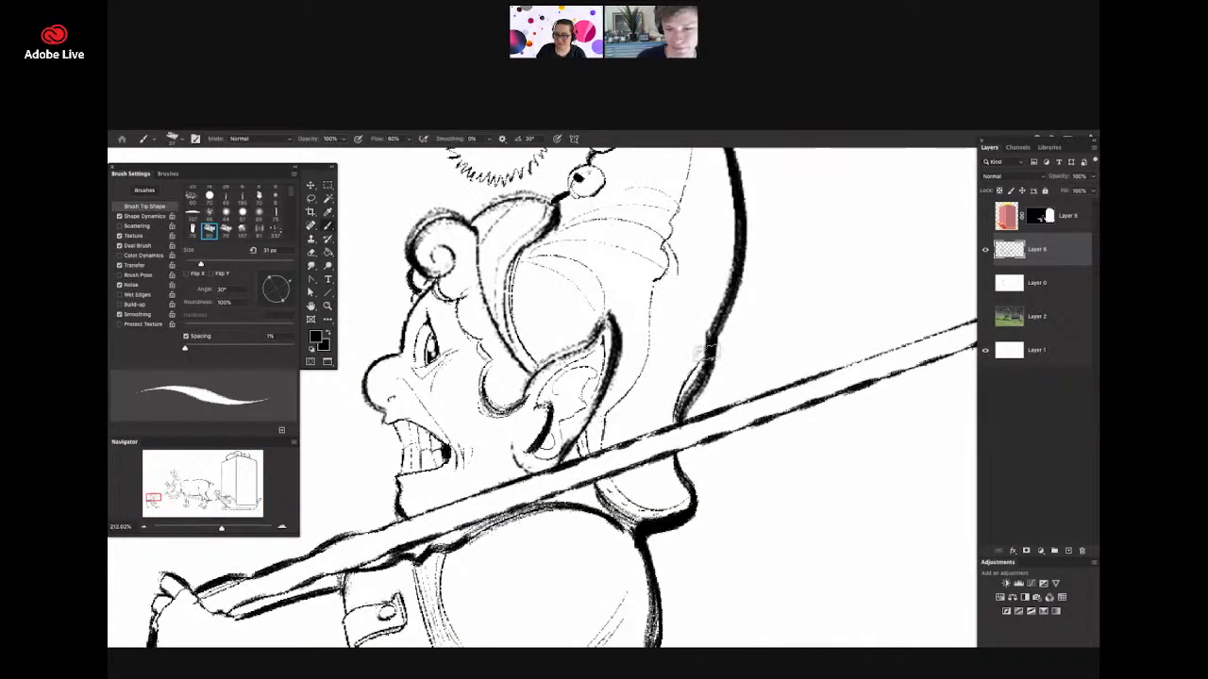
mouse_move(704, 310)
mouse_down()
mouse_move(731, 278)
mouse_move(725, 287)
mouse_up()
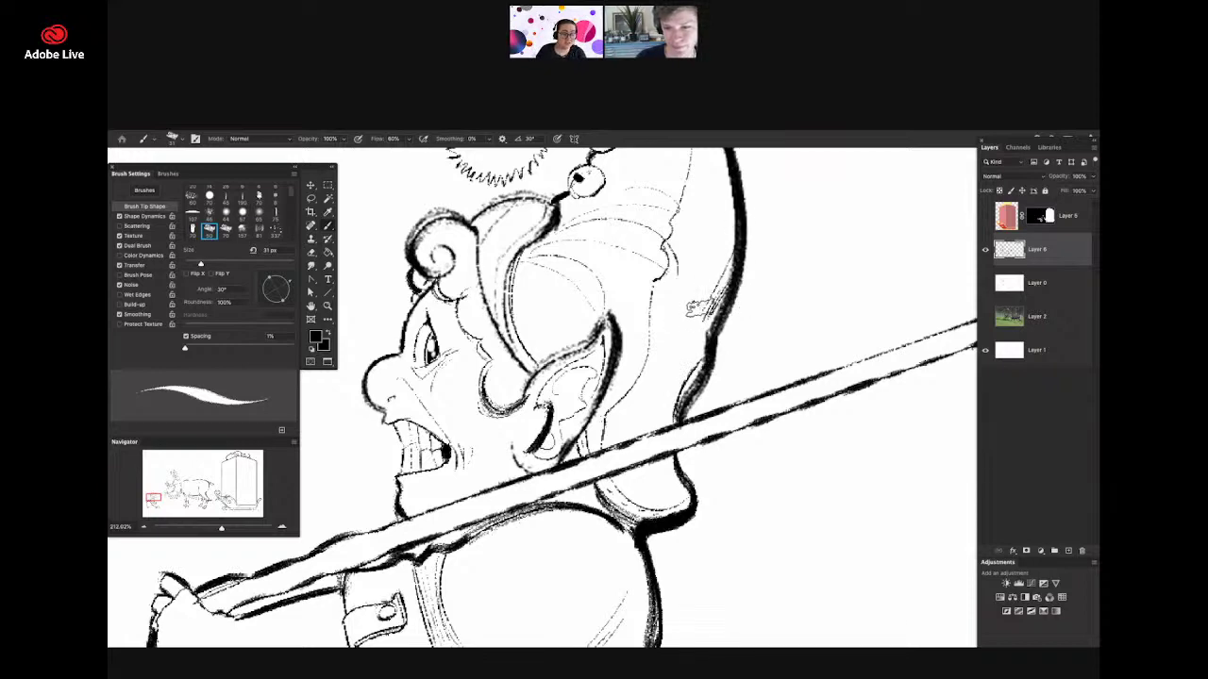
drag(700, 348, 704, 317)
mouse_move(676, 452)
mouse_down()
mouse_move(679, 467)
mouse_move(538, 429)
mouse_up()
- Show the coloured gift and sleigh layer and place it directly below the merged line-art layer
key(z)
scroll(660, 458, down, 4)
scroll(538, 428, down, 2)
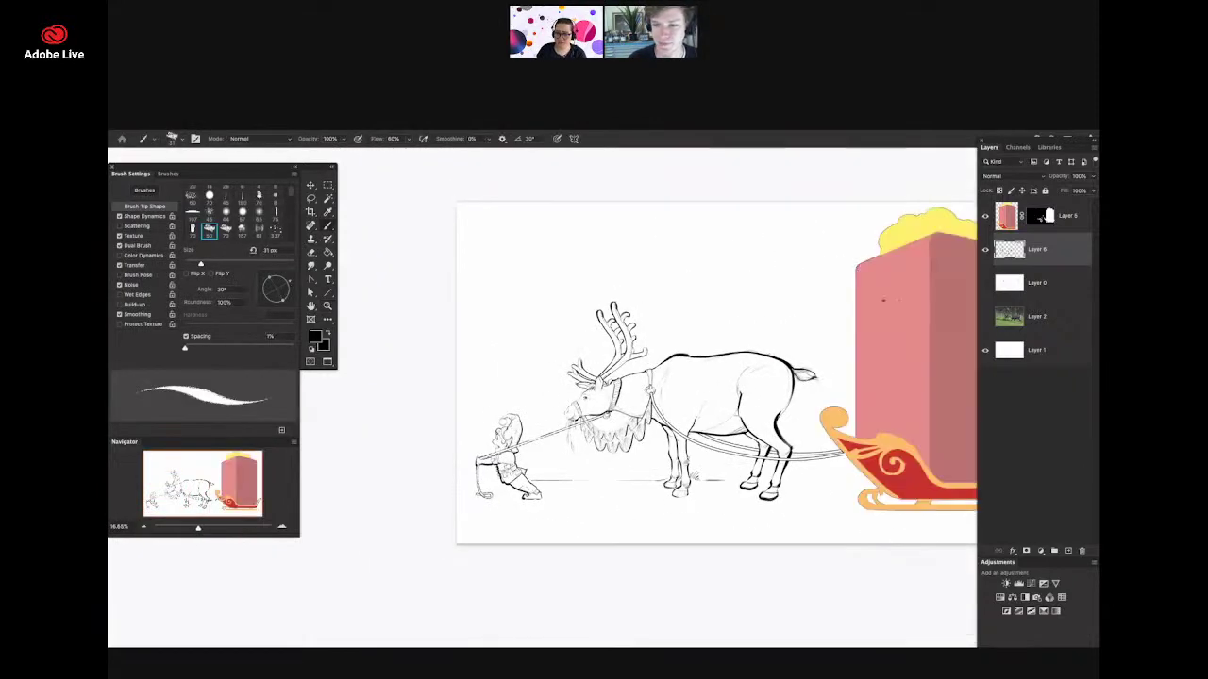
key(z)
drag(1059, 217, 1062, 261)
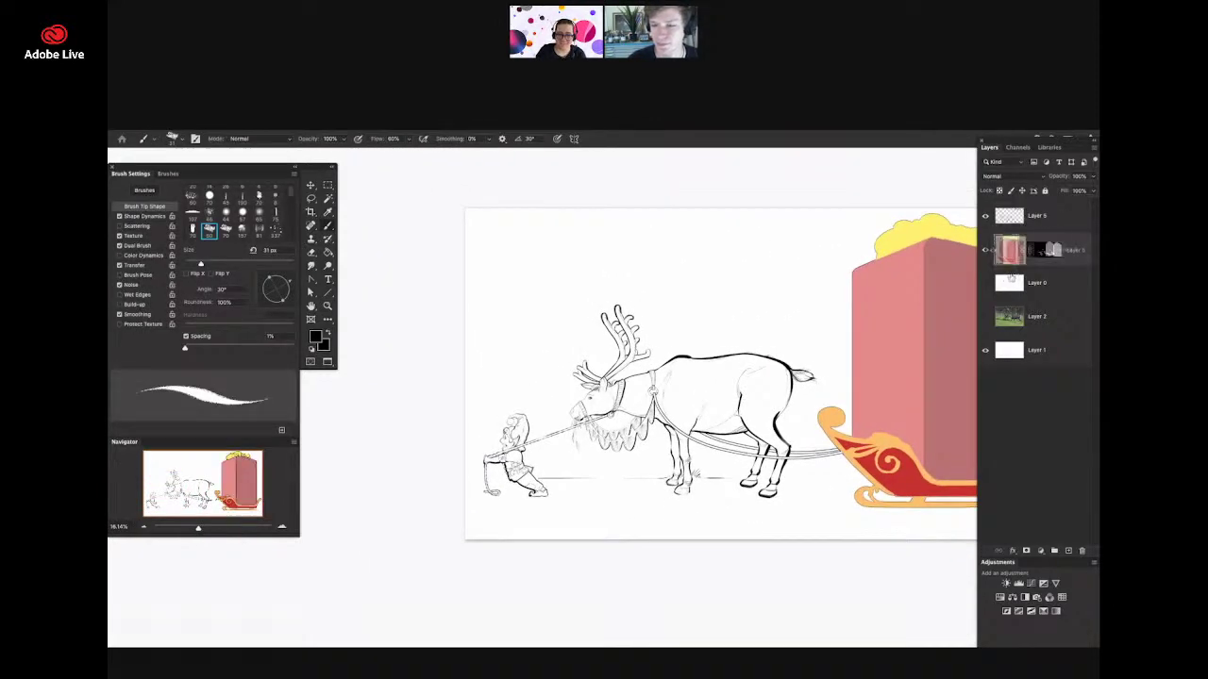
key(z)
drag(762, 418, 752, 418)
- Apply the layer mask of the coloured gift and sleigh layer permanently
key(z)
scroll(745, 401, up, 3)
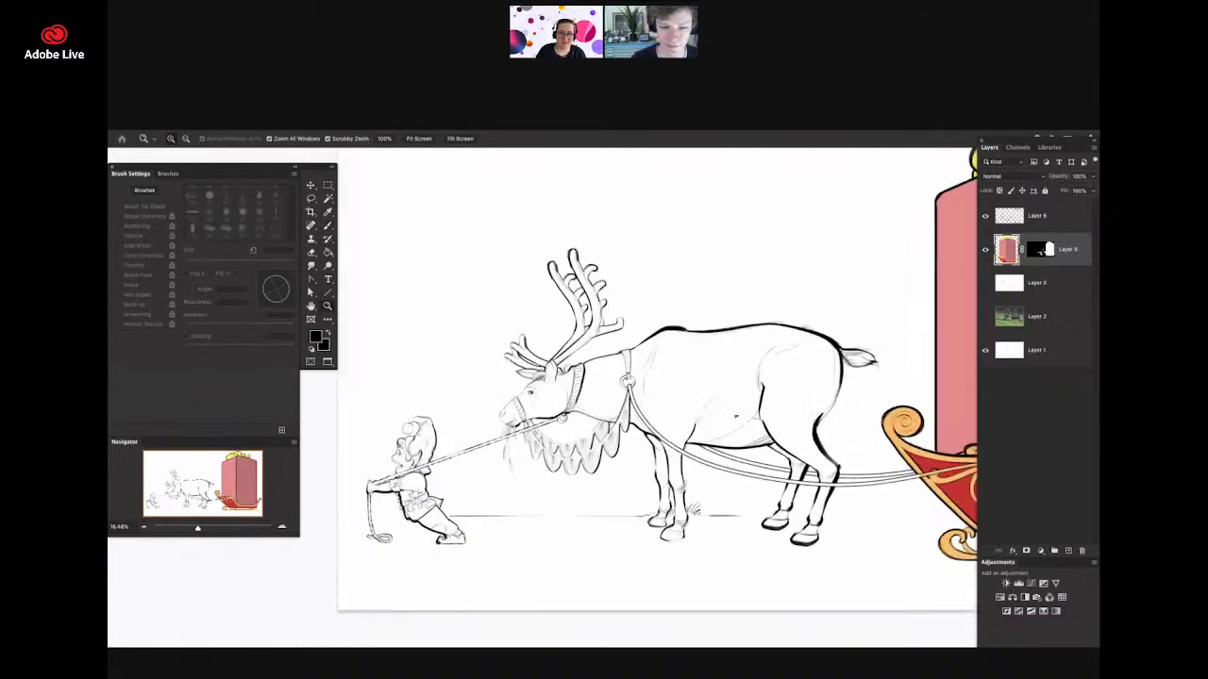
scroll(855, 363, up, 5)
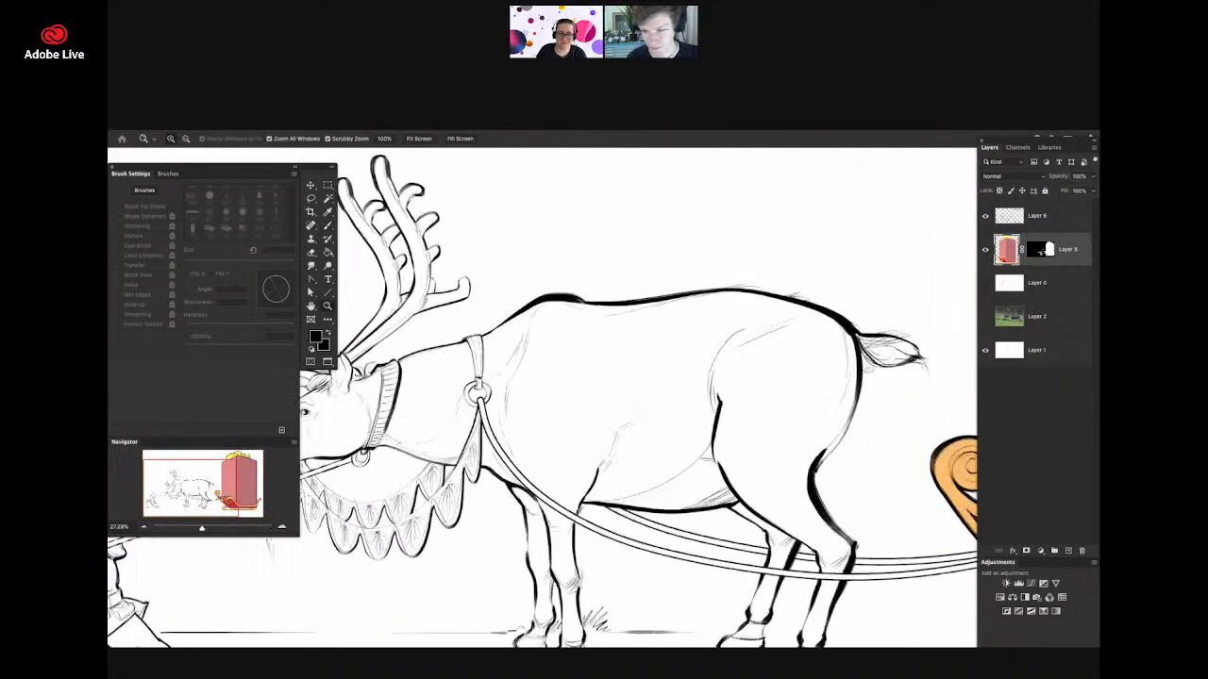
key(l)
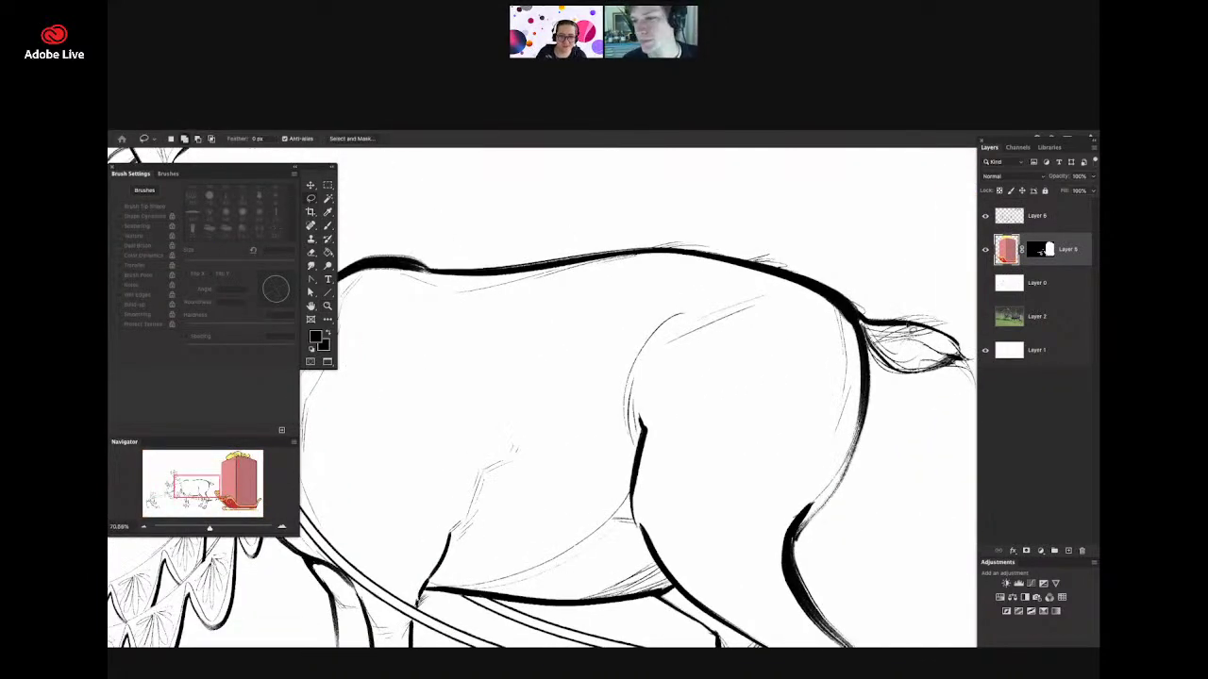
right_click(1039, 248)
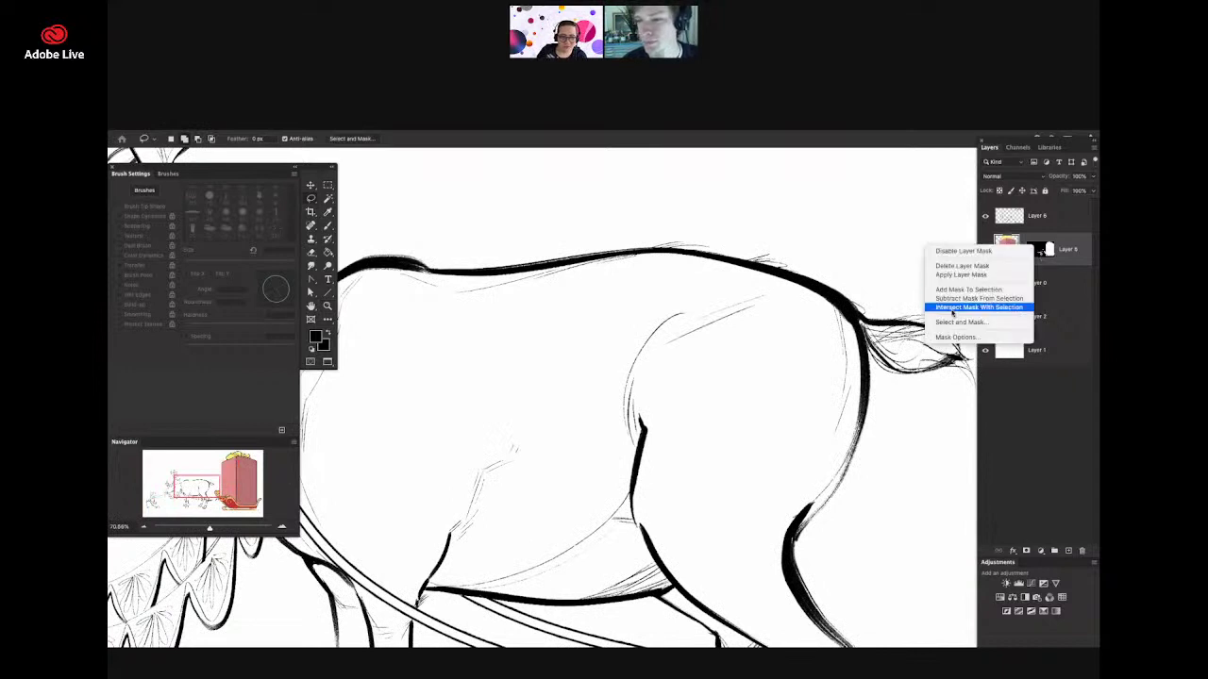
click(960, 275)
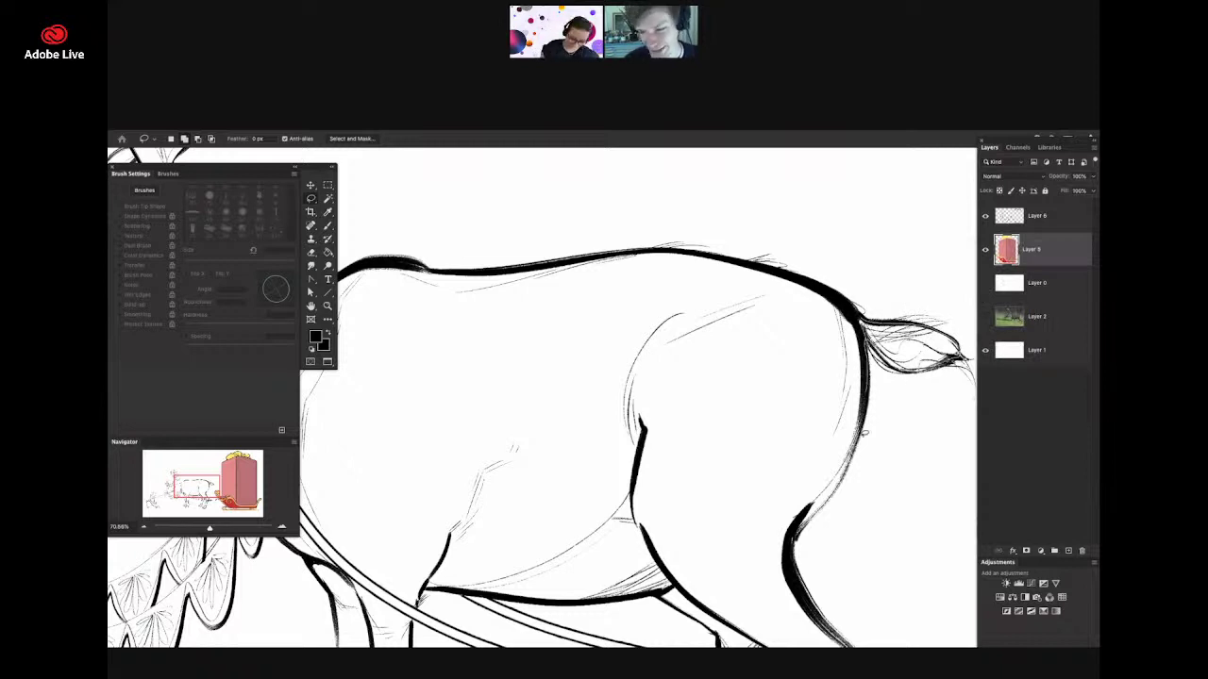
- Lasso the reindeer's rump and both hind legs, following the outer line art and adding each area to one selection
mouse_move(800, 566)
mouse_down()
mouse_move(623, 307)
mouse_move(750, 271)
mouse_move(840, 300)
mouse_move(783, 345)
mouse_up()
key(z)
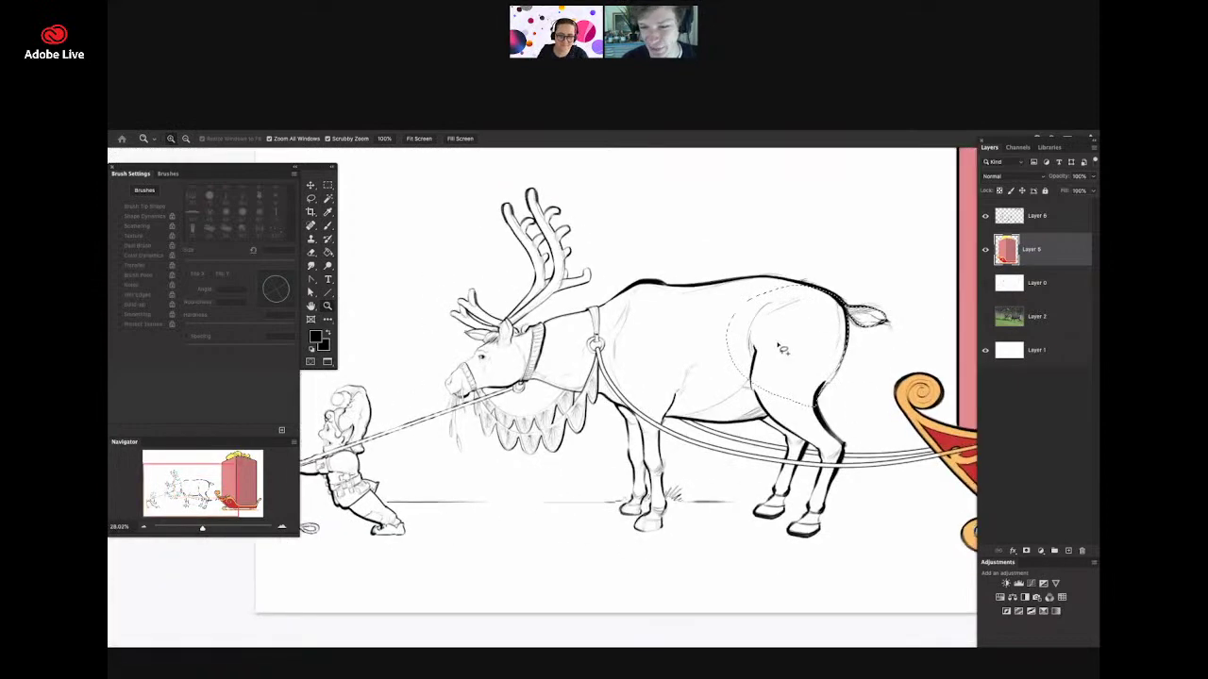
drag(793, 444, 833, 434)
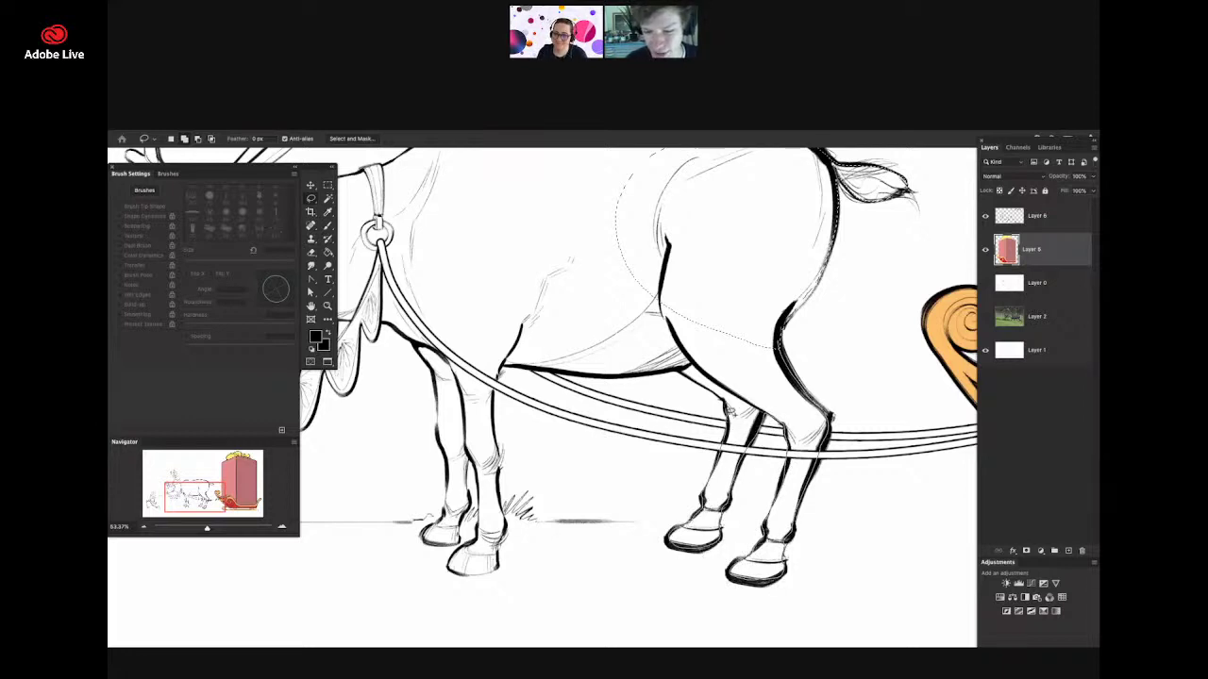
drag(696, 385, 708, 251)
- Add the reindeer's belly edge and both front legs to the lasso selection, tracing along their outlines down to the hooves
key(z)
mouse_move(836, 340)
mouse_down()
mouse_move(761, 359)
mouse_move(776, 360)
mouse_move(660, 353)
mouse_move(666, 338)
mouse_up()
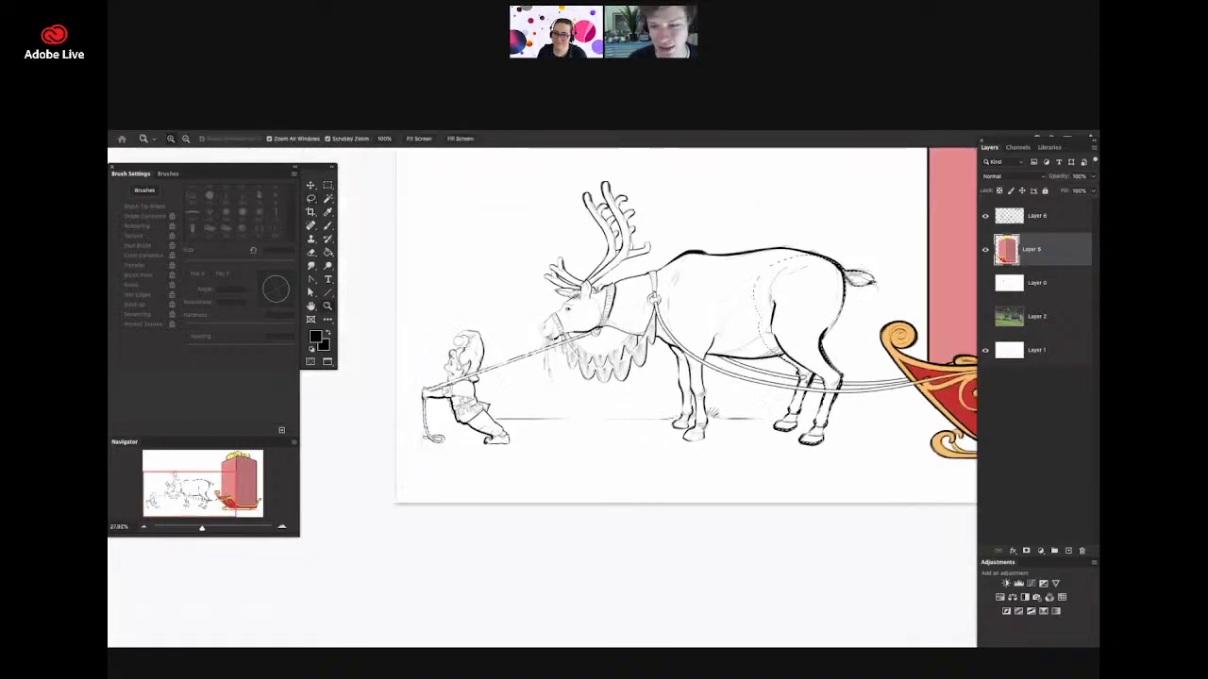
drag(852, 356, 731, 364)
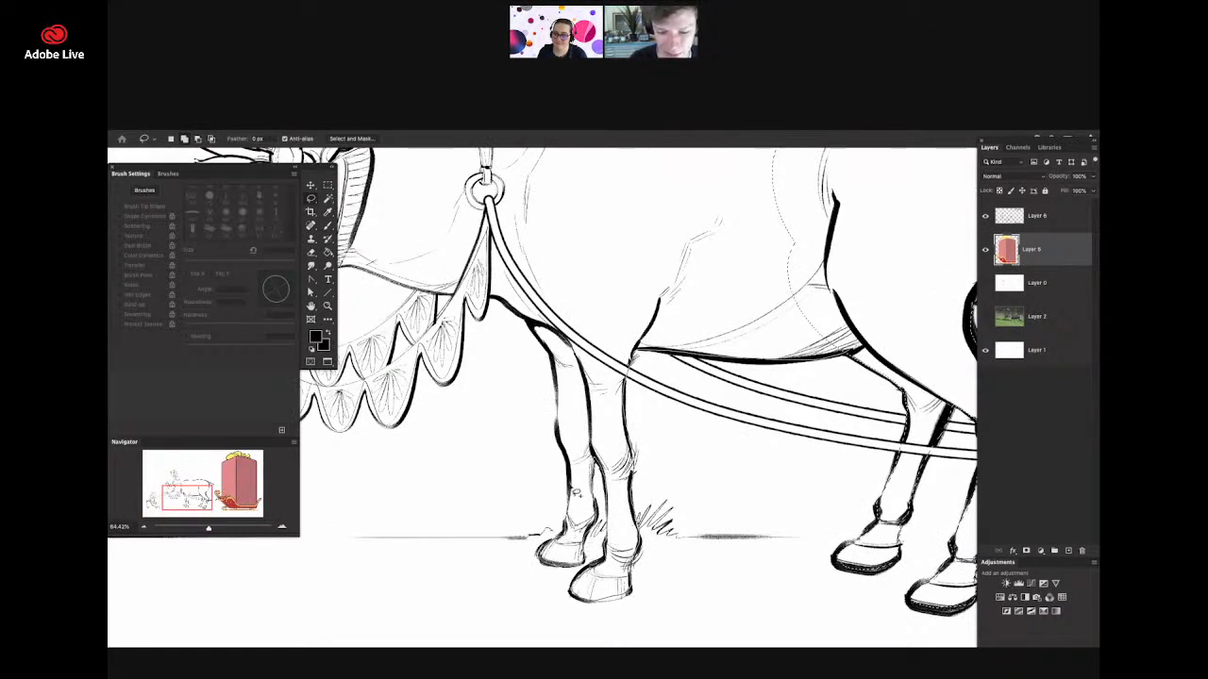
mouse_move(549, 355)
mouse_down()
mouse_move(668, 214)
mouse_move(699, 238)
mouse_up()
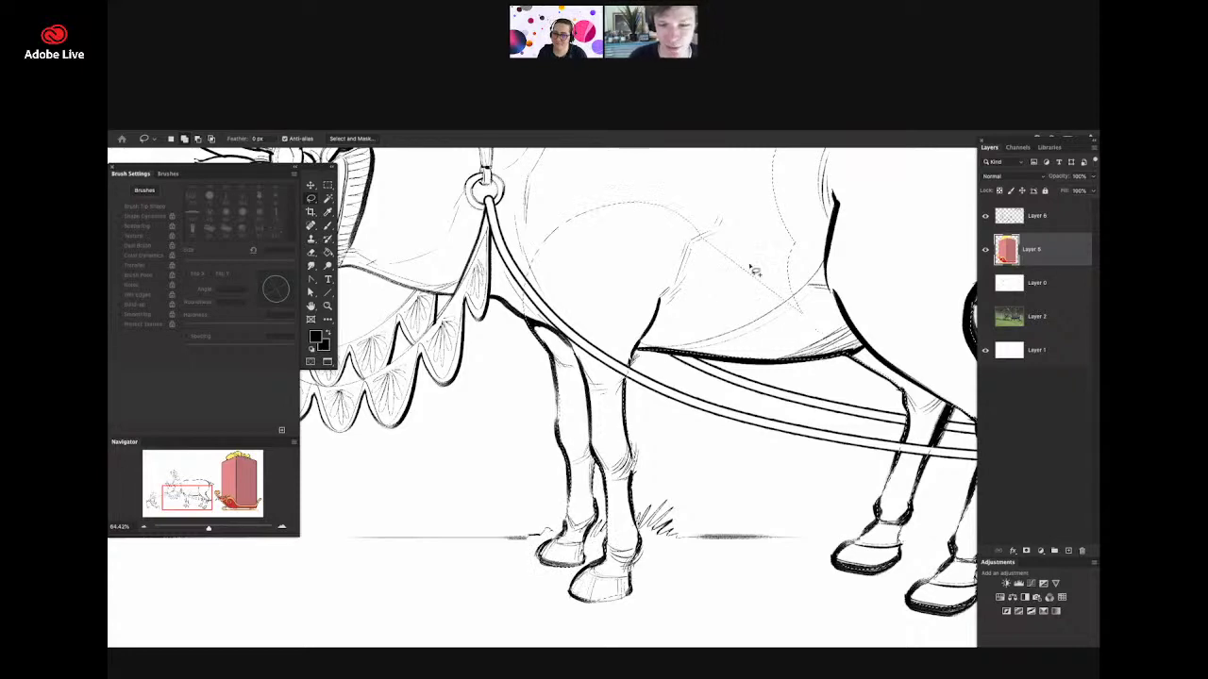
- Add the reindeer's back, torso and neck up to the collar to the lasso selection, including the small leftover gap inside the belly
key(z)
mouse_move(753, 362)
mouse_down()
mouse_move(686, 281)
mouse_move(604, 280)
mouse_move(651, 279)
mouse_up()
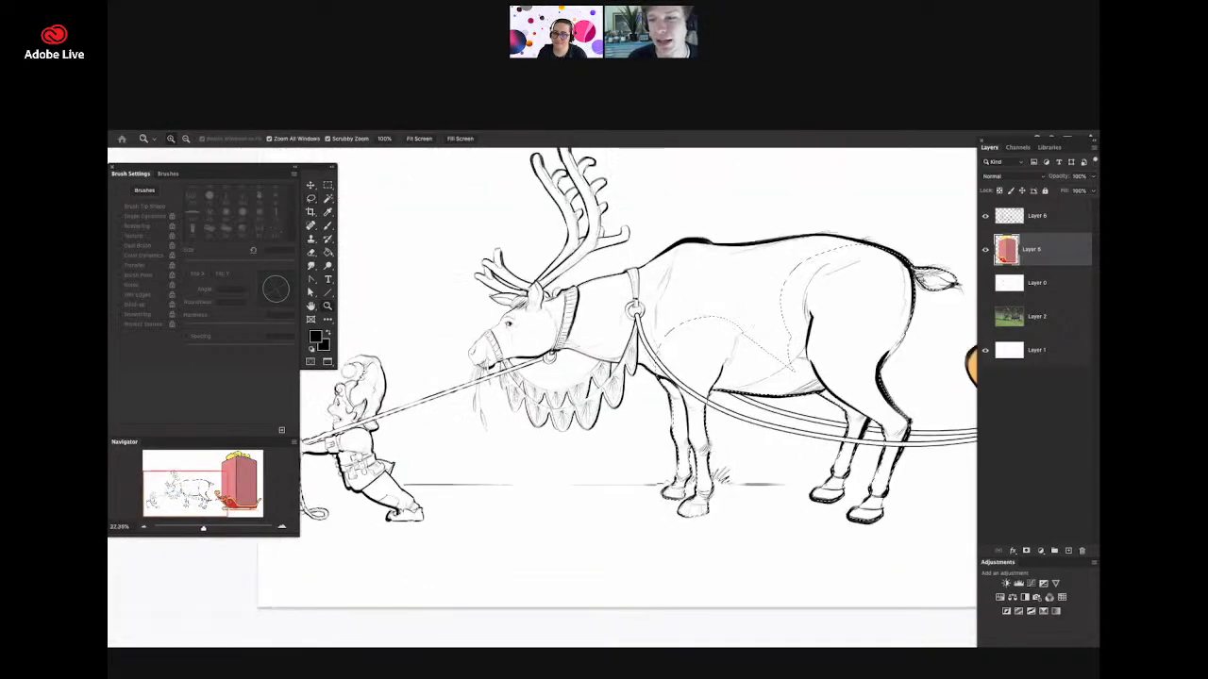
drag(898, 270, 953, 264)
key(l)
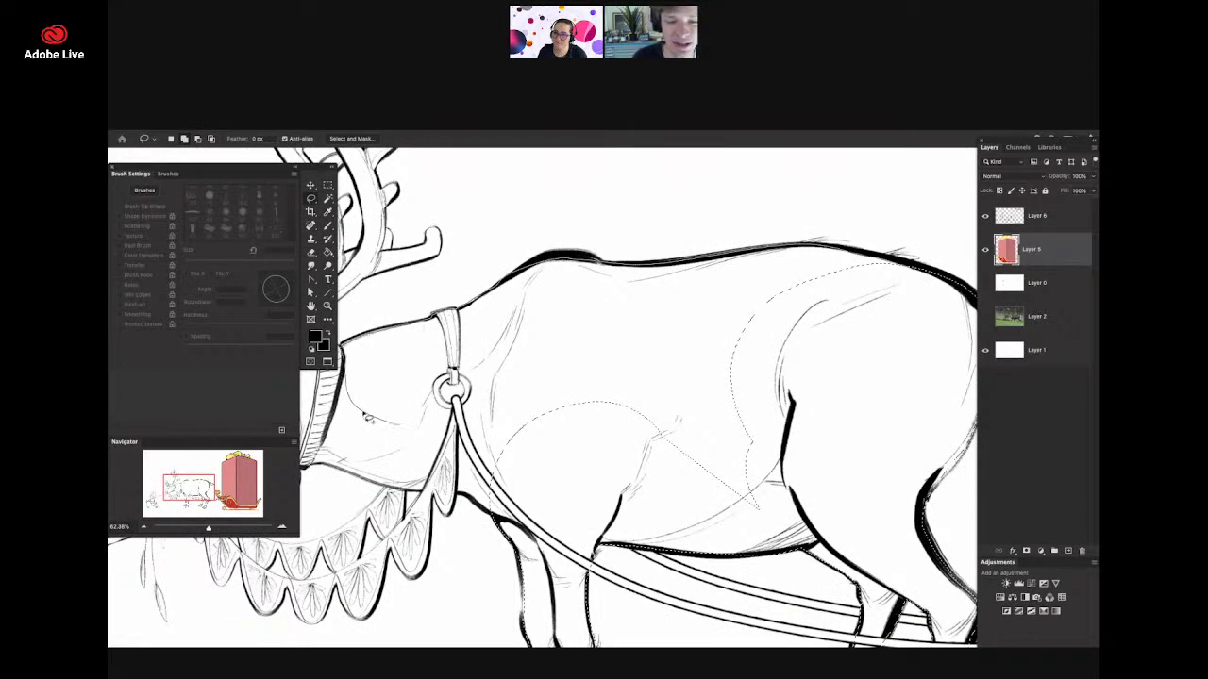
mouse_move(366, 417)
mouse_down()
mouse_move(909, 345)
mouse_move(915, 317)
mouse_move(779, 375)
mouse_move(806, 413)
mouse_up()
key(z)
key(l)
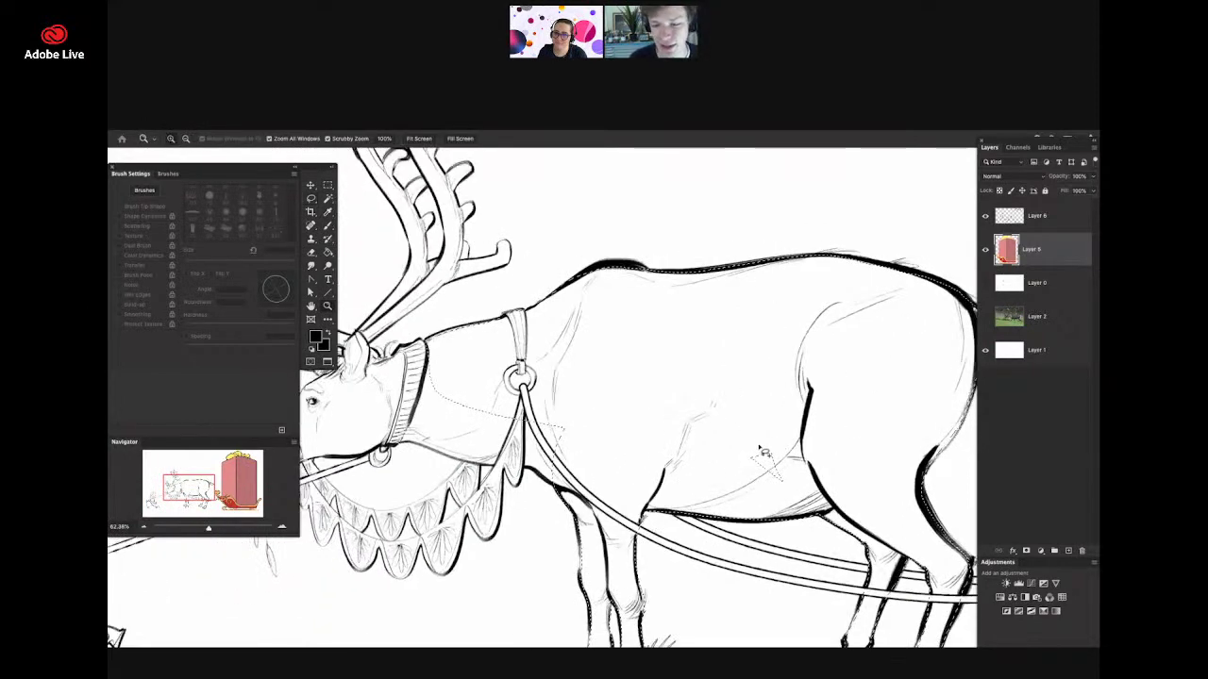
mouse_move(765, 453)
mouse_down()
mouse_move(684, 430)
mouse_move(809, 459)
mouse_move(807, 474)
mouse_move(781, 461)
mouse_up()
key(l)
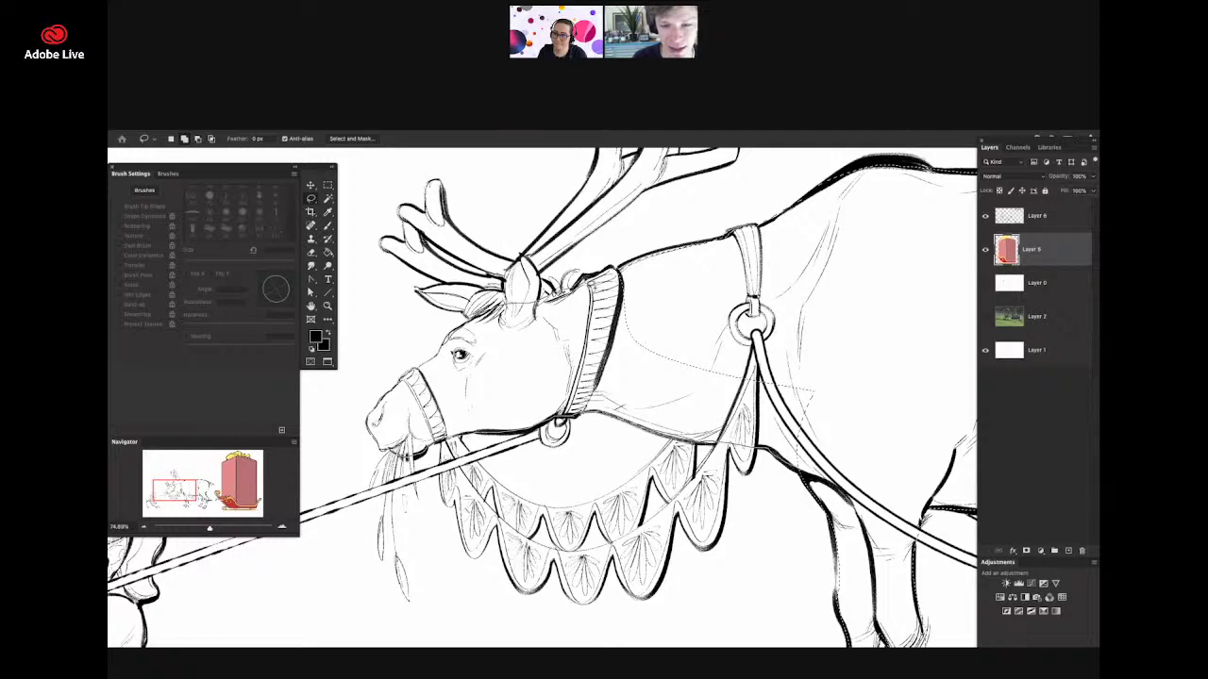
- Extend the lasso selection of the reindeer to include its neck, chest and the scalloped collar hanging below
drag(700, 281, 764, 294)
key(z)
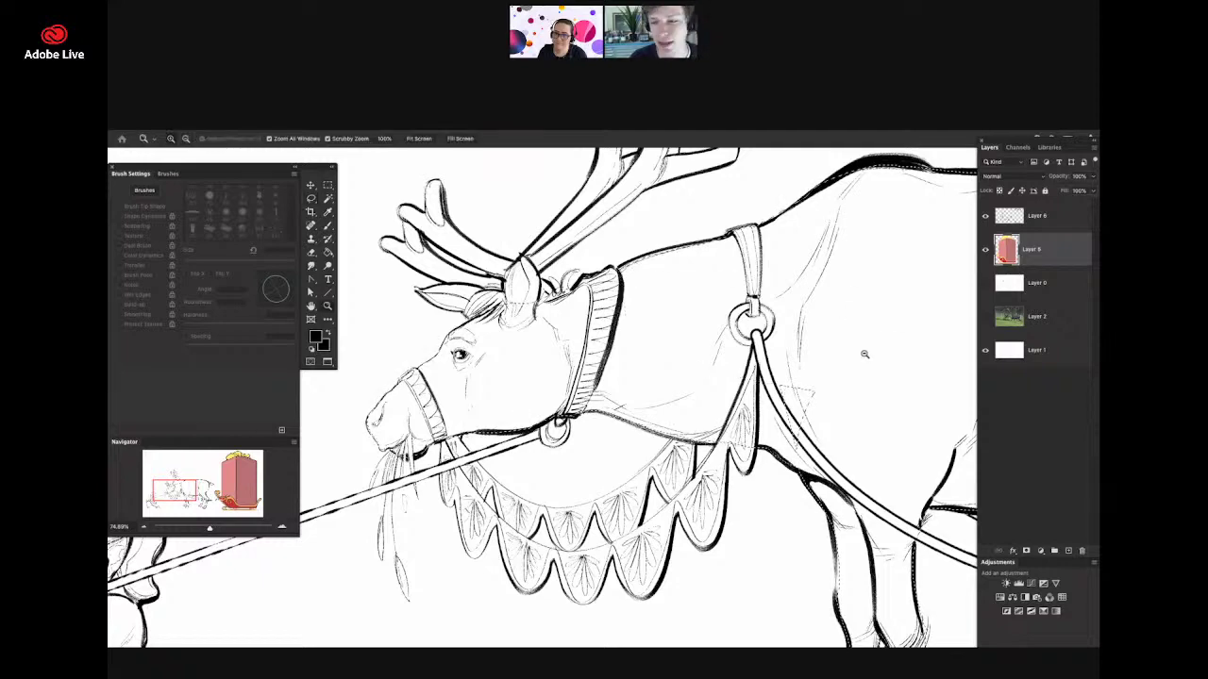
drag(865, 354, 826, 418)
mouse_move(788, 369)
mouse_down()
mouse_move(877, 342)
mouse_move(816, 374)
mouse_up()
drag(784, 421, 836, 413)
key(l)
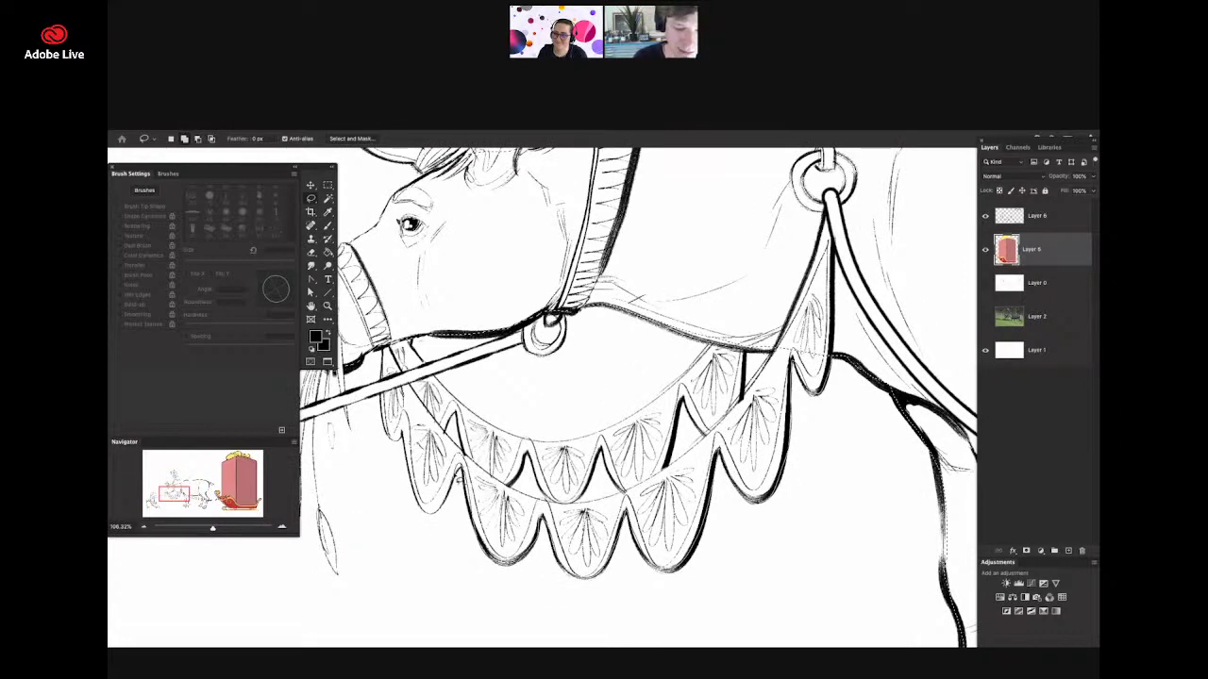
mouse_move(407, 440)
mouse_down()
mouse_move(383, 404)
mouse_move(386, 359)
mouse_move(412, 329)
mouse_up()
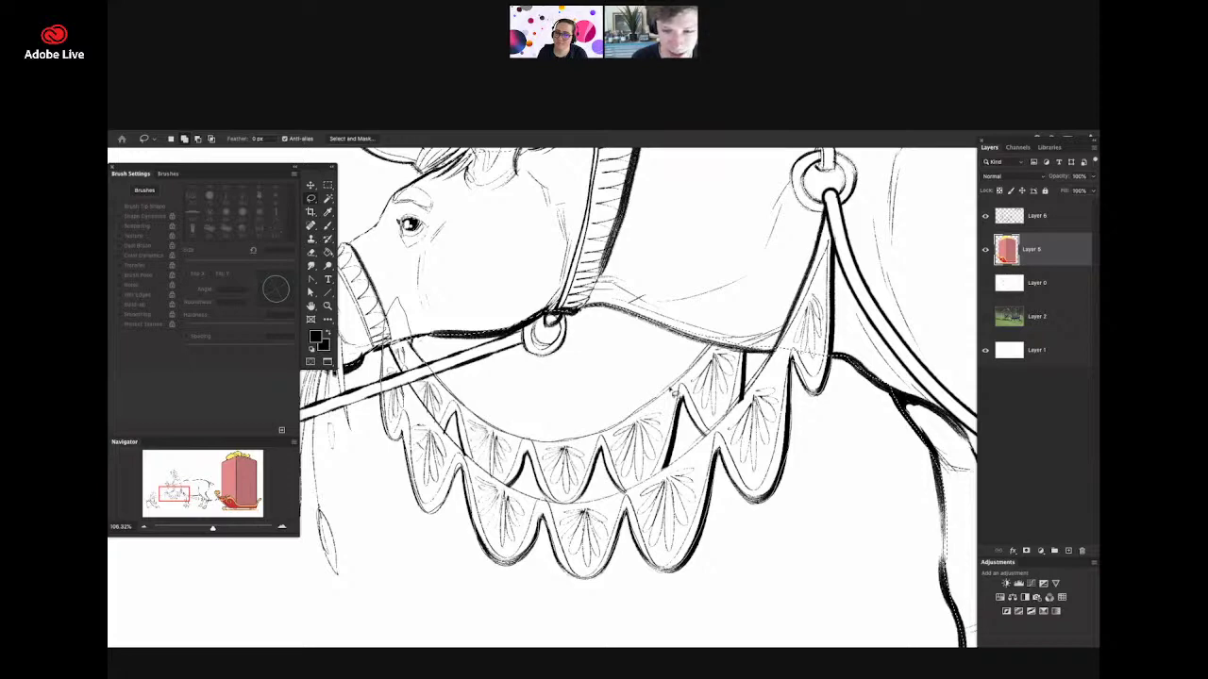
drag(709, 347, 796, 275)
key(z)
mouse_move(854, 300)
mouse_down()
mouse_move(774, 343)
mouse_move(722, 316)
mouse_up()
alt+click(721, 317)
mouse_move(795, 324)
mouse_down()
mouse_move(639, 402)
mouse_move(700, 319)
mouse_move(722, 255)
mouse_up()
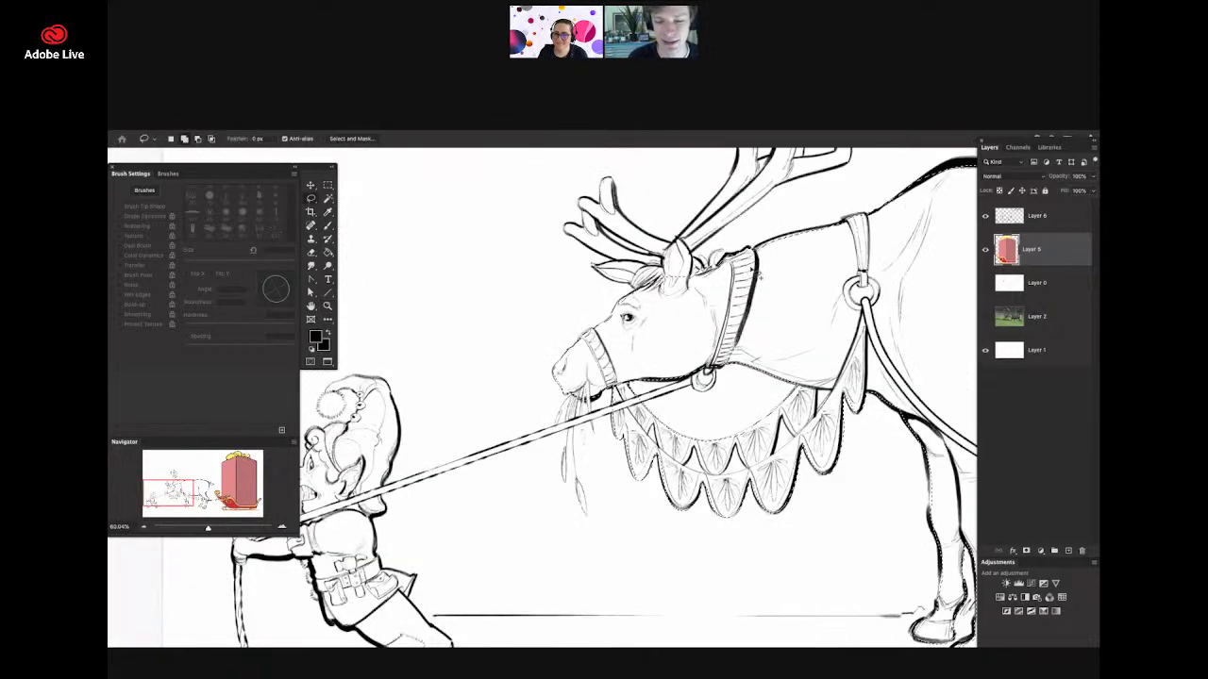
- Sample the gift box's pink and fill the entire reindeer selection with it on Layer 5
key(z)
mouse_move(742, 345)
mouse_down()
mouse_move(660, 392)
mouse_move(689, 382)
mouse_move(693, 359)
mouse_up()
key(z)
key(z)
drag(930, 441, 965, 442)
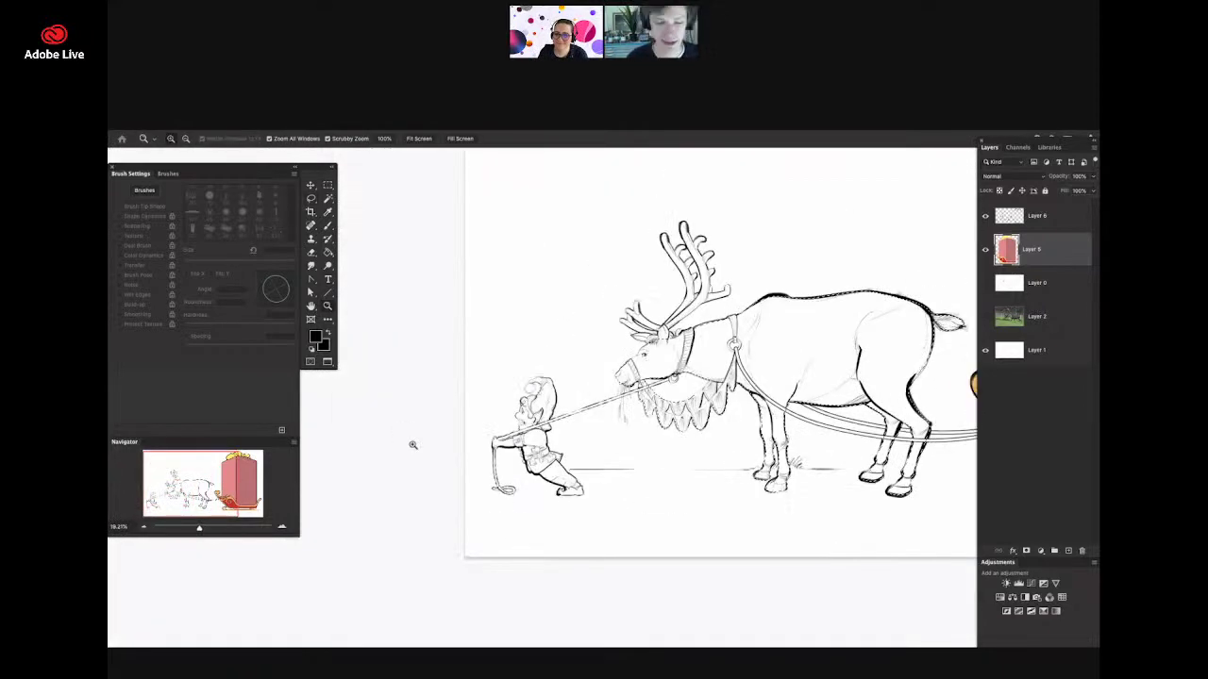
key(z)
mouse_move(444, 460)
mouse_down()
mouse_move(514, 460)
mouse_move(434, 459)
mouse_up()
key(g)
key(z)
drag(596, 395, 556, 396)
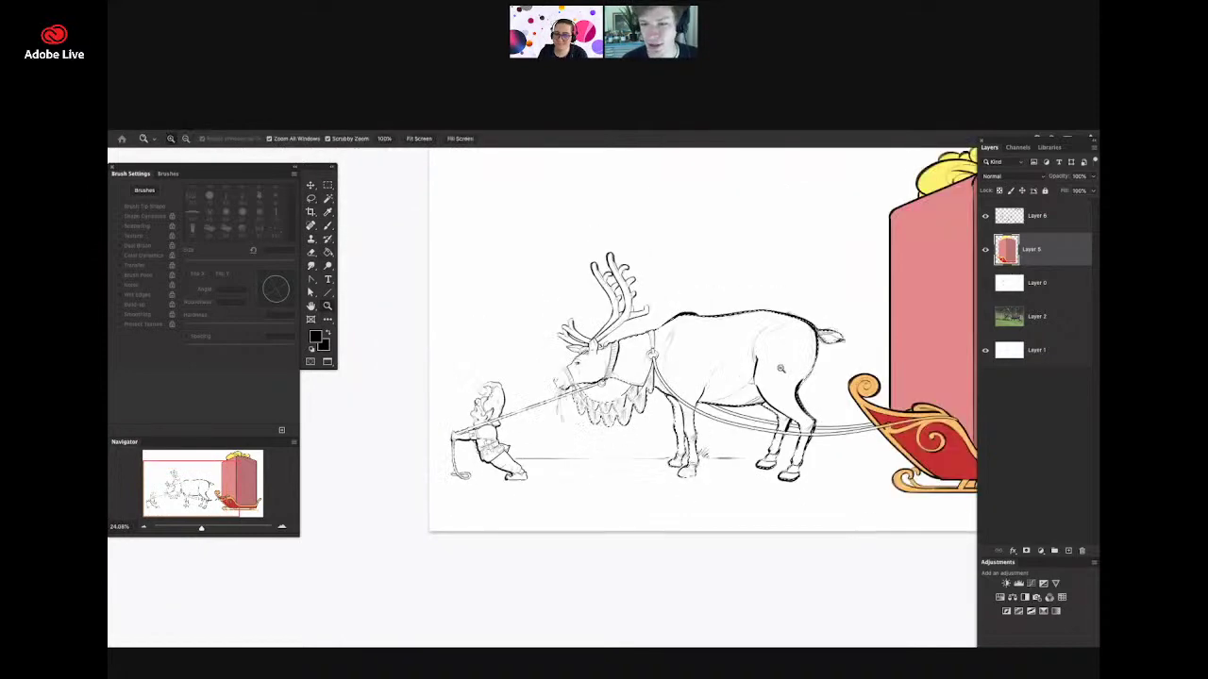
alt+click(881, 329)
key(z)
drag(867, 335, 892, 335)
click(713, 381)
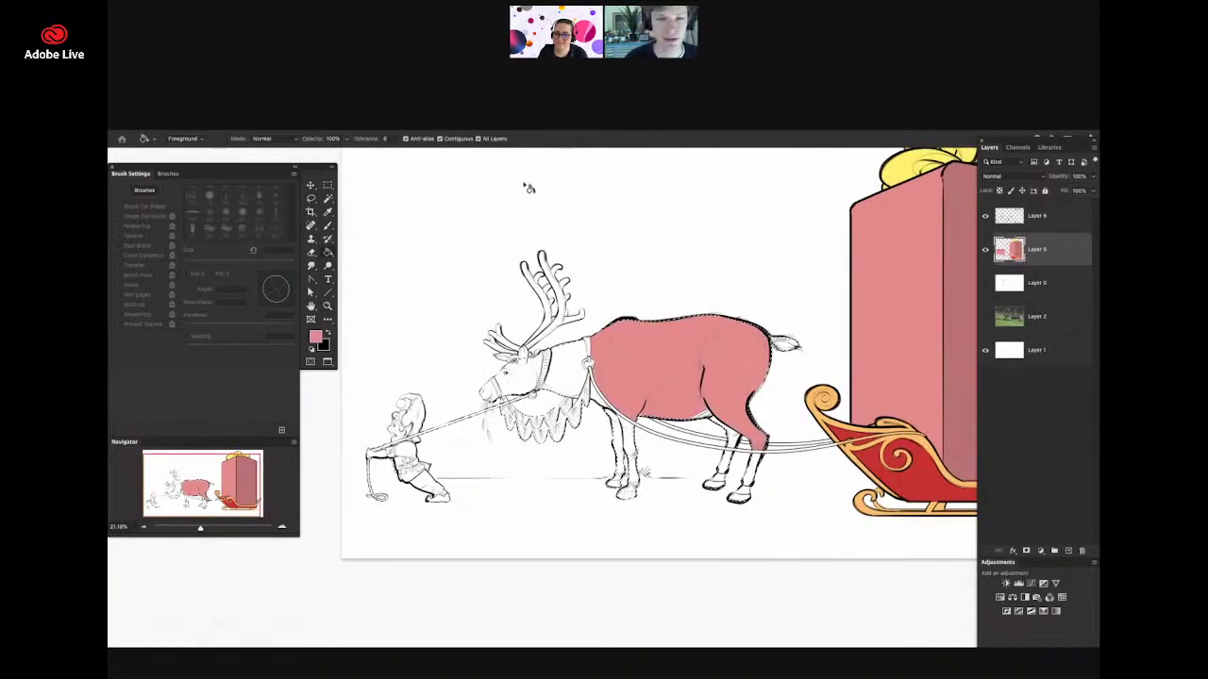
key(ctrl+z)
key(alt+BackSpace)
key(z)
drag(540, 439, 571, 439)
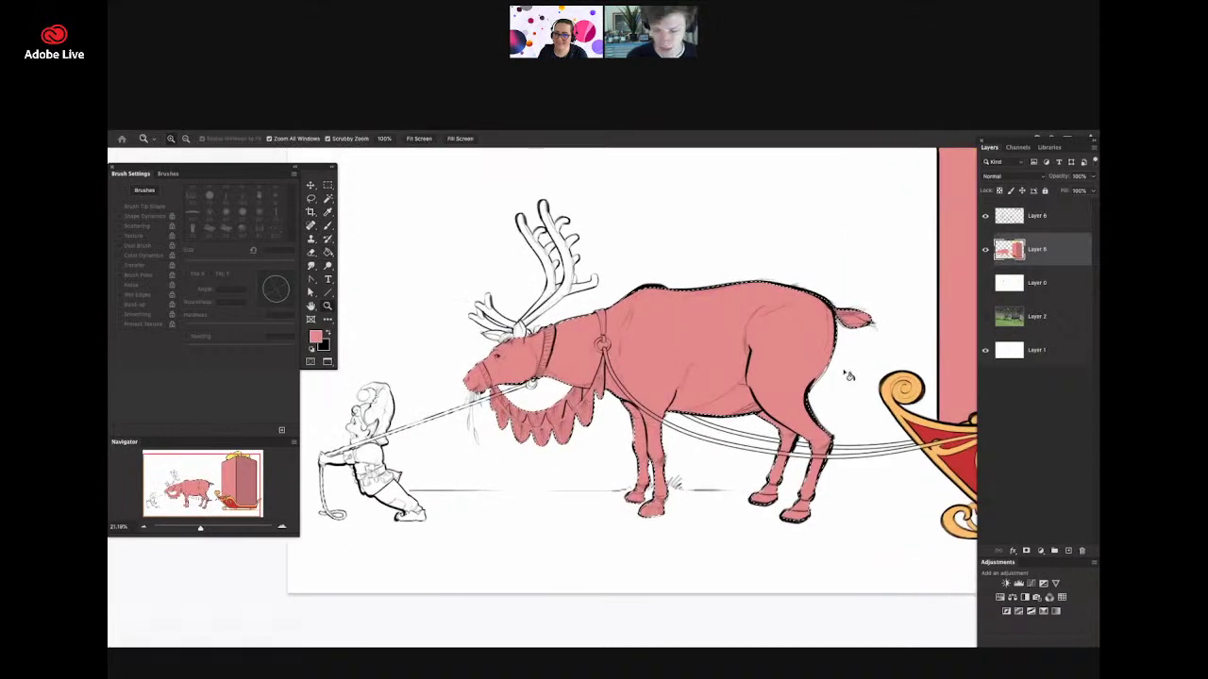
- Clear the selection and use the Magic Wand on Layer 6 to select the empty area outside the line art
key(m)
click(819, 397)
key(z)
drag(819, 400, 774, 400)
drag(560, 348, 595, 348)
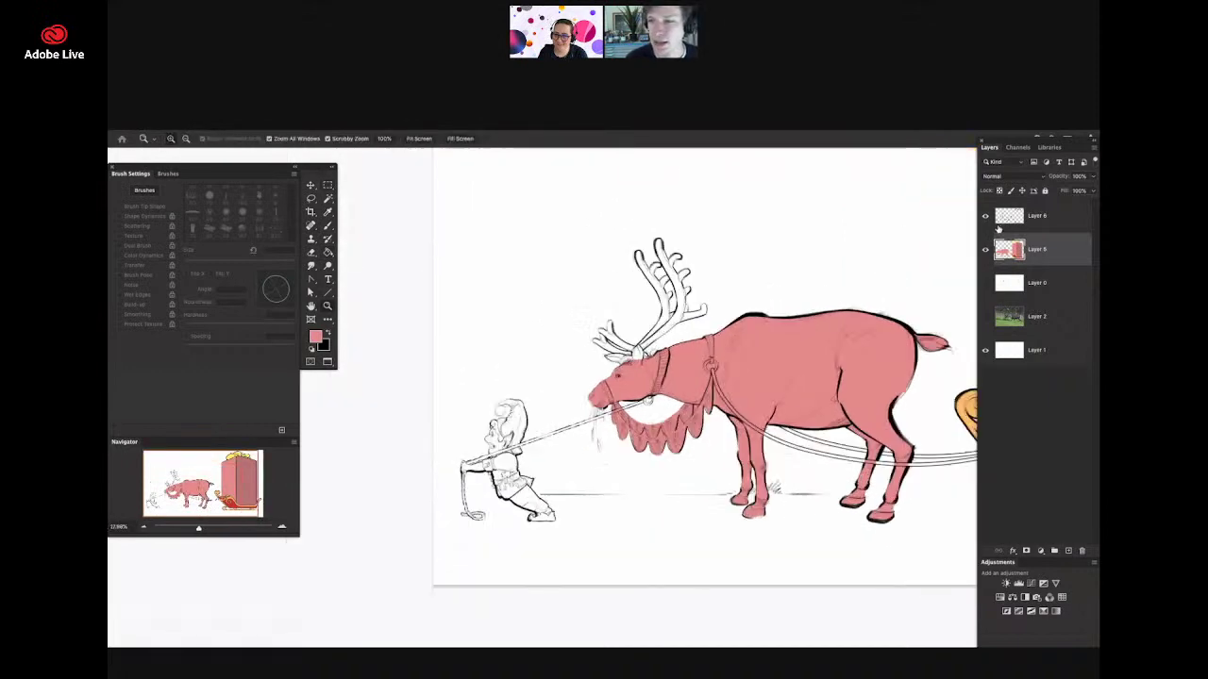
key(m)
click(1037, 217)
key(w)
click(728, 293)
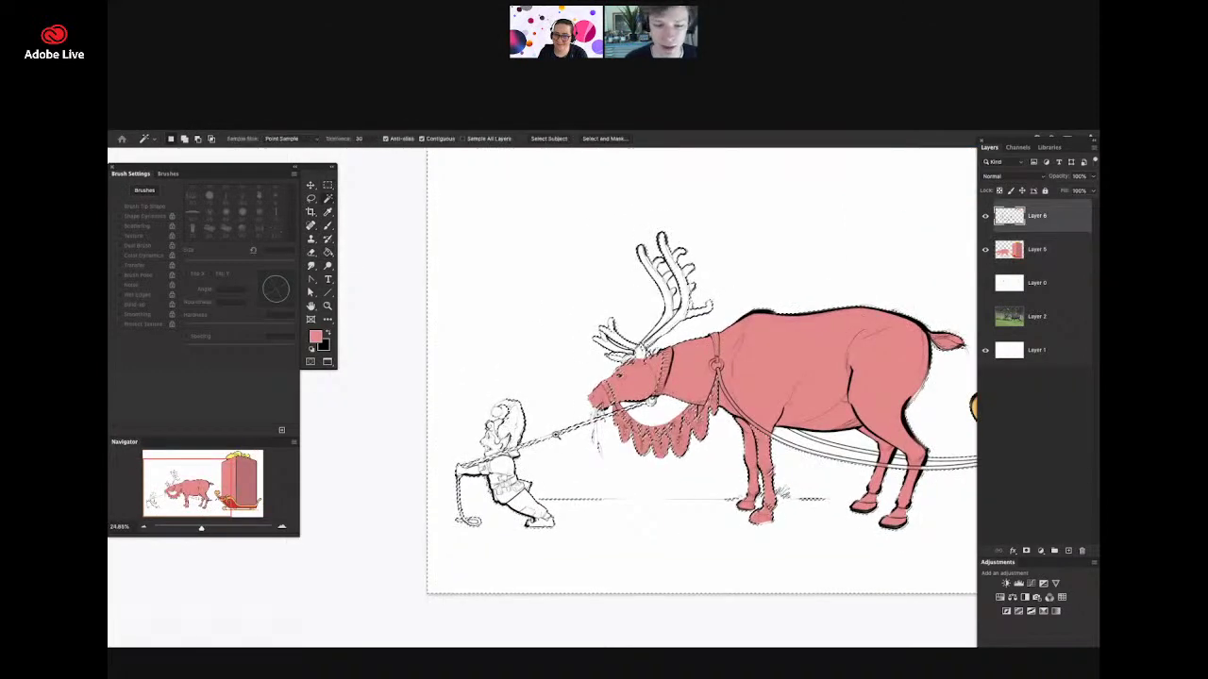
- Add the gaps between the antler tines to the background selection and check its coverage in Quick Mask mode
key(z)
drag(707, 211, 731, 234)
key(w)
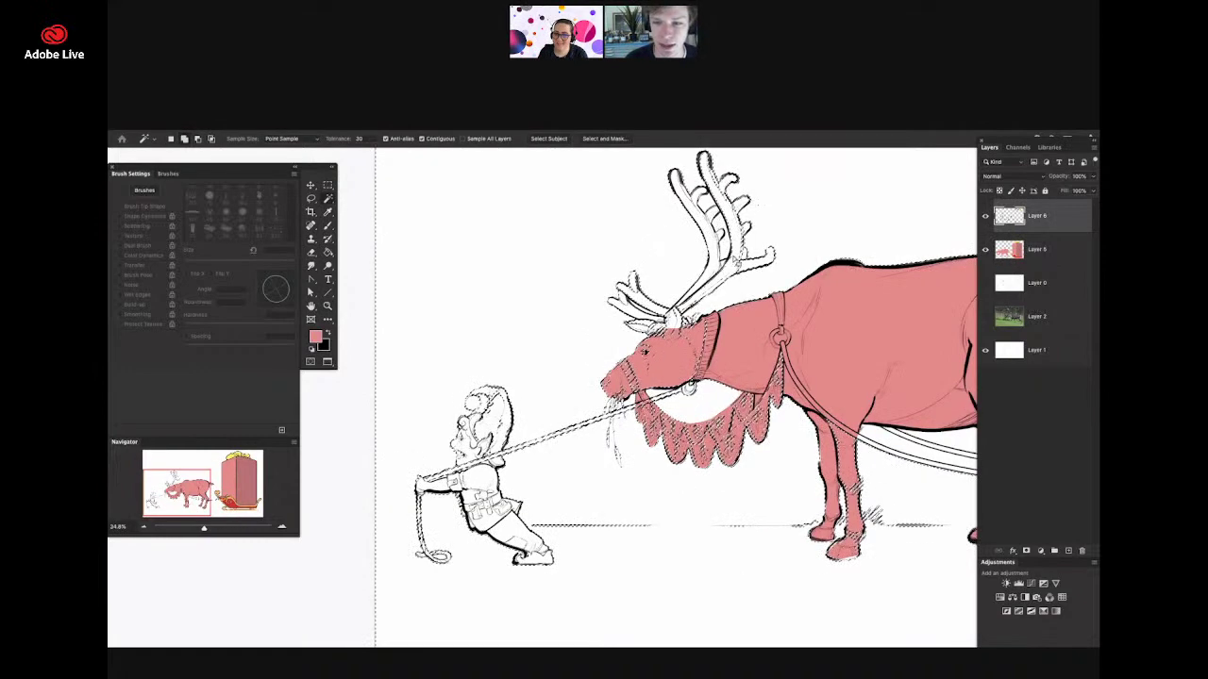
key(q)
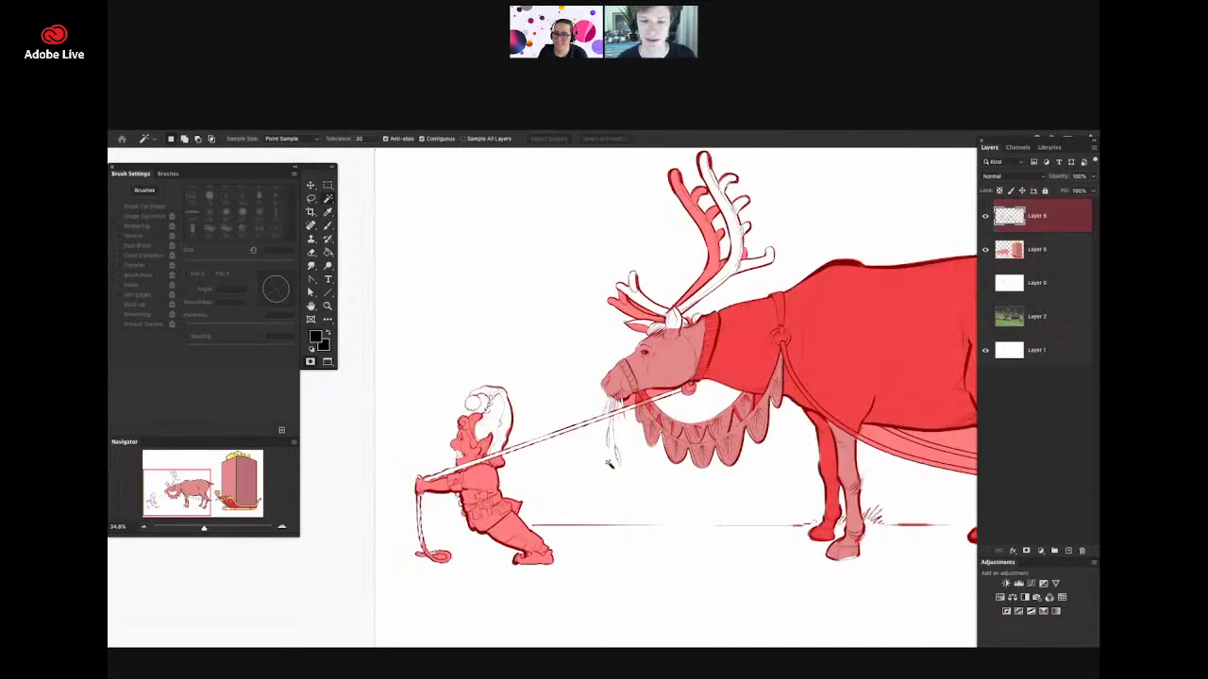
key(q)
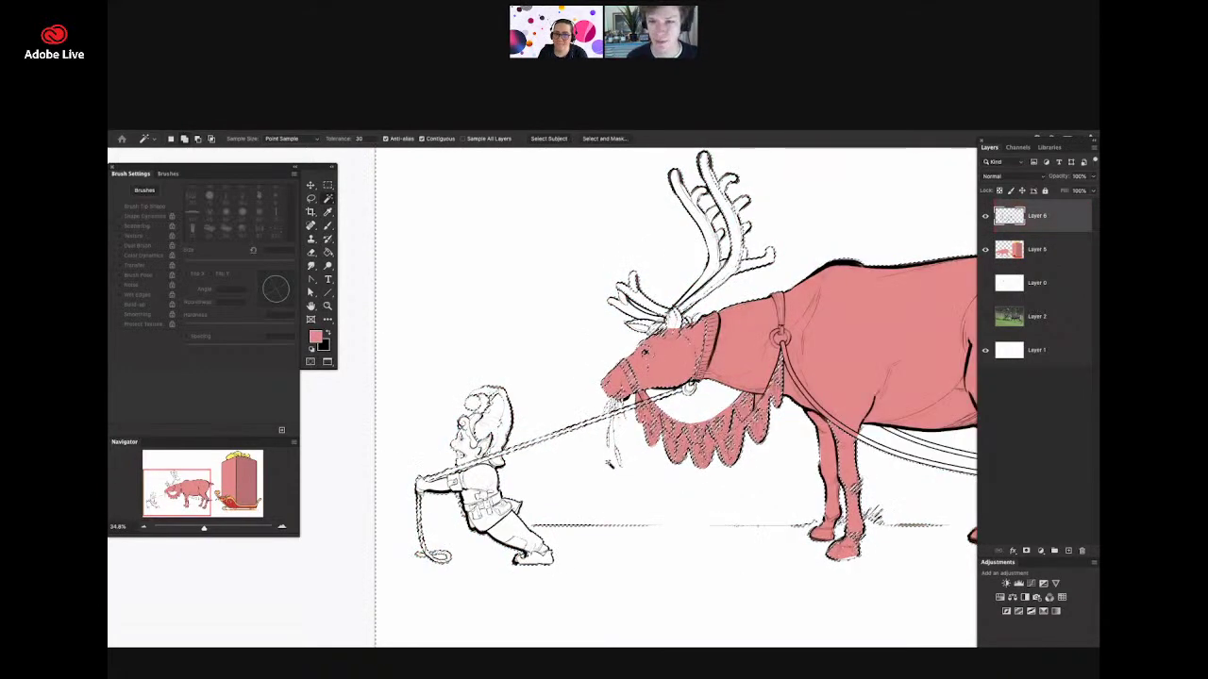
- Invert the selection, switch to Layer 5 and set up a 70 px hard round brush with the reindeer's pink
click(1007, 255)
mouse_move(790, 323)
mouse_down()
mouse_move(634, 431)
mouse_move(697, 386)
mouse_up()
right_click(675, 340)
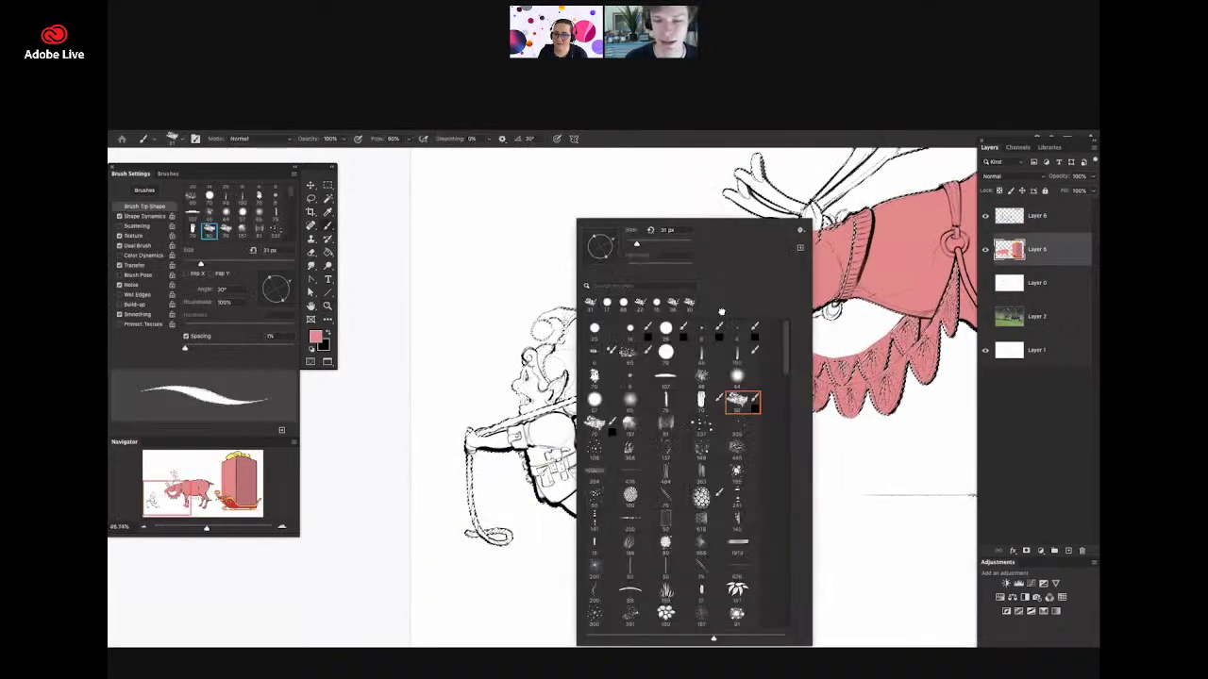
click(666, 331)
alt+click(878, 249)
right_click(653, 302)
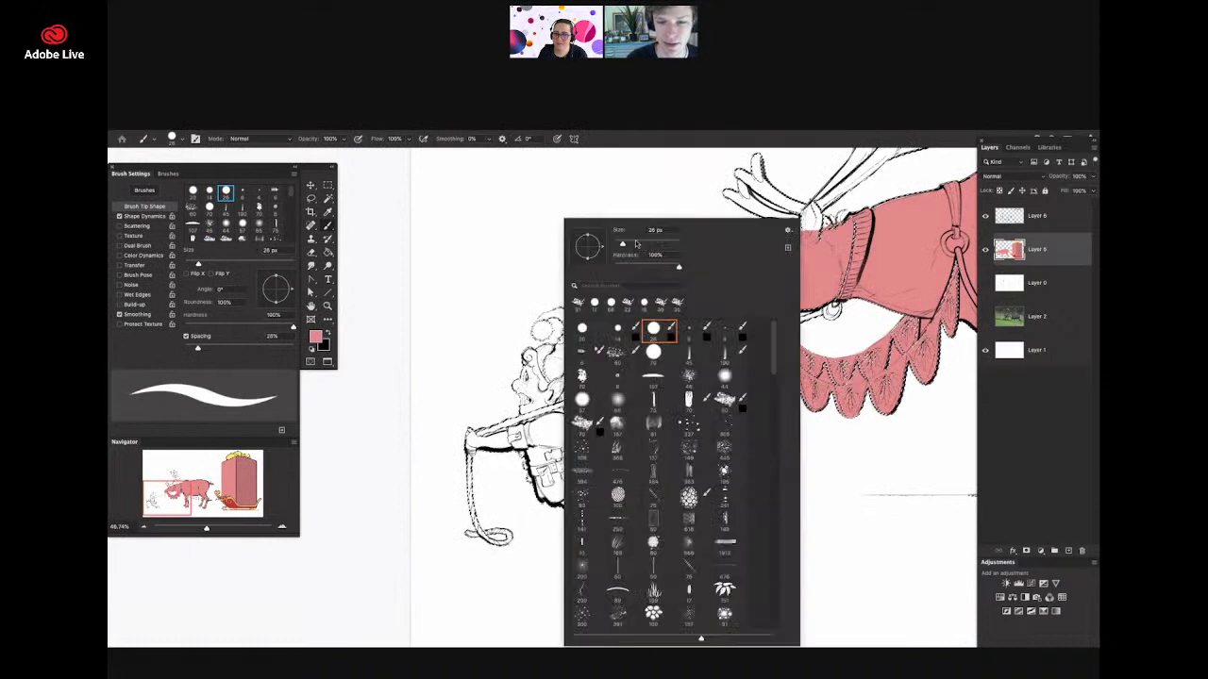
- Paint the elf's body, face and the coiled rope end pink within the selection
mouse_move(509, 451)
mouse_down()
mouse_move(559, 431)
mouse_move(588, 461)
mouse_move(569, 495)
mouse_move(648, 519)
mouse_move(623, 538)
mouse_up()
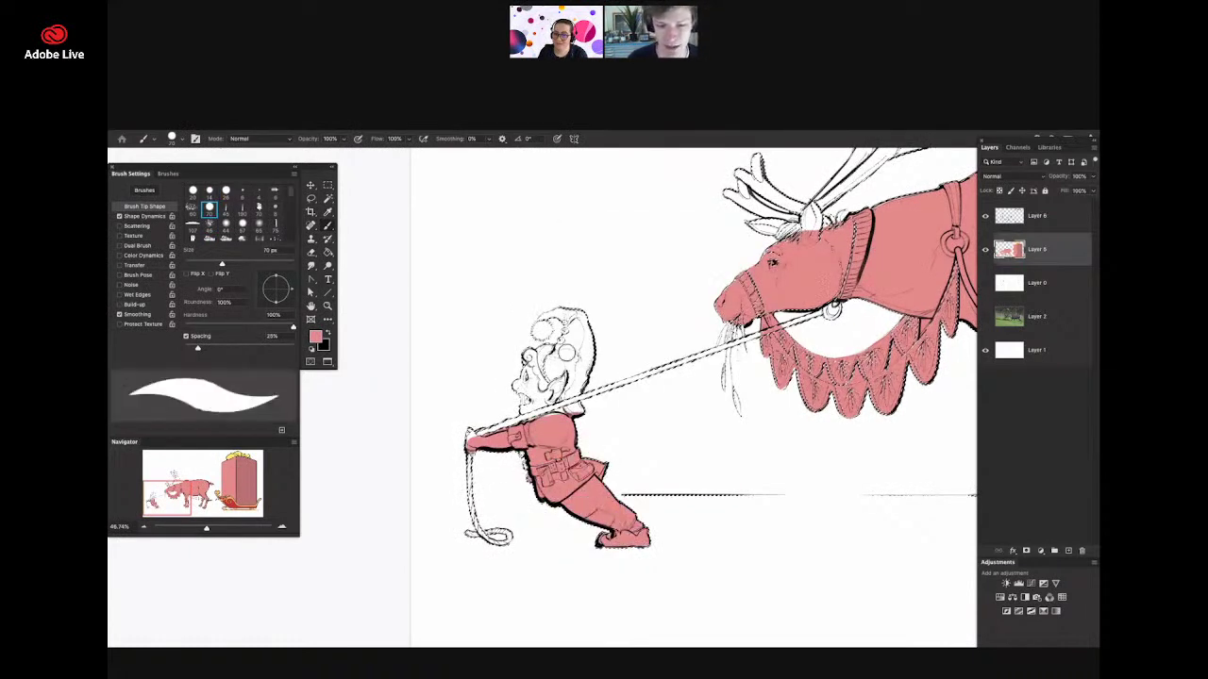
mouse_move(567, 351)
mouse_down()
mouse_move(542, 363)
mouse_move(552, 408)
mouse_move(507, 415)
mouse_move(476, 449)
mouse_move(479, 529)
mouse_move(501, 537)
mouse_up()
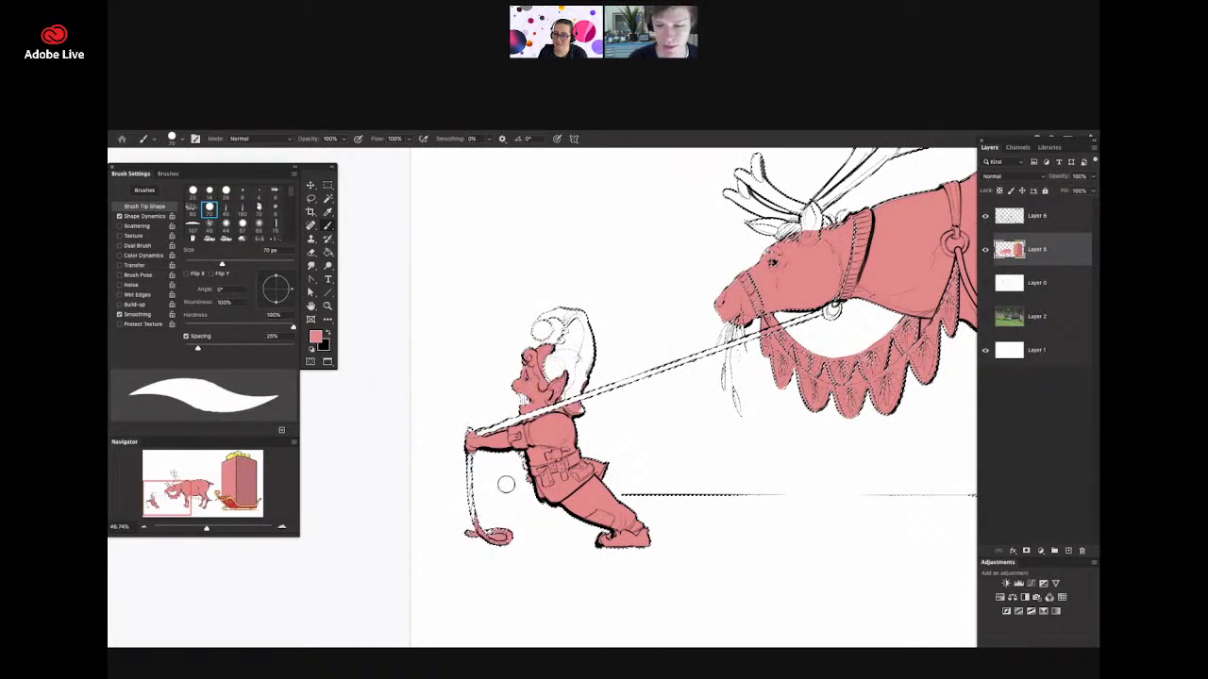
mouse_move(506, 484)
mouse_down()
mouse_move(752, 444)
mouse_move(714, 468)
mouse_move(731, 462)
mouse_up()
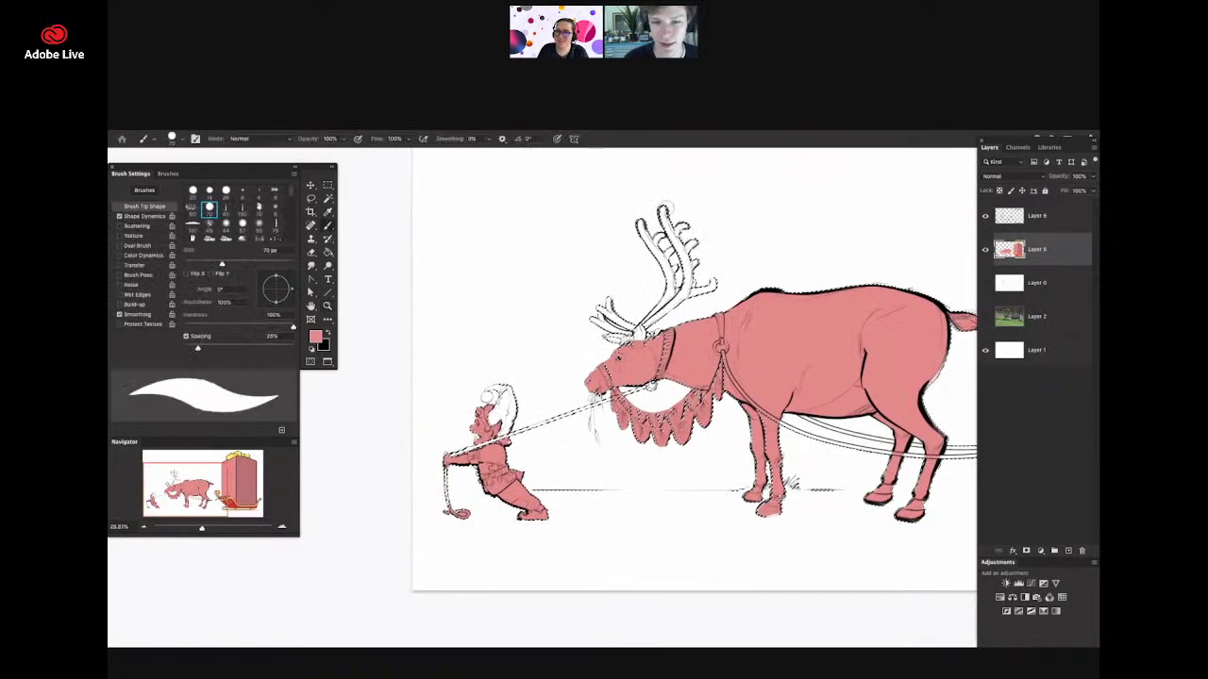
- Paint the reindeer's rear antler pink, including its upper tines and the lower forward branch
drag(668, 213, 687, 204)
mouse_move(640, 244)
mouse_down()
mouse_move(674, 317)
mouse_move(636, 377)
mouse_up()
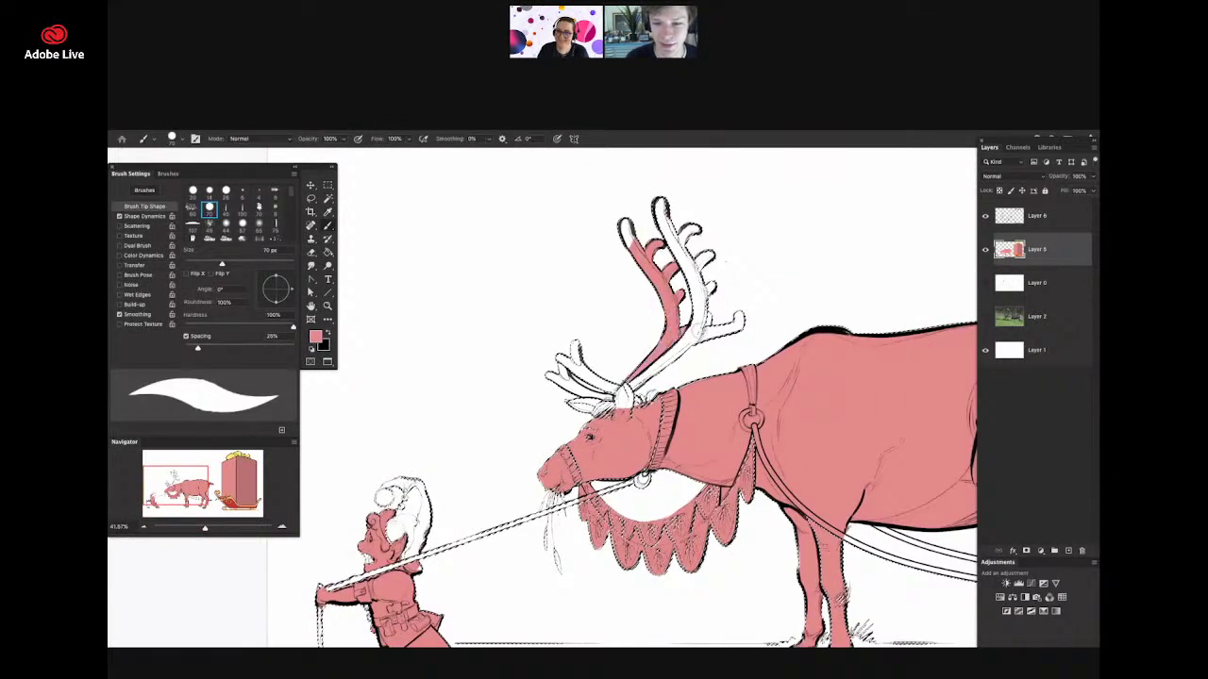
drag(632, 262, 625, 222)
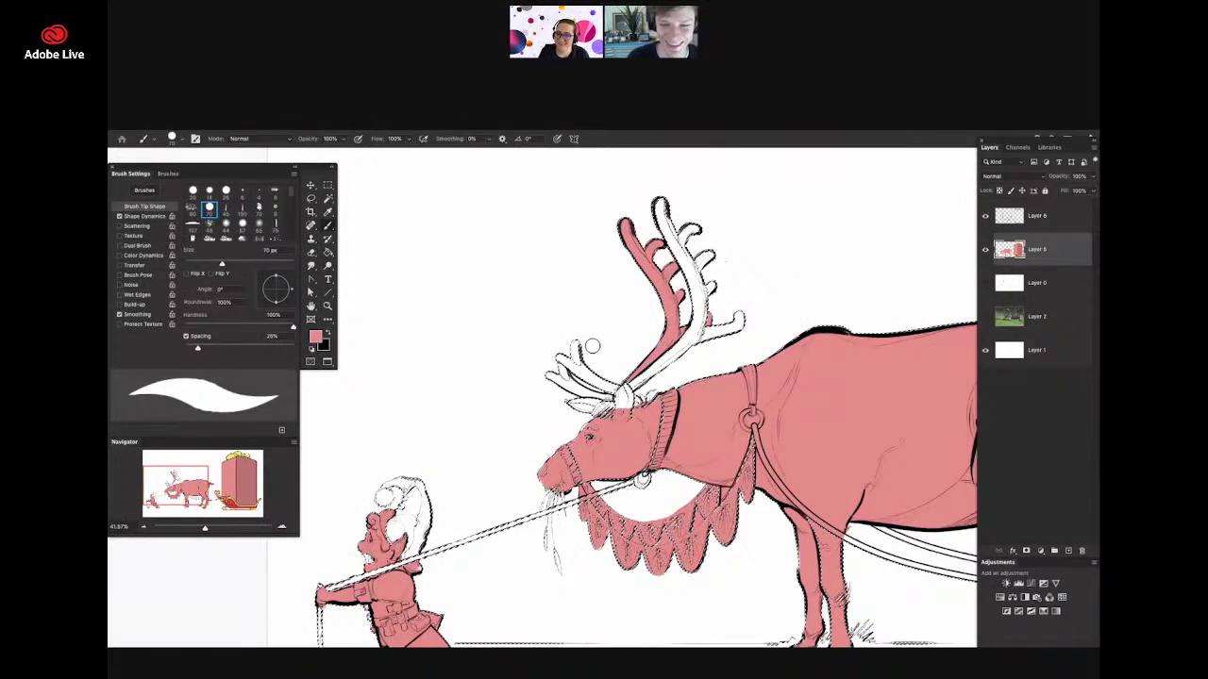
mouse_move(585, 351)
mouse_down()
mouse_move(576, 396)
mouse_move(644, 395)
mouse_up()
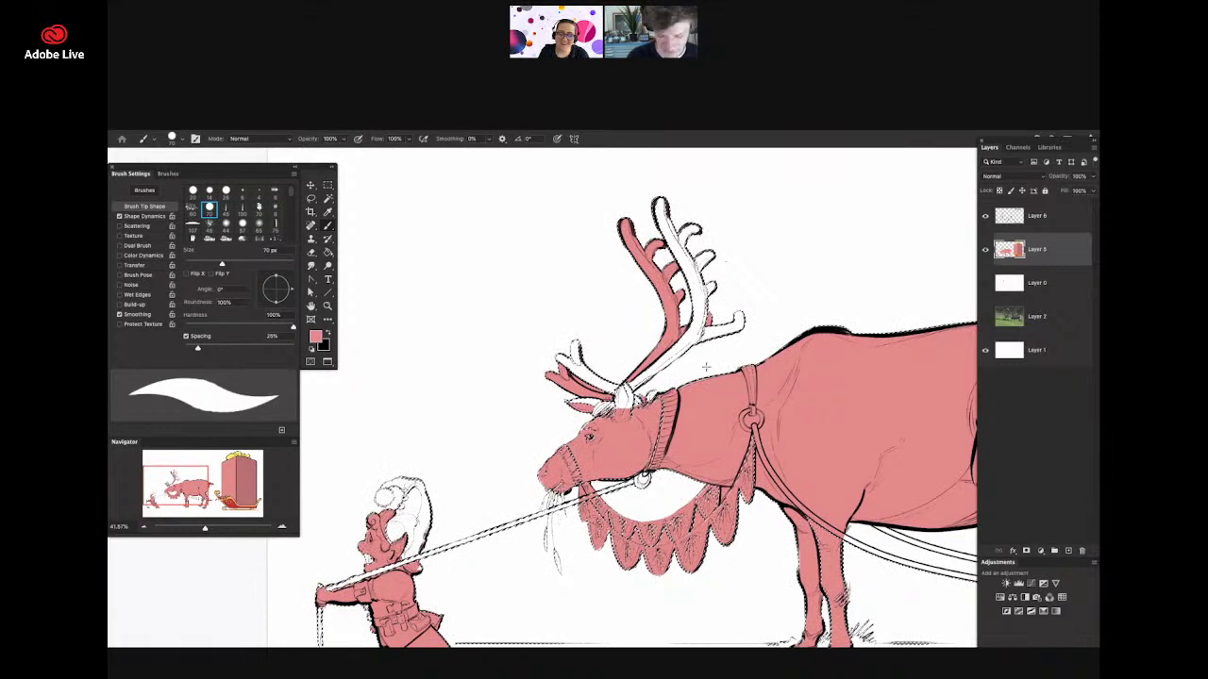
- Clear the selection and paint the front antler's main beam and back tines pink down to the head
key(z)
scroll(698, 219, up, 3)
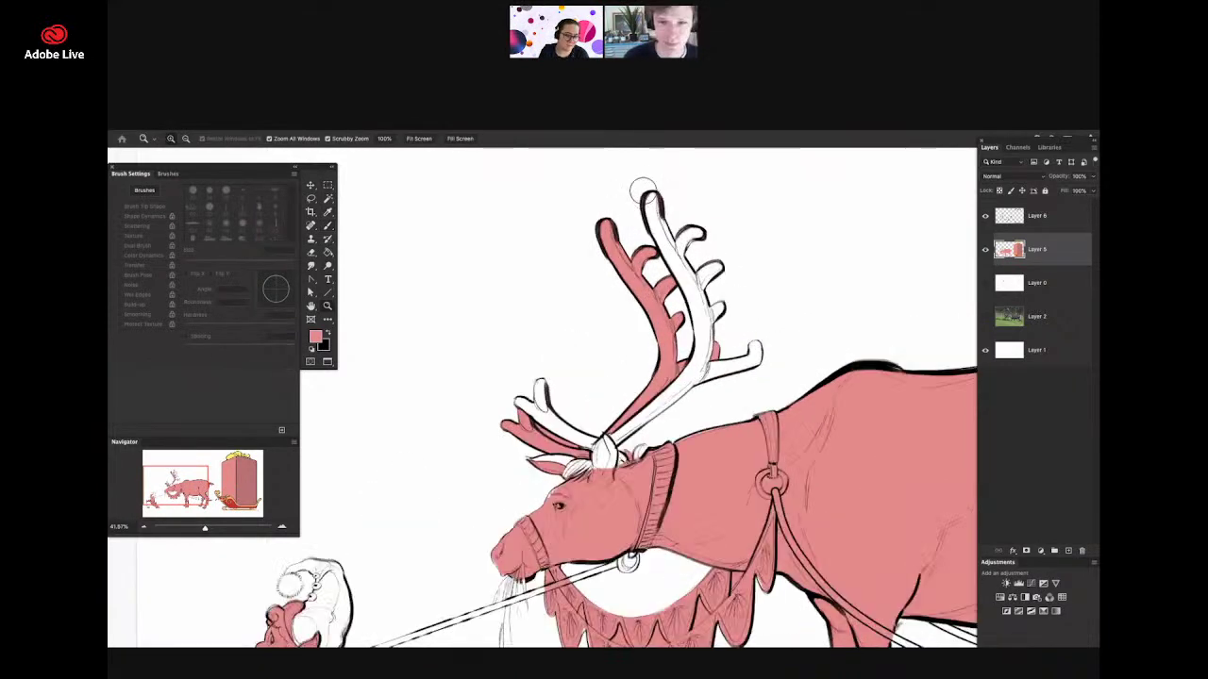
key(b)
mouse_move(640, 193)
mouse_down()
mouse_move(710, 373)
mouse_move(687, 389)
mouse_up()
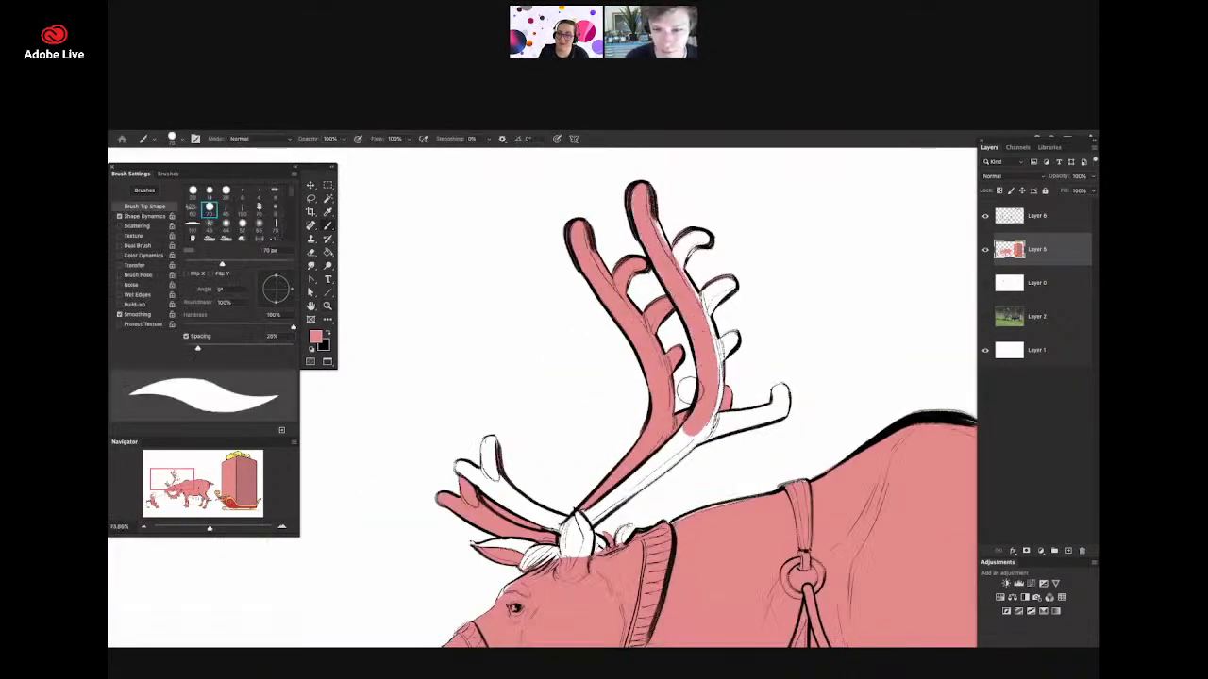
mouse_move(661, 223)
mouse_down()
mouse_move(679, 271)
mouse_move(710, 241)
mouse_move(694, 300)
mouse_move(699, 316)
mouse_move(717, 291)
mouse_move(705, 326)
mouse_move(715, 345)
mouse_move(731, 336)
mouse_move(738, 402)
mouse_up()
mouse_move(734, 448)
mouse_down()
mouse_move(802, 410)
mouse_move(799, 389)
mouse_move(804, 419)
mouse_move(655, 464)
mouse_move(691, 443)
mouse_move(577, 532)
mouse_up()
- Erase the pink that spills past the outline around the front antler's tines with a 17 px eraser
key(e)
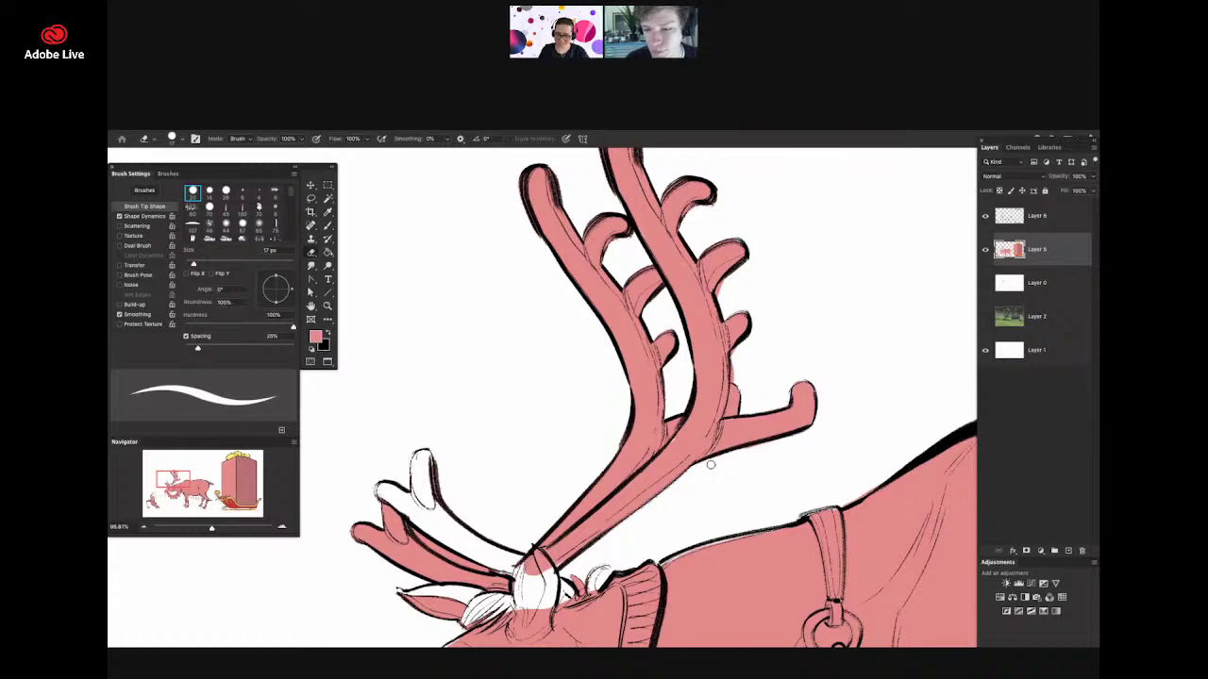
scroll(800, 425, up, 3)
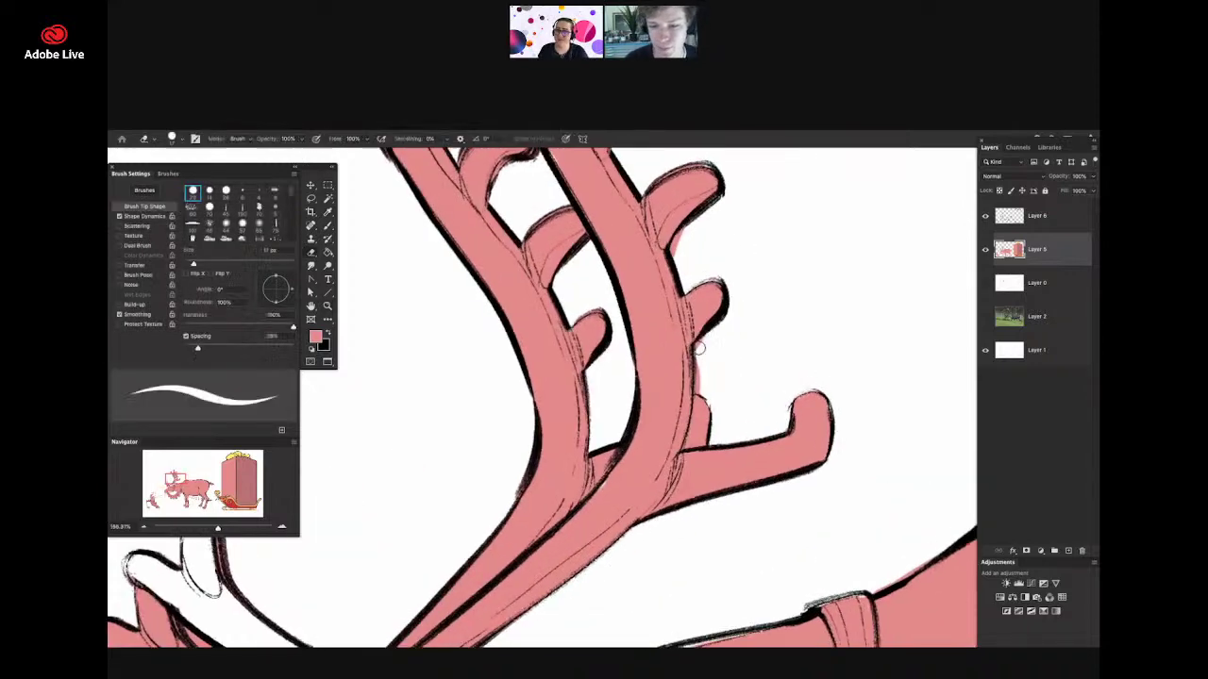
scroll(699, 387, down, 5)
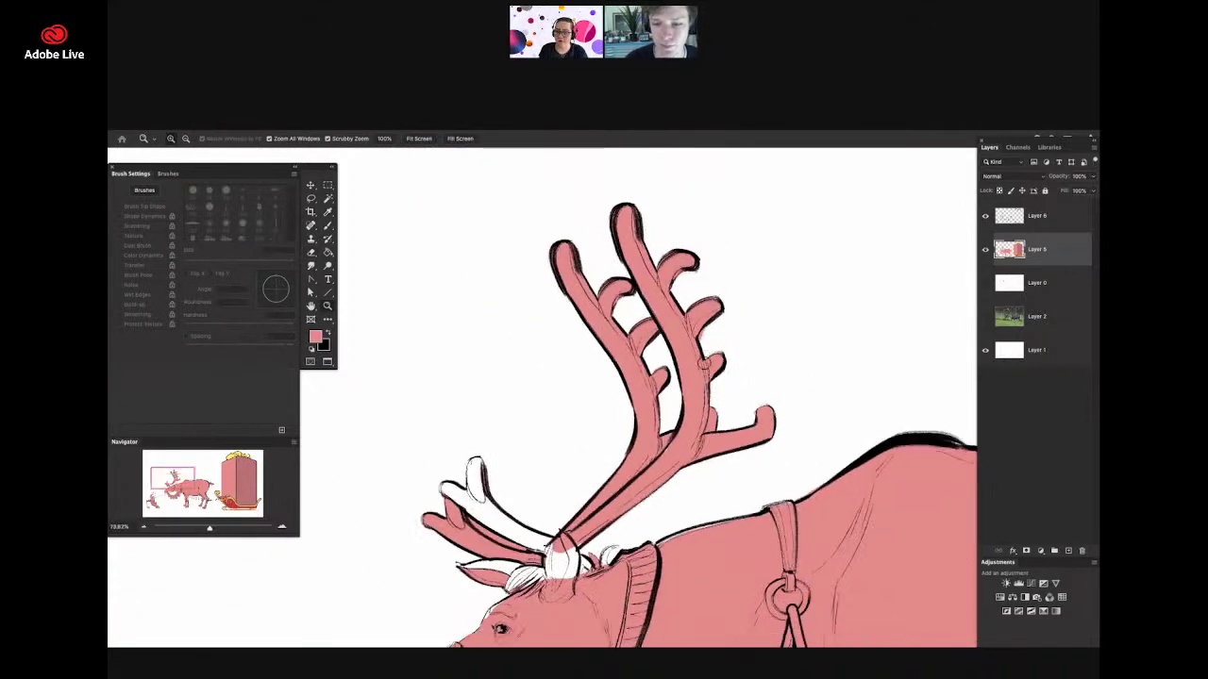
- Paint the reindeer's near ear and the front antler's lower forward branch pink
scroll(703, 279, up, 4)
key(b)
key(z)
mouse_move(672, 389)
mouse_down()
mouse_move(681, 448)
mouse_move(670, 483)
mouse_move(712, 413)
mouse_move(692, 510)
mouse_move(646, 500)
mouse_move(694, 487)
mouse_move(682, 538)
mouse_up()
key(b)
key(z)
key(b)
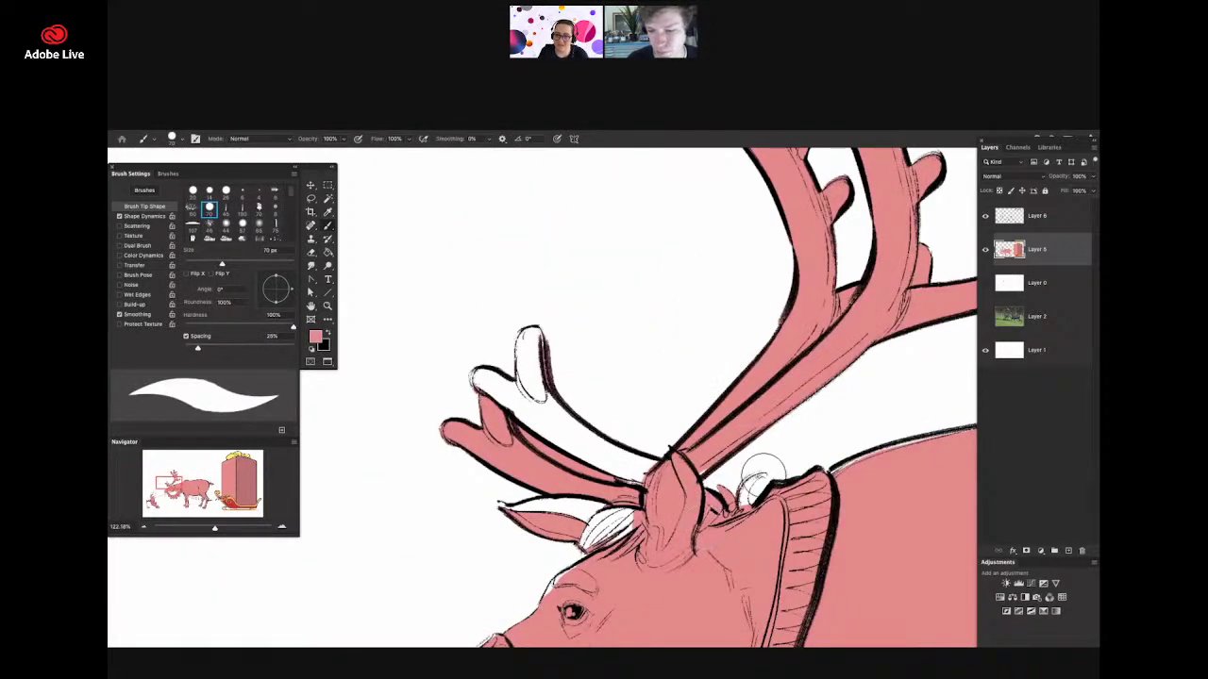
mouse_move(526, 335)
mouse_down()
mouse_move(532, 396)
mouse_move(481, 375)
mouse_move(565, 432)
mouse_move(527, 400)
mouse_move(537, 387)
mouse_move(641, 468)
mouse_up()
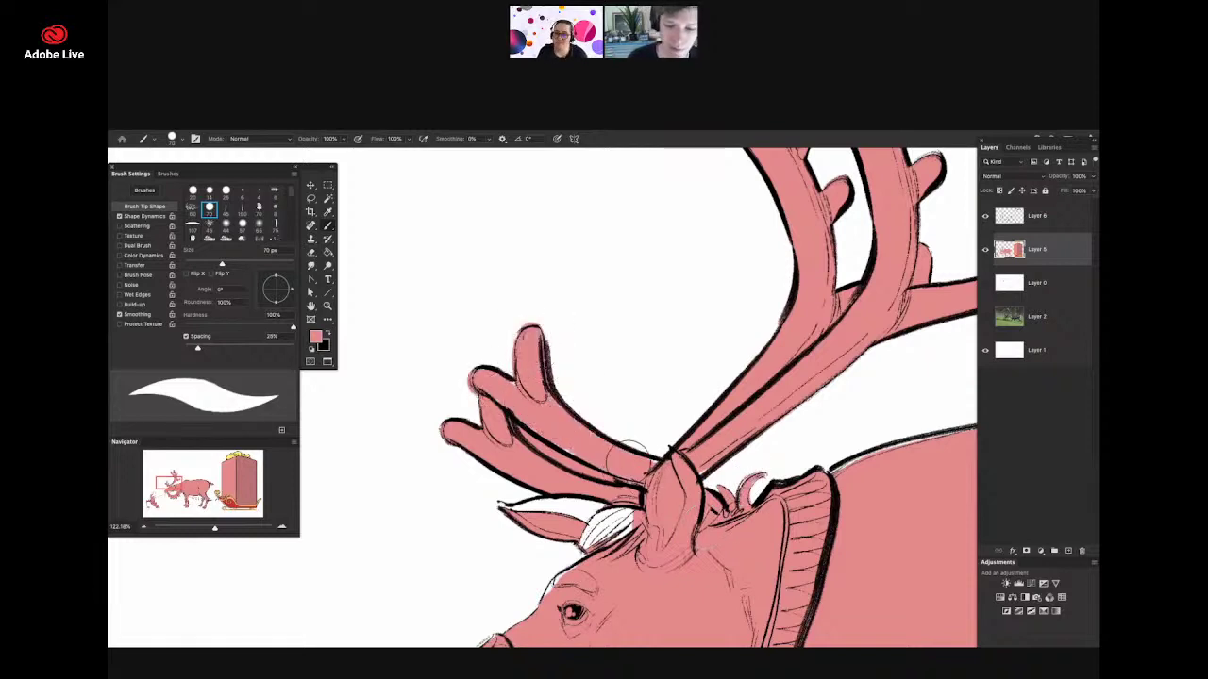
- Erase the pink spill in the gap between the two lower antler branches and touch up the branch edge
key(e)
drag(522, 432, 594, 474)
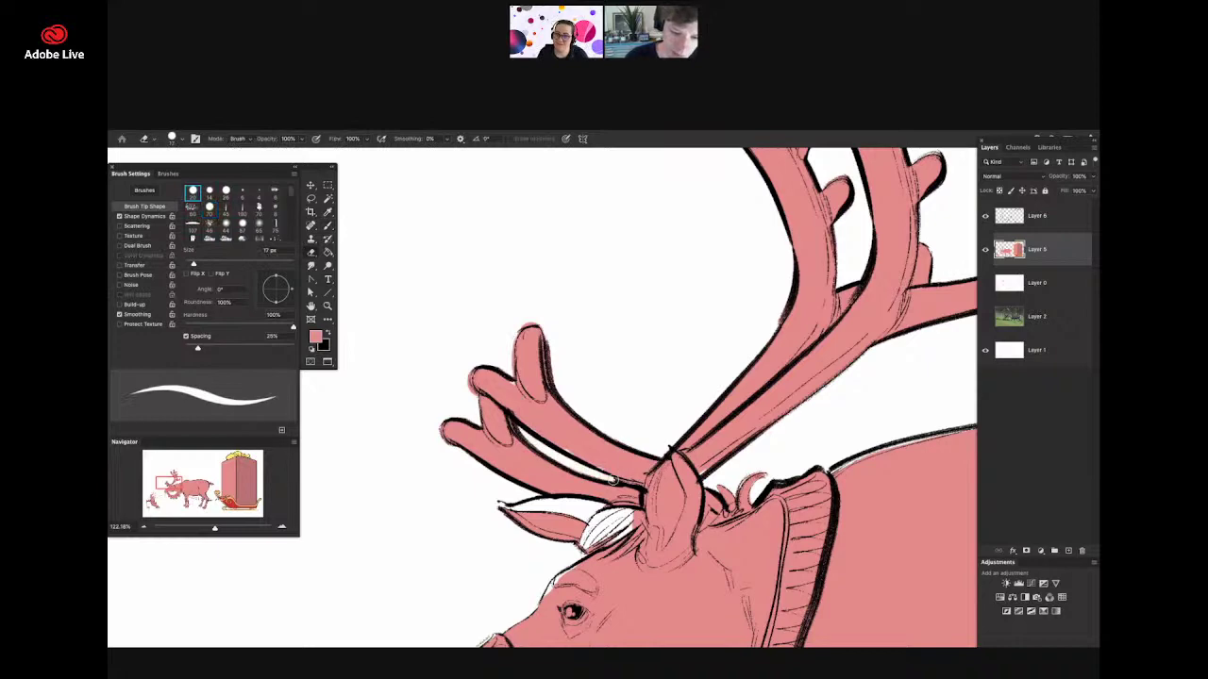
key(b)
drag(557, 434, 616, 469)
- Fill the remaining white parts of the far ear and the forelock with pink
key(z)
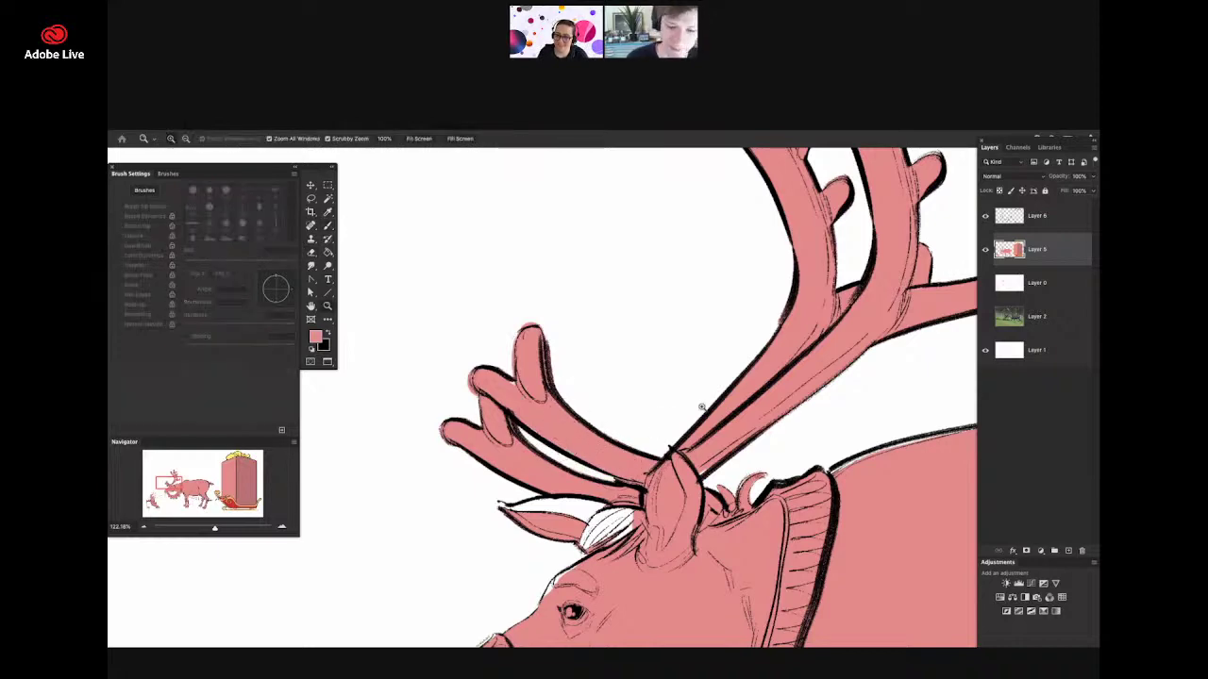
mouse_move(710, 410)
mouse_down()
mouse_move(700, 437)
mouse_move(547, 464)
mouse_move(628, 461)
mouse_up()
key(b)
drag(539, 458, 643, 489)
- Paint pink up to the outline along the reindeer's brow and muzzle using a 35 px hard round brush
key(z)
mouse_move(720, 449)
mouse_down()
mouse_move(672, 530)
mouse_move(782, 244)
mouse_up()
key(b)
right_click(674, 388)
drag(709, 384, 688, 408)
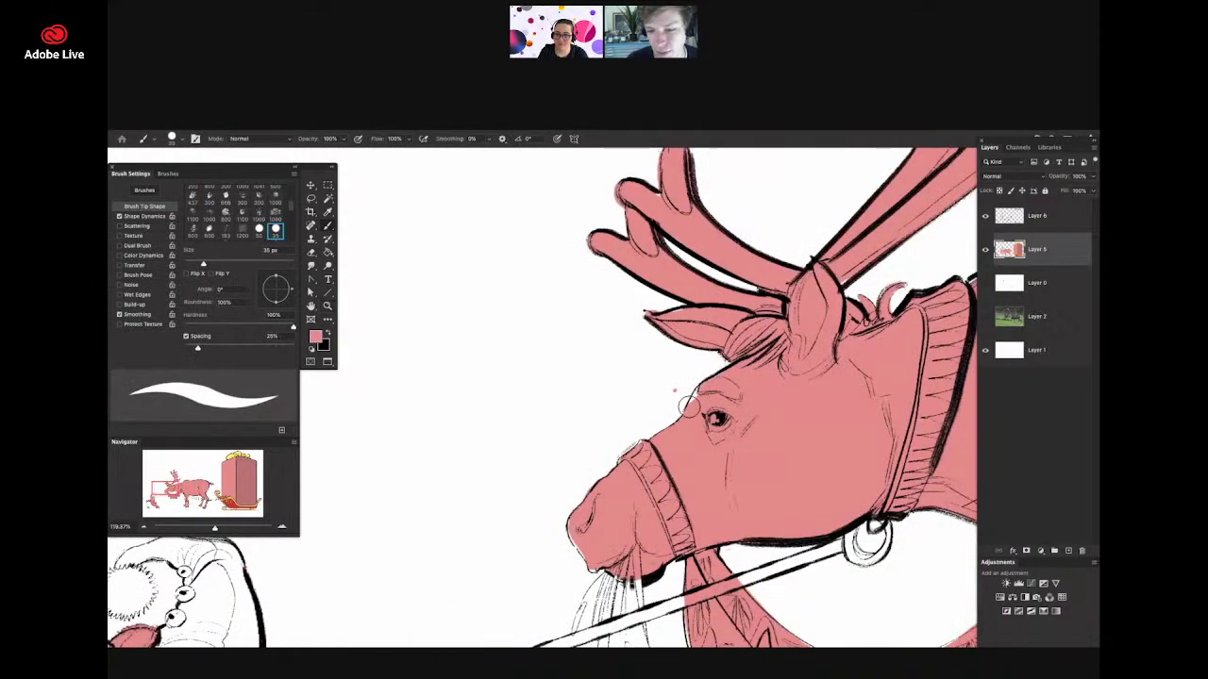
key(e)
key(b)
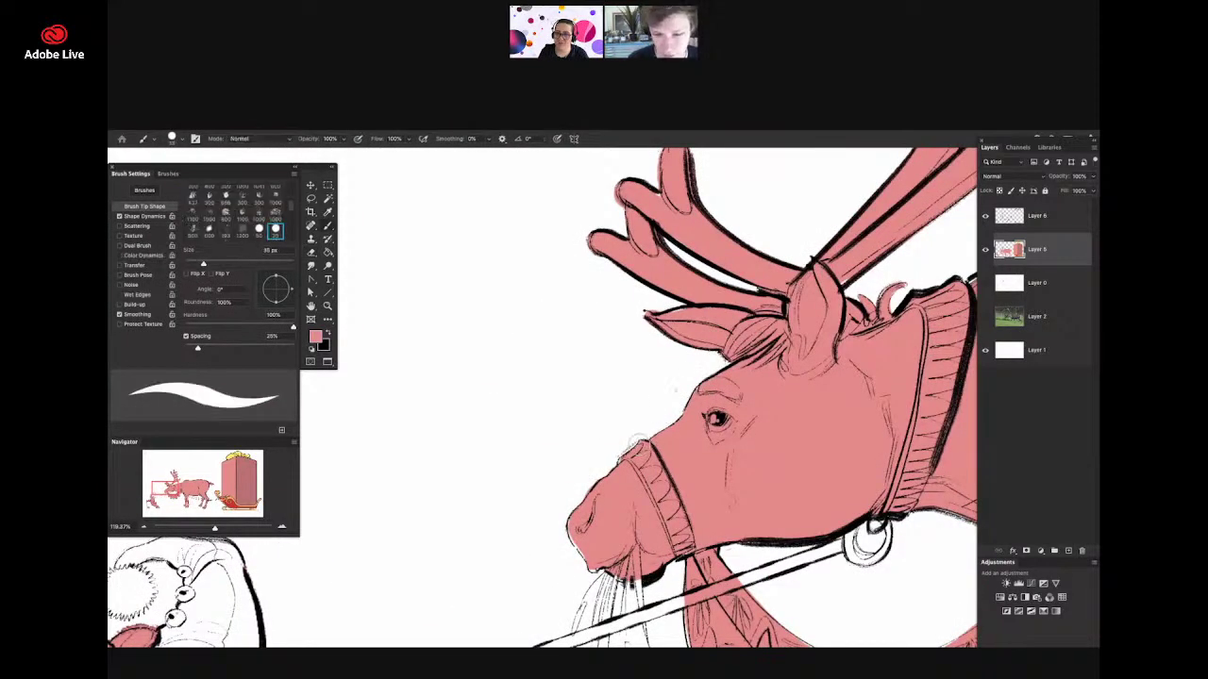
drag(573, 520, 592, 566)
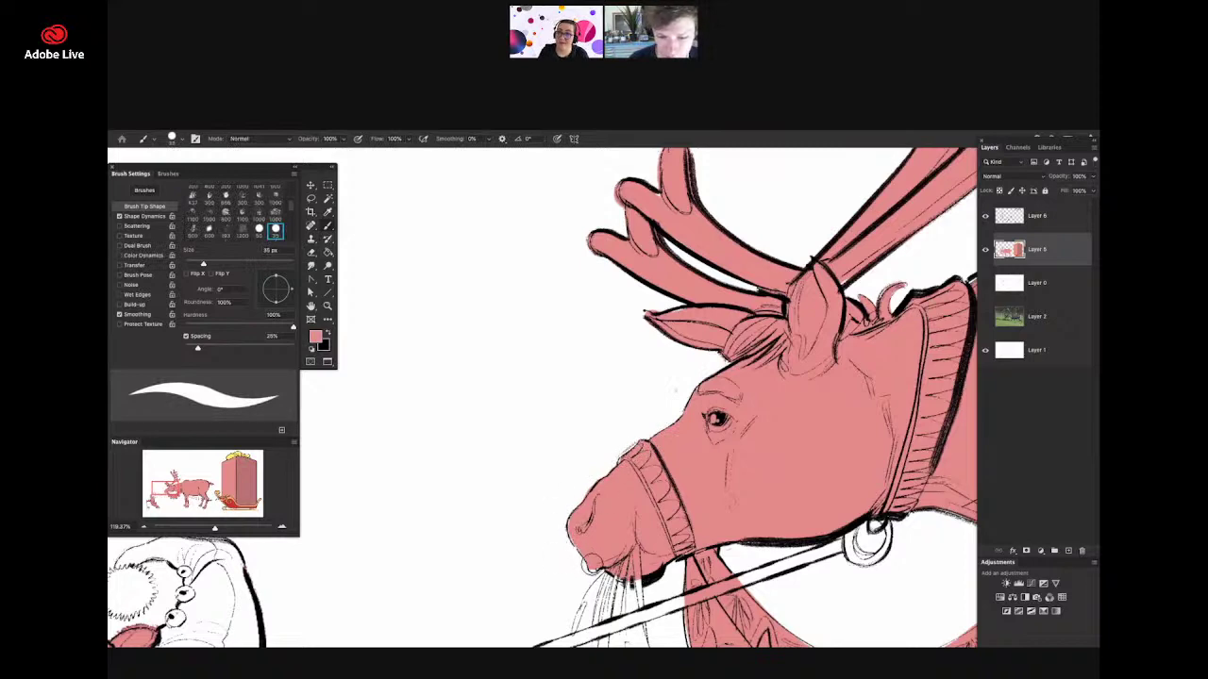
- Paint the lead rope beside the reindeer's muzzle and the ring under its collar pink
key(z)
drag(703, 503, 647, 503)
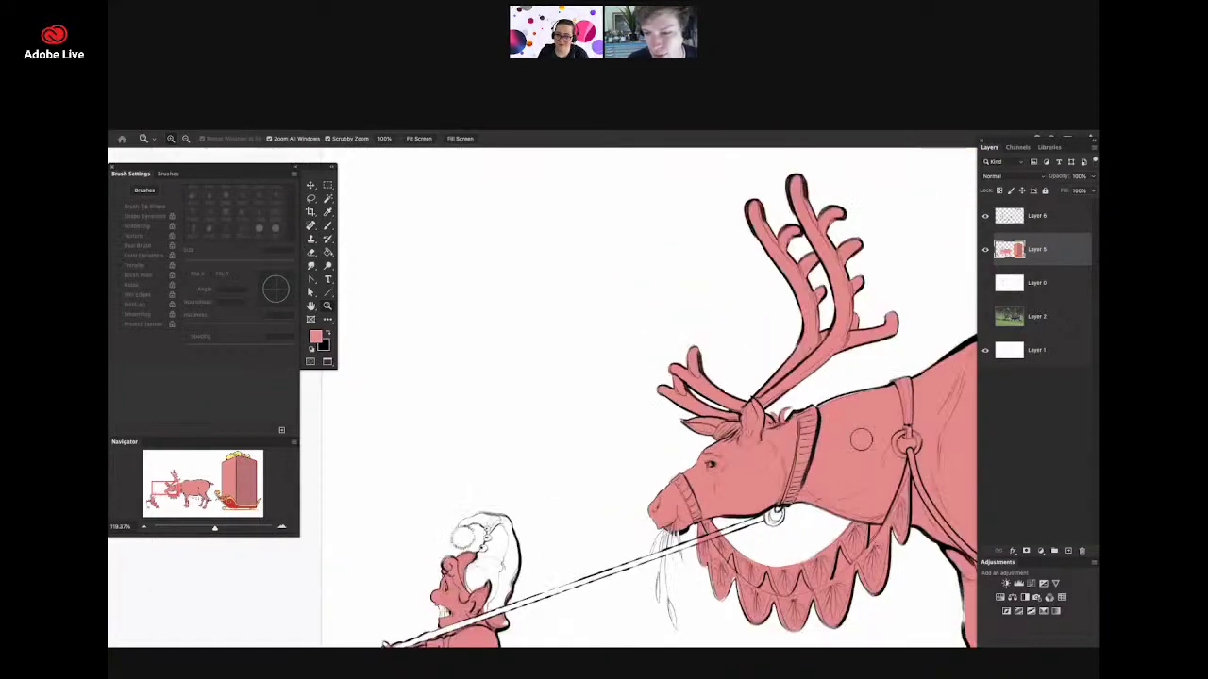
drag(819, 445, 339, 613)
key(z)
drag(663, 468, 637, 469)
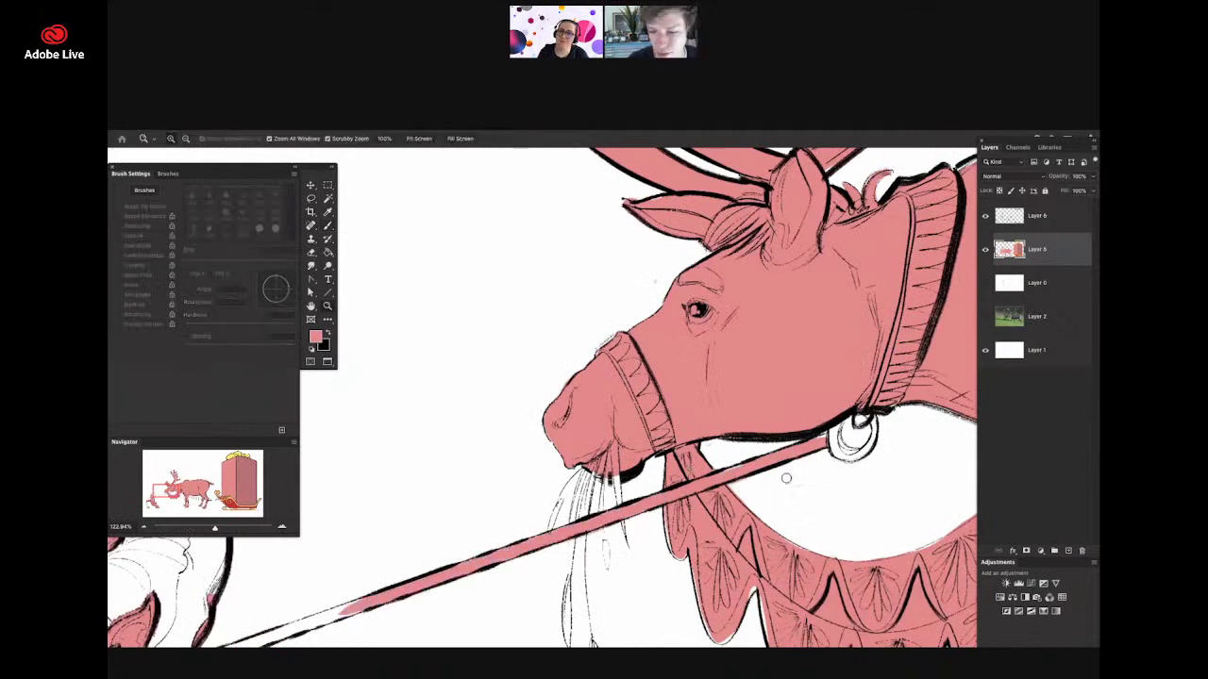
drag(787, 479, 803, 487)
mouse_move(725, 406)
mouse_down()
mouse_move(719, 451)
mouse_move(706, 421)
mouse_up()
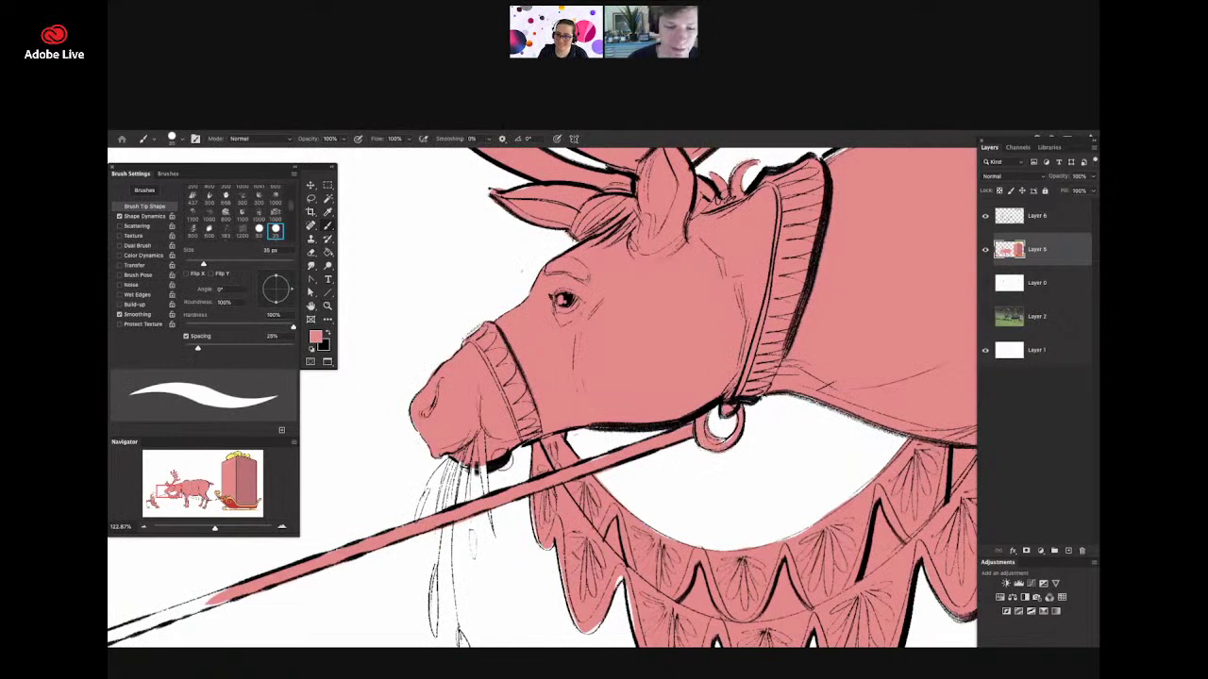
- Paint the grass stalks and seed heads hanging from the reindeer's mouth pink
drag(481, 466, 493, 531)
mouse_move(470, 472)
mouse_down()
mouse_move(468, 530)
mouse_move(453, 547)
mouse_move(457, 464)
mouse_move(446, 453)
mouse_move(427, 524)
mouse_move(460, 532)
mouse_up()
key(z)
mouse_move(556, 409)
mouse_down()
mouse_move(527, 514)
mouse_move(515, 510)
mouse_up()
drag(487, 451, 521, 491)
key(b)
drag(493, 451, 491, 495)
mouse_move(526, 404)
mouse_down()
mouse_move(527, 446)
mouse_move(547, 428)
mouse_move(536, 441)
mouse_move(500, 438)
mouse_up()
- Erase the pink from the gap beneath the reindeer's chest and the rearmost triangular gap between the two scalloped garland rows
key(z)
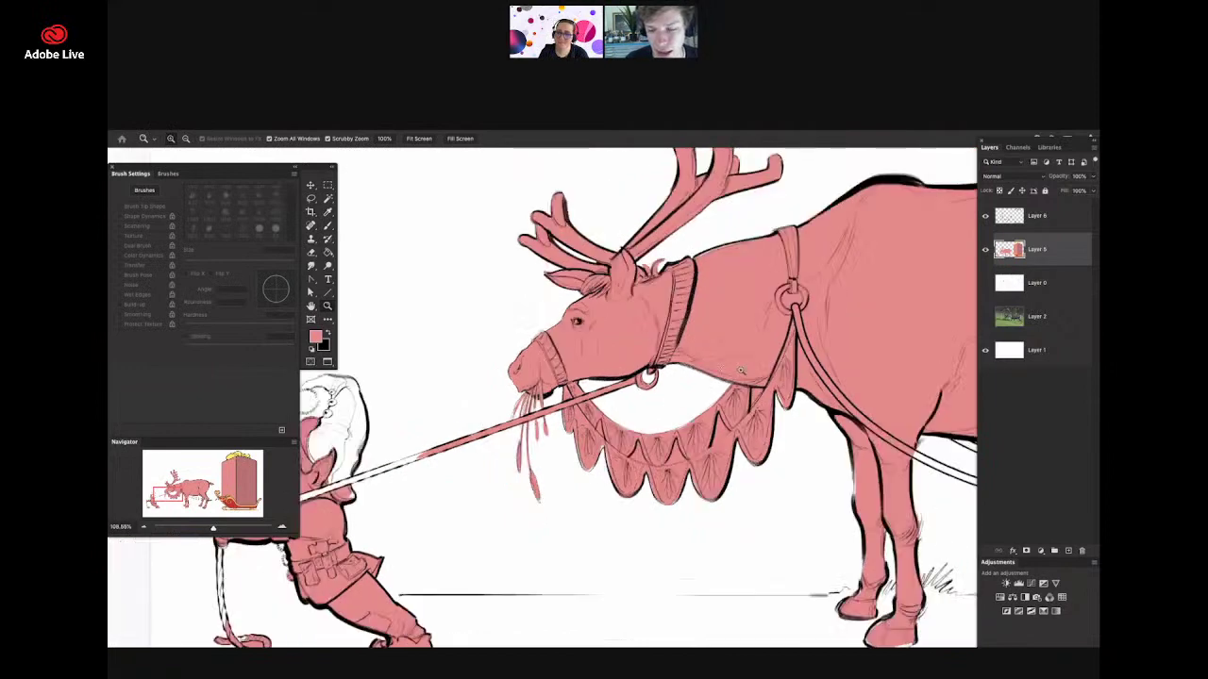
click(741, 370)
key(b)
drag(722, 371, 748, 372)
drag(751, 369, 738, 392)
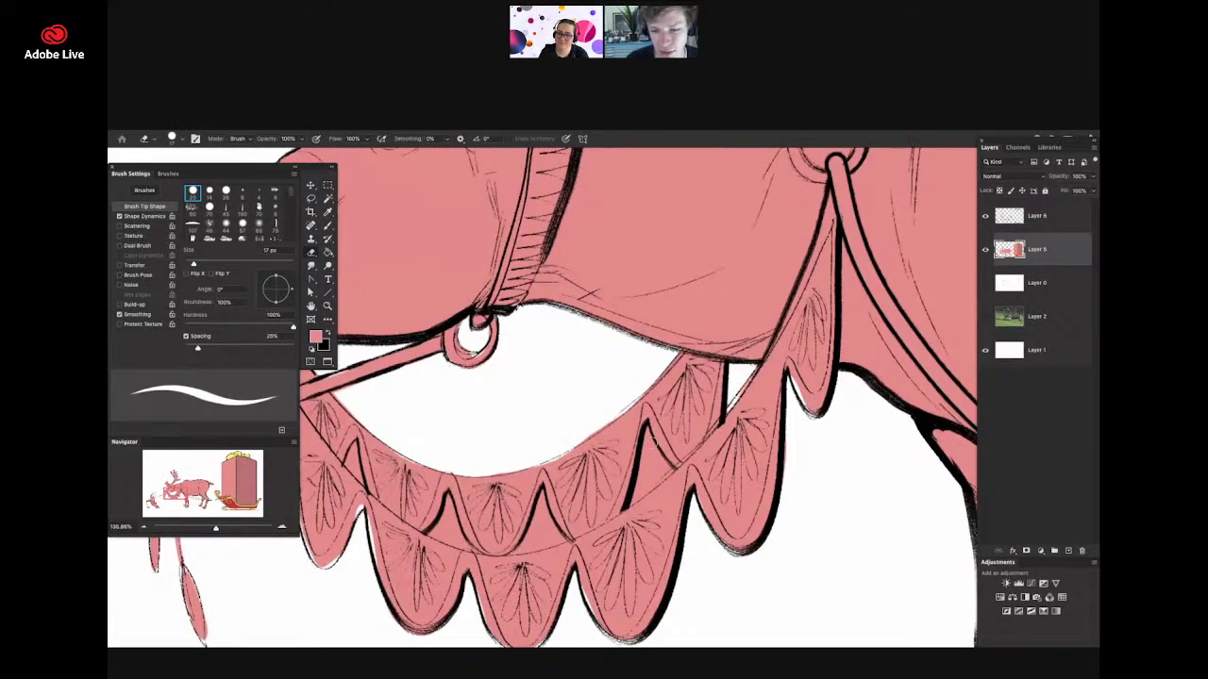
drag(646, 432, 649, 485)
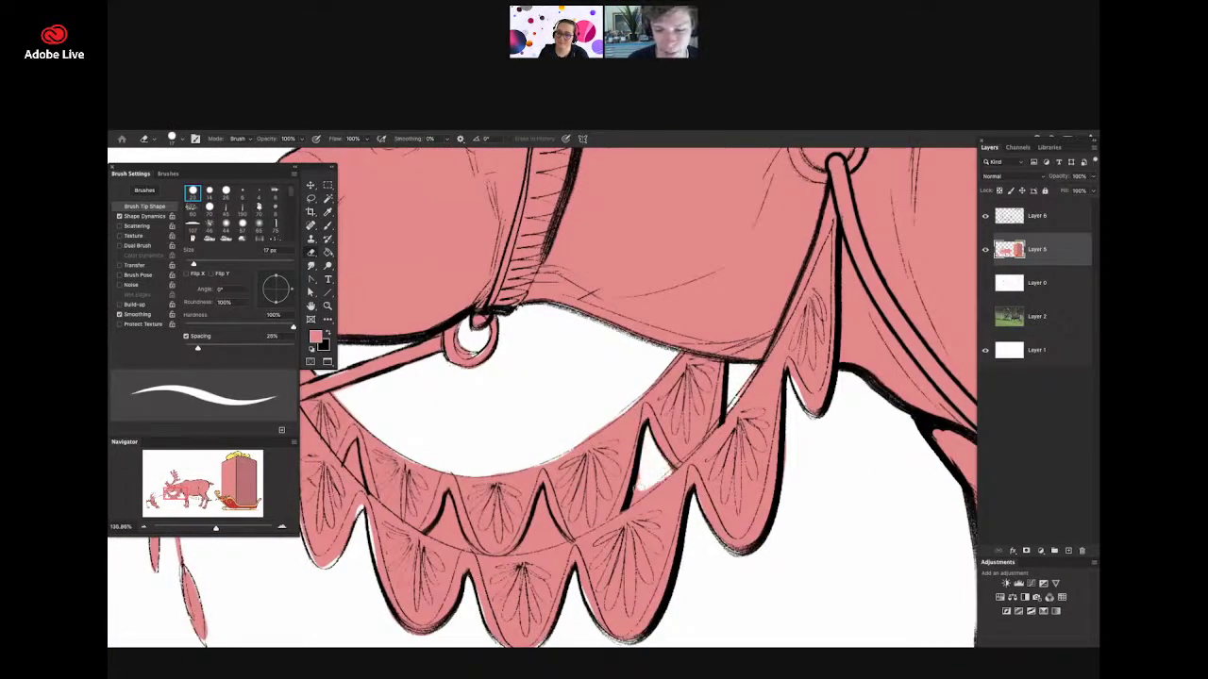
- Erase the pink from the remaining gaps between the upper and lower scallop rows of the garland with a 17 px eraser
key(z)
mouse_move(717, 442)
mouse_down()
mouse_move(666, 491)
mouse_move(611, 457)
mouse_move(668, 483)
mouse_up()
key(e)
mouse_move(615, 462)
mouse_down()
mouse_move(616, 496)
mouse_move(592, 511)
mouse_up()
key(z)
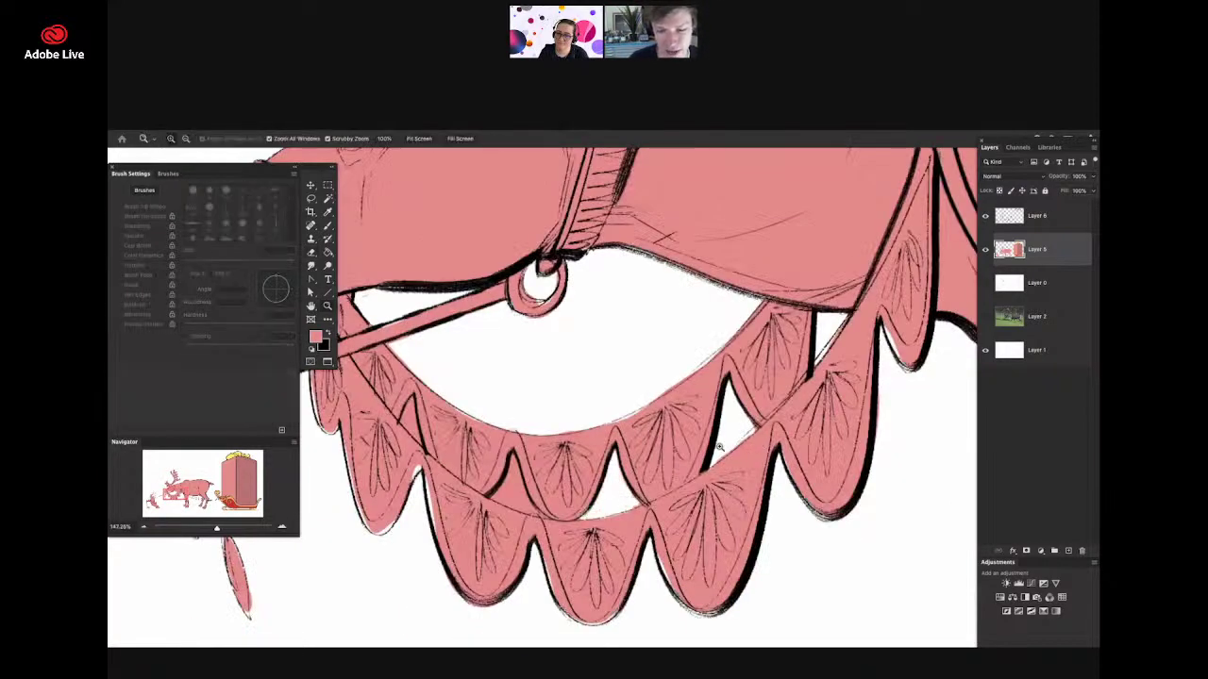
scroll(660, 478, down, 3)
scroll(661, 478, up, 1)
key(b)
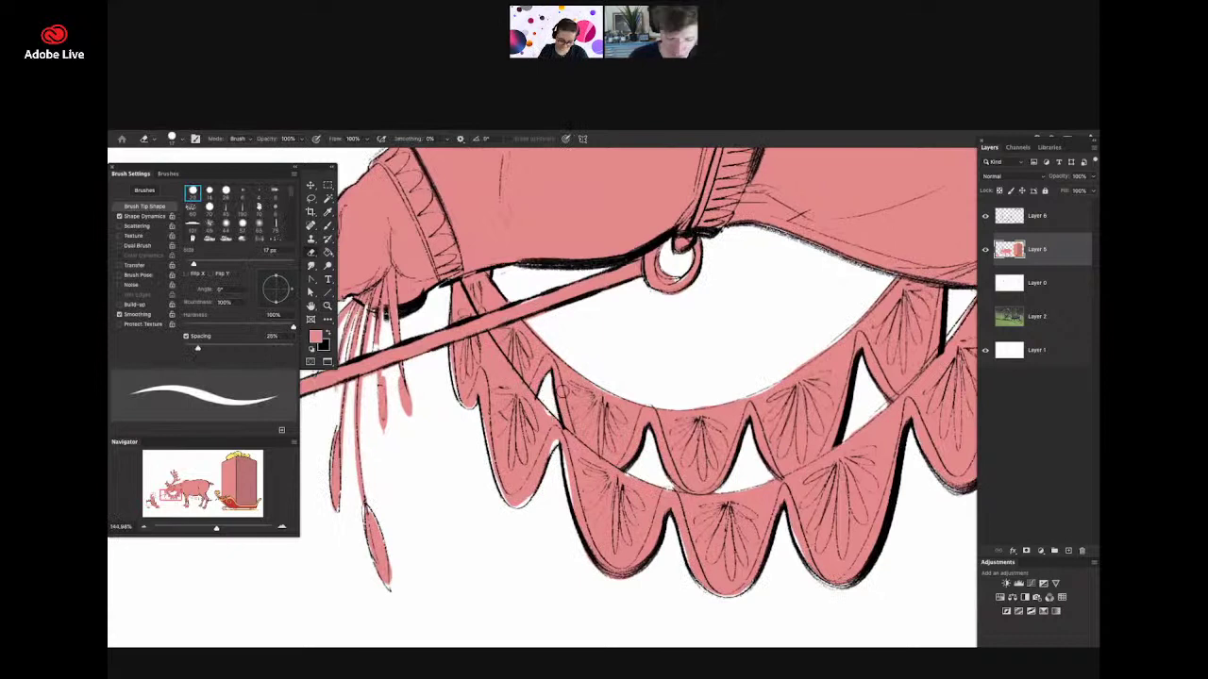
- Paint pink up to the outlines of the garland's lower front scallops with the 35 px brush
key(b)
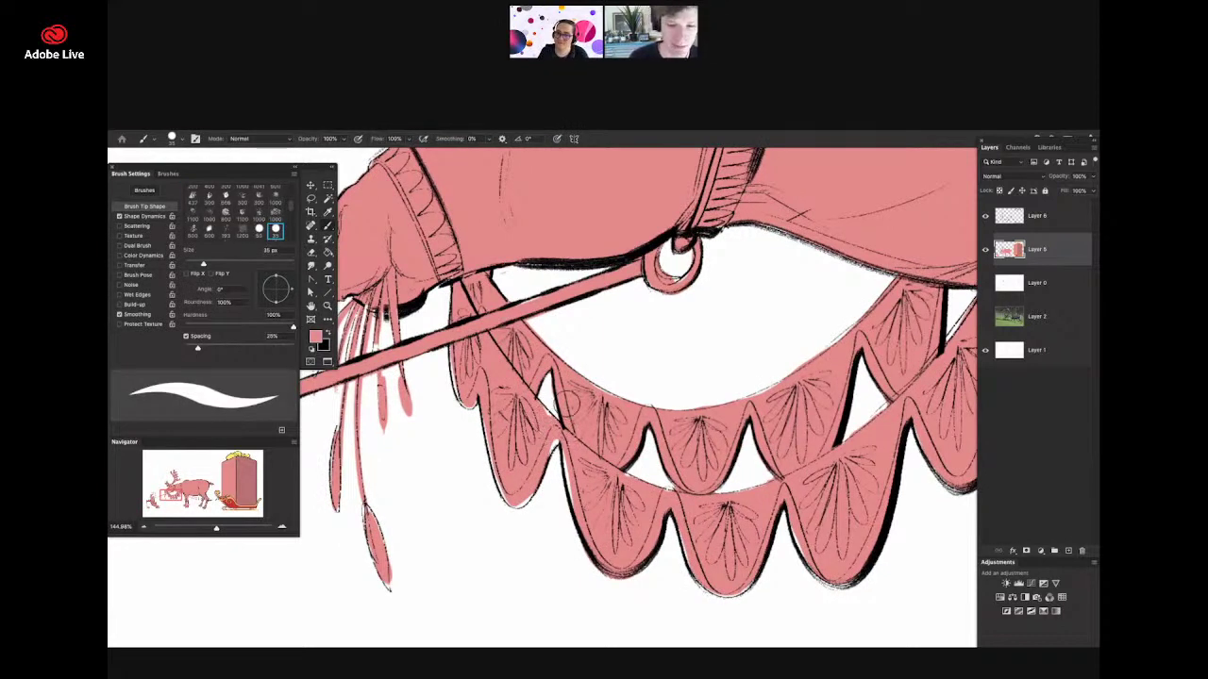
mouse_move(557, 446)
mouse_down()
mouse_move(570, 485)
mouse_move(517, 500)
mouse_up()
drag(483, 400, 505, 491)
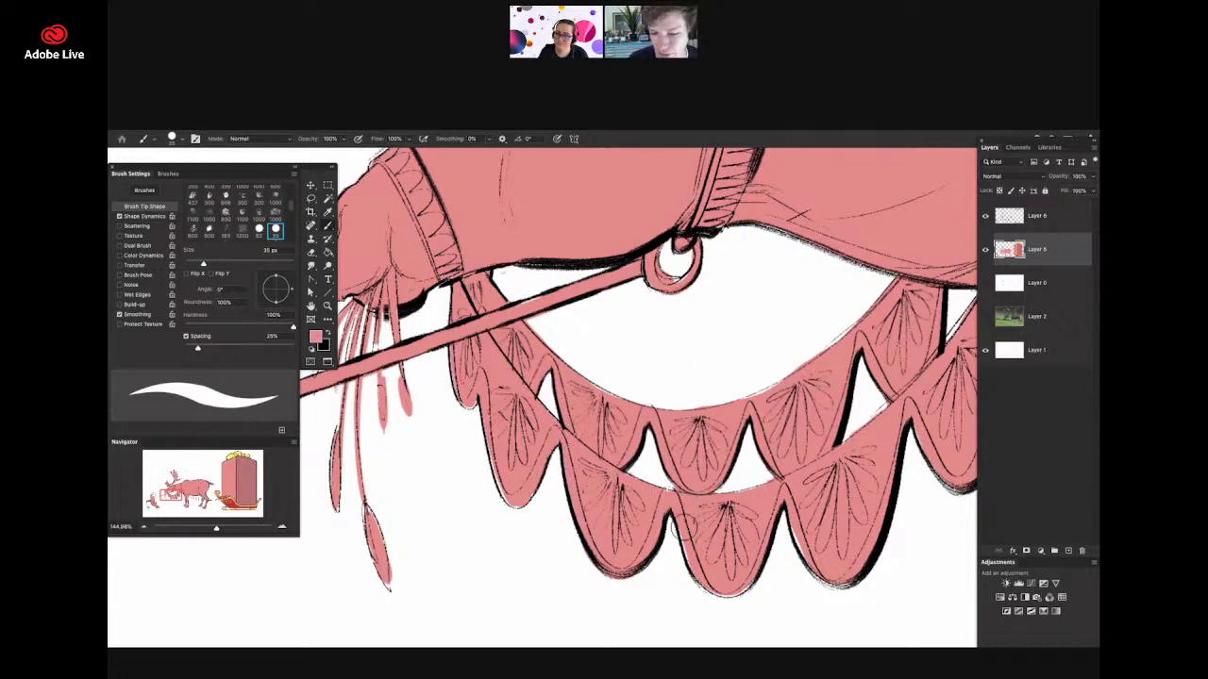
drag(683, 528, 700, 560)
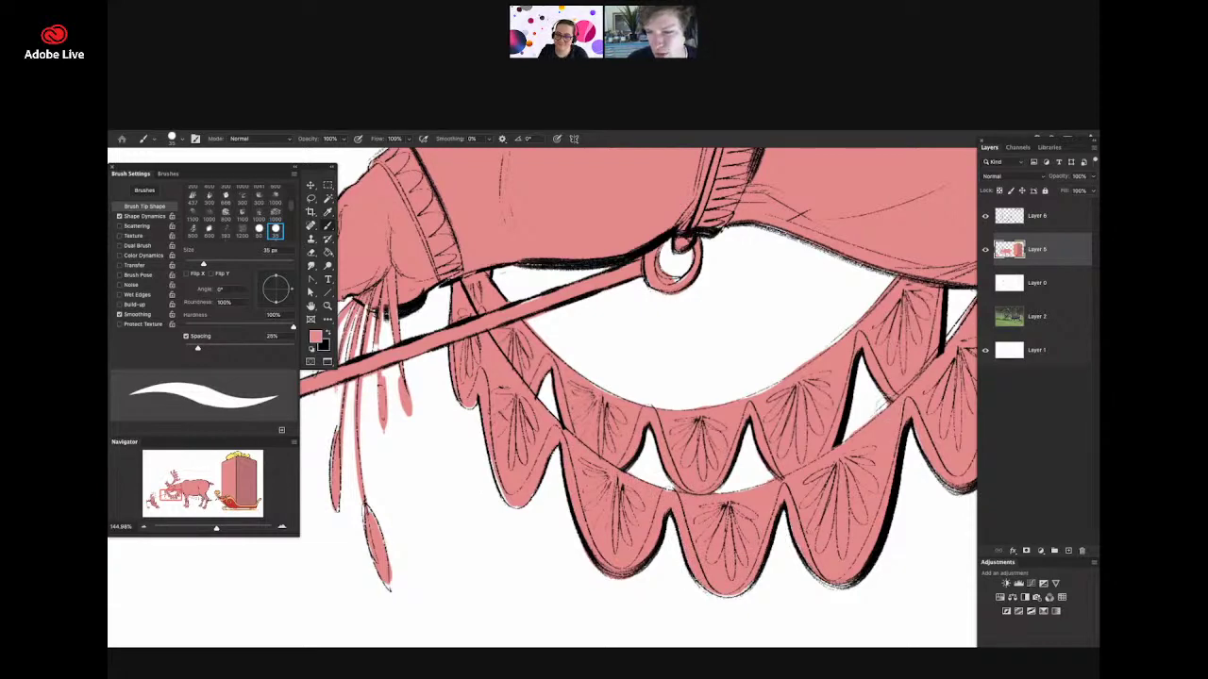
- Paint the elf's hat, its beads and the centre of its pompom pink
key(z)
drag(825, 444, 789, 464)
drag(851, 431, 870, 467)
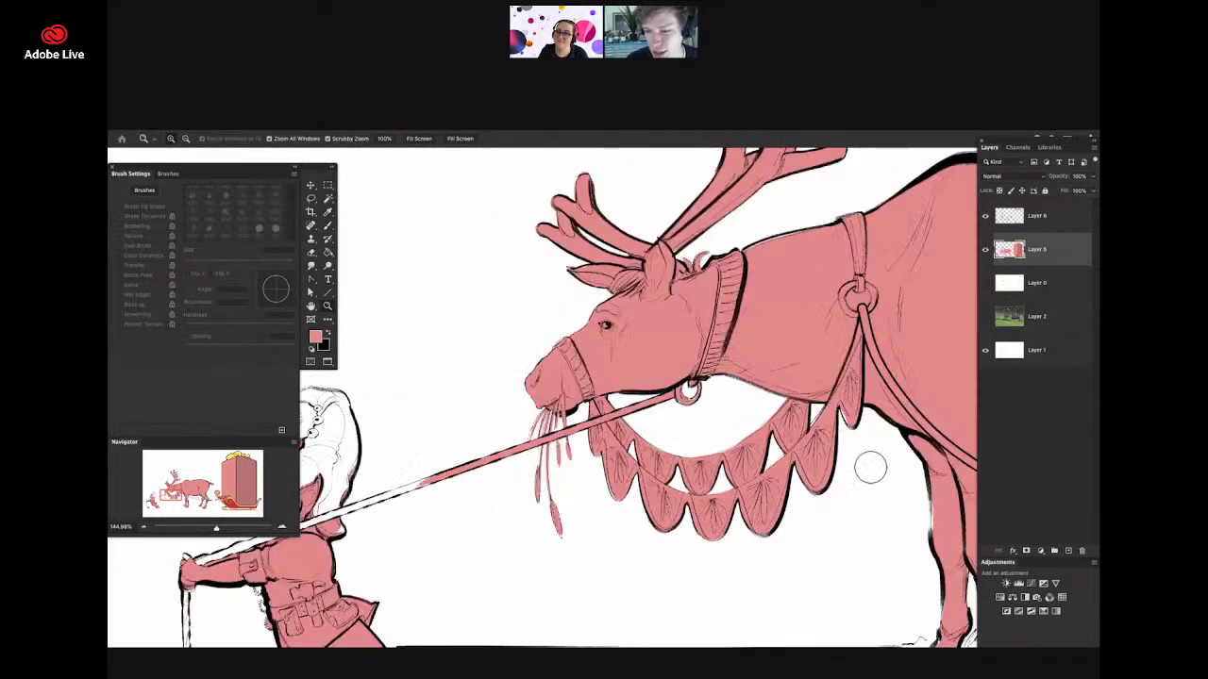
drag(833, 419, 874, 421)
key(b)
drag(724, 385, 625, 415)
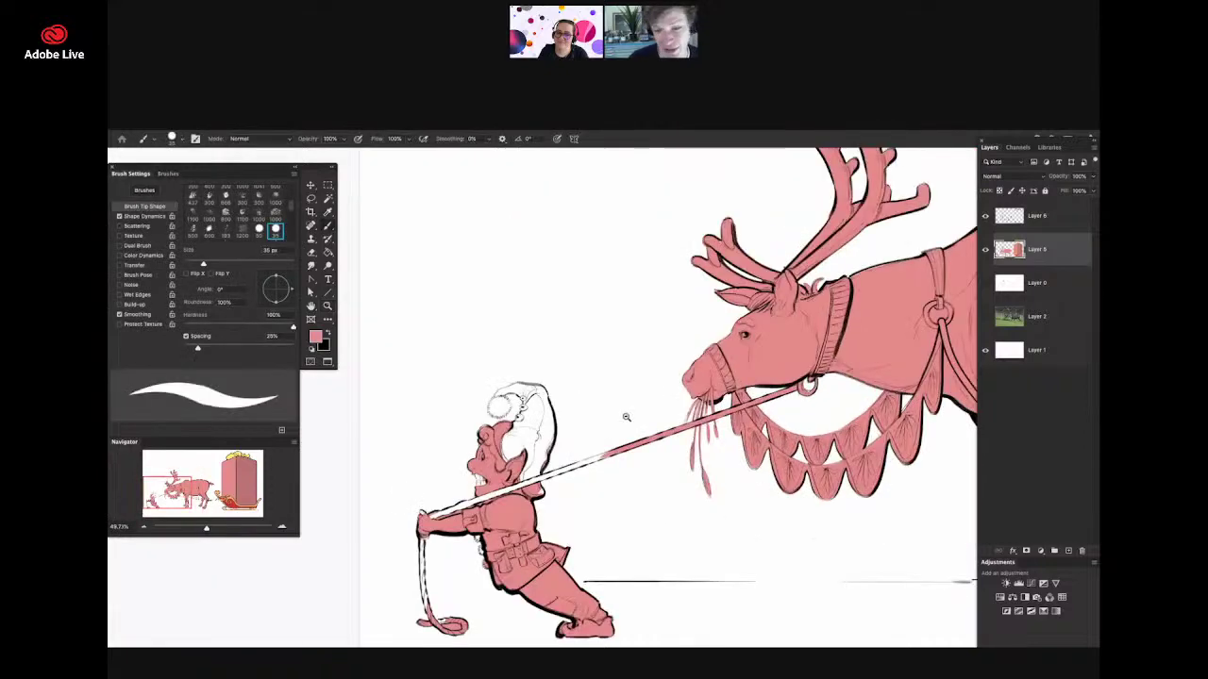
drag(542, 376, 599, 328)
click(543, 369)
scroll(599, 327, up, 2)
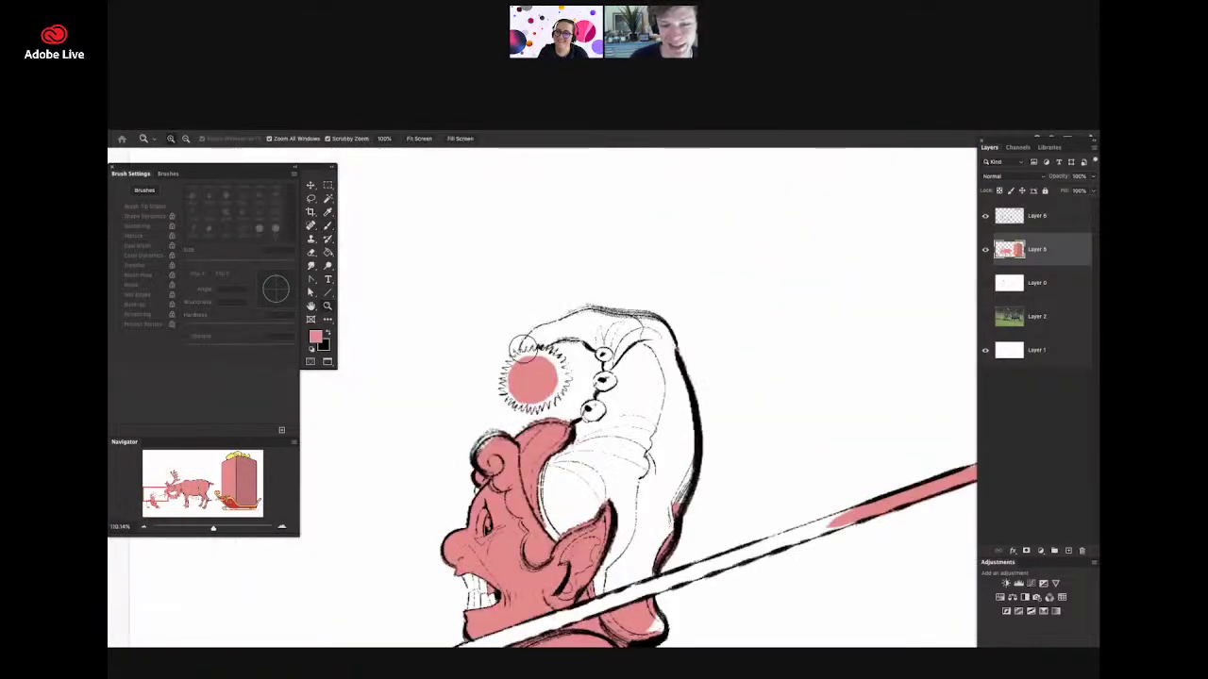
mouse_move(517, 345)
mouse_down()
mouse_move(594, 314)
mouse_move(651, 335)
mouse_move(681, 389)
mouse_move(678, 533)
mouse_move(647, 595)
mouse_move(596, 613)
mouse_move(618, 487)
mouse_move(571, 460)
mouse_move(596, 422)
mouse_move(607, 363)
mouse_move(602, 349)
mouse_move(545, 340)
mouse_move(591, 335)
mouse_move(642, 368)
mouse_move(615, 395)
mouse_move(651, 476)
mouse_move(677, 438)
mouse_move(618, 416)
mouse_move(609, 398)
mouse_move(525, 376)
mouse_move(532, 393)
mouse_up()
drag(618, 380, 579, 385)
drag(605, 510, 651, 510)
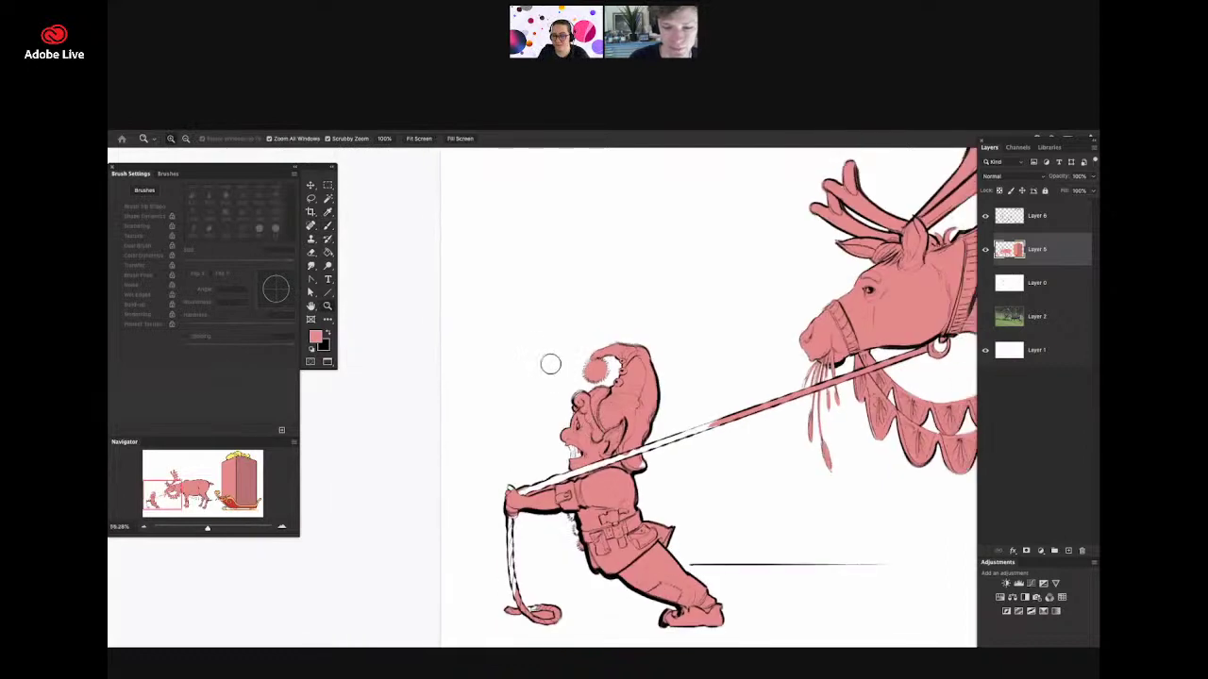
- Paint the white stretch of the lead rope pink across the elf's shoulder down to his hands
drag(550, 367, 563, 395)
drag(666, 401, 687, 380)
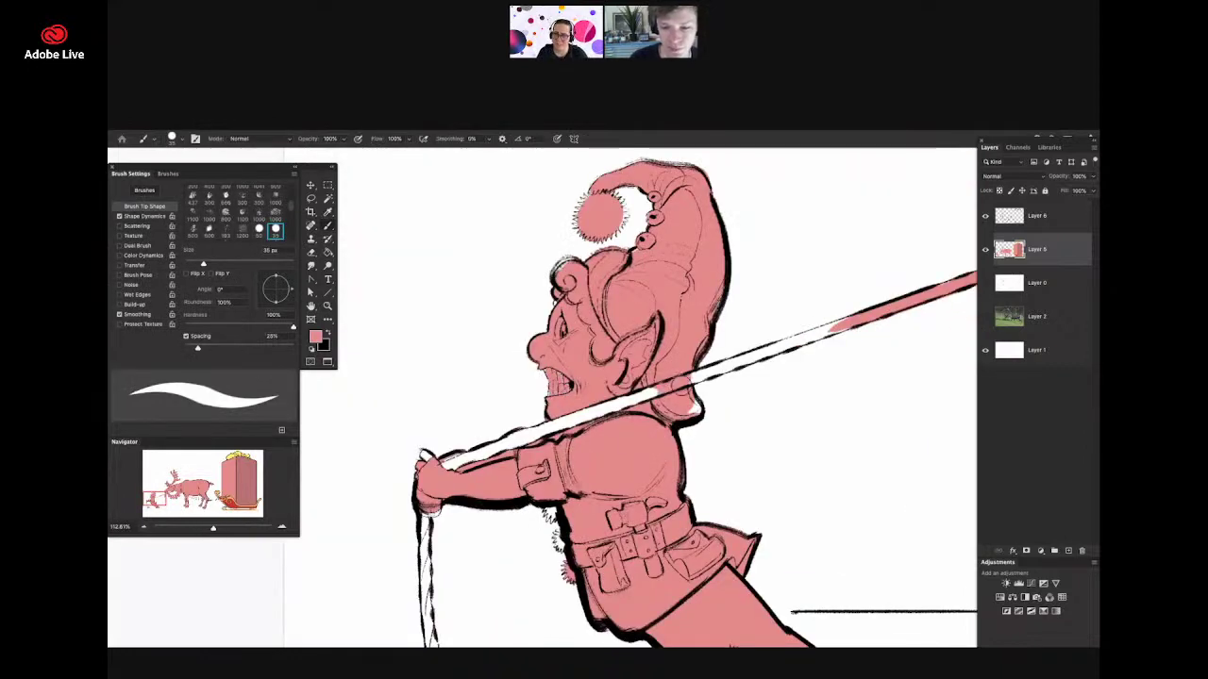
drag(840, 325, 479, 460)
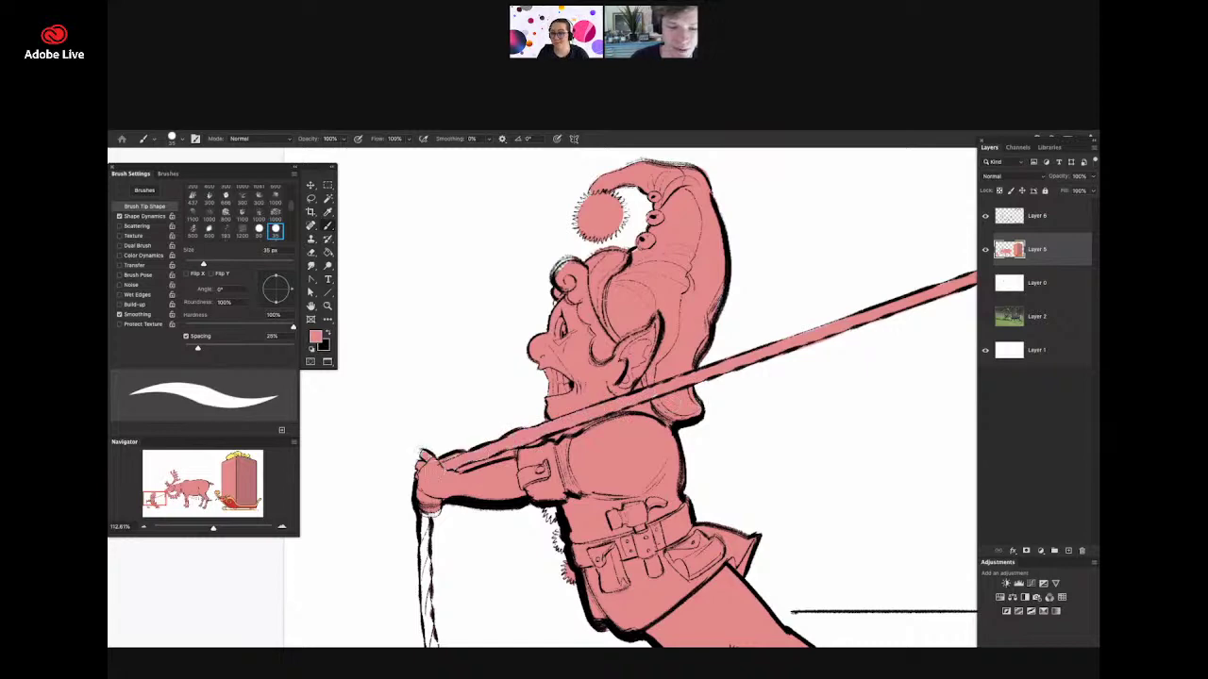
- Paint the rope's hanging tail and coil below the elf's hands pink, keeping the inside of the loop clear
key(super+space)
drag(603, 401, 586, 367)
mouse_move(464, 349)
mouse_down()
mouse_move(479, 485)
mouse_move(536, 520)
mouse_up()
key(e)
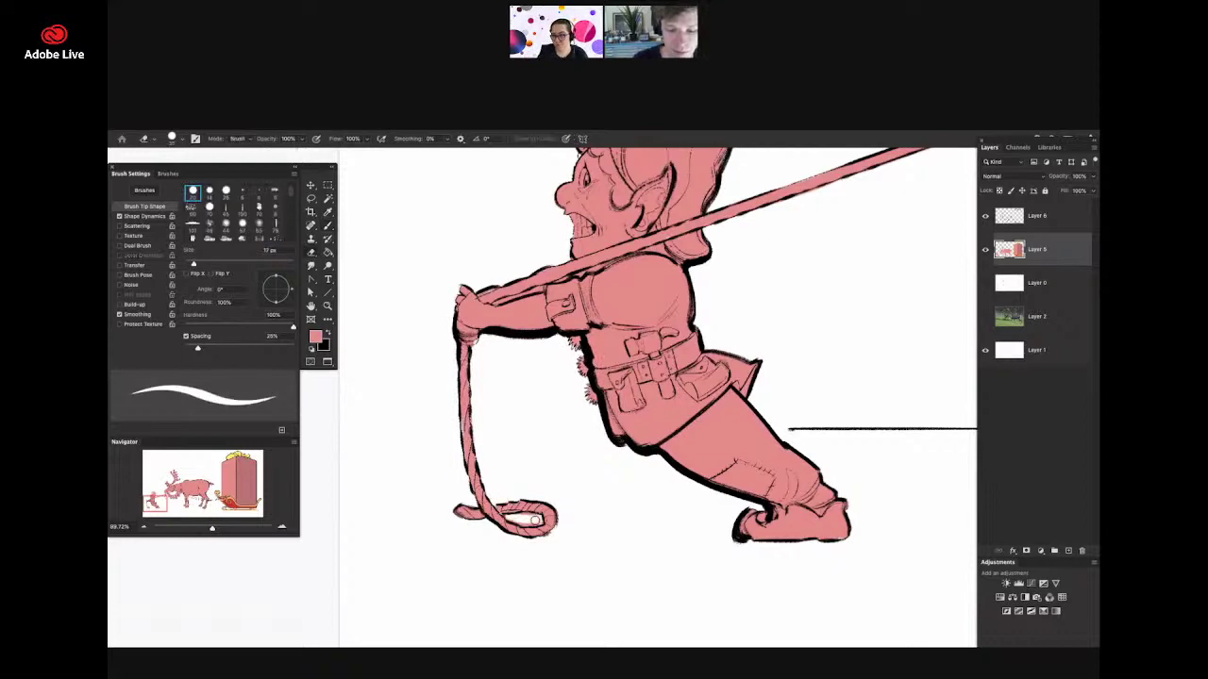
- Fill the reins beneath the reindeer's belly and behind its hind legs with pink using the Paint Bucket
key(z)
scroll(448, 515, down, 6)
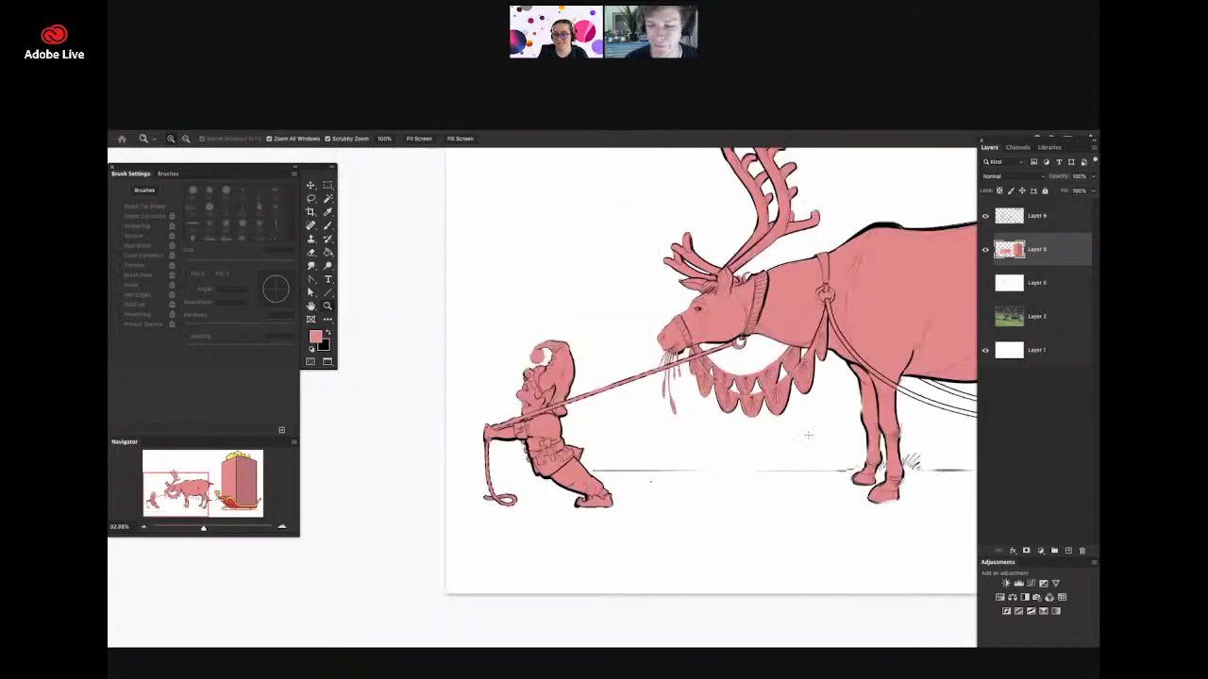
drag(644, 457, 570, 466)
key(super+space)
drag(750, 420, 840, 429)
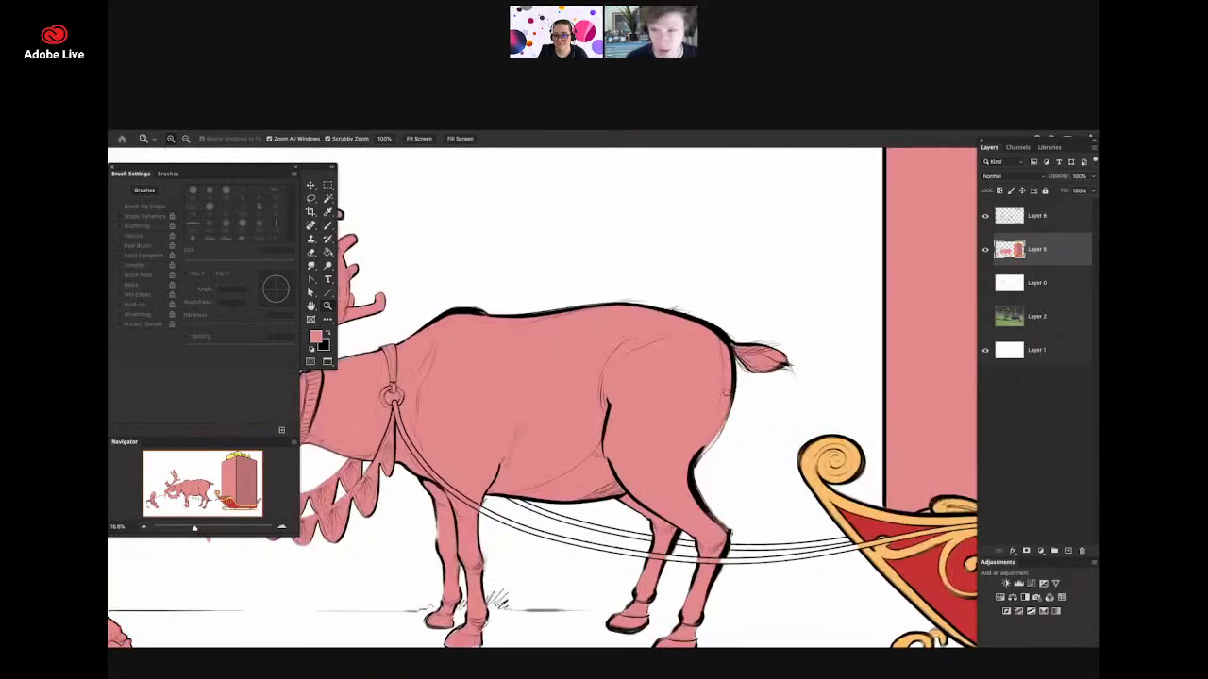
key(super+space)
scroll(709, 441, up, 2)
key(b)
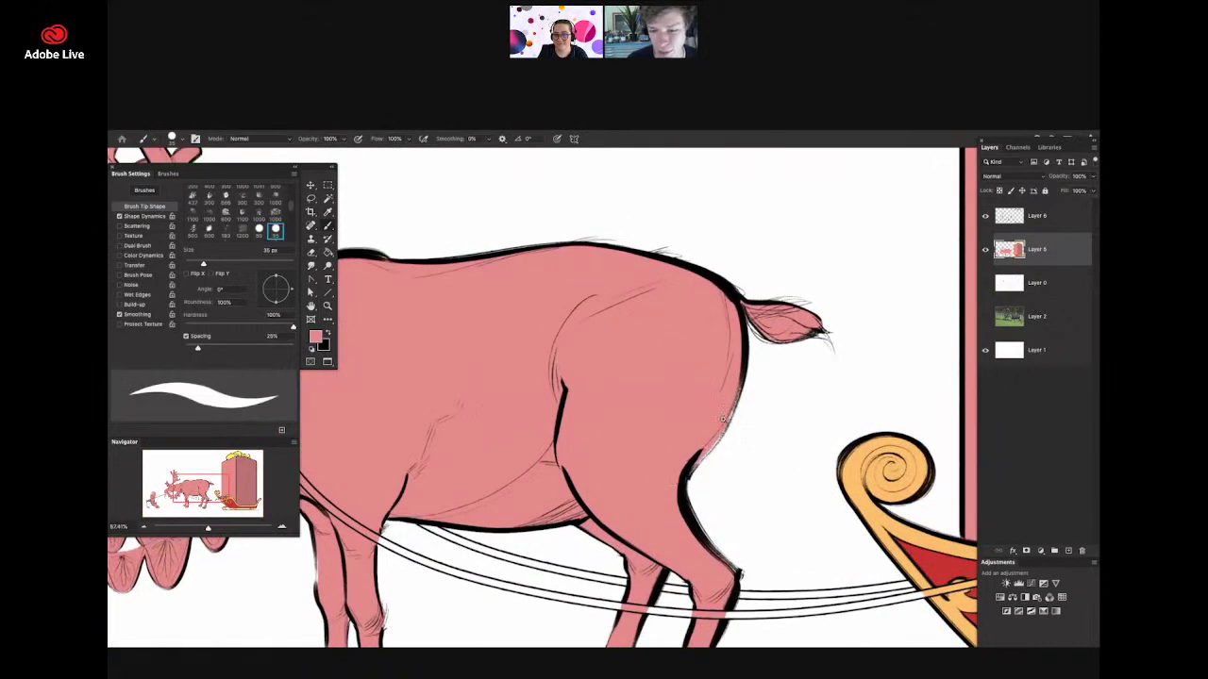
key(z)
scroll(485, 598, down, 4)
scroll(901, 486, up, 3)
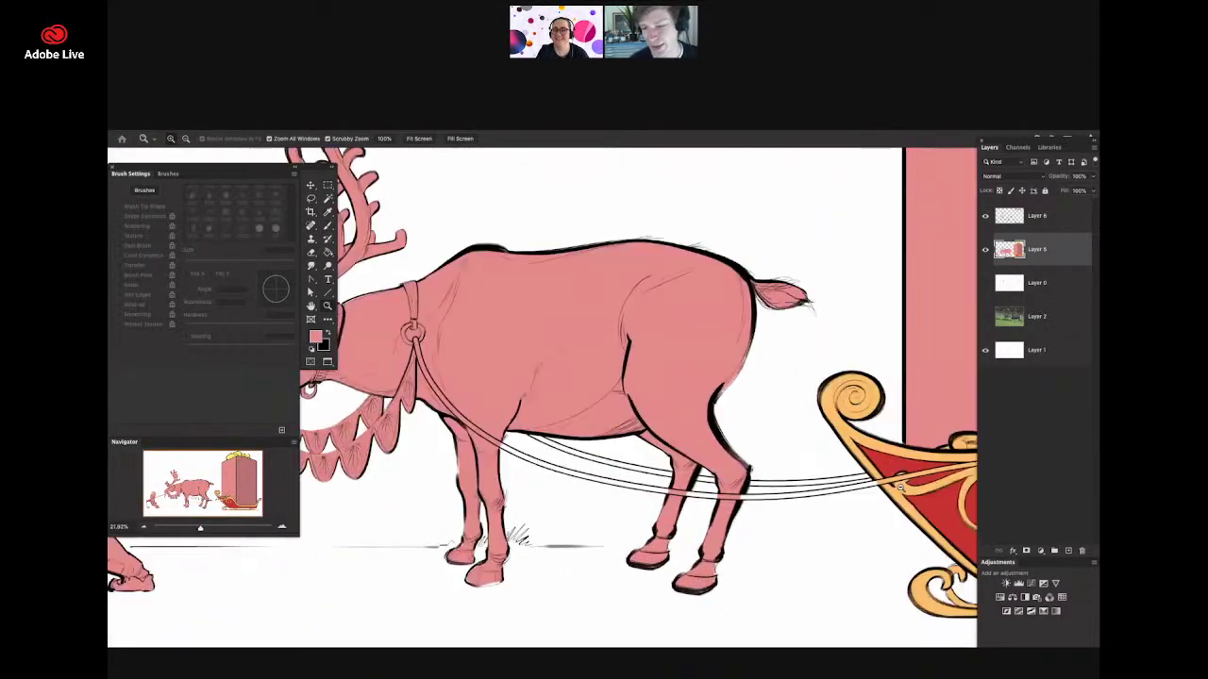
drag(901, 485, 765, 498)
key(g)
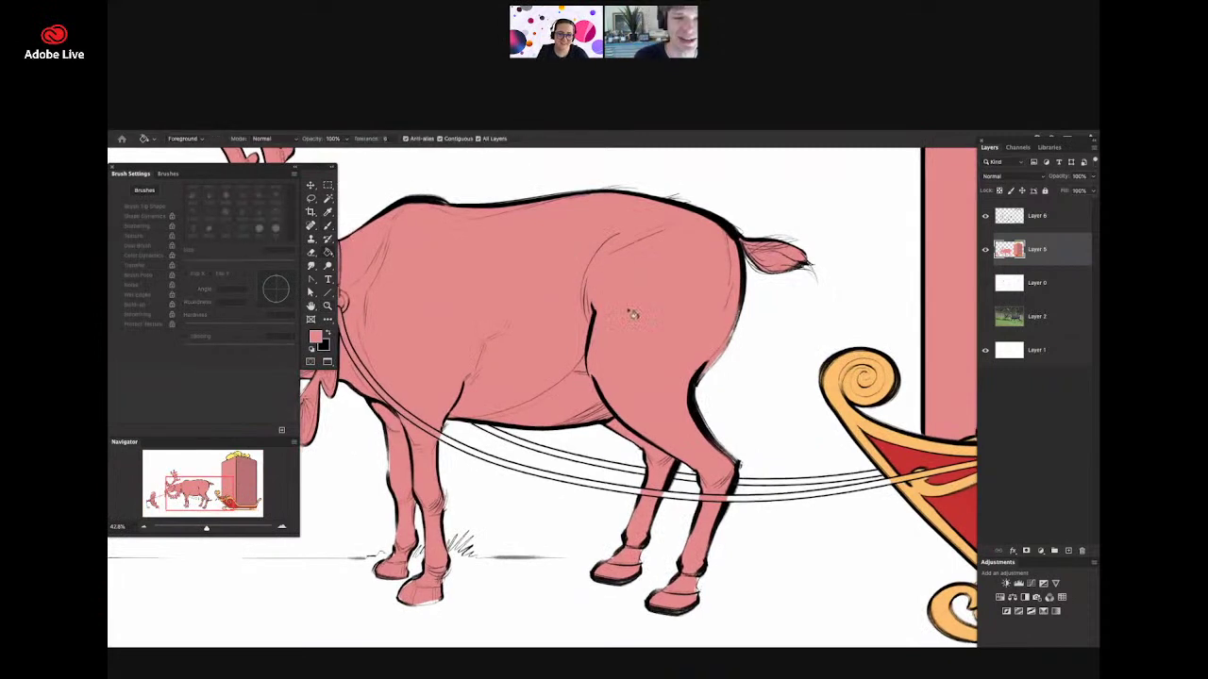
click(564, 471)
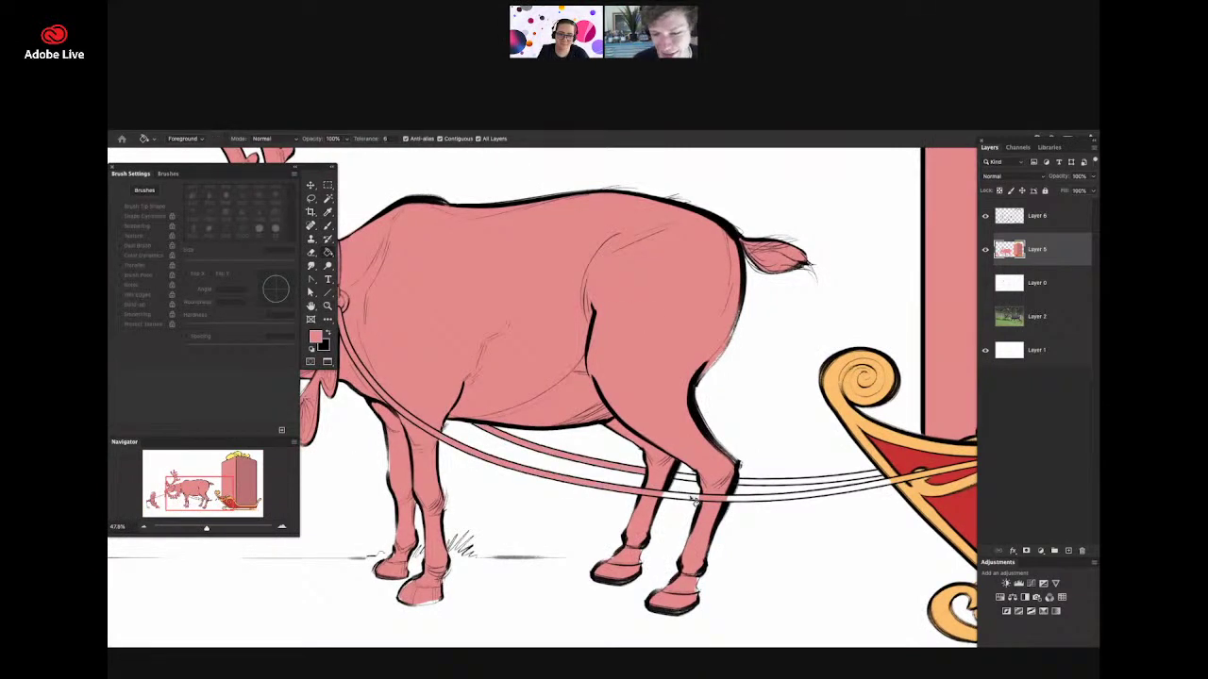
click(754, 486)
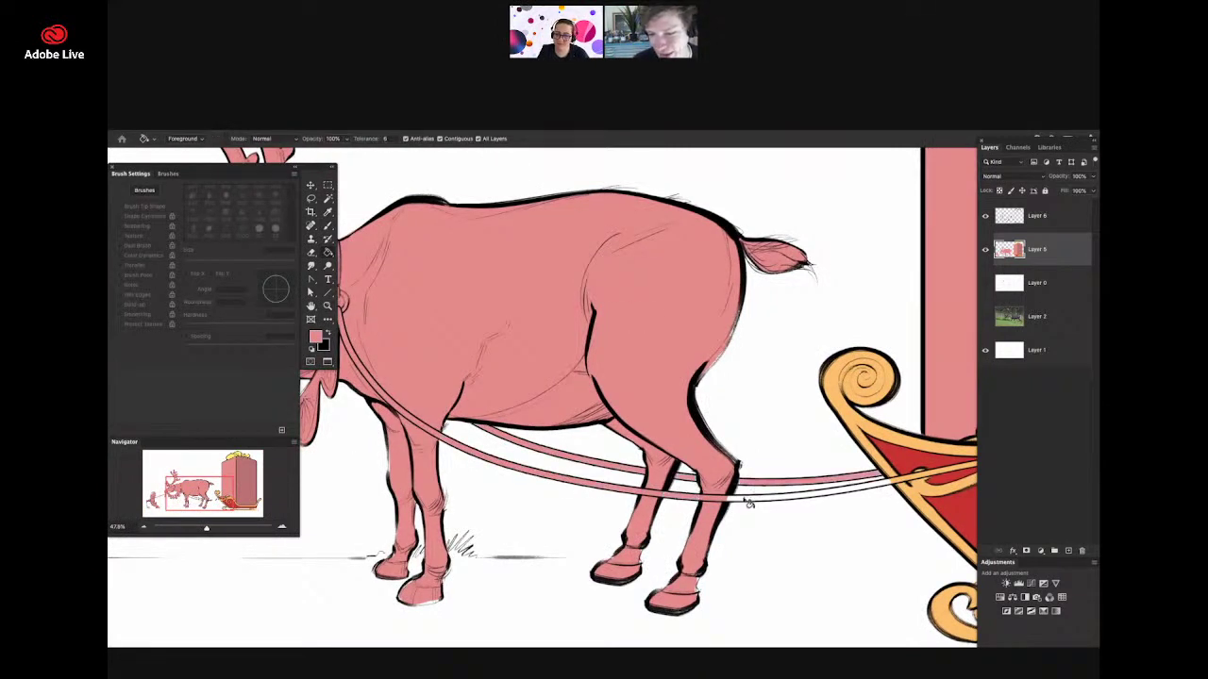
click(745, 500)
- Paint the rein pink where it crosses the red panel and gold trim at the sleigh's front
key(z)
drag(656, 473, 566, 475)
scroll(956, 481, up, 5)
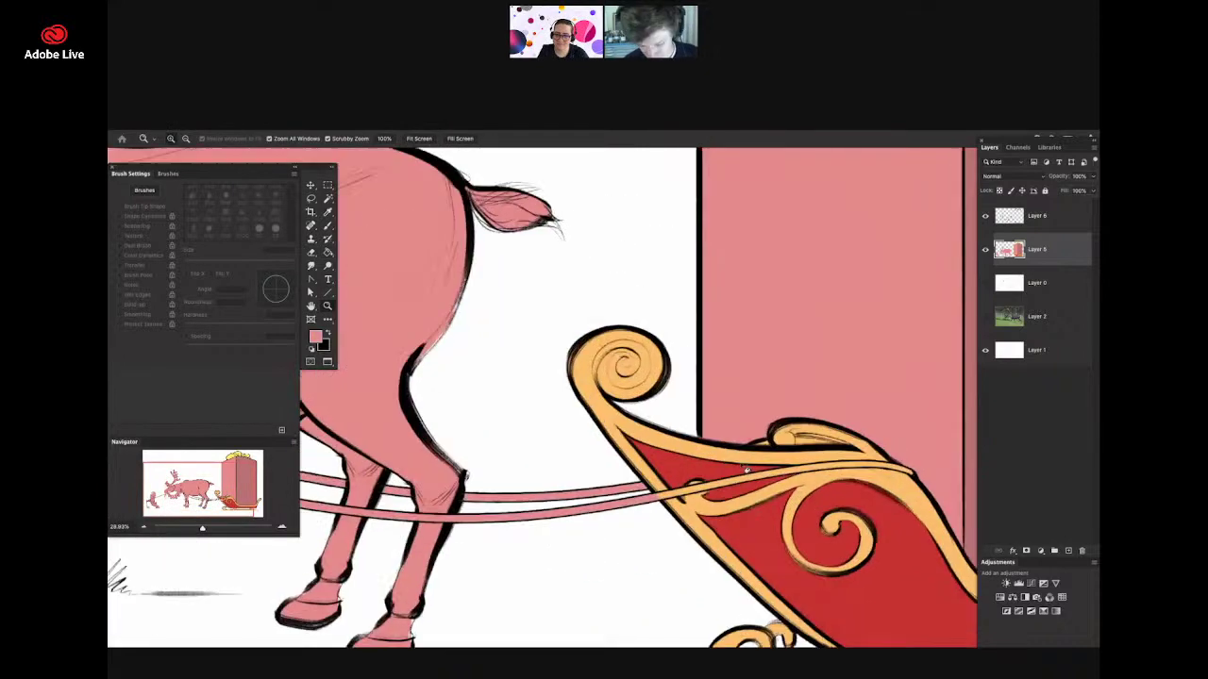
key(b)
drag(672, 492, 812, 466)
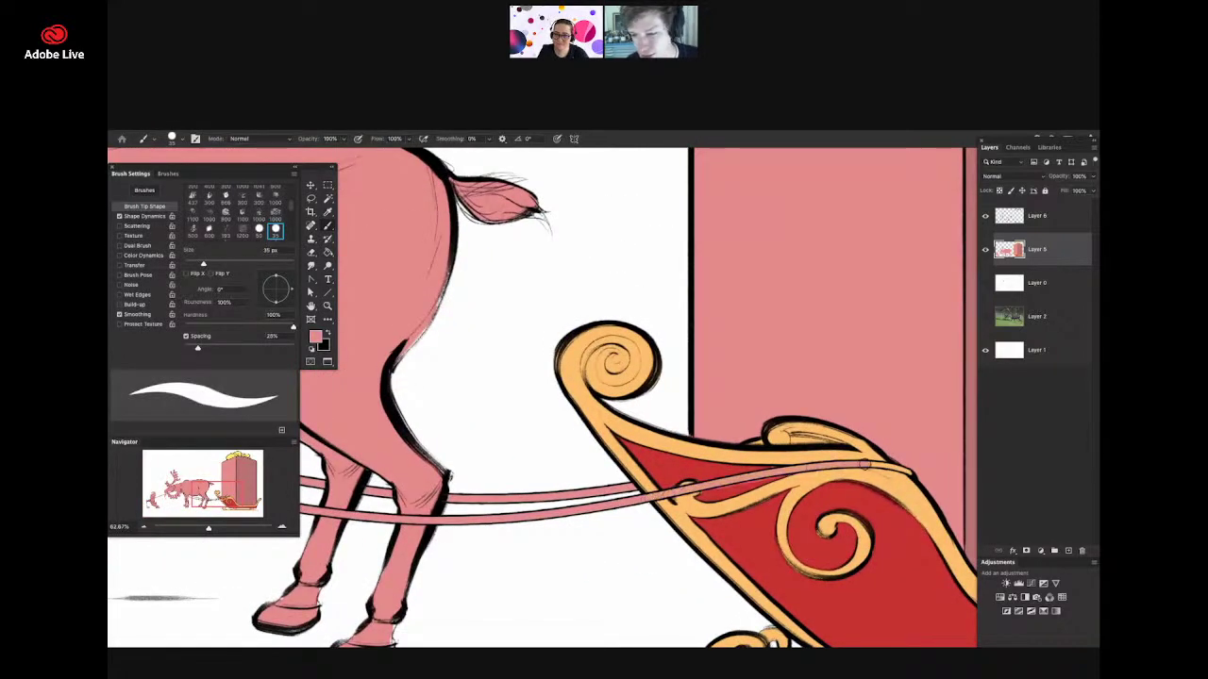
- Paint pink into the hat pompom's spiky edge and the elf's forehead curl using a 19 px hard round brush
key(z)
drag(733, 439, 692, 408)
scroll(472, 453, up, 4)
key(b)
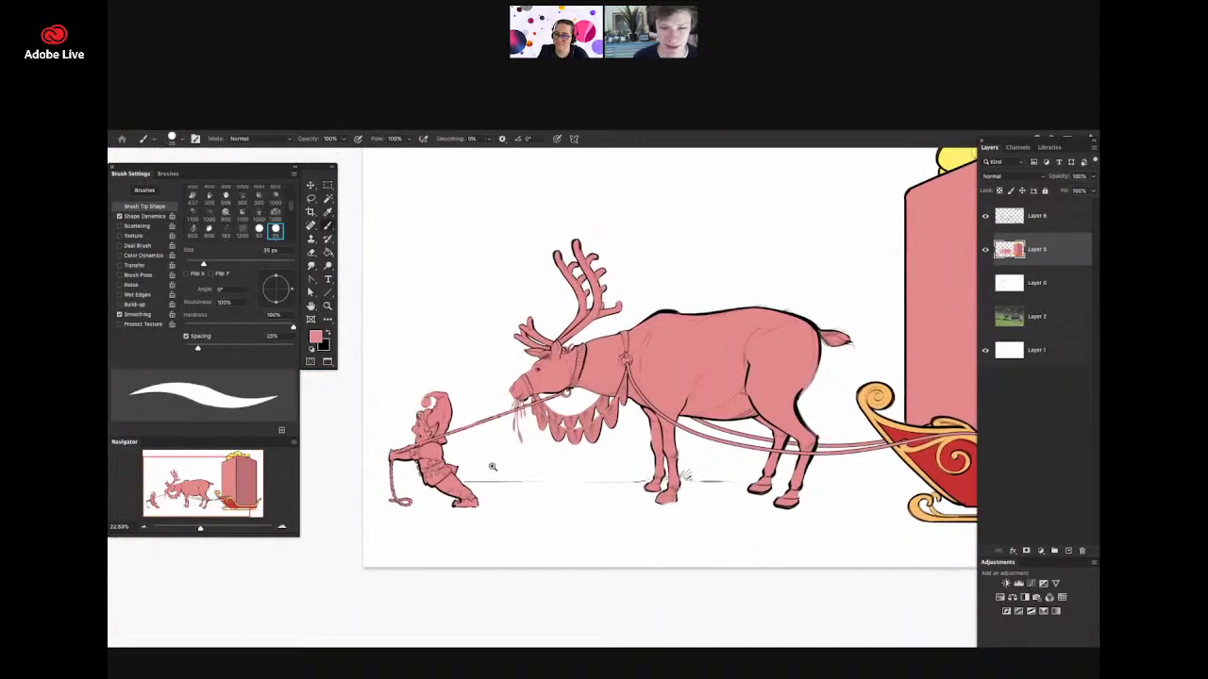
key(z)
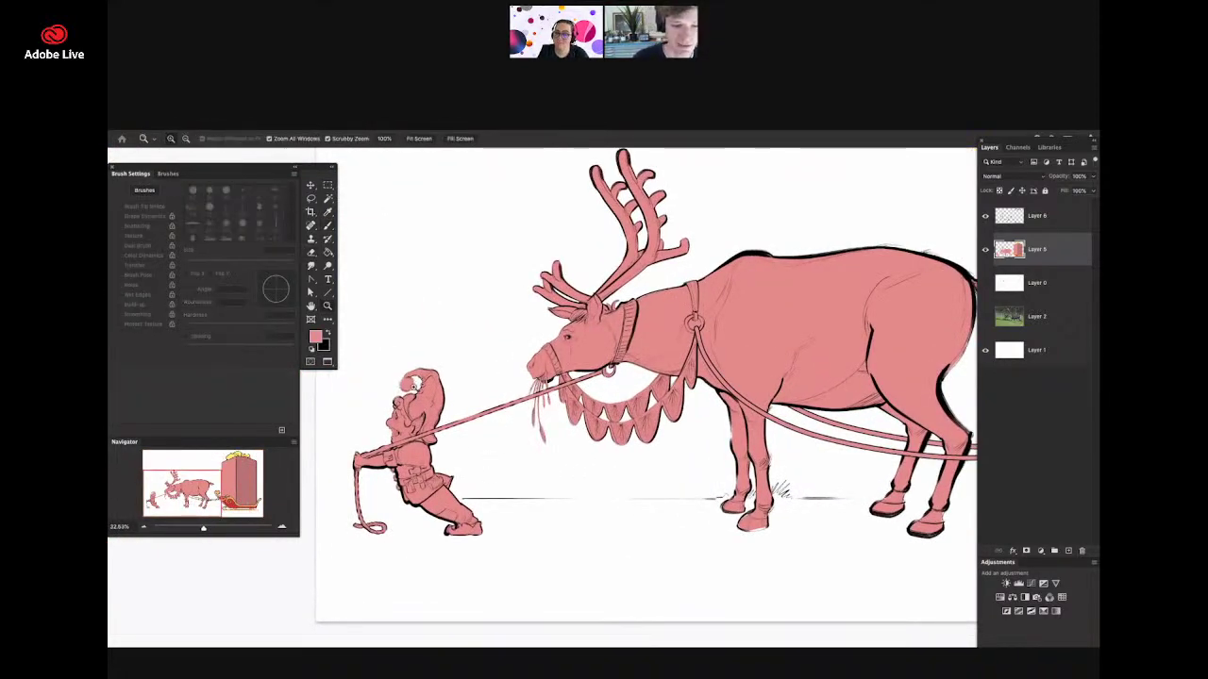
scroll(389, 384, up, 3)
drag(456, 372, 491, 371)
key(b)
key(z)
drag(443, 406, 484, 398)
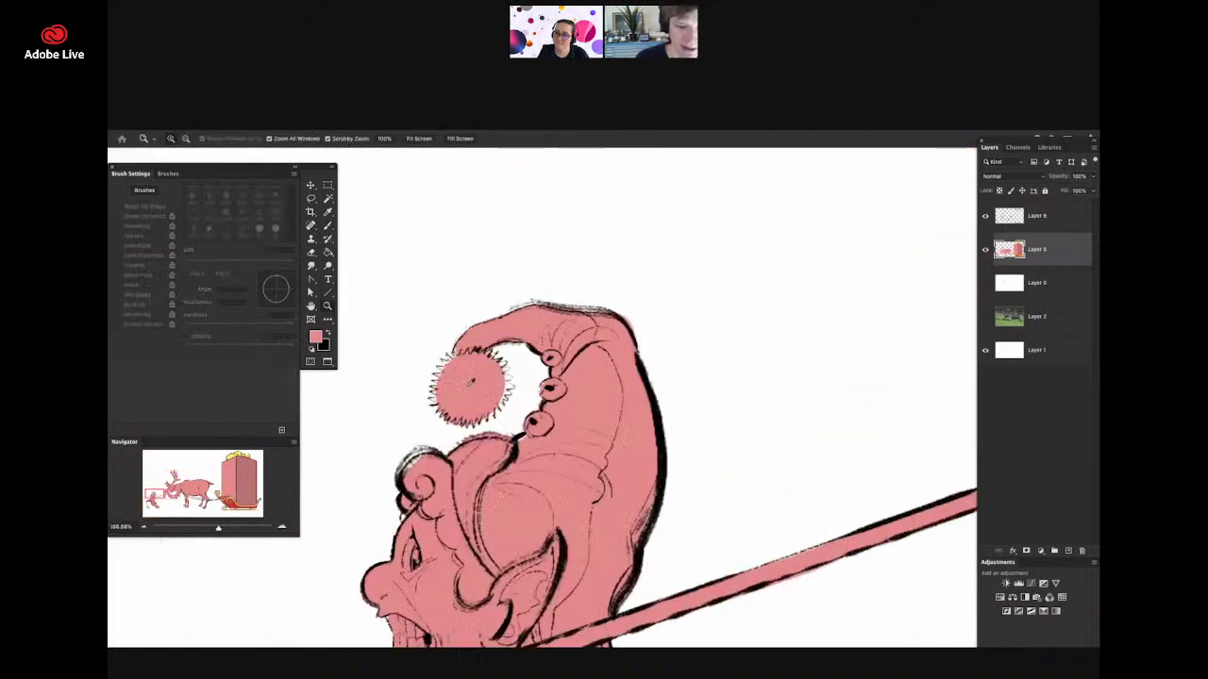
key(b)
right_click(470, 374)
drag(537, 244, 531, 245)
click(432, 392)
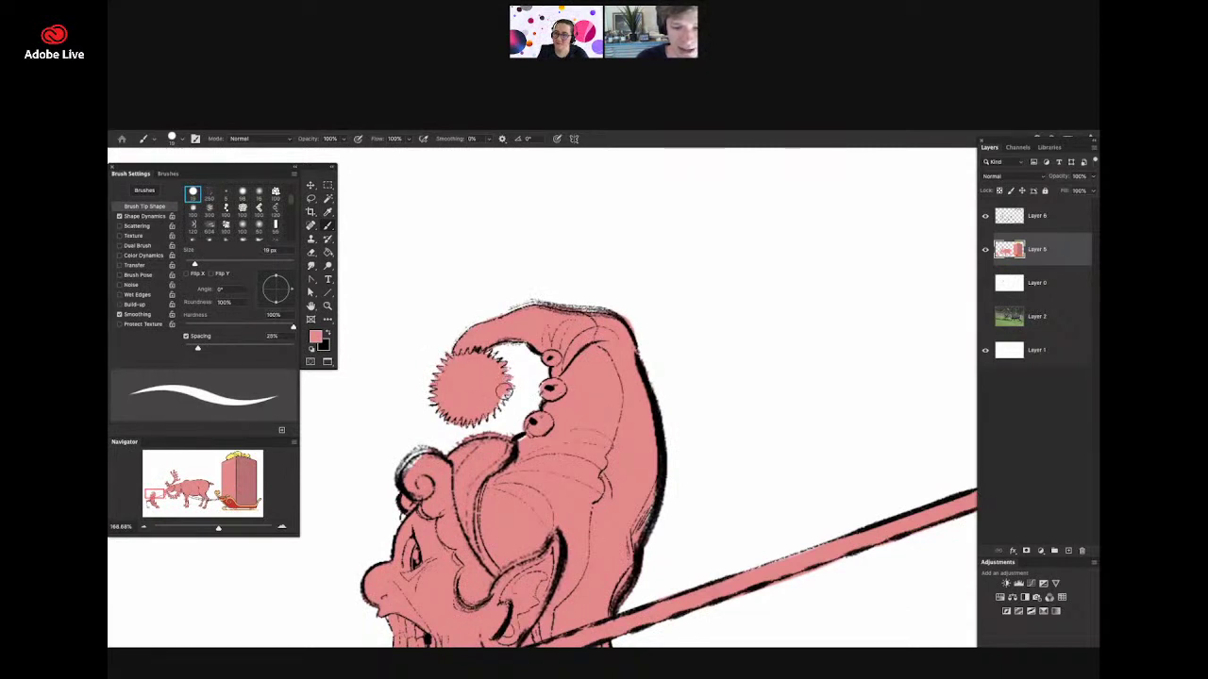
drag(421, 449, 400, 475)
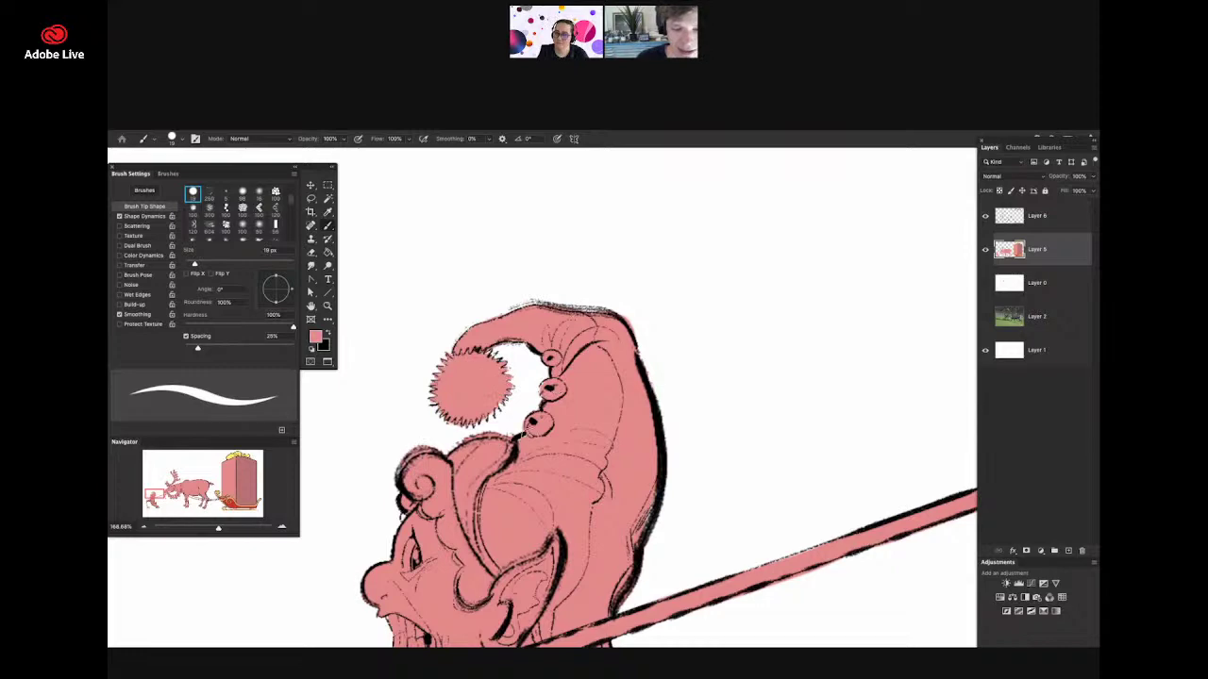
- Lock the transparent pixels of Layer 5, which holds the flat base colour
key(z)
mouse_move(694, 453)
mouse_down()
mouse_move(534, 515)
mouse_move(567, 520)
mouse_up()
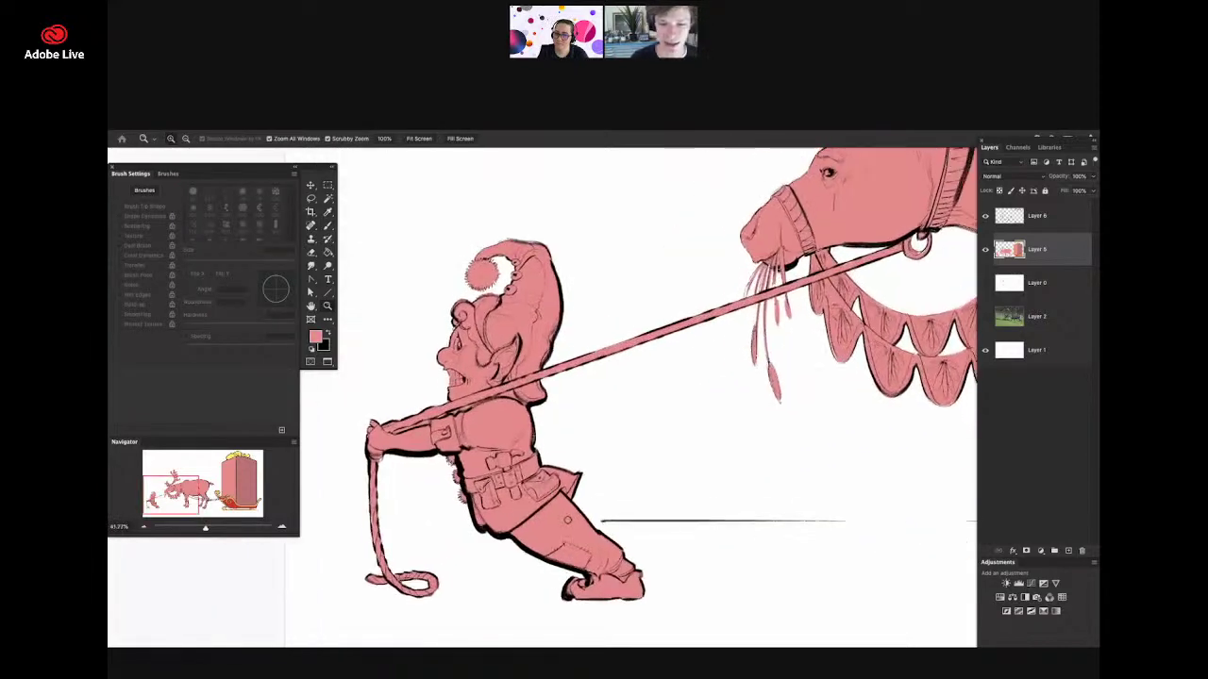
key(b)
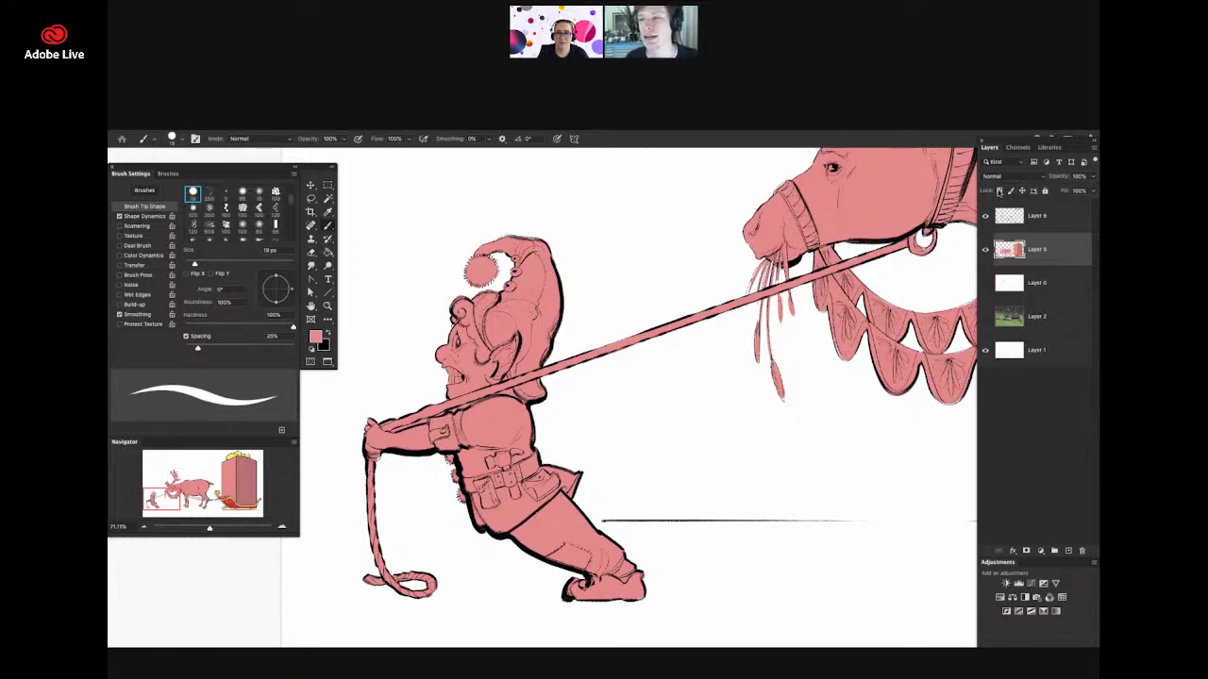
key(z)
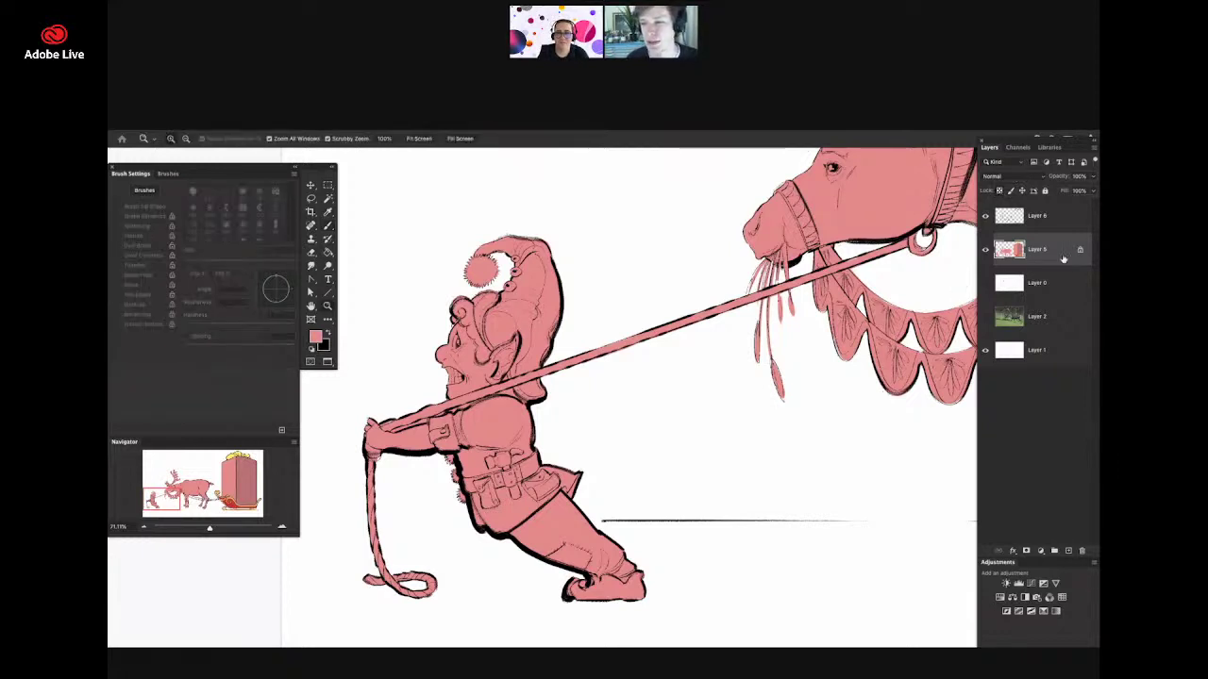
- Set the foreground colour to dark green #417130
drag(880, 336, 768, 315)
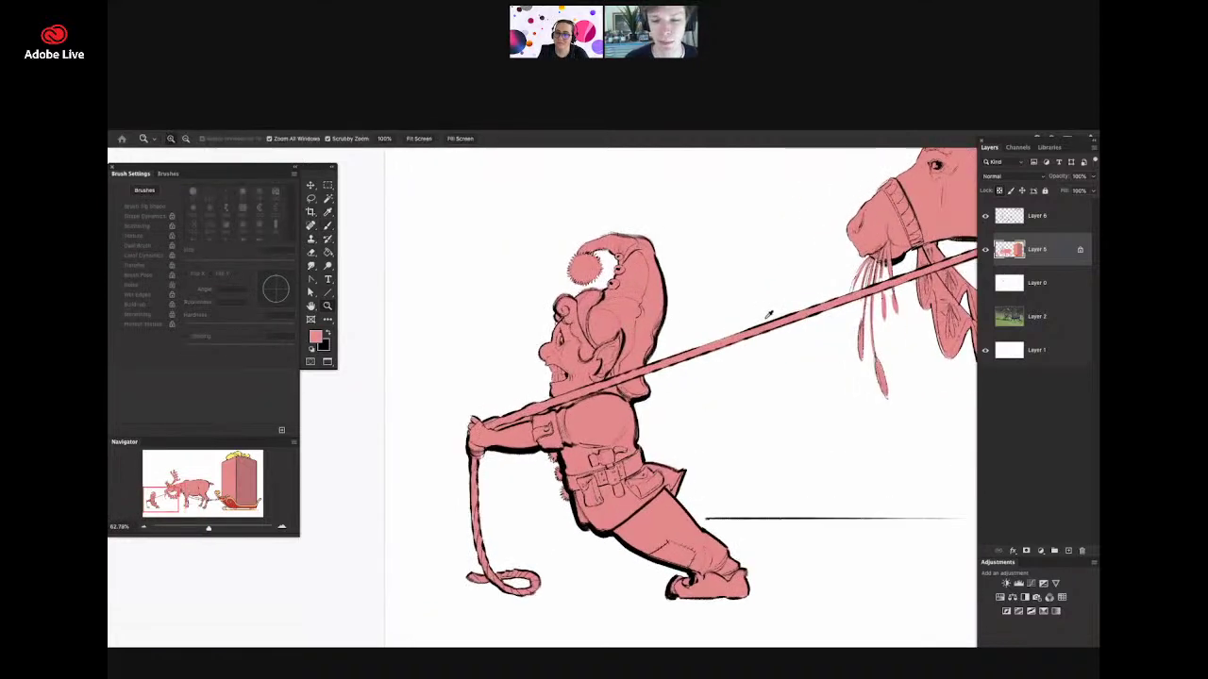
drag(575, 356, 640, 514)
key(n)
click(652, 586)
click(585, 557)
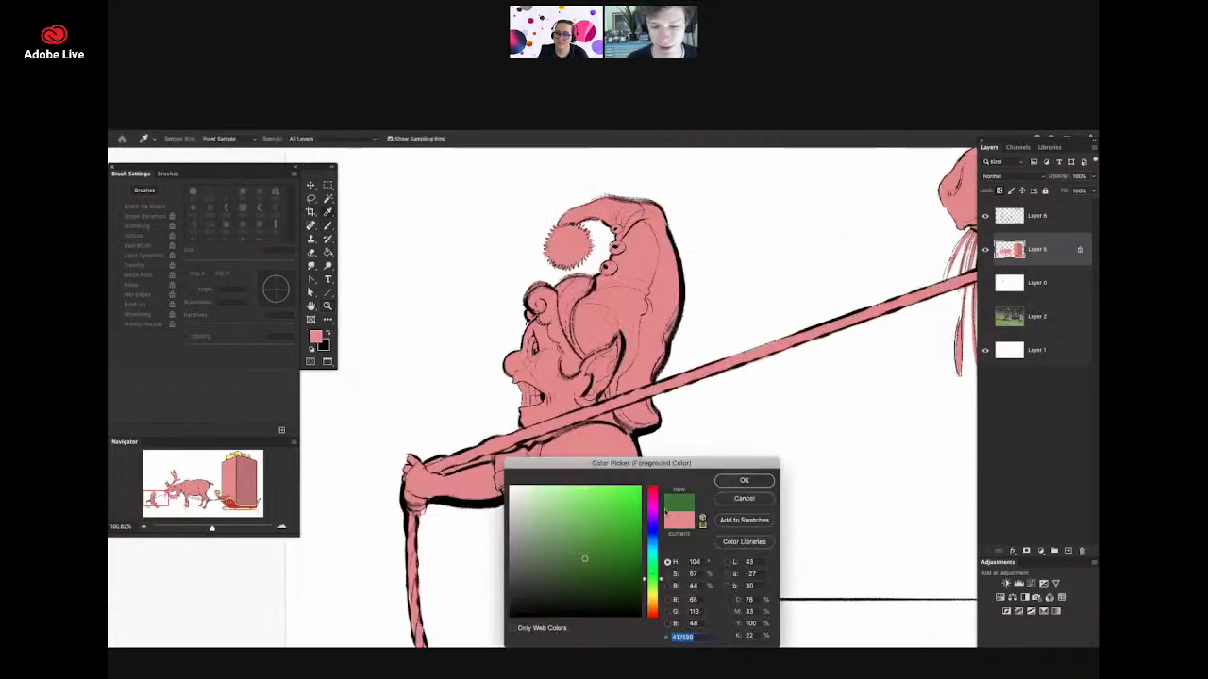
click(745, 481)
- Try rough green strokes over the elf on Layer 5 with a 75 px hard round brush, and undo them
drag(675, 419, 515, 421)
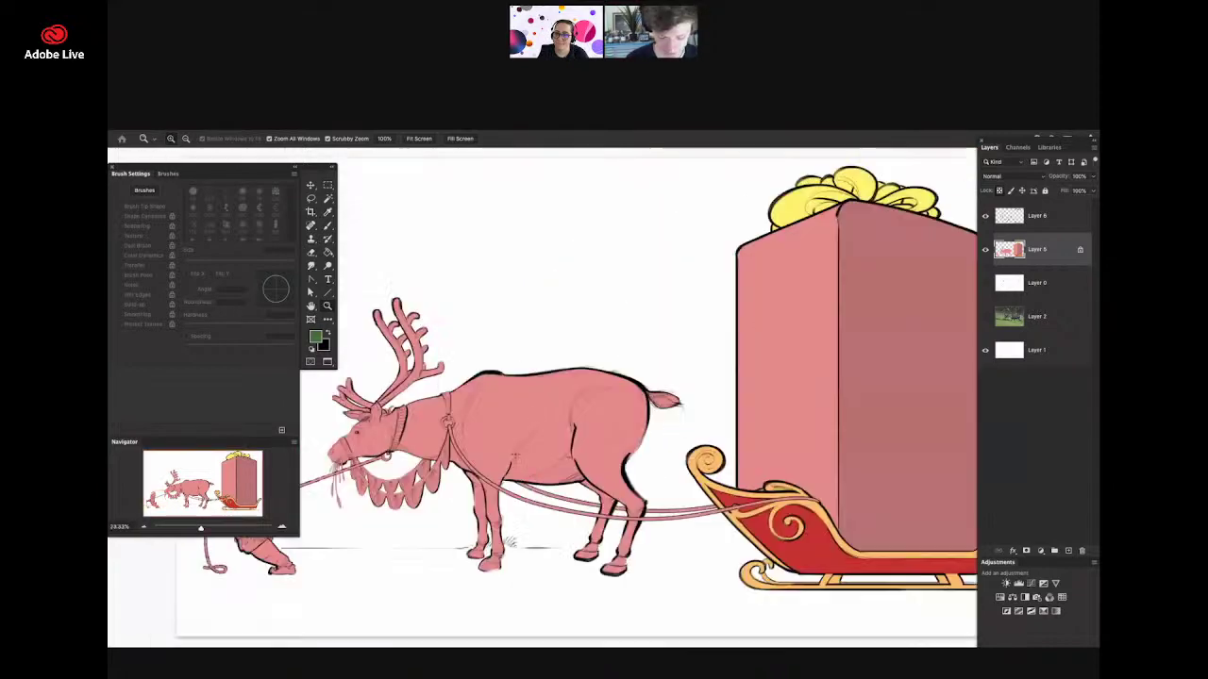
mouse_move(629, 369)
mouse_down()
mouse_move(447, 419)
mouse_move(517, 424)
mouse_move(579, 472)
mouse_move(558, 572)
mouse_up()
right_click(512, 423)
double_click(606, 333)
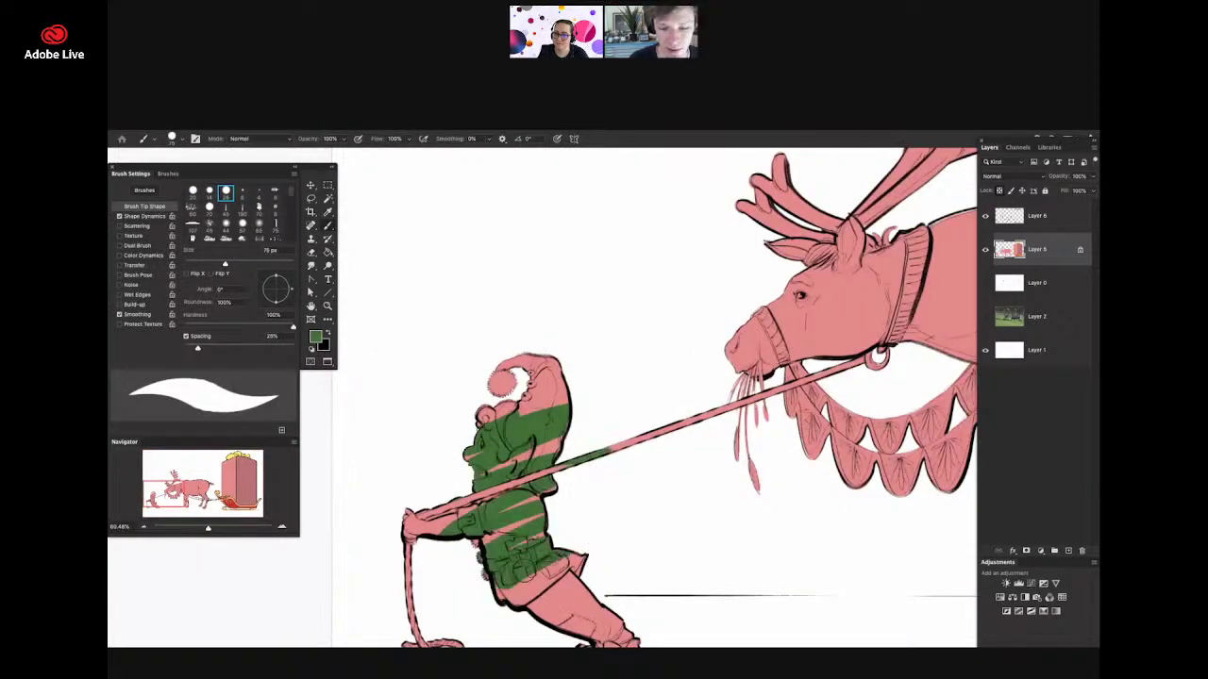
drag(611, 449, 557, 462)
mouse_move(573, 531)
mouse_down()
mouse_move(657, 478)
mouse_move(707, 488)
mouse_up()
key(super+z)
mouse_move(517, 489)
mouse_down()
mouse_move(623, 514)
mouse_move(766, 602)
mouse_up()
key(ctrl+z)
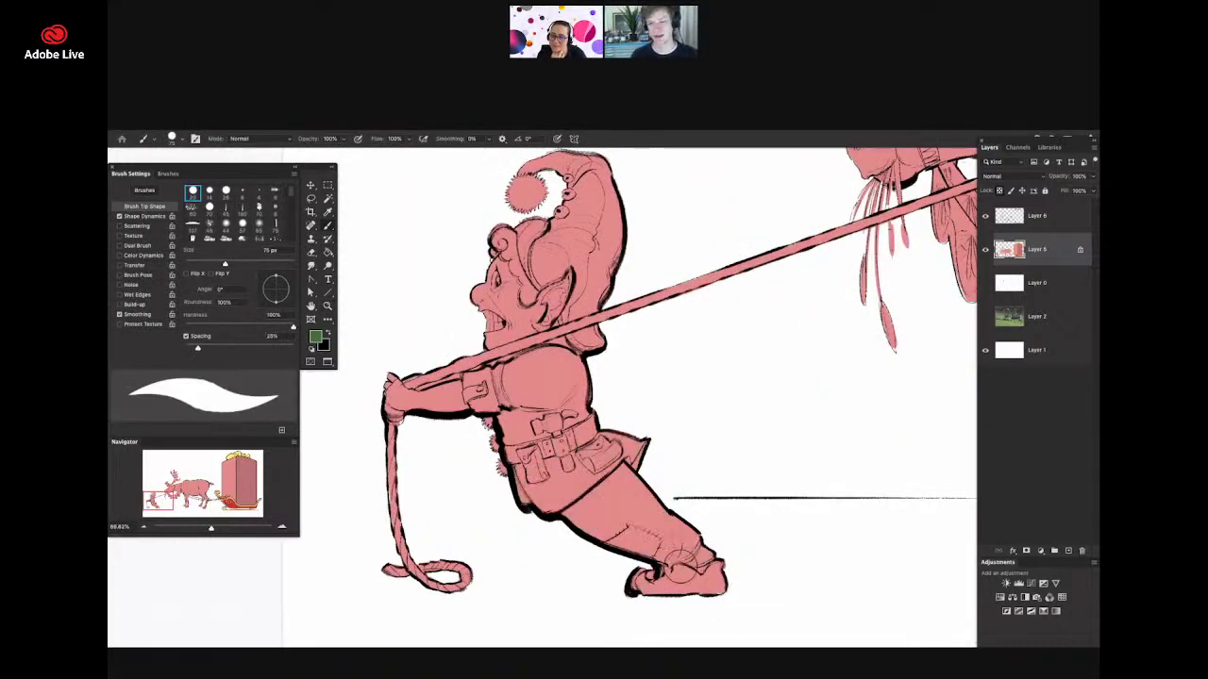
key(z)
mouse_move(673, 575)
mouse_down()
mouse_move(632, 536)
mouse_move(644, 512)
mouse_up()
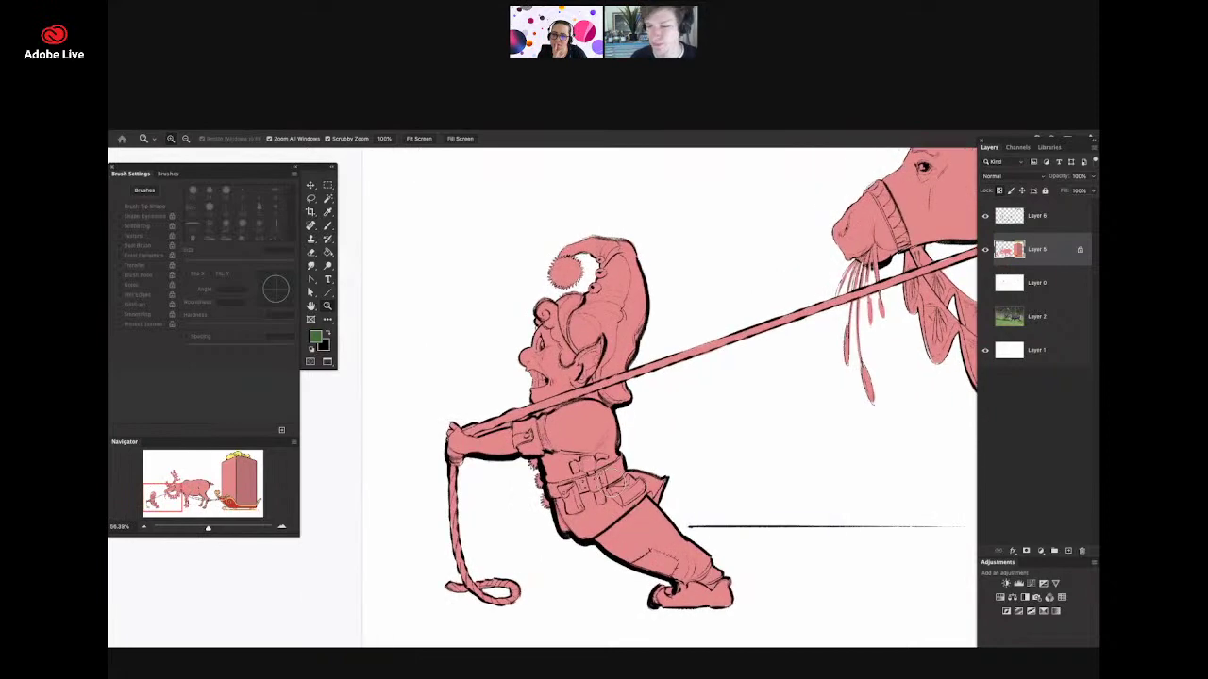
key(b)
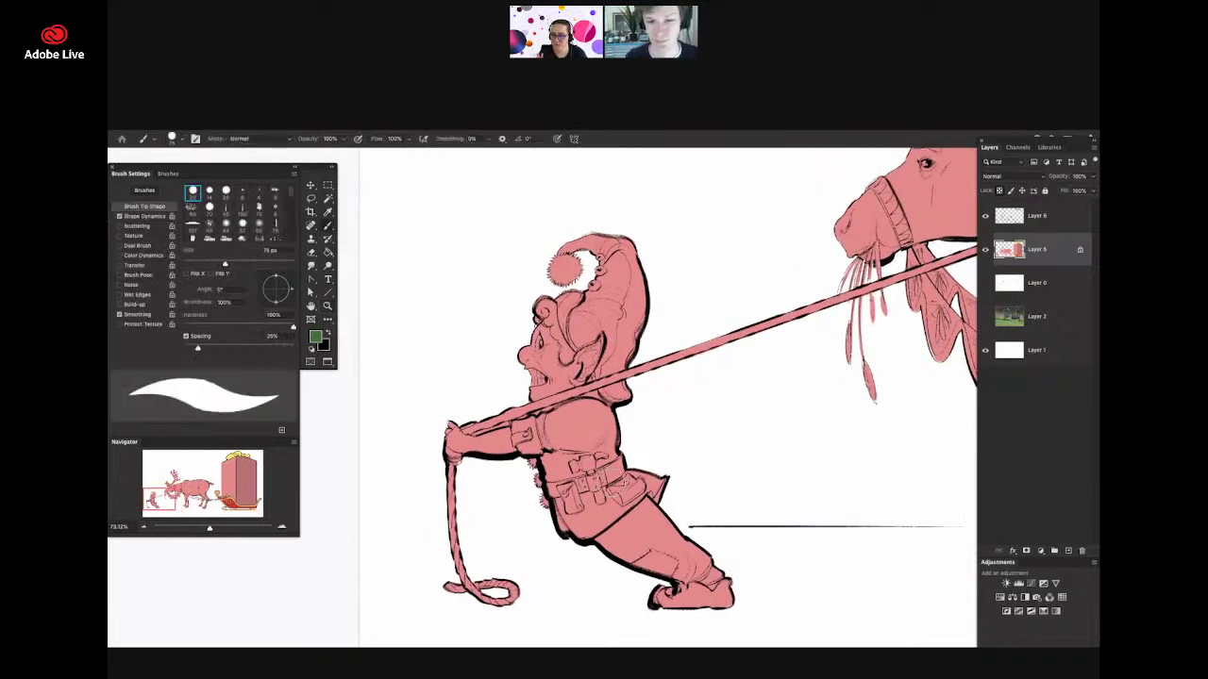
key(z)
drag(551, 397, 526, 401)
drag(614, 420, 633, 421)
key(b)
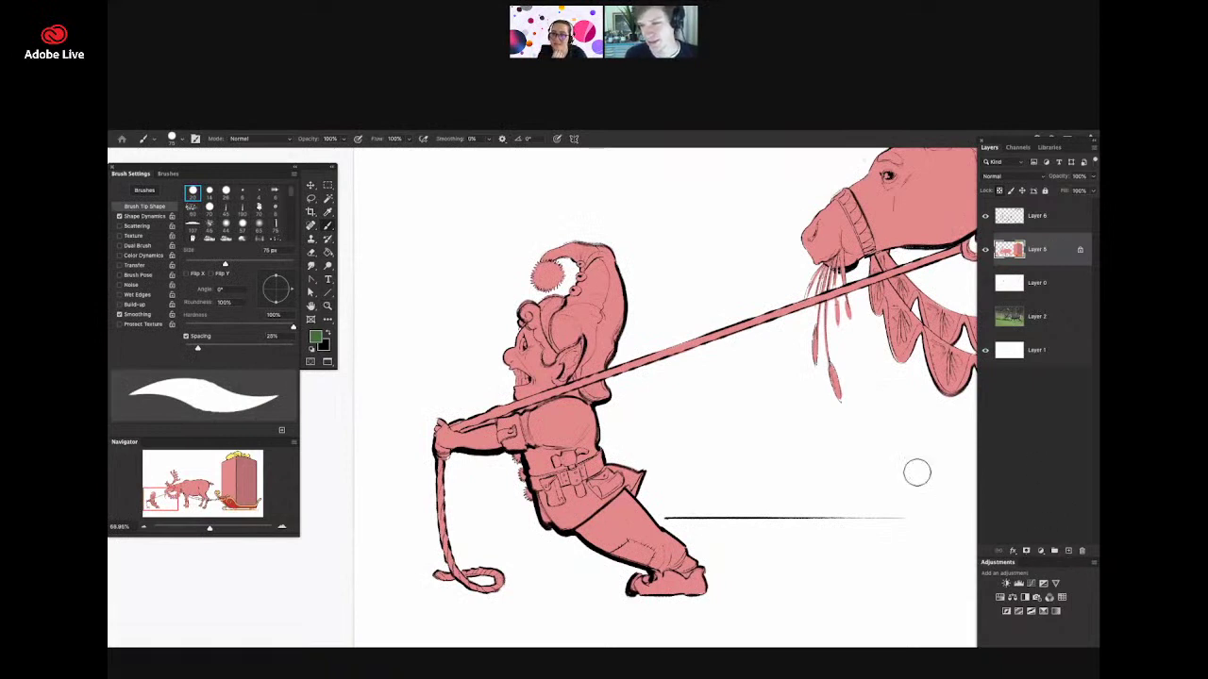
key(z)
key(b)
mouse_move(710, 459)
mouse_down()
mouse_move(688, 450)
mouse_move(674, 470)
mouse_up()
key(z)
key(b)
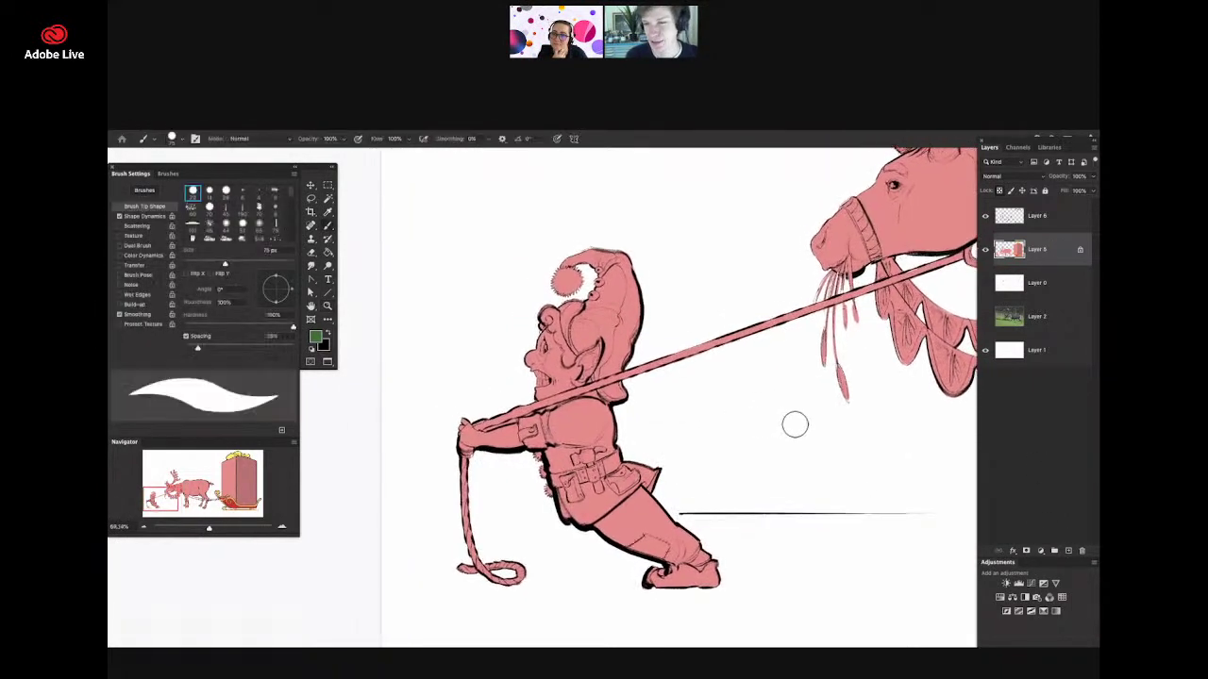
- Create a new layer above Layer 5 and clip it to Layer 5
key(ctrl+shift+alt+n)
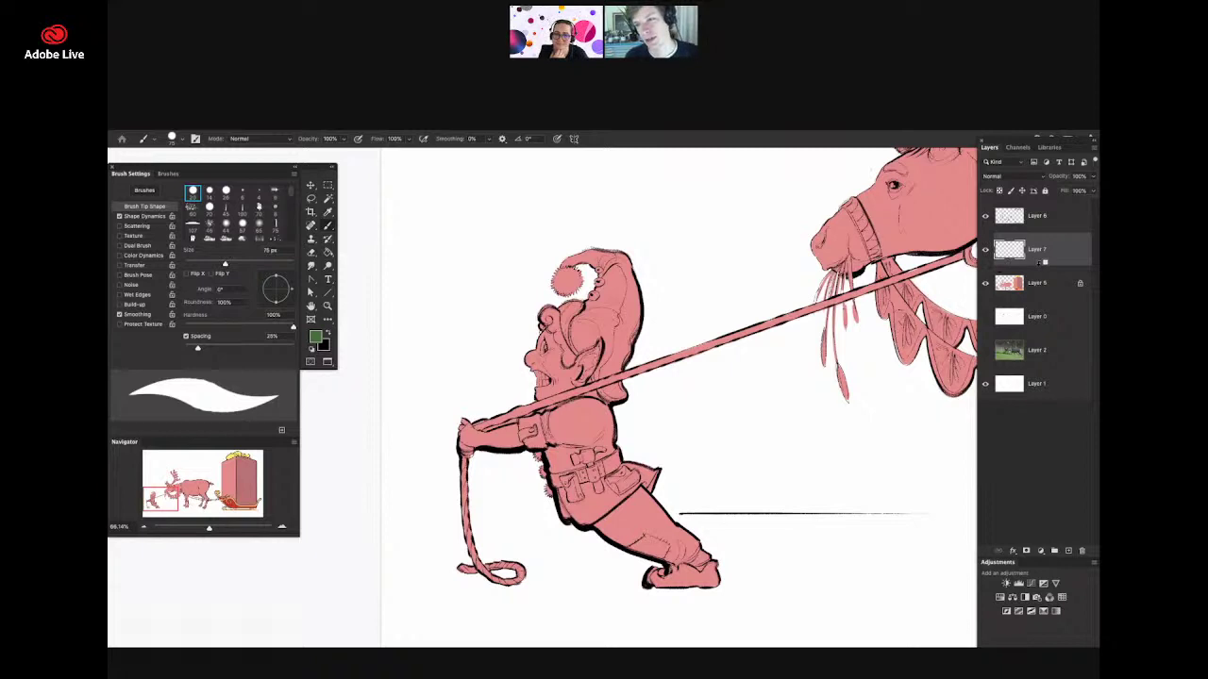
alt+click(1042, 264)
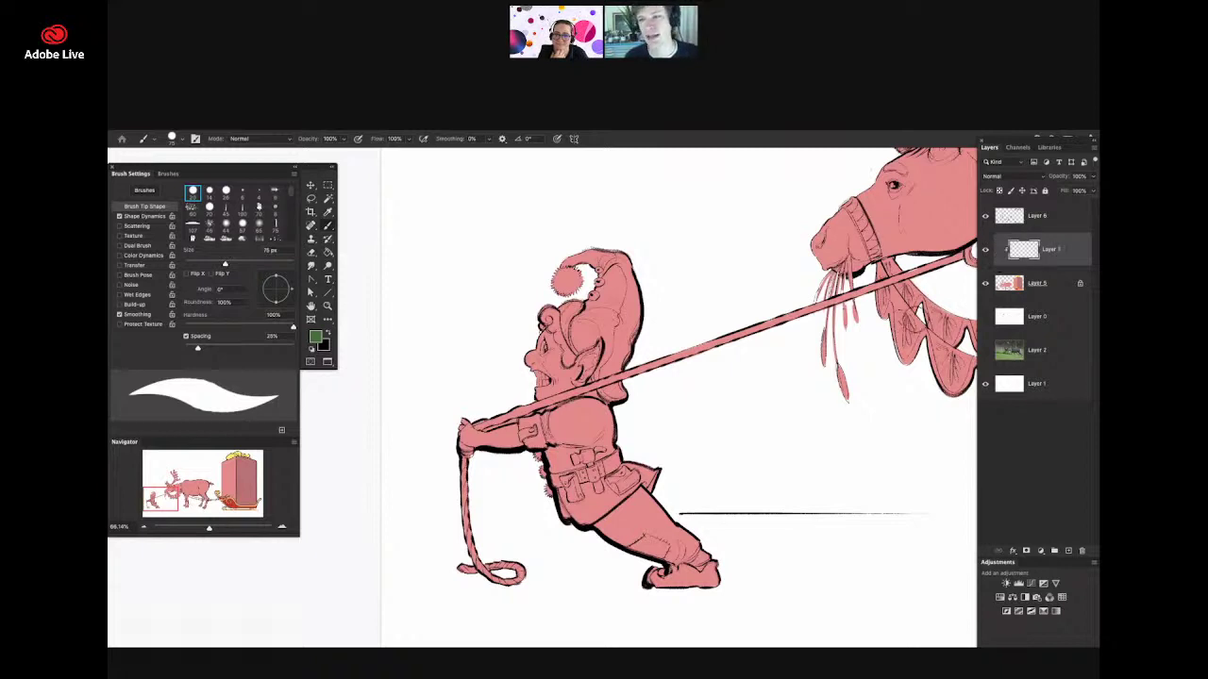
- Try green brush strokes over the elf on the clipped layer, and undo them
scroll(609, 296, up, 3)
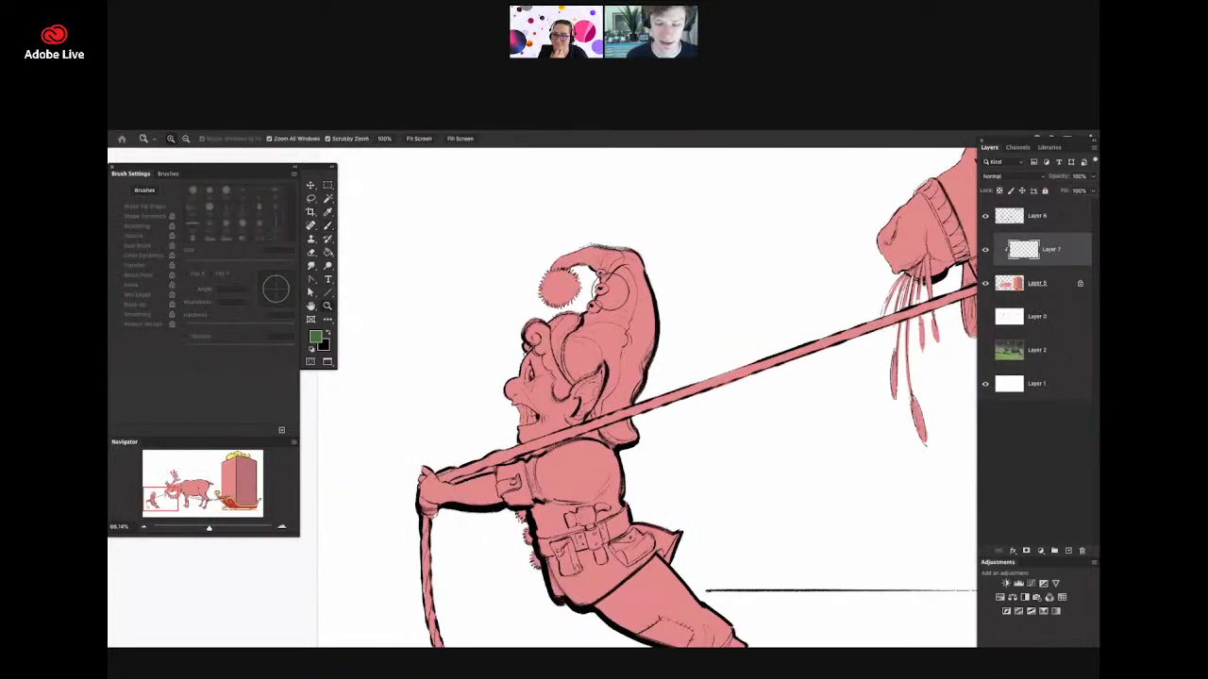
mouse_move(661, 272)
mouse_down()
mouse_move(610, 298)
mouse_move(639, 328)
mouse_move(511, 418)
mouse_move(465, 510)
mouse_up()
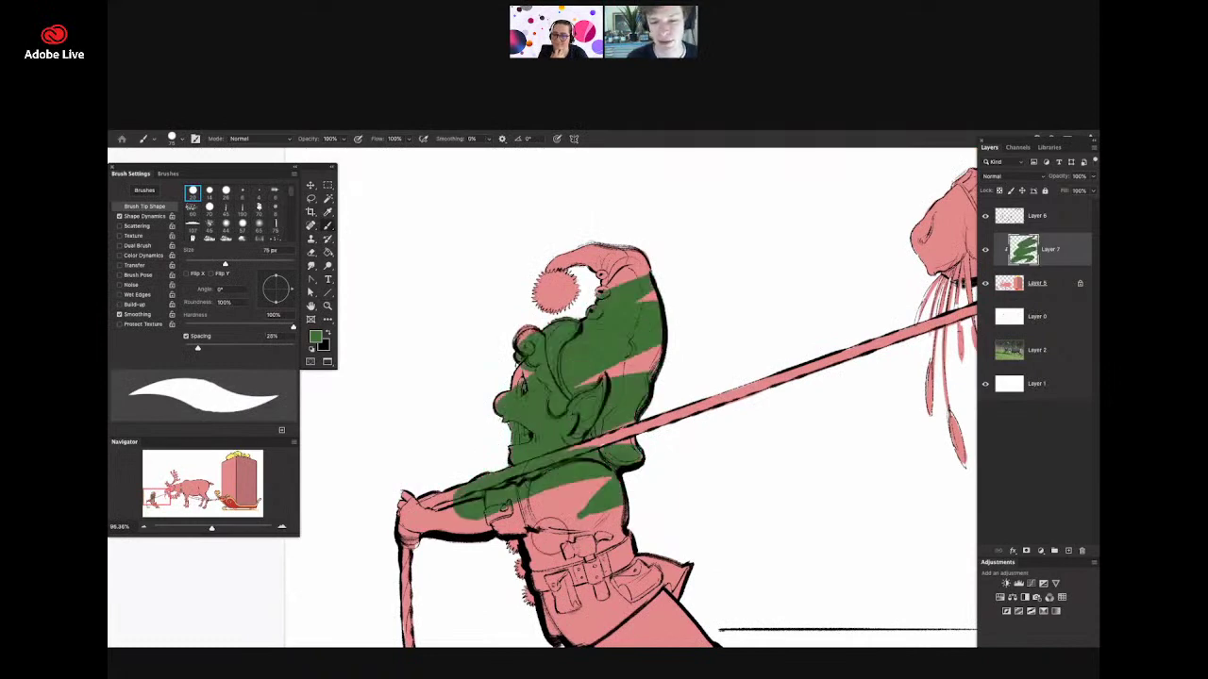
key(ctrl+z)
drag(585, 360, 519, 368)
mouse_move(655, 450)
mouse_down()
mouse_move(639, 431)
mouse_move(672, 421)
mouse_move(638, 418)
mouse_up()
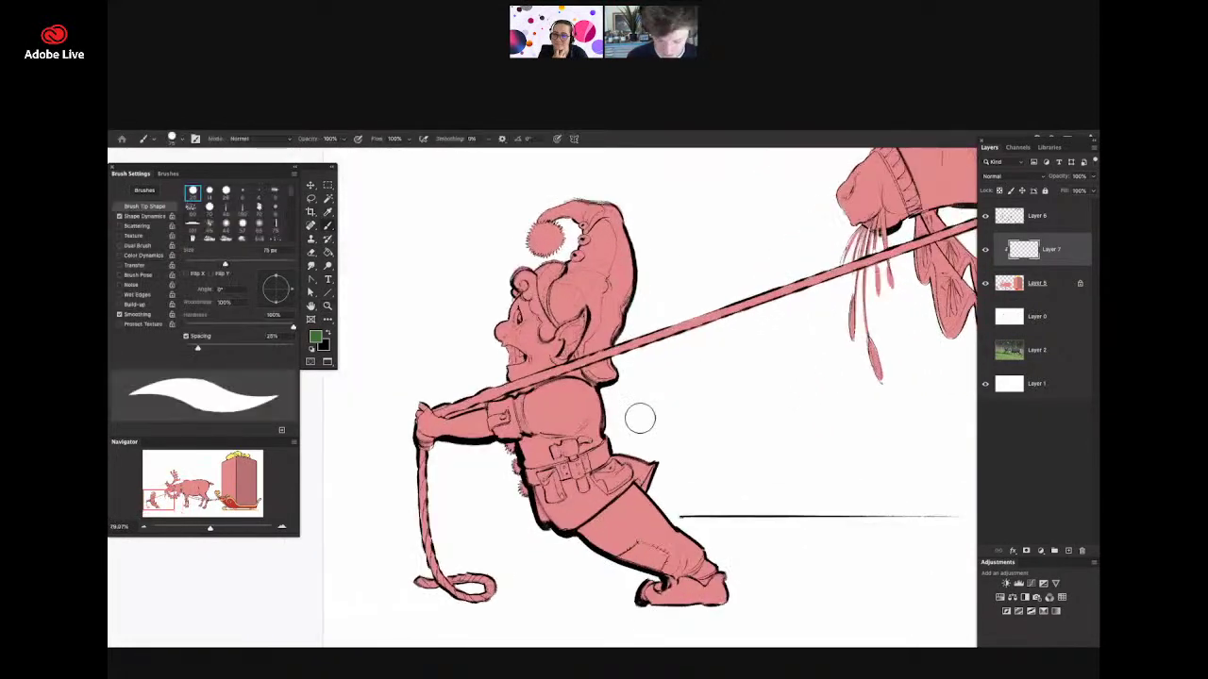
- On Layer 5, lasso the elf's tunic, including its rolled sleeve, pouches and front trim
key(l)
drag(533, 431, 750, 393)
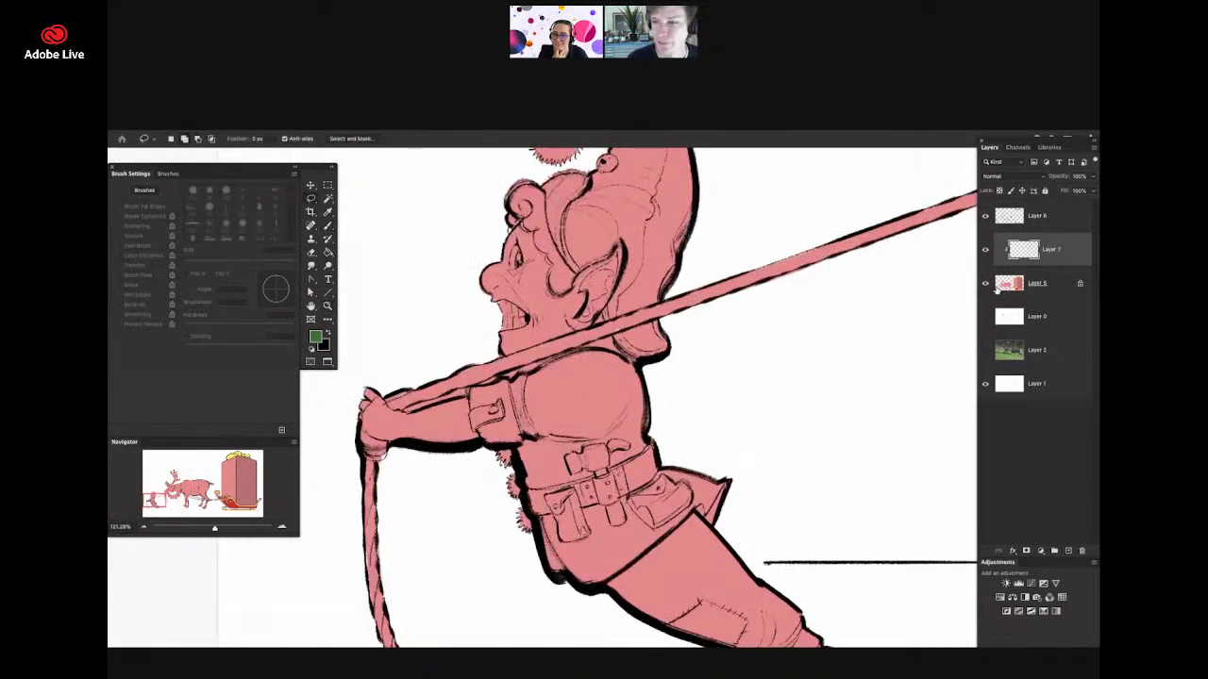
click(997, 287)
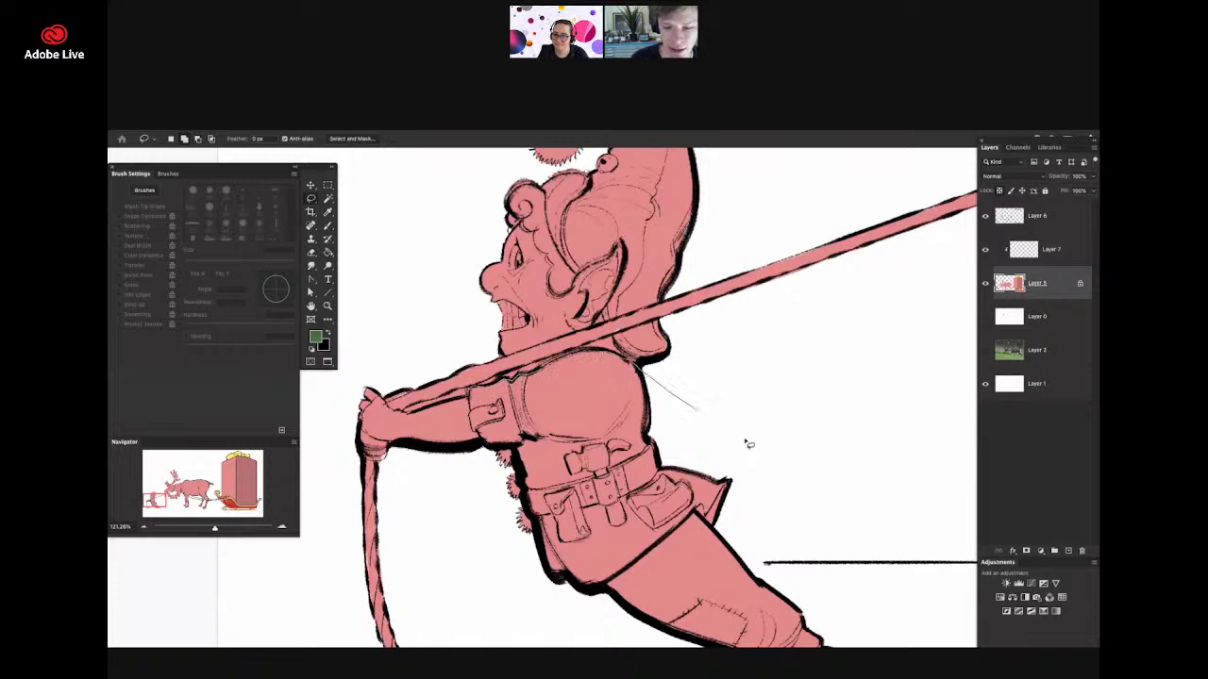
mouse_move(749, 444)
mouse_down()
mouse_move(746, 474)
mouse_move(720, 523)
mouse_move(695, 520)
mouse_move(591, 604)
mouse_move(515, 593)
mouse_up()
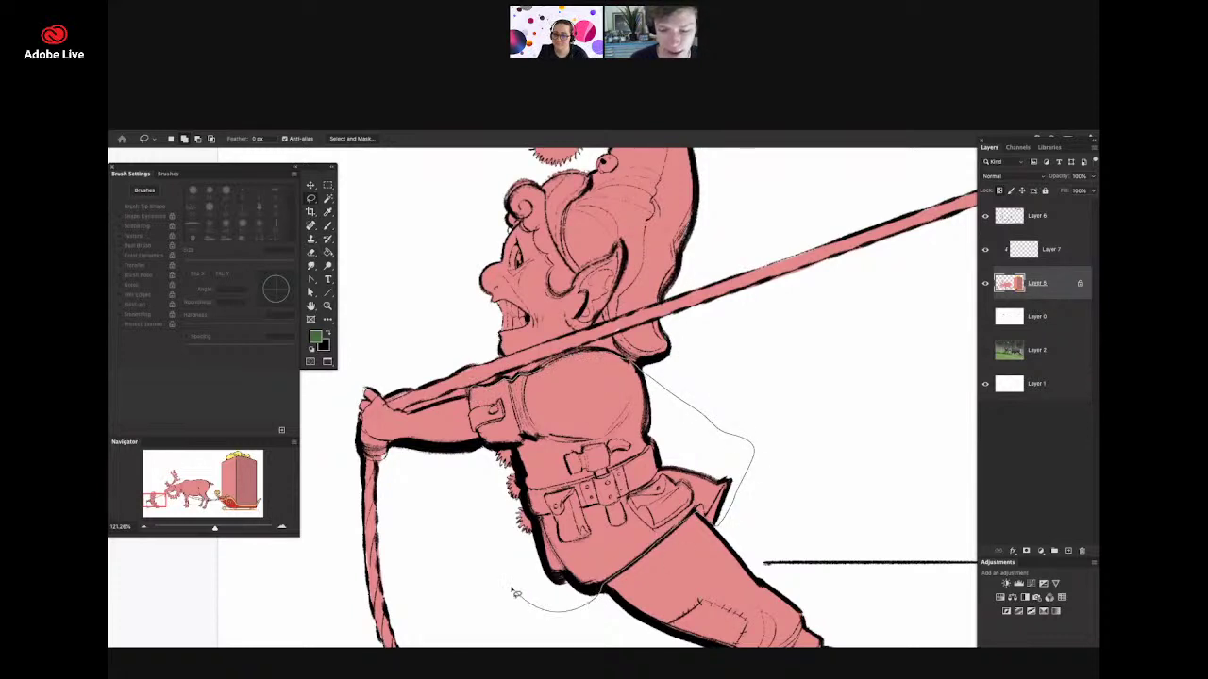
drag(486, 401, 483, 395)
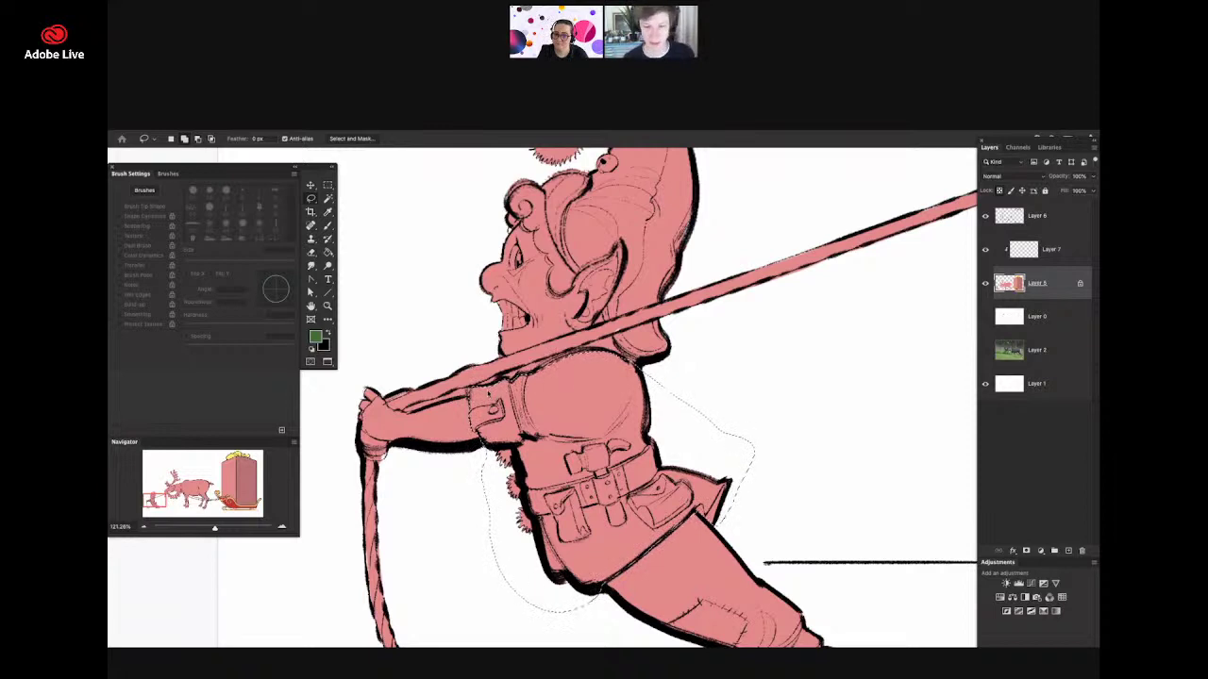
- Shift the selected tunic to green with Hue/Saturation, using saturation +16 and lightness -33, and clear the selection
key(ctrl+u)
drag(904, 463, 845, 320)
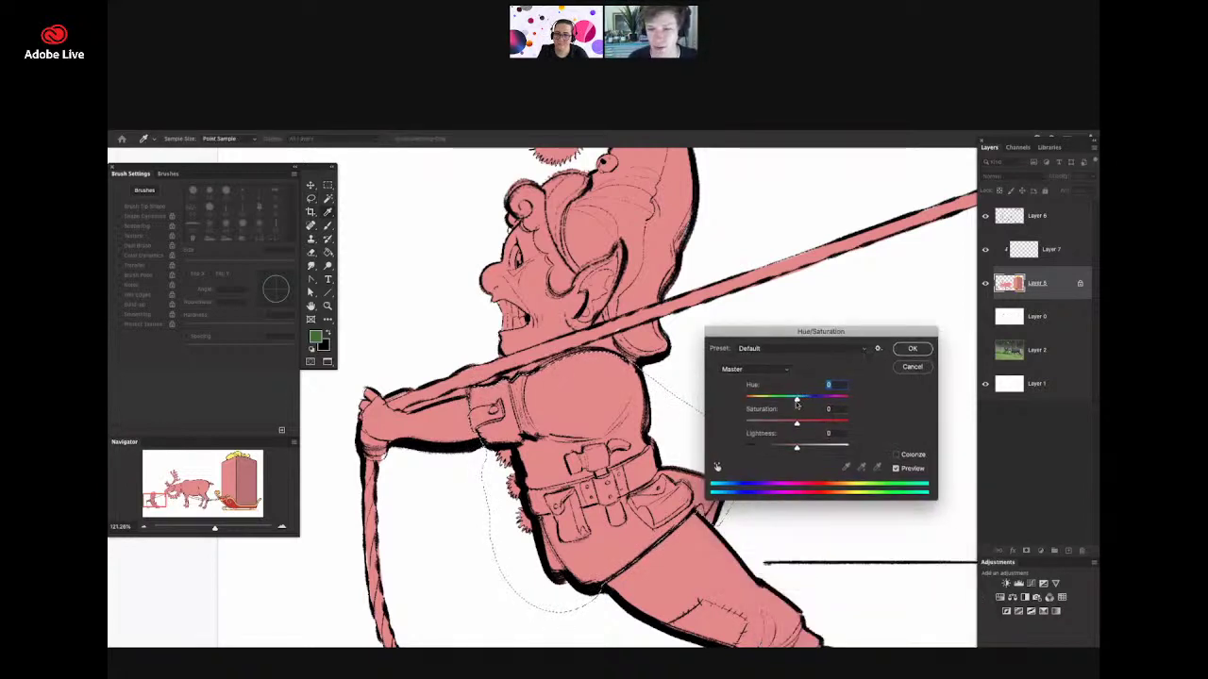
drag(796, 400, 839, 401)
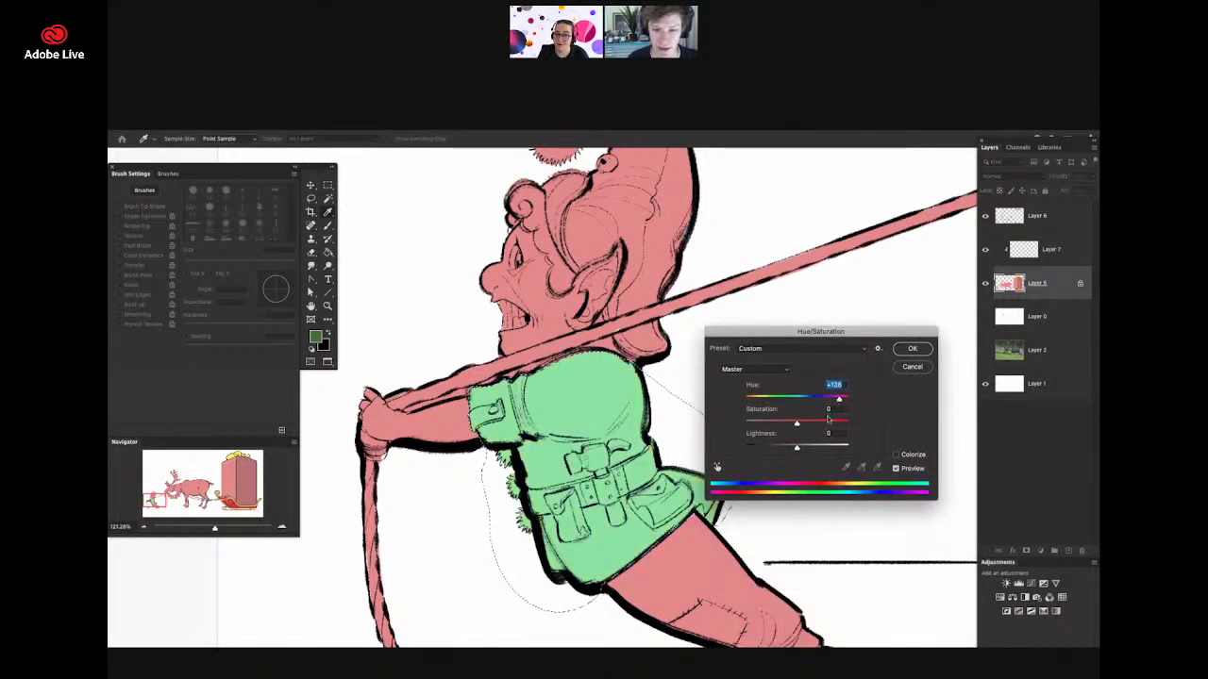
mouse_move(796, 447)
mouse_down()
mouse_move(779, 448)
mouse_move(806, 427)
mouse_up()
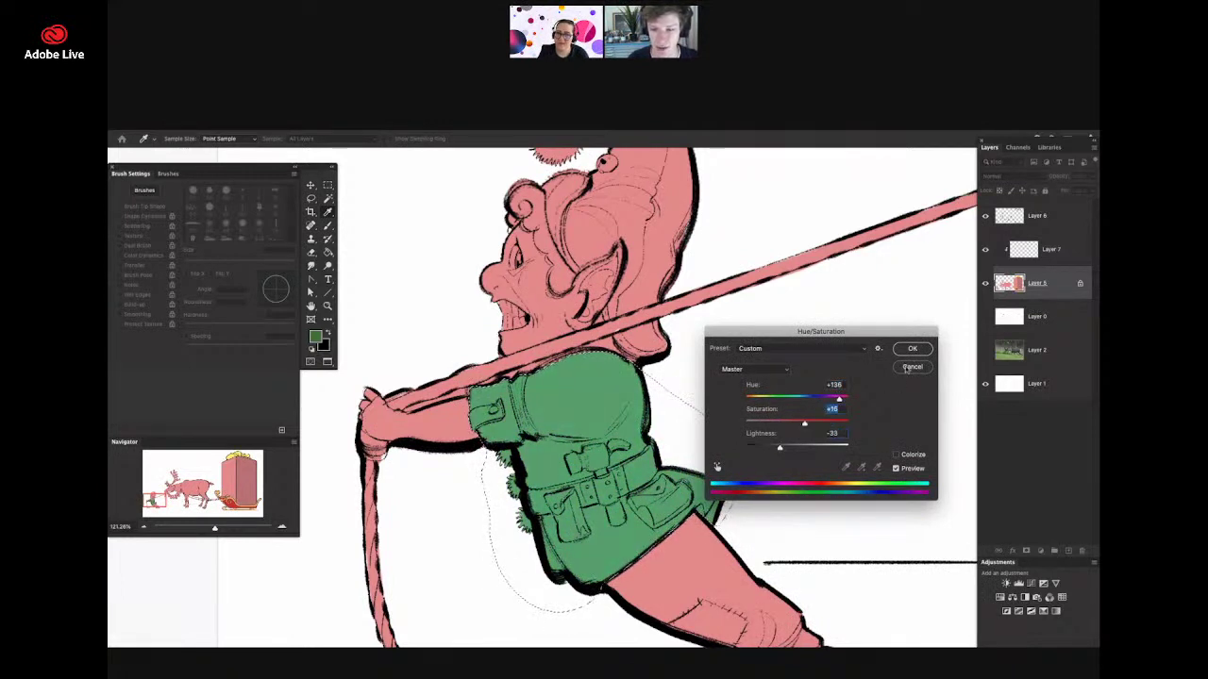
click(912, 350)
mouse_move(755, 479)
mouse_down()
mouse_move(690, 491)
mouse_move(714, 473)
mouse_move(741, 480)
mouse_up()
key(super+d)
- Set the foreground colour to red #bf3030 and paint the elf's trouser leg and shoe with the brush
key(b)
click(315, 336)
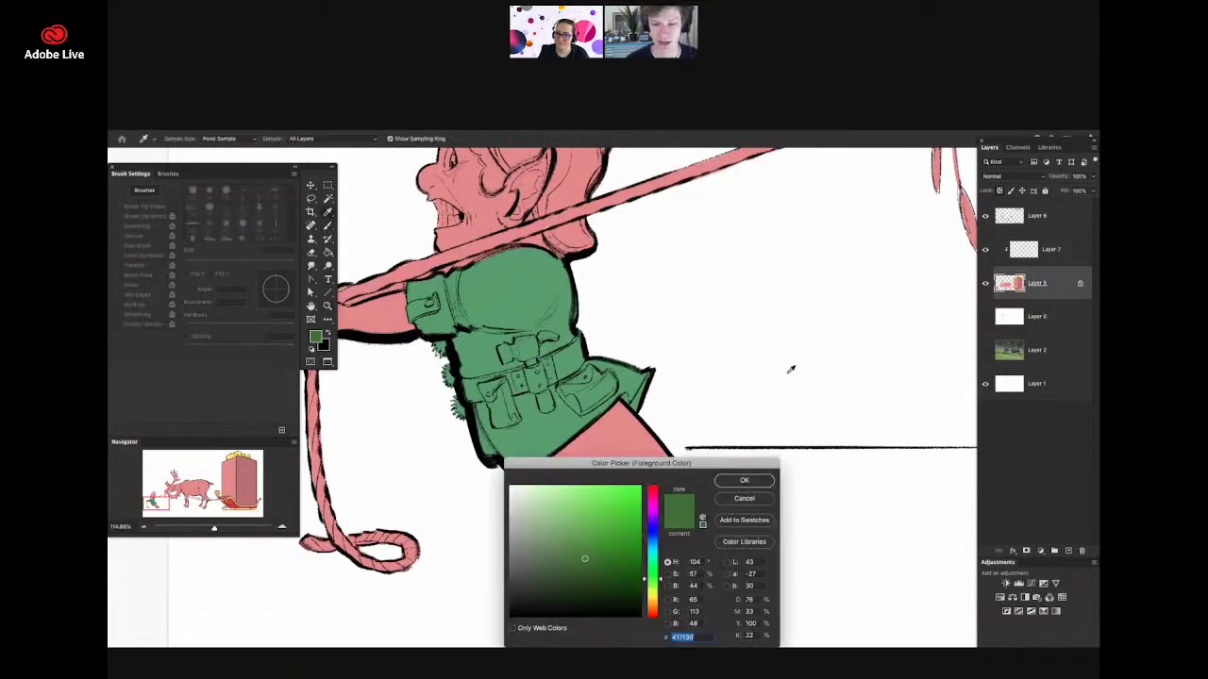
click(652, 617)
click(562, 500)
click(614, 532)
click(608, 519)
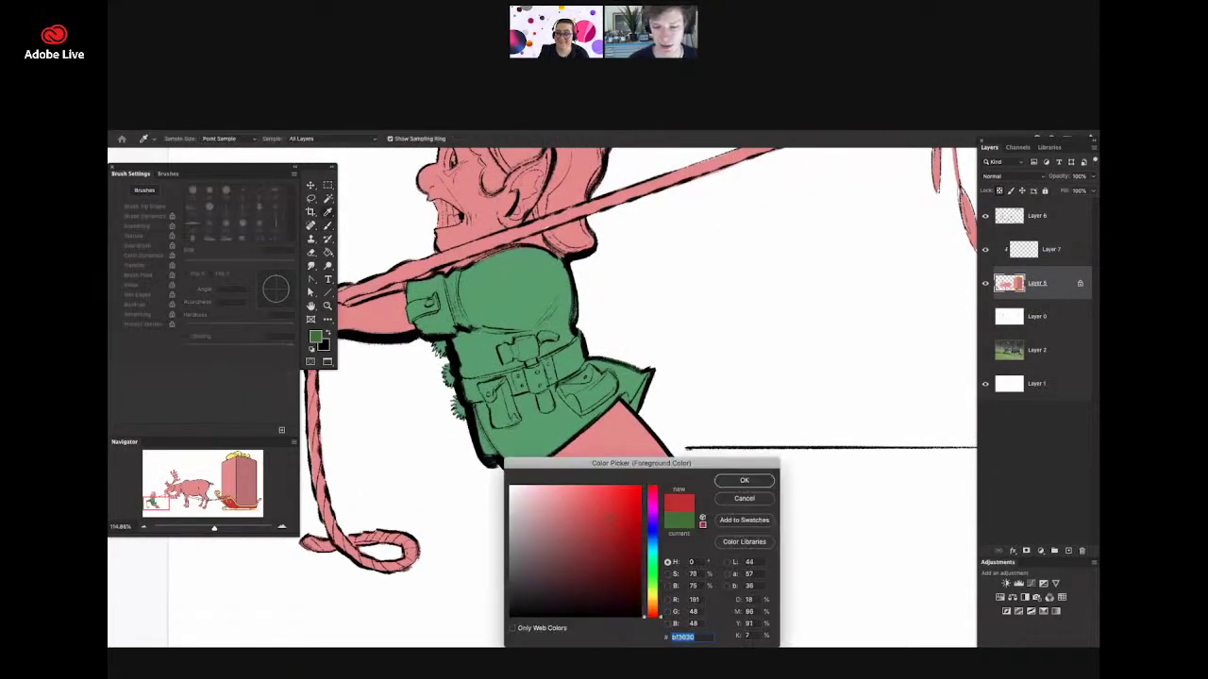
click(734, 482)
mouse_move(624, 419)
mouse_down()
mouse_move(561, 457)
mouse_move(618, 434)
mouse_move(586, 467)
mouse_move(627, 430)
mouse_move(585, 519)
mouse_move(736, 566)
mouse_up()
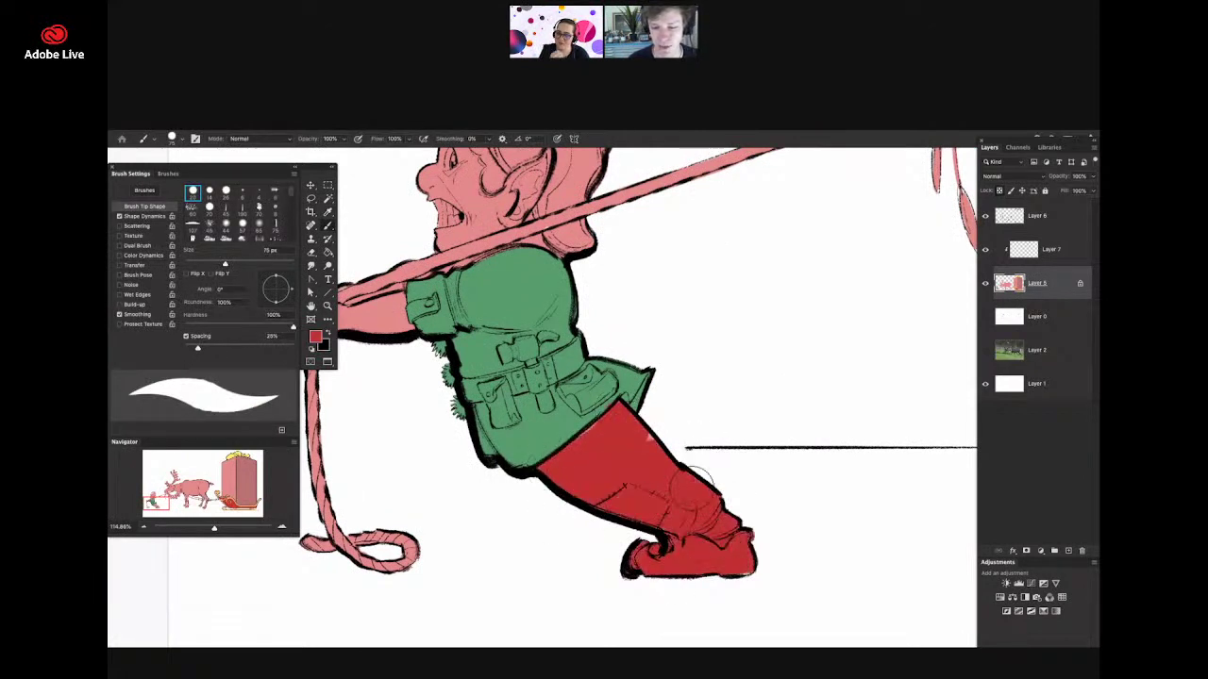
- Sample the tunic's green and paint the elf's shoe with it
alt+click(576, 425)
drag(649, 401, 585, 406)
mouse_move(669, 501)
mouse_down()
mouse_move(647, 534)
mouse_move(693, 514)
mouse_up()
mouse_move(661, 500)
mouse_down()
mouse_move(629, 511)
mouse_move(717, 515)
mouse_move(724, 491)
mouse_up()
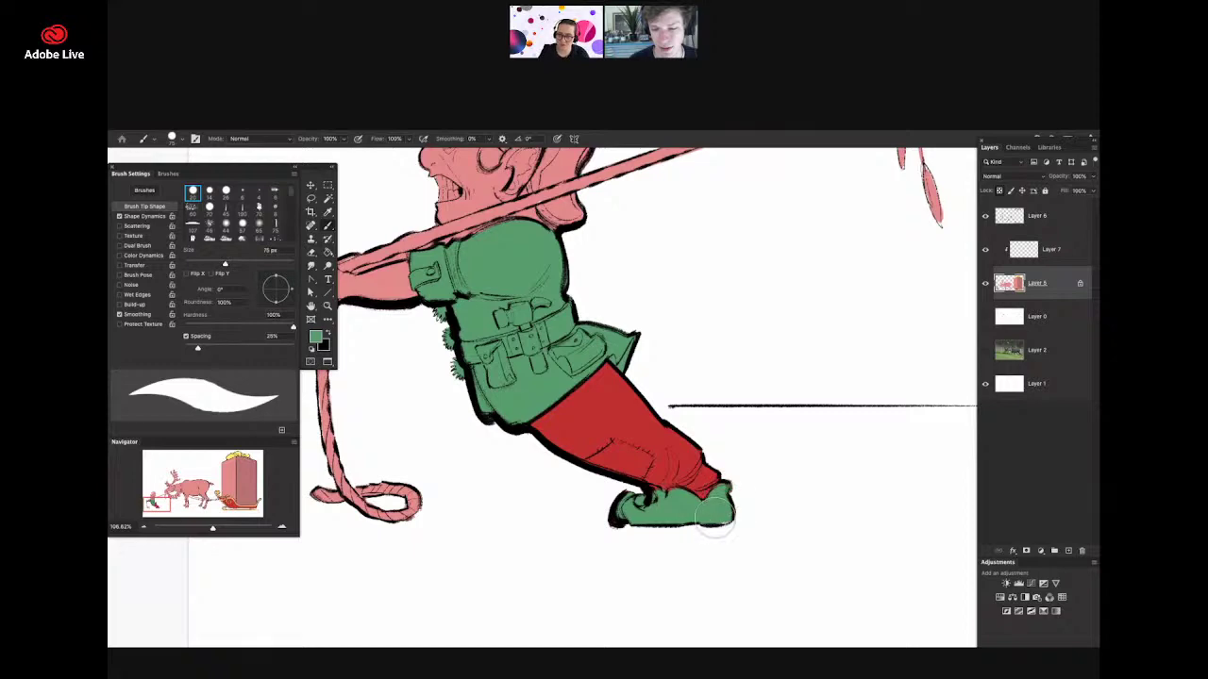
- Lasso the elf's hat and pompom, following the edge along the hair and ear and leaving out the rope
scroll(725, 491, down, 3)
drag(599, 446, 628, 459)
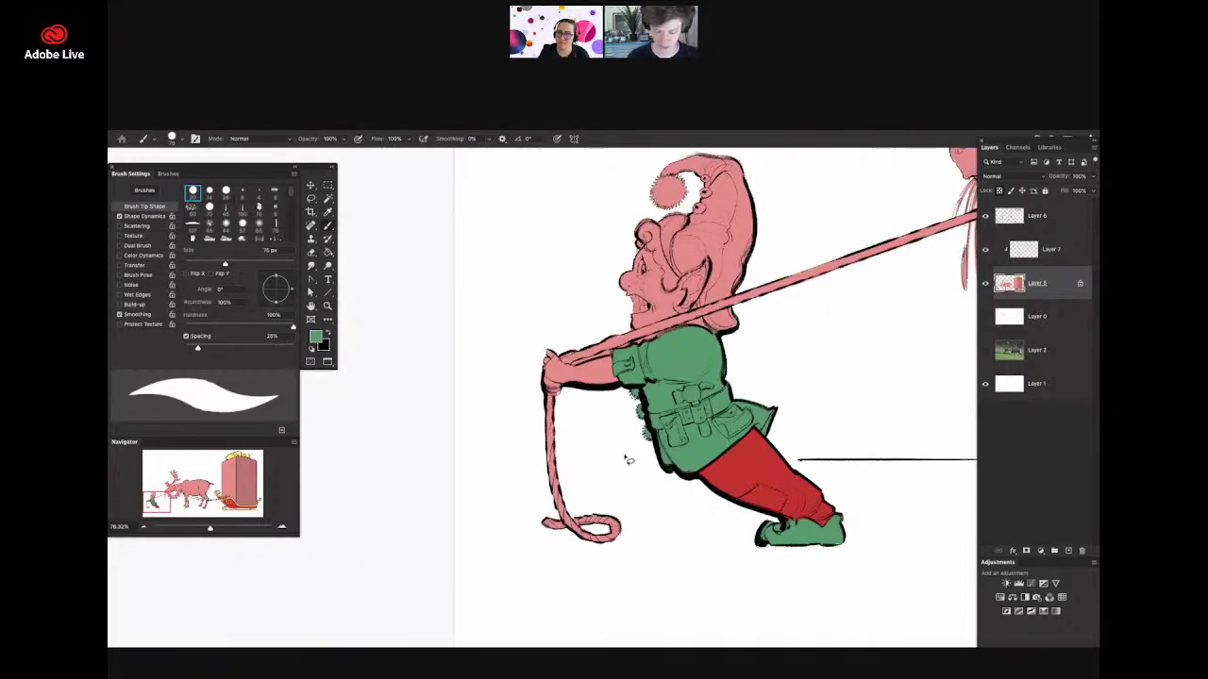
key(l)
drag(699, 440, 713, 352)
scroll(715, 353, up, 5)
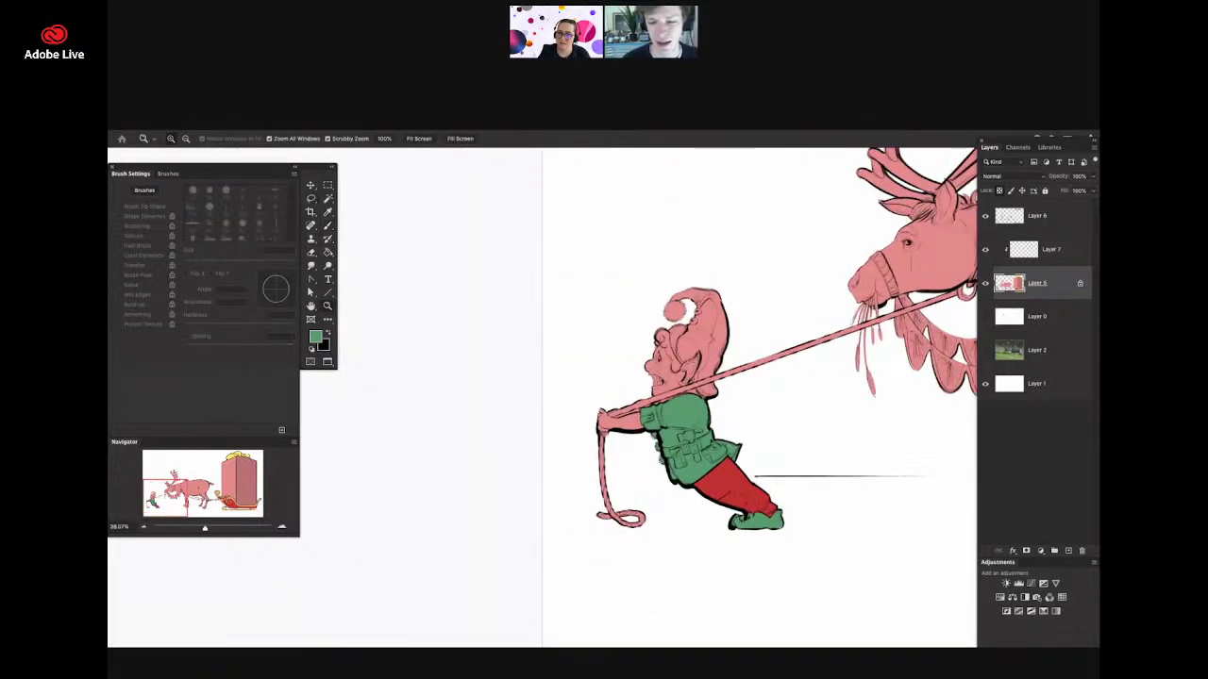
key(l)
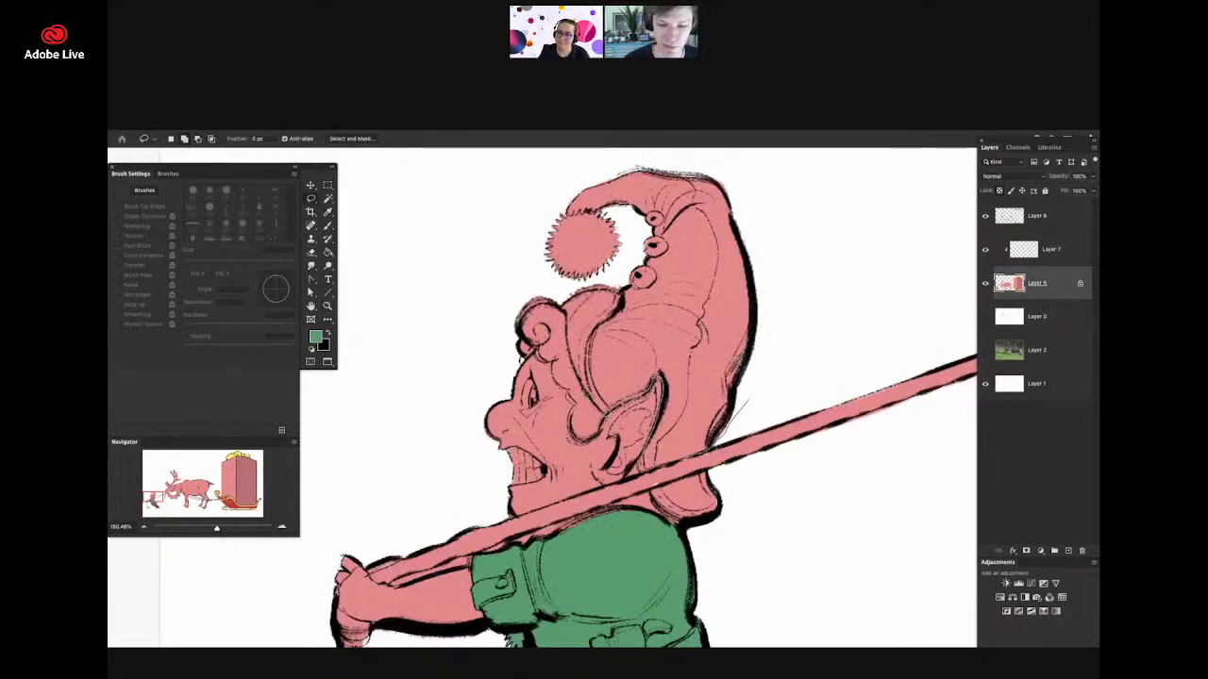
mouse_move(525, 251)
mouse_down()
mouse_move(785, 408)
mouse_move(753, 404)
mouse_up()
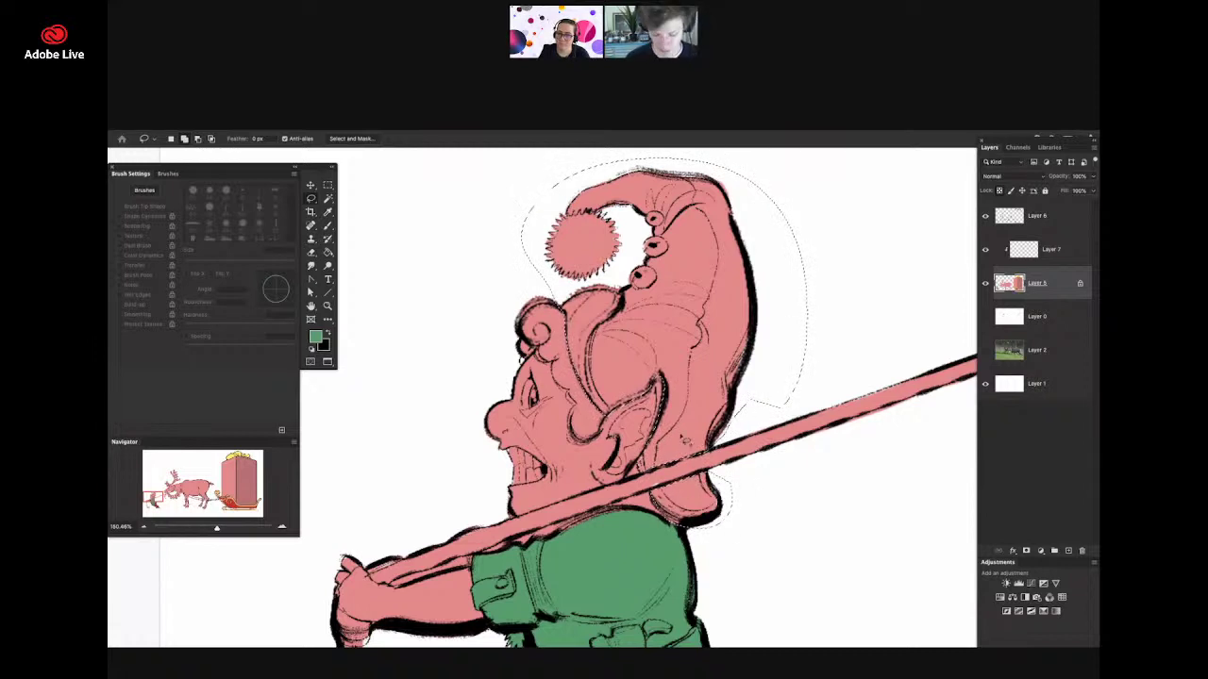
- Set the foreground colour to dark red #b12a2a
key(n)
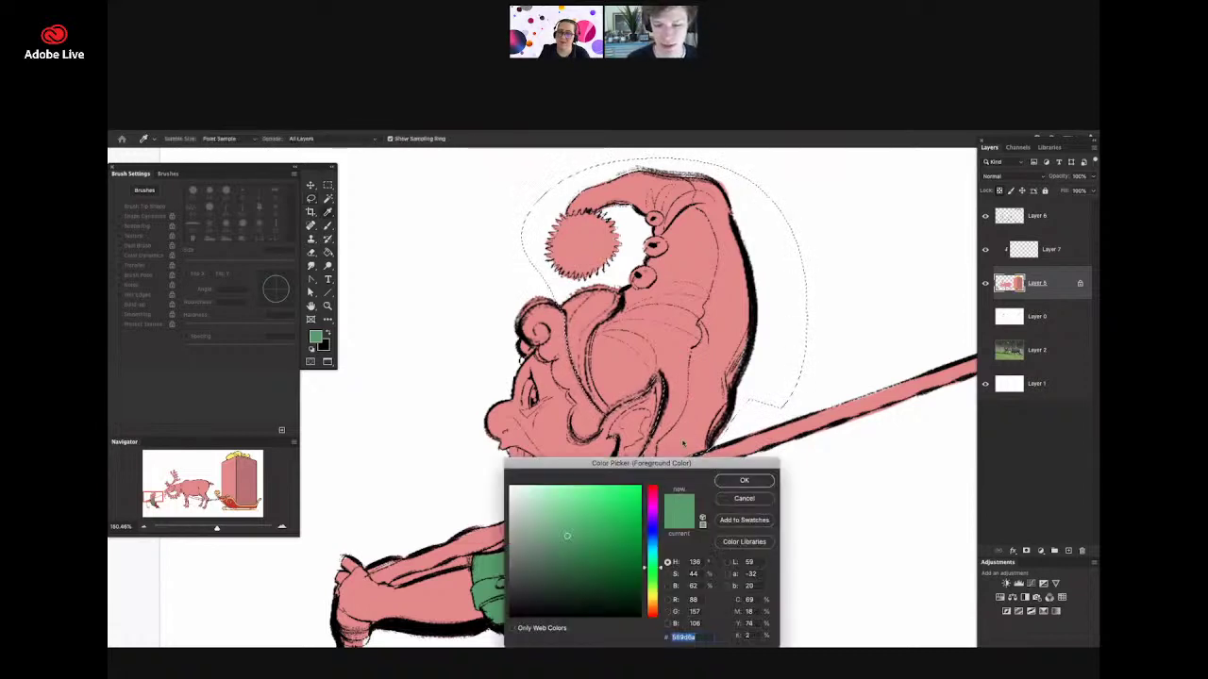
drag(652, 566, 652, 615)
click(611, 538)
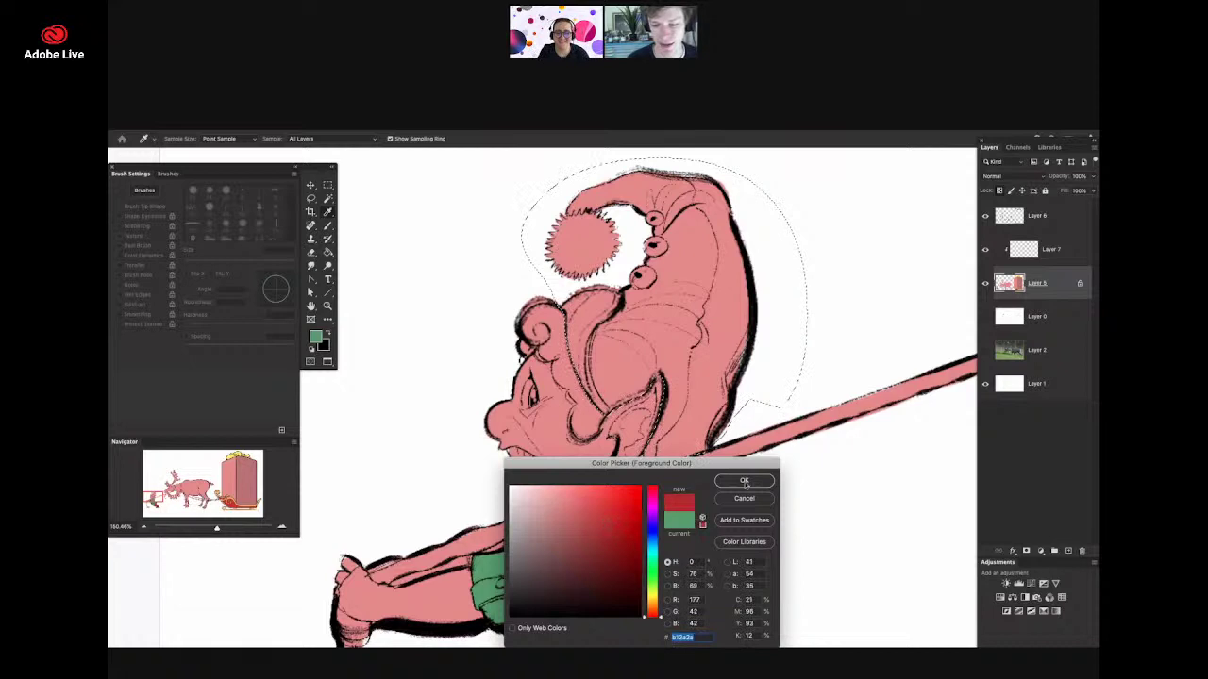
click(745, 482)
- Try to fill the selected hat with dark red above and below the rope, and undo both fills
click(706, 415)
click(692, 500)
key(super+z)
key(super+z)
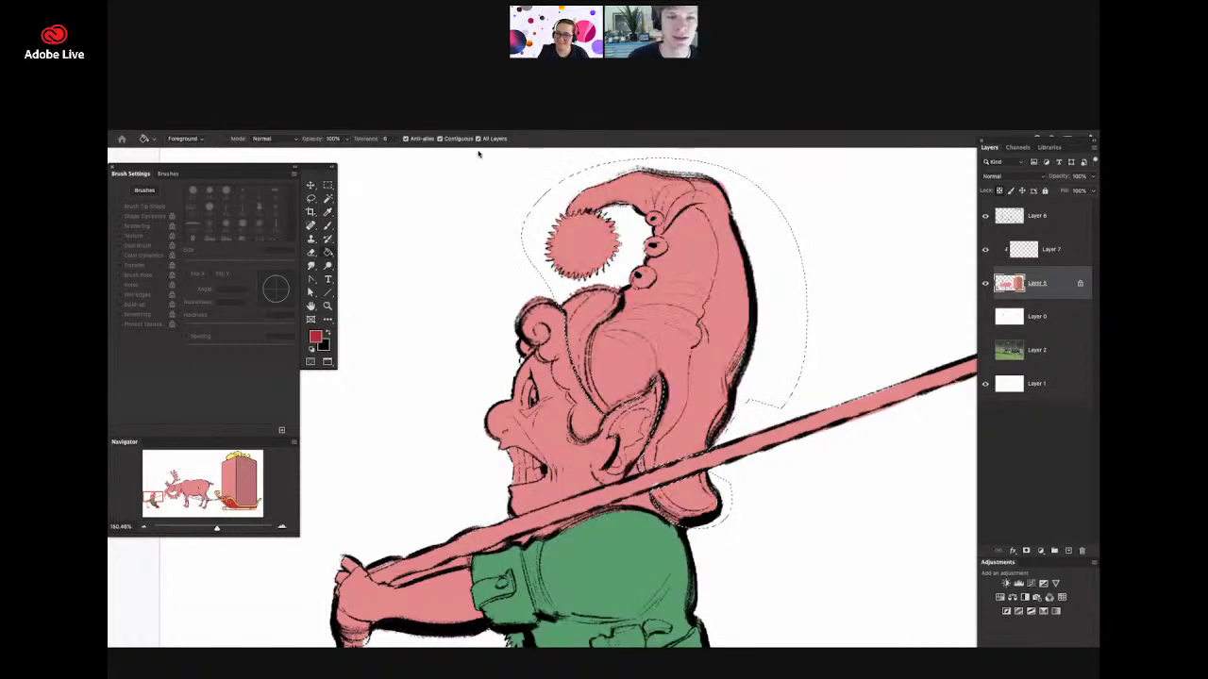
- Turn off All Layers for the Paint Bucket, fill the selected hat with dark red, and clear the selection
click(479, 139)
click(717, 413)
key(super+space)
mouse_move(681, 366)
mouse_down()
mouse_move(798, 378)
mouse_move(780, 437)
mouse_move(736, 439)
mouse_up()
key(m)
key(super+d)
- Select the elf's connected pink areas with the Magic Wand, set Hue -1, Saturation +28 and Lightness +24, and clear the selection
key(b)
key(super+space)
drag(634, 346, 593, 433)
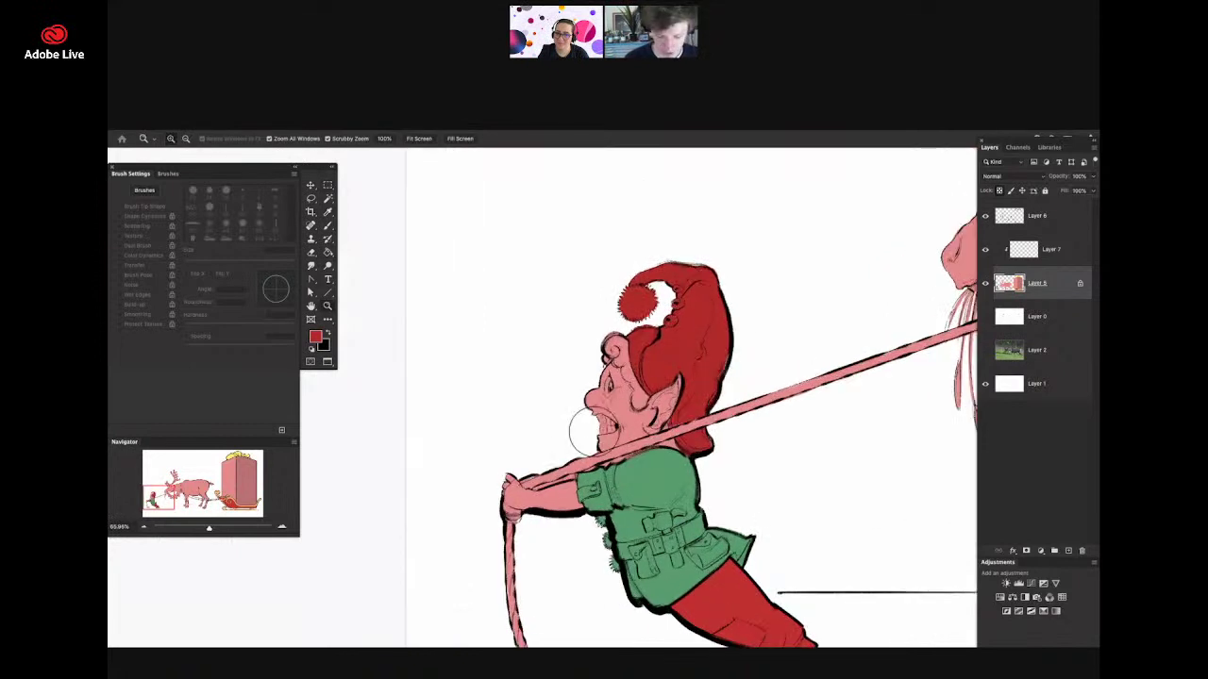
click(585, 433)
key(b)
key(w)
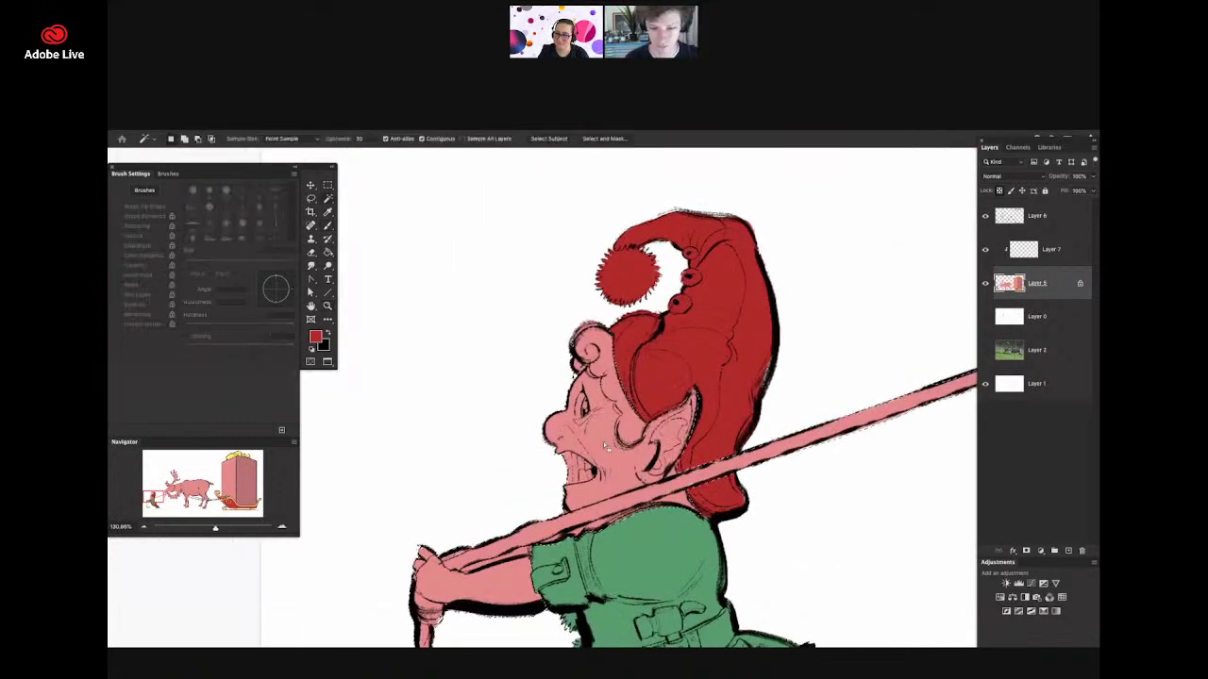
key(ctrl+u)
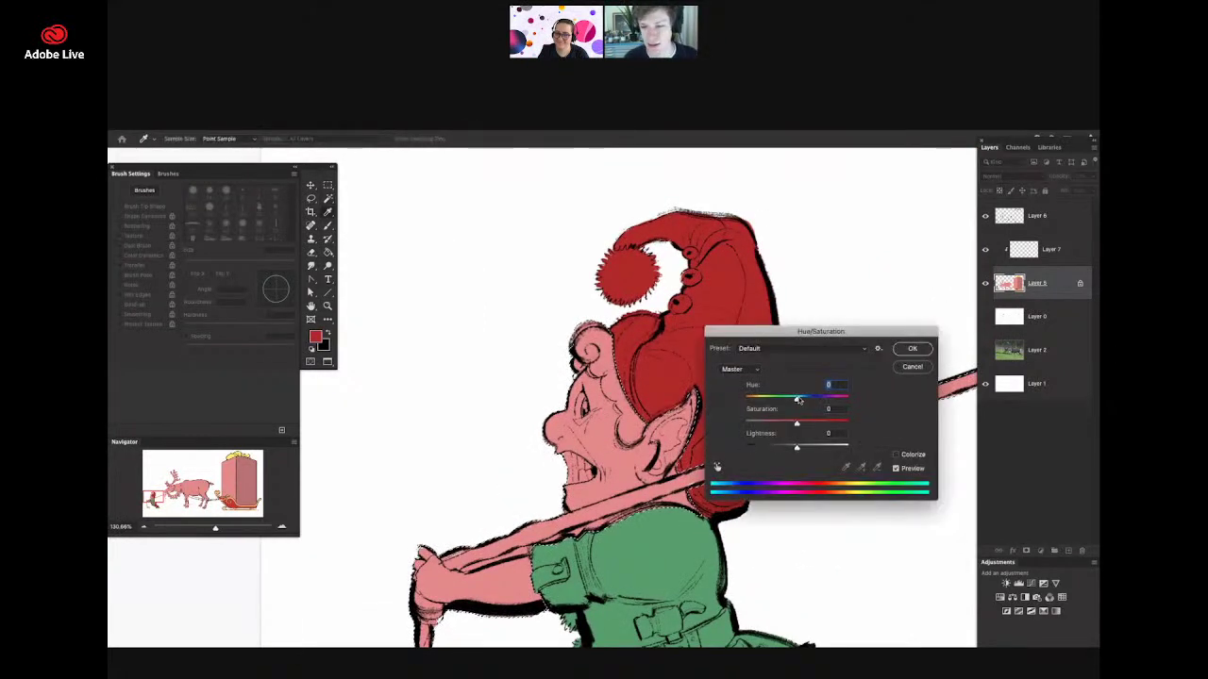
mouse_move(794, 402)
mouse_down()
mouse_move(783, 402)
mouse_move(795, 402)
mouse_up()
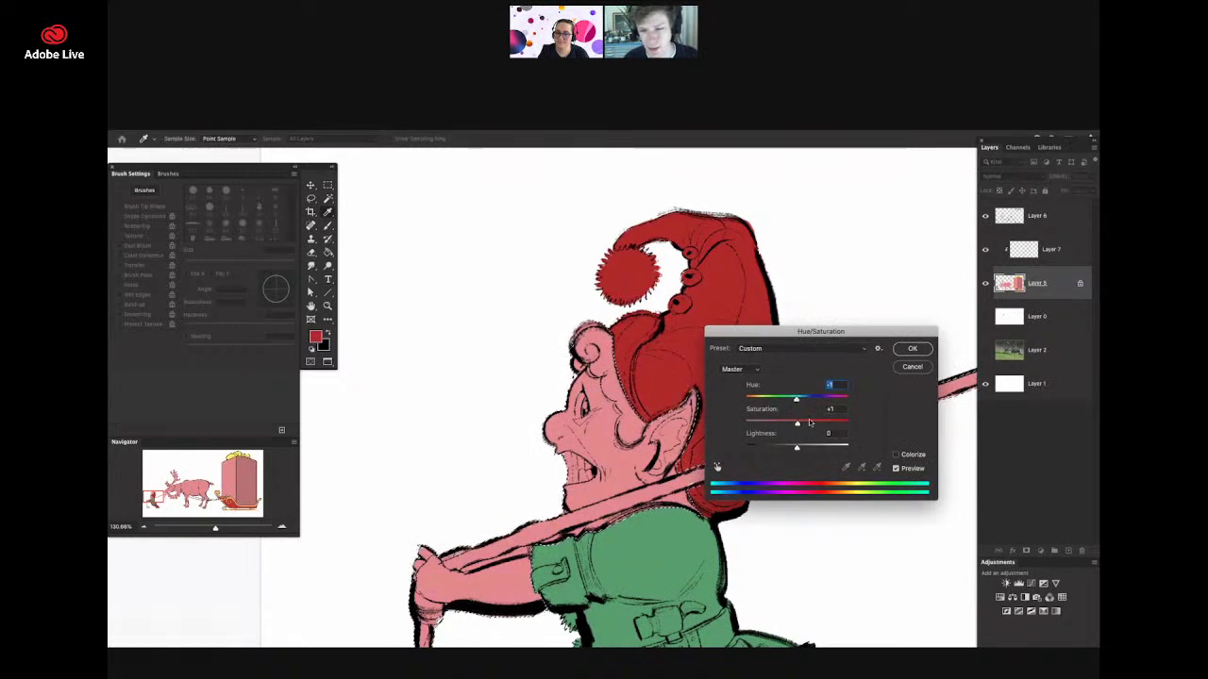
click(808, 423)
drag(798, 449, 817, 447)
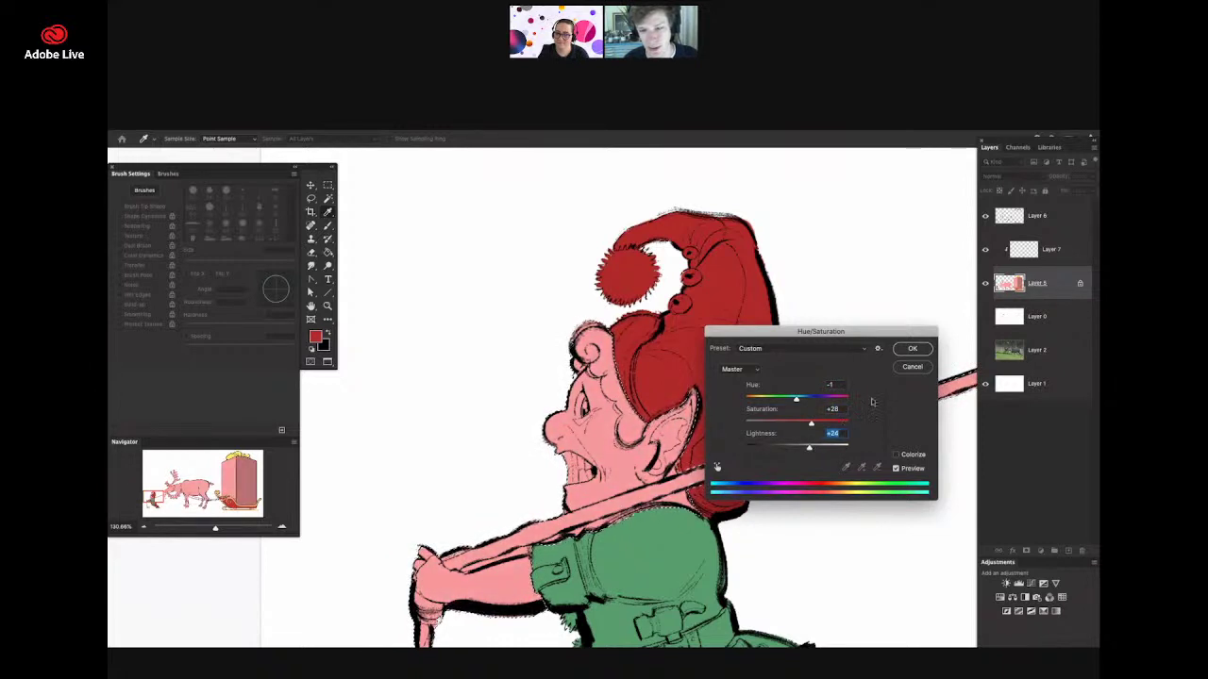
click(906, 350)
key(m)
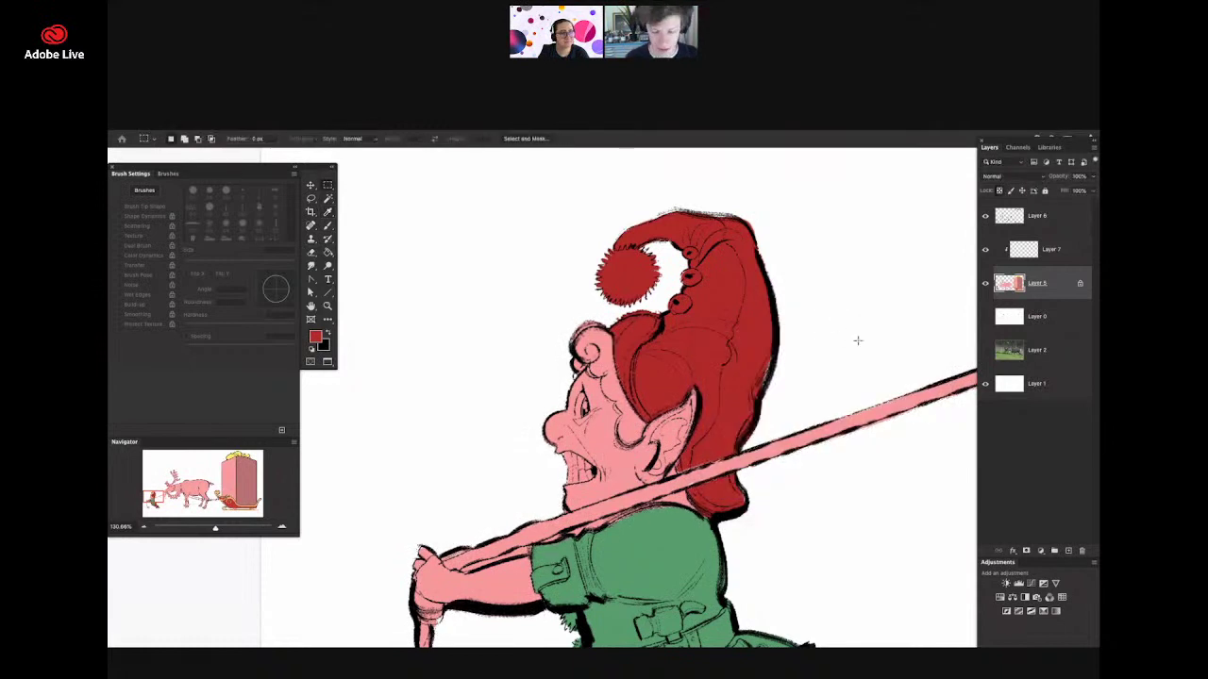
- Set the foreground colour to a light yellow for the elf's hair
key(b)
key(i)
click(315, 336)
click(652, 602)
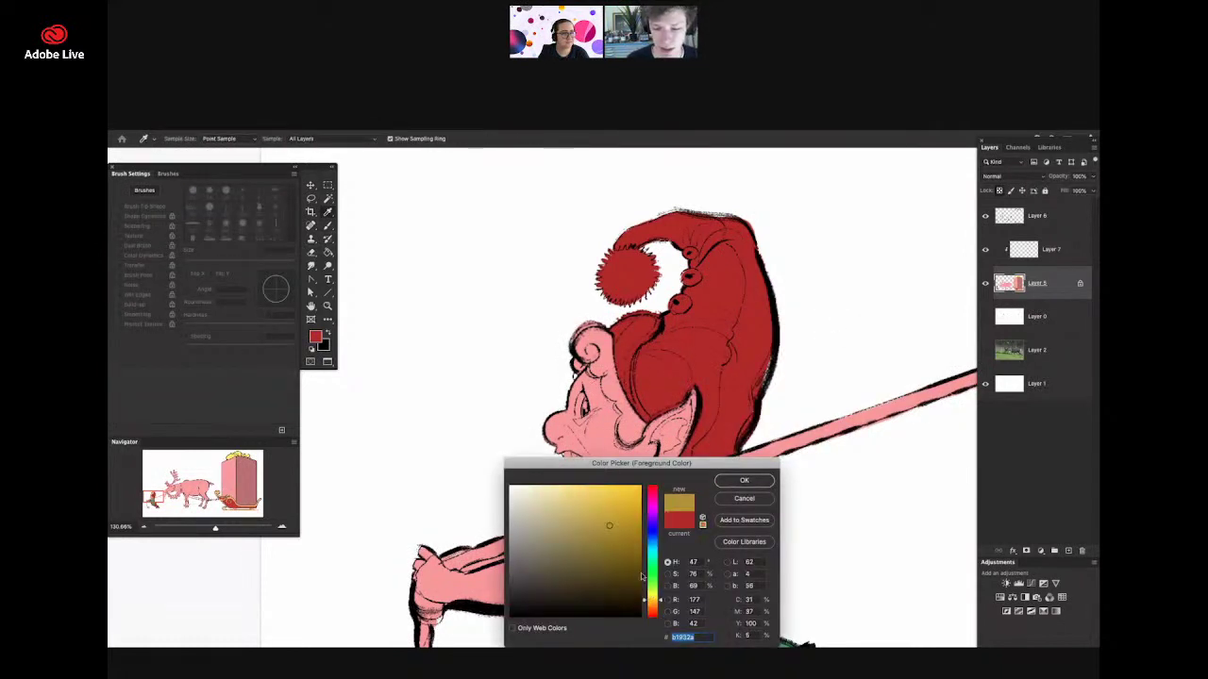
click(566, 489)
click(732, 481)
- Paint the elf's curl, sideburn and the hair at the nape light yellow, using a 38 px brush
mouse_move(592, 333)
mouse_down()
mouse_move(575, 346)
mouse_move(592, 363)
mouse_move(577, 364)
mouse_move(602, 380)
mouse_move(632, 430)
mouse_up()
alt+click(651, 390)
drag(643, 389, 626, 417)
alt+click(620, 400)
right_click(619, 401)
drag(701, 244, 687, 243)
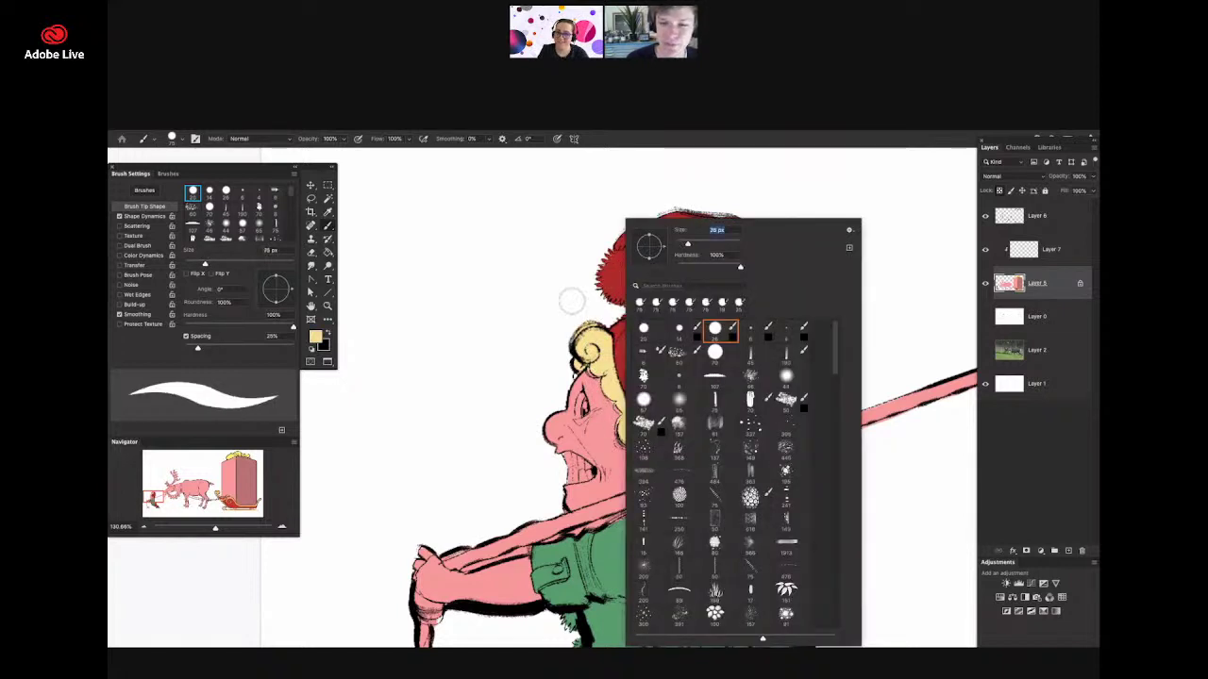
click(573, 301)
mouse_move(693, 448)
mouse_down()
mouse_move(736, 451)
mouse_move(758, 488)
mouse_move(701, 453)
mouse_move(734, 428)
mouse_move(703, 436)
mouse_move(604, 389)
mouse_move(638, 374)
mouse_move(618, 377)
mouse_up()
click(665, 475)
- Sample white from the canvas and paint the elf's teeth and eye white
alt+click(587, 347)
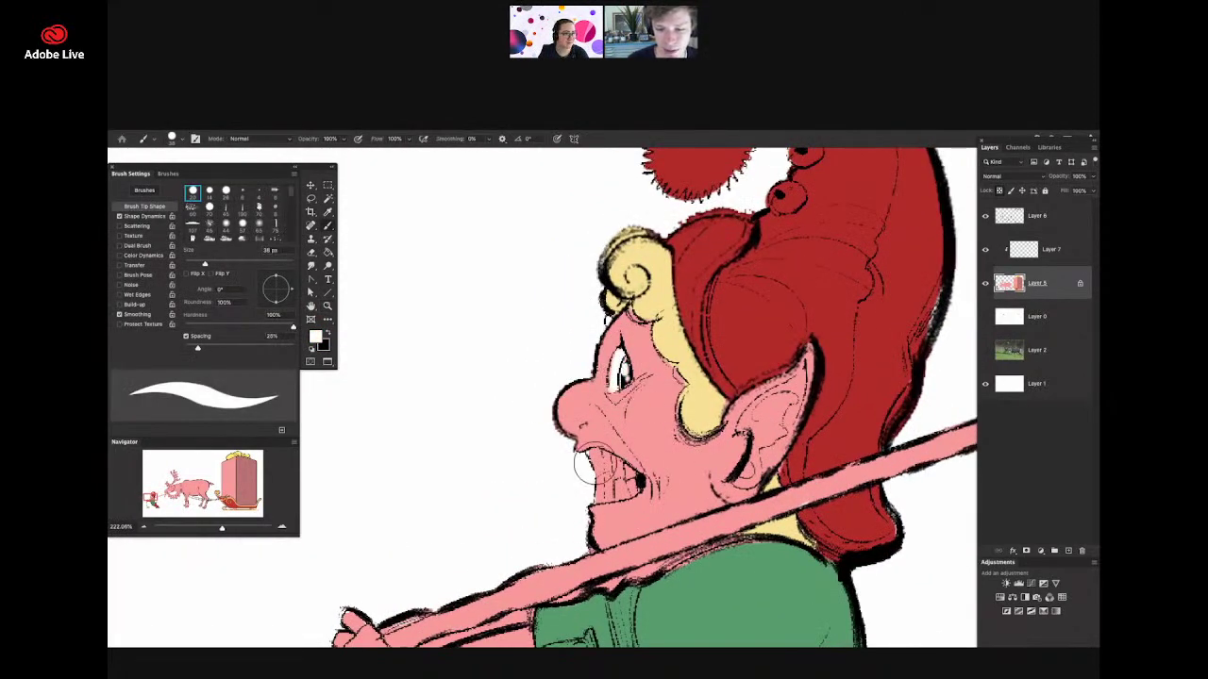
drag(596, 462, 609, 492)
drag(638, 430, 670, 494)
- Set the foreground colour to tan (H 44, S 48, B 83), paint the rope from its loose end past the hat, and touch up the clothing edges
key(n)
click(656, 602)
click(567, 508)
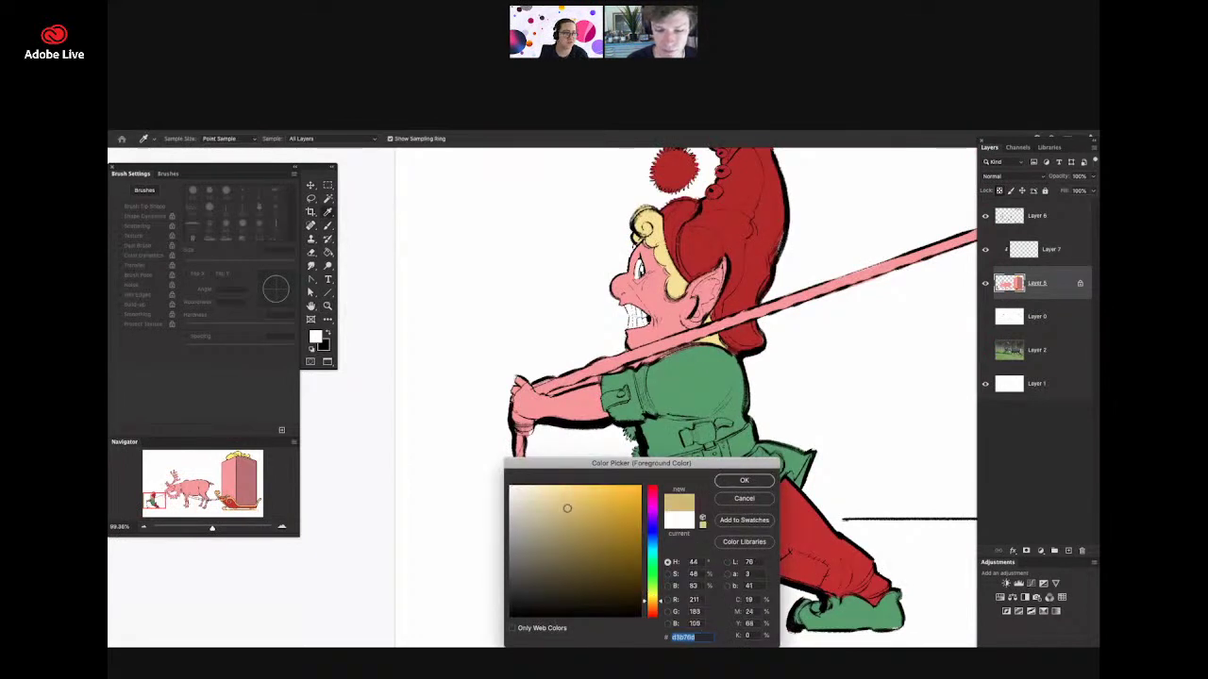
key(Return)
key(b)
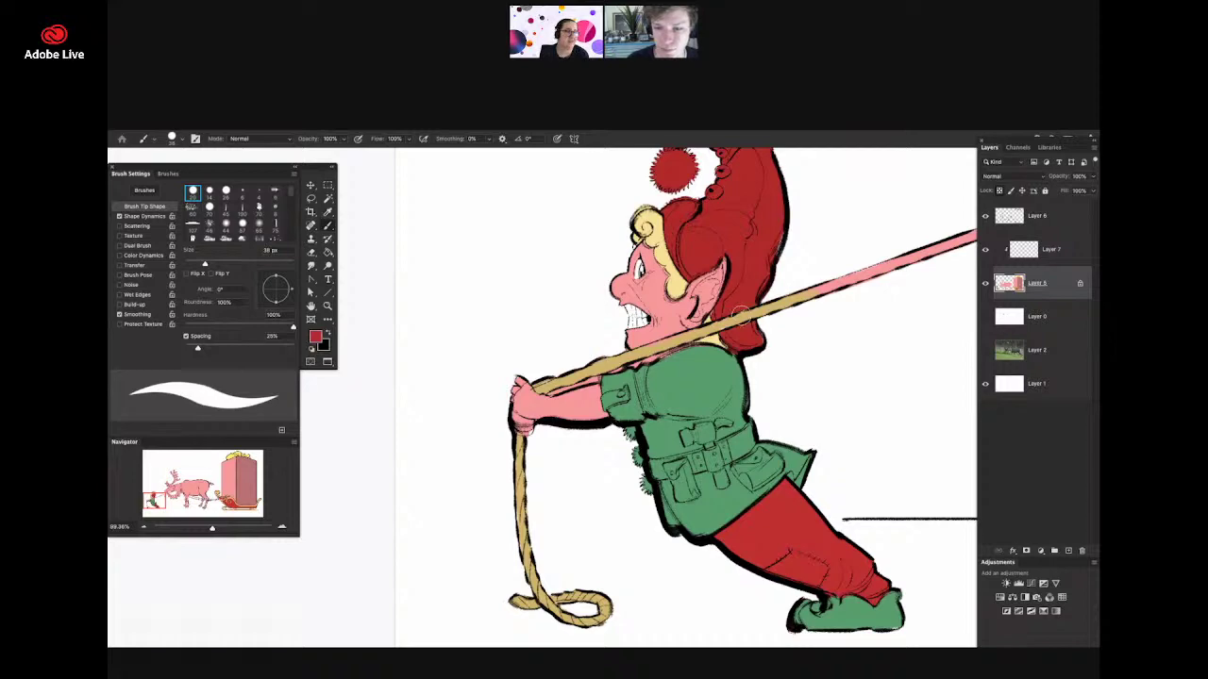
key(super+space)
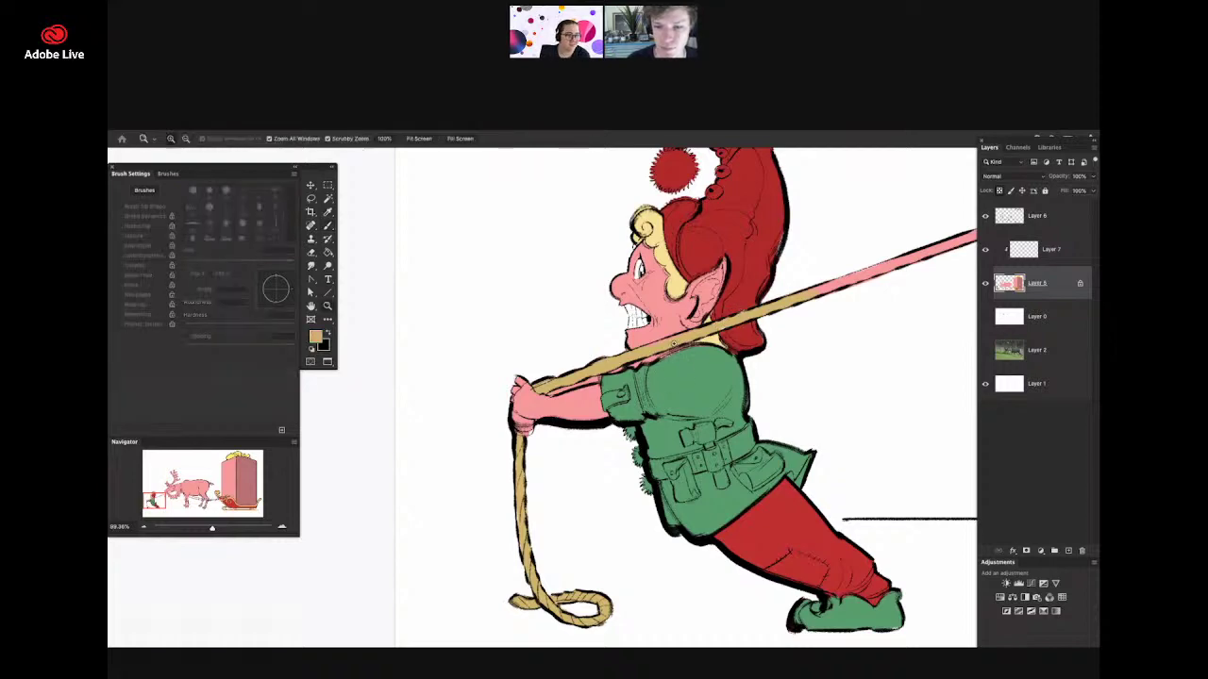
mouse_move(679, 354)
mouse_down()
mouse_move(647, 351)
mouse_move(715, 349)
mouse_up()
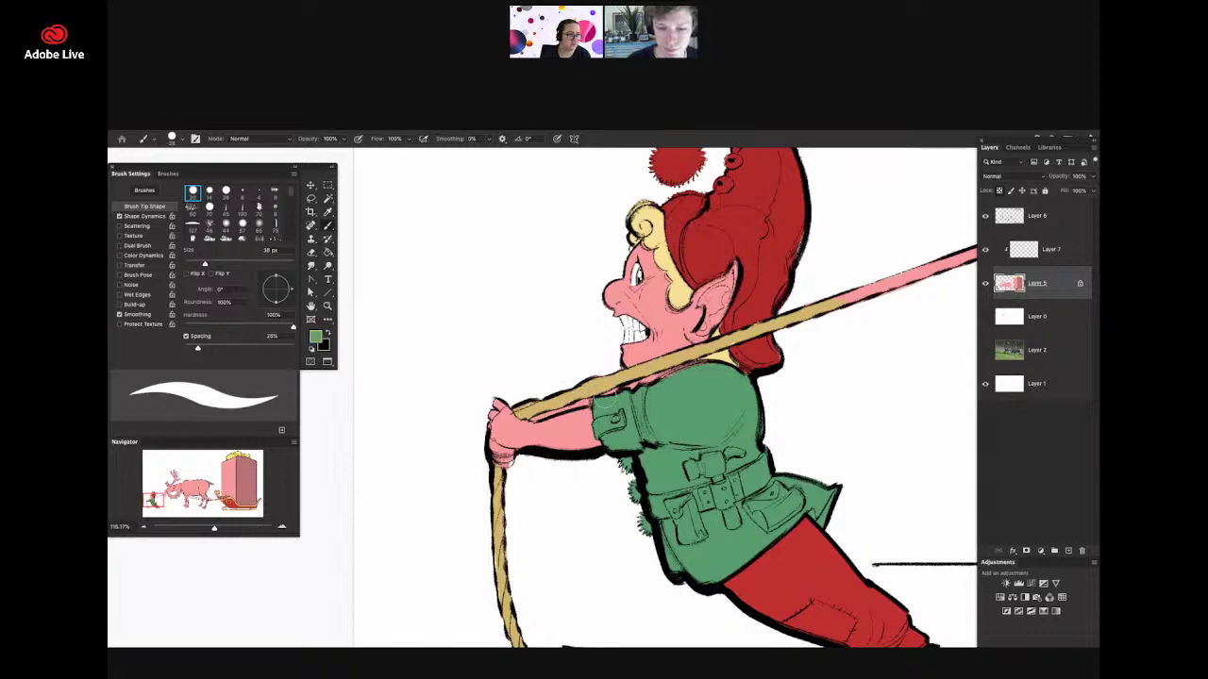
drag(610, 396, 706, 367)
- Sample the rope's tan and paint the remaining rope from the elf's hat to the ring under the reindeer's head
key(super+space)
drag(613, 396, 561, 394)
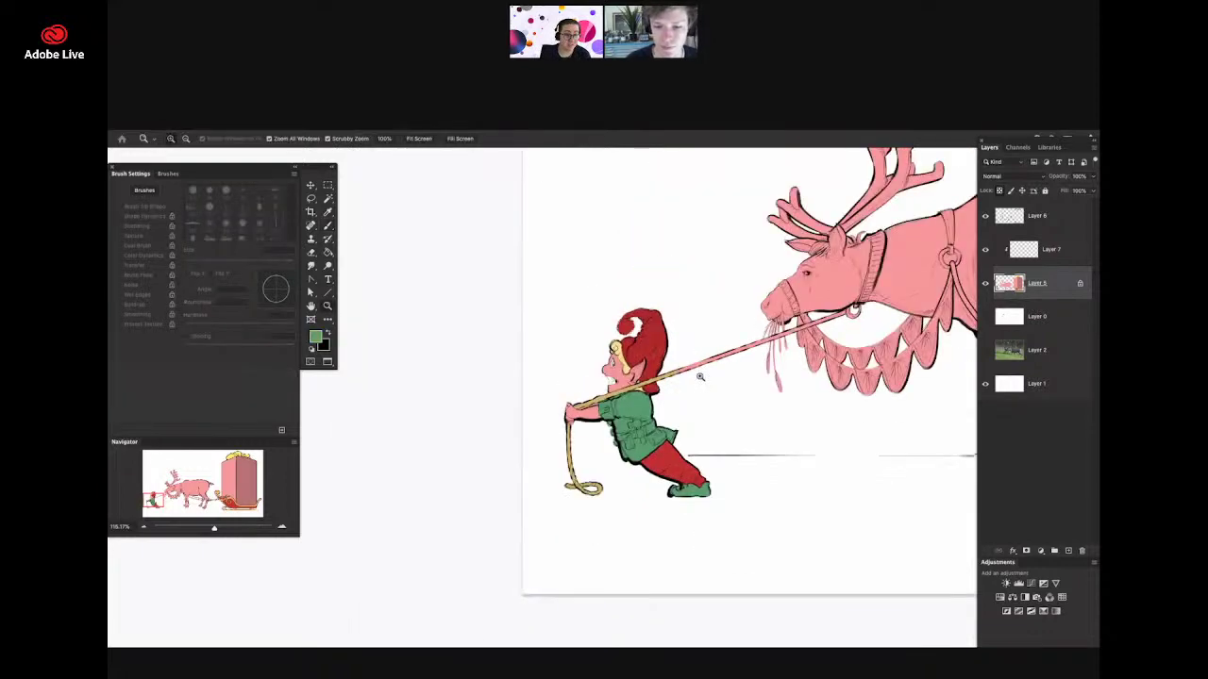
drag(701, 373, 744, 373)
alt+click(651, 389)
mouse_move(651, 414)
mouse_down()
mouse_move(683, 414)
mouse_move(838, 333)
mouse_move(817, 354)
mouse_move(761, 354)
mouse_up()
key(super+space)
mouse_move(861, 349)
mouse_down()
mouse_move(887, 349)
mouse_move(830, 349)
mouse_move(910, 339)
mouse_up()
drag(866, 341, 769, 370)
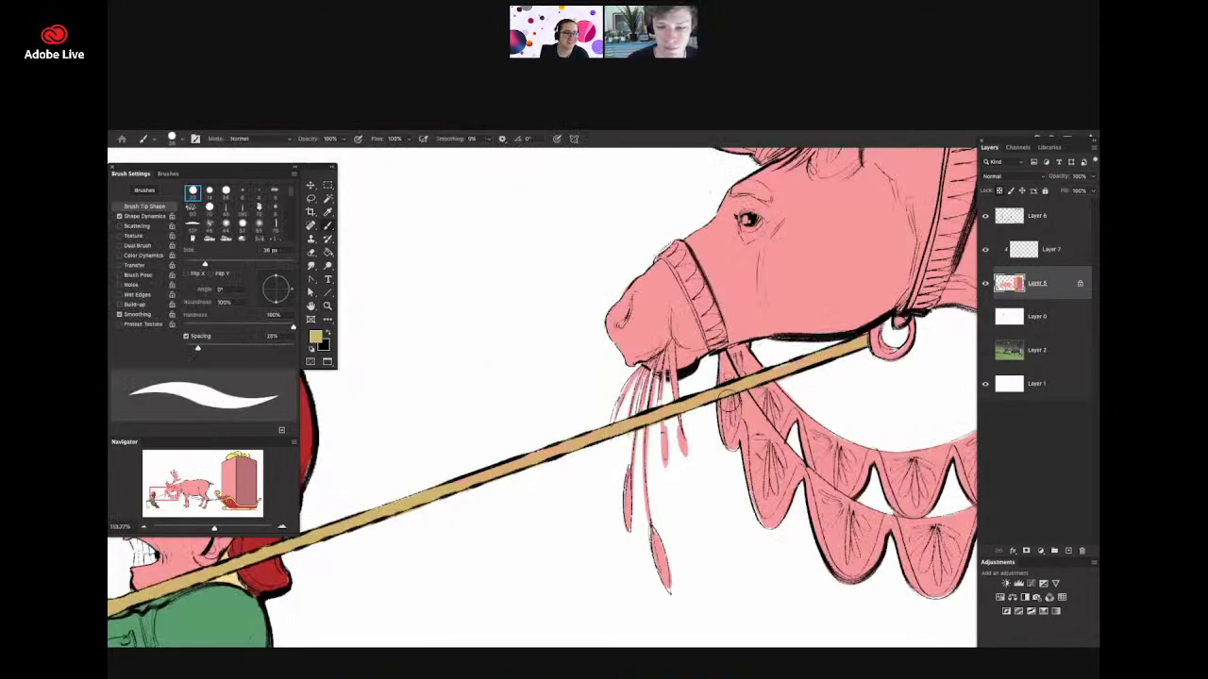
- Sample the pink base colour and touch up the straws hanging from the reindeer's mouth beside the rope
key(super+space)
drag(661, 427, 701, 426)
alt+click(665, 430)
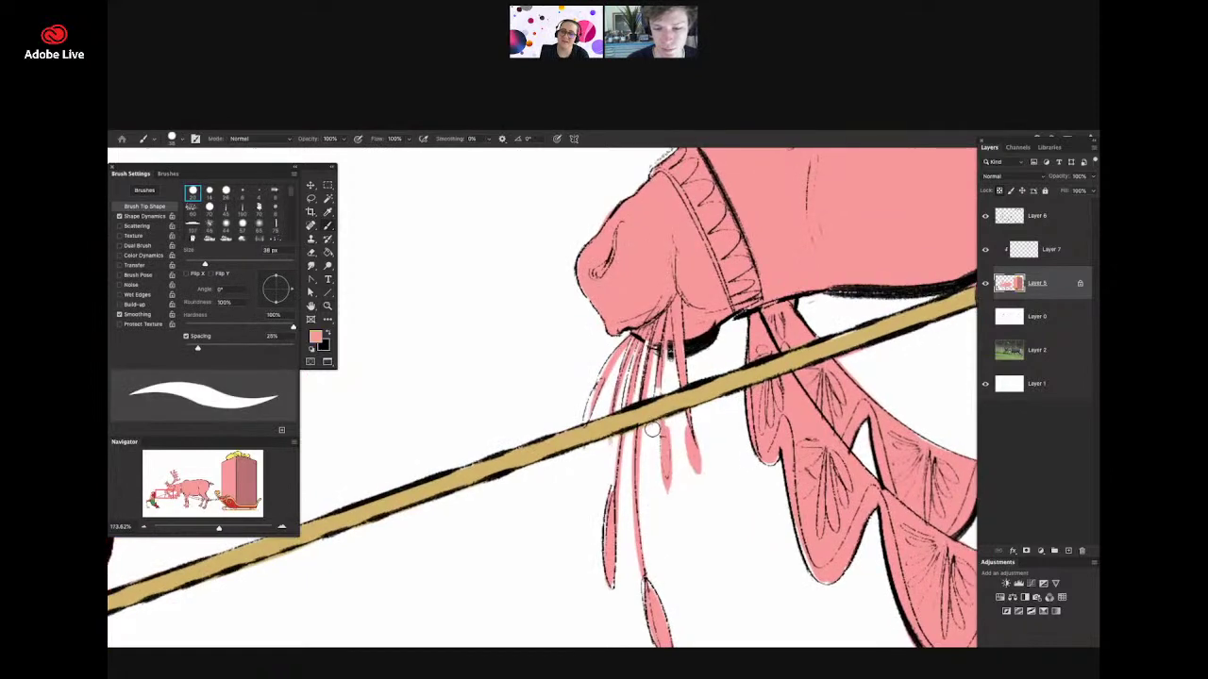
key(e)
key(z)
scroll(491, 529, down, 4)
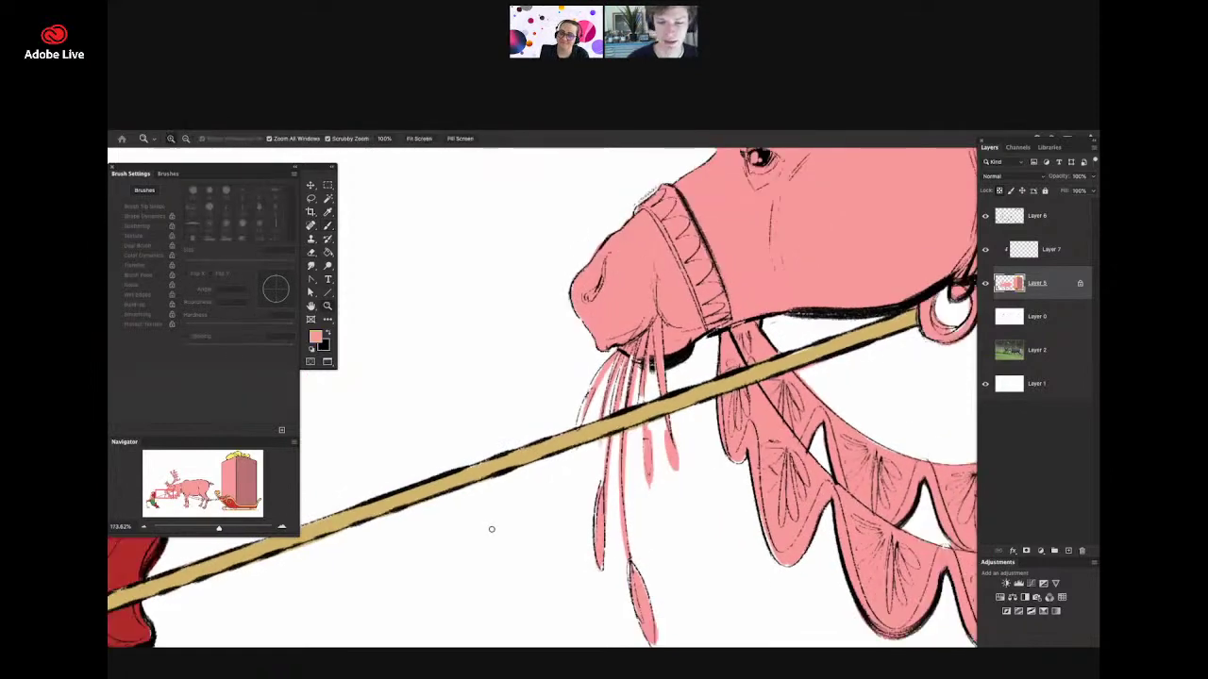
scroll(490, 530, down, 1)
key(b)
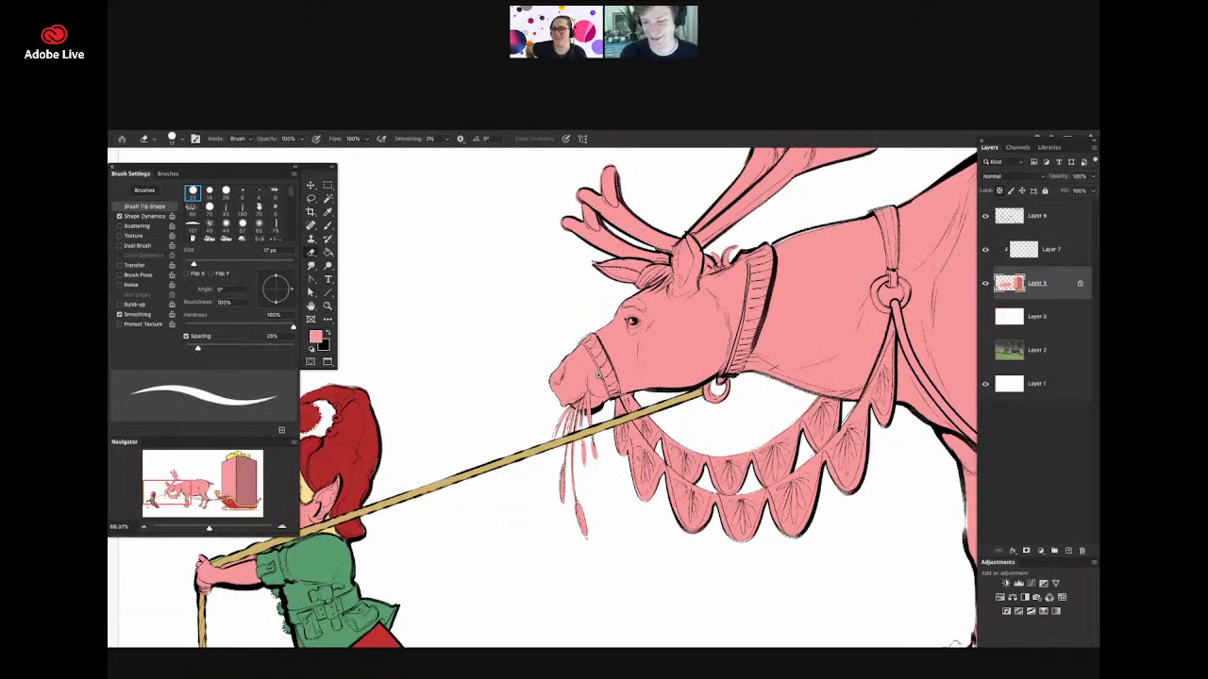
- Lasso the garland pennant that hangs from the harness ring on the reindeer's shoulder
key(super+space)
mouse_move(600, 381)
mouse_down()
mouse_move(529, 382)
mouse_move(743, 377)
mouse_up()
key(super+space)
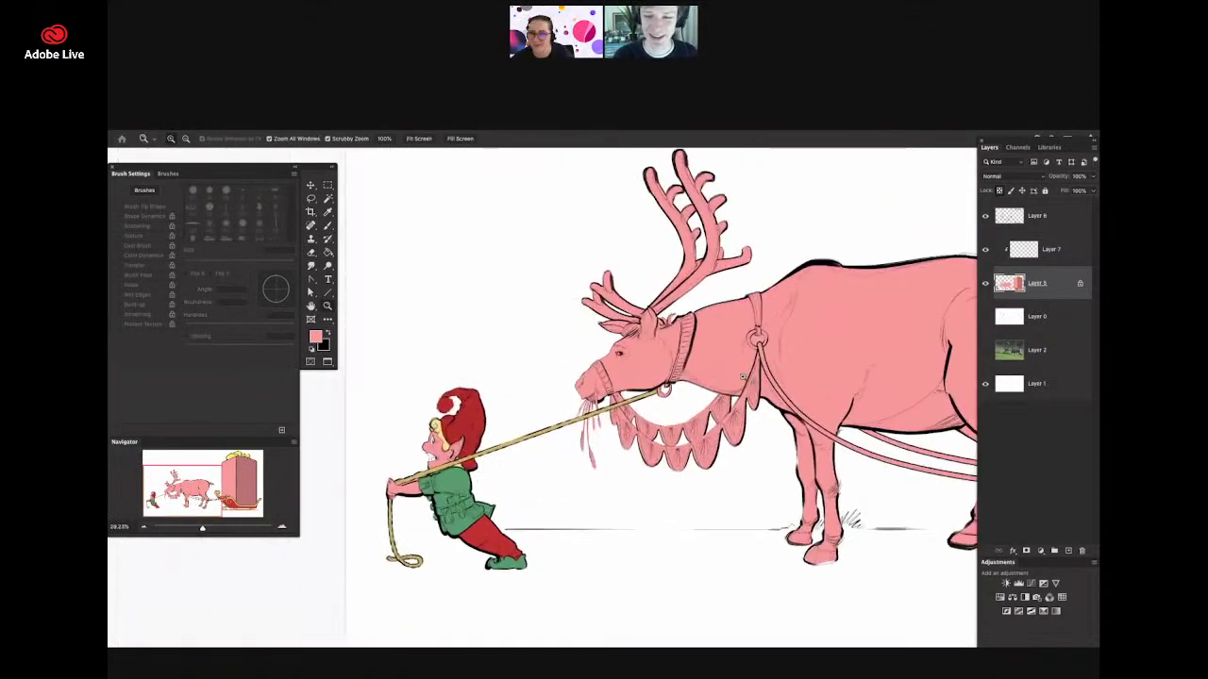
scroll(743, 376, up, 3)
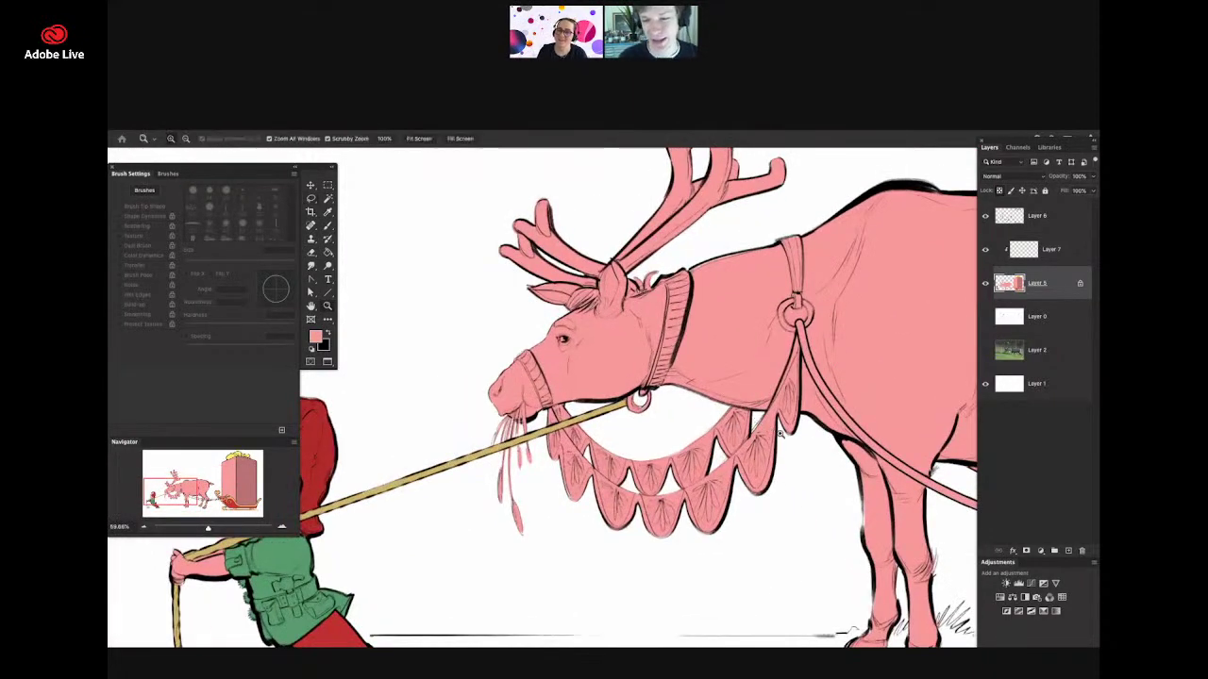
scroll(780, 433, up, 2)
scroll(827, 334, up, 1)
key(l)
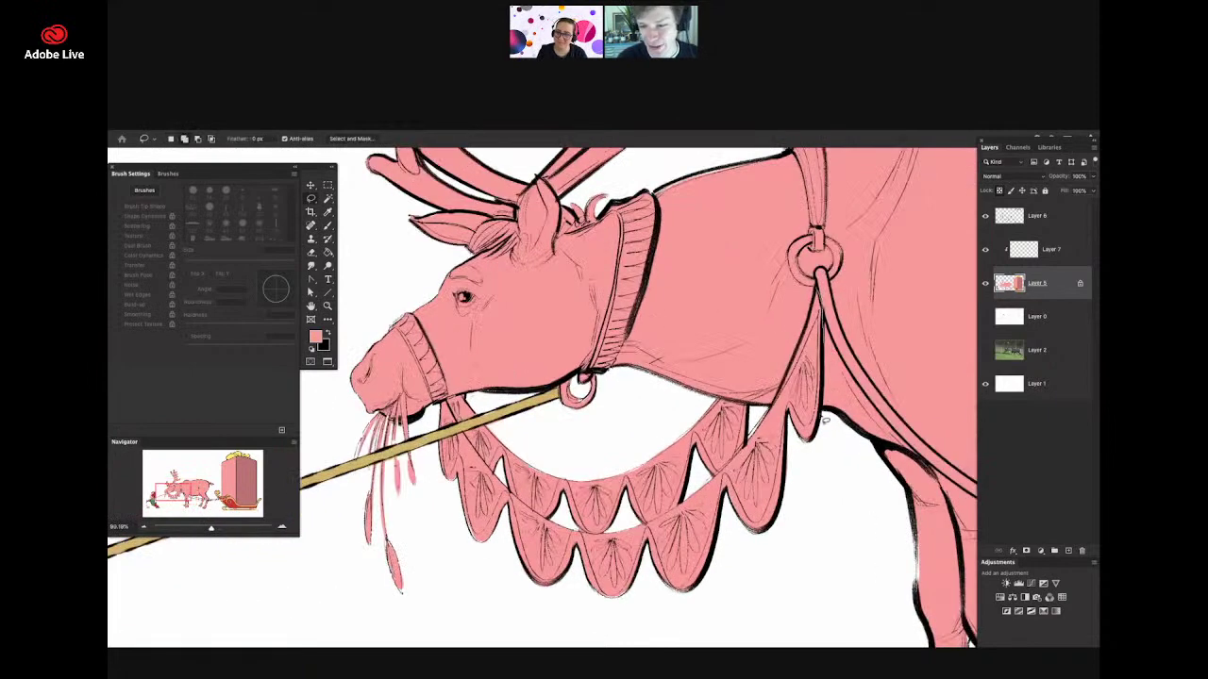
key(z)
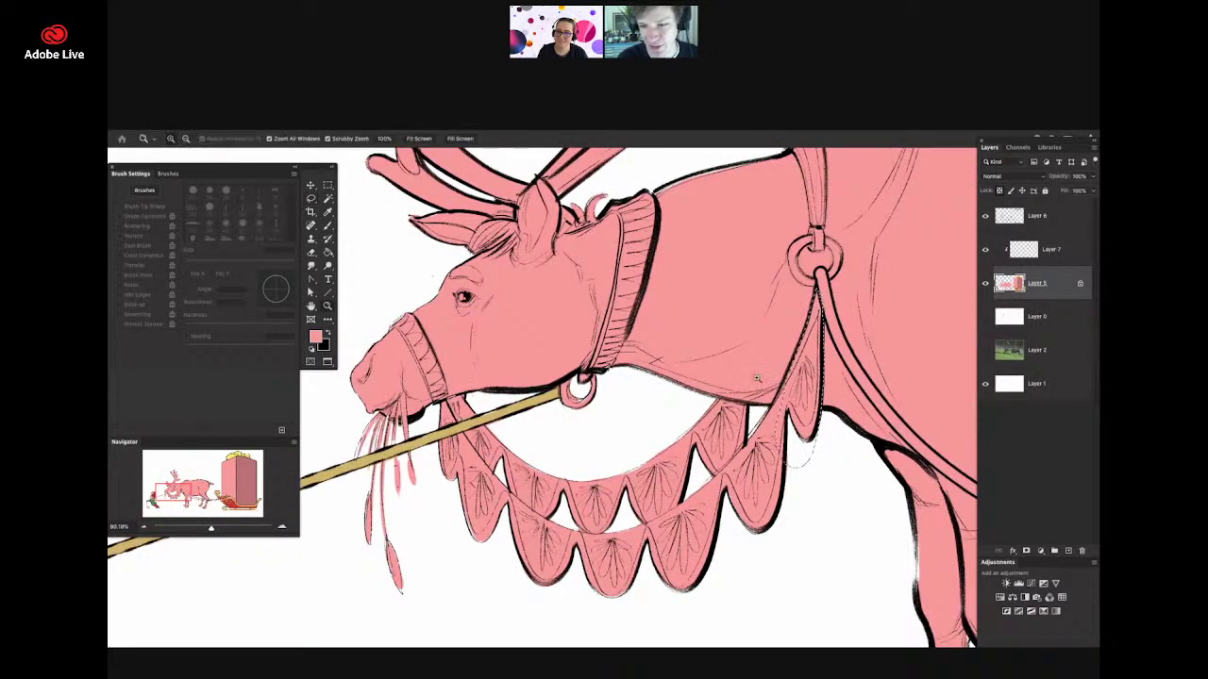
- Extend the lasso selection over both rows of the garland beneath the reindeer's neck
scroll(746, 400, up, 3)
key(l)
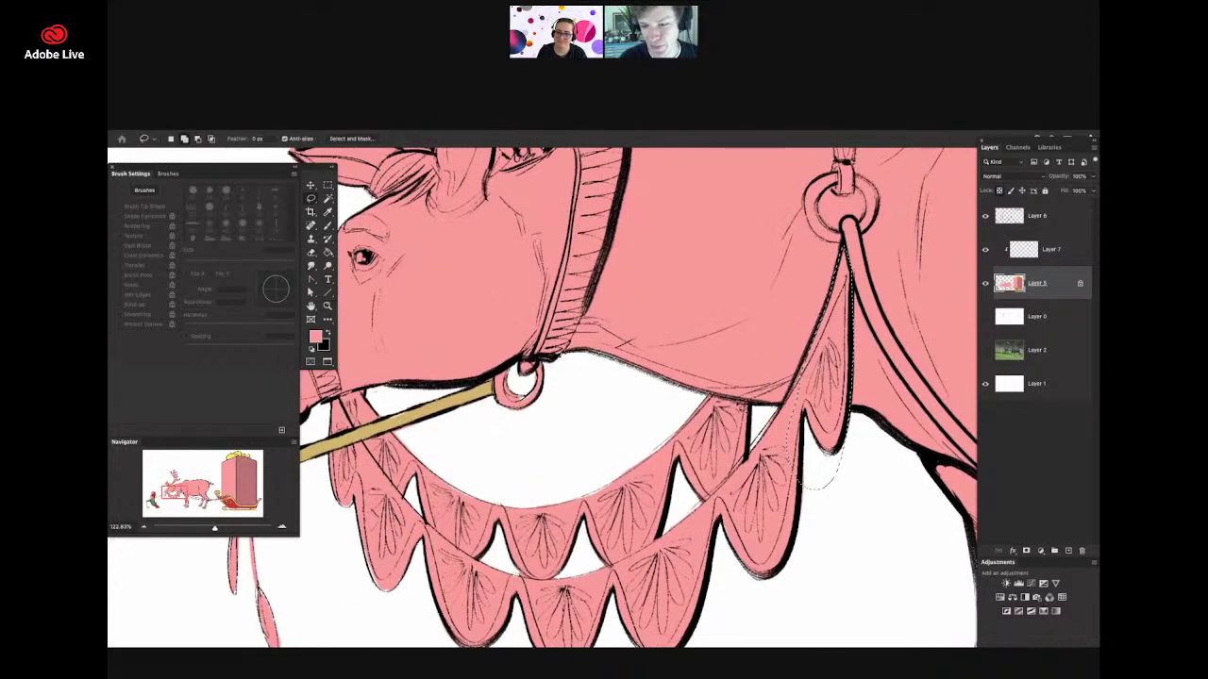
key(z)
scroll(872, 453, down, 2)
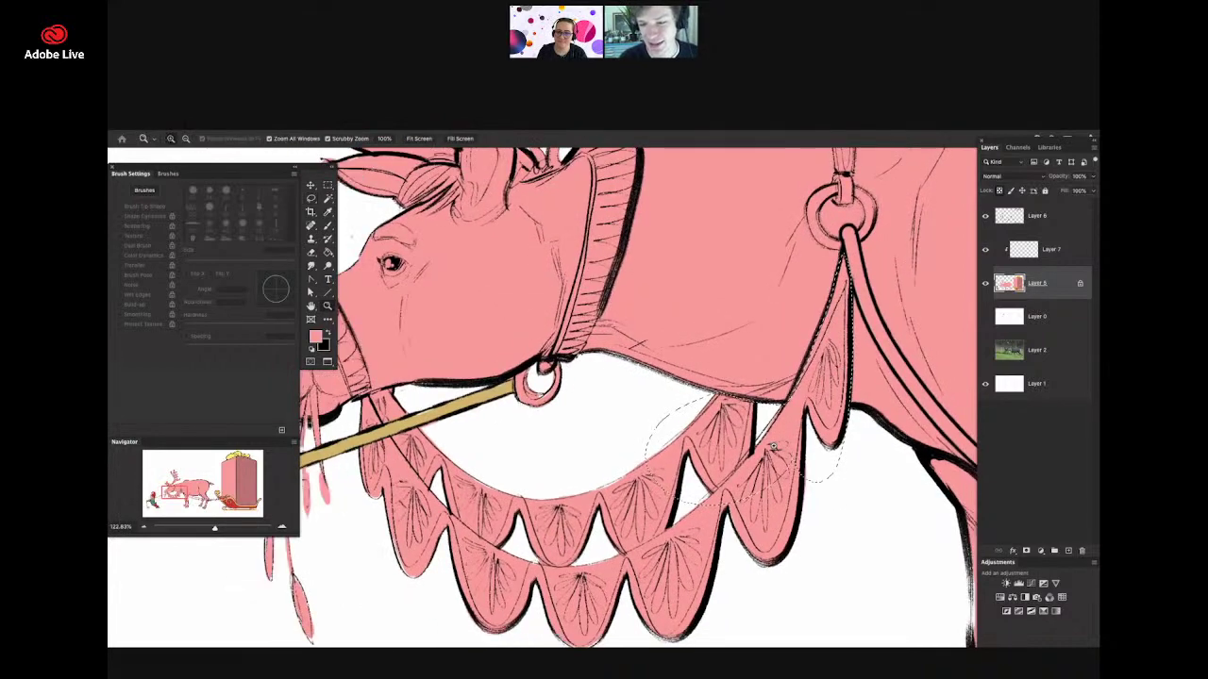
scroll(872, 453, down, 2)
- Add the garland's front end under the muzzle to the selection, following the jaw line and leaving out the rope
scroll(759, 388, up, 4)
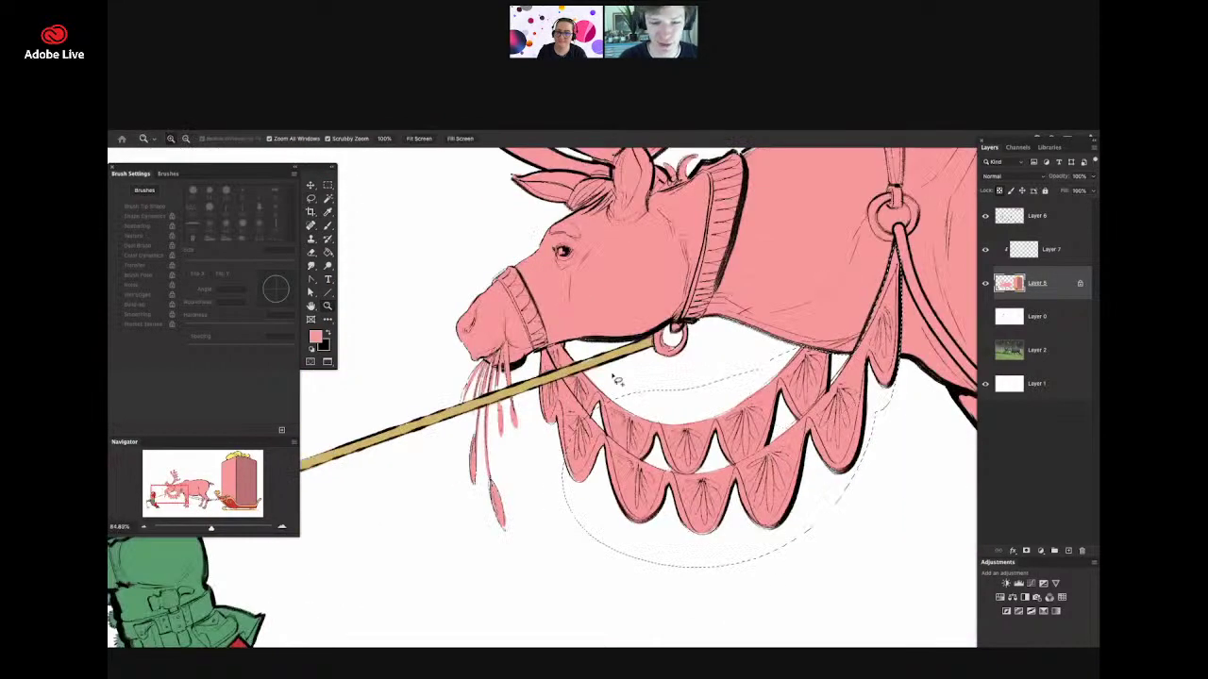
scroll(759, 388, up, 1)
key(l)
drag(604, 342, 478, 415)
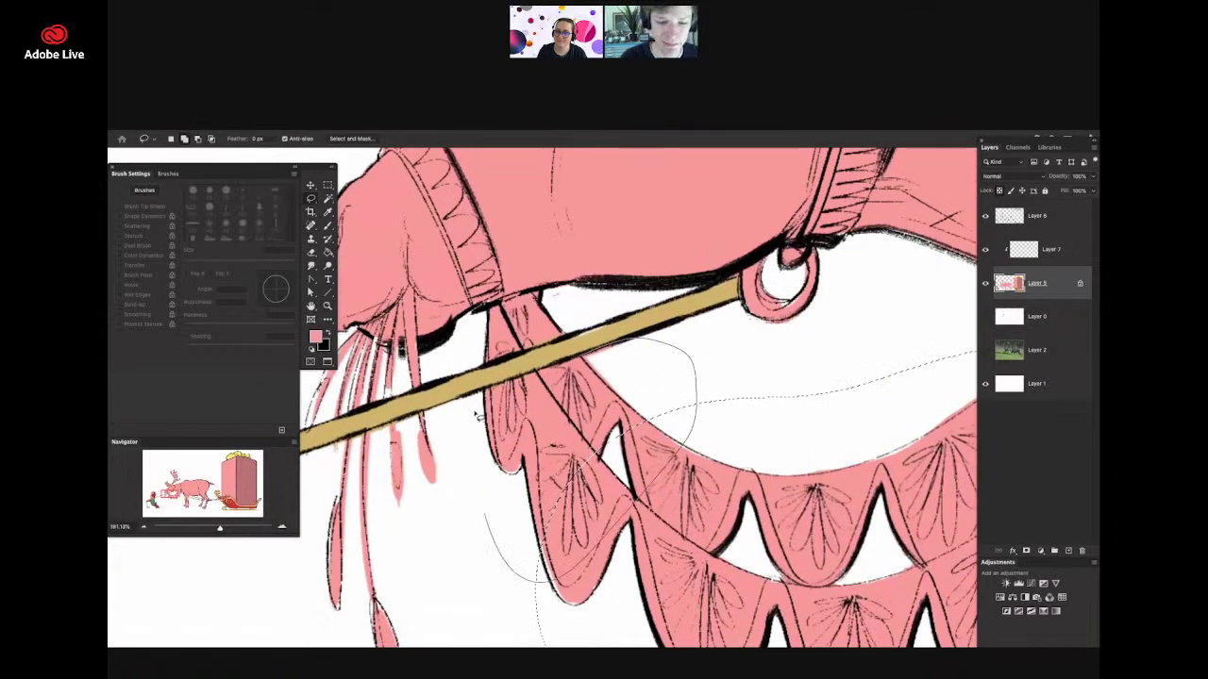
key(z)
mouse_move(591, 360)
mouse_down()
mouse_move(589, 328)
mouse_move(555, 343)
mouse_move(566, 328)
mouse_move(646, 352)
mouse_up()
scroll(611, 318, up, 1)
key(l)
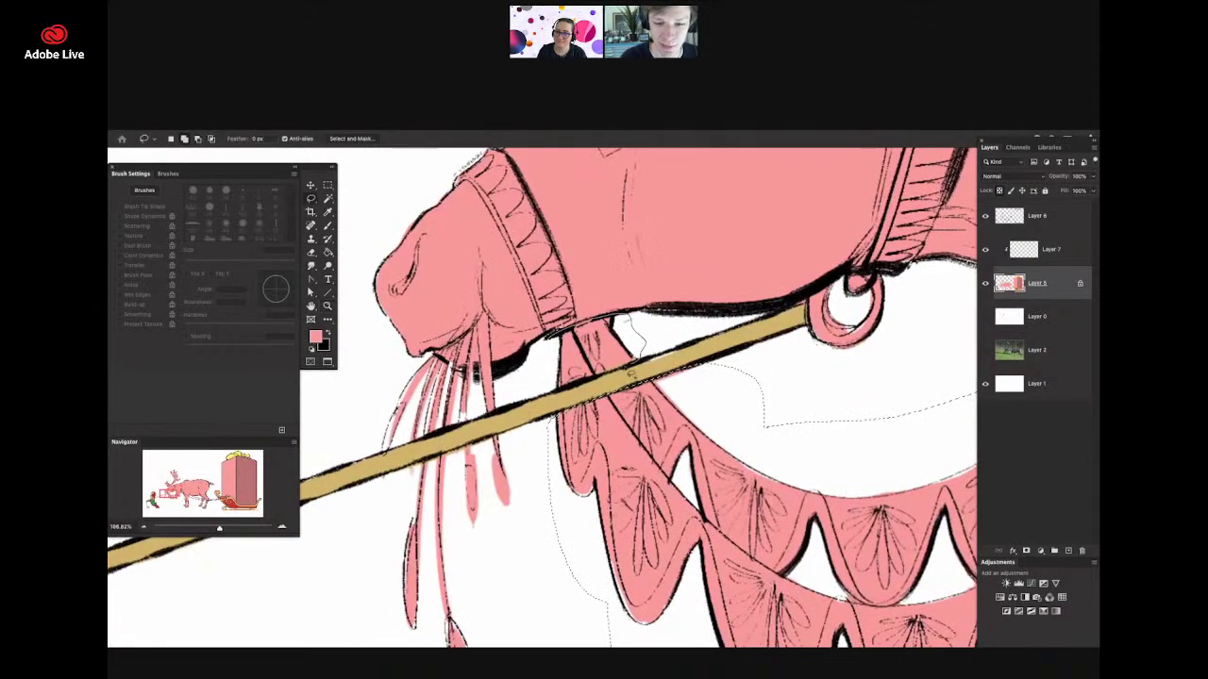
key(z)
scroll(799, 350, down, 3)
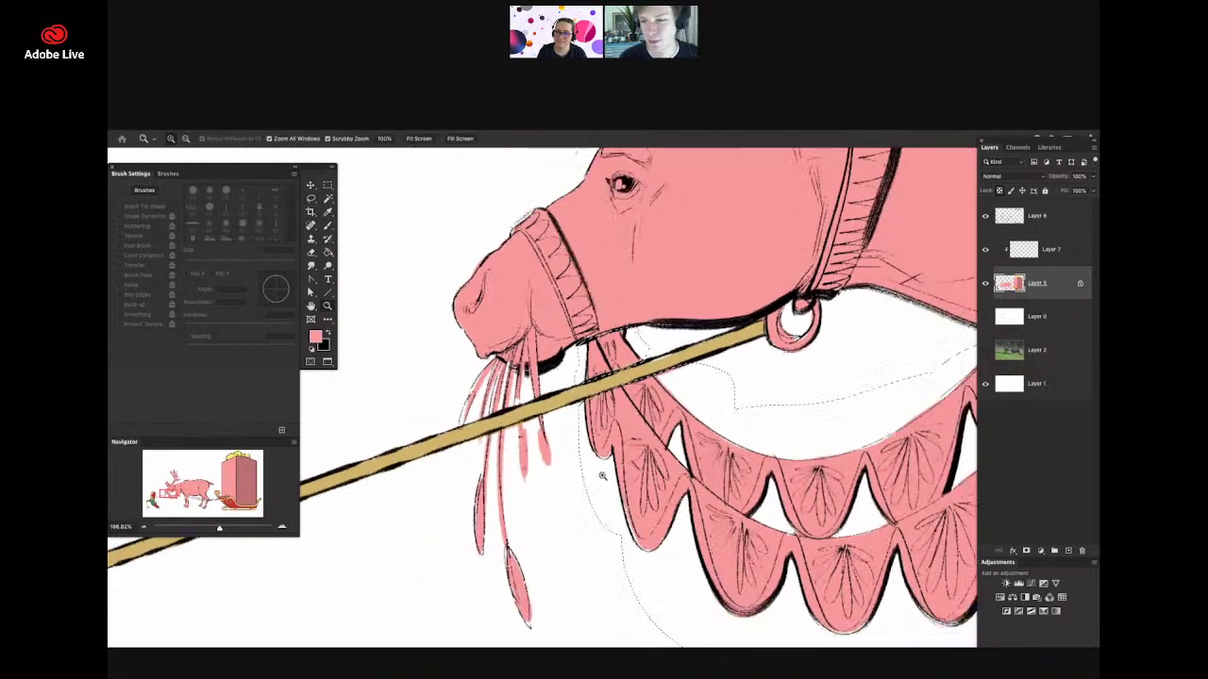
scroll(602, 475, down, 5)
scroll(707, 404, up, 3)
key(l)
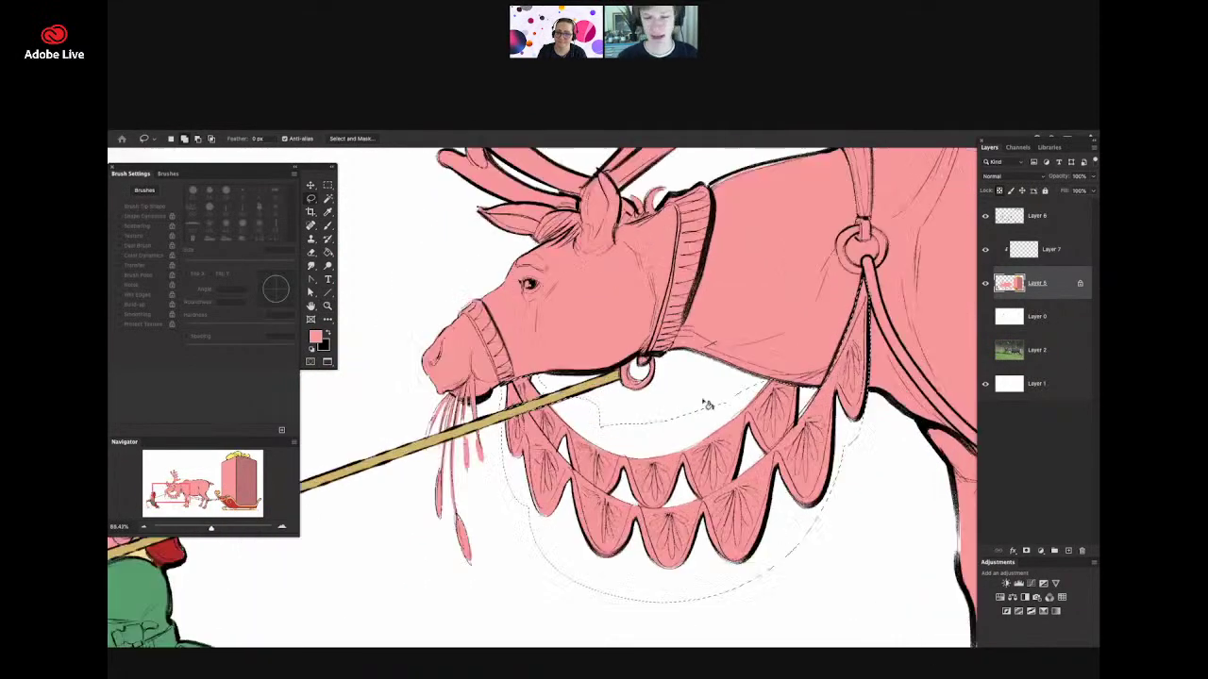
- Set the foreground colour to muted green #719554, fill the selected garland with it, and clear the selection
key(n)
click(560, 398)
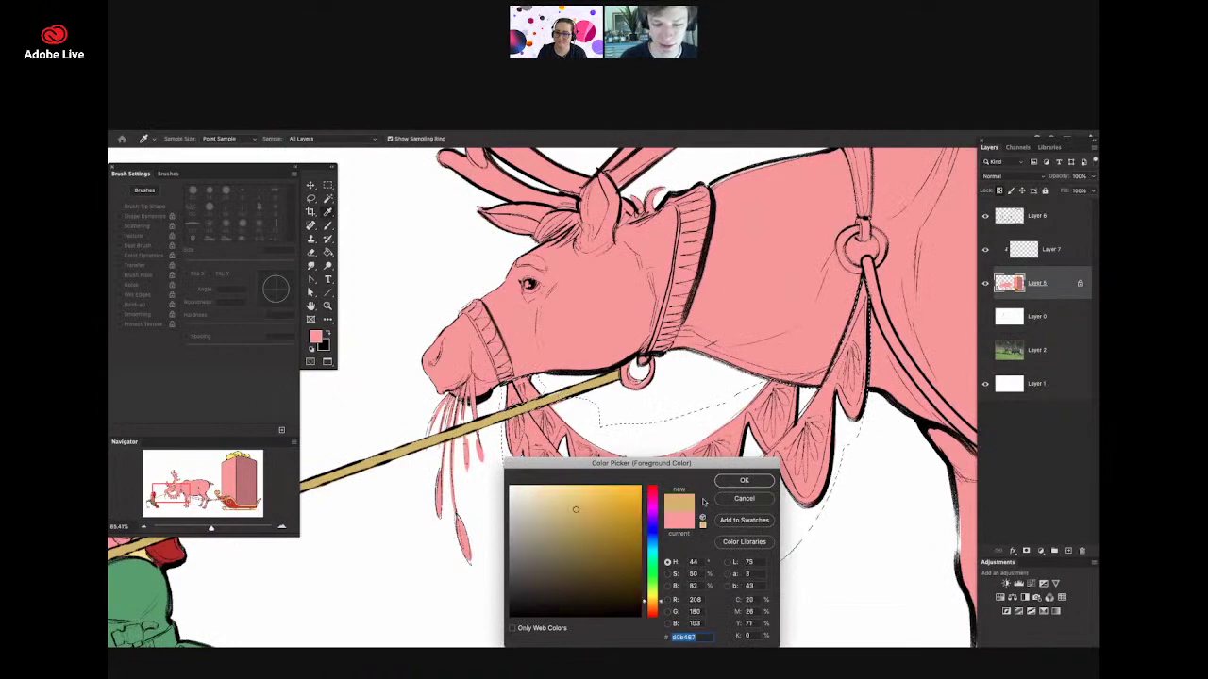
drag(647, 602, 648, 583)
click(571, 534)
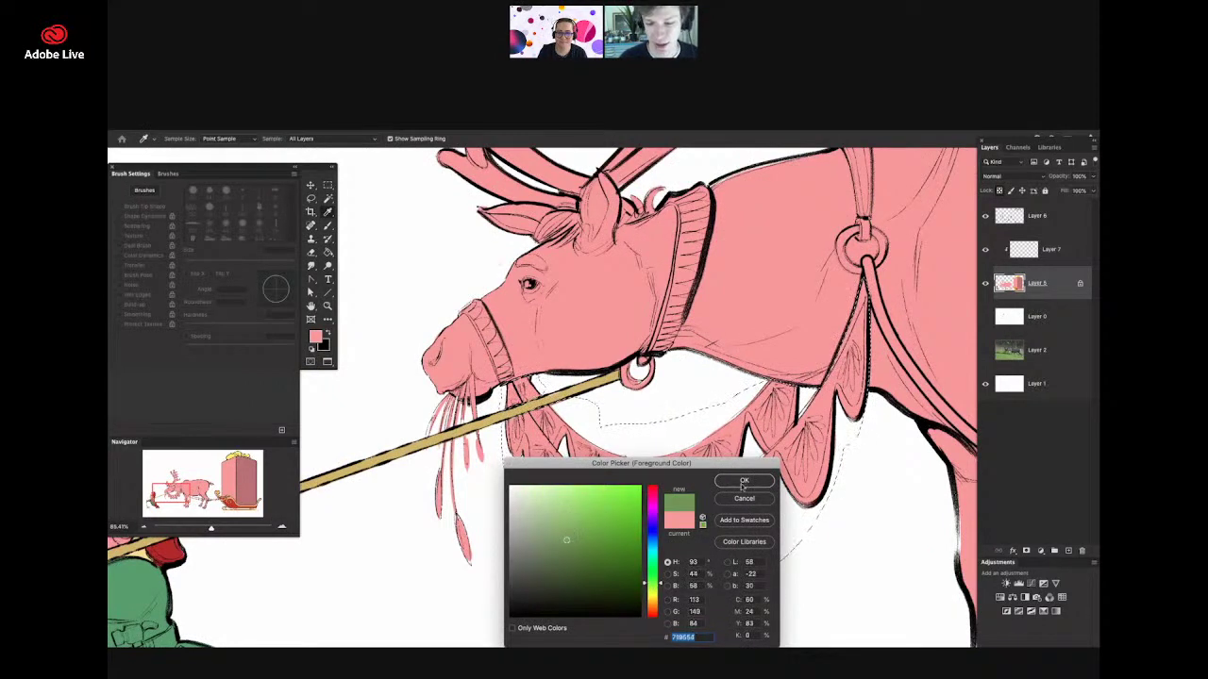
click(744, 480)
key(alt+BackSpace)
drag(823, 453, 637, 424)
key(ctrl+d)
- Set the foreground colour to a muted brown with hue 24 and brightness 61, and paint the collar behind the reindeer's head
drag(658, 366, 713, 351)
alt+click(709, 353)
key(n)
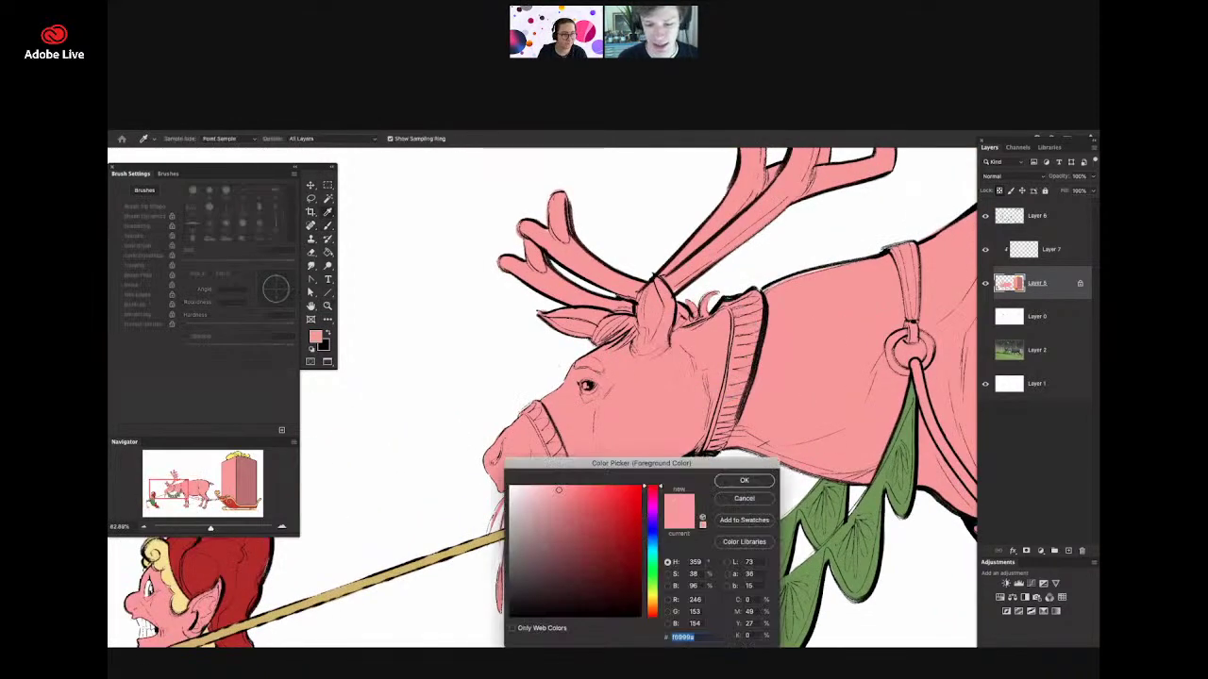
click(654, 609)
click(573, 531)
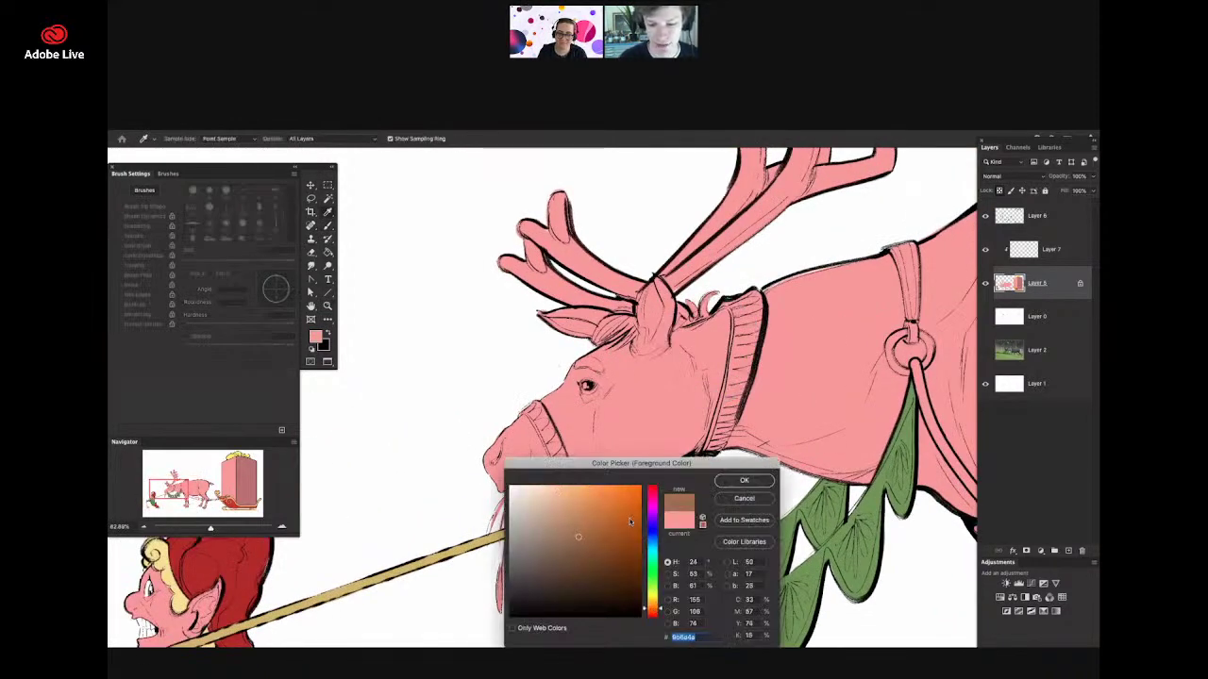
click(740, 483)
drag(705, 295, 734, 295)
key(b)
mouse_move(741, 297)
mouse_down()
mouse_move(760, 325)
mouse_move(742, 342)
mouse_move(732, 420)
mouse_move(769, 312)
mouse_move(715, 468)
mouse_up()
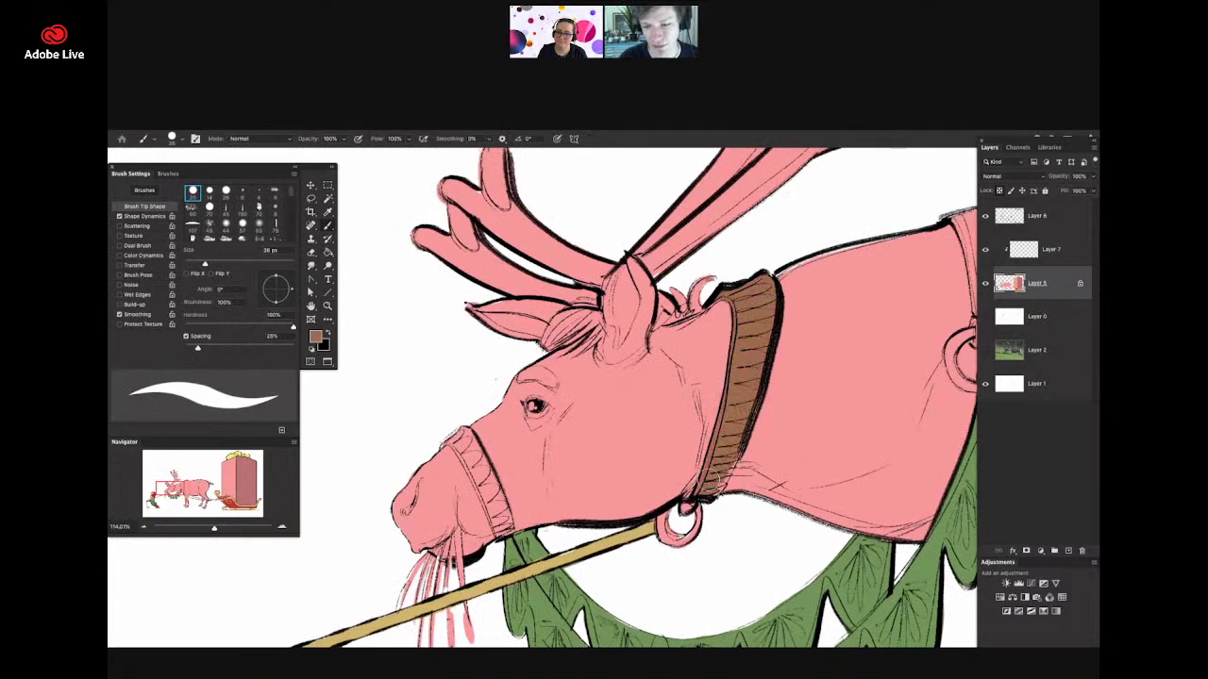
key(z)
alt+click(731, 463)
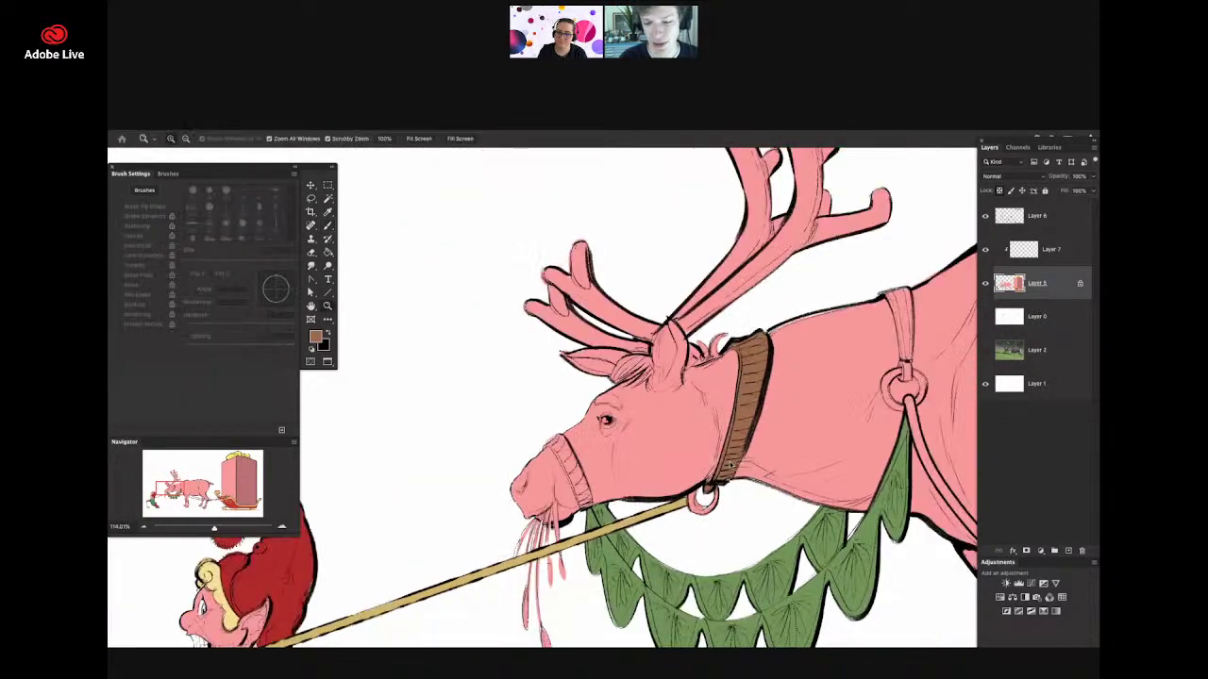
- Set the foreground colour to a muted grey and paint the metal ring beneath the reindeer's collar
mouse_move(731, 464)
mouse_down()
mouse_move(700, 445)
mouse_move(745, 451)
mouse_up()
key(b)
key(n)
drag(537, 520, 527, 538)
click(742, 481)
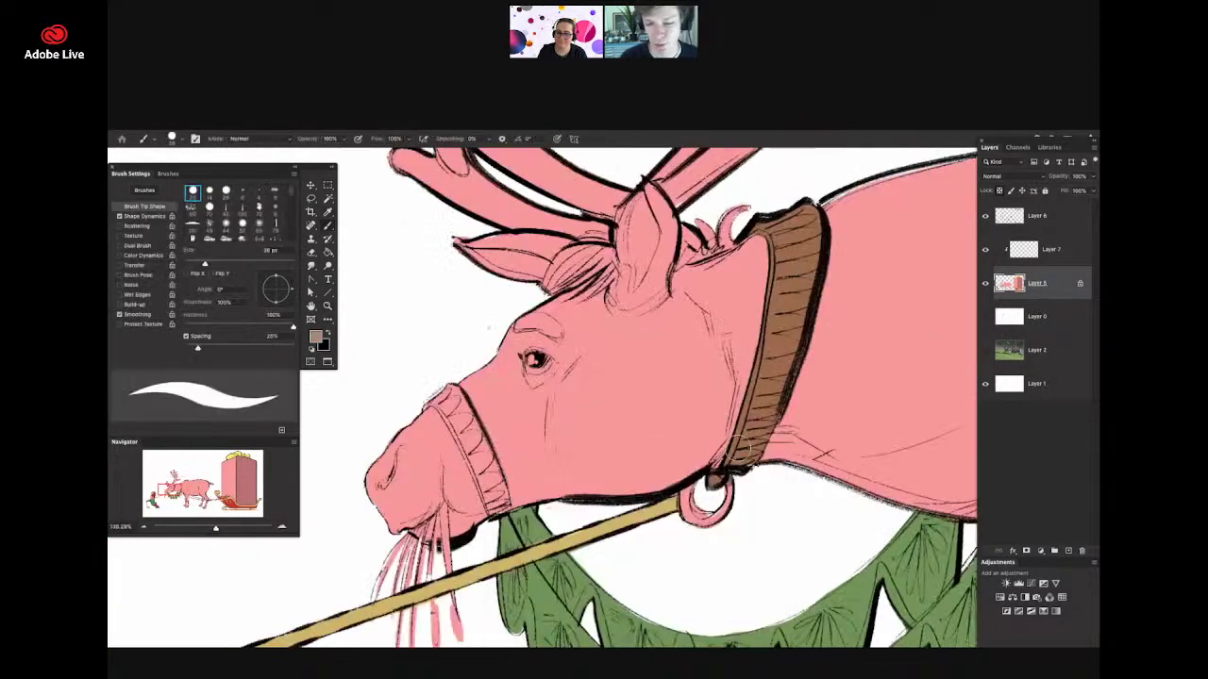
mouse_move(694, 490)
mouse_down()
mouse_move(703, 519)
mouse_move(736, 486)
mouse_up()
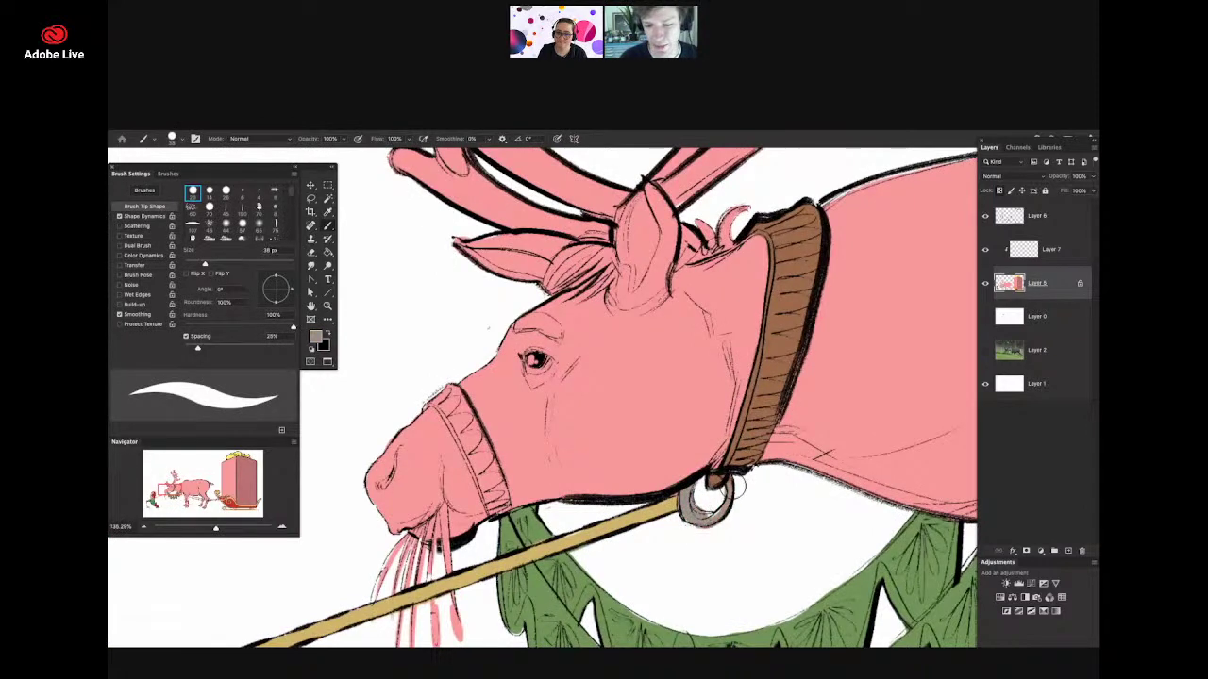
- Sample the collar's brown and paint the harness strap over the reindeer's shoulder with it
key(z)
drag(759, 437, 887, 382)
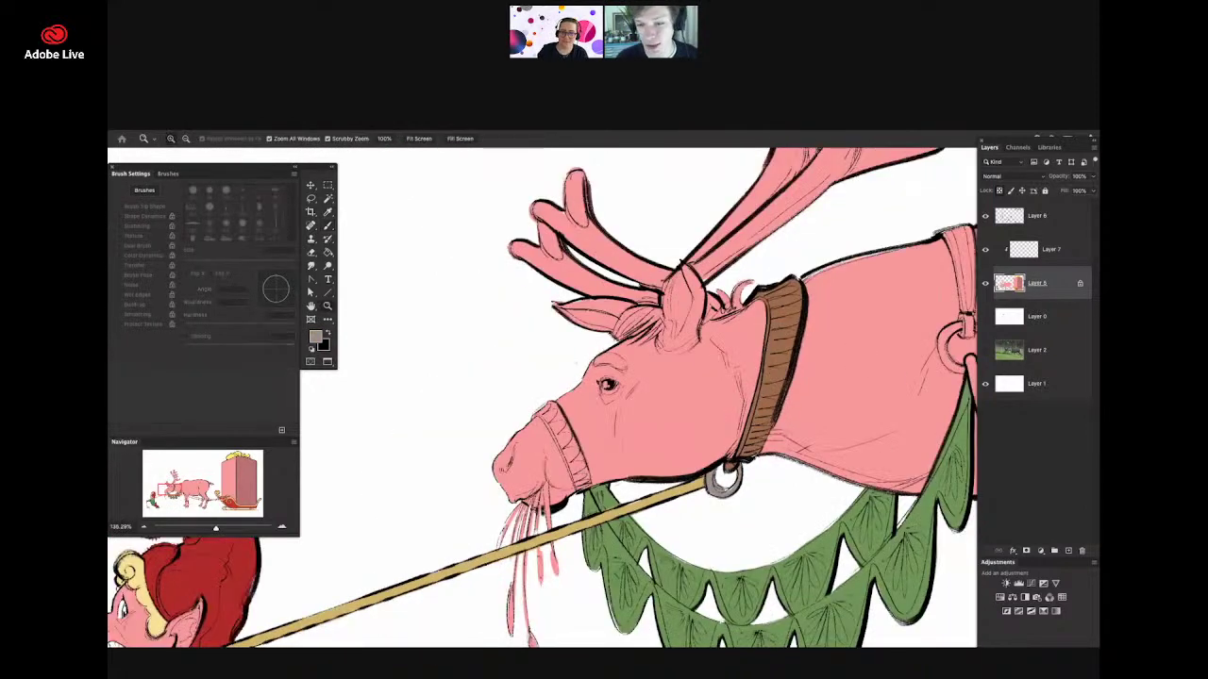
drag(747, 450, 694, 452)
key(b)
alt+click(653, 405)
drag(812, 332, 878, 314)
- Set the foreground colour to dark grey #6d645f and paint the clasp at the lower end of the shoulder strap
key(z)
mouse_move(829, 304)
mouse_down()
mouse_move(850, 398)
mouse_move(843, 289)
mouse_up()
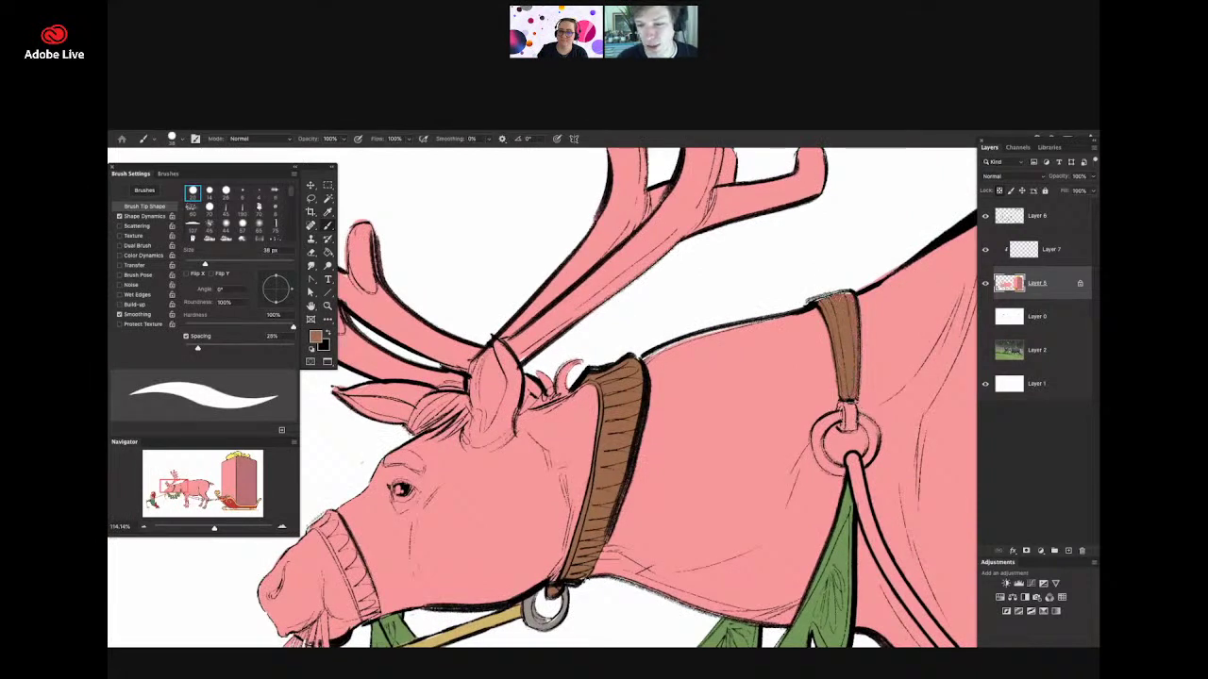
click(316, 337)
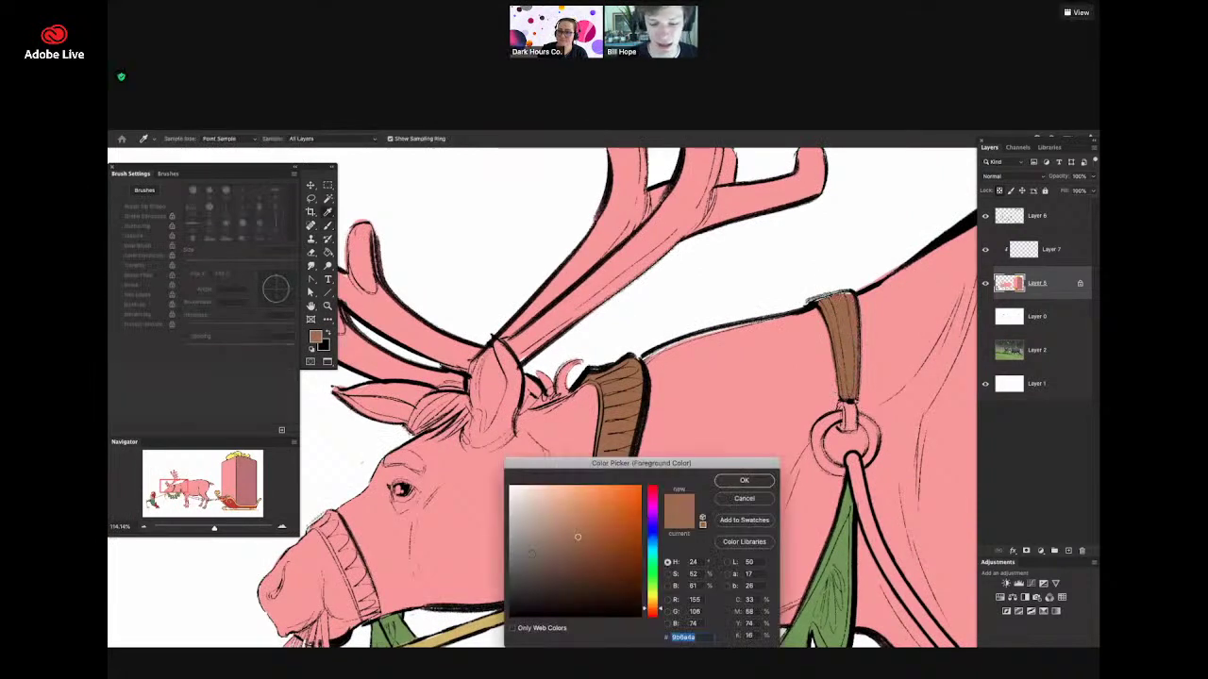
key(Return)
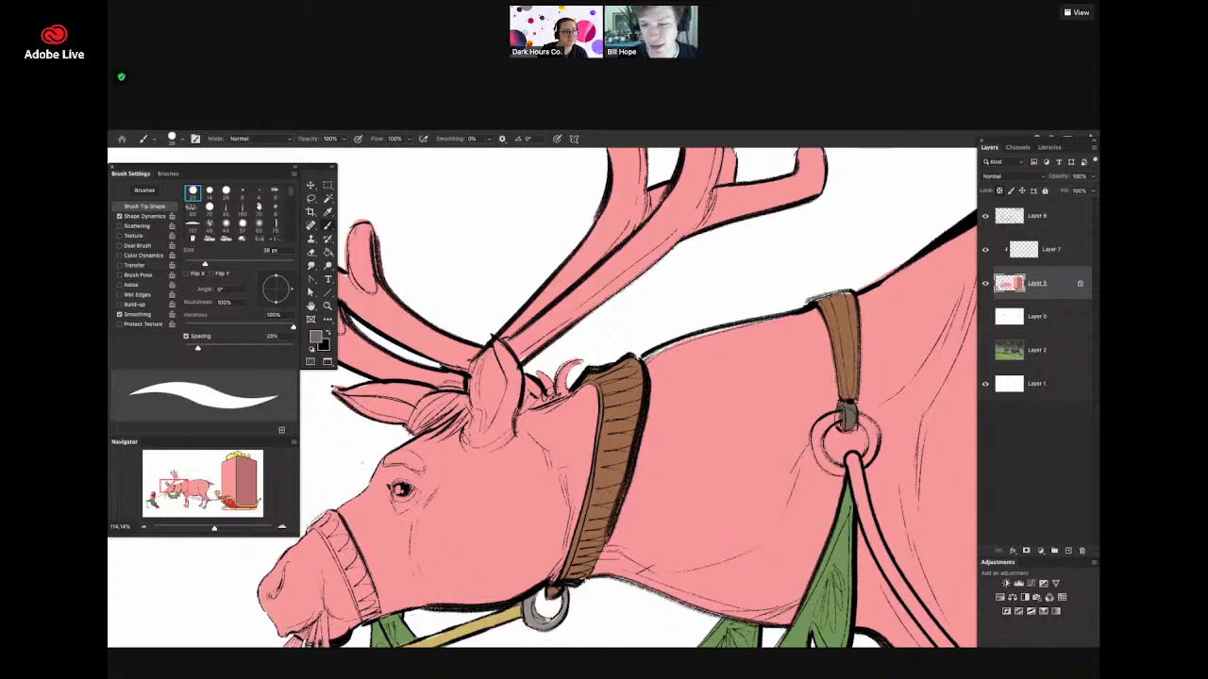
- Set the foreground colour to a lighter grey and paint the large harness ring below the clasp
key(z)
drag(851, 420, 858, 420)
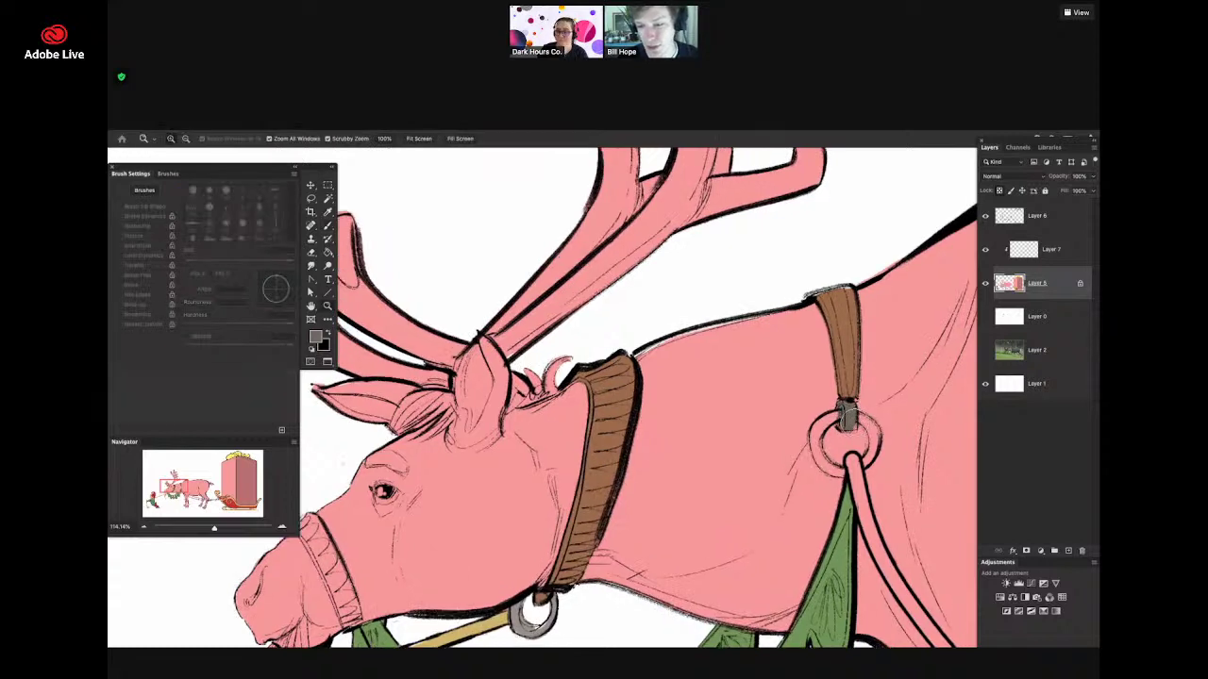
scroll(849, 405, up, 1)
click(315, 337)
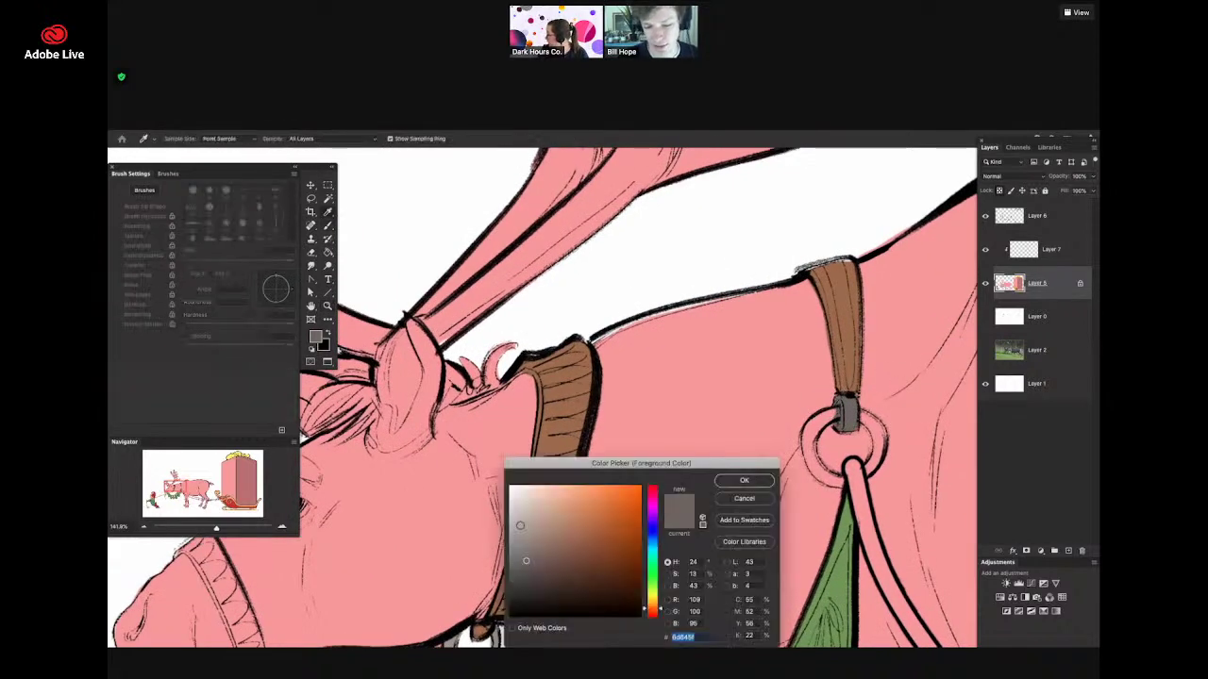
click(744, 481)
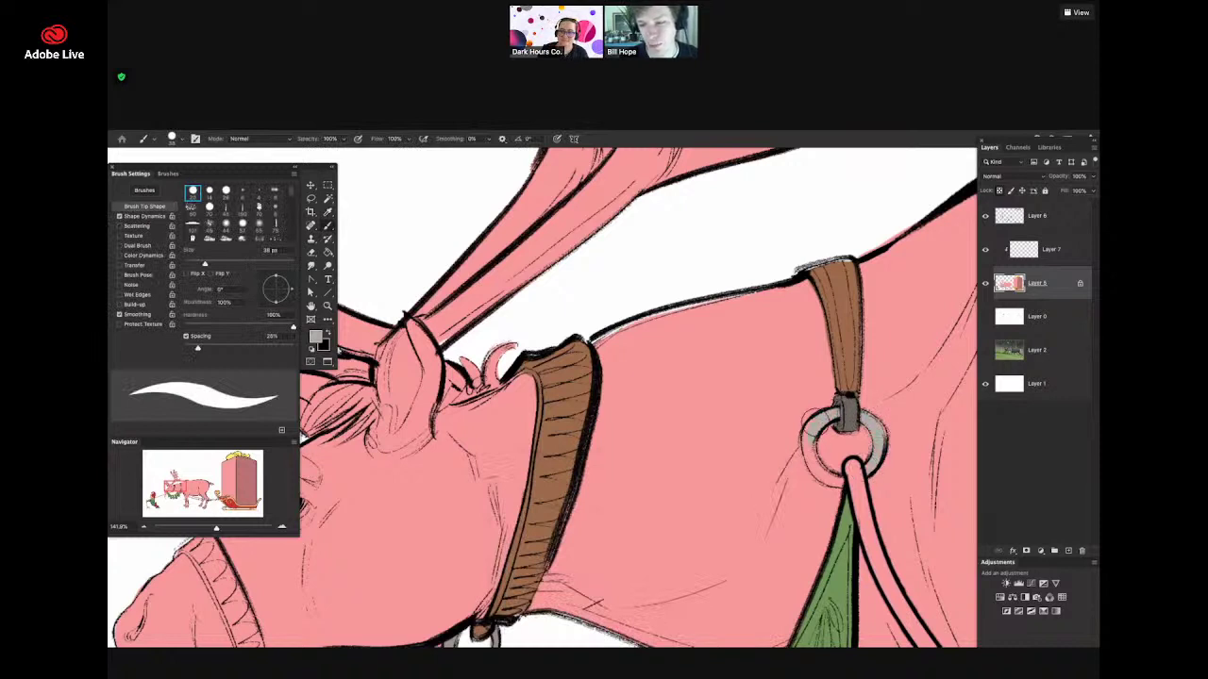
- Sample the shoulder strap's brown and bucket-fill the rein running down from the harness ring, undoing the misplaced first fill
key(z)
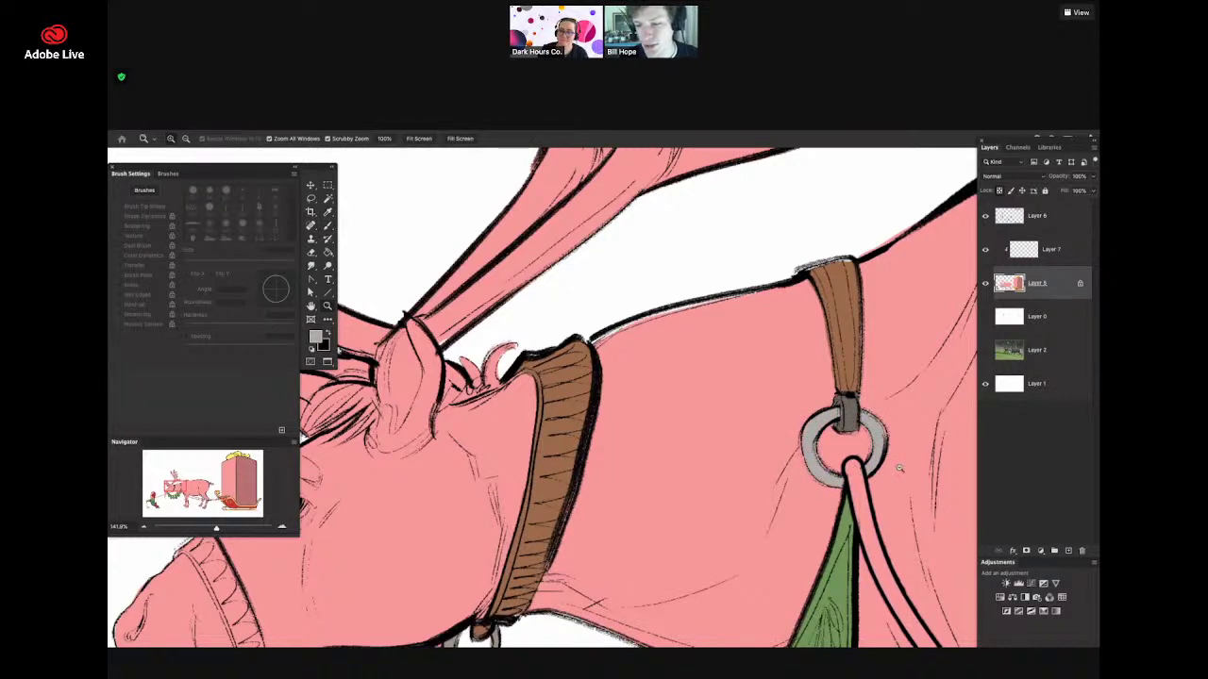
drag(899, 468, 899, 433)
alt+click(773, 315)
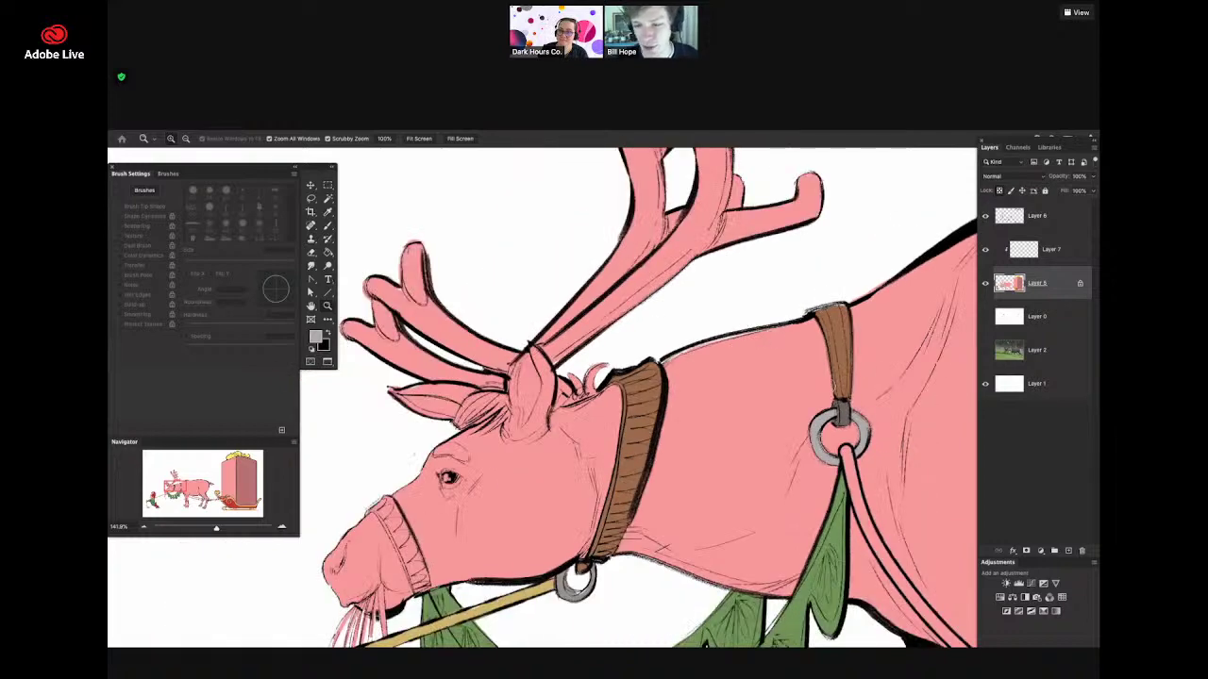
drag(736, 376, 704, 356)
key(b)
alt+click(767, 300)
key(g)
scroll(769, 300, down, 5)
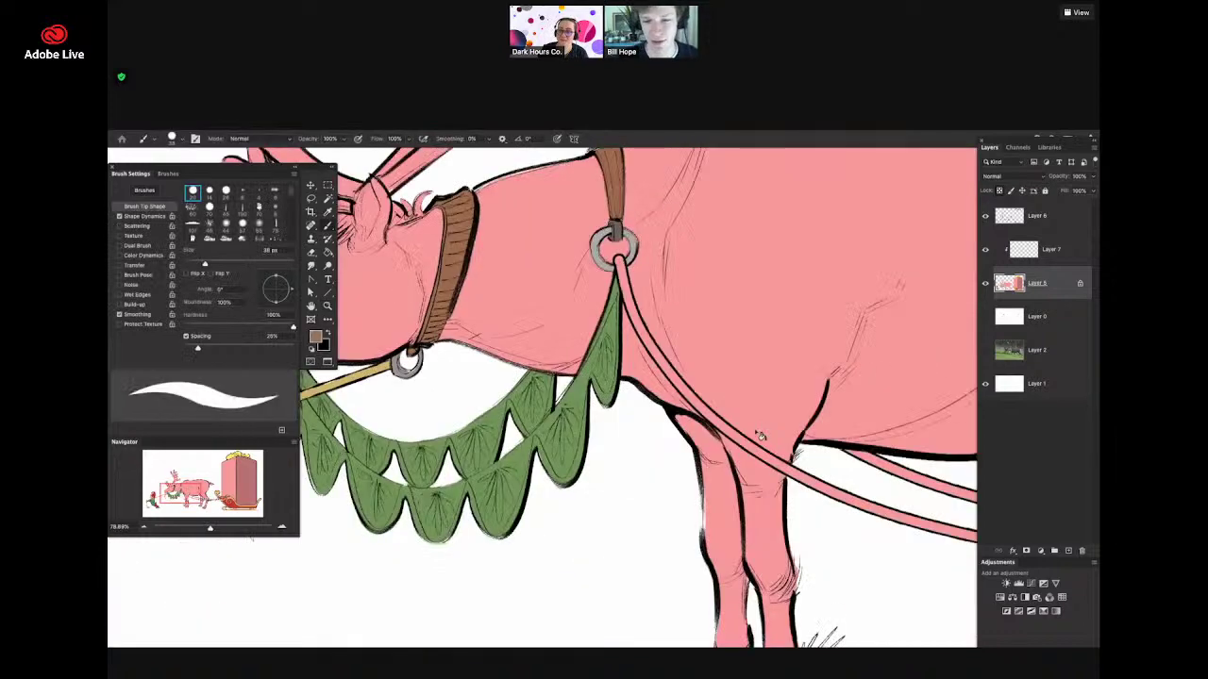
key(g)
click(761, 434)
key(ctrl+z)
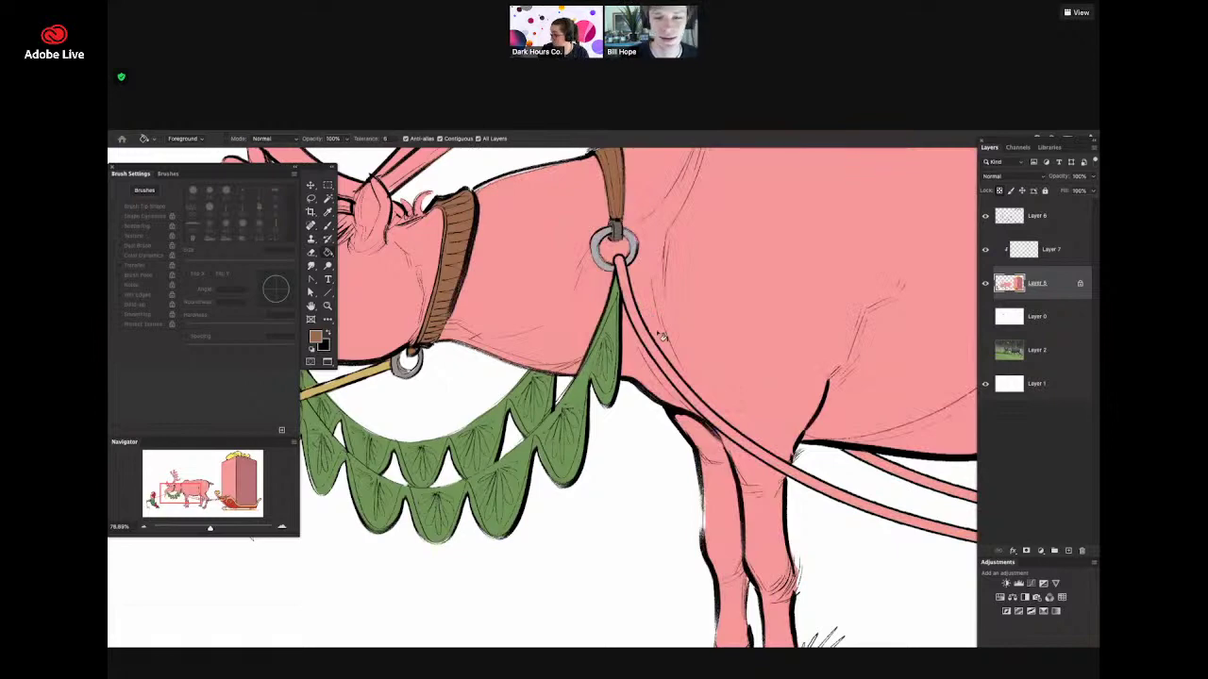
click(683, 400)
- Colour the remaining stretches of both reins beneath the belly brown, as far as the hind leg
key(z)
drag(778, 426, 804, 462)
key(g)
click(774, 468)
key(z)
drag(880, 489, 884, 531)
drag(850, 492, 633, 448)
drag(595, 400, 854, 468)
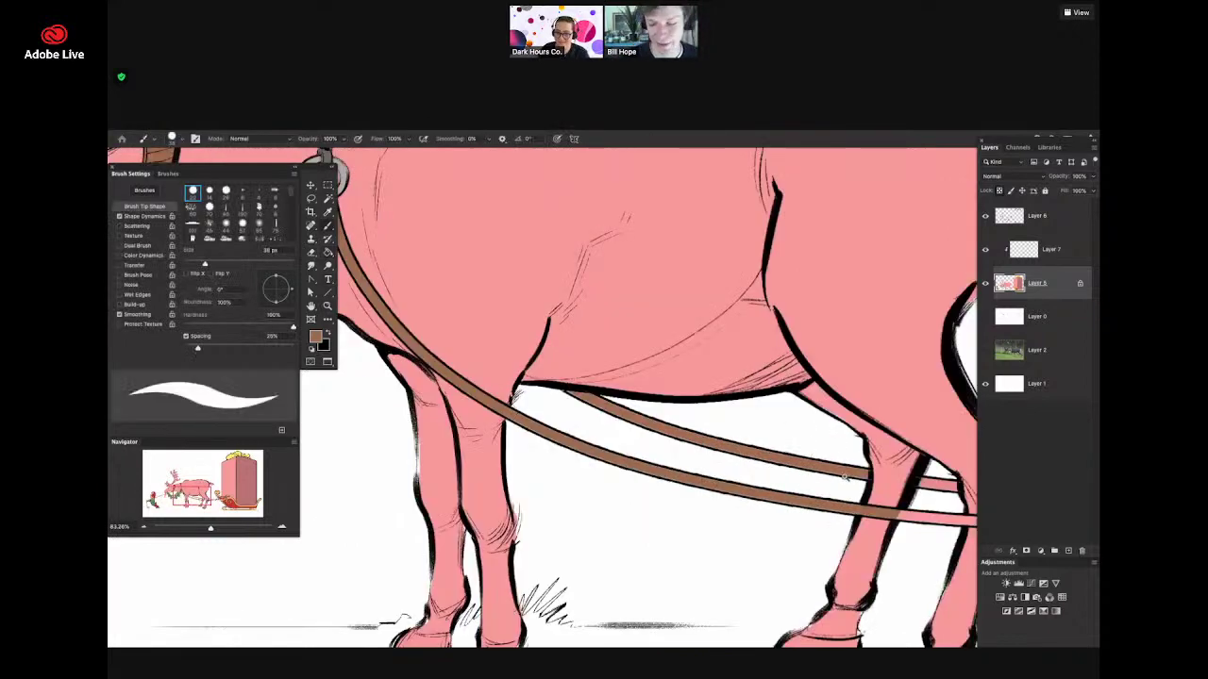
- Paint both reins brown across the hind legs and up to the sleigh, and retouch the sleigh's gold trim beside them
key(z)
mouse_move(821, 456)
mouse_down()
mouse_move(706, 454)
mouse_move(739, 491)
mouse_move(717, 491)
mouse_up()
key(b)
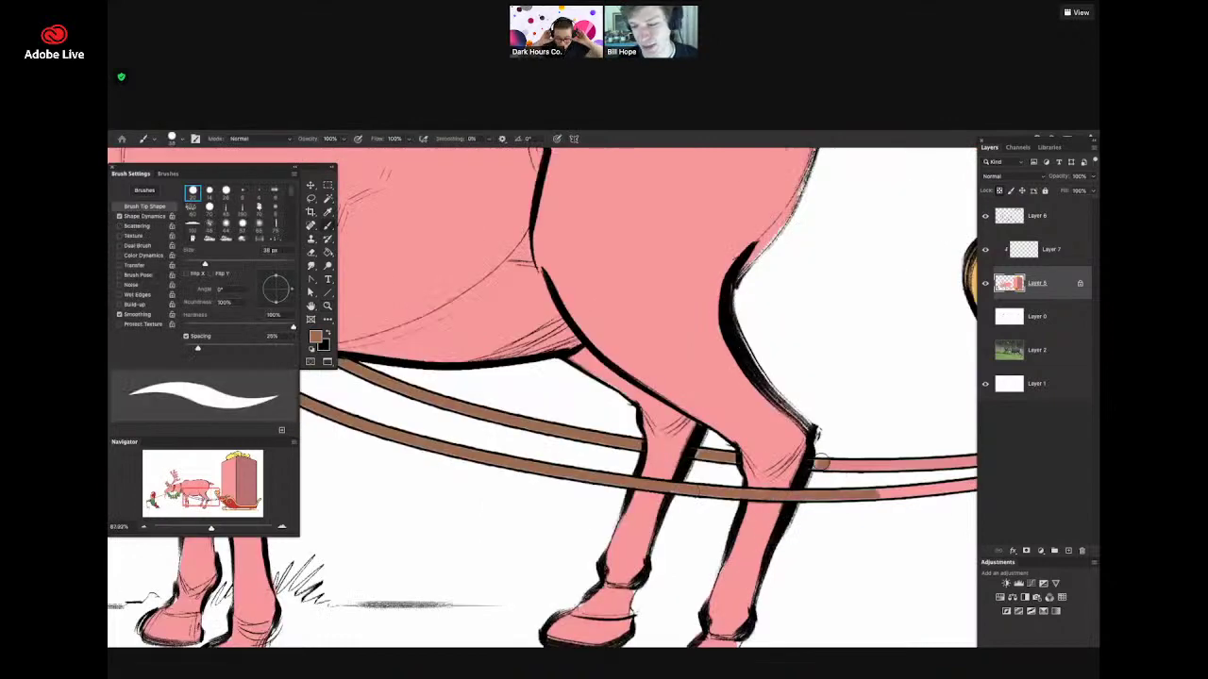
key(z)
mouse_move(893, 480)
mouse_down()
mouse_move(633, 512)
mouse_move(889, 475)
mouse_move(632, 497)
mouse_move(742, 478)
mouse_up()
key(b)
key(z)
key(b)
key(z)
key(b)
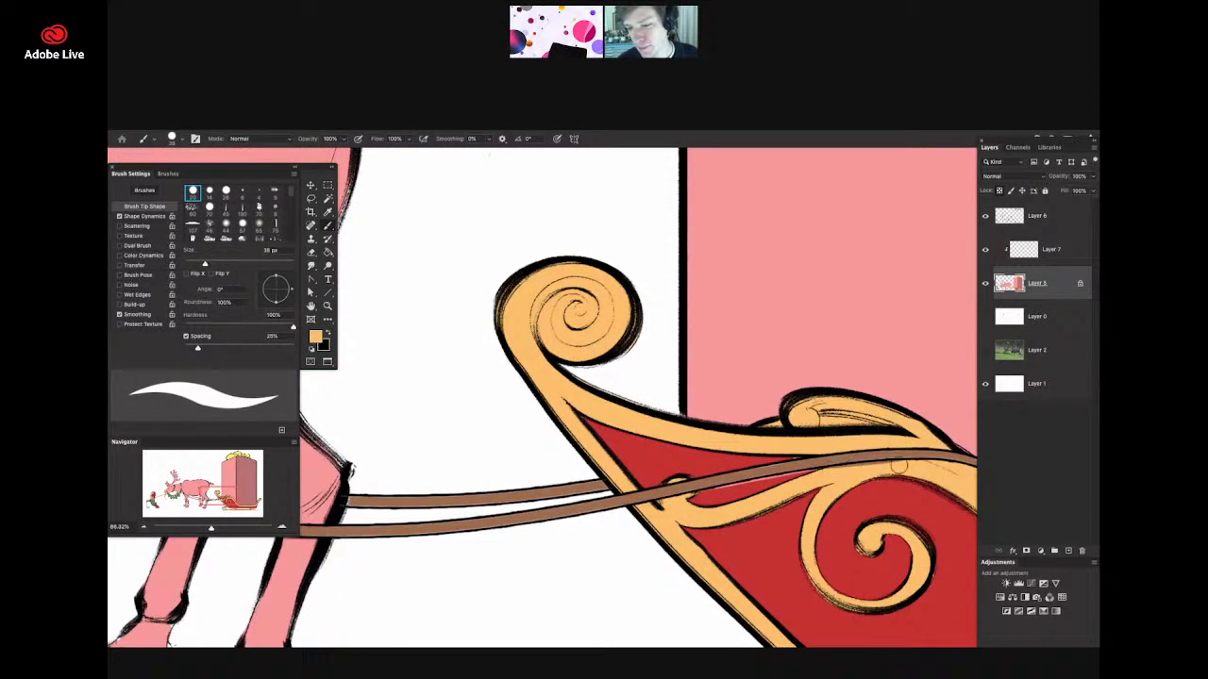
- Select the reindeer's pink areas with the Magic Wand, covering the body, neck and head with antlers
scroll(901, 465, down, 3)
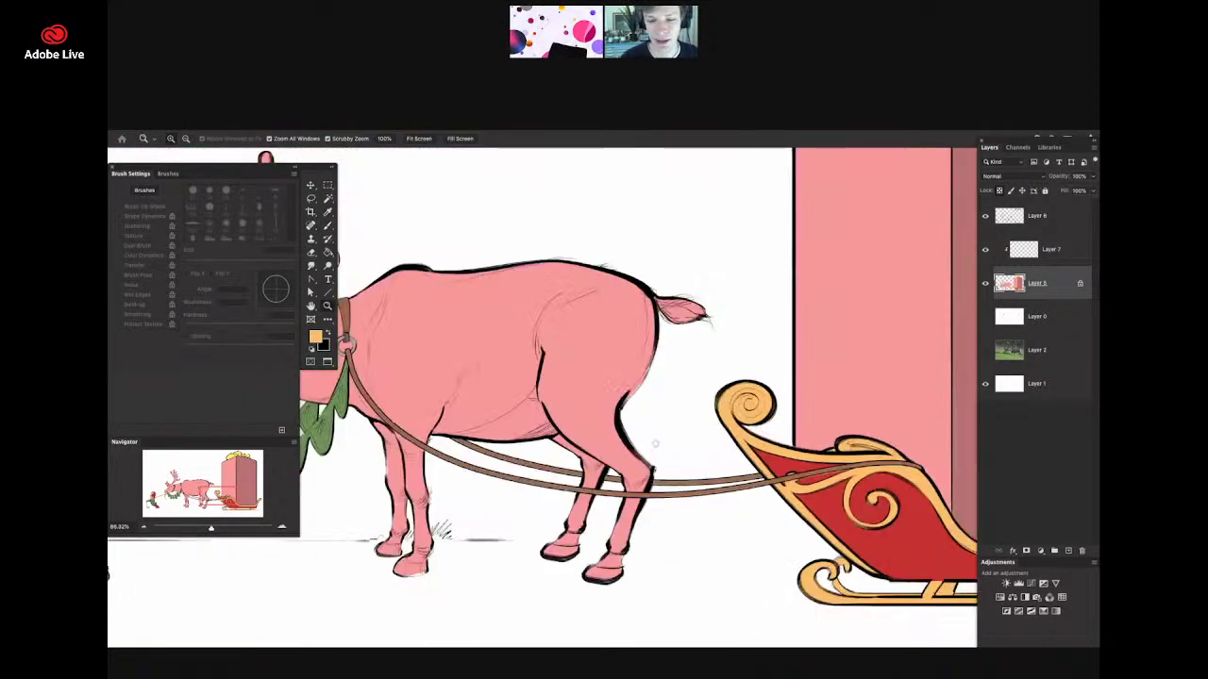
key(z)
drag(618, 440, 694, 445)
key(b)
scroll(645, 454, down, 1)
key(z)
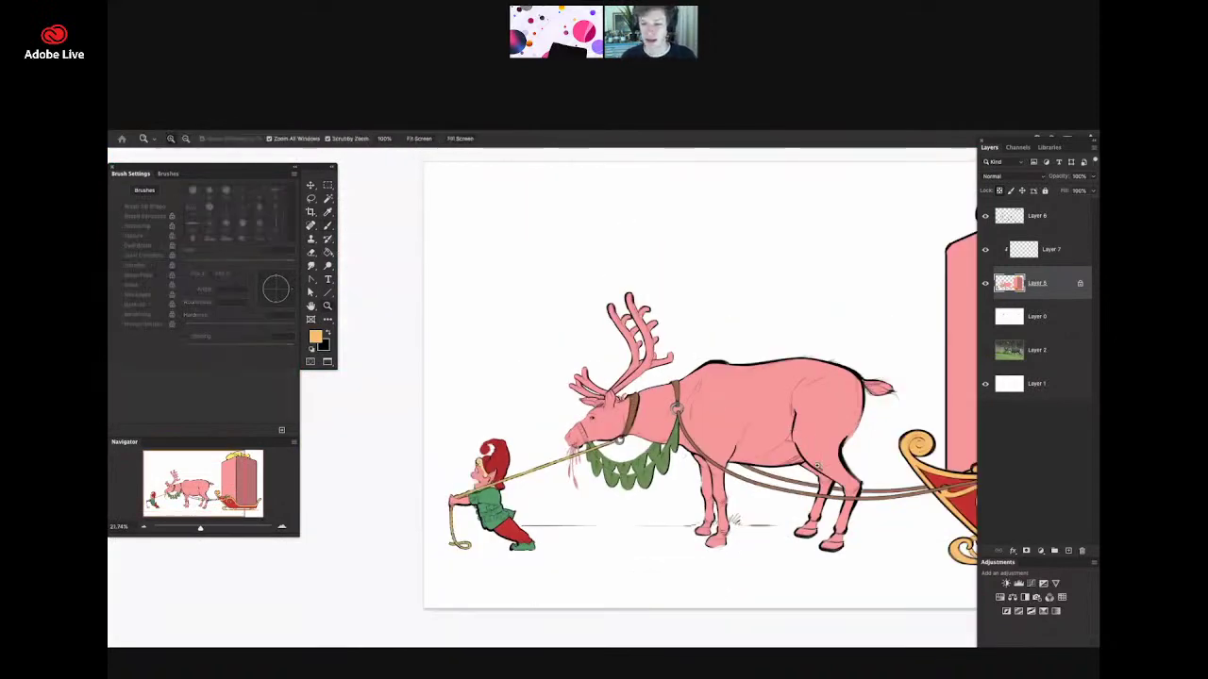
drag(815, 465, 840, 463)
drag(742, 439, 791, 430)
key(w)
click(746, 415)
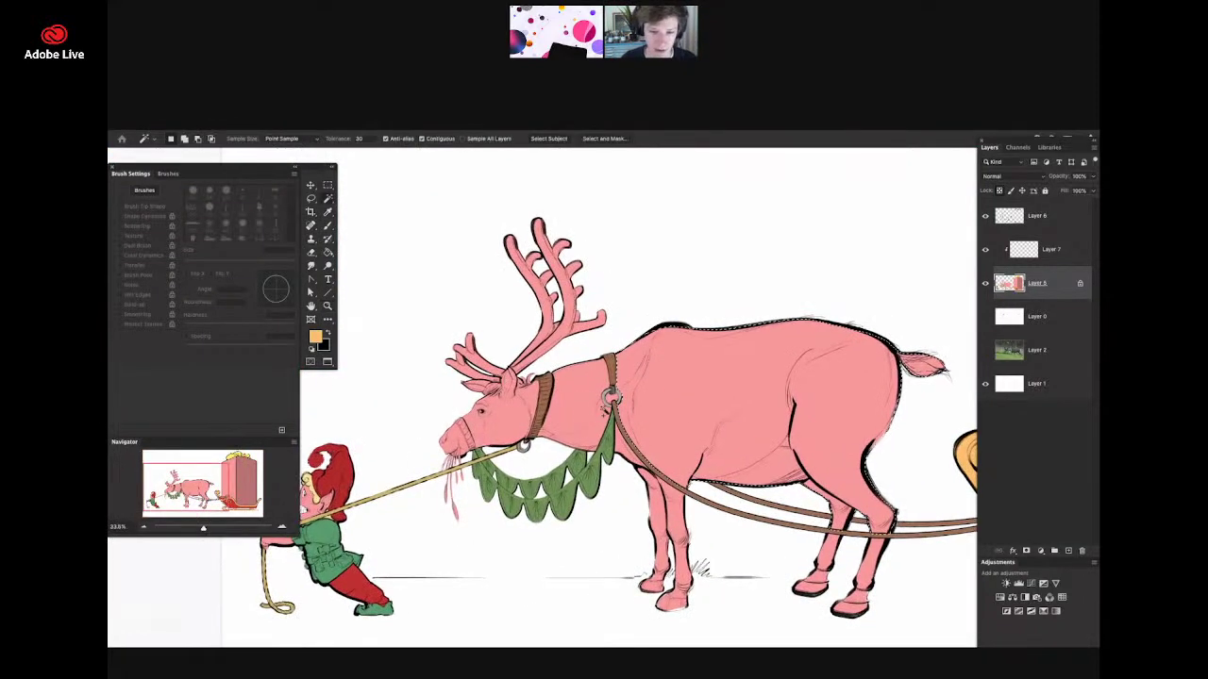
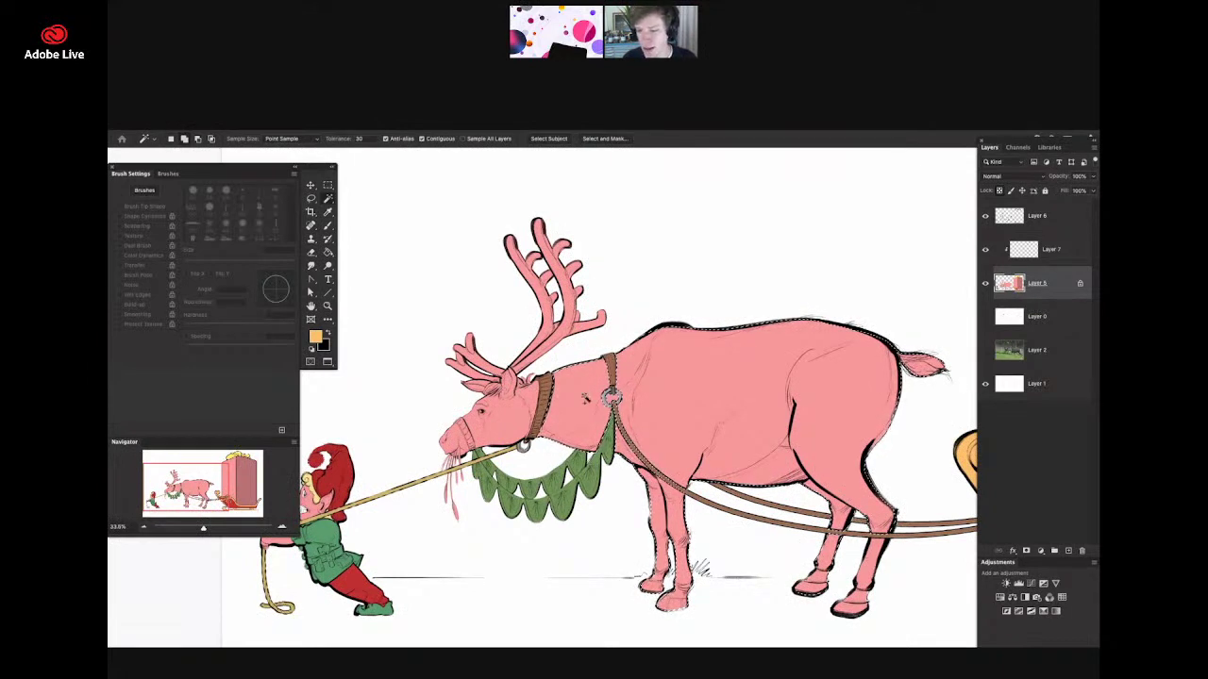
click(502, 405)
- Recolour the selected reindeer with Hue/Saturation at hue +18, saturation +23 and lightness -30, and clear the selection
key(z)
mouse_move(604, 403)
mouse_down()
mouse_move(585, 403)
mouse_move(600, 403)
mouse_up()
key(ctrl+u)
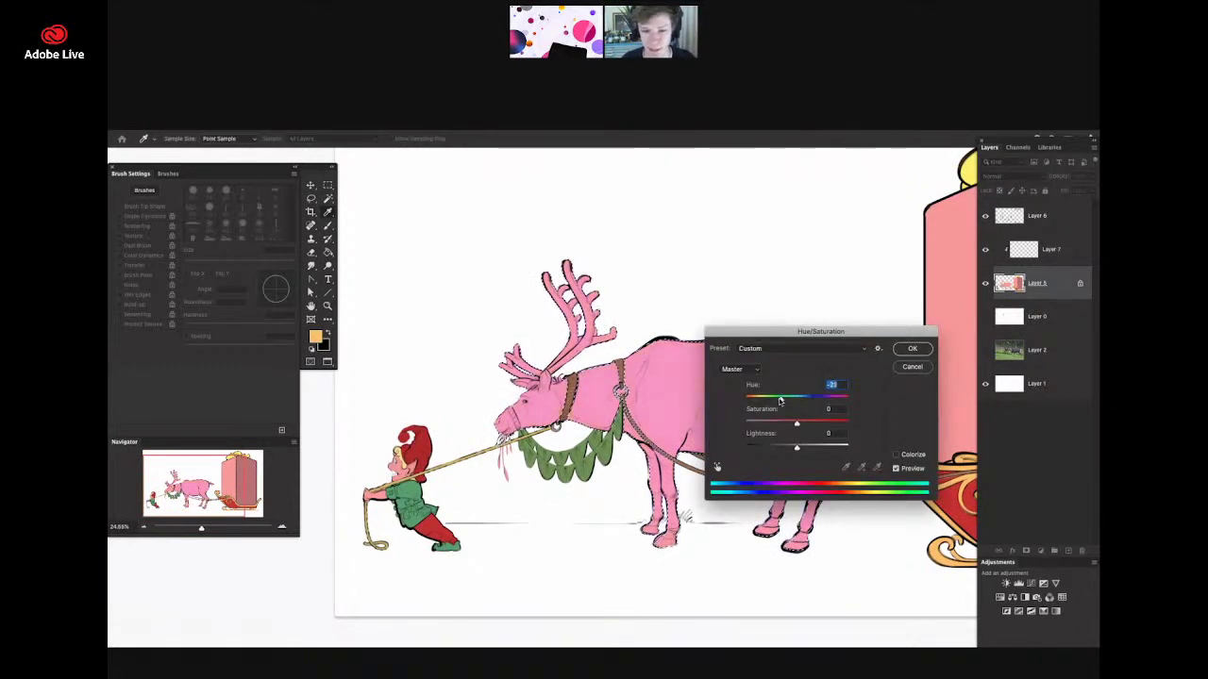
mouse_move(797, 399)
mouse_down()
mouse_move(835, 399)
mouse_move(817, 399)
mouse_up()
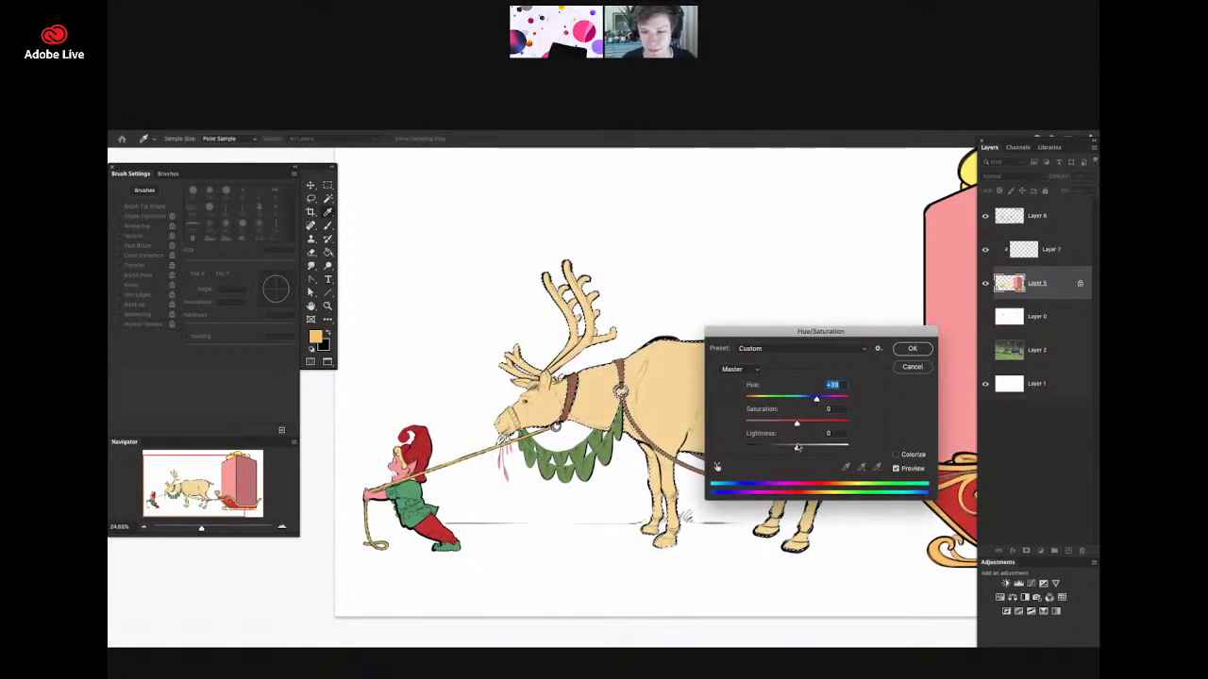
mouse_move(796, 447)
mouse_down()
mouse_move(778, 447)
mouse_move(783, 425)
mouse_move(775, 450)
mouse_move(794, 425)
mouse_move(817, 423)
mouse_move(815, 401)
mouse_move(805, 400)
mouse_move(813, 425)
mouse_move(782, 449)
mouse_up()
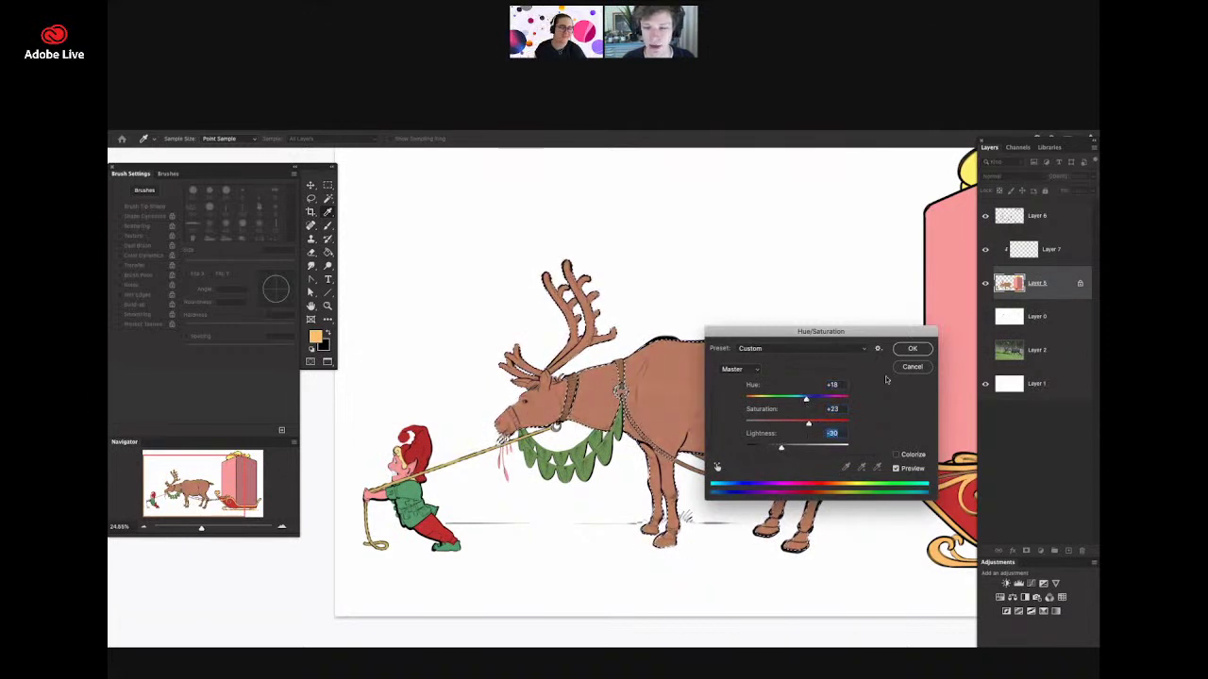
click(910, 350)
key(z)
drag(465, 366, 553, 344)
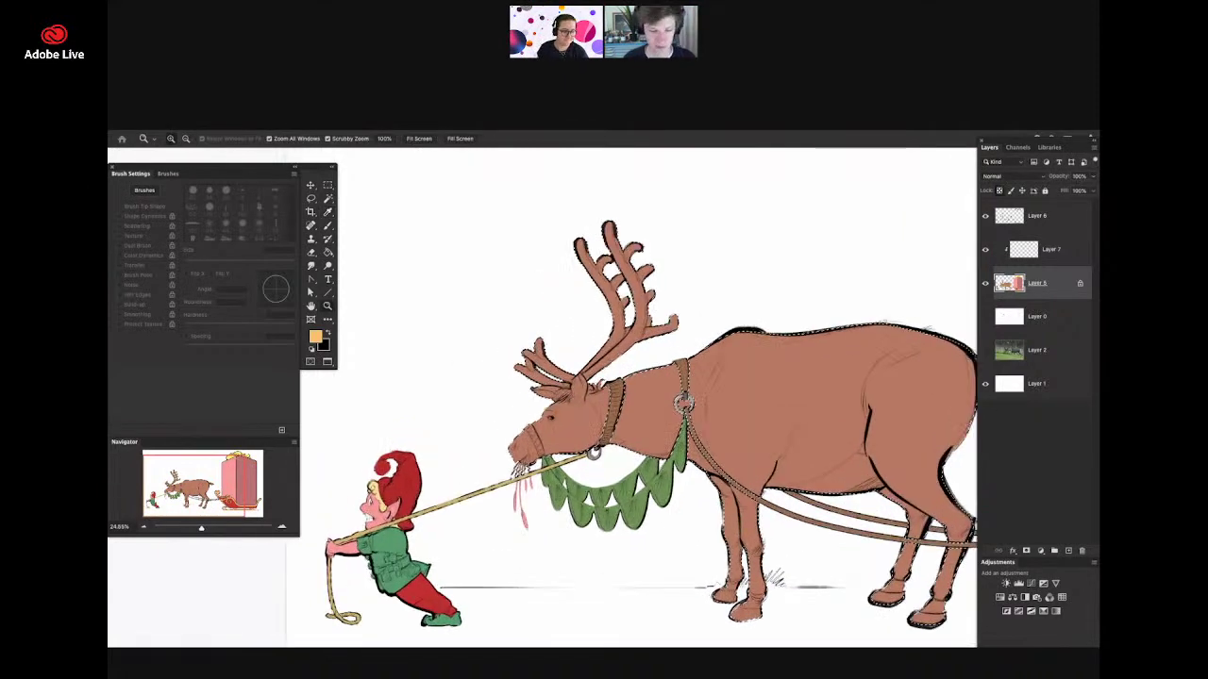
key(super+d)
- Set the foreground colour to a muted red with hue 0, saturation 57 and brightness 57
key(z)
drag(567, 240, 596, 252)
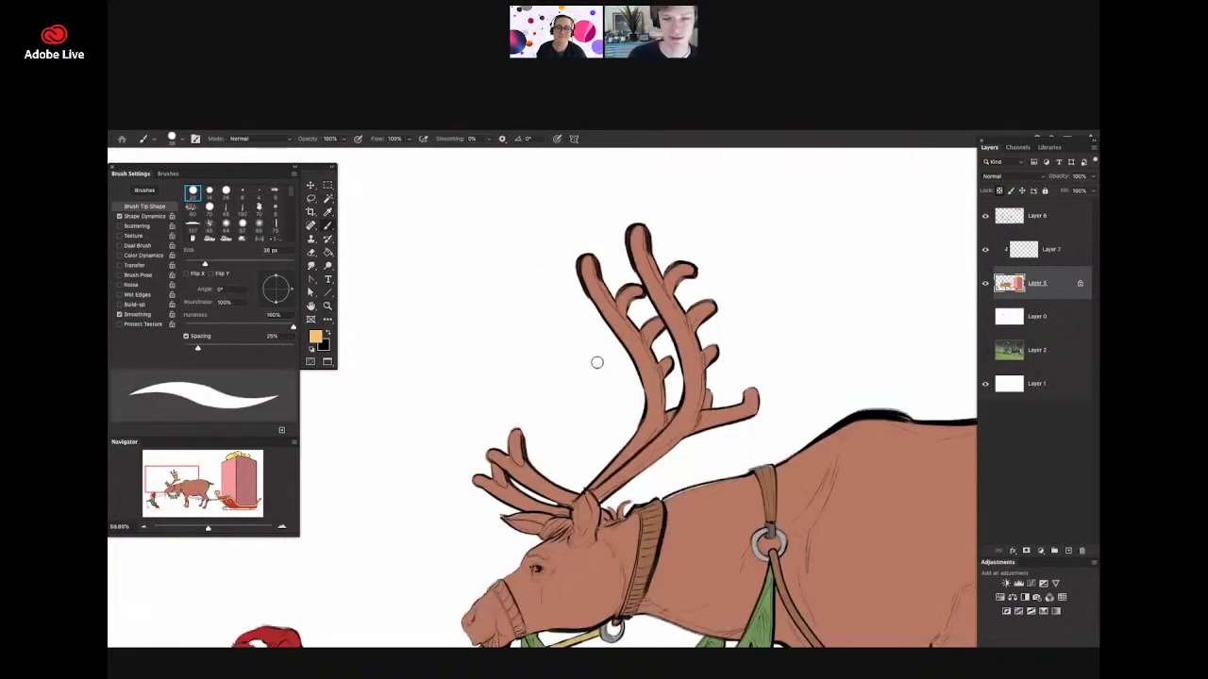
key(z)
scroll(599, 361, down, 1)
drag(573, 391, 634, 387)
key(n)
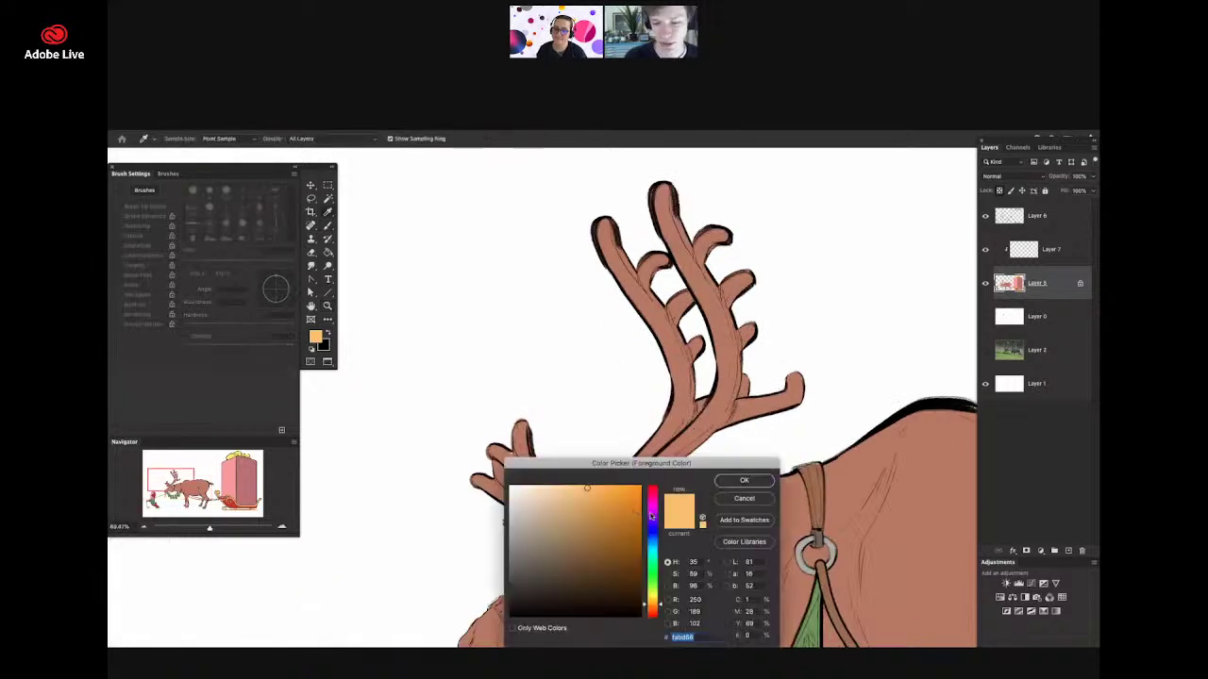
click(652, 487)
click(600, 527)
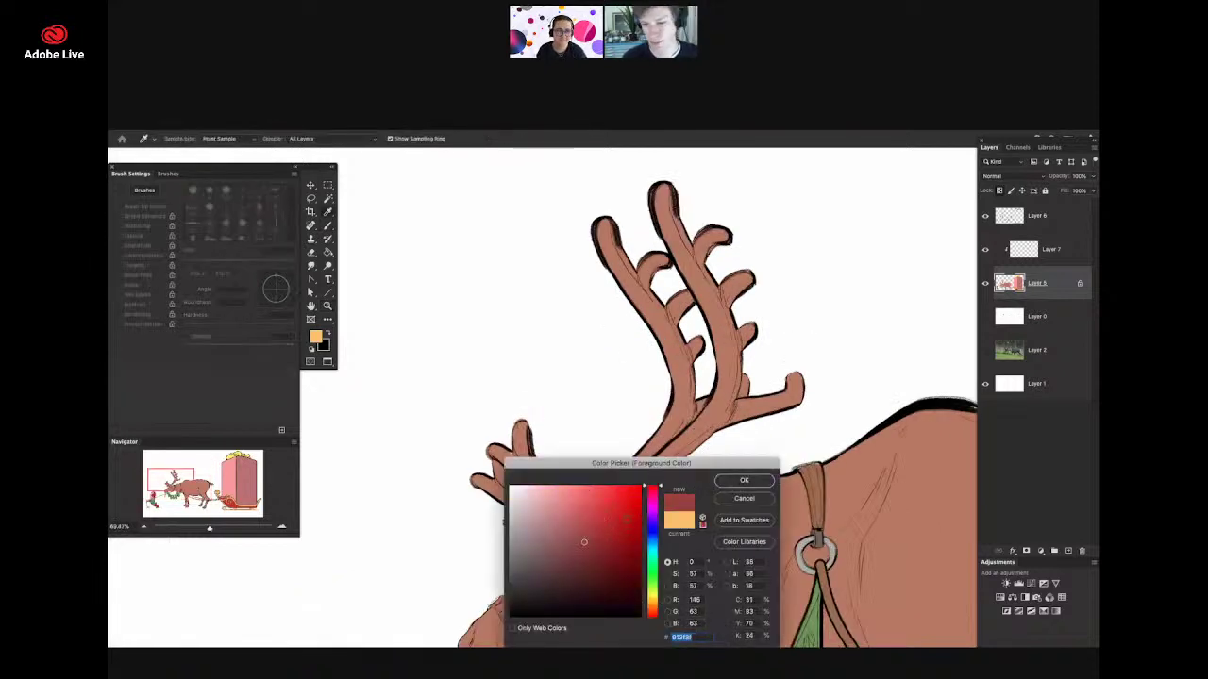
click(742, 481)
- Enlarge the brush to about 105 px and paint the reindeer's tall rear antlers in the muted red
key(super+space)
mouse_move(629, 400)
mouse_down()
mouse_move(683, 364)
mouse_move(644, 356)
mouse_move(758, 286)
mouse_up()
right_click(758, 286)
click(714, 244)
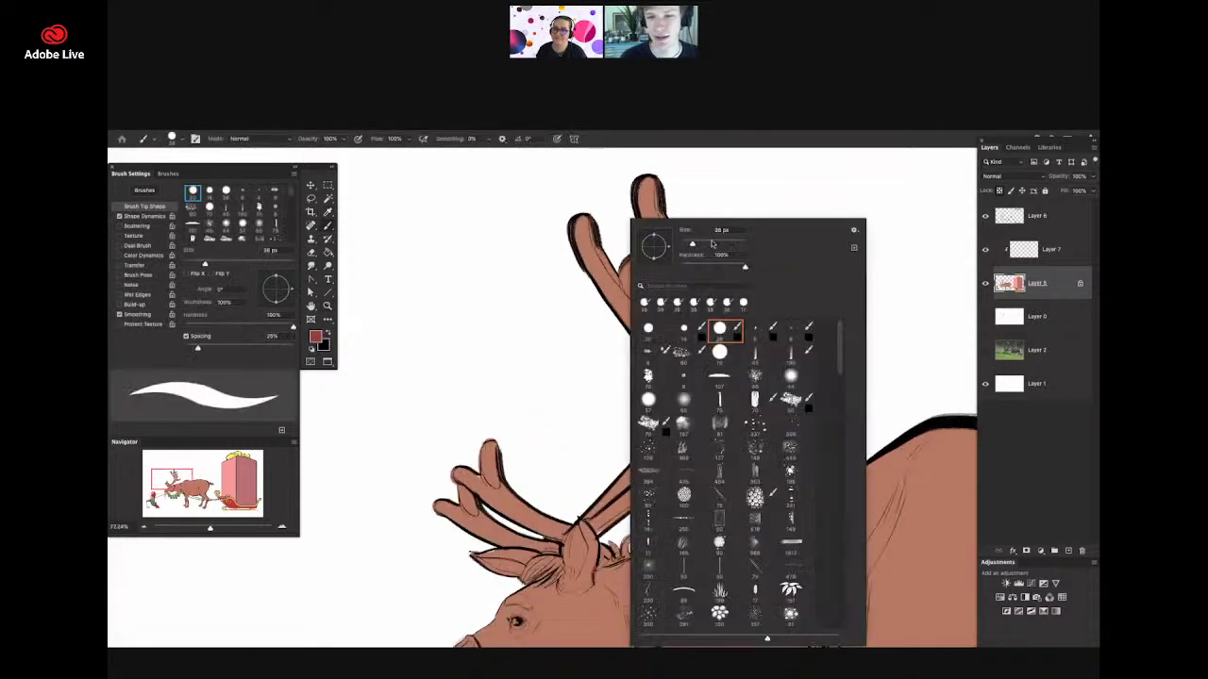
click(553, 313)
mouse_move(664, 175)
mouse_down()
mouse_move(654, 241)
mouse_move(610, 283)
mouse_move(759, 272)
mouse_move(780, 299)
mouse_move(773, 334)
mouse_move(638, 404)
mouse_move(747, 395)
mouse_move(810, 408)
mouse_move(759, 432)
mouse_move(715, 404)
mouse_move(658, 449)
mouse_move(690, 453)
mouse_move(711, 393)
mouse_move(726, 425)
mouse_up()
key(z)
scroll(694, 449, down, 2)
scroll(689, 448, up, 2)
key(b)
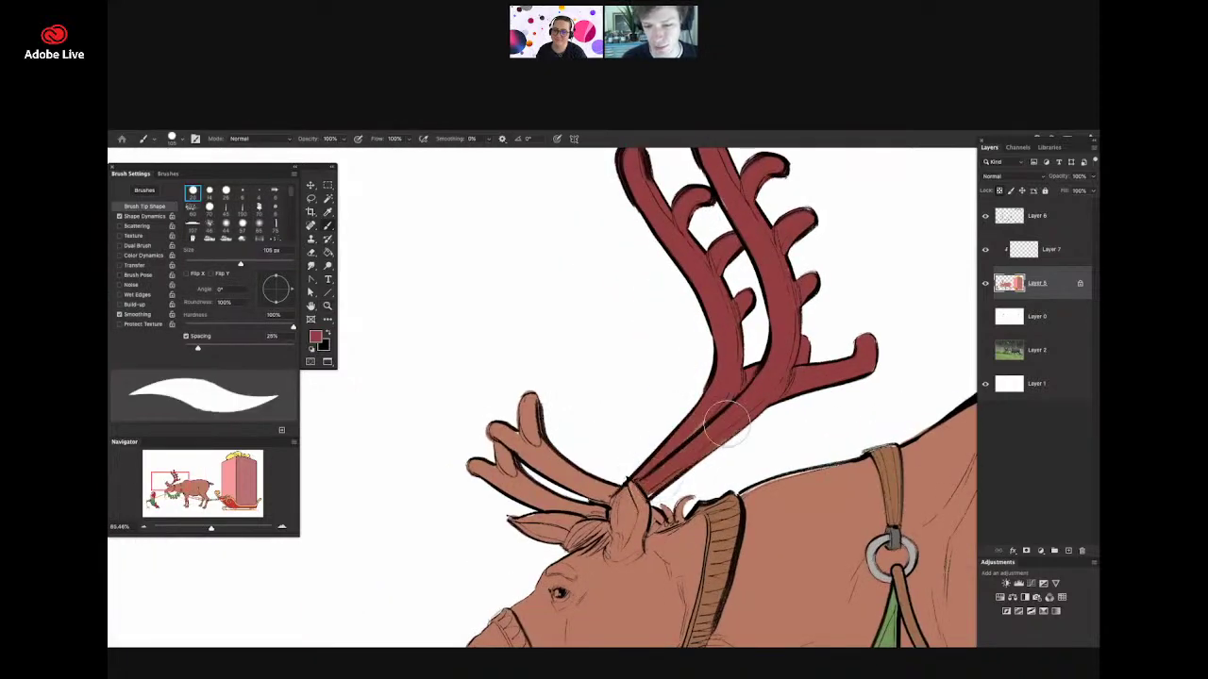
- Paint the smaller front antlers above the reindeer's ear in the same muted red
scroll(725, 420, down, 4)
scroll(722, 413, up, 3)
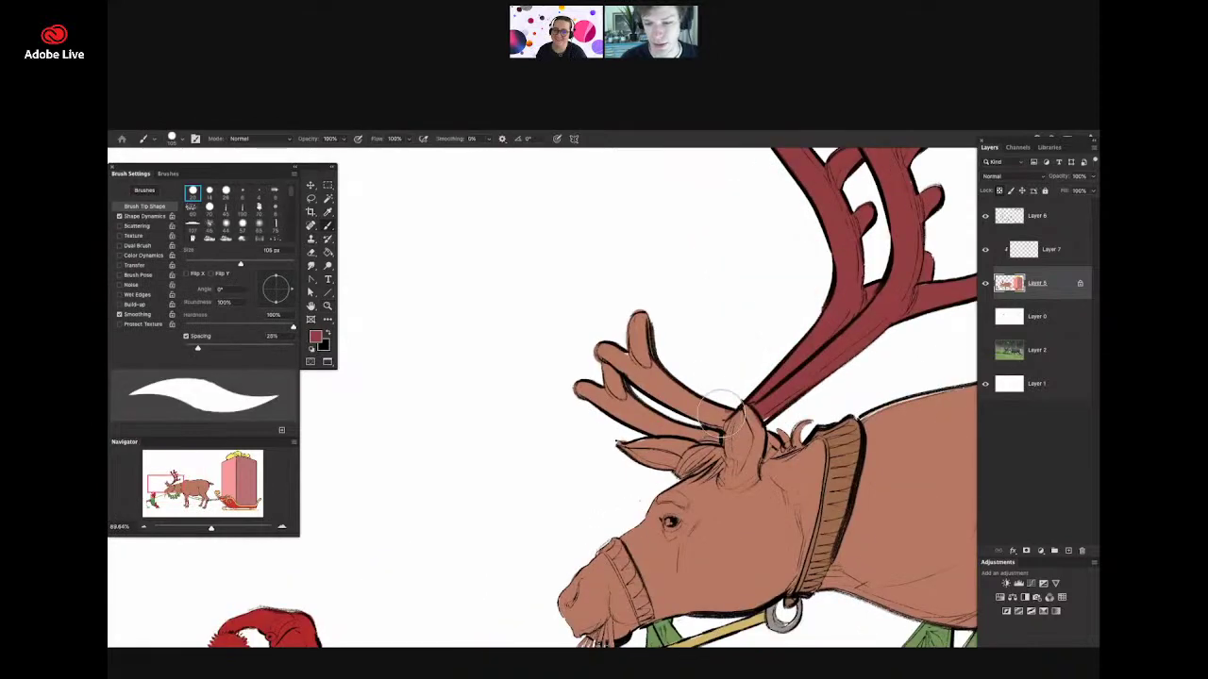
mouse_move(717, 427)
mouse_down()
mouse_move(620, 432)
mouse_move(586, 384)
mouse_move(620, 325)
mouse_move(626, 369)
mouse_move(692, 386)
mouse_move(697, 412)
mouse_move(734, 395)
mouse_up()
- Sample the coat's brown, choose a 35 px round brush, and clean up the edge between the antlers and the ears
key(z)
alt+click(728, 411)
right_click(727, 404)
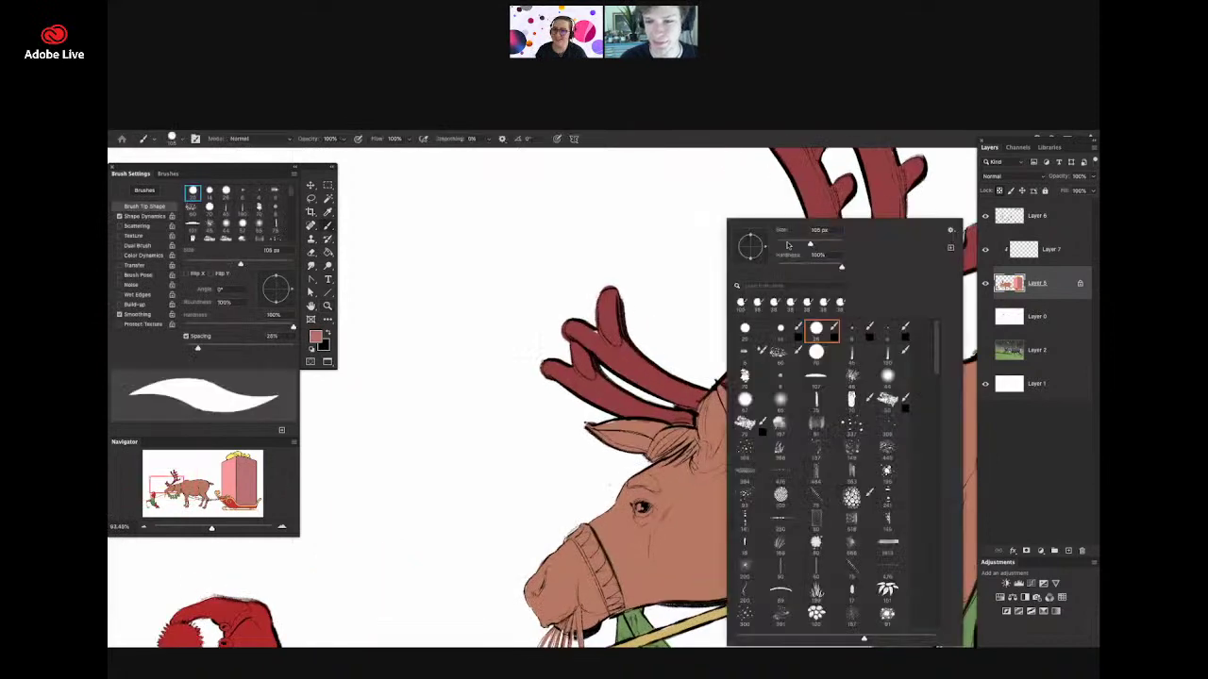
double_click(774, 303)
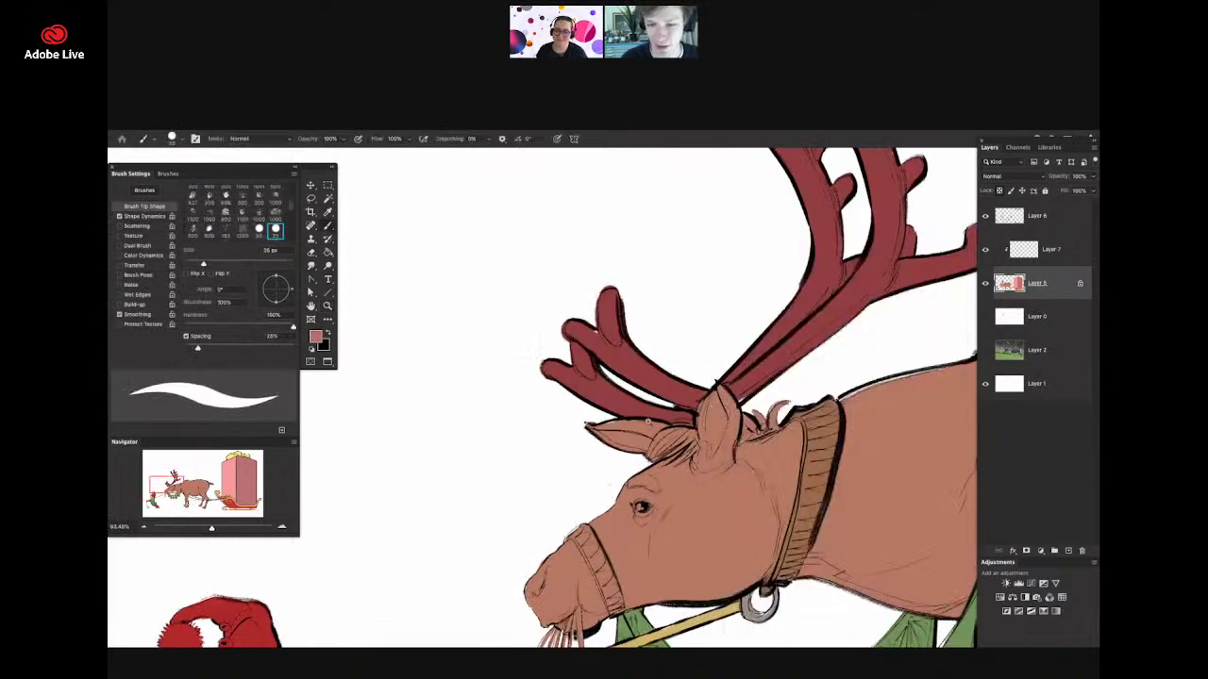
scroll(647, 422, up, 2)
drag(646, 401, 674, 369)
- Set the foreground colour to a darker brown than the reindeer's coat
scroll(674, 370, up, 1)
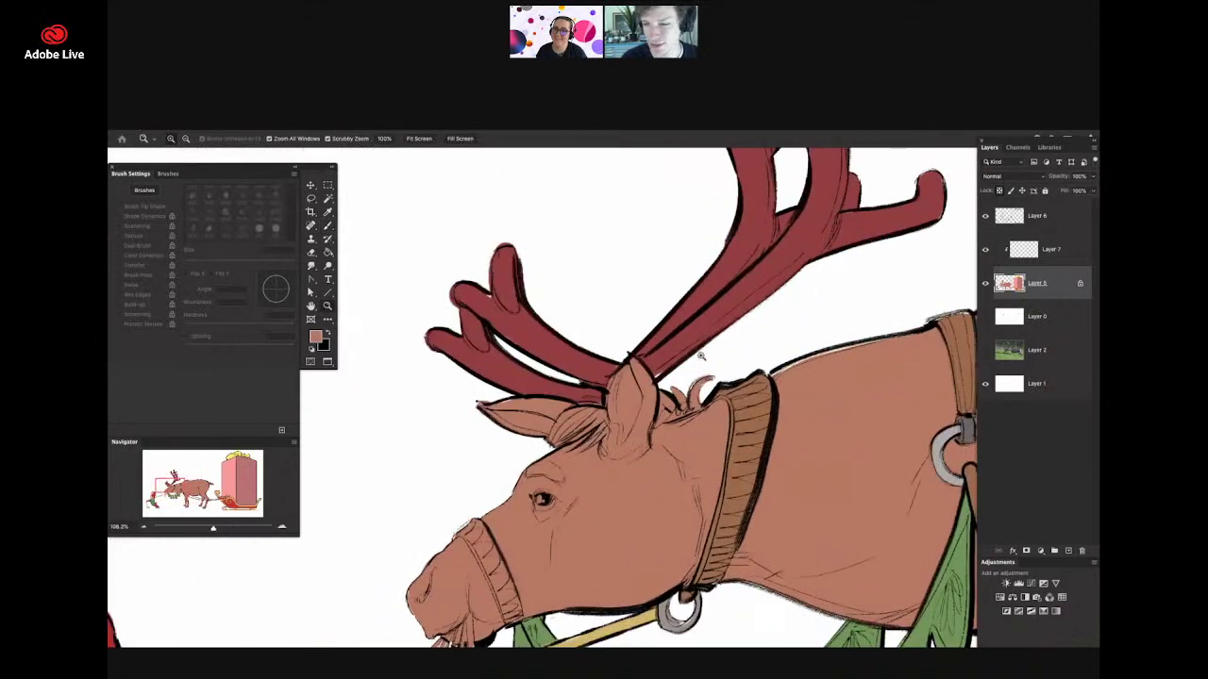
key(b)
key(n)
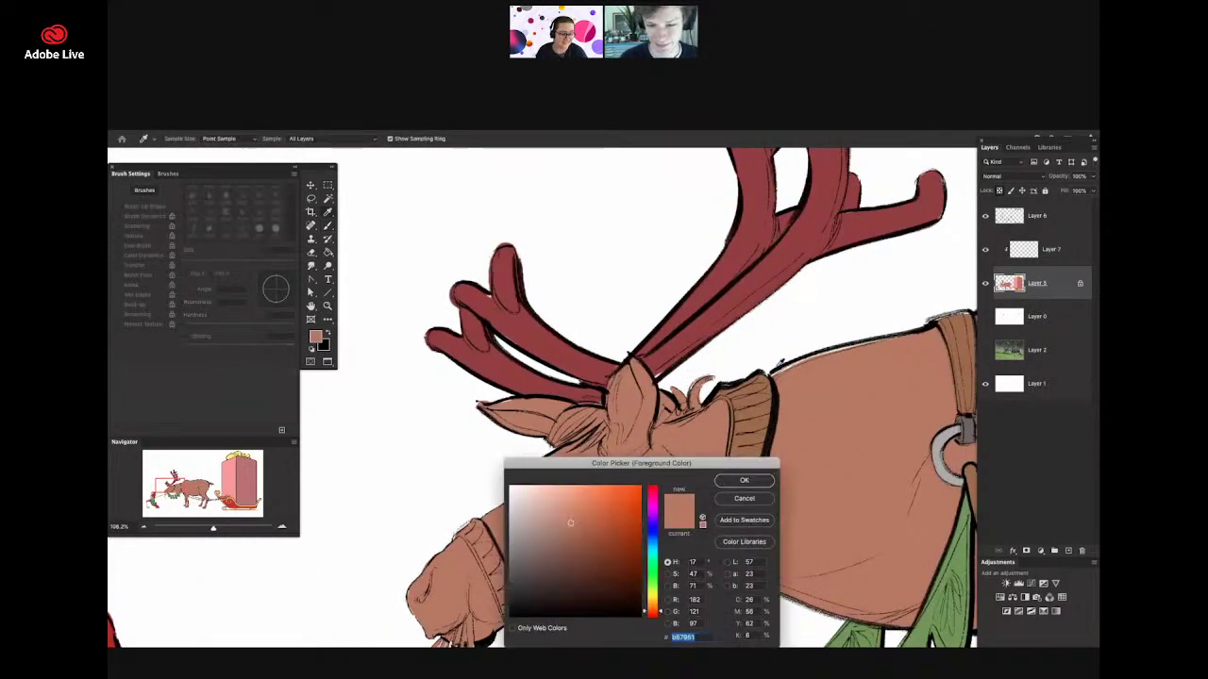
drag(569, 525, 585, 533)
click(744, 482)
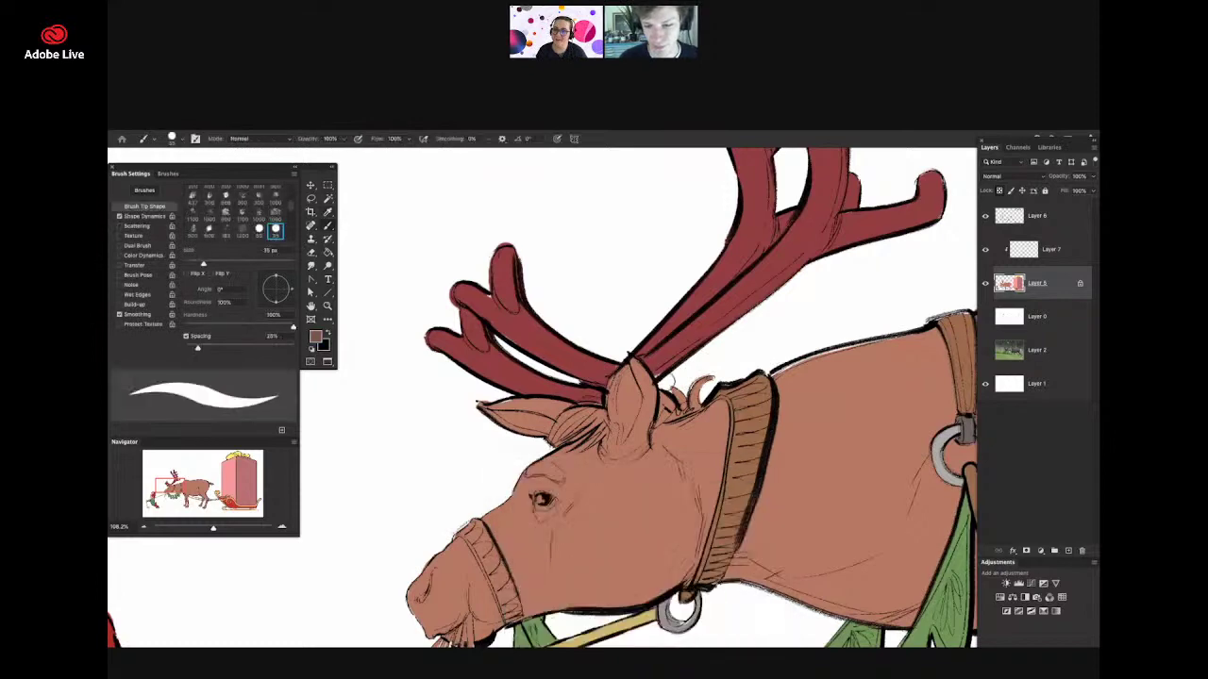
- Paint the hair tufts behind the reindeer's ear and the forelock in front of it in dark greyish brown
drag(693, 391, 694, 409)
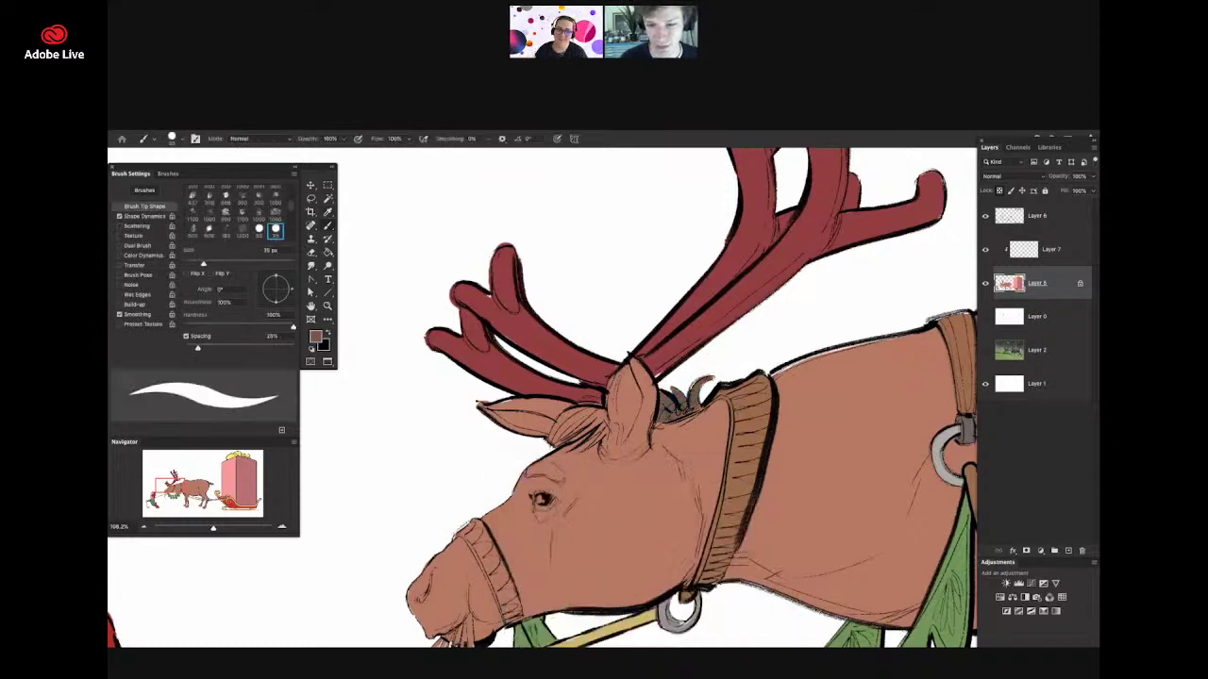
key(super+space)
mouse_move(783, 369)
mouse_down()
mouse_move(734, 371)
mouse_move(718, 395)
mouse_move(749, 393)
mouse_up()
drag(703, 379, 734, 375)
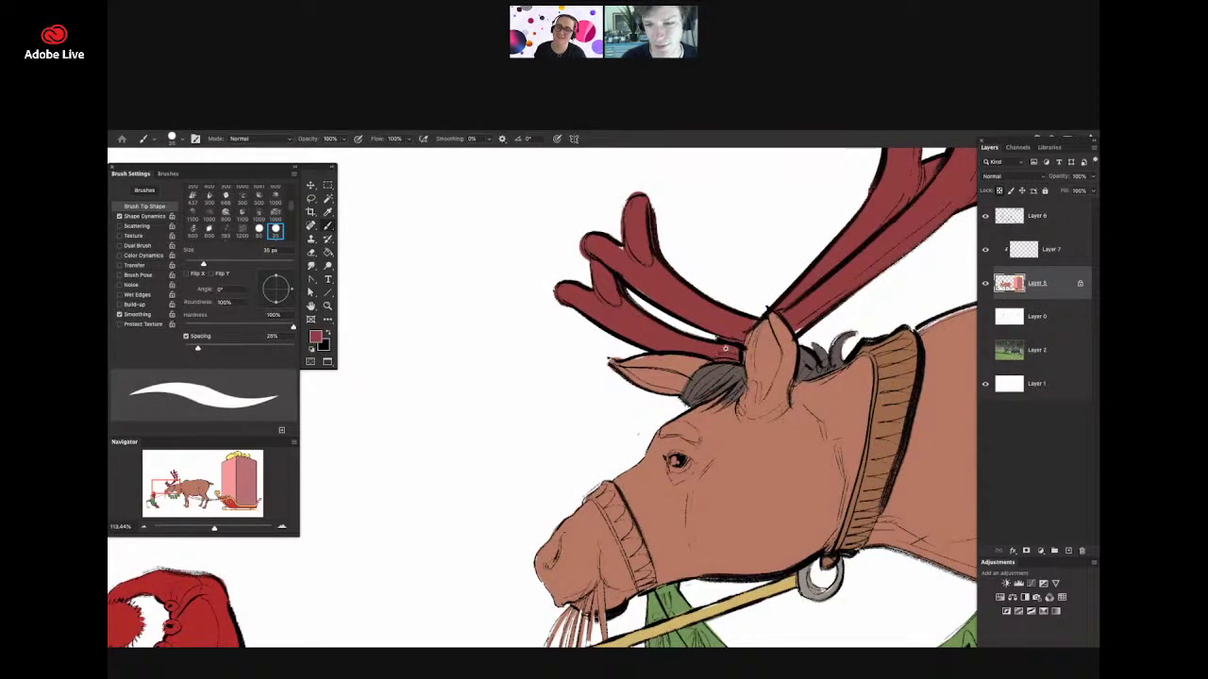
- Touch up the antler bases beside the reindeer's ear with the antlers' muted red
key(super+space)
mouse_move(727, 350)
mouse_down()
mouse_move(689, 348)
mouse_move(774, 346)
mouse_up()
key(super+space)
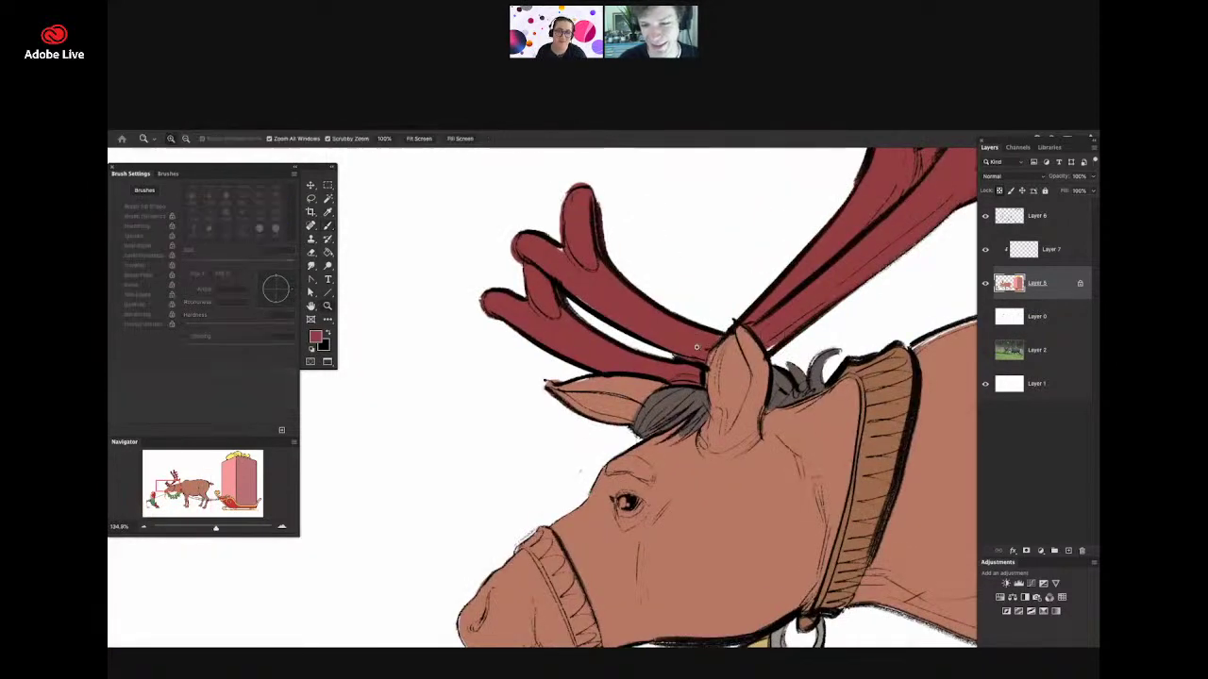
mouse_move(696, 347)
mouse_down()
mouse_move(632, 382)
mouse_move(803, 400)
mouse_move(701, 399)
mouse_move(720, 343)
mouse_move(706, 371)
mouse_up()
key(super+space)
- Set the foreground colour to dark brown #70574e and paint the reindeer's eyebrow
alt+click(721, 345)
key(n)
click(550, 560)
click(734, 481)
- Paint the white of the reindeer's eye in light grey, then brighten it with a nearly white foreground colour
key(n)
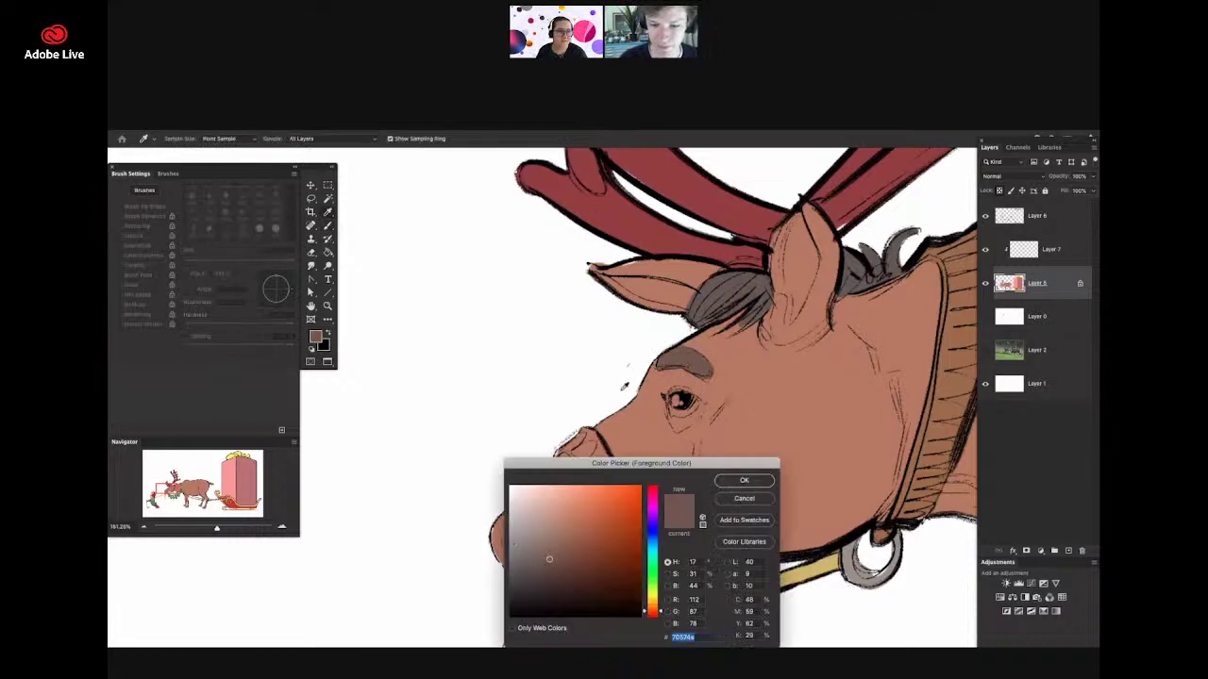
click(621, 390)
click(515, 513)
click(735, 481)
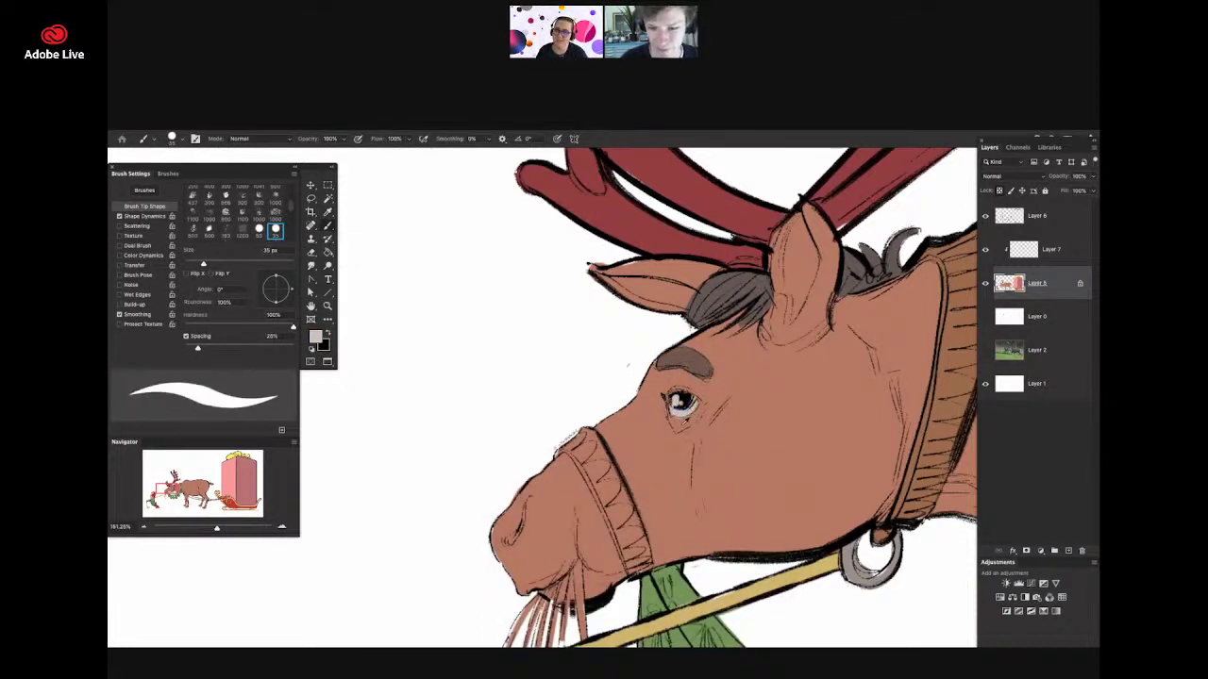
key(n)
click(511, 496)
click(737, 482)
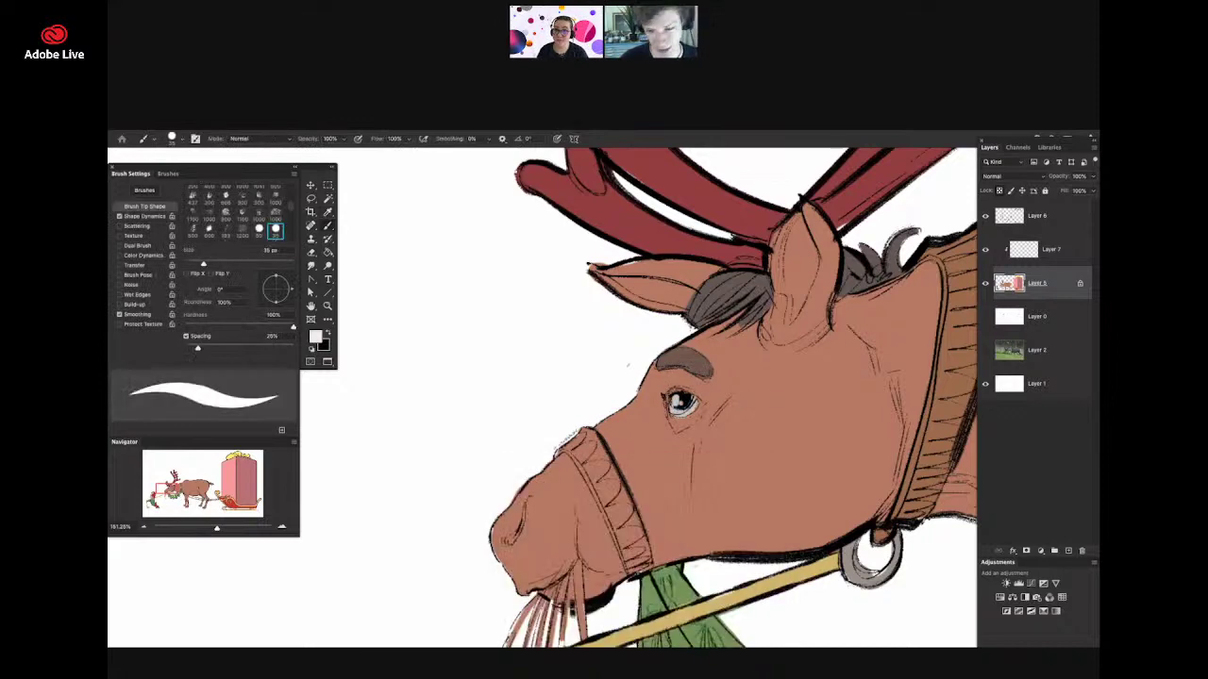
- Sample the coat's brown and clean up the edge around the reindeer's eye
key(super+space)
mouse_move(700, 399)
mouse_down()
mouse_move(613, 400)
mouse_move(792, 406)
mouse_move(718, 393)
mouse_up()
key(super+space)
alt+click(705, 400)
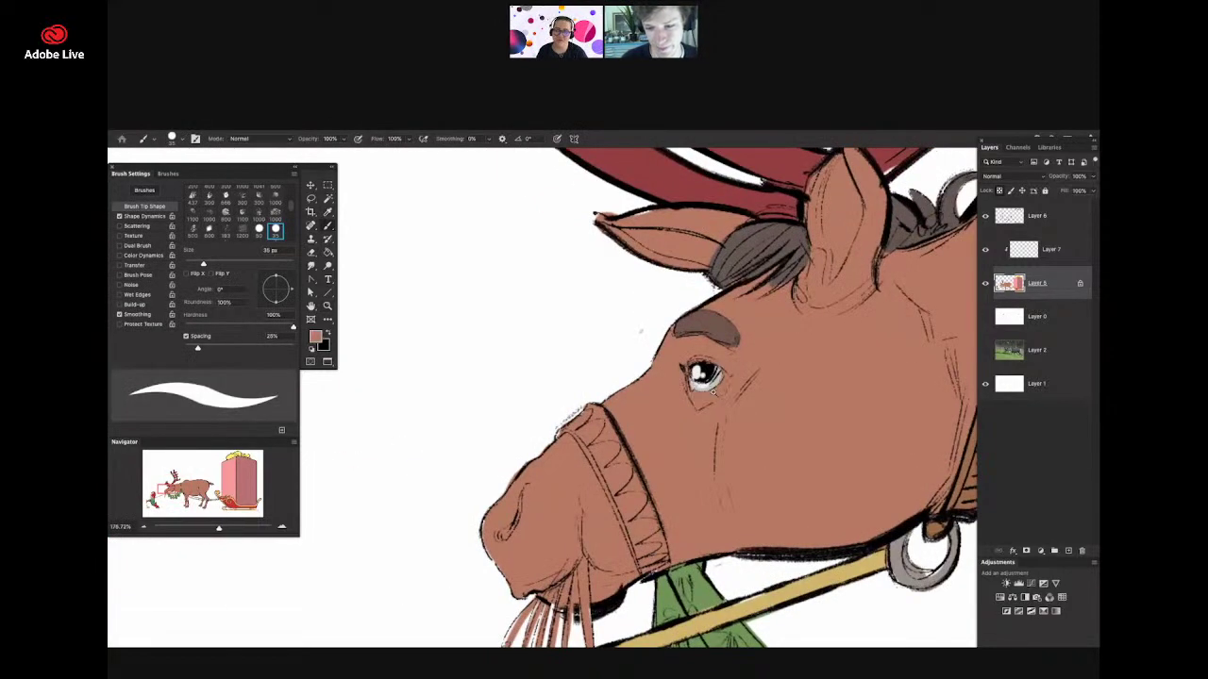
- Paint the noseband across the reindeer's muzzle in the harness's brown
scroll(641, 331, down, 3)
scroll(658, 305, up, 2)
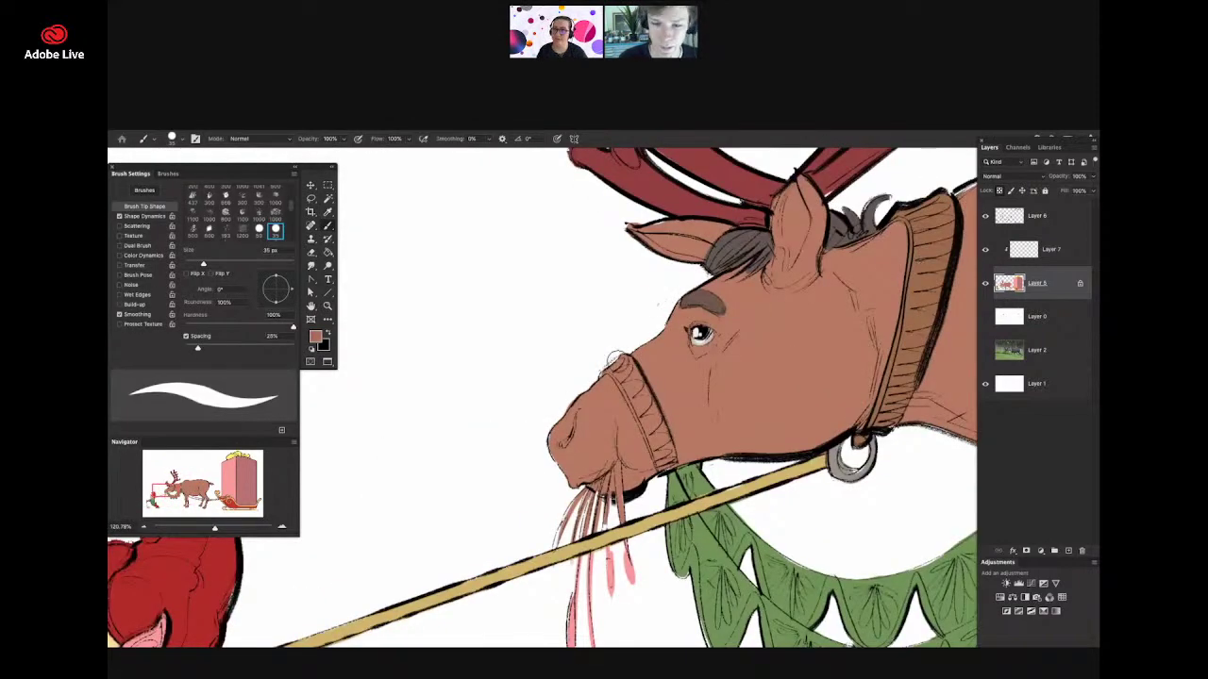
mouse_move(599, 371)
mouse_down()
mouse_move(639, 408)
mouse_move(661, 451)
mouse_up()
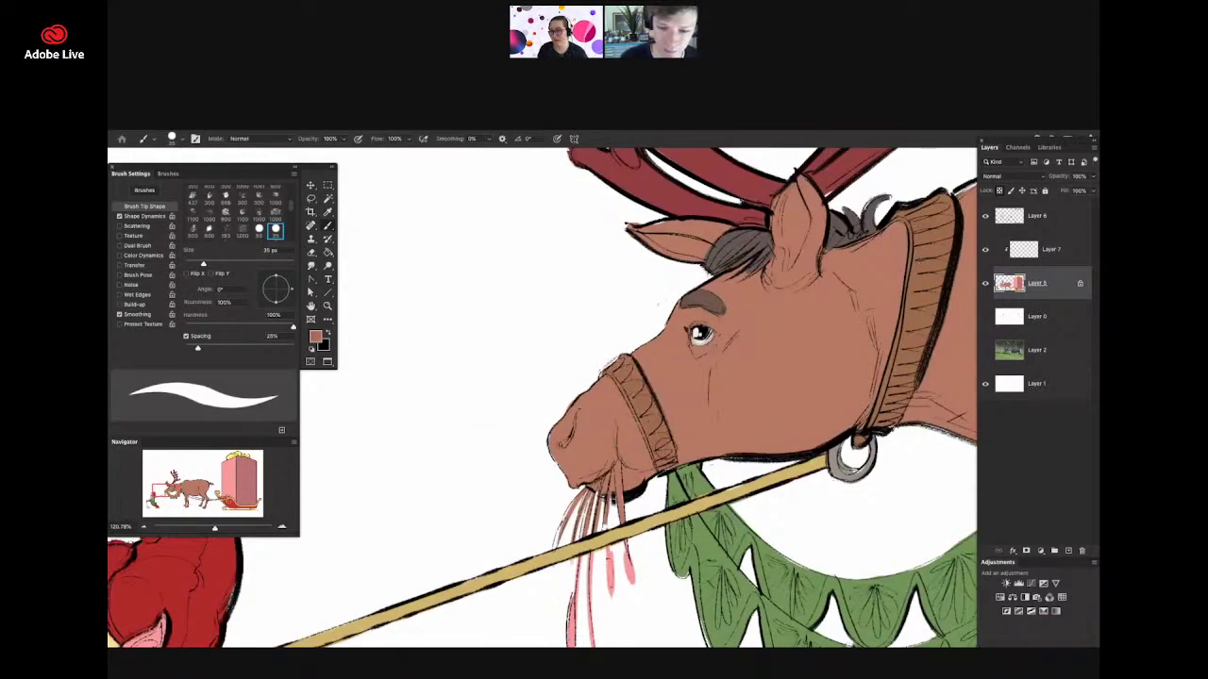
drag(687, 386, 623, 392)
drag(661, 458, 707, 459)
- Set the foreground colour to pale yellow #f9f0b3 and paint the grass stalks and seed heads hanging from the reindeer's mouth
key(n)
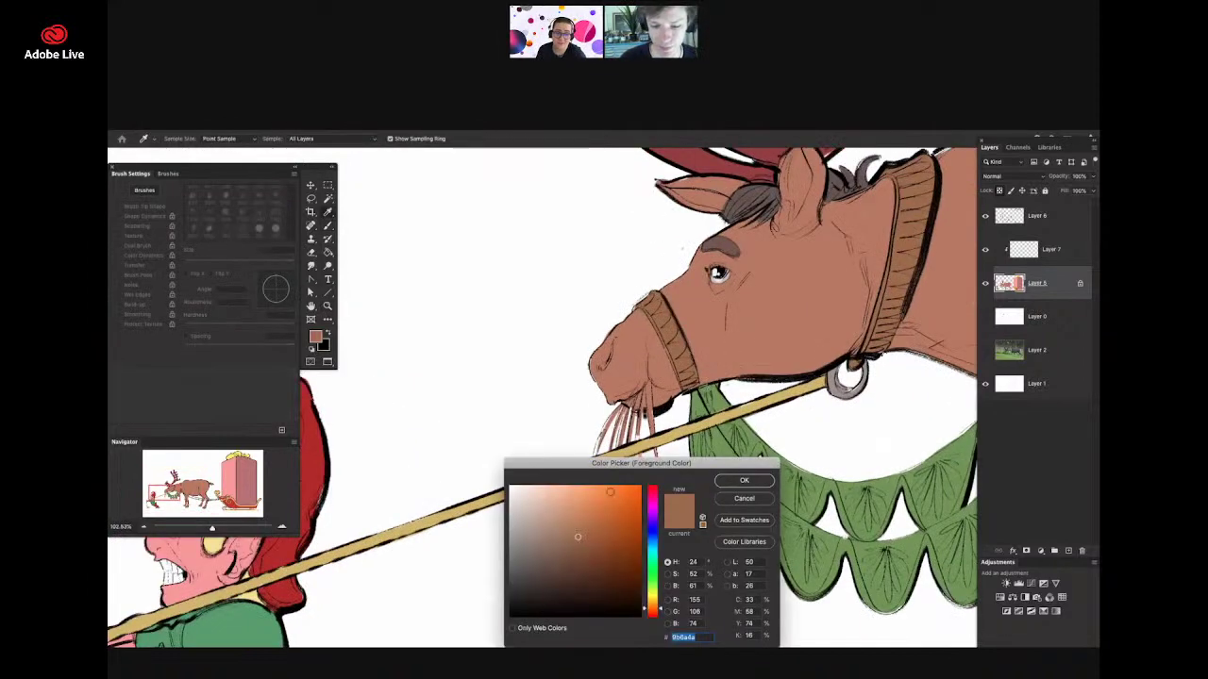
click(654, 599)
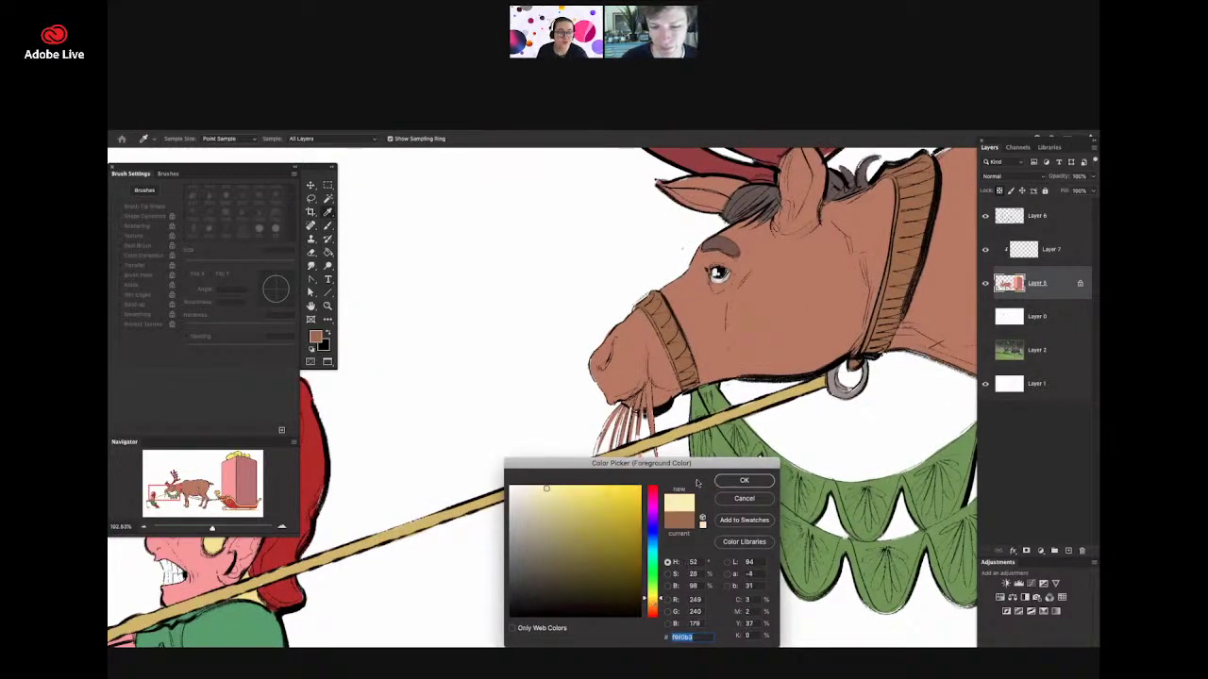
click(742, 480)
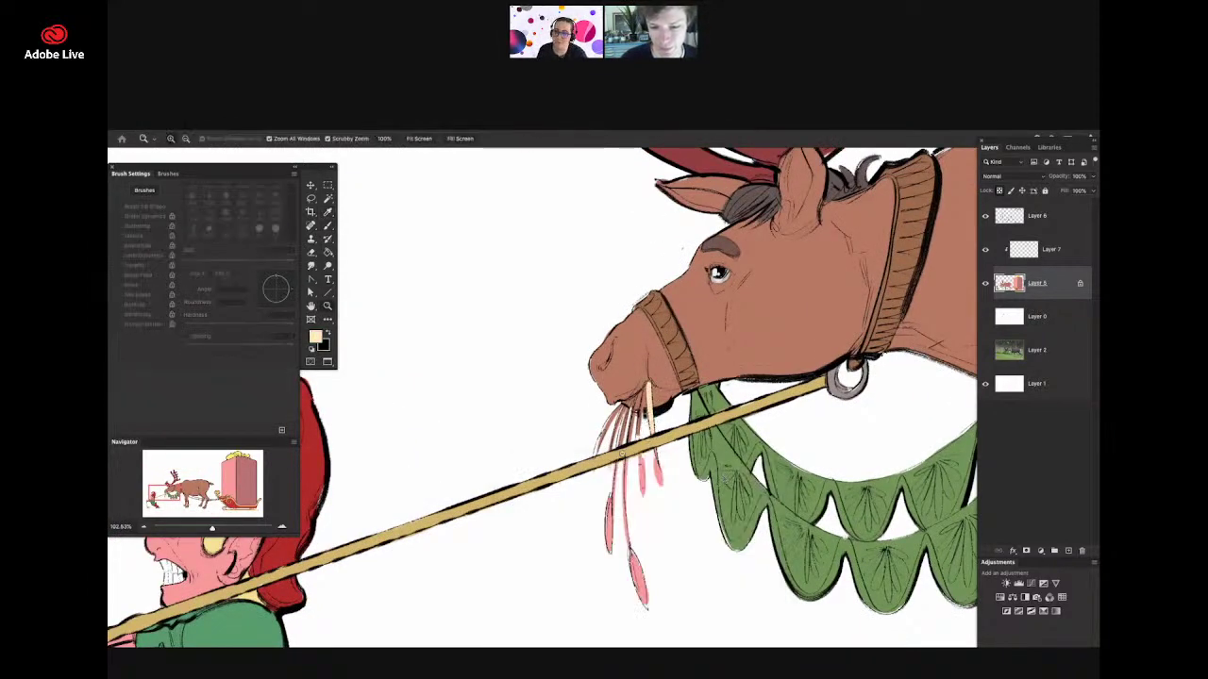
scroll(652, 415, up, 3)
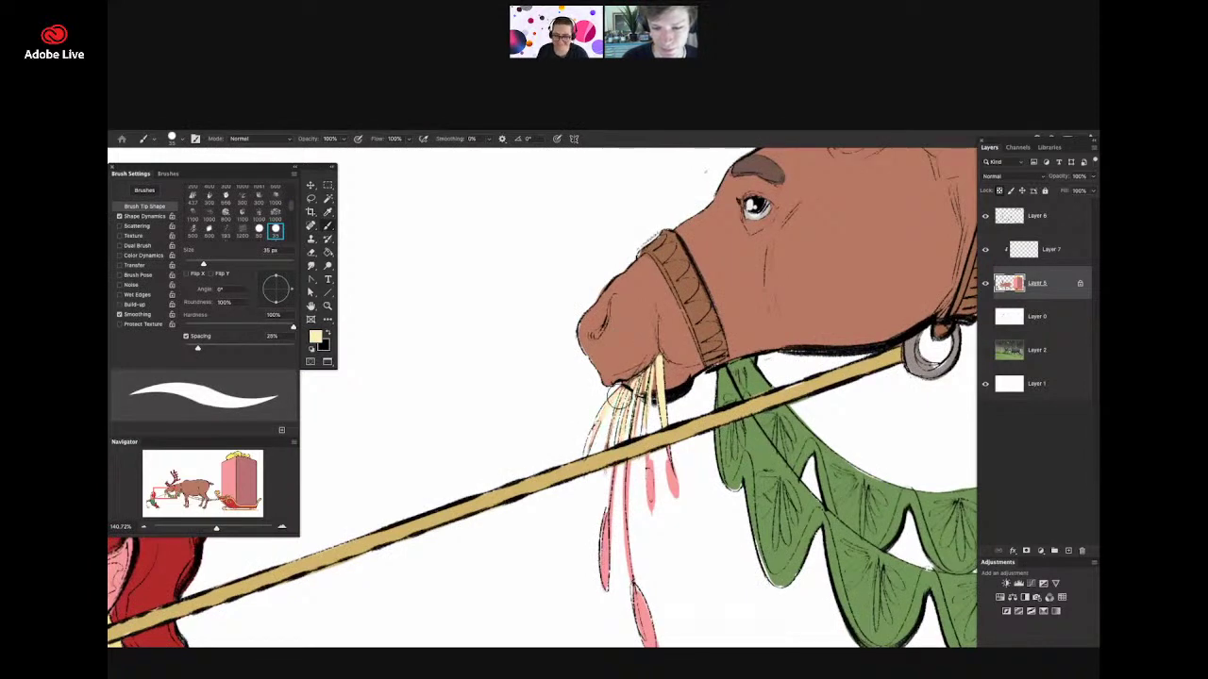
scroll(583, 451, down, 4)
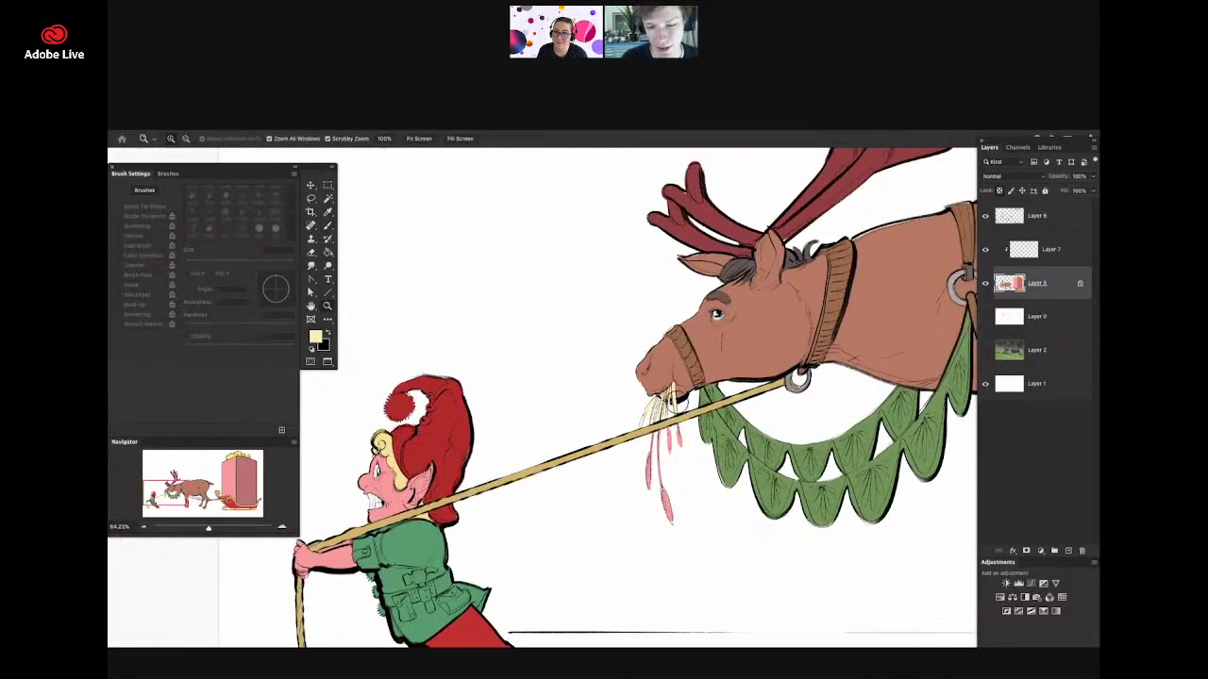
scroll(695, 412, up, 3)
mouse_move(694, 412)
mouse_down()
mouse_move(606, 476)
mouse_move(653, 504)
mouse_move(659, 558)
mouse_move(626, 520)
mouse_up()
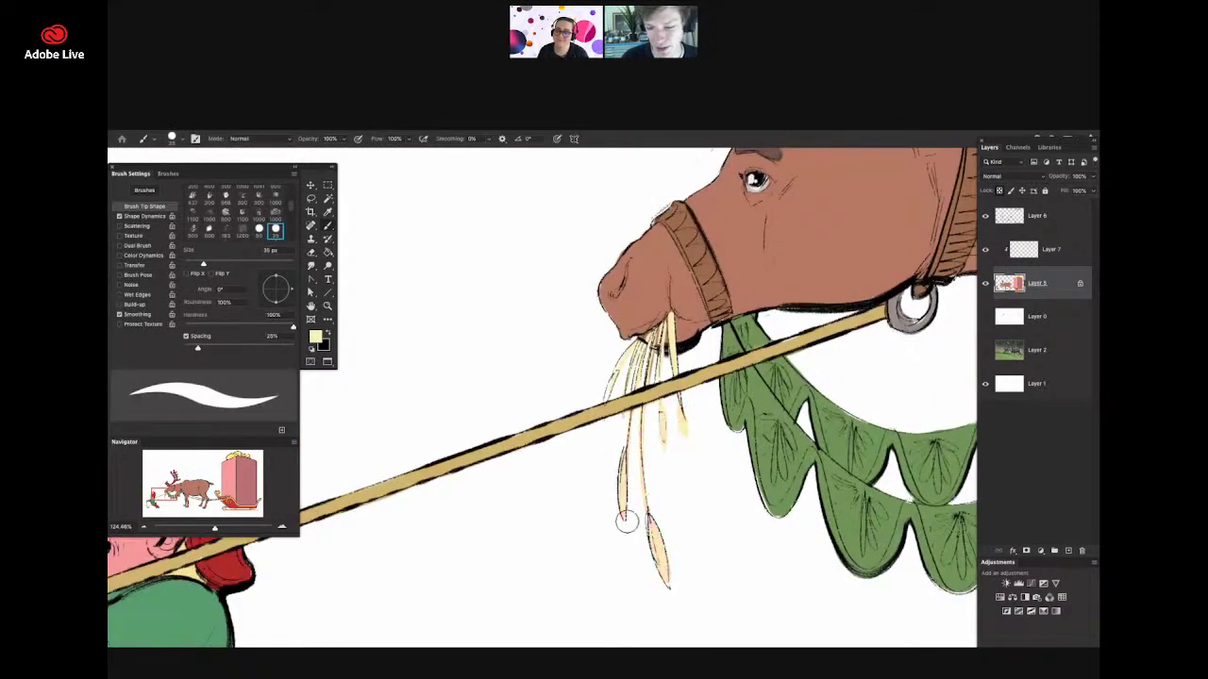
- Select the reindeer's brown harness straps with the Magic Wand at a tolerance of 12
drag(549, 449, 482, 447)
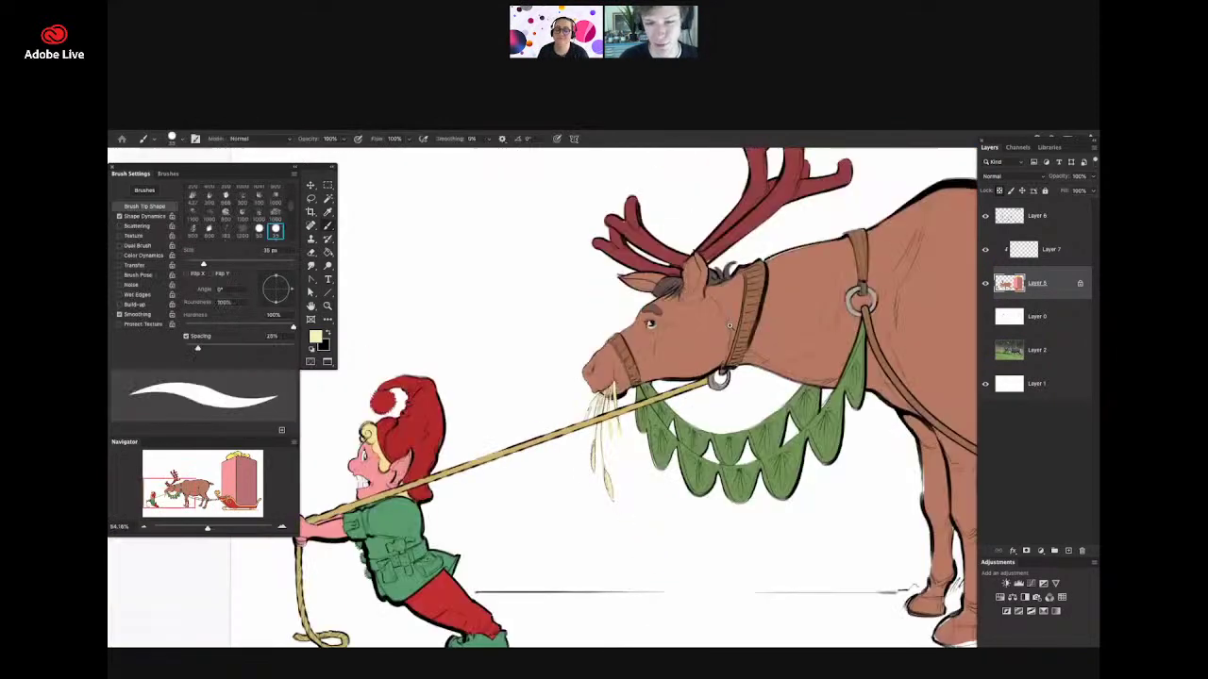
drag(676, 345, 632, 345)
drag(823, 324, 848, 322)
scroll(847, 324, up, 2)
key(w)
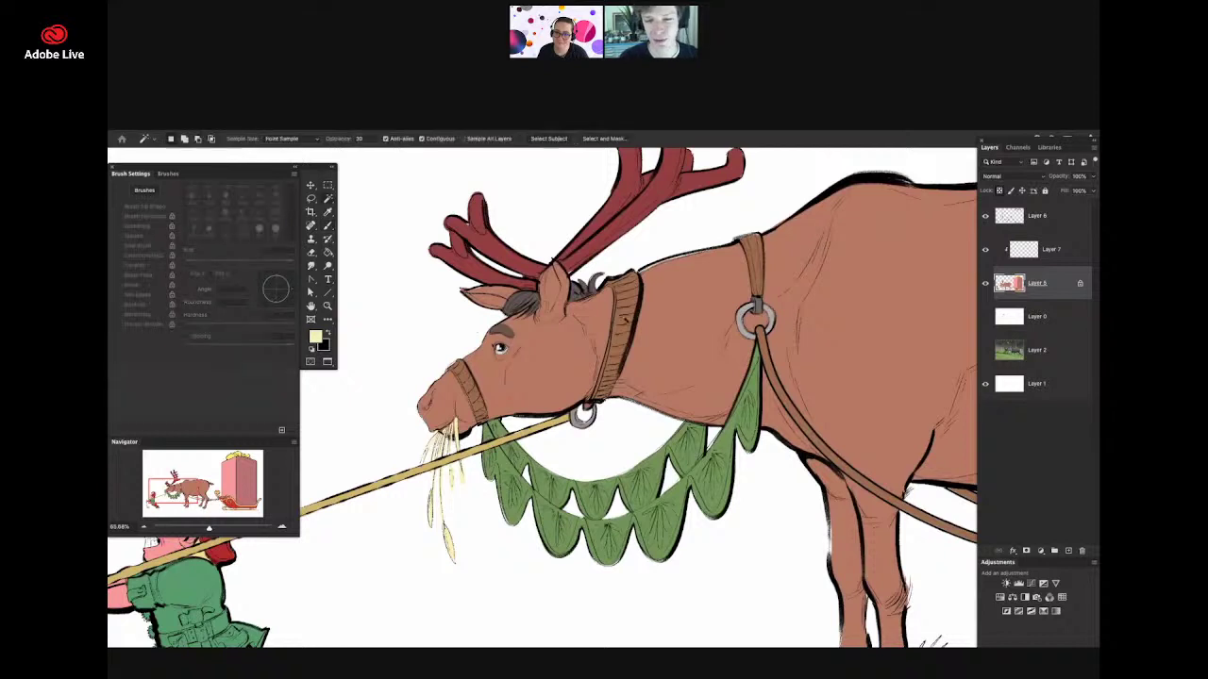
click(618, 319)
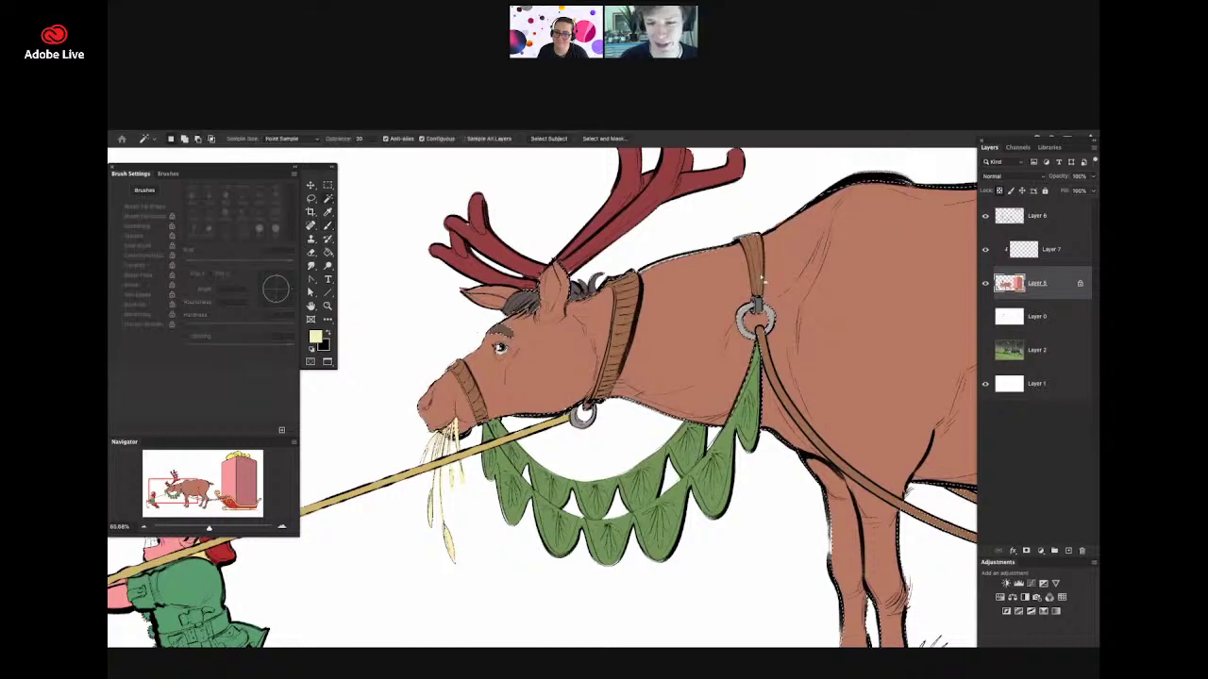
click(357, 140)
text(12)
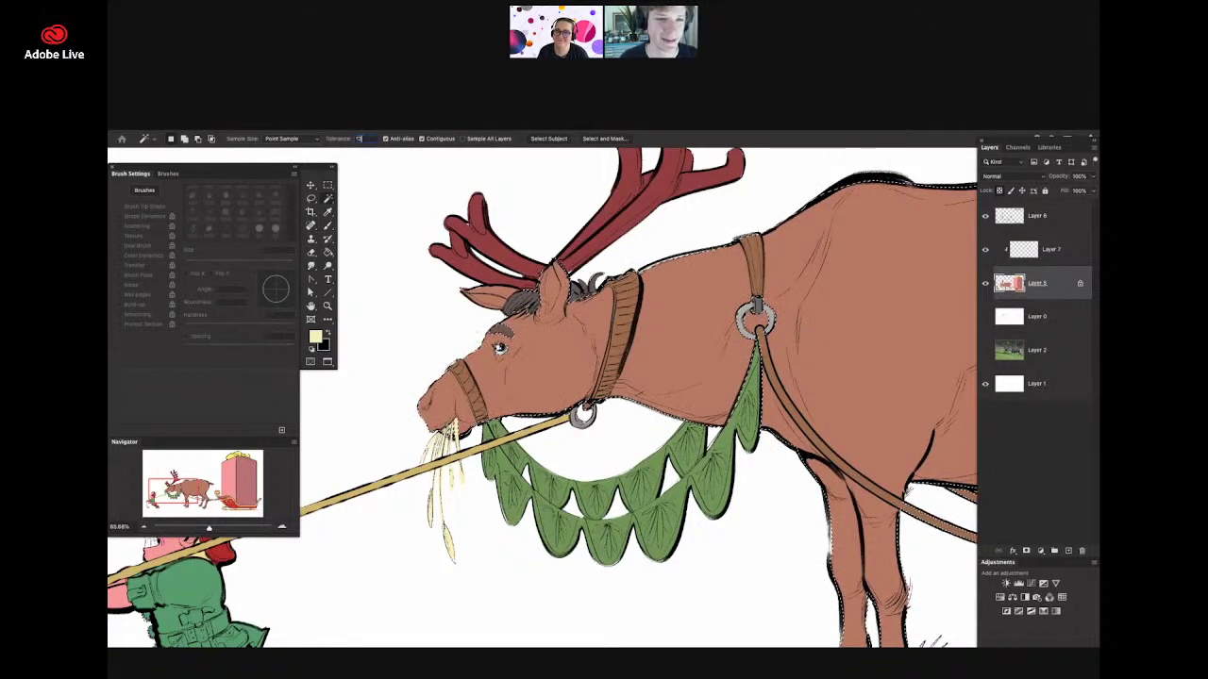
click(622, 316)
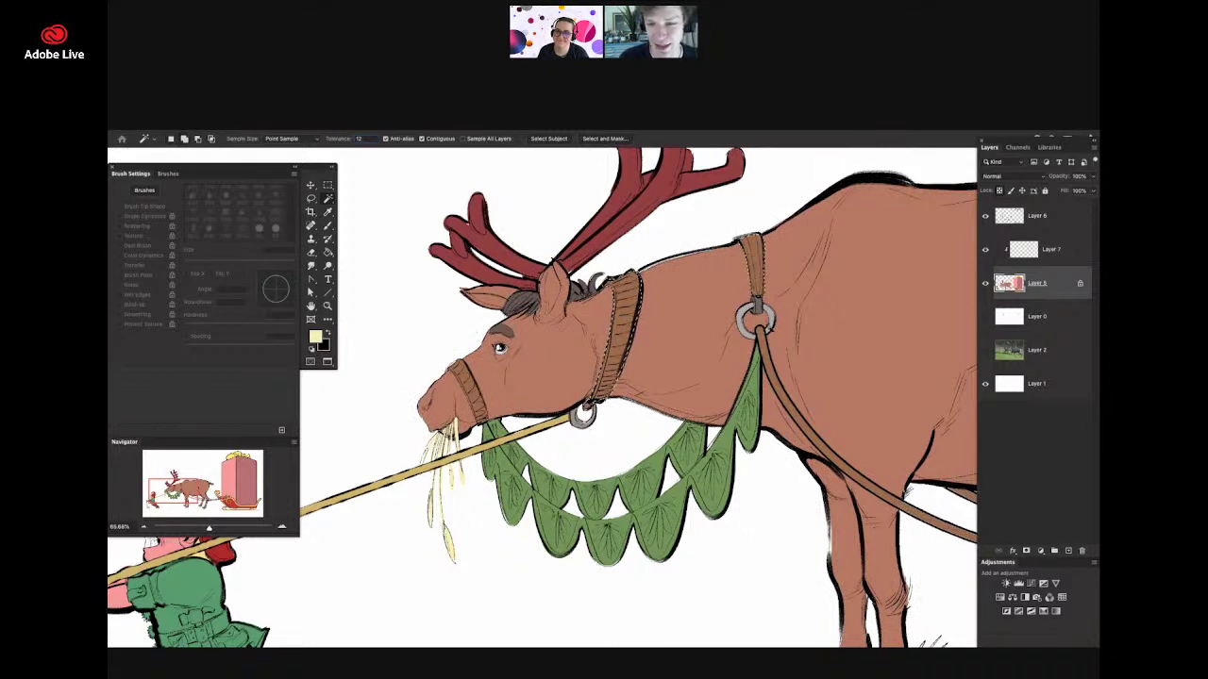
- Darken the selected harness straps and reins with Hue/Saturation at a lightness of about -16, and clear the selection
key(ctrl+minus)
key(ctrl+minus)
scroll(786, 435, up, 2)
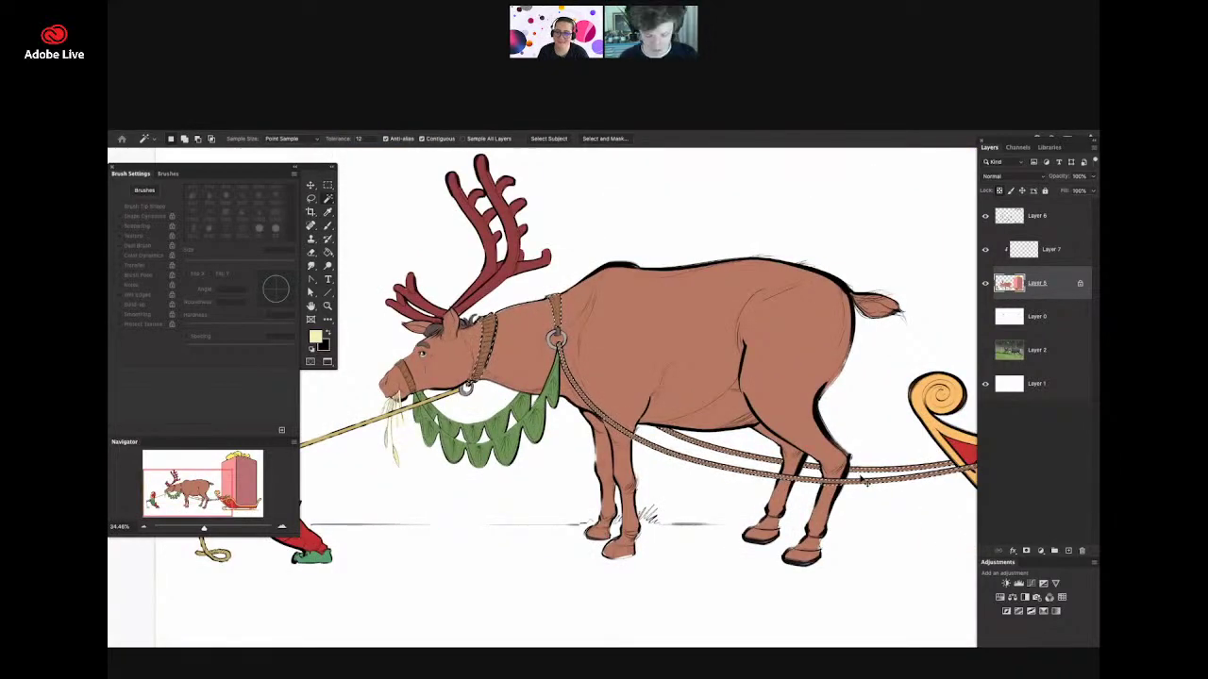
key(ctrl+u)
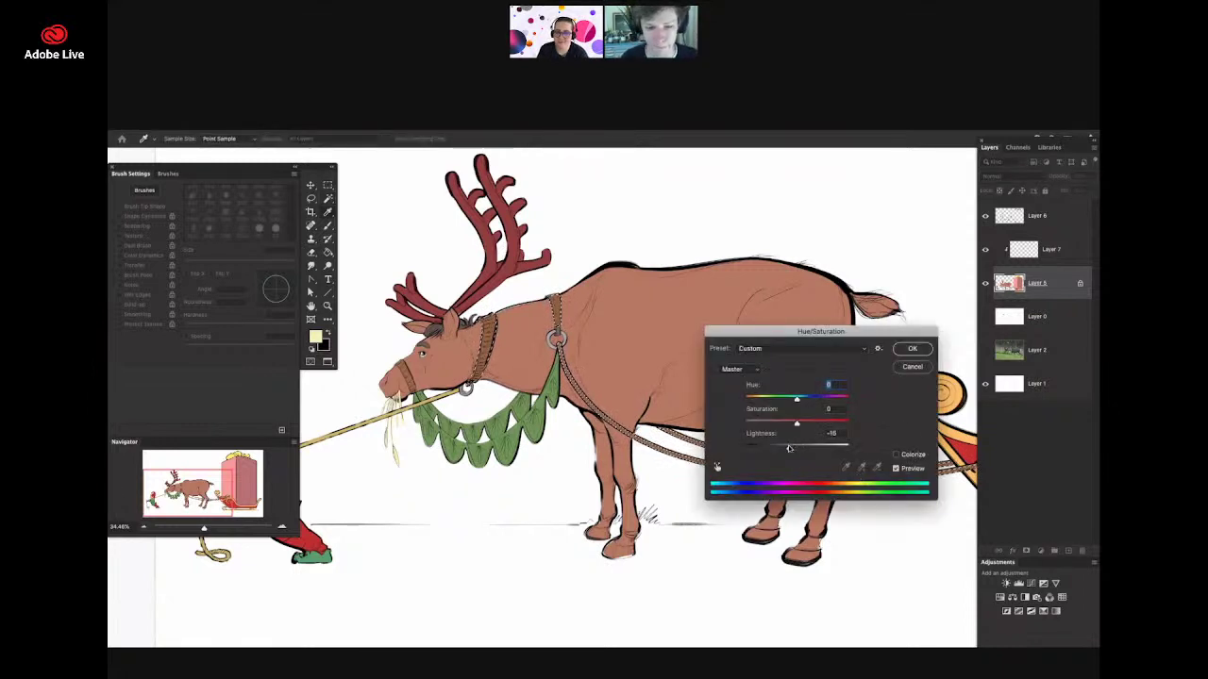
click(911, 350)
key(m)
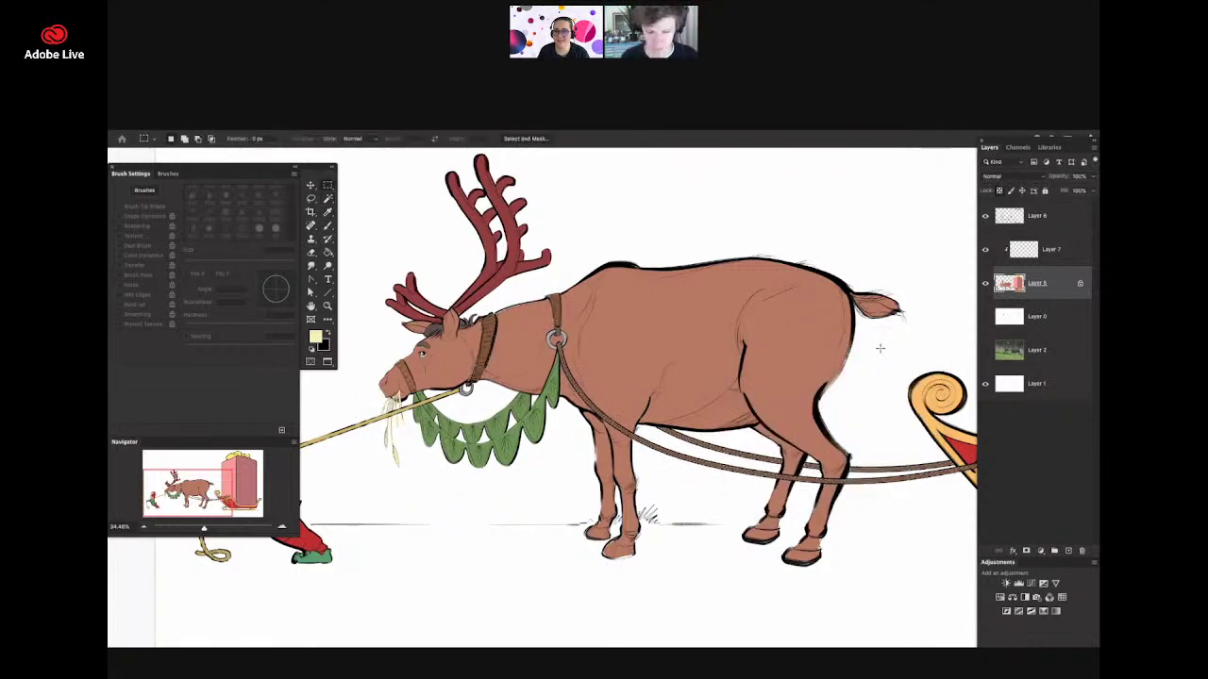
- Set the foreground colour to neutral grey #706e6e for the reindeer's hooves
drag(727, 349, 688, 351)
drag(739, 401, 799, 436)
key(b)
key(n)
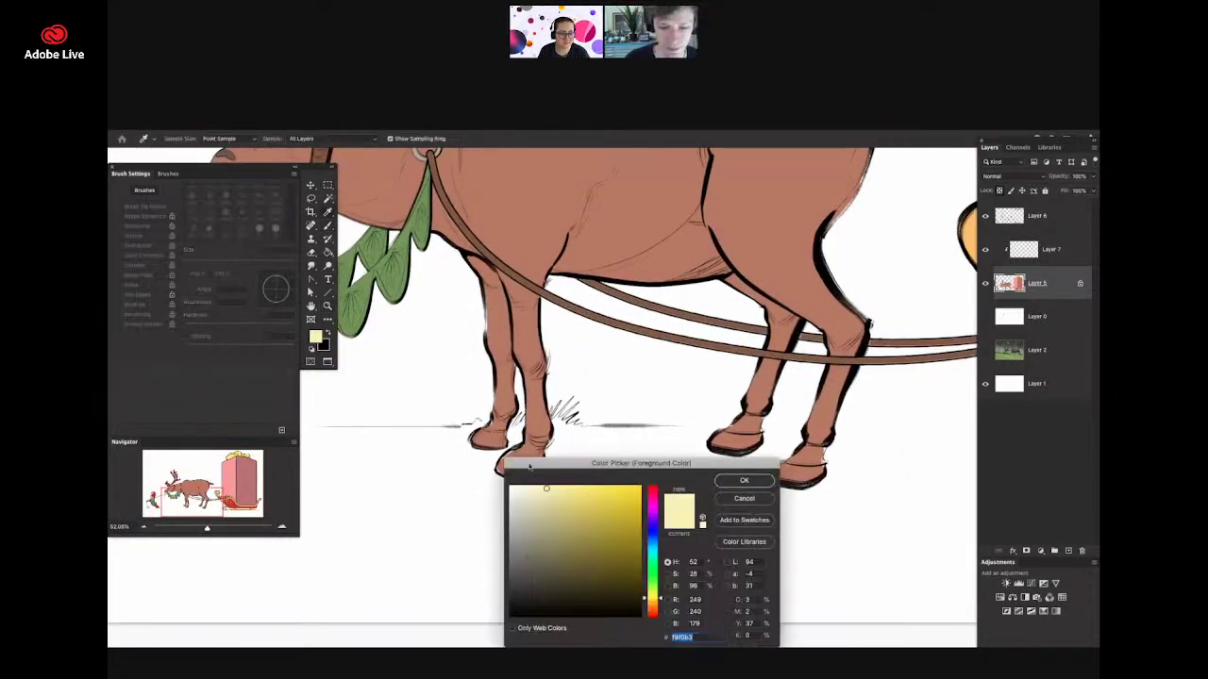
click(537, 436)
drag(520, 549, 513, 555)
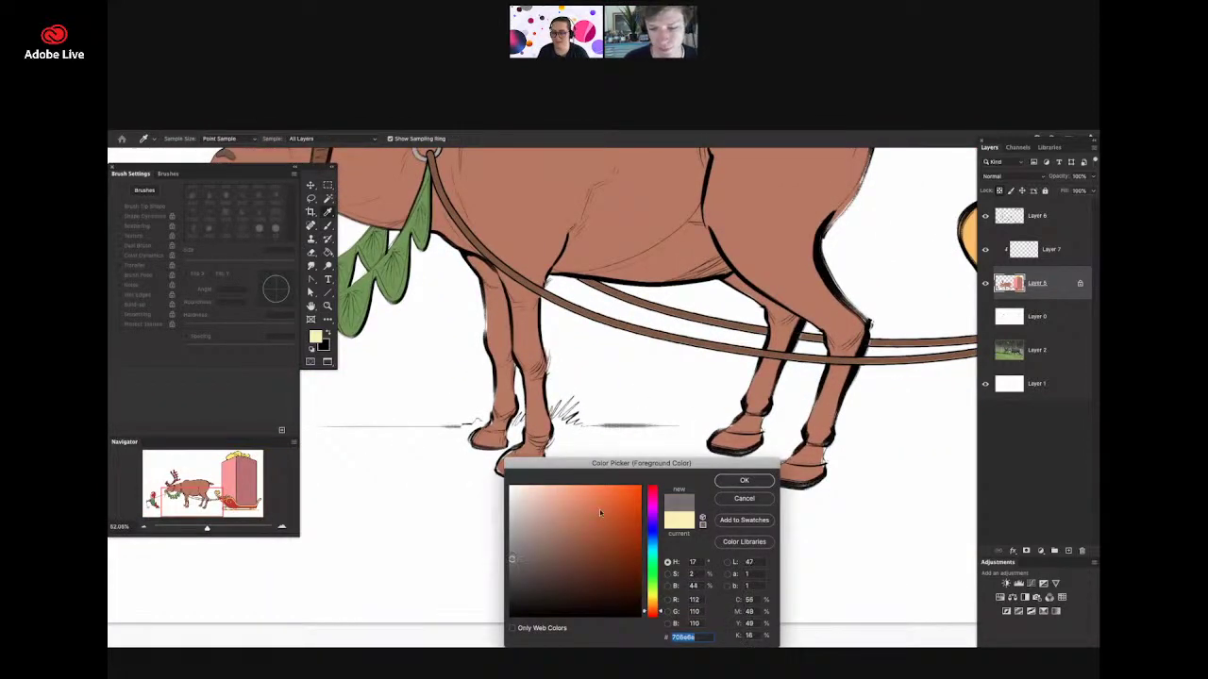
click(744, 481)
- Choose a hard round brush and paint all four of the reindeer's hooves grey
right_click(729, 480)
drag(792, 244, 798, 244)
click(682, 457)
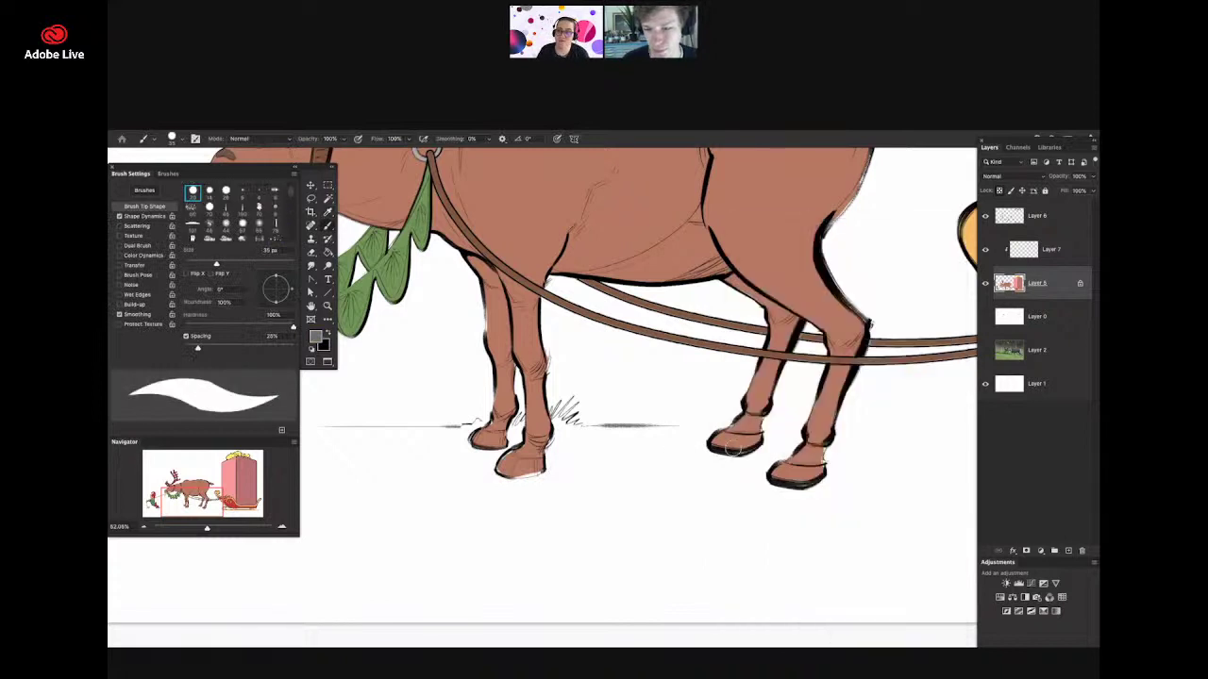
drag(716, 443, 736, 443)
drag(824, 465, 791, 472)
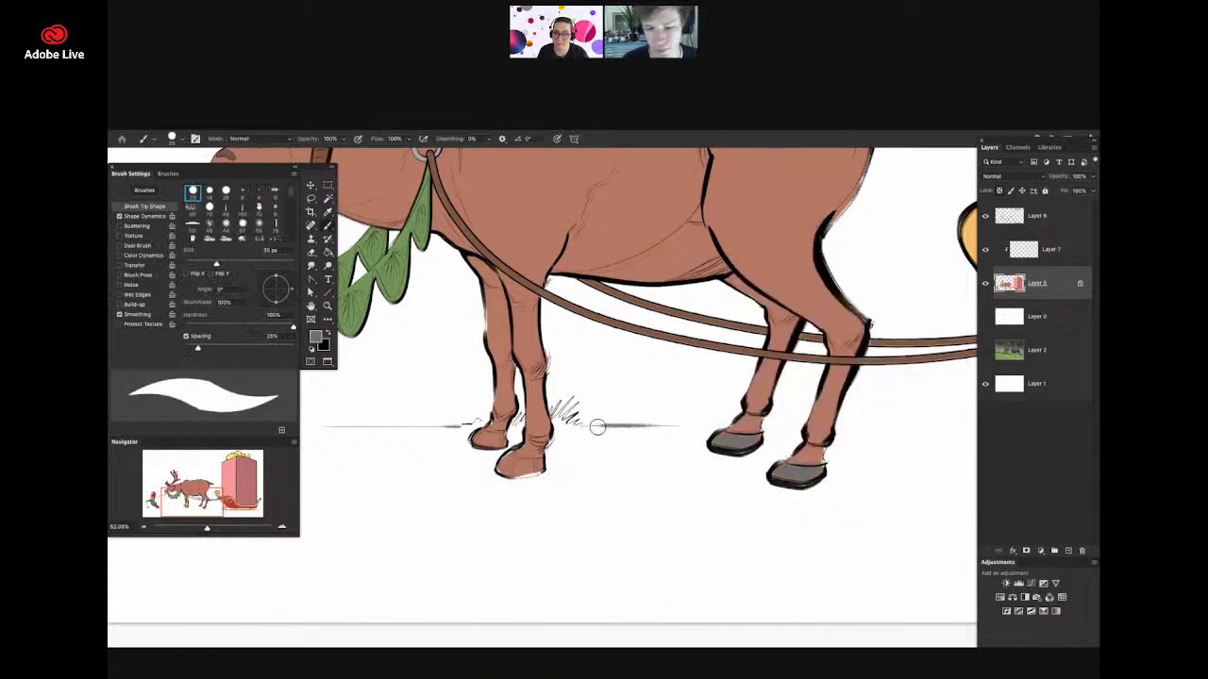
mouse_move(530, 463)
mouse_down()
mouse_move(498, 473)
mouse_move(512, 455)
mouse_move(480, 440)
mouse_up()
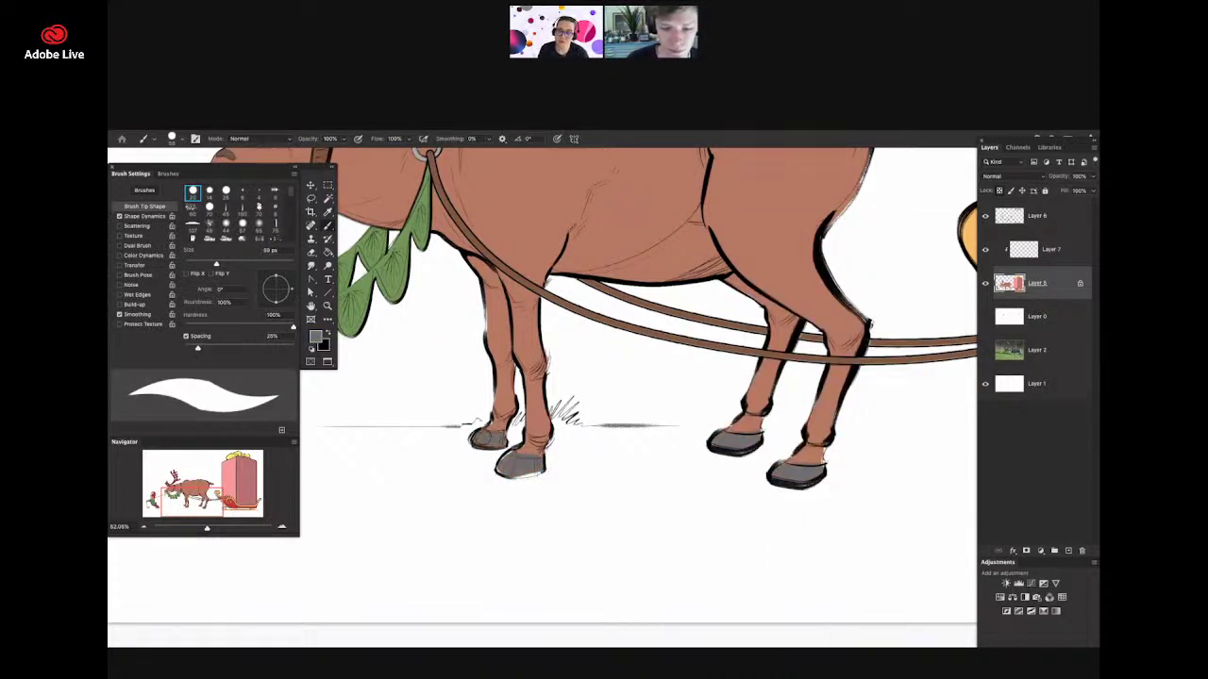
- Set the foreground colour to a very light grey and paint the pompom on the elf's hat
drag(646, 429, 547, 453)
mouse_move(495, 395)
mouse_down()
mouse_move(572, 380)
mouse_move(535, 384)
mouse_up()
drag(474, 454, 463, 457)
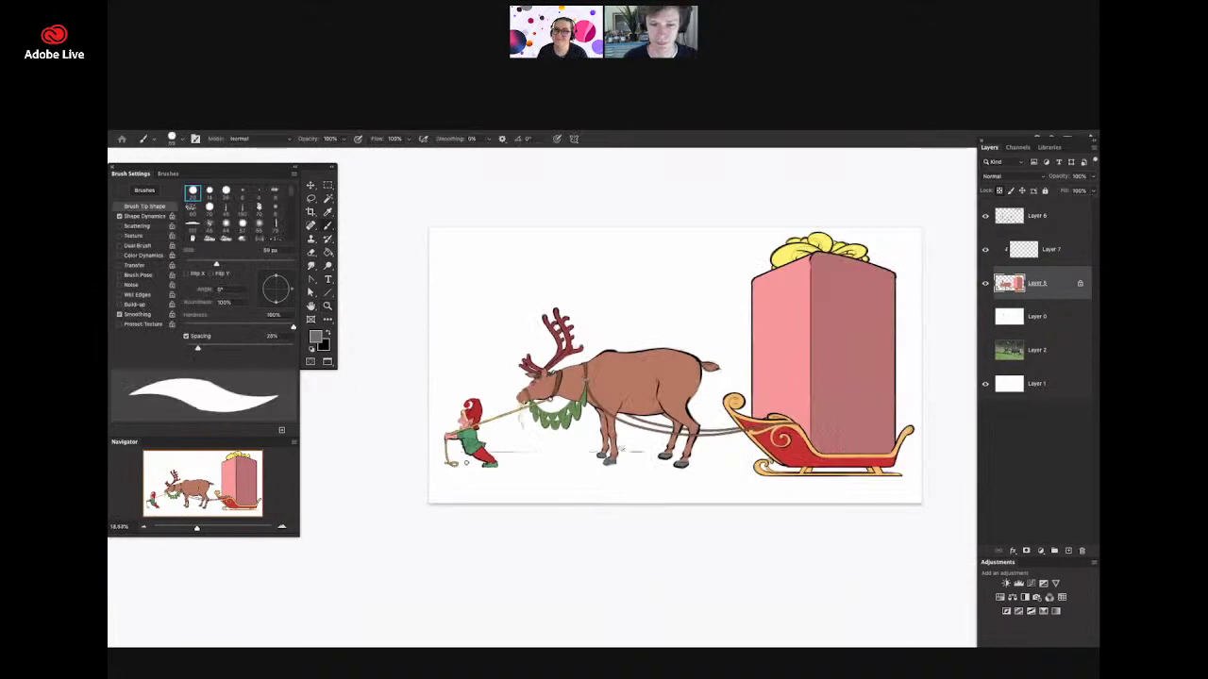
drag(479, 400, 541, 419)
drag(618, 435, 591, 413)
click(316, 337)
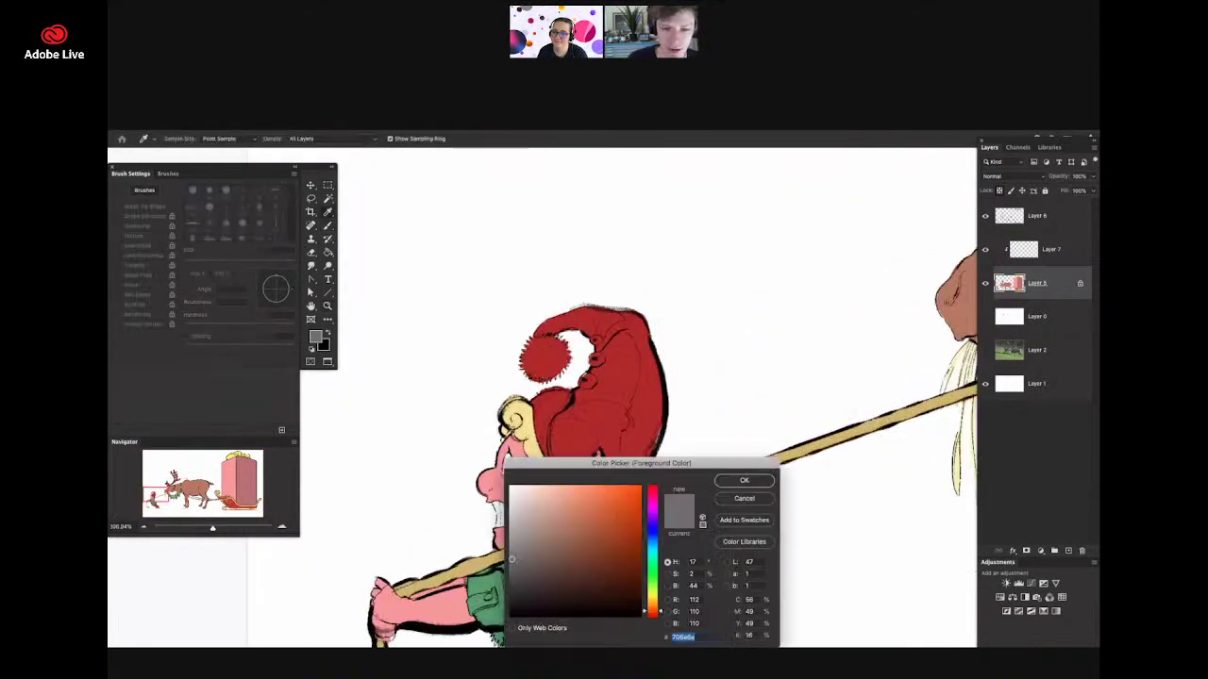
click(518, 496)
click(736, 480)
mouse_move(559, 358)
mouse_down()
mouse_move(533, 363)
mouse_move(539, 347)
mouse_move(551, 358)
mouse_move(513, 362)
mouse_up()
drag(524, 461, 483, 440)
- Duplicate Layer 5, clip the copy to the original base layer, and delete Layer 7
drag(666, 415, 630, 419)
drag(763, 411, 778, 413)
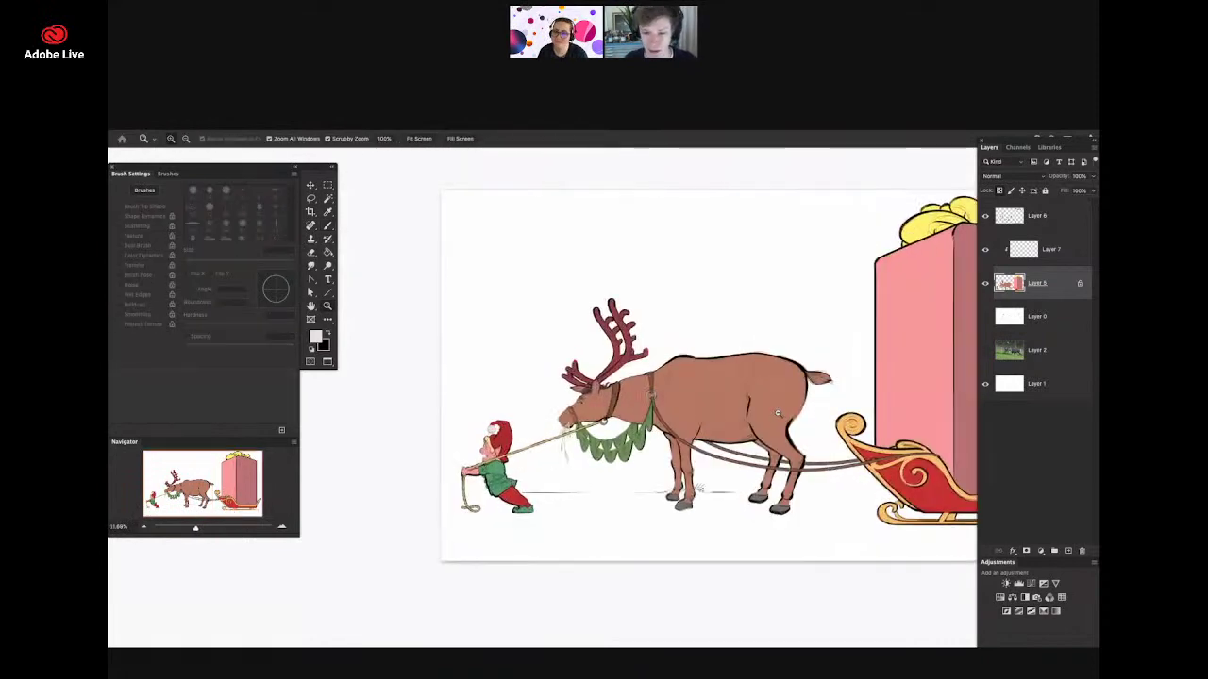
drag(654, 430, 665, 431)
drag(641, 369, 661, 409)
key(b)
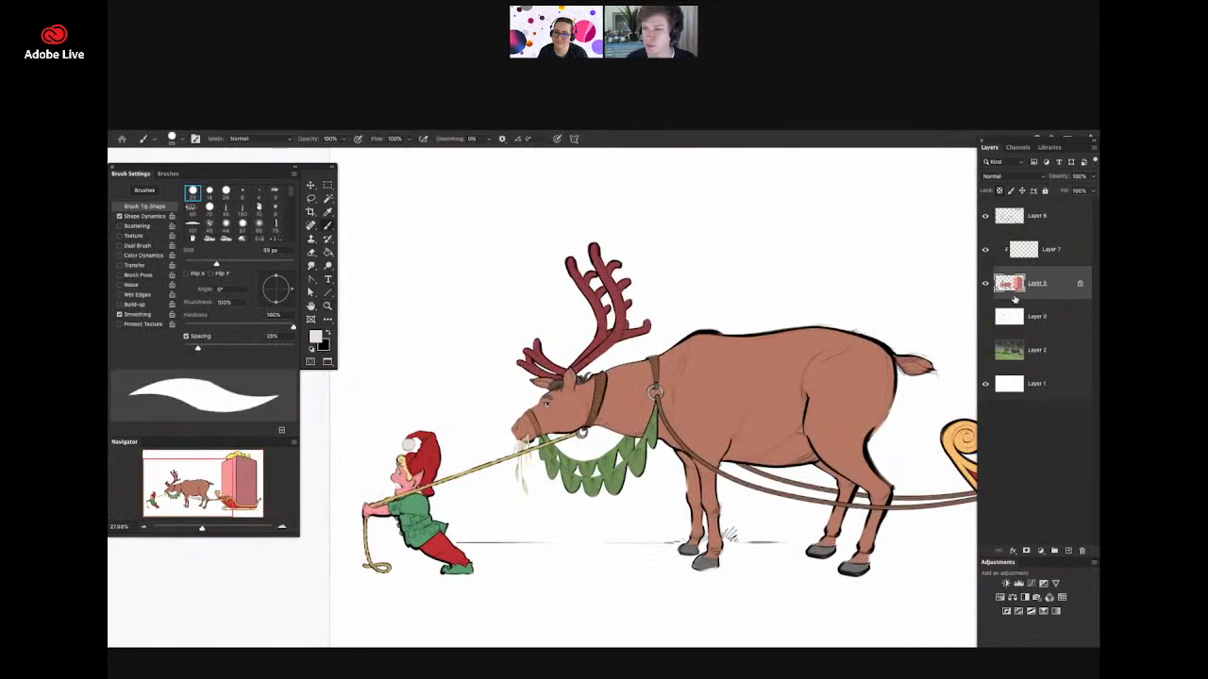
key(ctrl+j)
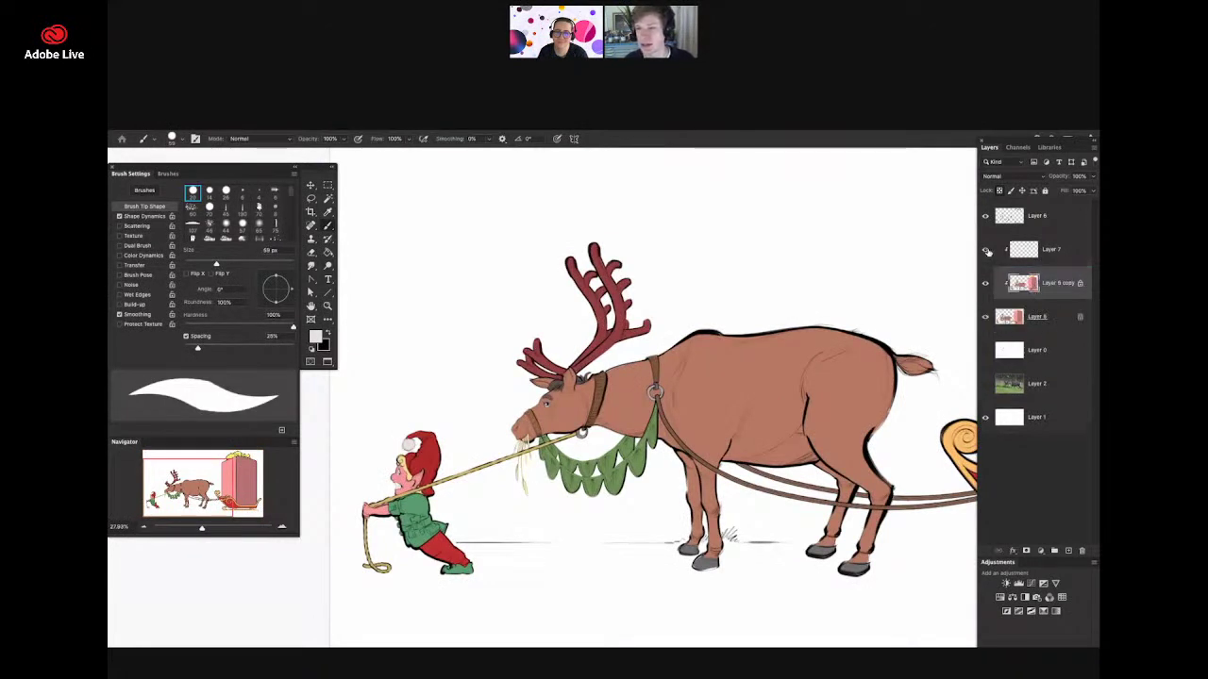
click(1039, 253)
key(Delete)
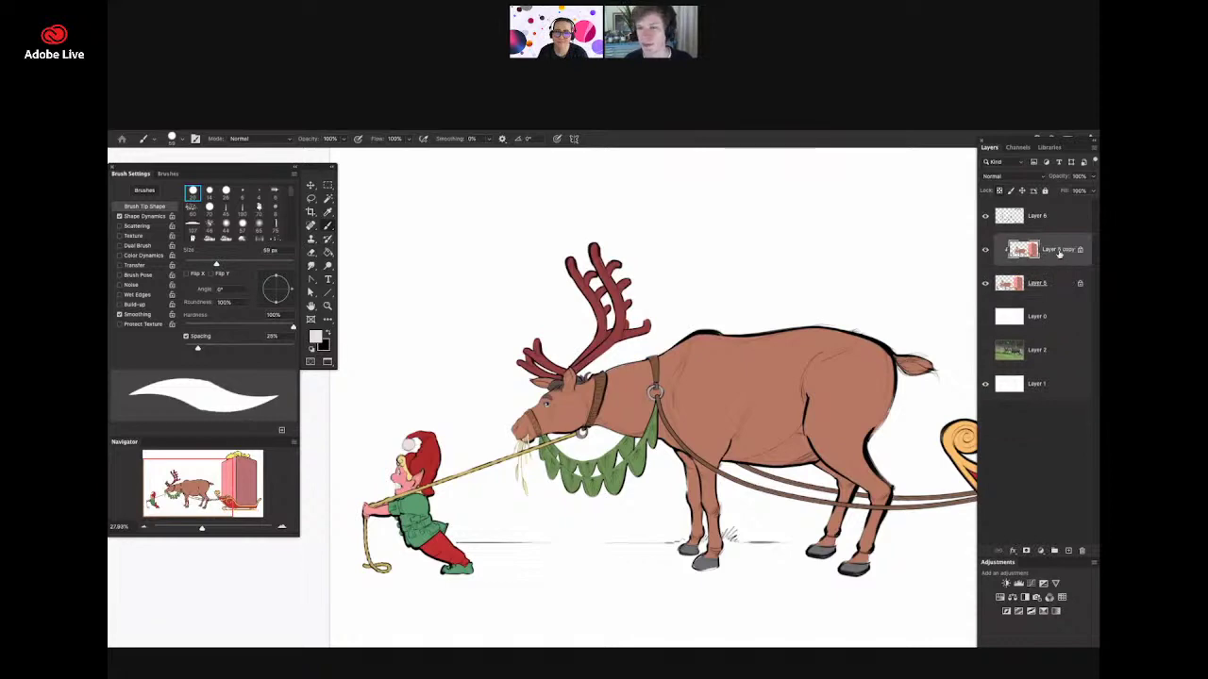
drag(596, 398, 570, 452)
scroll(569, 451, up, 1)
key(b)
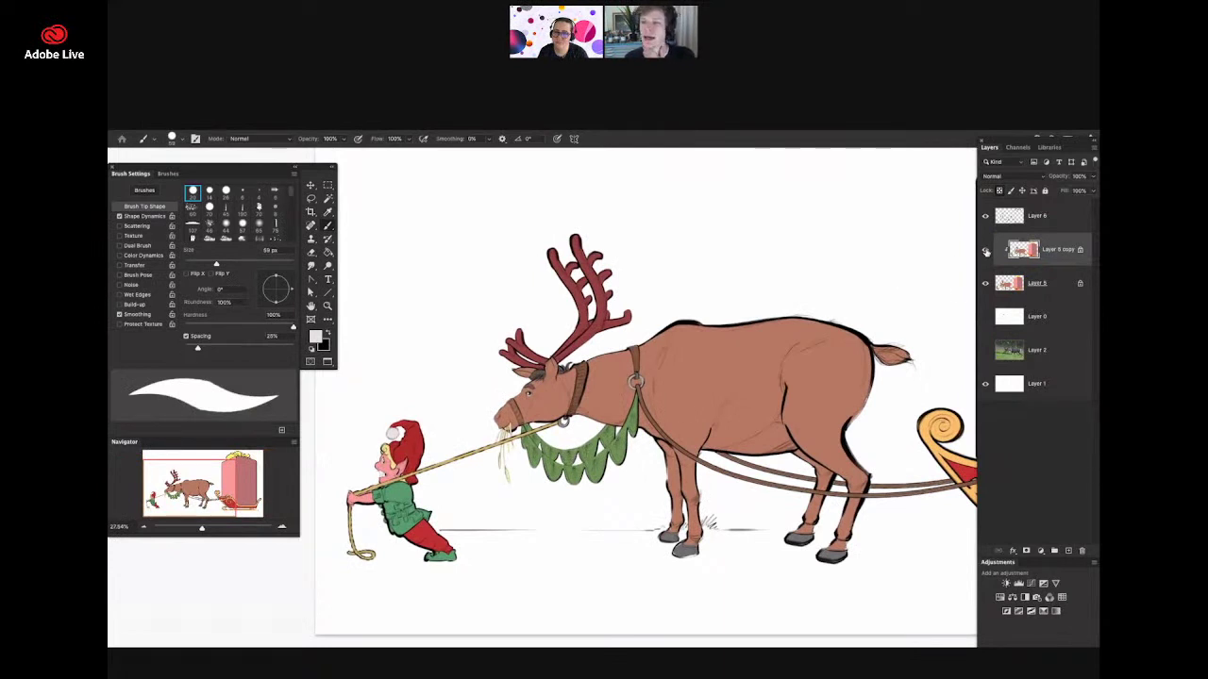
- Release the clipping mask on Layer 5 copy and unlock the layer's transparent pixels
mouse_move(737, 372)
mouse_down()
mouse_move(708, 376)
mouse_move(724, 382)
mouse_up()
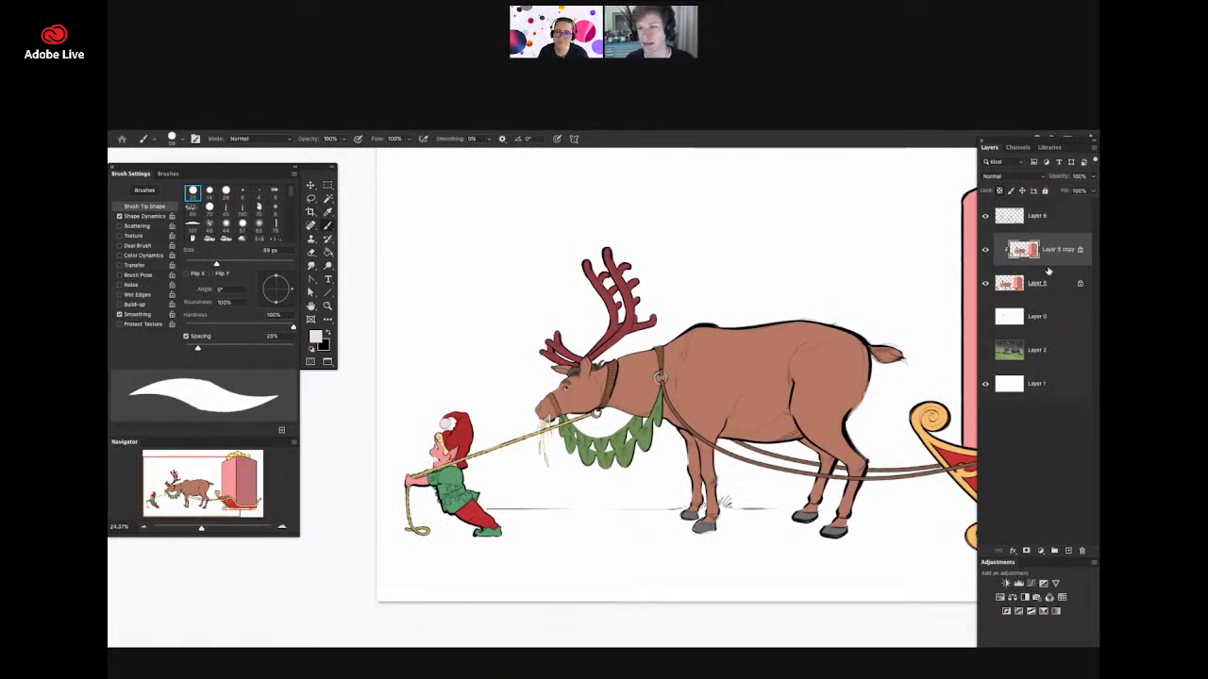
alt+click(1047, 269)
right_click(1080, 250)
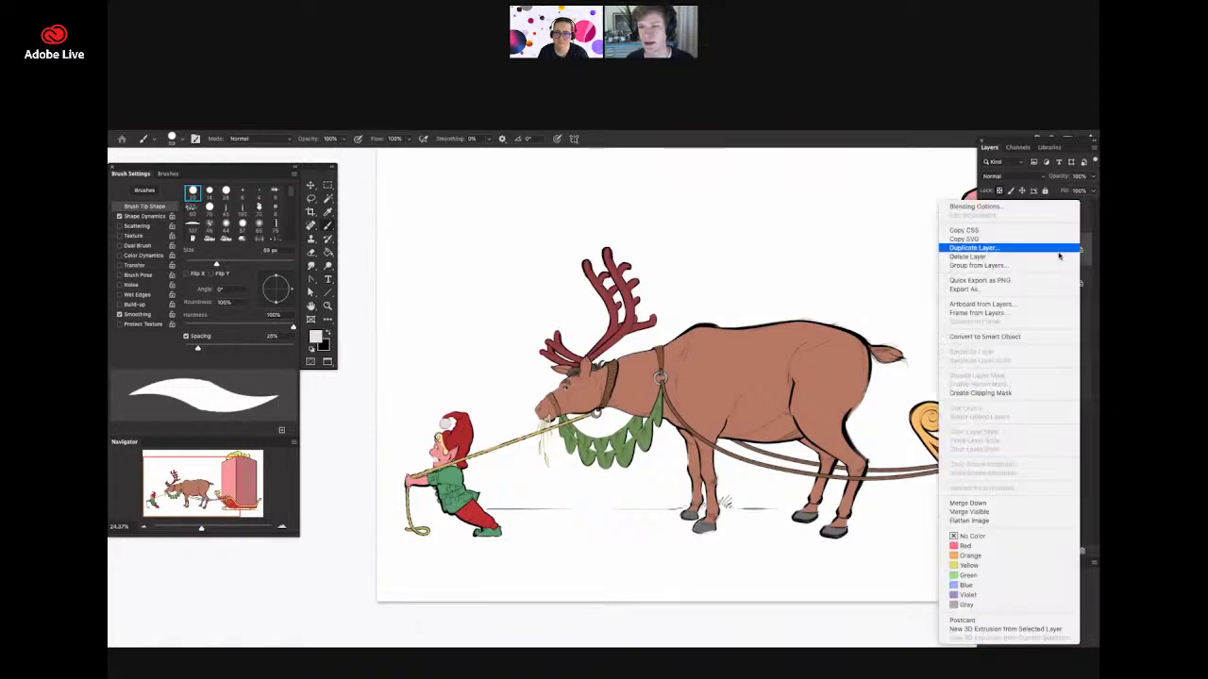
click(1087, 245)
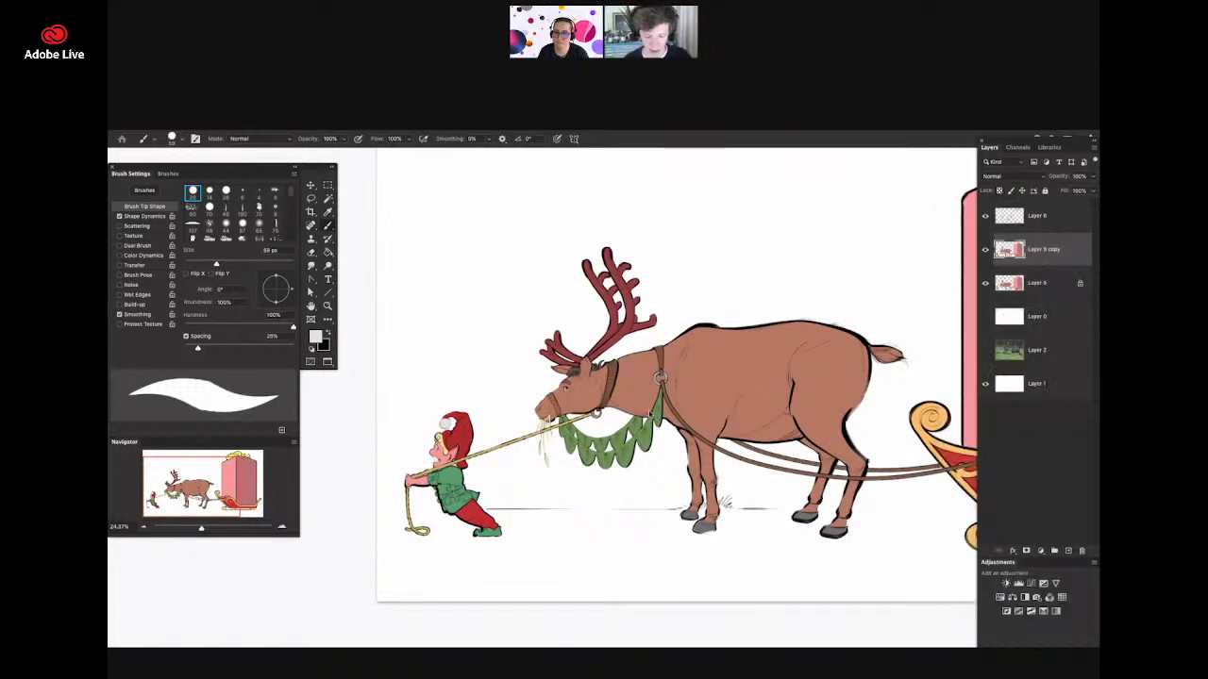
- Turn Layer 5 copy white with a Hue/Saturation lightness of +100, and lock its transparent pixels again
key(ctrl+u)
drag(797, 451, 889, 448)
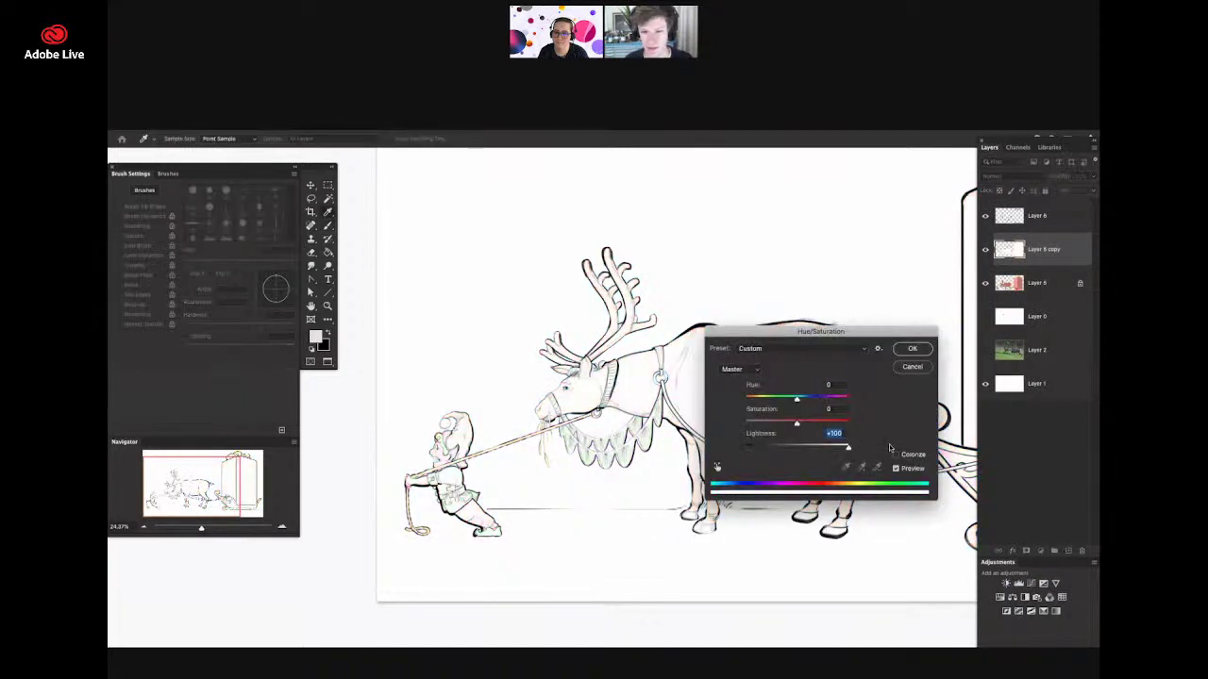
click(910, 351)
key(z)
mouse_move(908, 351)
mouse_down()
mouse_move(847, 356)
mouse_move(864, 378)
mouse_up()
key(z)
drag(530, 424, 552, 423)
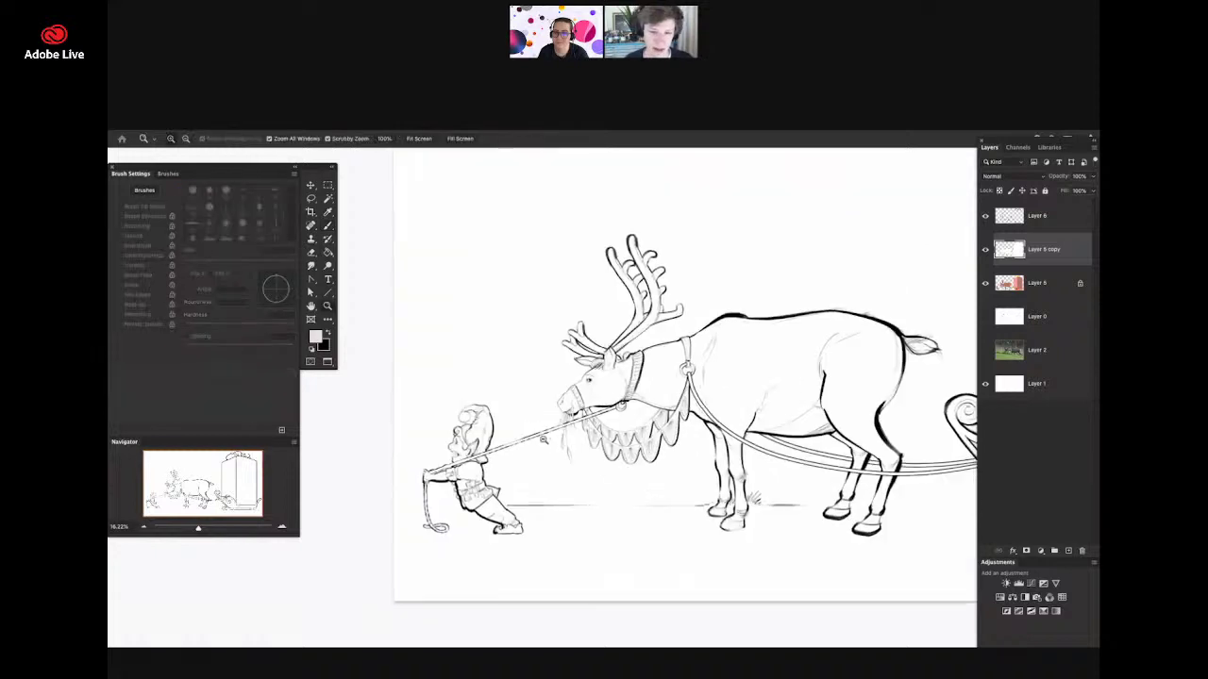
key(z)
drag(699, 390, 694, 390)
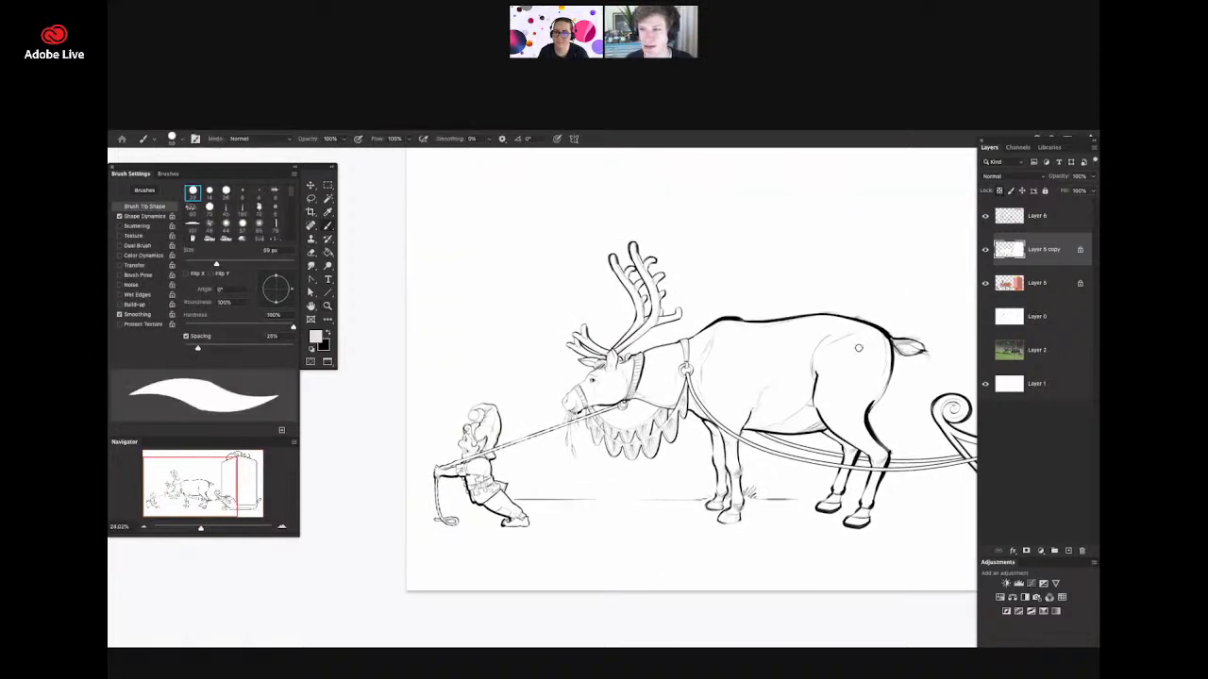
- Choose the narrow 75 px brush with soft, pressure-dependent strokes for shading the antlers
key(z)
drag(651, 334, 667, 346)
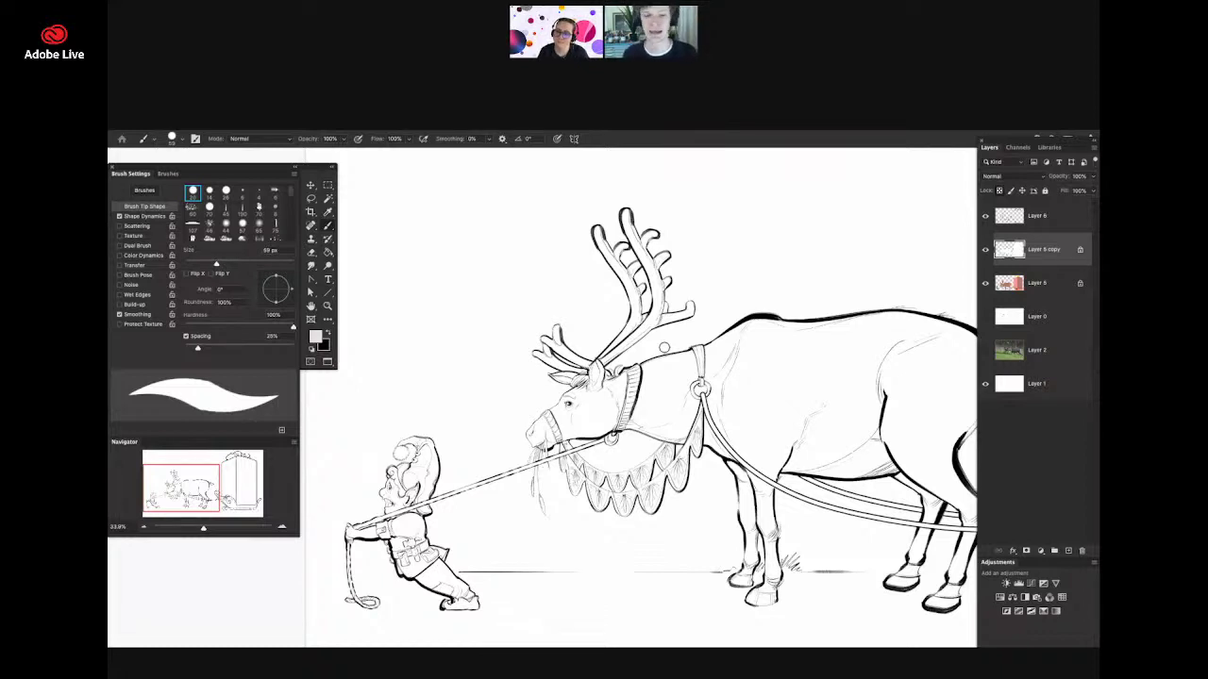
key(z)
drag(724, 405, 700, 405)
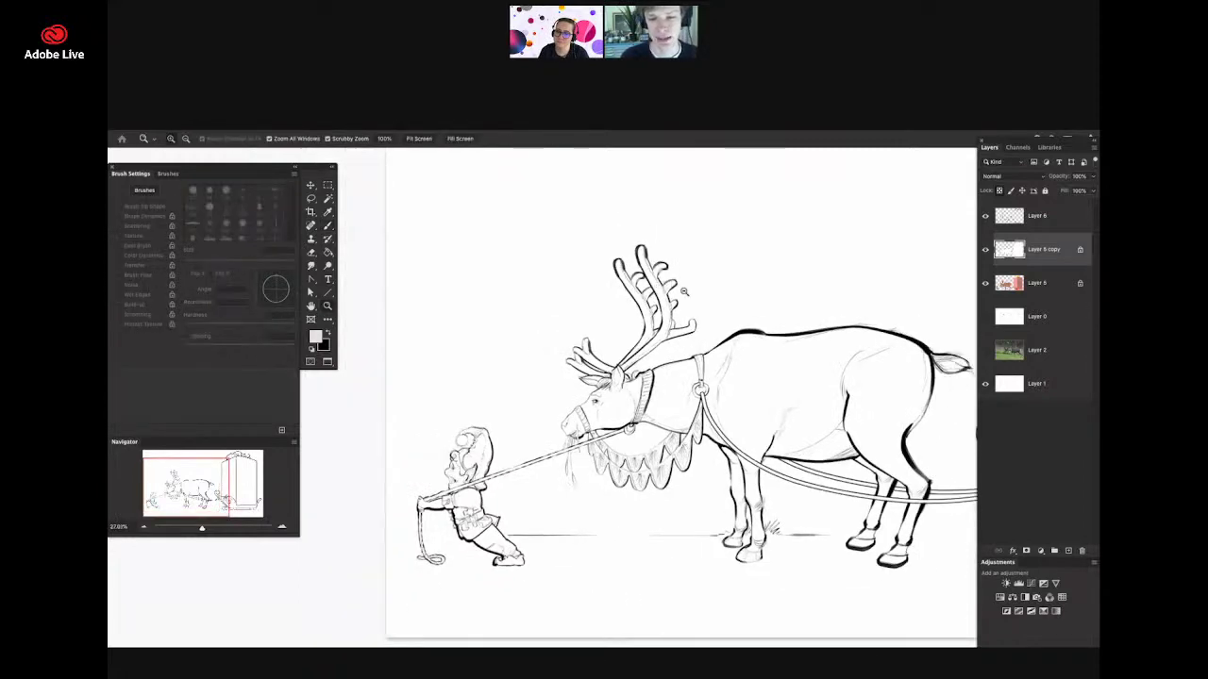
drag(689, 283, 745, 289)
right_click(668, 316)
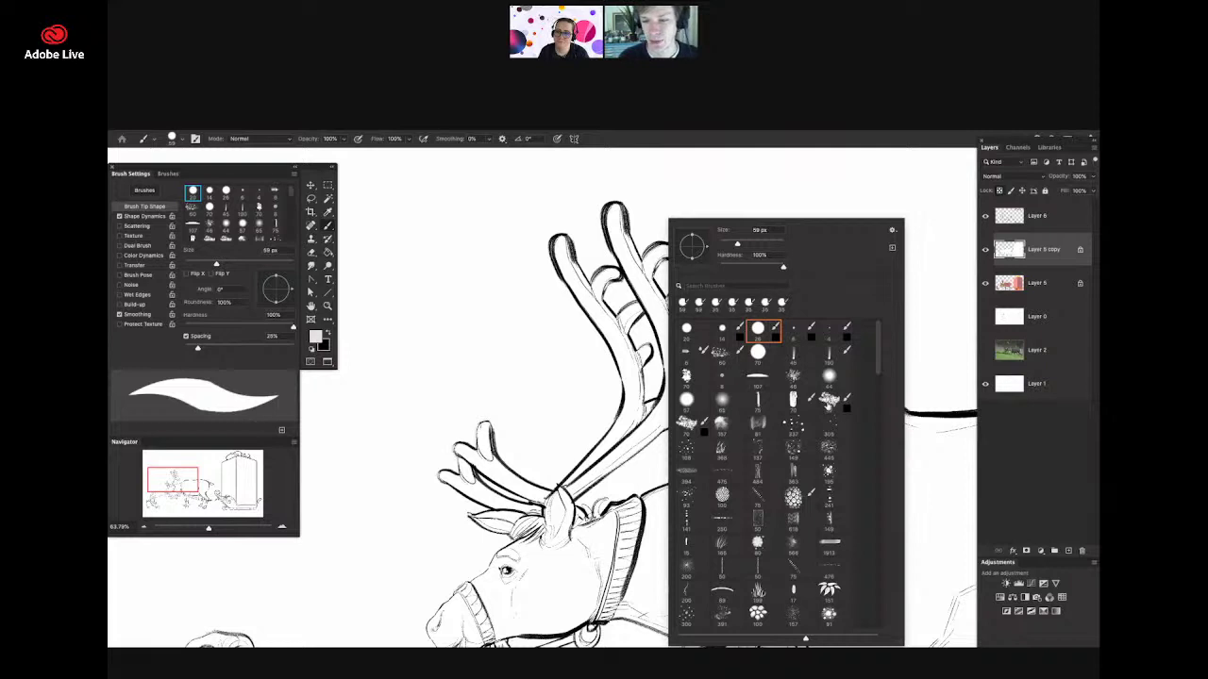
click(758, 402)
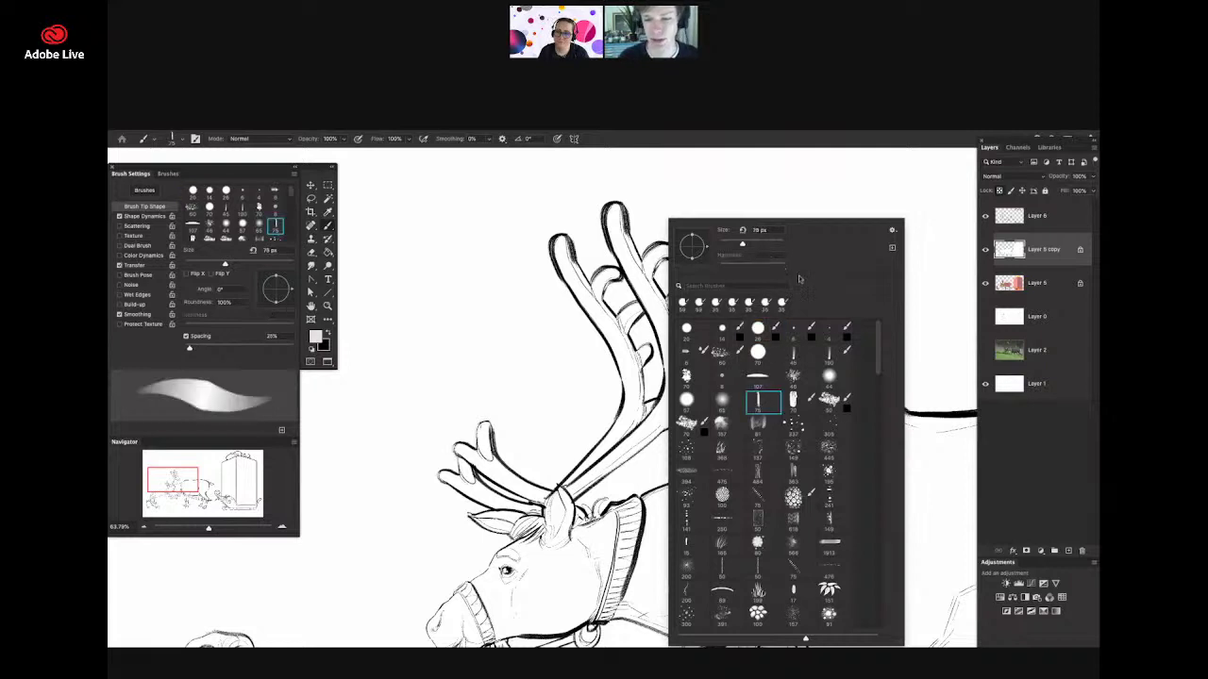
click(736, 196)
- Set the foreground colour to neutral mid grey #868686
click(315, 337)
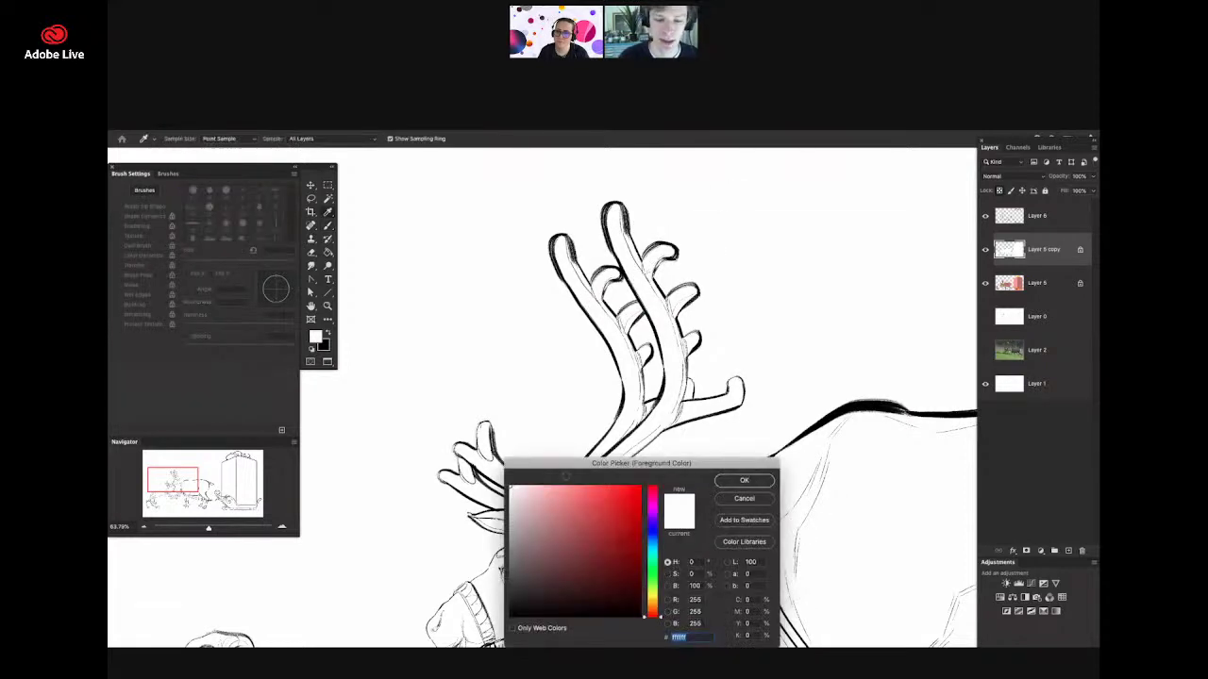
drag(508, 582, 508, 549)
click(725, 482)
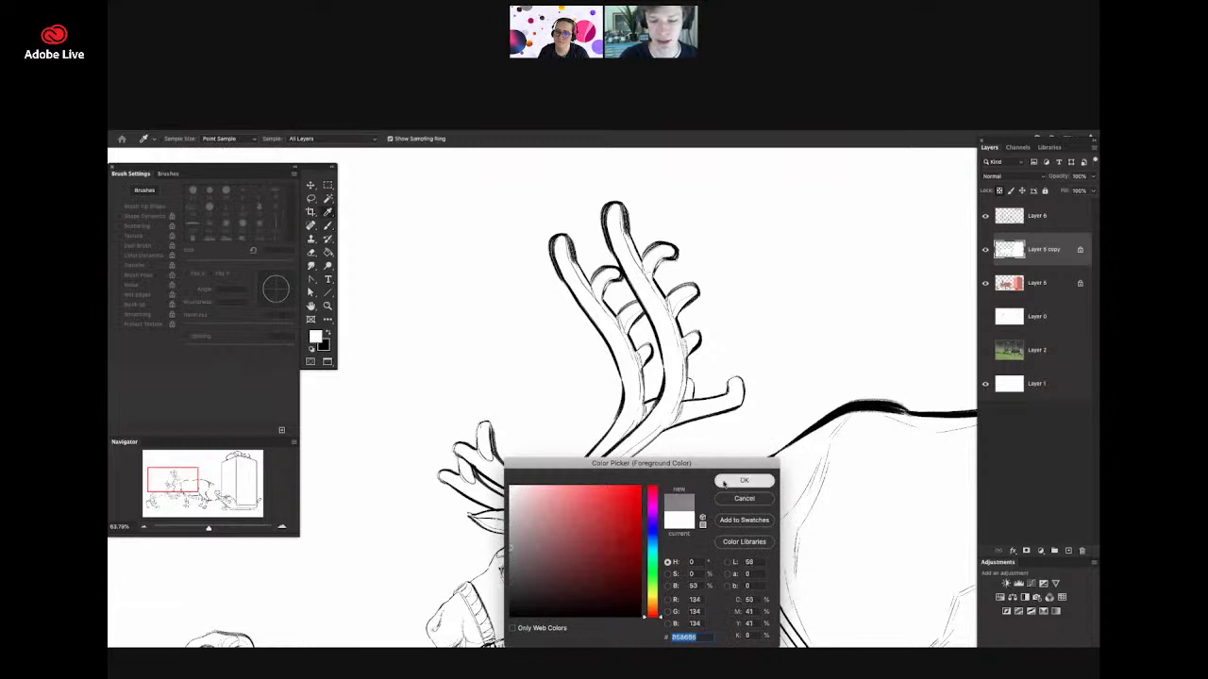
- Paint grey shadows along the main stems and tines of the reindeer's two large antlers
drag(613, 210, 668, 378)
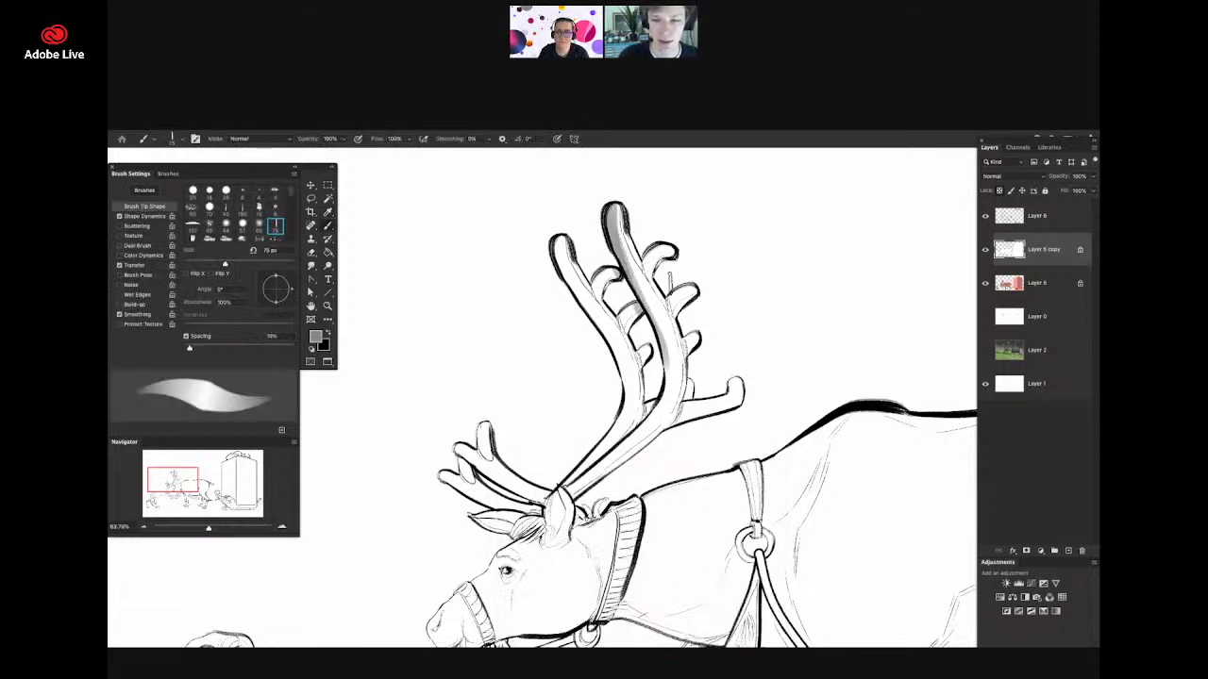
drag(652, 274, 677, 253)
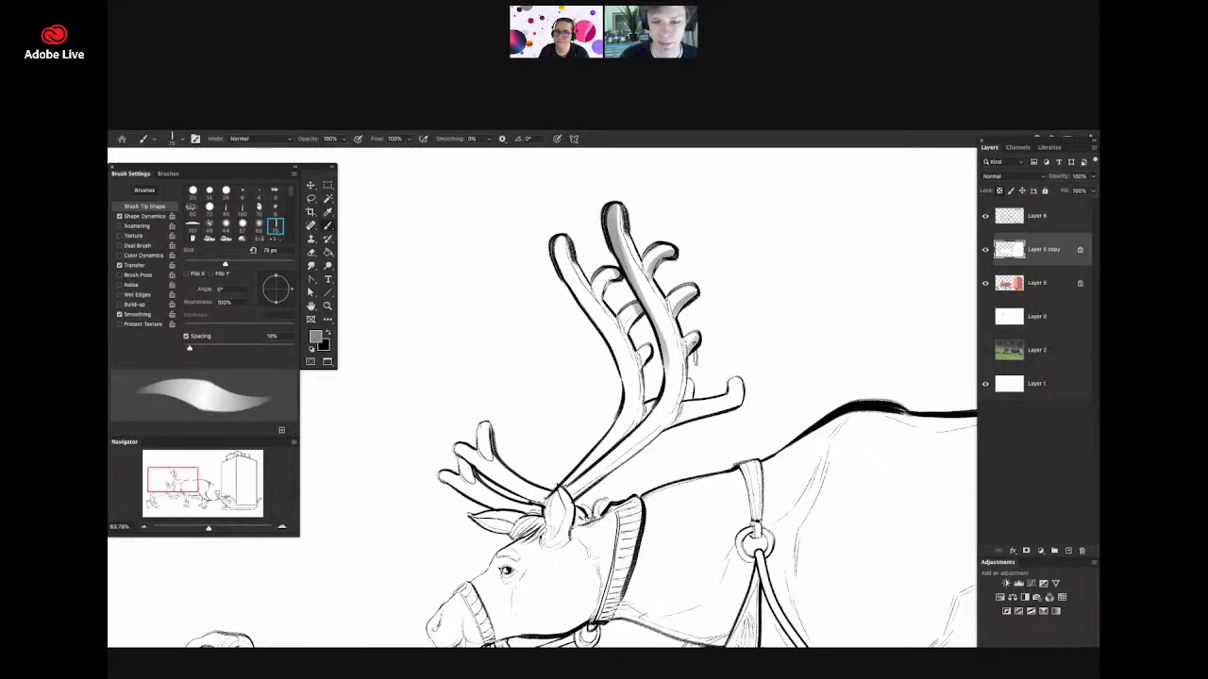
mouse_move(661, 368)
mouse_down()
mouse_move(688, 421)
mouse_move(746, 376)
mouse_up()
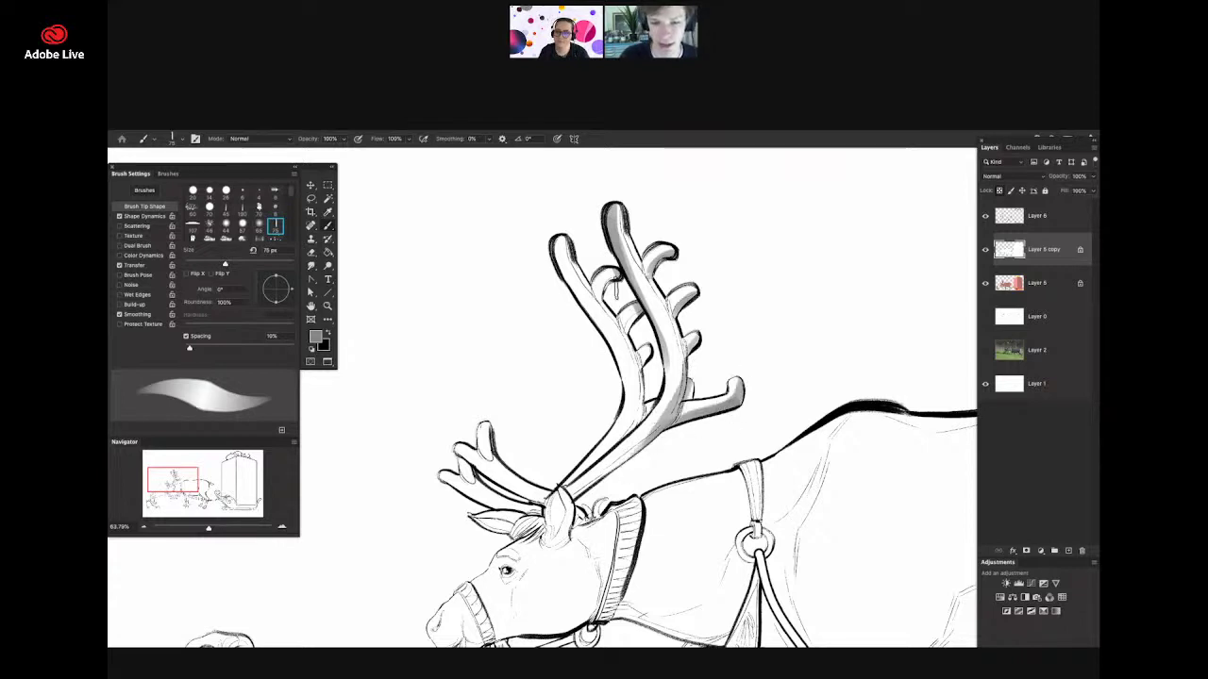
mouse_move(619, 283)
mouse_down()
mouse_move(609, 319)
mouse_move(628, 347)
mouse_up()
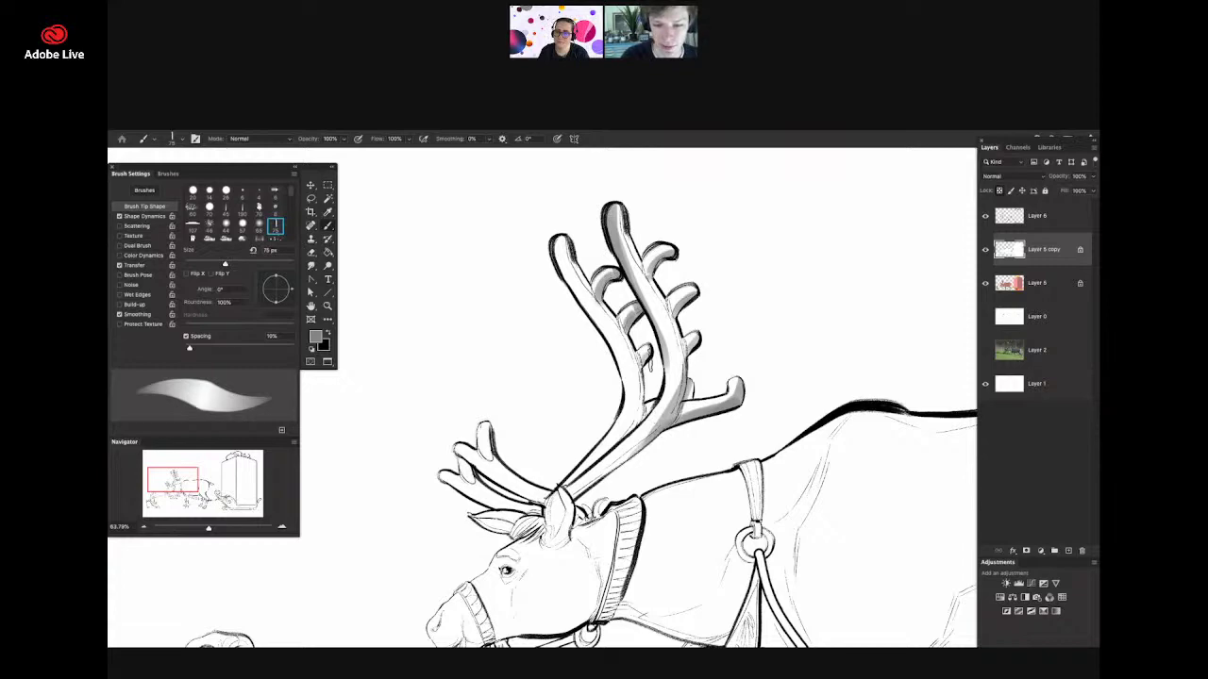
drag(596, 291, 638, 411)
mouse_move(623, 332)
mouse_down()
mouse_move(624, 420)
mouse_move(584, 466)
mouse_up()
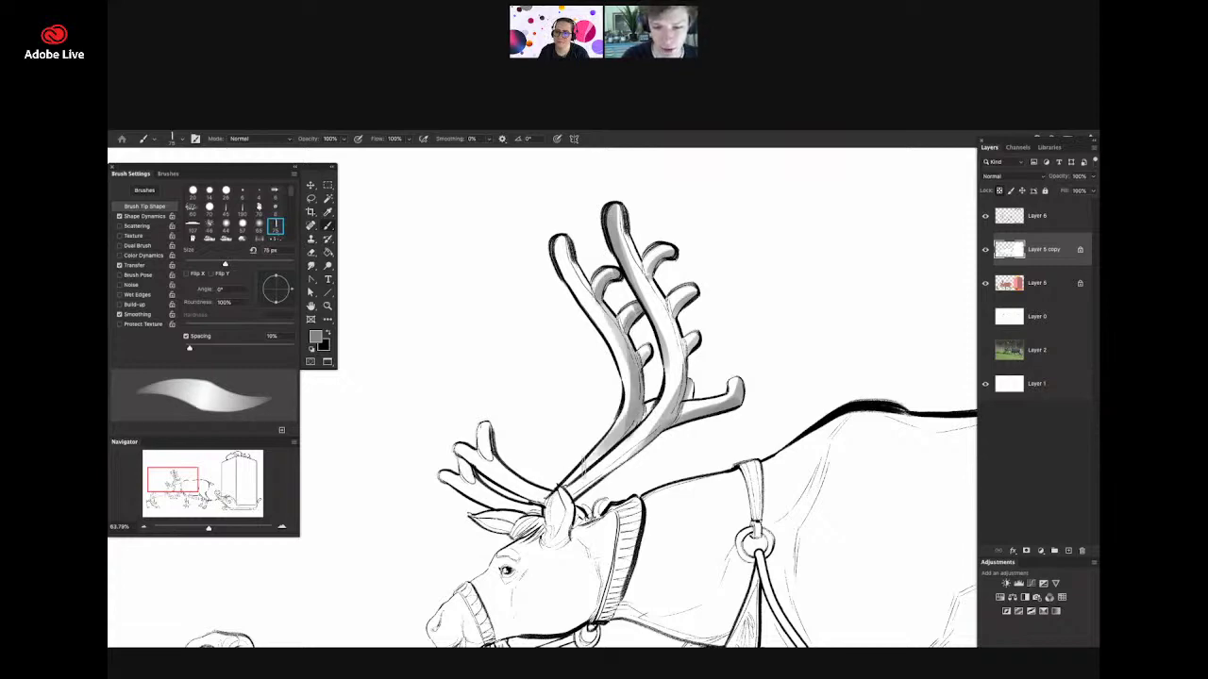
drag(627, 428, 655, 404)
- Lighten the foreground grey slightly and paint the shadow under the reindeer's belly up to the thigh
key(z)
drag(719, 363, 613, 373)
mouse_move(671, 478)
mouse_down()
mouse_move(877, 464)
mouse_move(831, 460)
mouse_up()
drag(660, 434, 801, 382)
key(n)
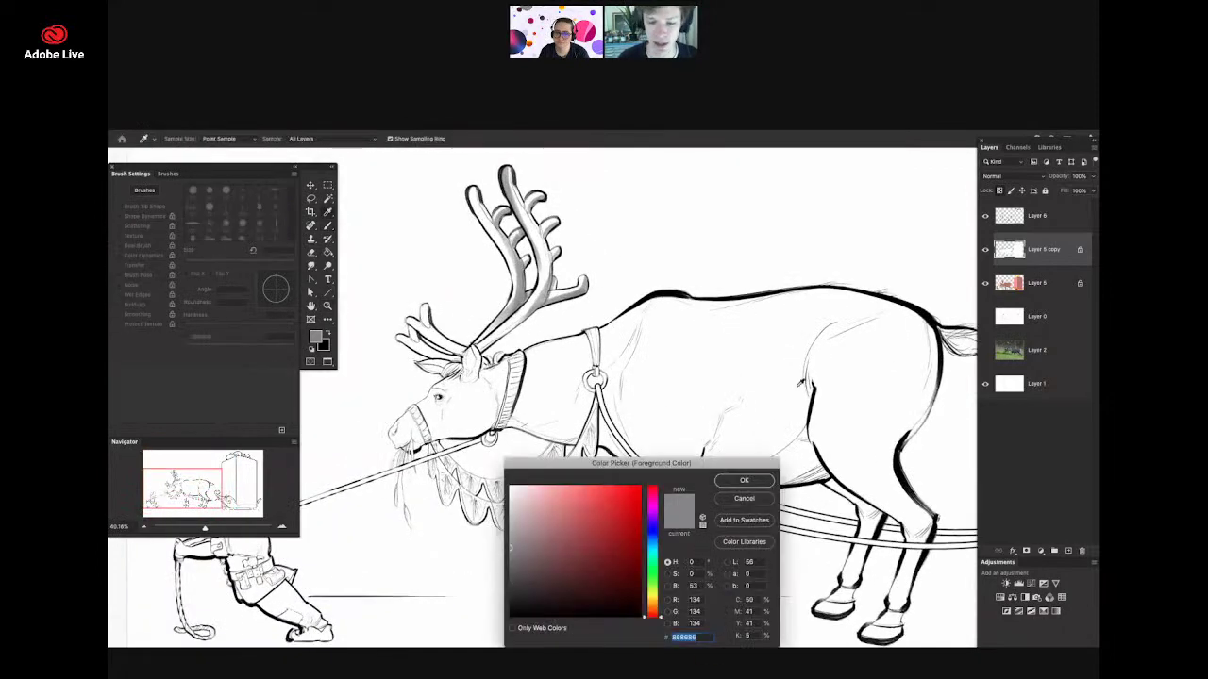
drag(522, 524, 510, 530)
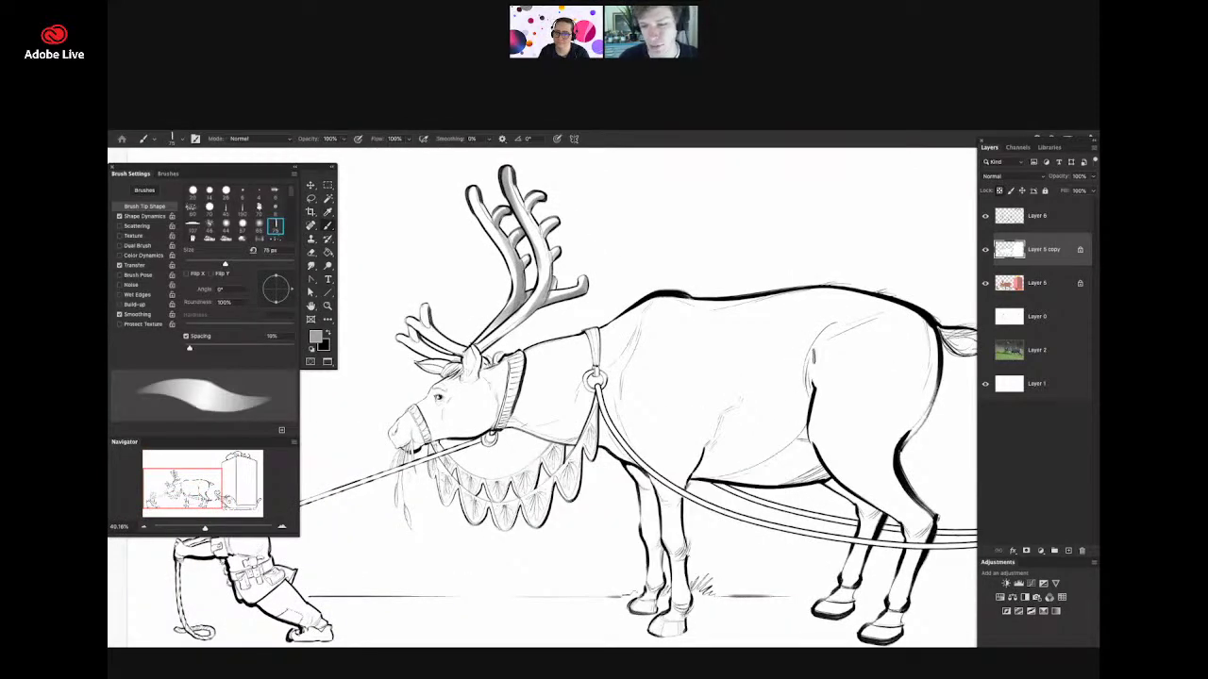
mouse_move(813, 357)
mouse_down()
mouse_move(809, 400)
mouse_move(713, 470)
mouse_move(785, 459)
mouse_move(806, 421)
mouse_move(763, 477)
mouse_move(825, 474)
mouse_up()
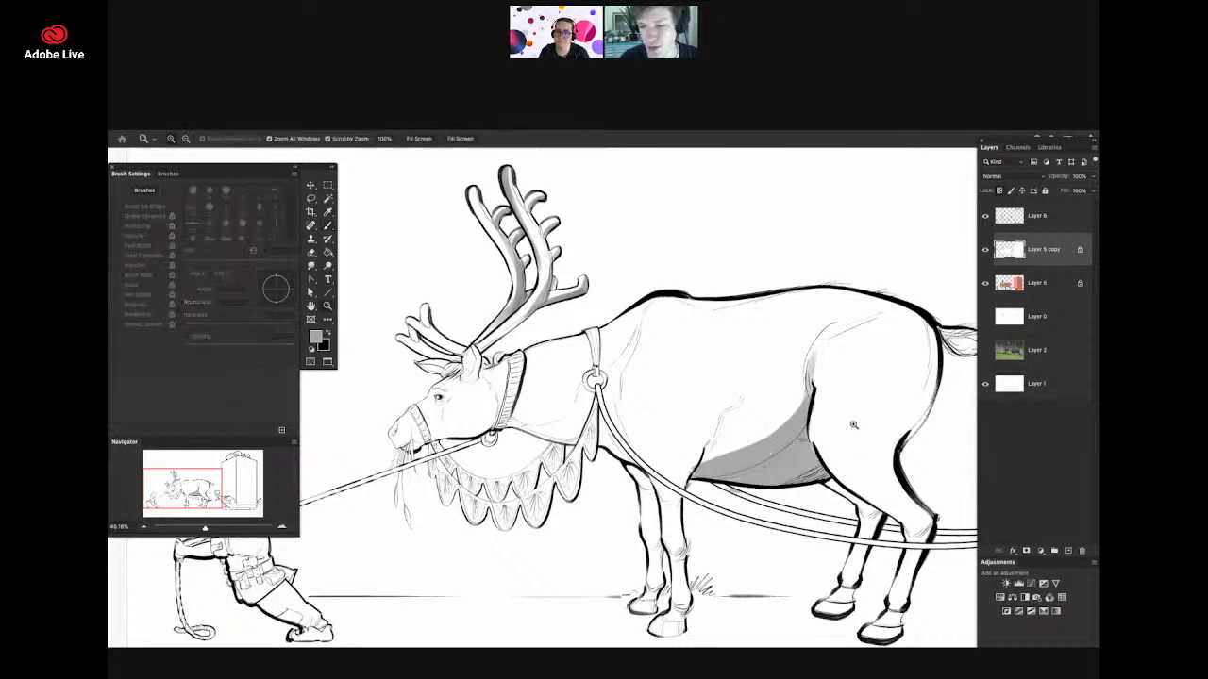
- Shade the back edge of the reindeer's rump and near hind leg, and fill the far hind leg grey
drag(855, 424, 817, 427)
drag(902, 455, 948, 455)
mouse_move(907, 276)
mouse_down()
mouse_move(914, 343)
mouse_move(862, 448)
mouse_up()
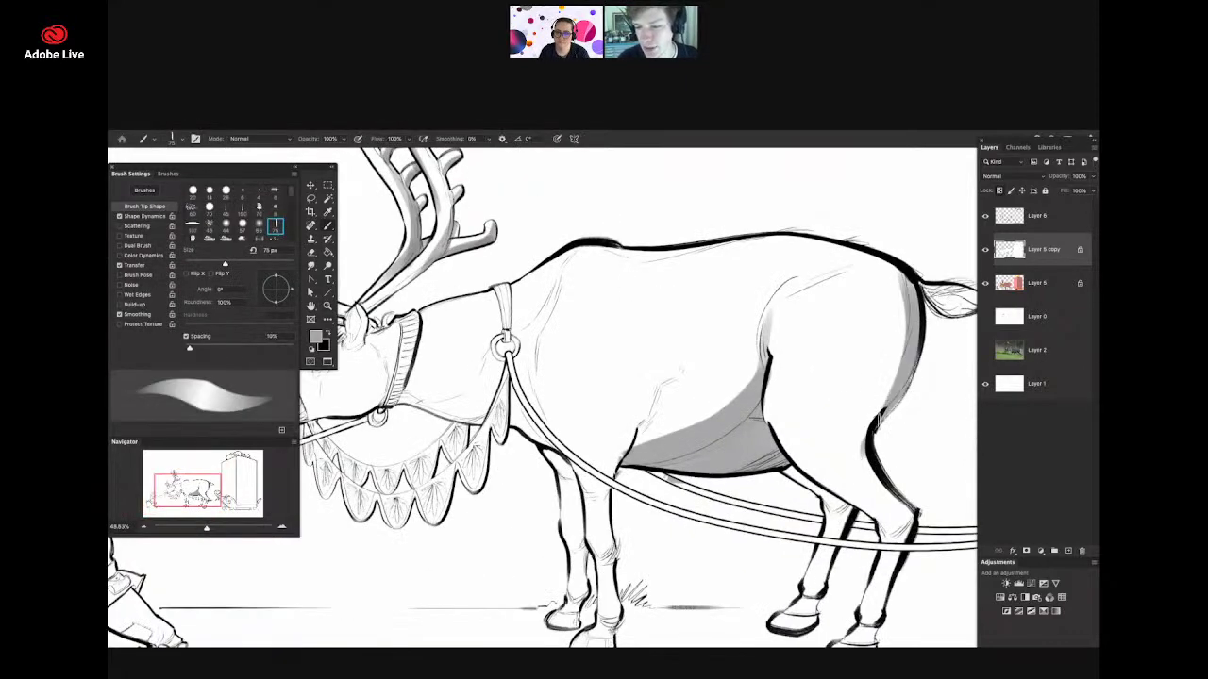
mouse_move(894, 370)
mouse_down()
mouse_move(908, 519)
mouse_move(779, 407)
mouse_up()
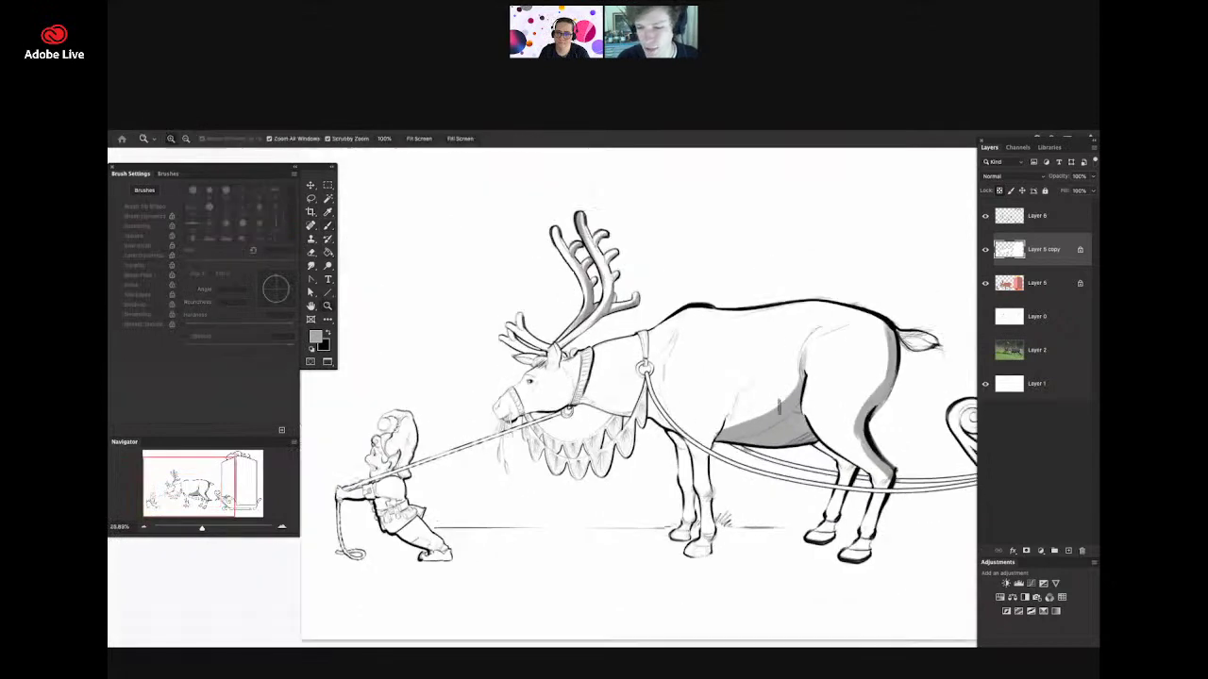
drag(877, 522, 912, 522)
mouse_move(791, 412)
mouse_down()
mouse_move(834, 455)
mouse_move(794, 534)
mouse_up()
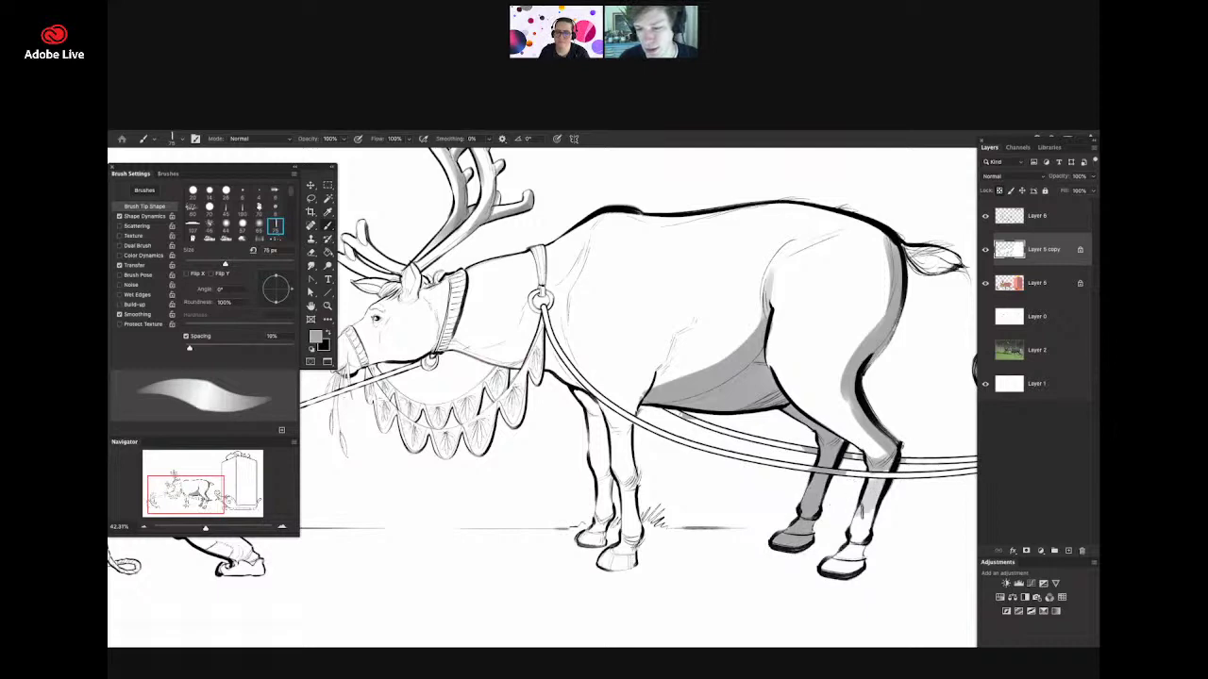
mouse_move(835, 525)
mouse_down()
mouse_move(748, 471)
mouse_move(818, 460)
mouse_move(836, 399)
mouse_move(774, 391)
mouse_move(826, 382)
mouse_up()
key(b)
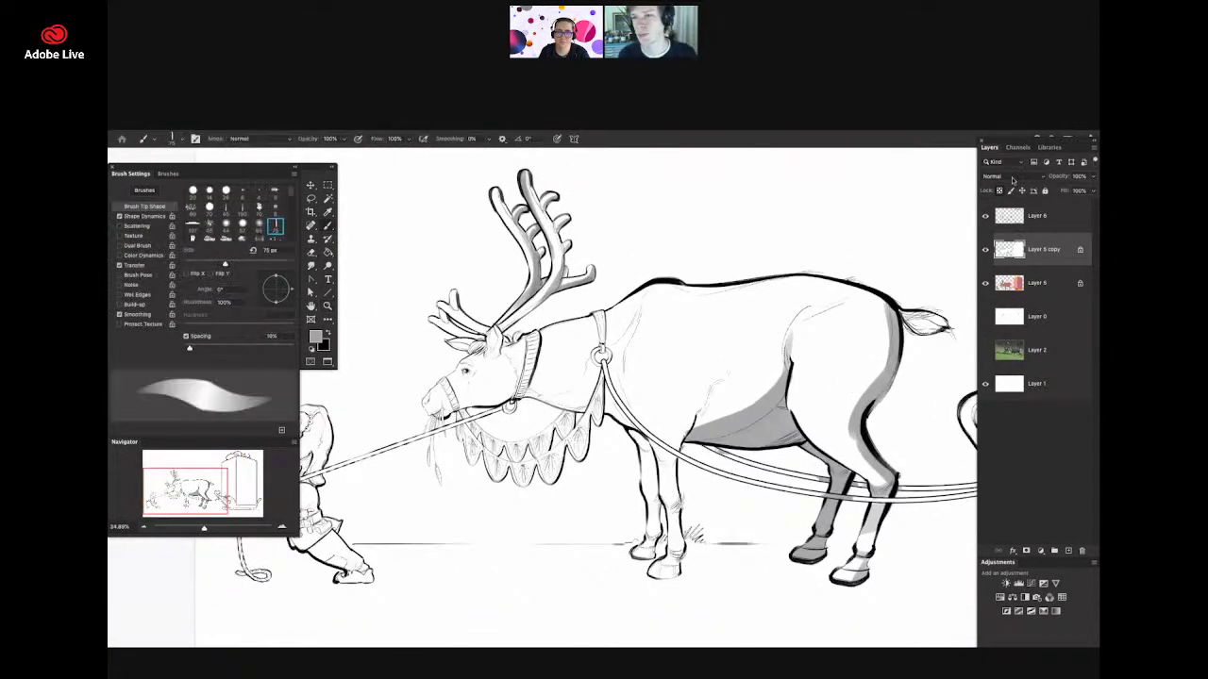
- Preview the shading over the flat colours with Layer 5 copy in Multiply, toggling its visibility, and return it to Normal
click(1012, 177)
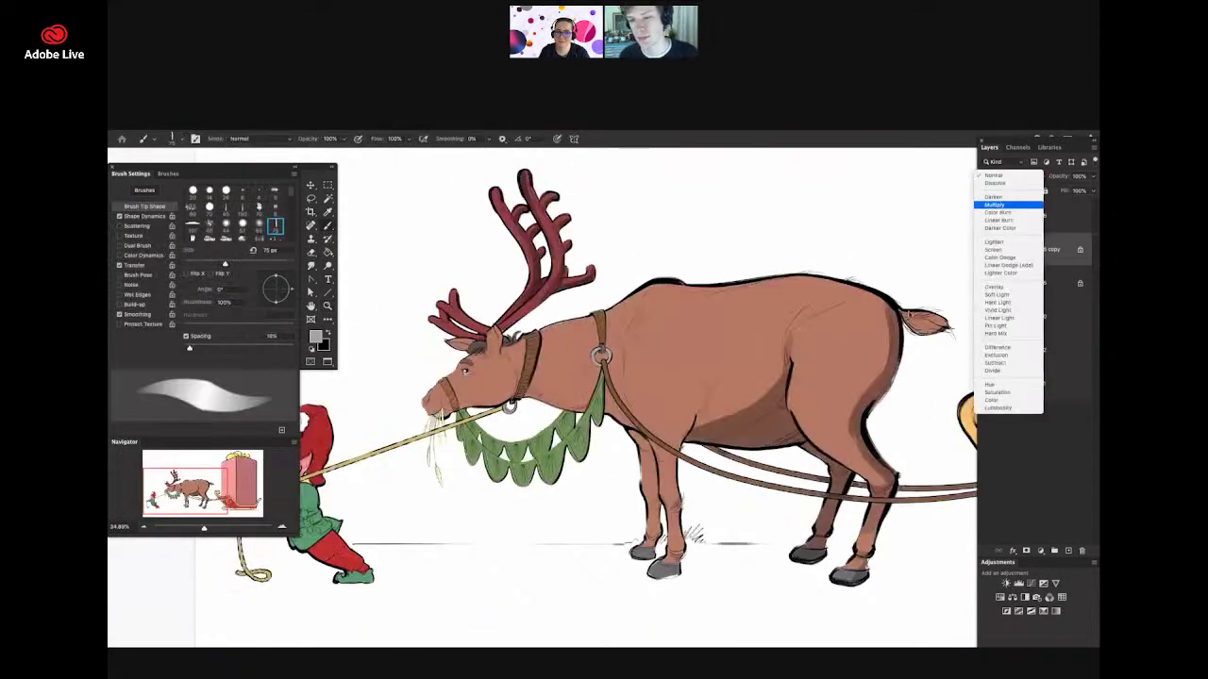
click(995, 205)
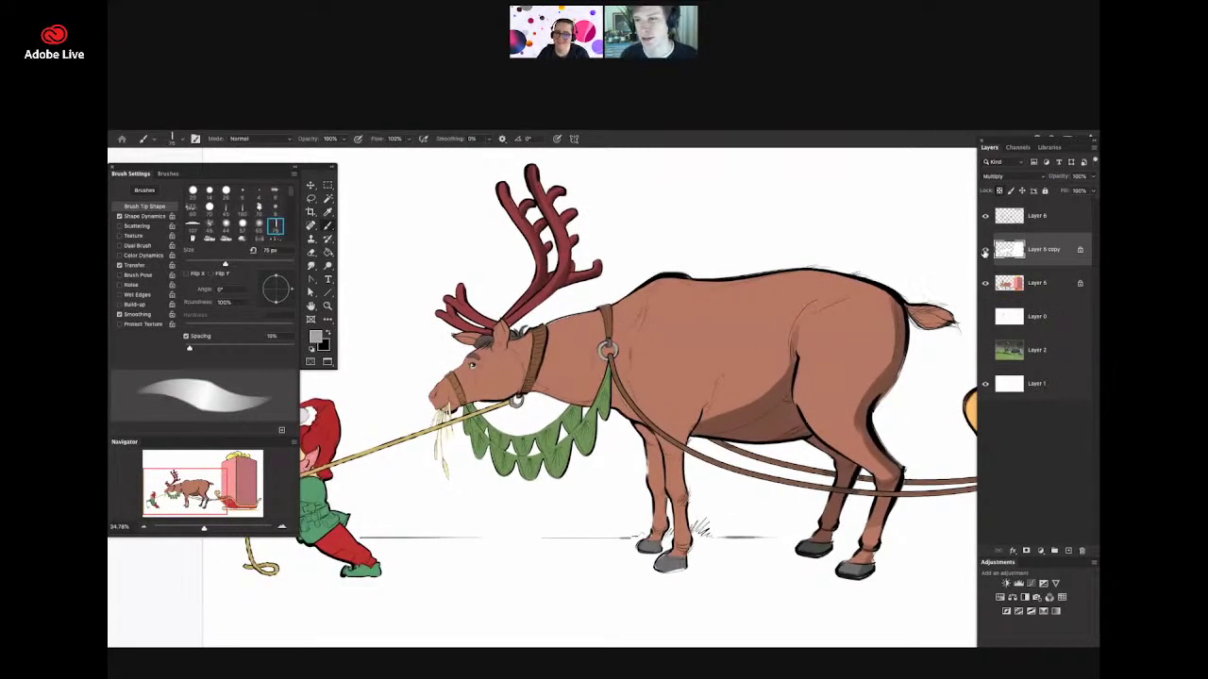
click(984, 250)
click(984, 250)
click(984, 250)
click(985, 251)
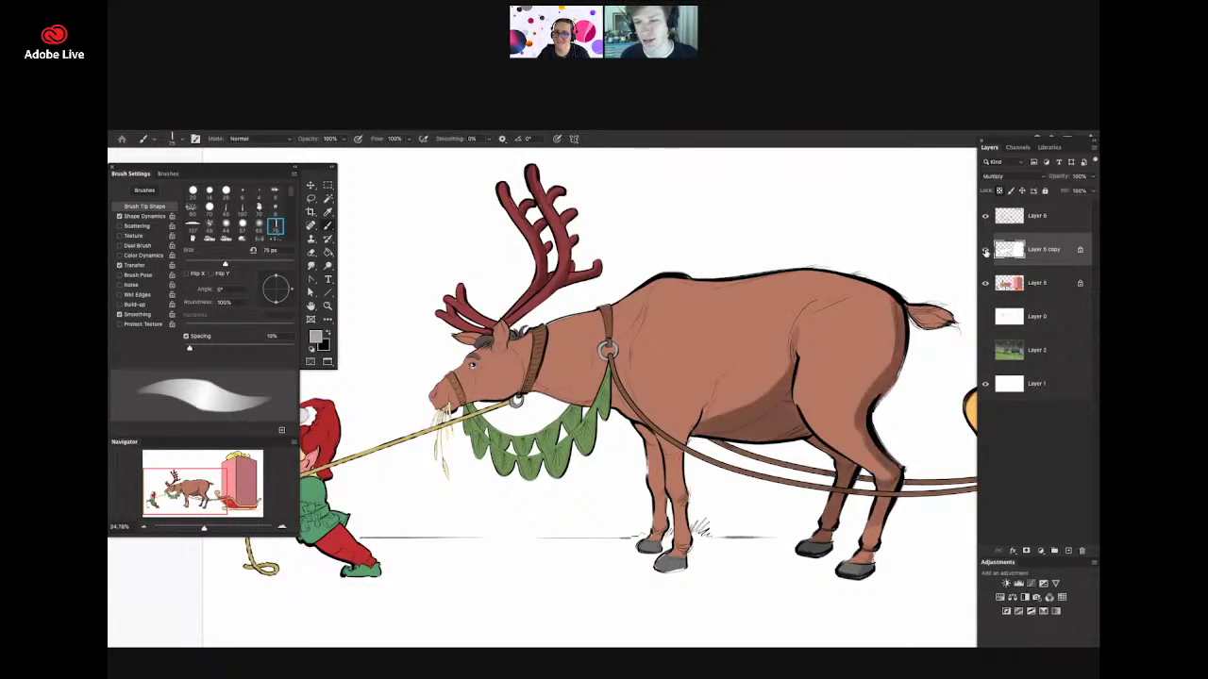
click(1004, 177)
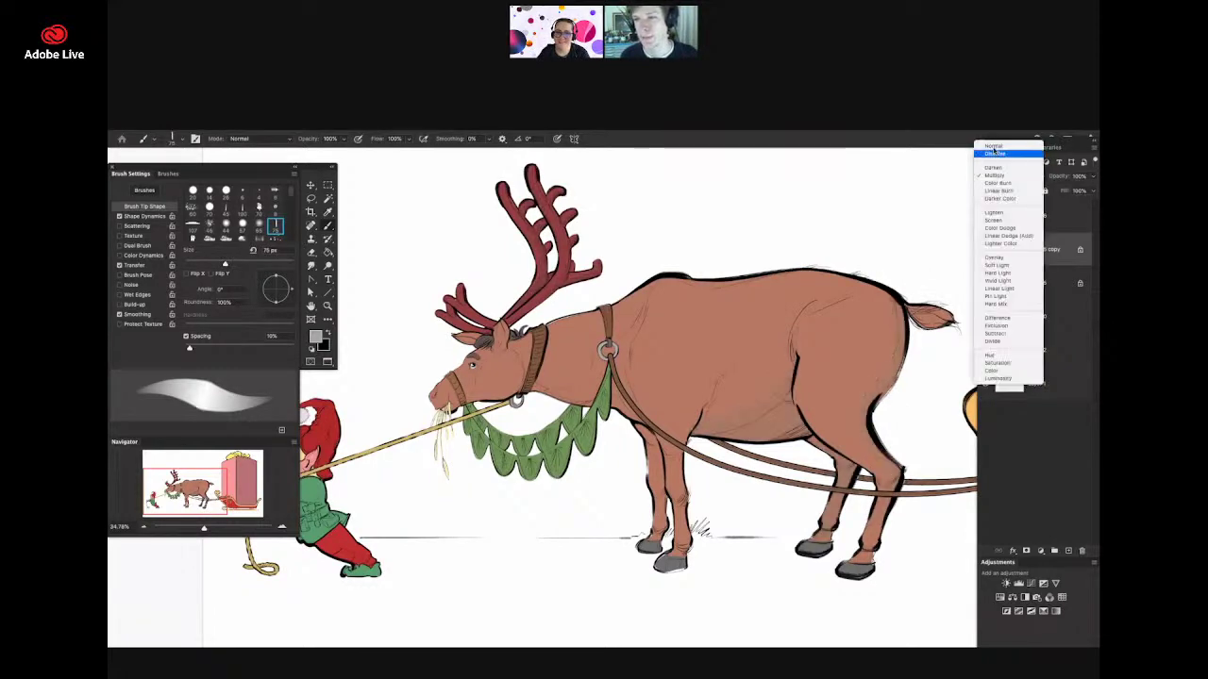
click(994, 145)
- Paint grey shadows down the reindeer's near front leg and on the flank just behind it
key(super+space)
drag(868, 393, 804, 442)
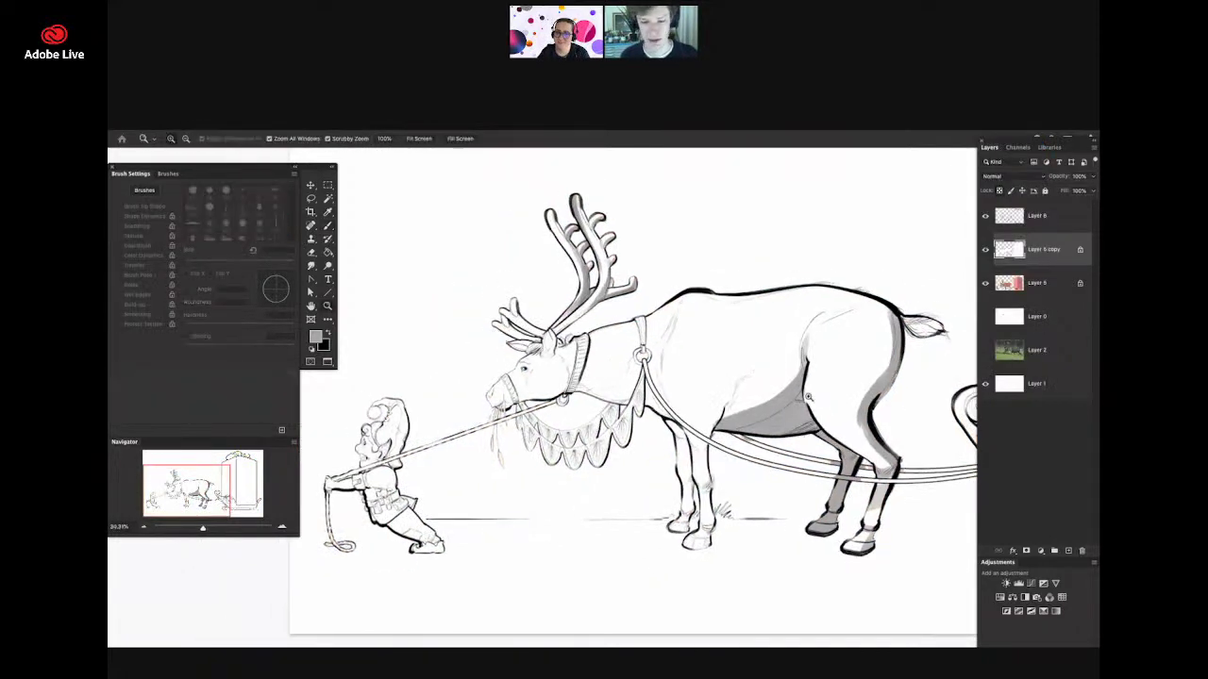
mouse_move(810, 399)
mouse_down()
mouse_move(838, 389)
mouse_move(731, 424)
mouse_move(822, 296)
mouse_move(836, 296)
mouse_move(742, 423)
mouse_move(740, 515)
mouse_move(722, 528)
mouse_move(741, 572)
mouse_move(729, 623)
mouse_up()
key(super+space)
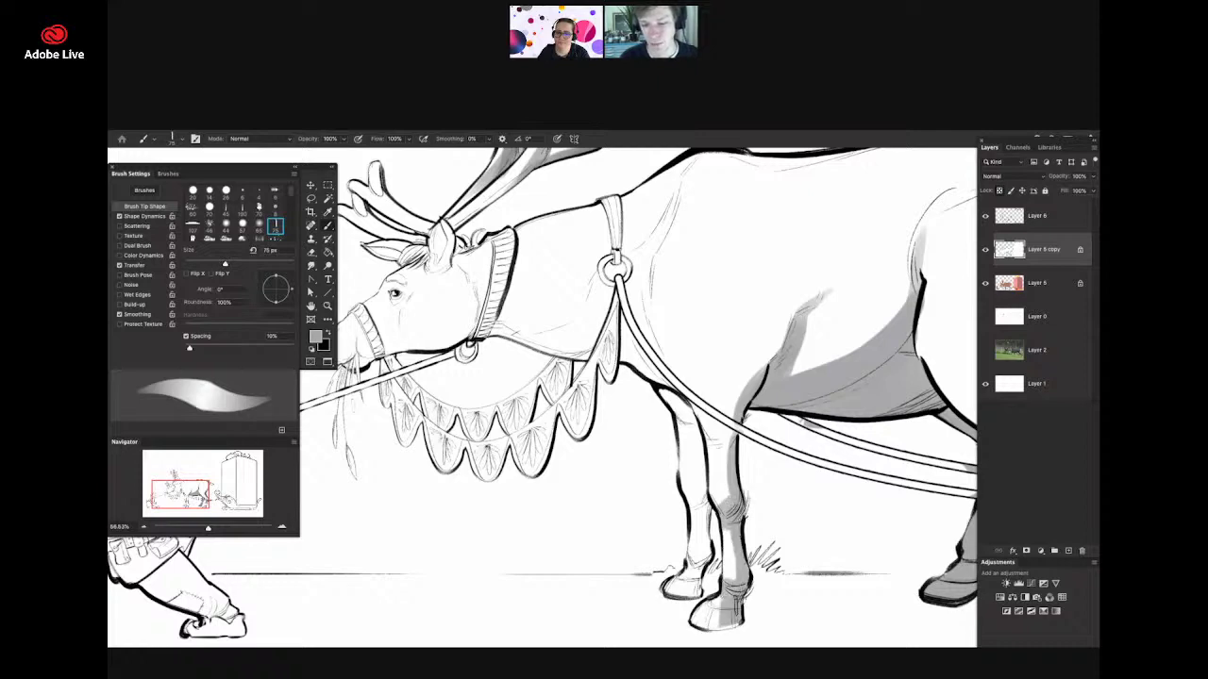
key(super+space)
mouse_move(766, 498)
mouse_down()
mouse_move(694, 510)
mouse_move(747, 530)
mouse_move(789, 528)
mouse_up()
- Fill the reindeer's far front leg with grey and shade the lower chest behind the garland
key(super+space)
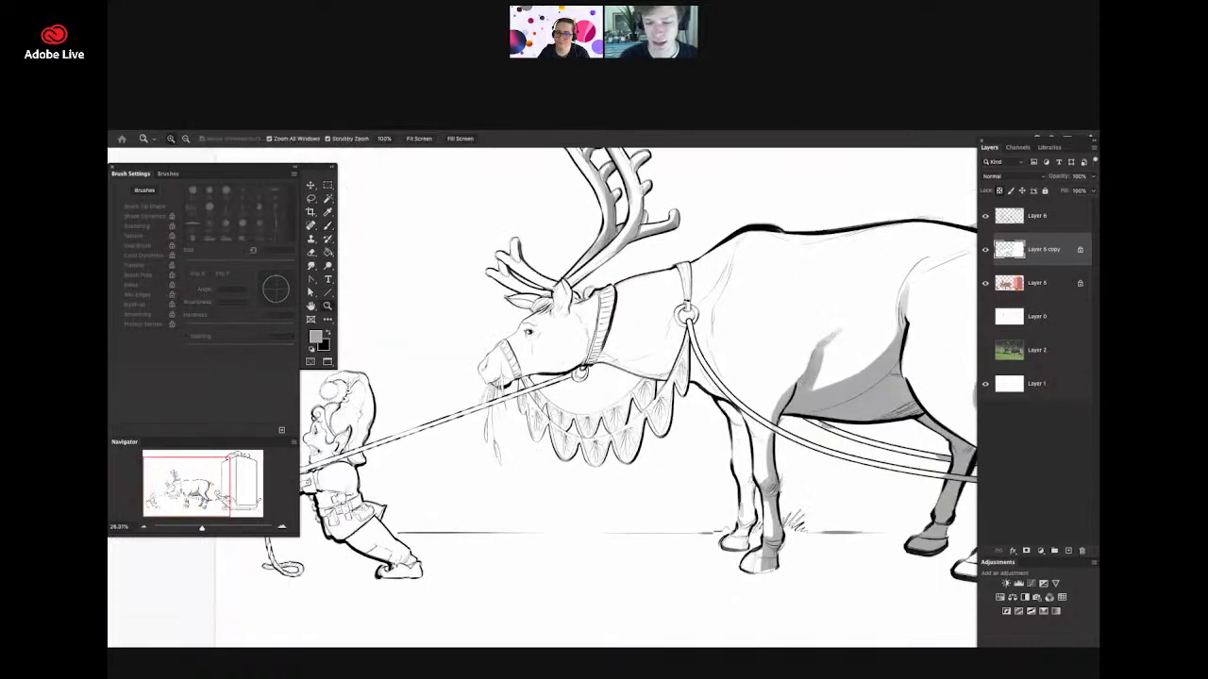
mouse_move(736, 425)
mouse_down()
mouse_move(745, 482)
mouse_move(735, 547)
mouse_up()
key(super+space)
mouse_move(696, 368)
mouse_down()
mouse_move(750, 368)
mouse_move(692, 358)
mouse_up()
drag(696, 277, 697, 302)
key(super+space)
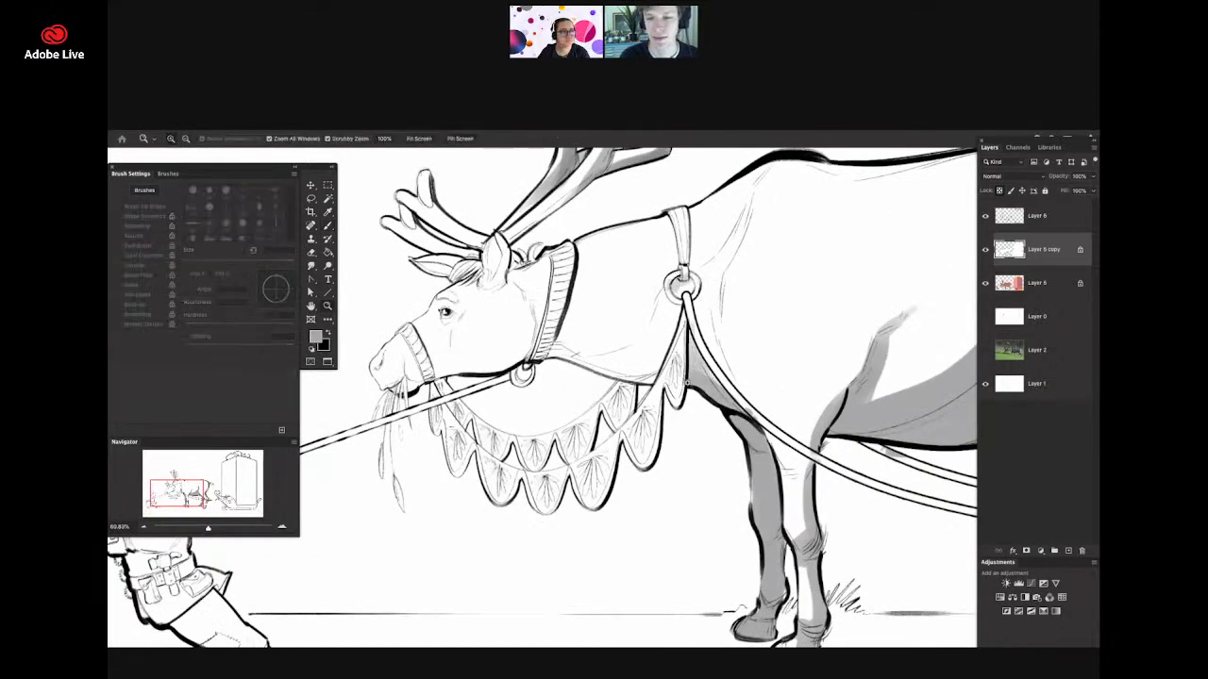
drag(693, 376, 653, 377)
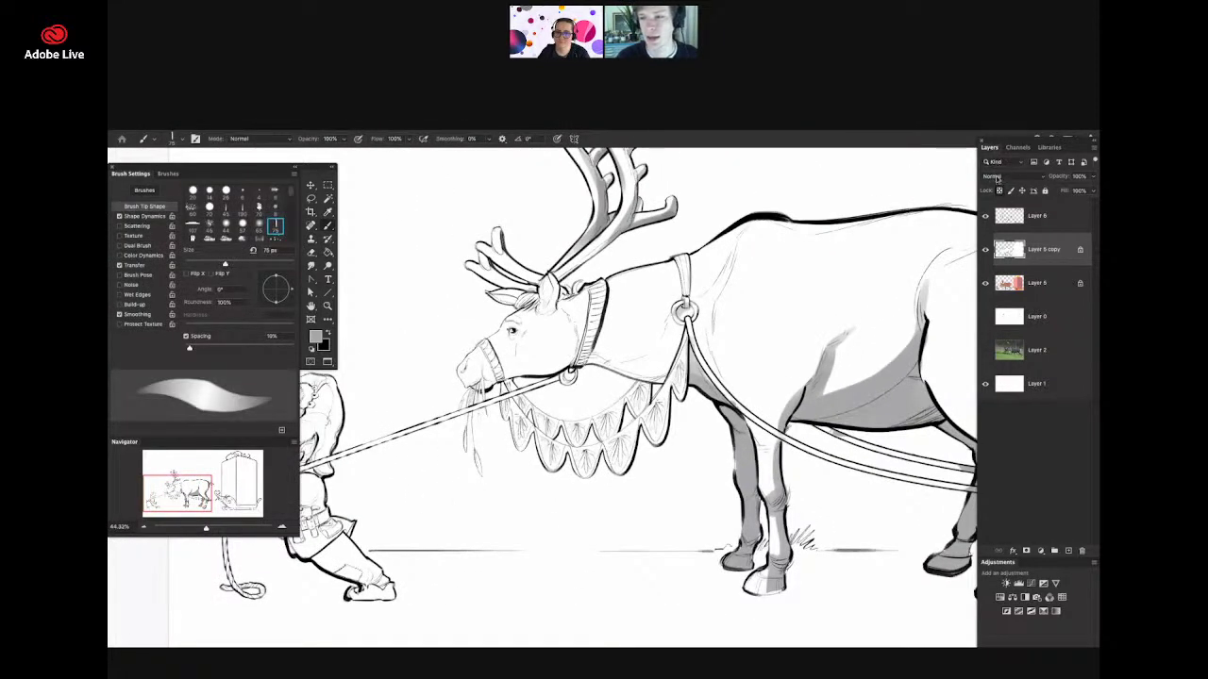
- Set the blend mode of Layer 5 copy to Multiply
click(998, 176)
click(1000, 205)
key(super+space)
drag(646, 430, 610, 429)
- Try recolouring the reindeer's body on Layer 5 with Hue/Saturation, using hue +24 and a raised saturation
click(1002, 291)
drag(874, 356, 884, 357)
key(w)
click(884, 358)
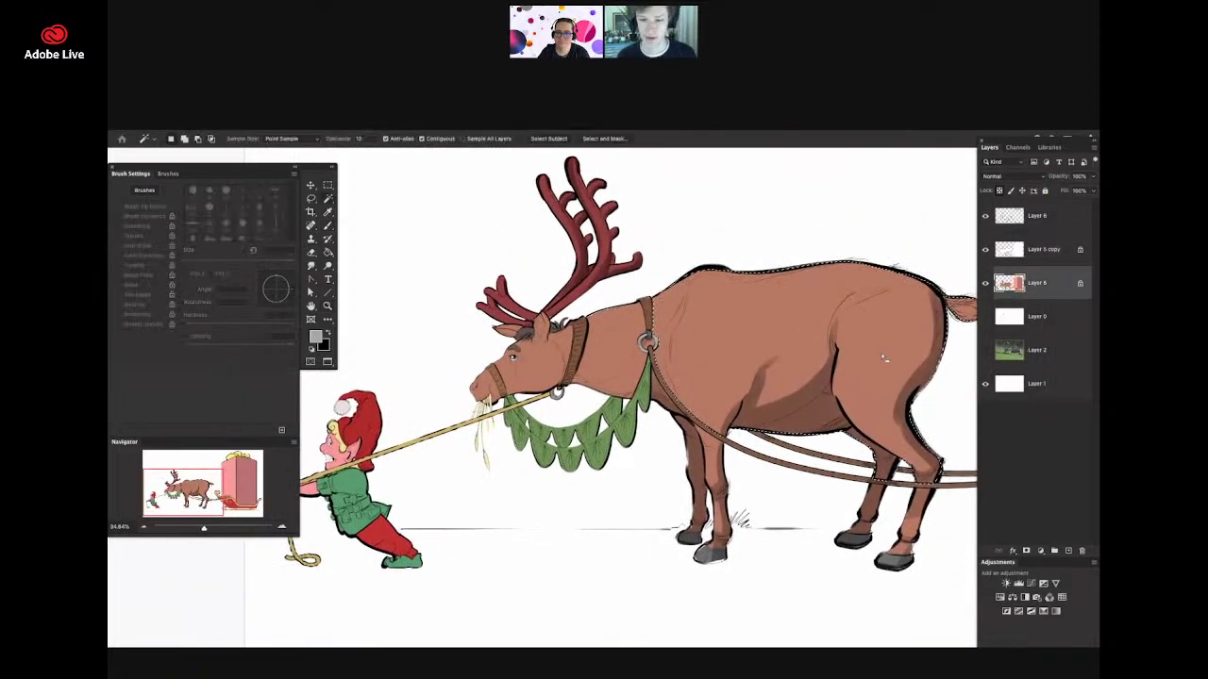
key(ctrl+u)
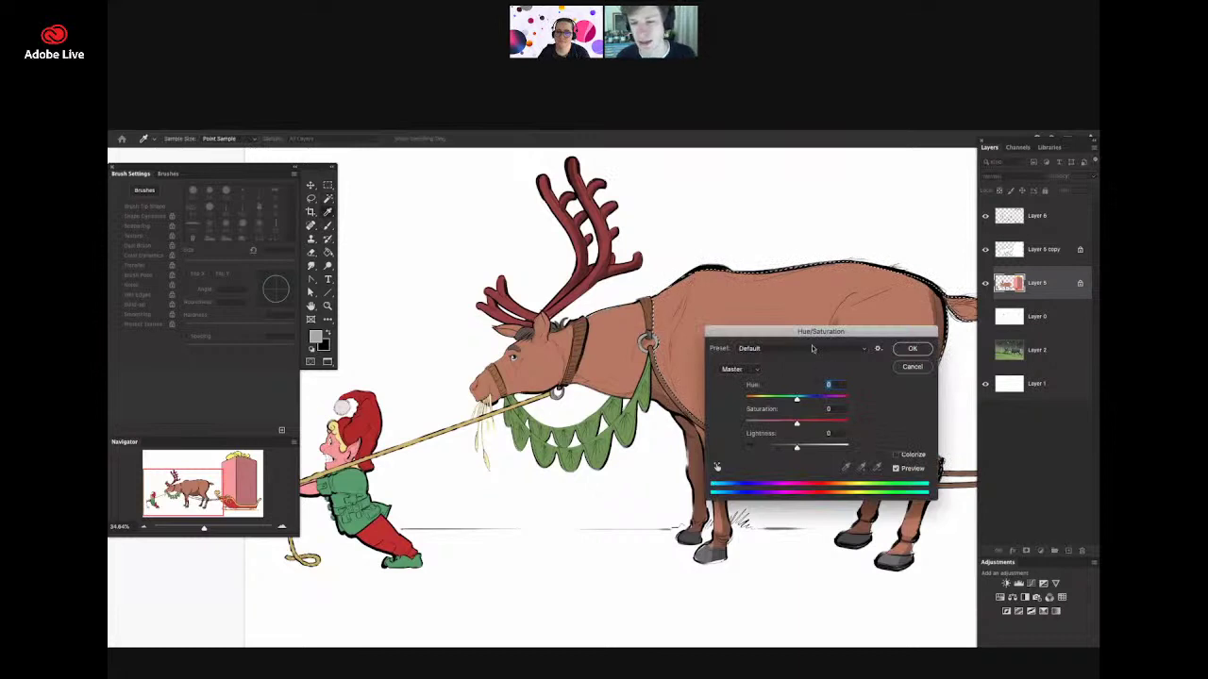
drag(812, 333, 597, 472)
drag(580, 537, 598, 564)
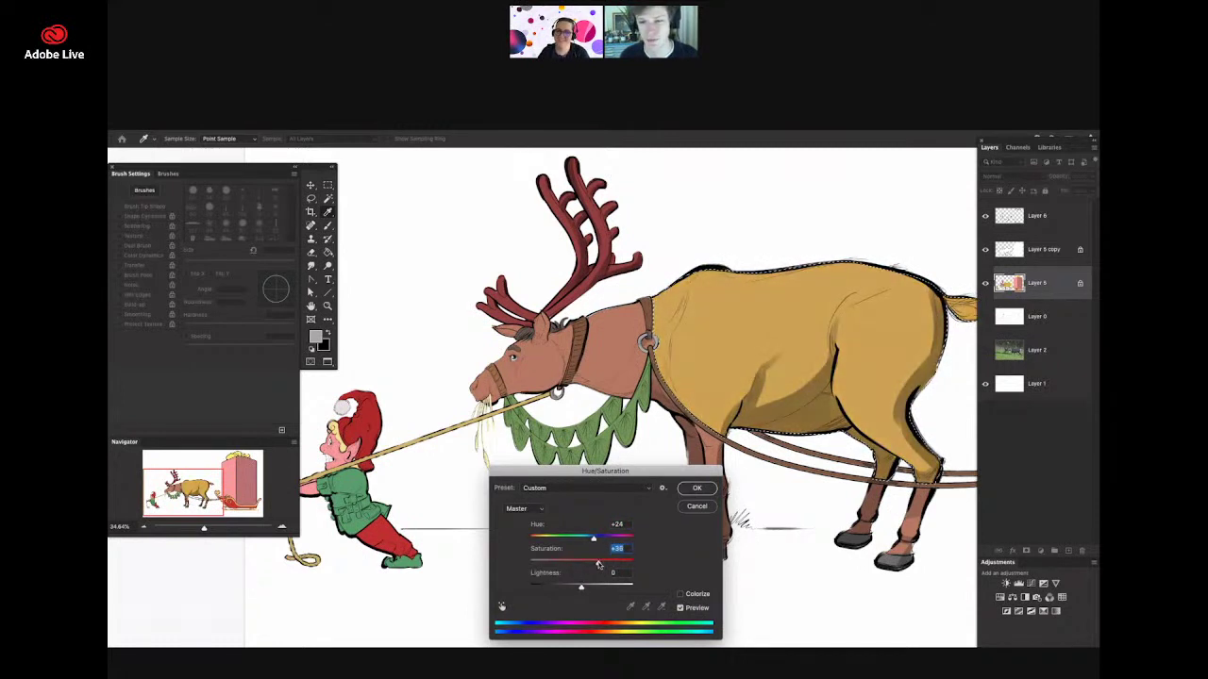
click(696, 488)
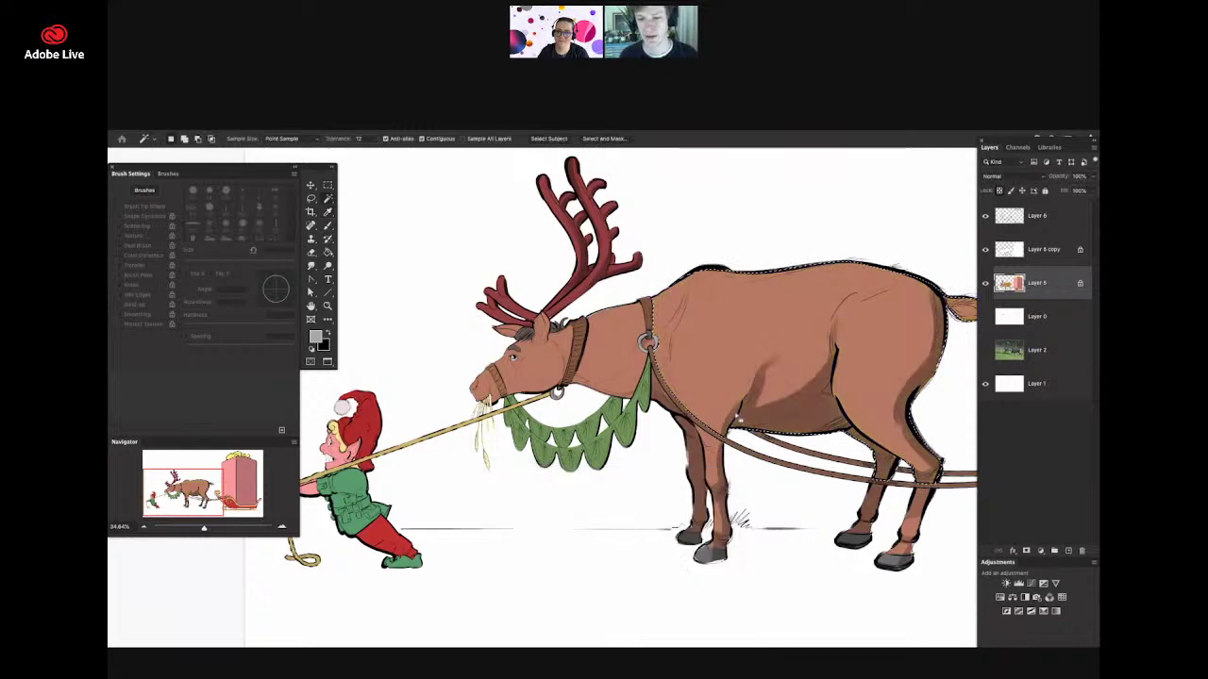
key(super+d)
- Select Layer 5 copy and set its blend mode back to Normal
key(m)
drag(738, 496, 684, 481)
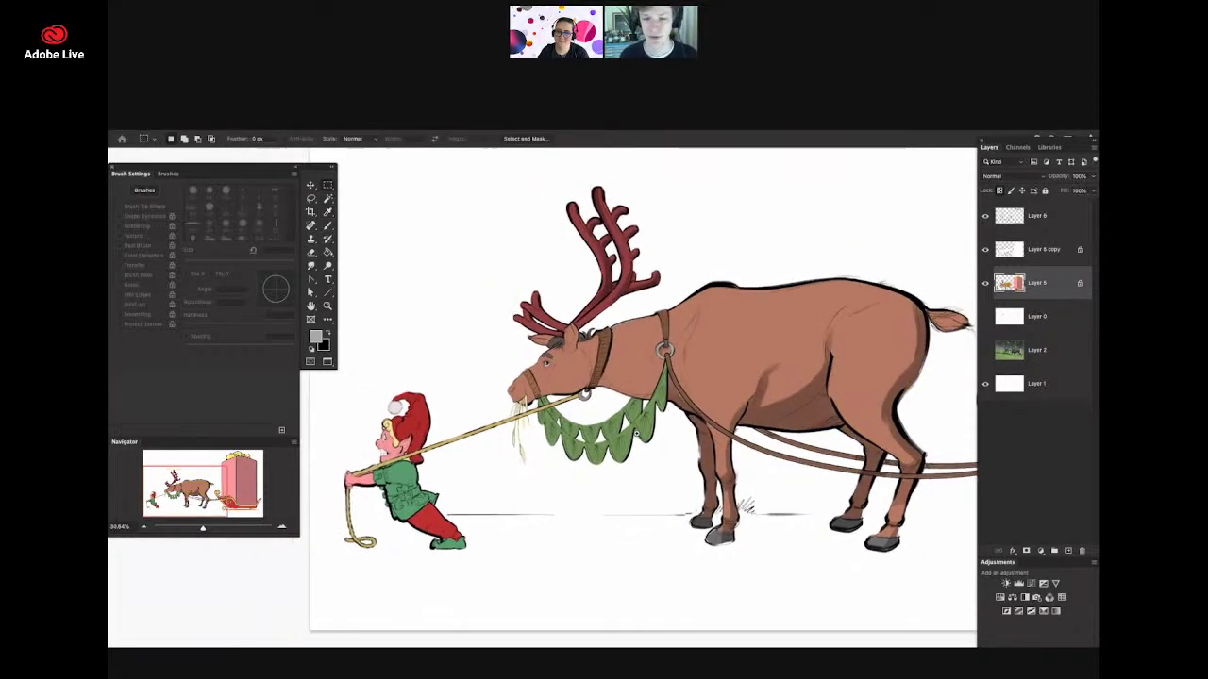
mouse_move(672, 406)
mouse_down()
mouse_move(570, 429)
mouse_move(667, 429)
mouse_up()
key(m)
click(1001, 177)
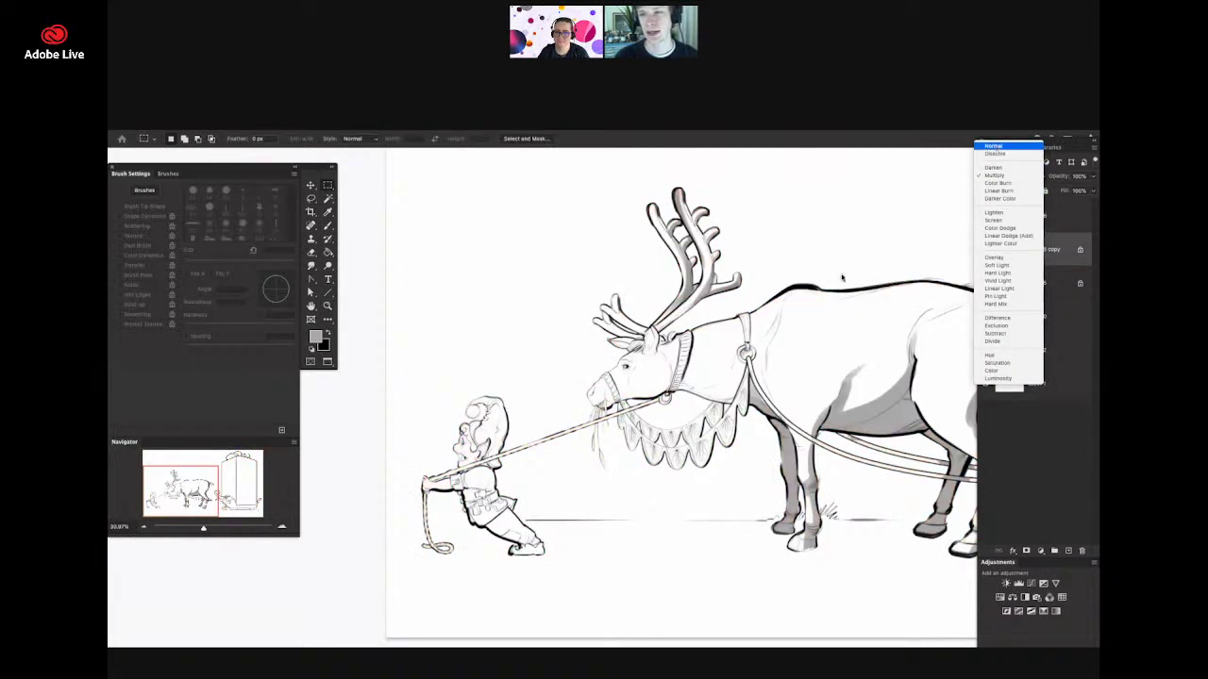
key(Escape)
- Paint grey shadows along the reindeer's jaw and cheek in front of the collar and between the eye and noseband
key(z)
mouse_move(661, 375)
mouse_down()
mouse_move(604, 376)
mouse_move(660, 376)
mouse_move(704, 345)
mouse_move(696, 357)
mouse_up()
key(b)
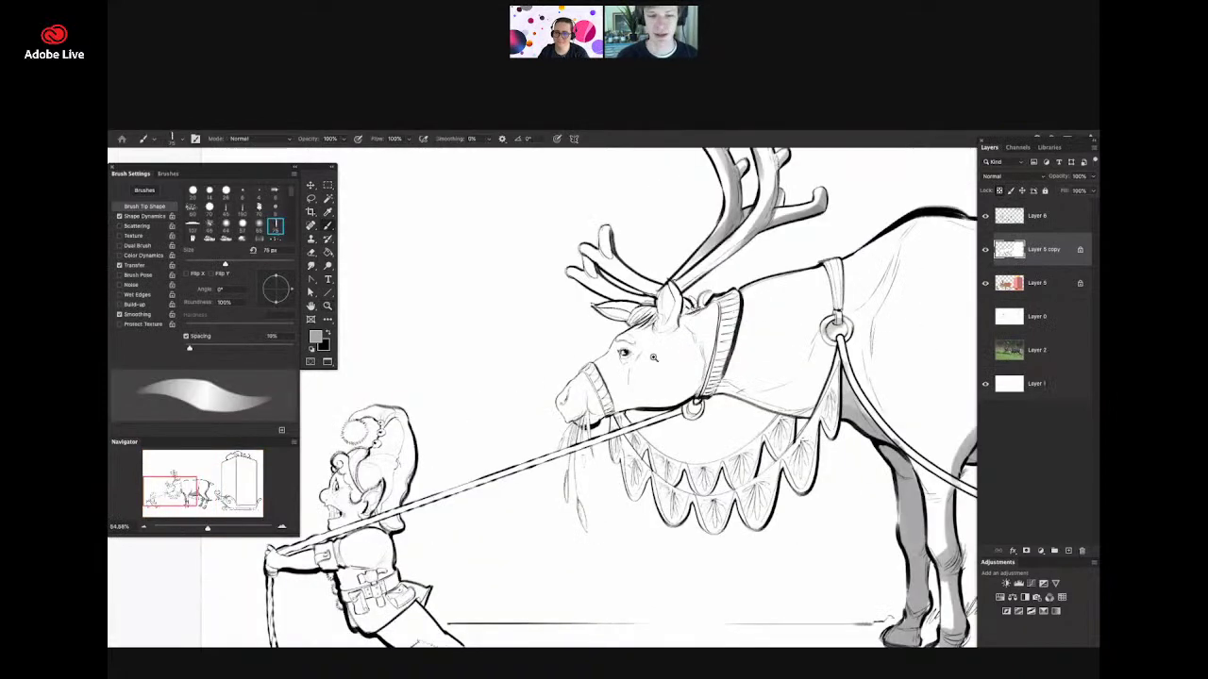
key(z)
click(671, 364)
click(713, 378)
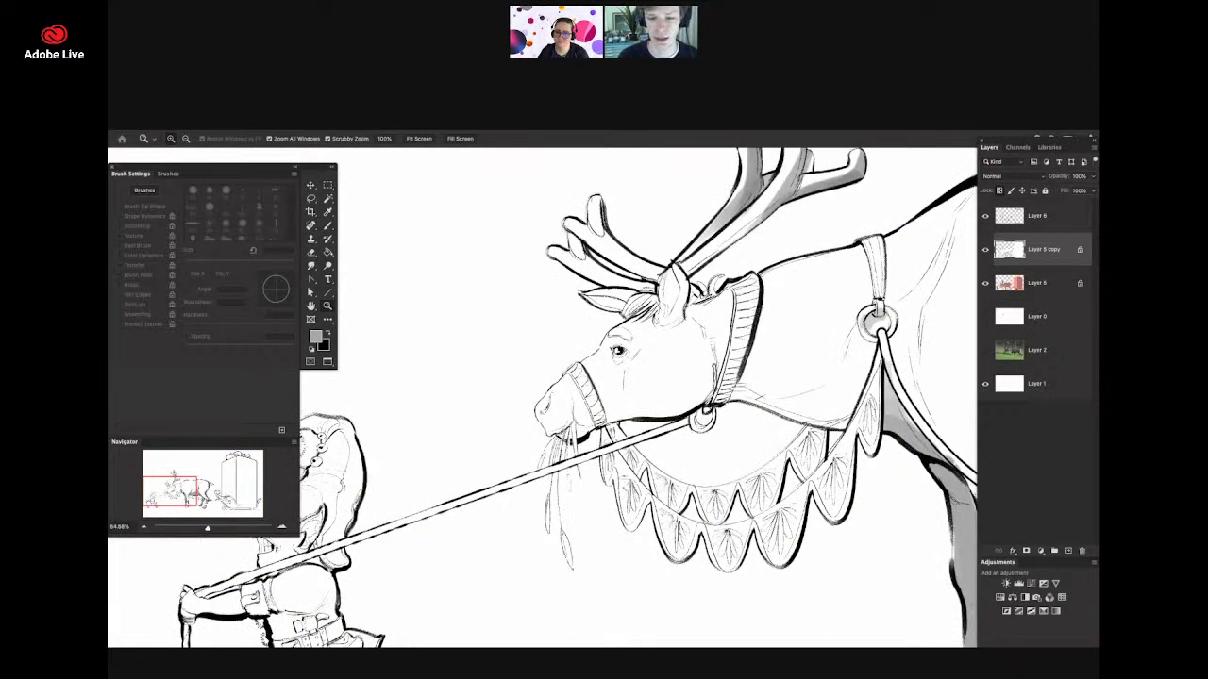
drag(651, 357, 670, 353)
key(b)
mouse_move(739, 294)
mouse_down()
mouse_move(606, 421)
mouse_move(549, 444)
mouse_up()
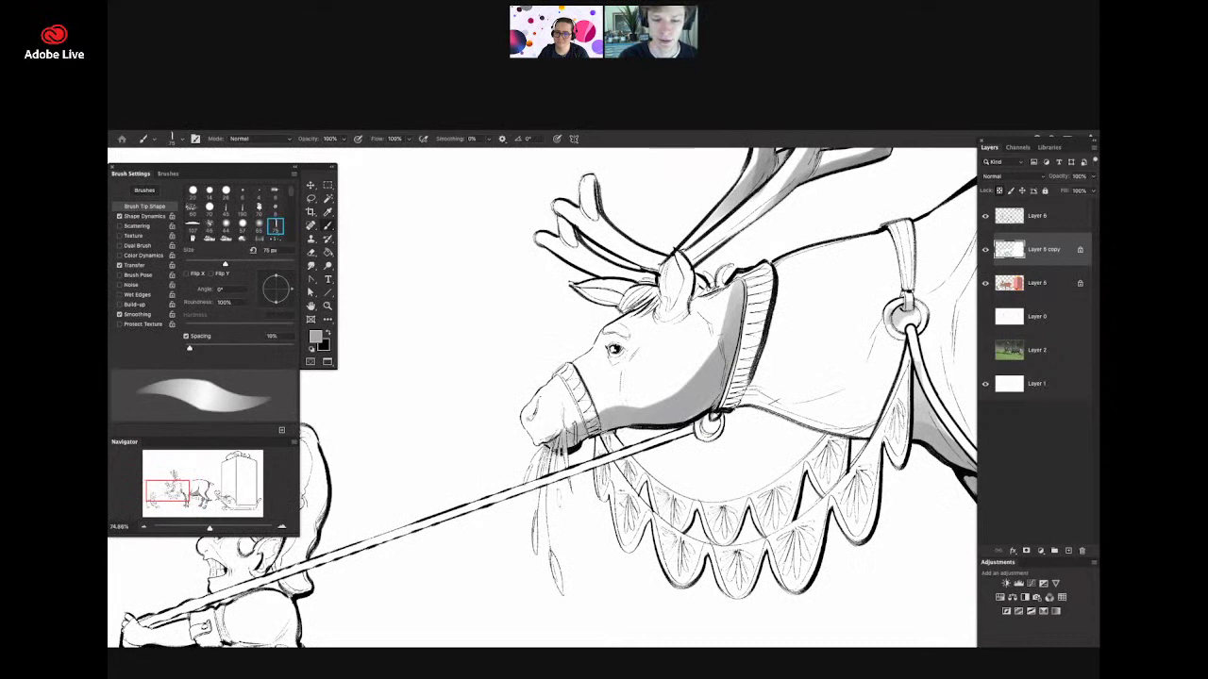
drag(622, 376, 616, 410)
drag(714, 329, 719, 355)
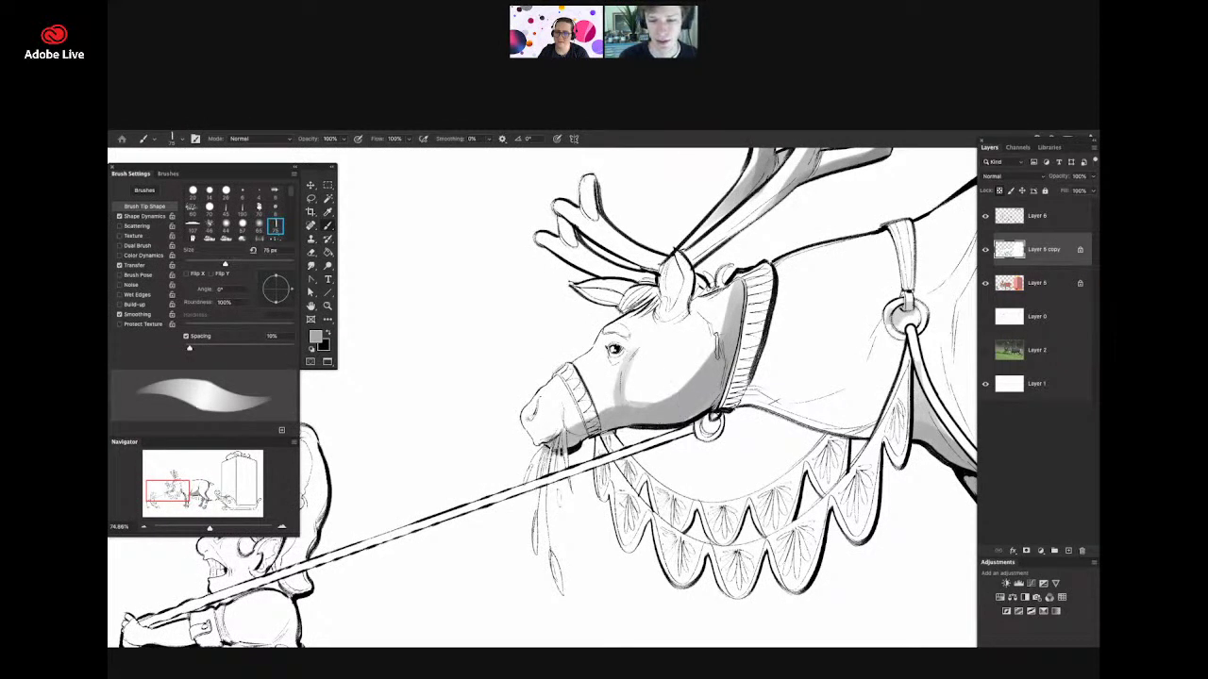
- Shade the reindeer's ears and the small front antler branches with grey
mouse_move(683, 270)
mouse_down()
mouse_move(667, 315)
mouse_move(651, 292)
mouse_up()
key(z)
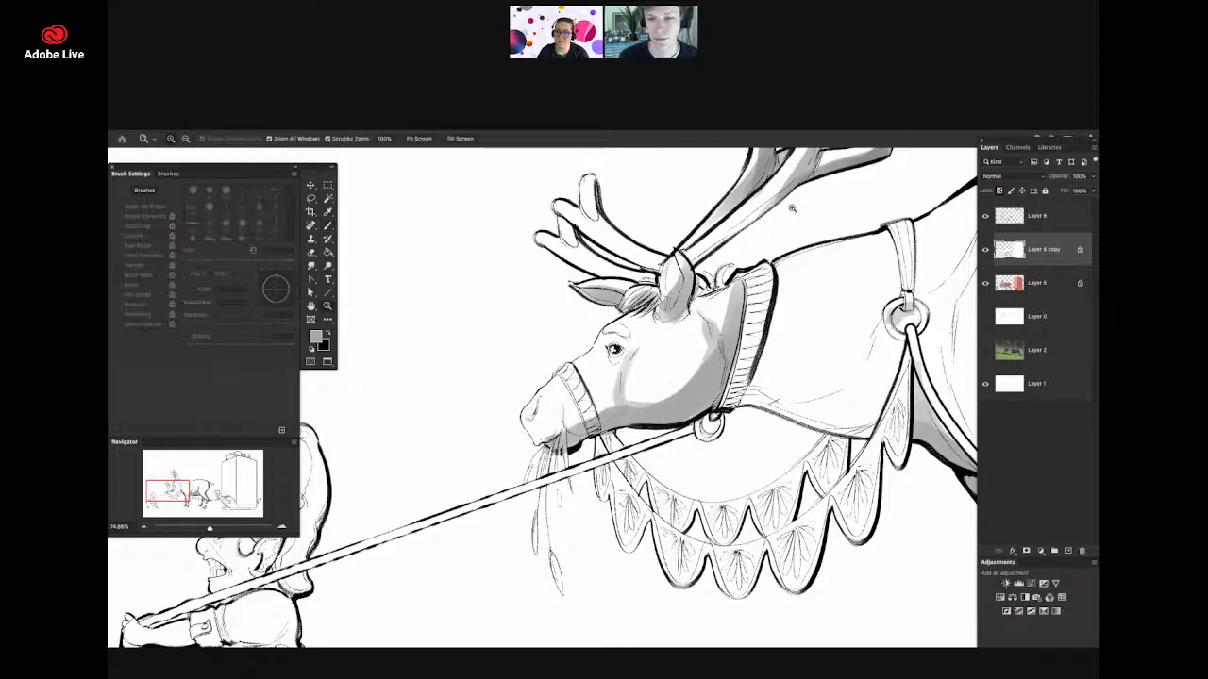
mouse_move(792, 208)
mouse_down()
mouse_move(732, 287)
mouse_move(691, 314)
mouse_move(717, 312)
mouse_move(670, 330)
mouse_up()
key(b)
mouse_move(579, 299)
mouse_down()
mouse_move(610, 326)
mouse_move(647, 334)
mouse_up()
key(z)
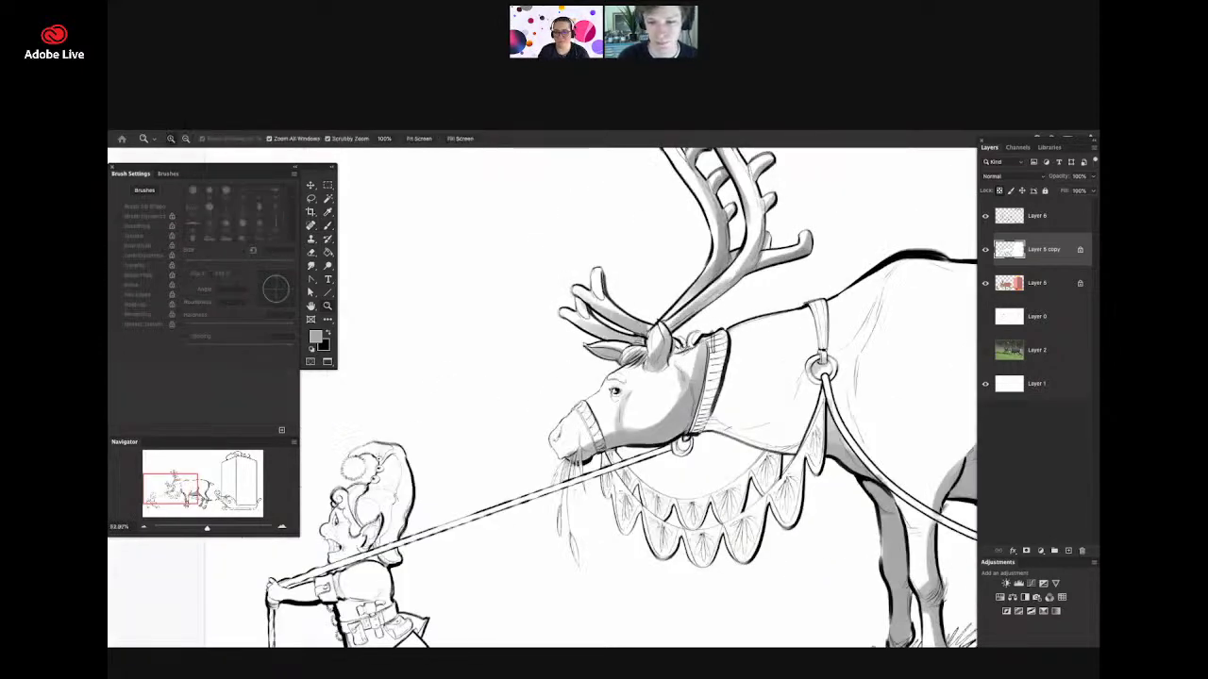
mouse_move(737, 318)
mouse_down()
mouse_move(678, 355)
mouse_move(719, 346)
mouse_move(700, 347)
mouse_move(700, 364)
mouse_move(687, 346)
mouse_move(715, 356)
mouse_move(713, 368)
mouse_up()
key(b)
key(z)
key(b)
- Shade around the reindeer's eye and across the muzzle and nostril with a 43 px brush
right_click(698, 313)
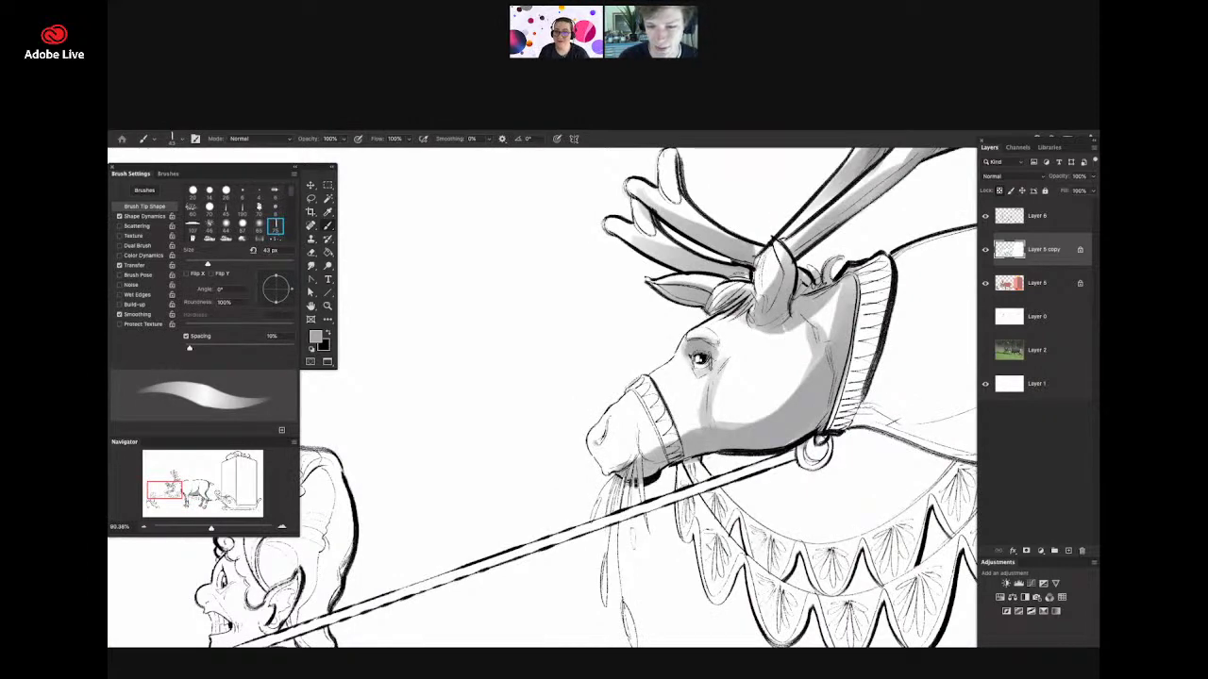
key(z)
alt+click(687, 415)
alt+click(687, 416)
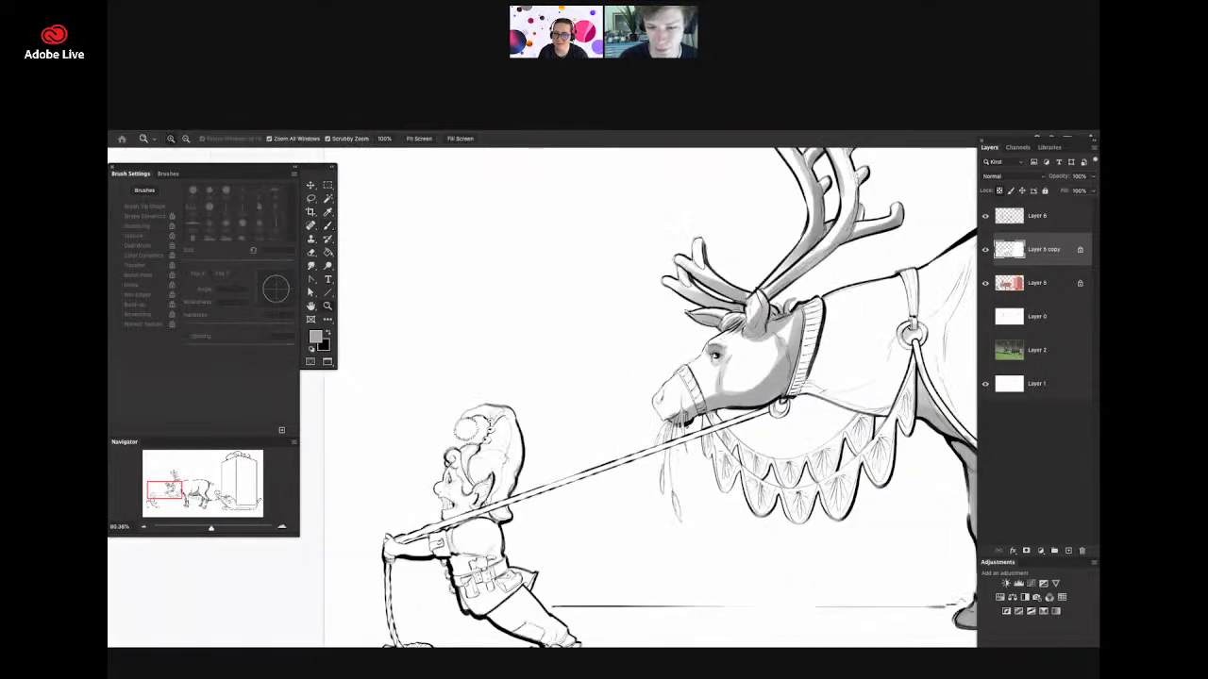
click(687, 415)
key(b)
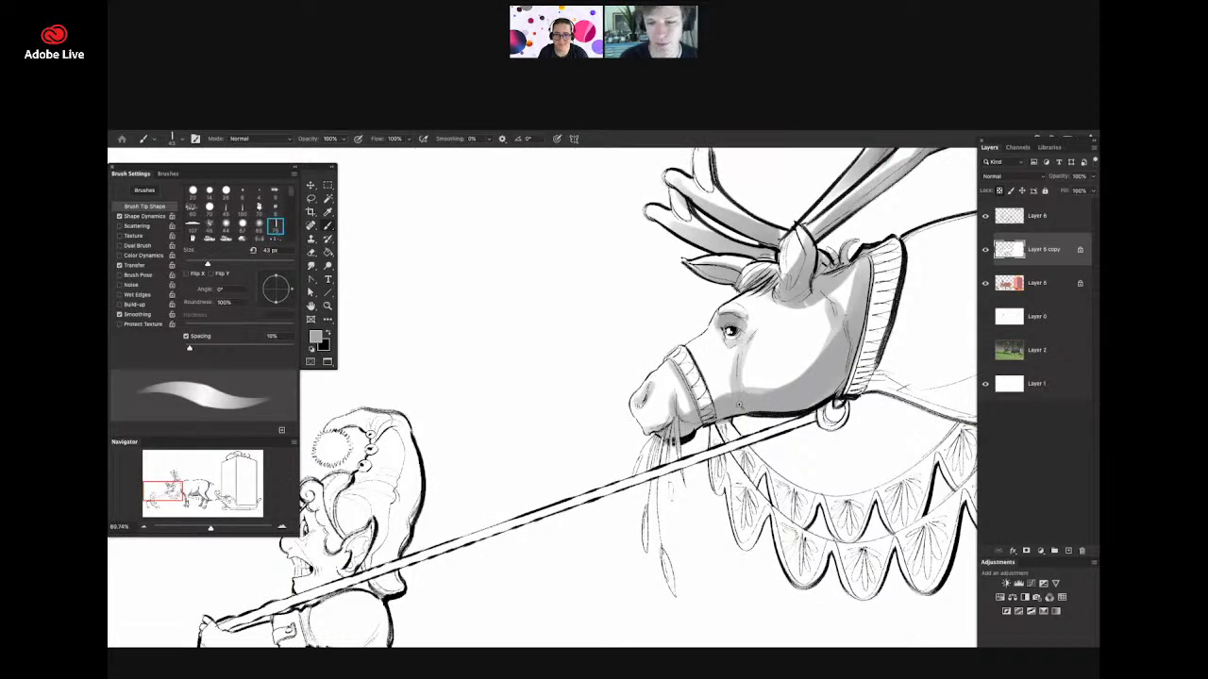
- Paint a grey shadow along the underside of the reindeer's neck between the collar and the harness ring
key(z)
alt+click(738, 405)
drag(783, 392, 698, 392)
drag(891, 401, 943, 401)
key(b)
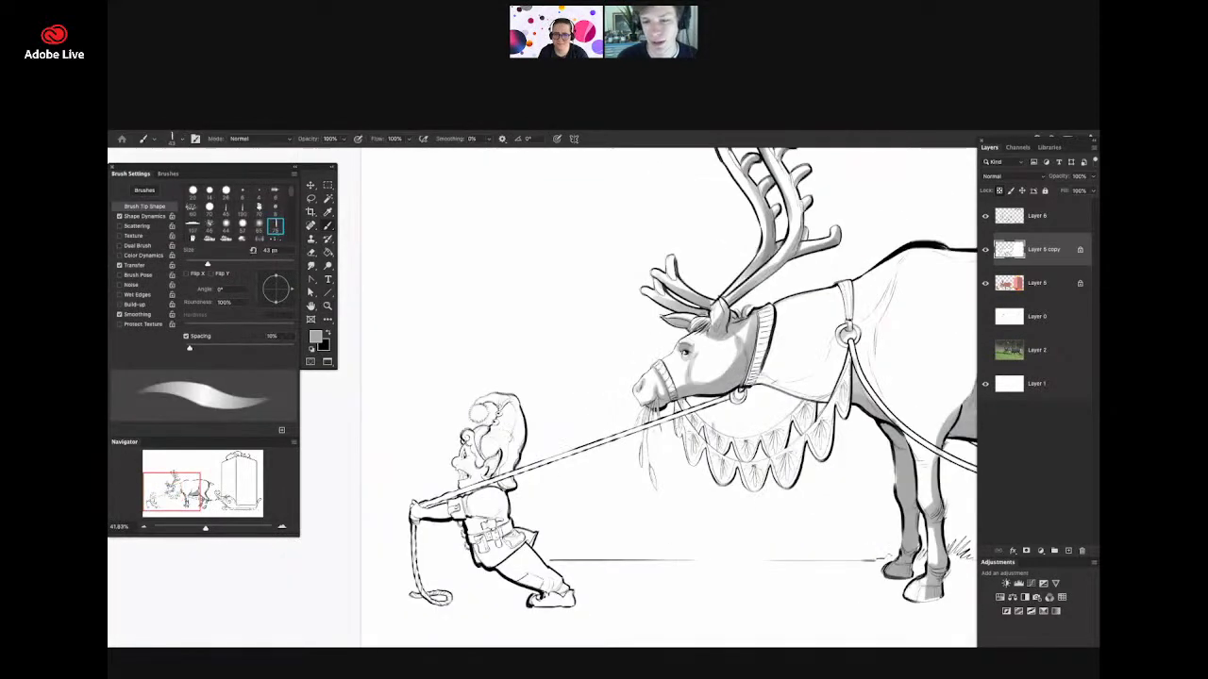
scroll(823, 378, up, 2)
mouse_move(728, 393)
mouse_down()
mouse_move(822, 376)
mouse_move(794, 393)
mouse_move(839, 393)
mouse_move(758, 409)
mouse_move(802, 418)
mouse_up()
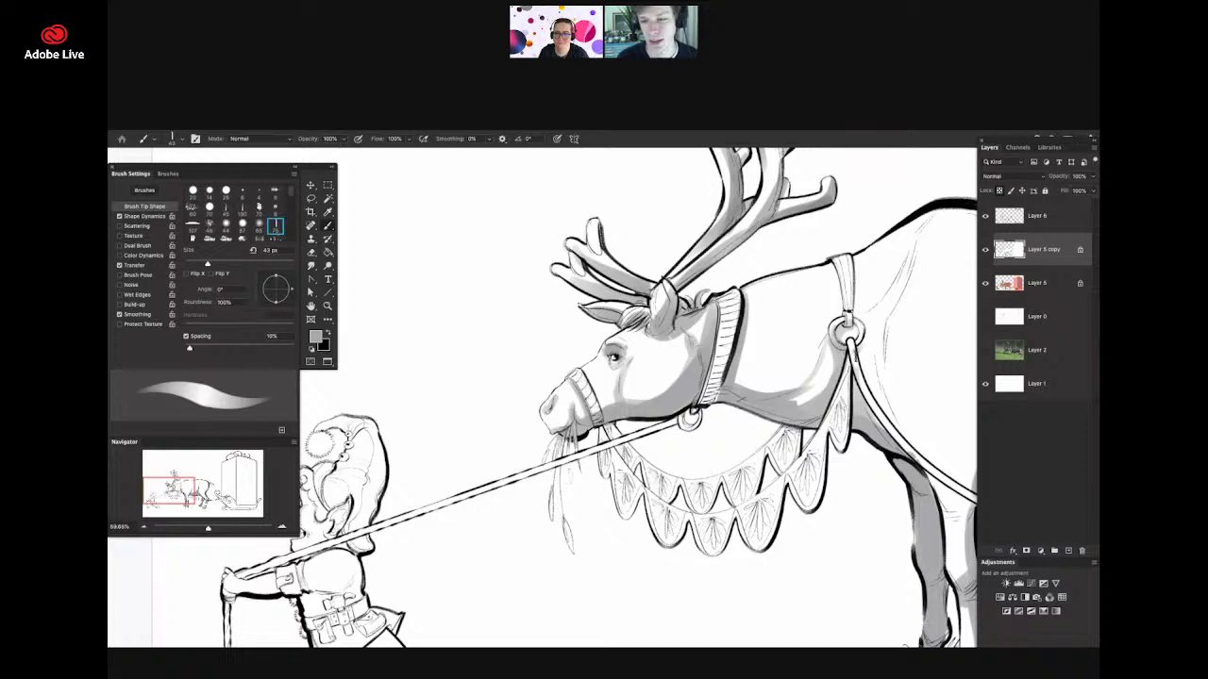
- Enlarge the brush to 78 px and shade the reindeer's shoulder and chest behind the harness strap
key(z)
drag(895, 334, 755, 344)
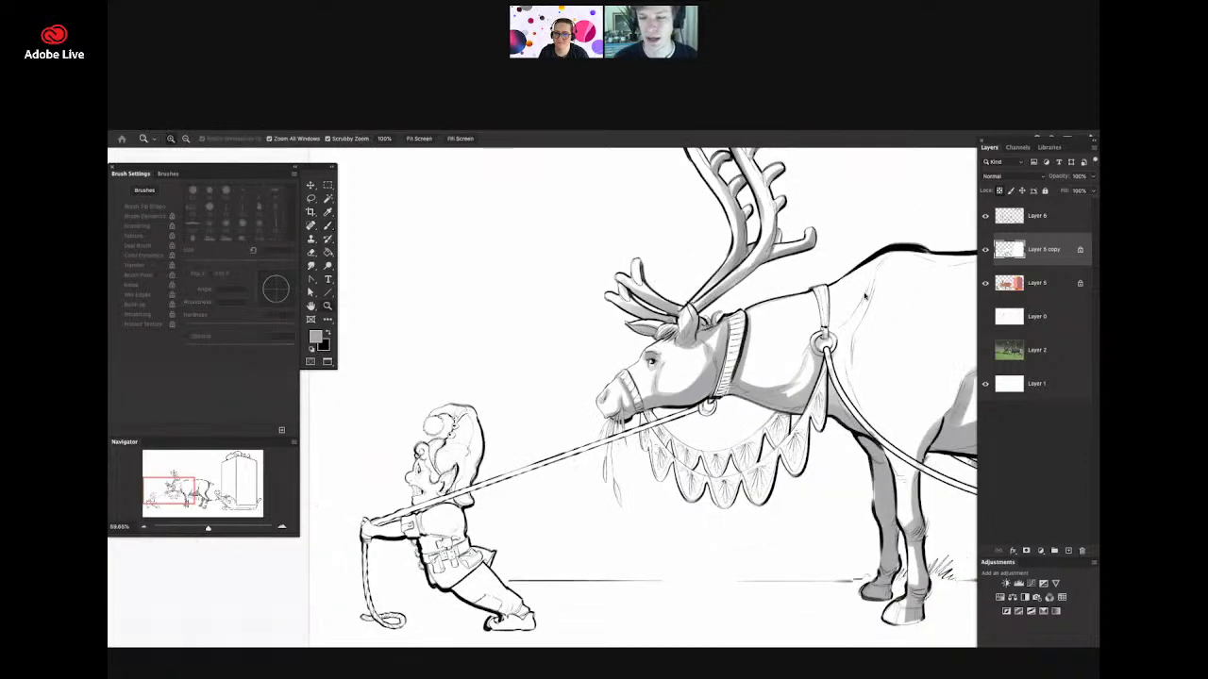
drag(866, 294, 920, 294)
key(b)
right_click(804, 266)
drag(780, 289, 755, 437)
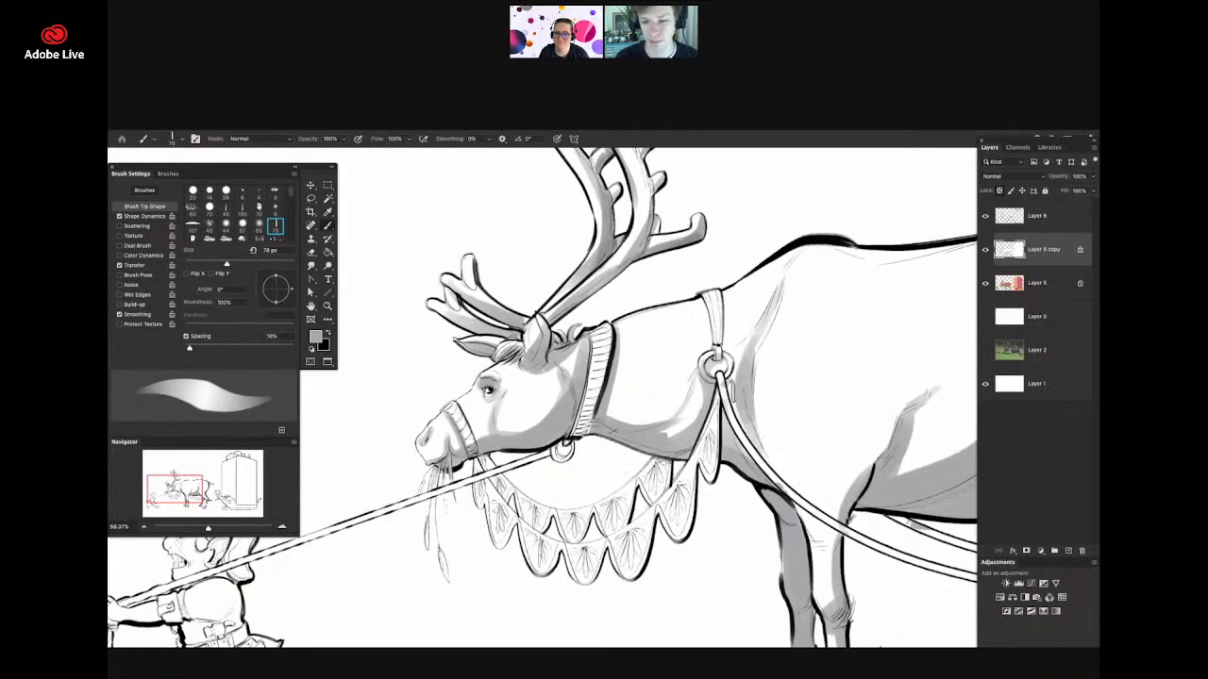
drag(733, 391, 817, 494)
- Paint a grey shadow down the back edge of the elf's hat
key(z)
drag(856, 445, 775, 448)
drag(925, 429, 959, 429)
key(b)
key(z)
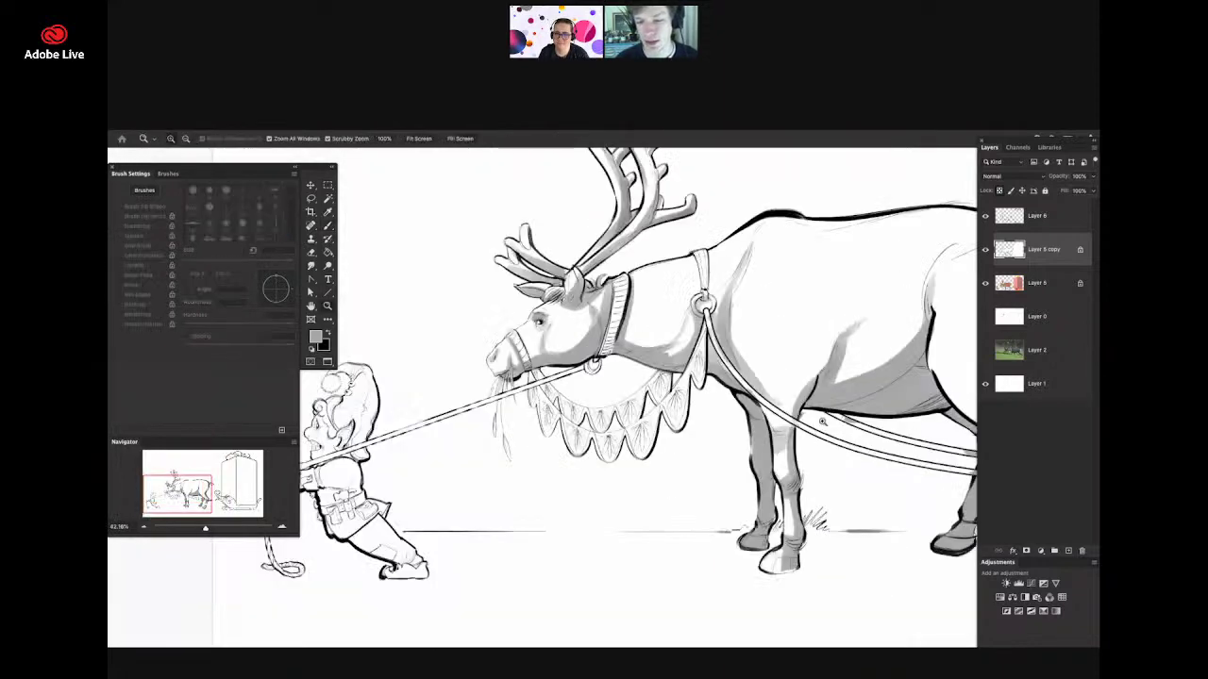
drag(824, 421, 646, 439)
key(b)
key(z)
mouse_move(606, 401)
mouse_down()
mouse_move(661, 401)
mouse_move(630, 401)
mouse_move(646, 418)
mouse_up()
key(b)
key(z)
key(b)
mouse_move(630, 326)
mouse_down()
mouse_move(602, 439)
mouse_move(612, 436)
mouse_up()
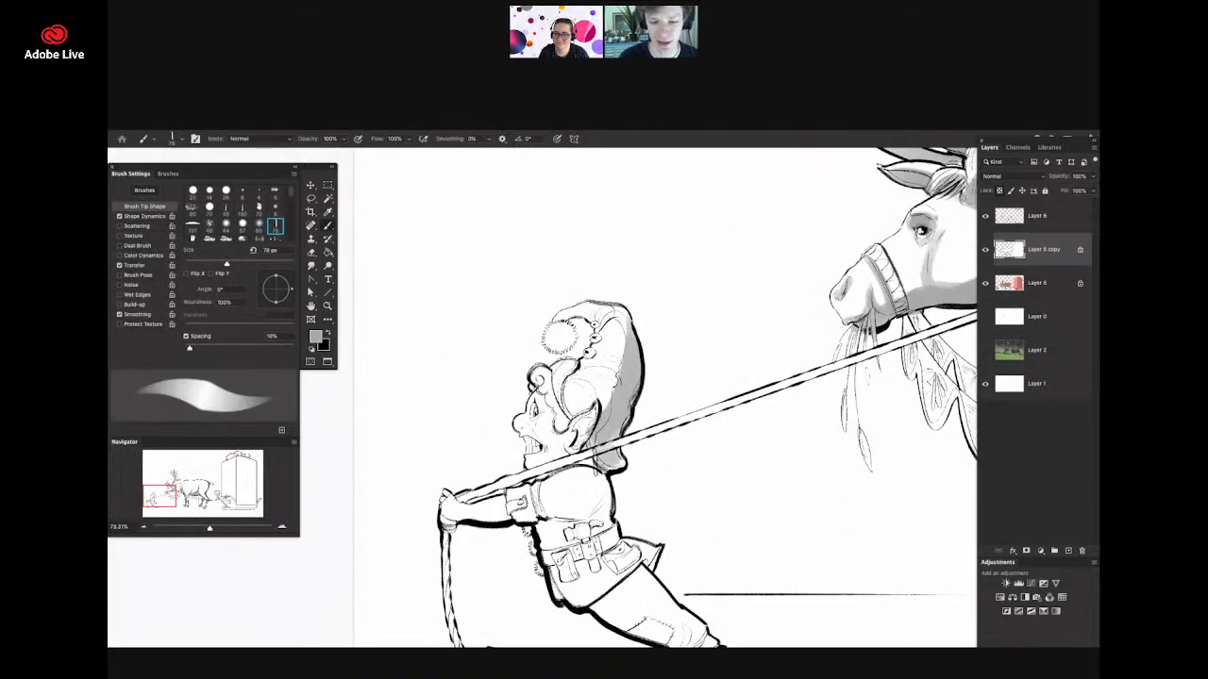
- Shade the elf's sleeve, the underside of the arm and the tunic around the belt with grey
key(z)
drag(693, 464, 661, 453)
key(b)
key(z)
drag(632, 530, 663, 528)
key(b)
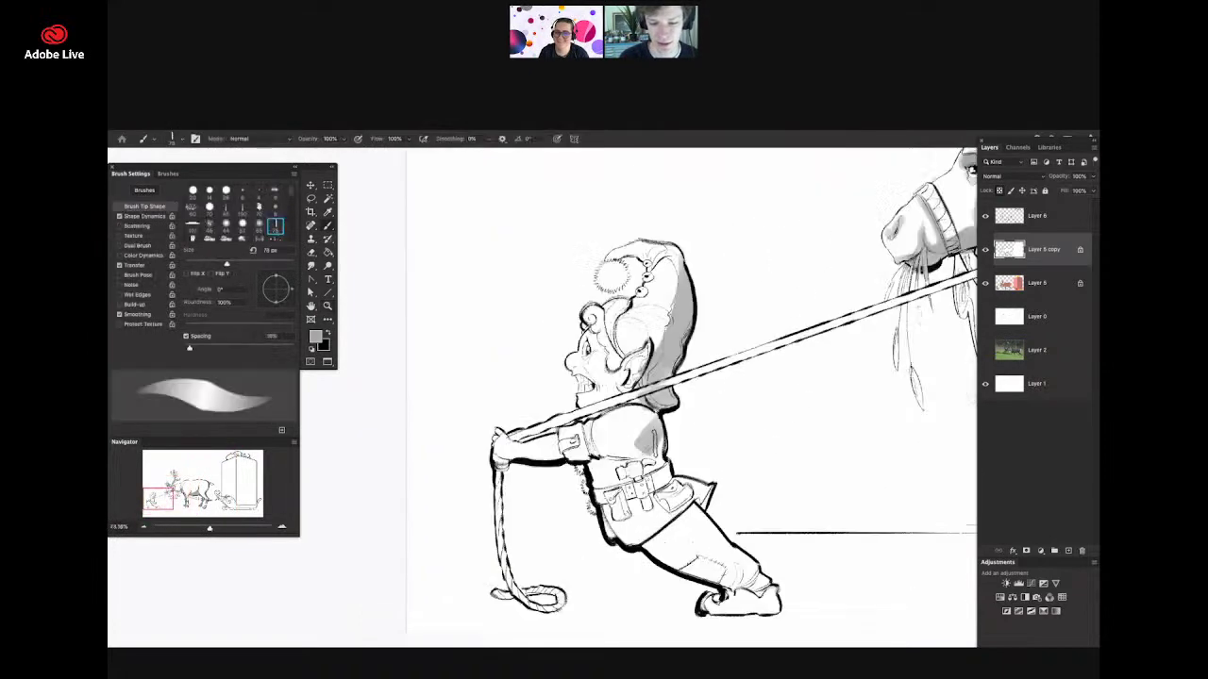
mouse_move(651, 443)
mouse_down()
mouse_move(618, 466)
mouse_move(498, 459)
mouse_move(606, 480)
mouse_move(623, 495)
mouse_move(612, 544)
mouse_move(660, 498)
mouse_up()
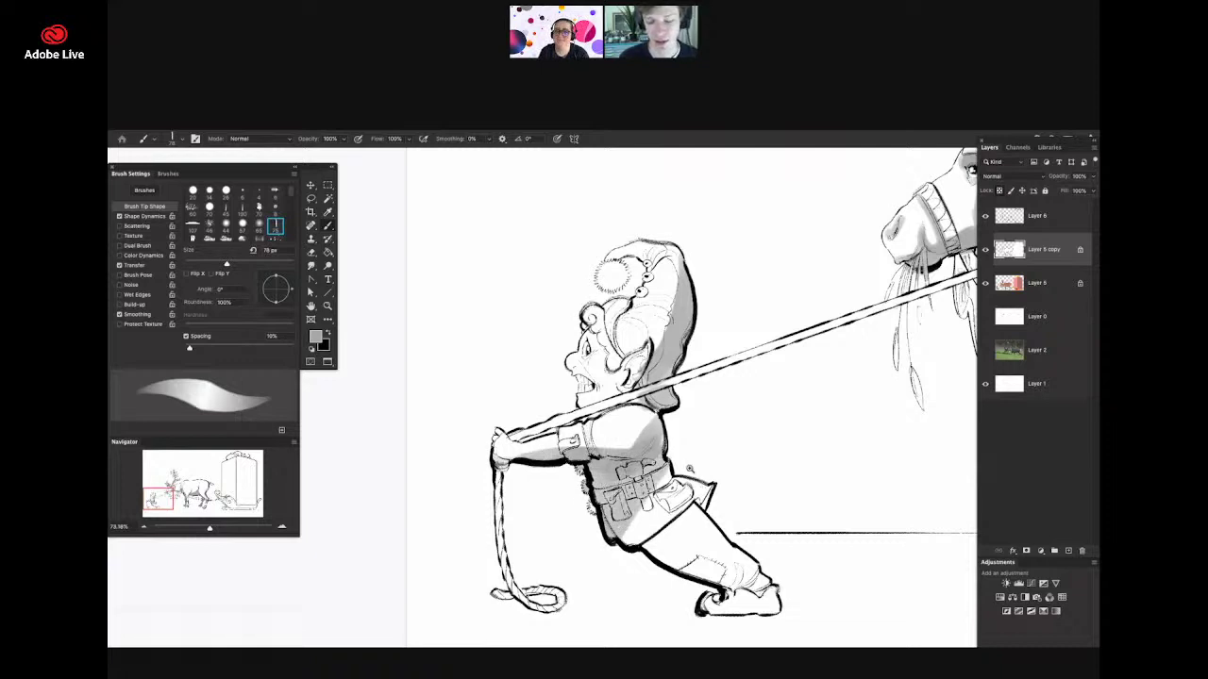
- Preview the elf's shading over the flat colours with Layer 5 copy in Multiply, and return the layer to Normal
key(z)
drag(691, 453, 651, 447)
key(b)
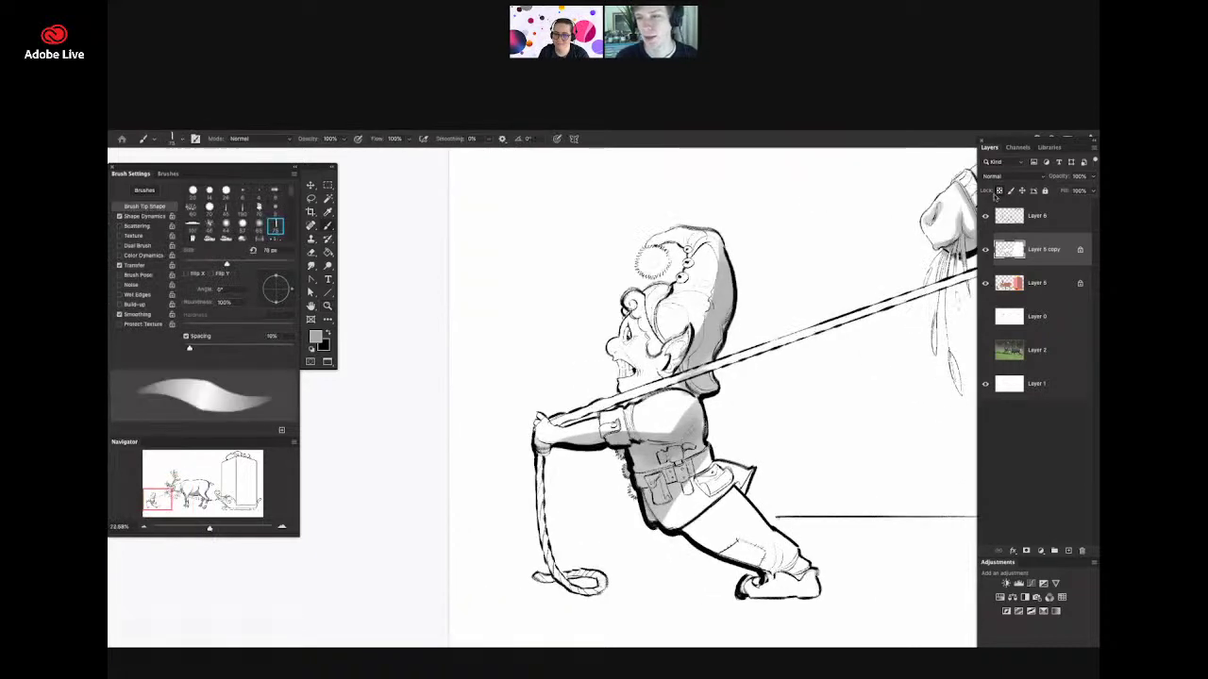
click(1006, 178)
click(995, 206)
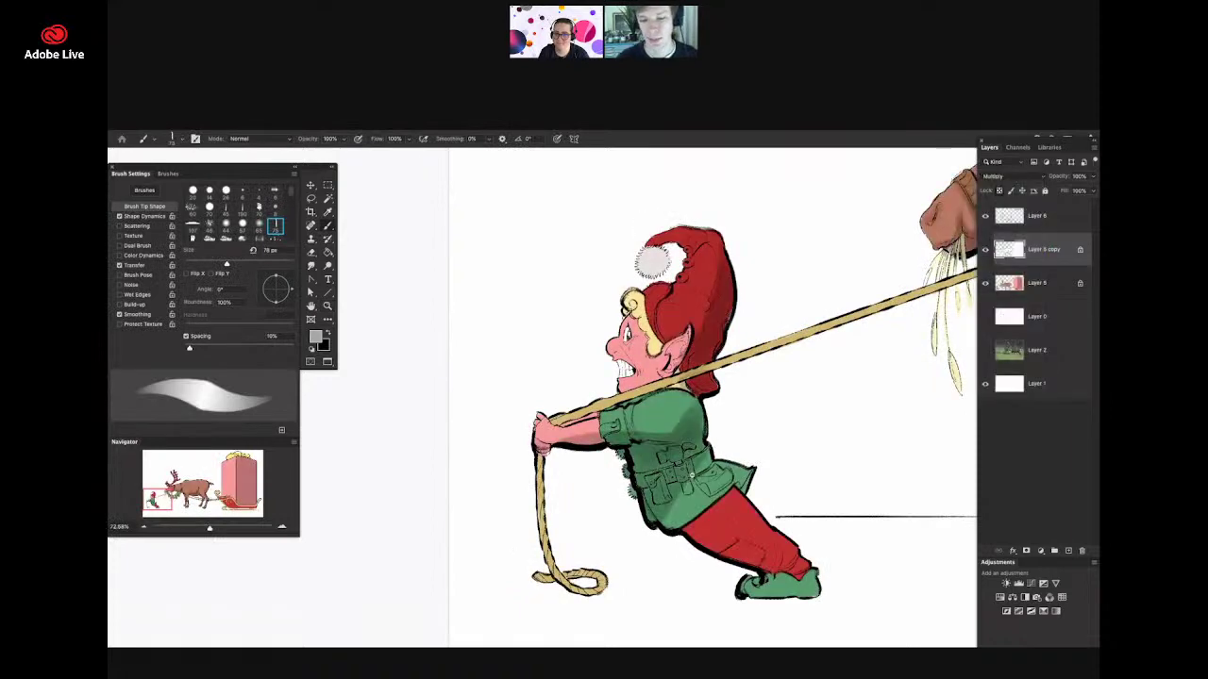
key(z)
drag(682, 474, 721, 490)
key(b)
key(z)
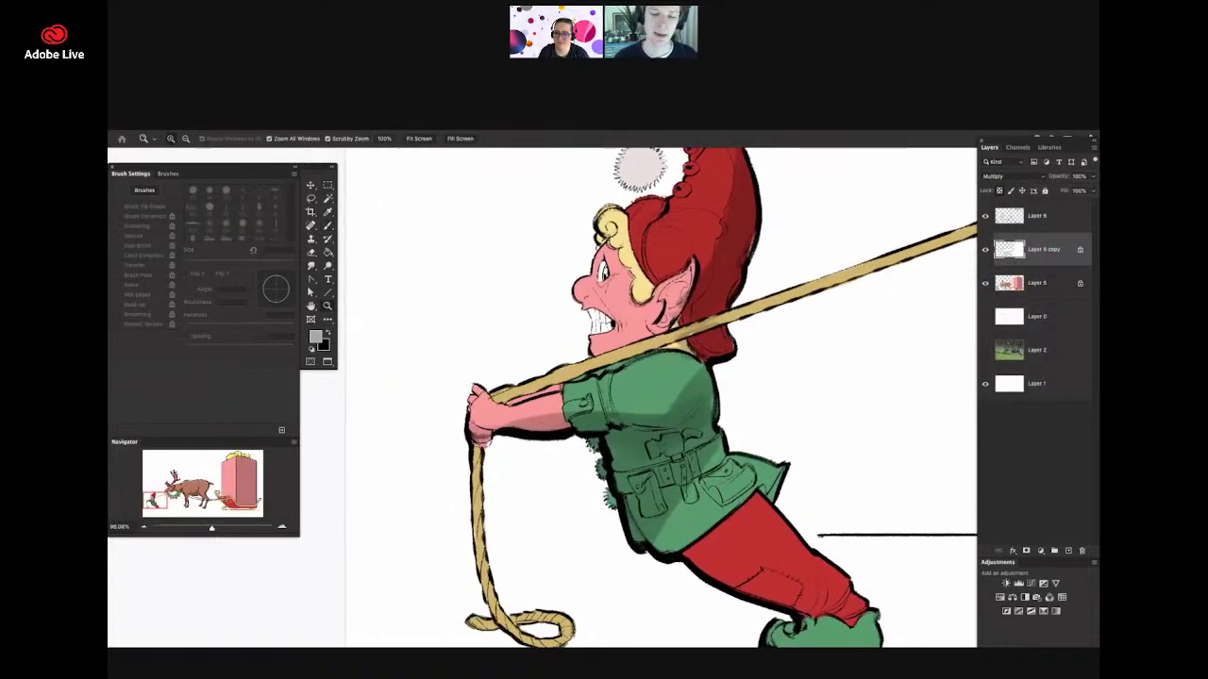
key(b)
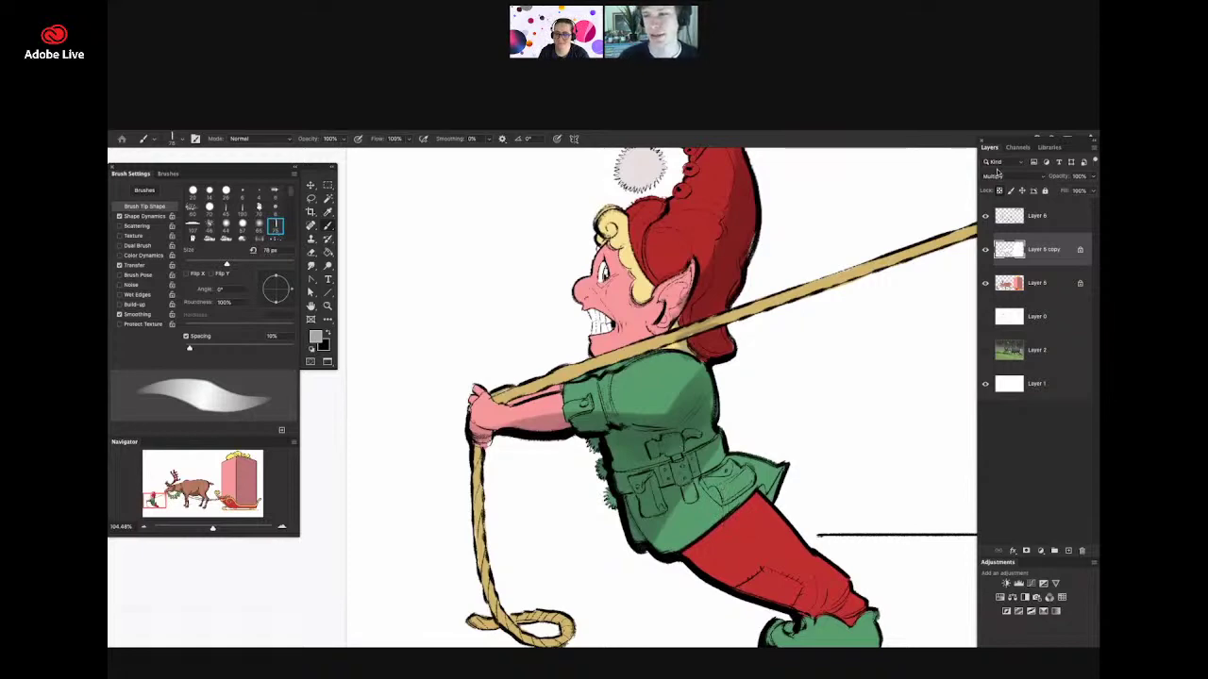
click(1006, 178)
click(1006, 145)
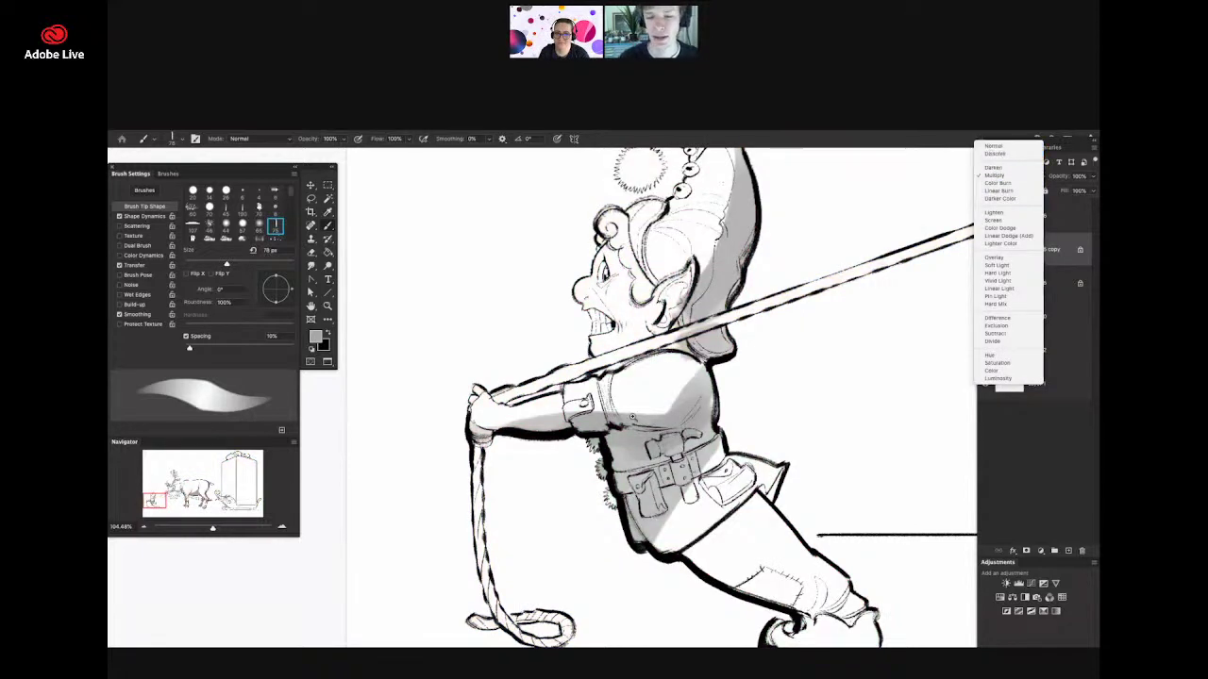
- Paint a grey shadow on the elf's upper leg just below the tunic hem
key(z)
mouse_move(769, 479)
mouse_down()
mouse_move(714, 480)
mouse_move(752, 465)
mouse_up()
key(b)
key(z)
drag(667, 484, 693, 486)
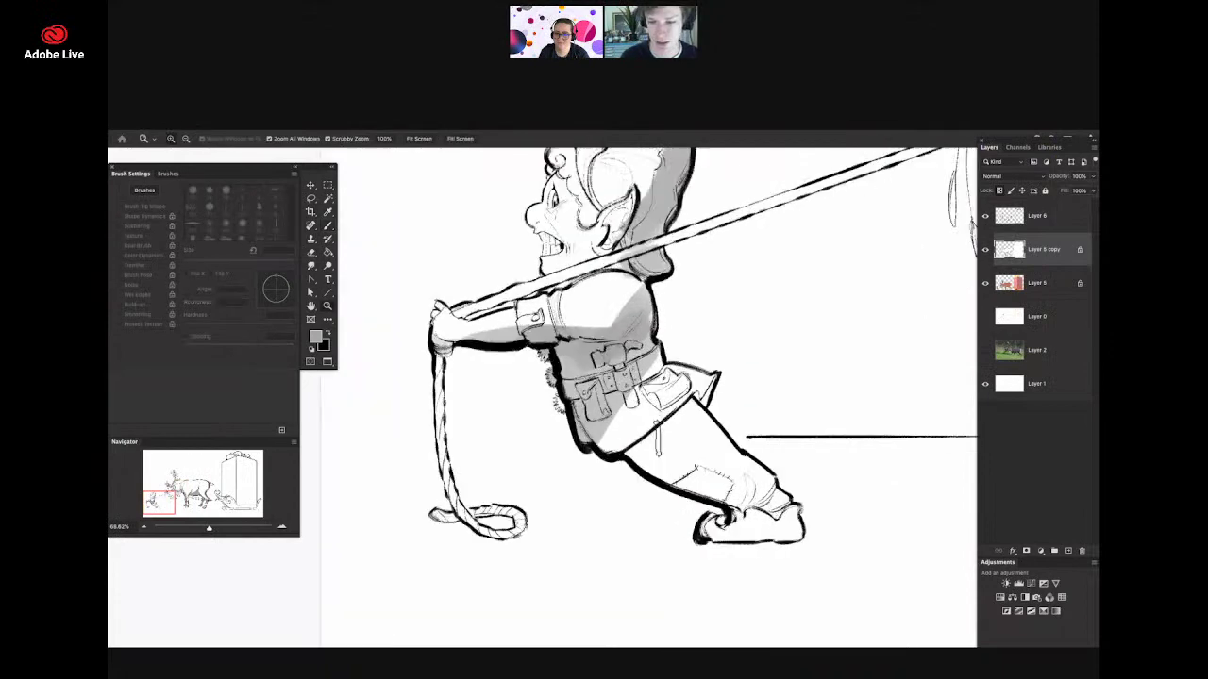
key(b)
mouse_move(688, 382)
mouse_down()
mouse_move(631, 451)
mouse_move(652, 451)
mouse_move(538, 504)
mouse_up()
key(z)
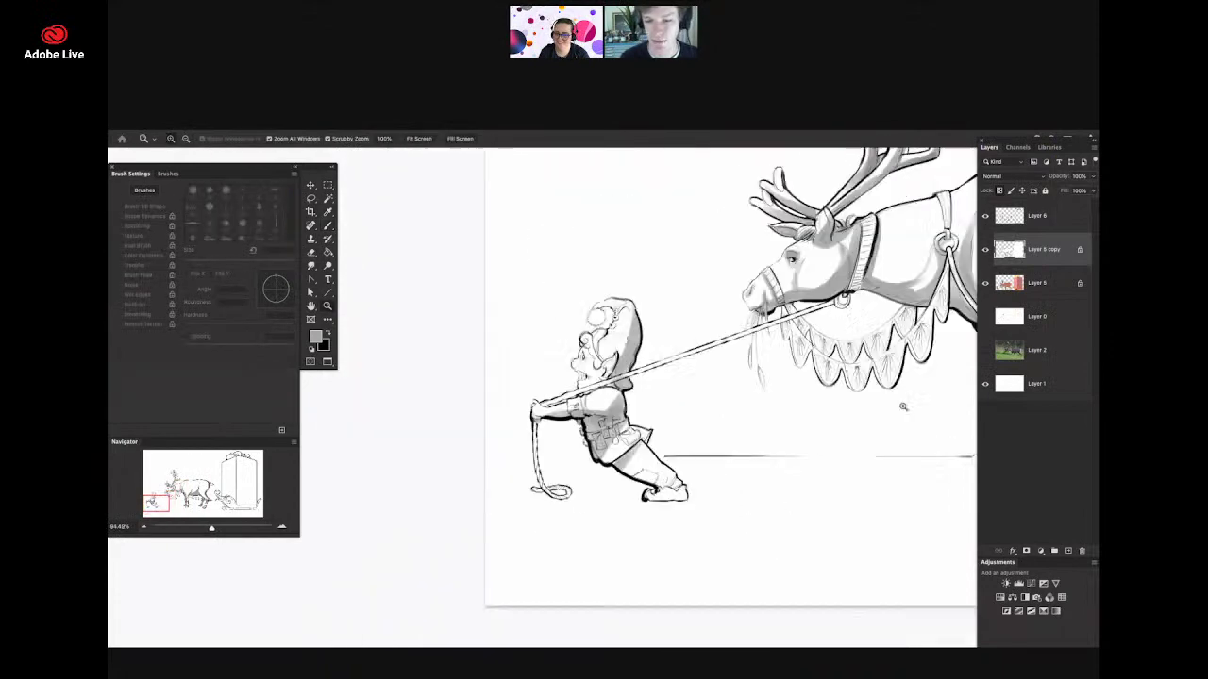
- Shade the back of the reindeer's rump and the near hind leg with grey
key(b)
key(z)
drag(901, 421, 927, 421)
key(b)
key(z)
drag(662, 479, 632, 479)
drag(876, 321, 906, 320)
key(b)
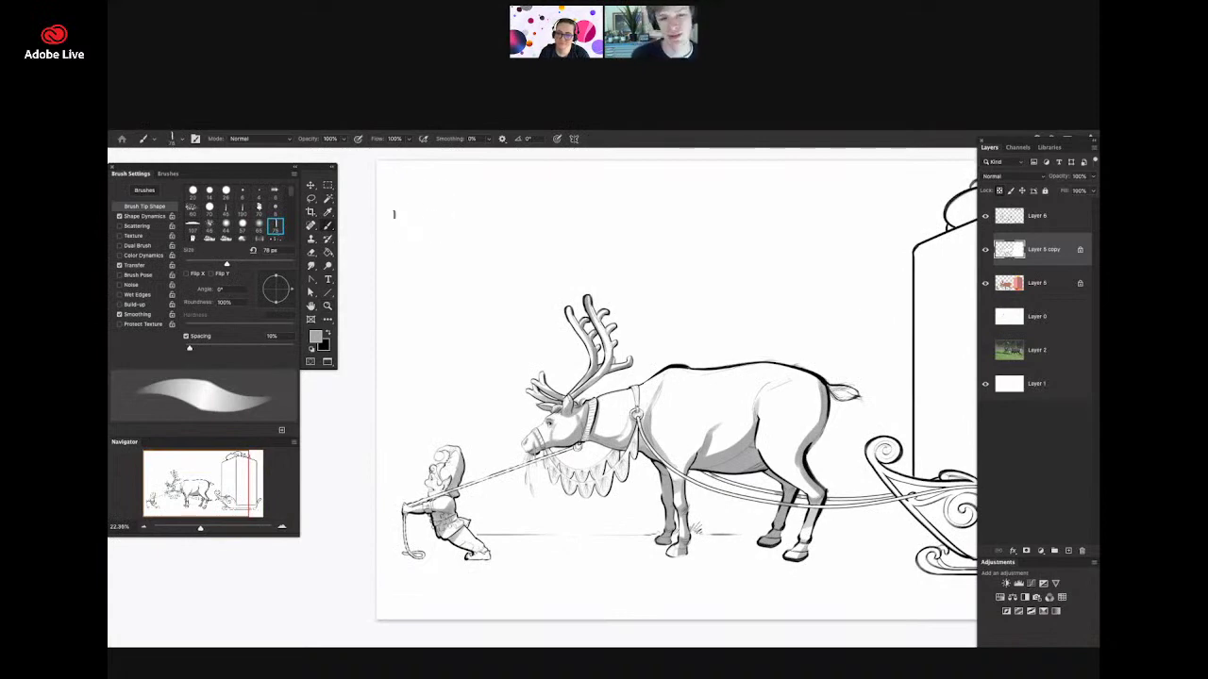
key(z)
drag(697, 375, 662, 377)
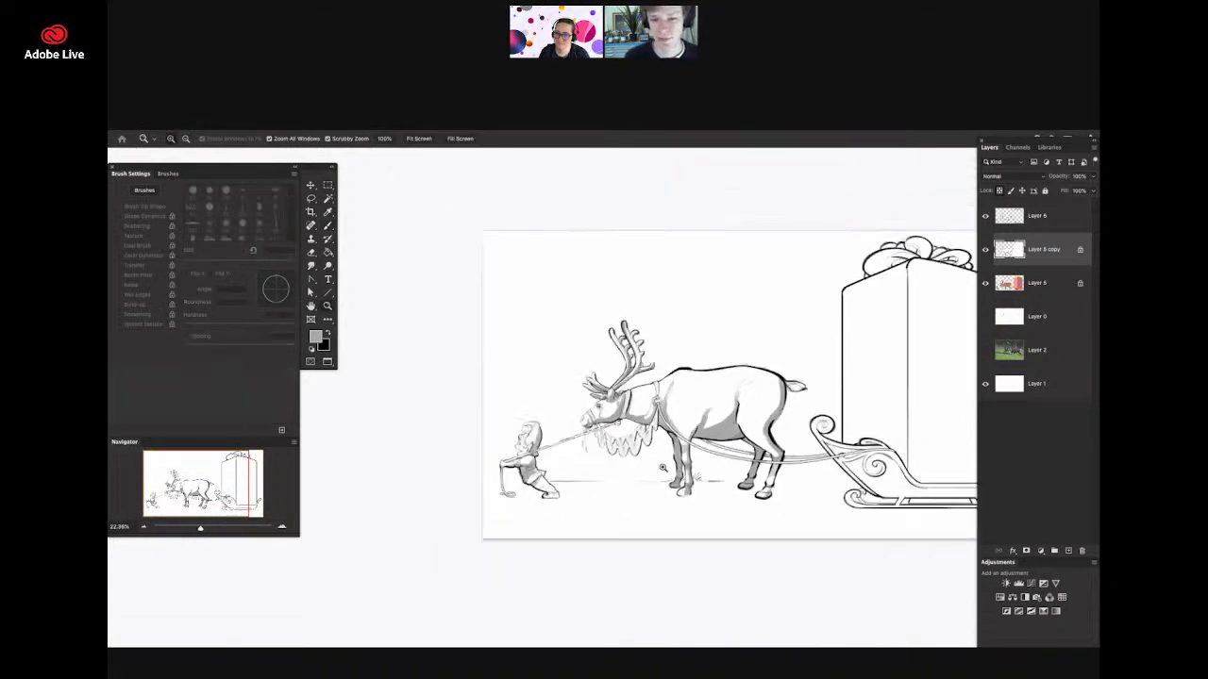
drag(685, 500, 711, 500)
drag(821, 412, 838, 420)
key(b)
scroll(821, 435, up, 4)
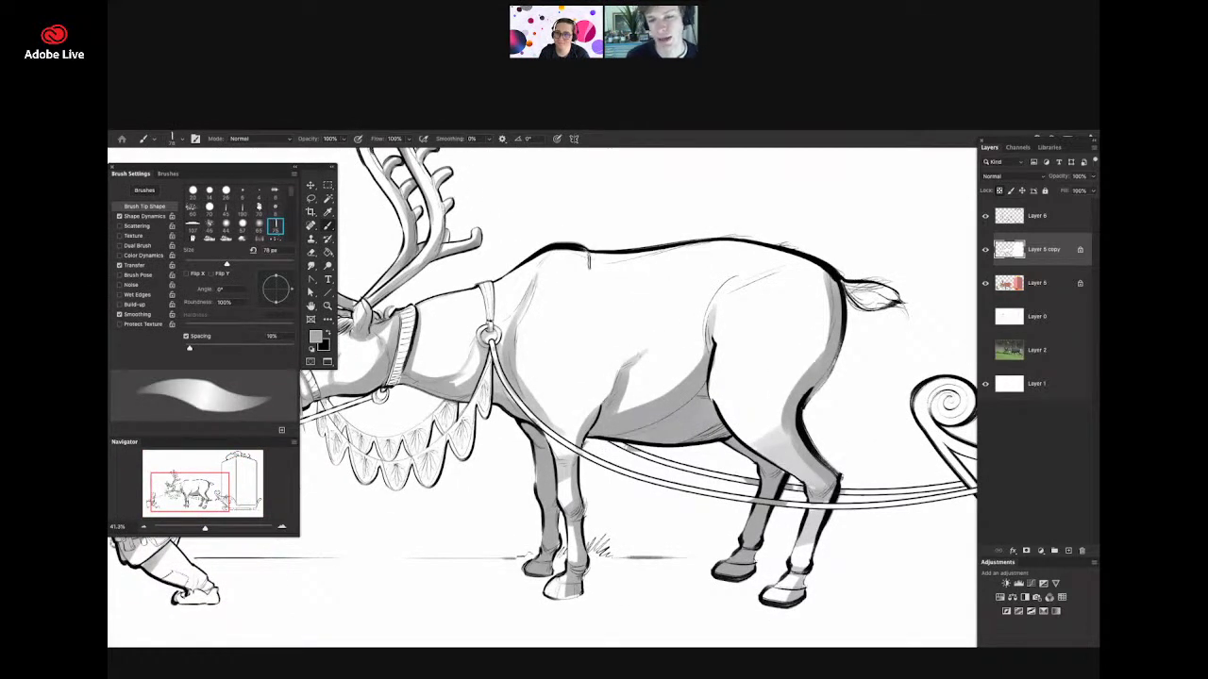
- Draw a diagonal grey arrow from the reindeer's back across the flank, and undo it
drag(587, 256, 747, 377)
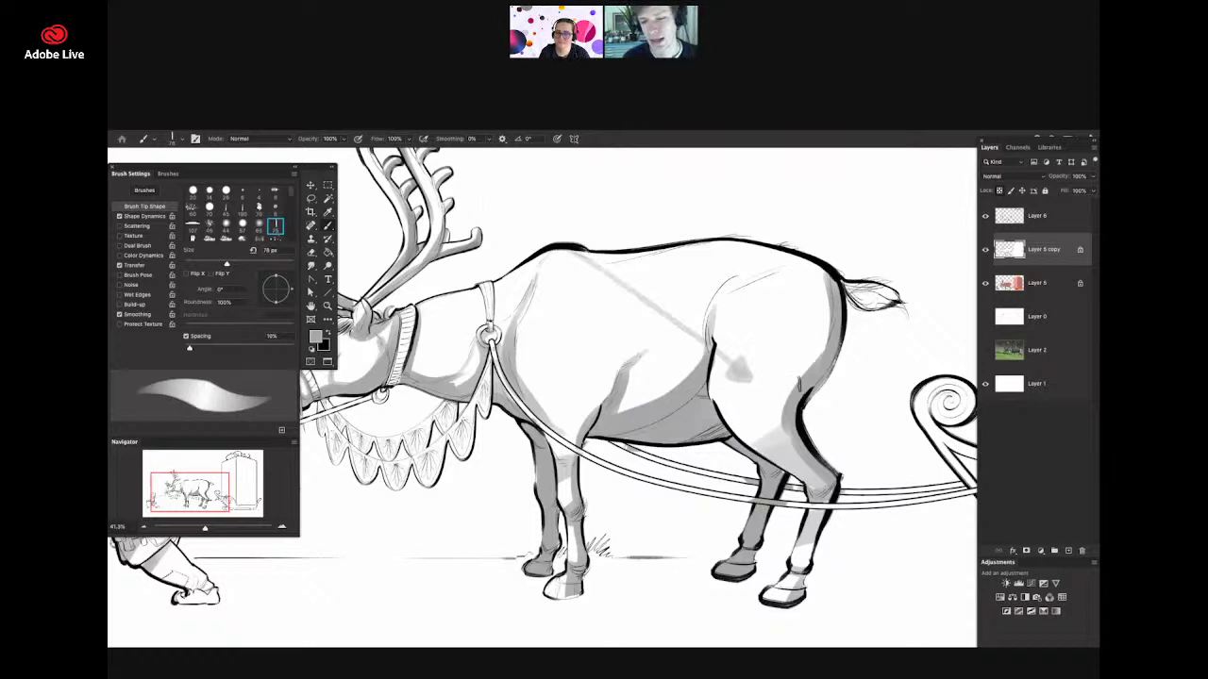
key(ctrl+z)
key(ctrl+z)
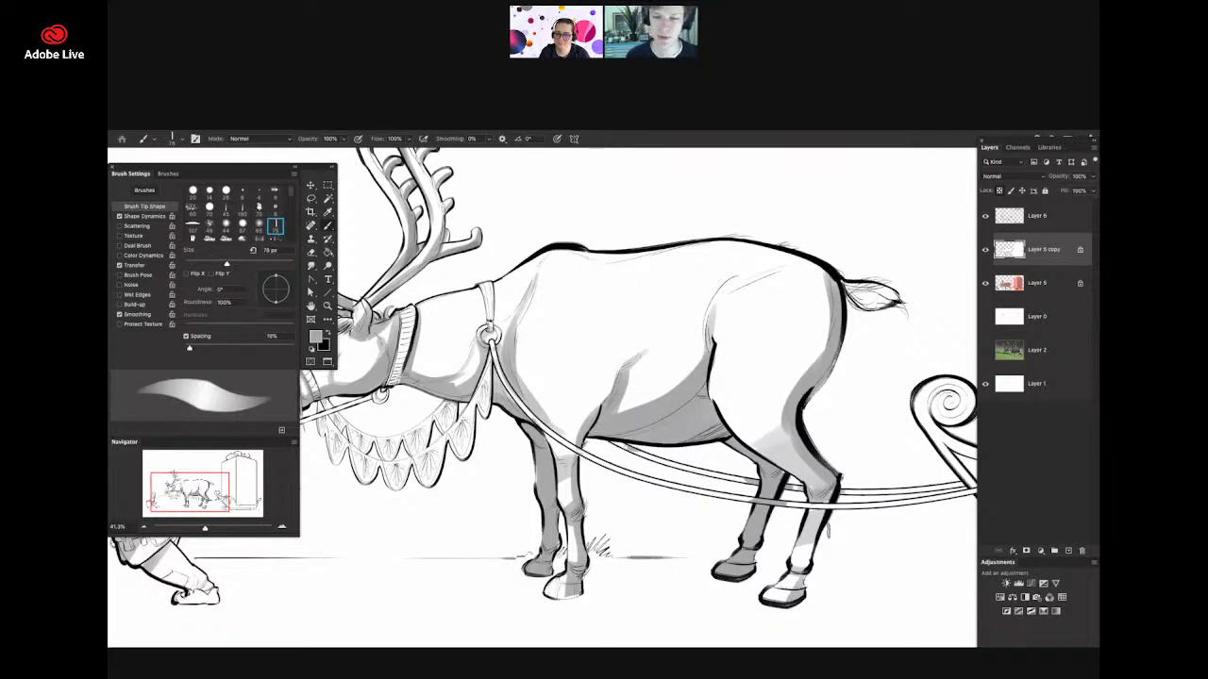
- Shade the elf's shoe with the grey brush
key(z)
mouse_move(855, 304)
mouse_down()
mouse_move(756, 329)
mouse_move(703, 316)
mouse_up()
drag(703, 316, 854, 328)
key(b)
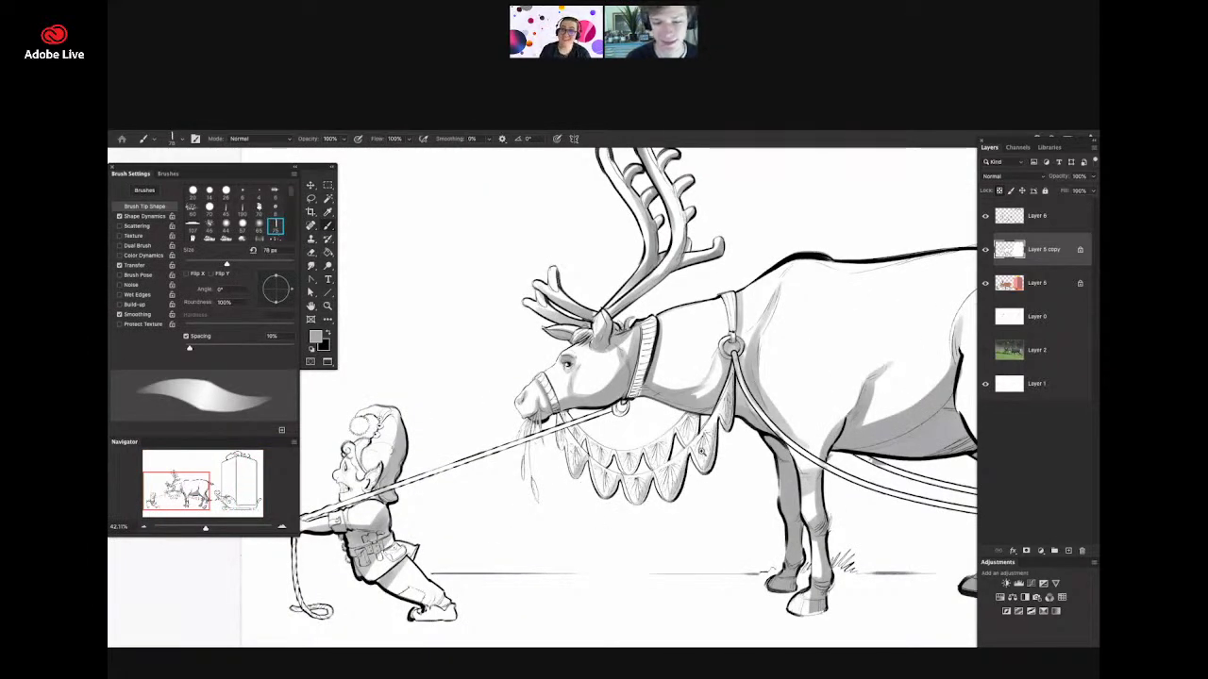
drag(702, 452, 669, 424)
mouse_move(800, 421)
mouse_down()
mouse_move(691, 398)
mouse_move(819, 412)
mouse_up()
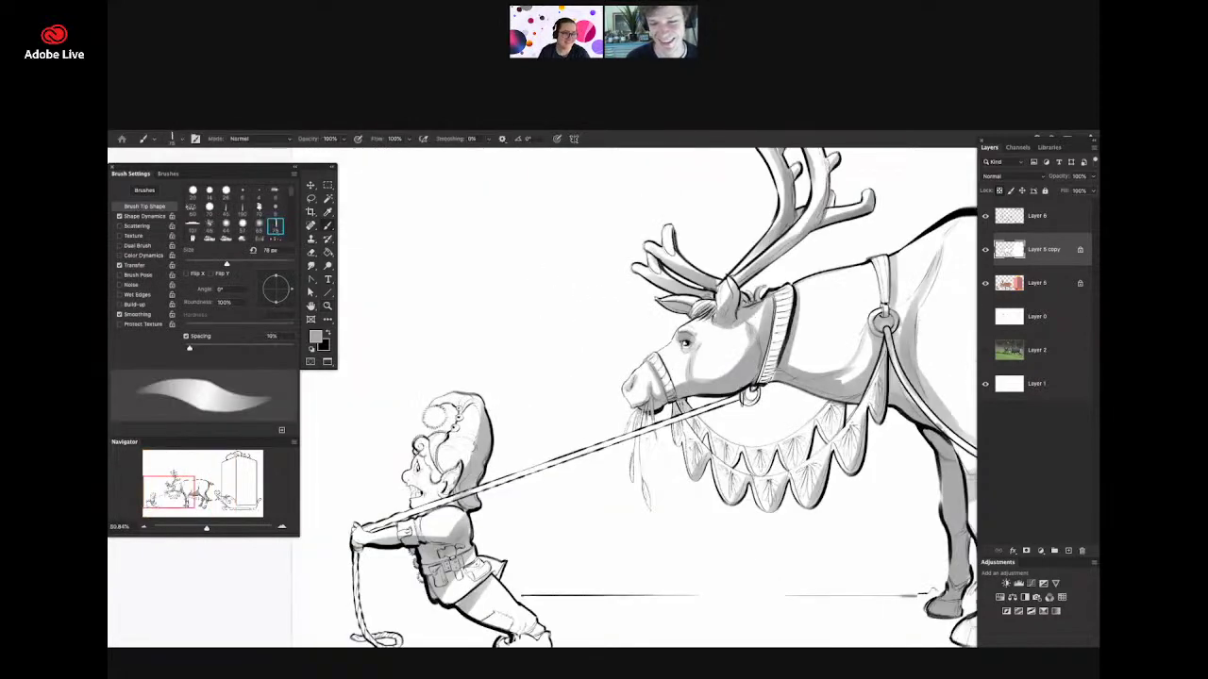
drag(733, 422, 667, 501)
drag(620, 502, 673, 503)
scroll(642, 538, up, 2)
key(b)
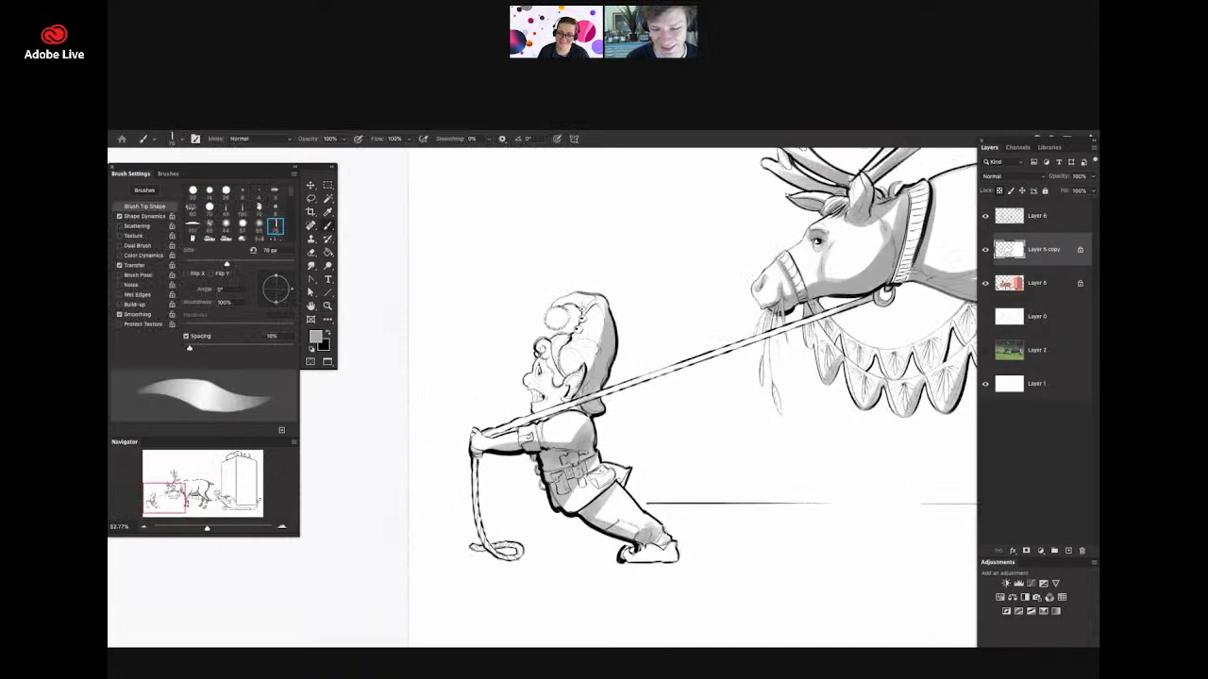
key(z)
scroll(648, 453, down, 3)
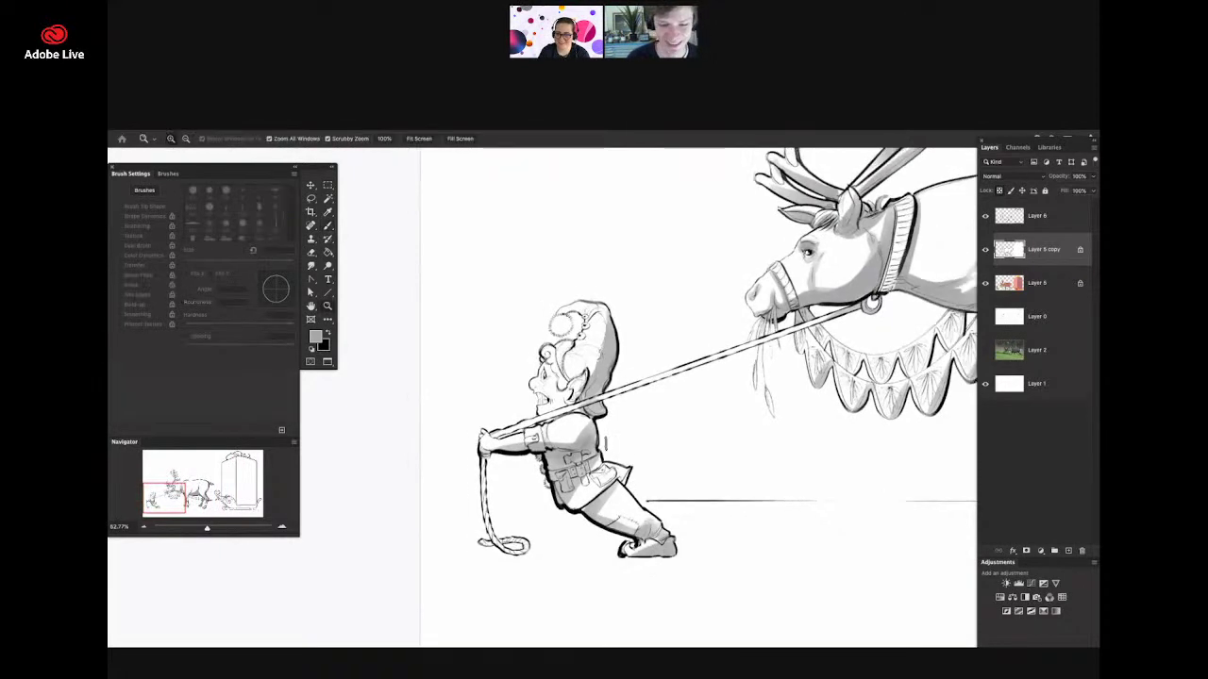
- Set the brush size to 35 px and paint grey shadows along the folds of the elf's hat and inside the ear
drag(587, 430, 634, 430)
key(z)
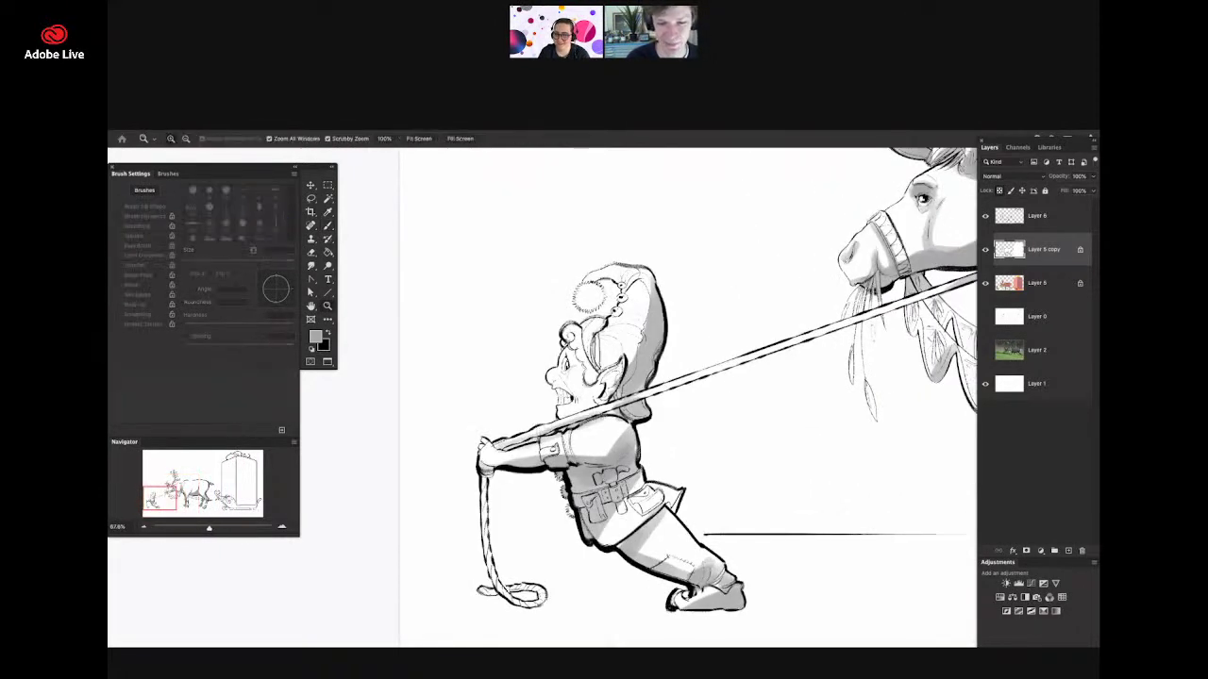
drag(609, 345, 634, 344)
scroll(603, 311, up, 1)
key(b)
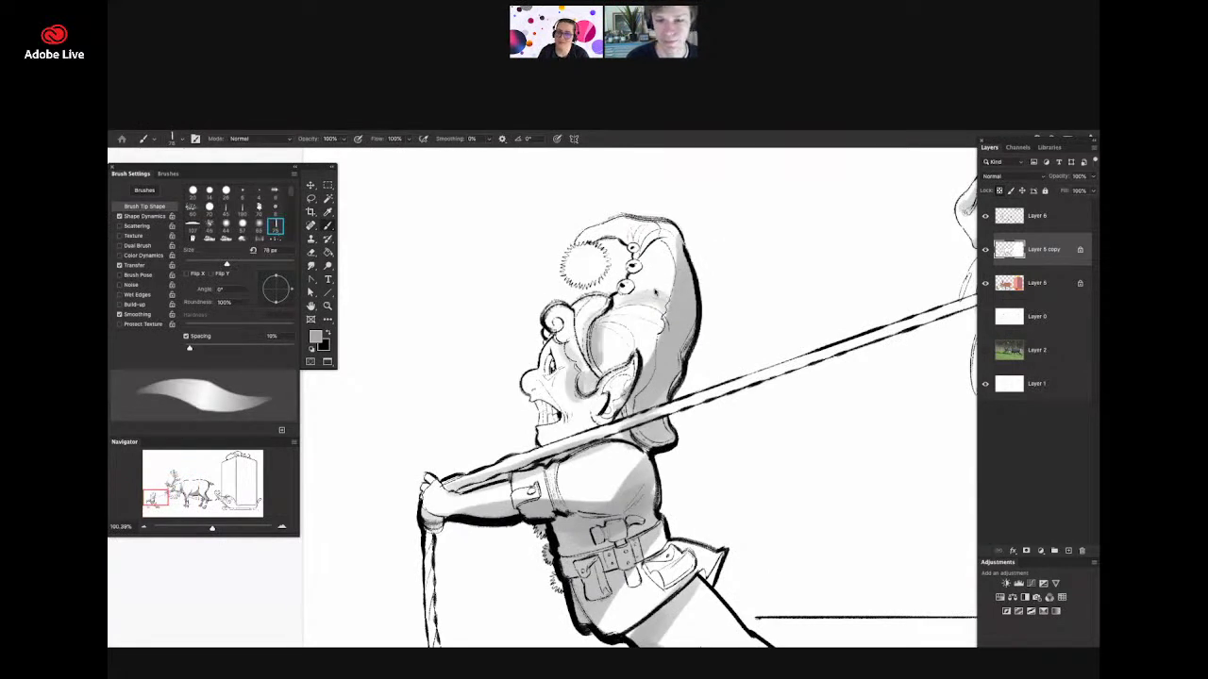
right_click(663, 300)
drag(721, 243, 710, 244)
key(Return)
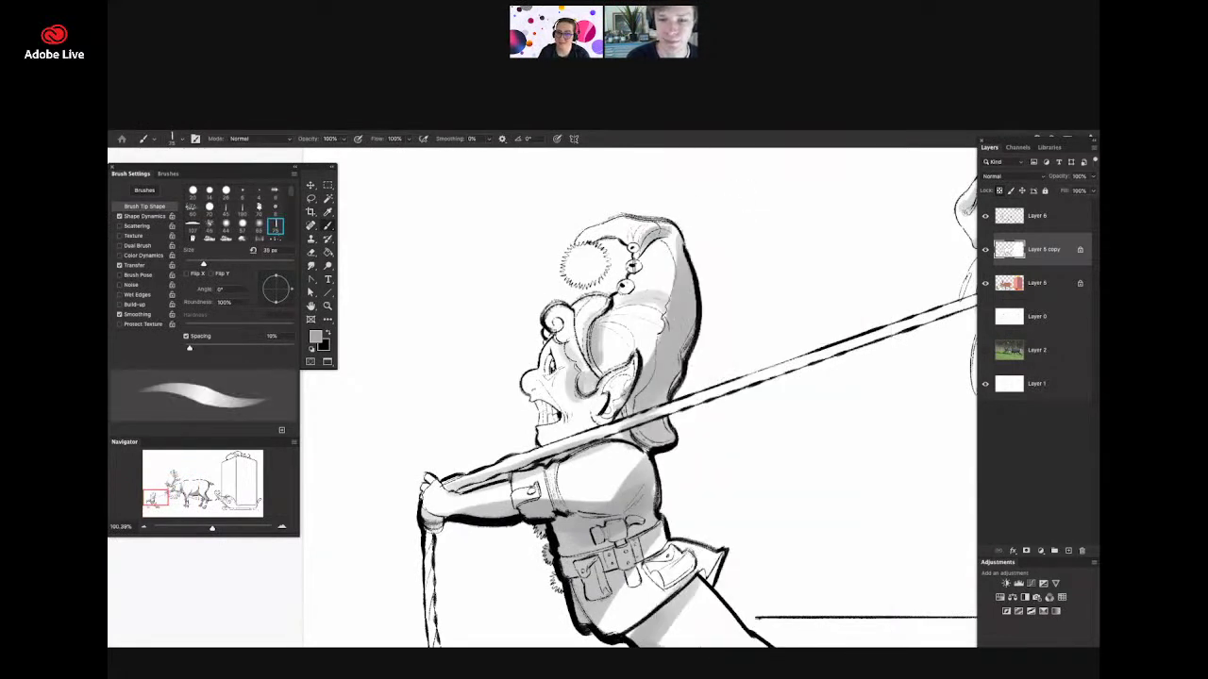
mouse_move(659, 304)
mouse_down()
mouse_move(666, 333)
mouse_move(627, 362)
mouse_up()
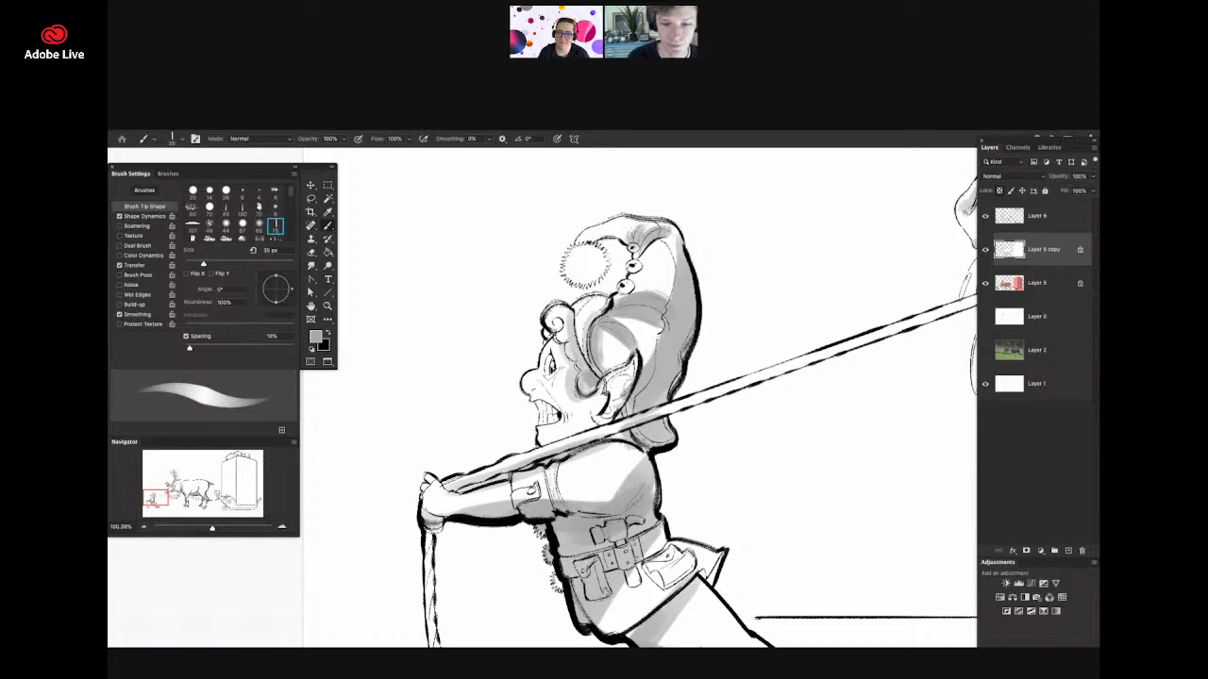
drag(609, 402, 630, 368)
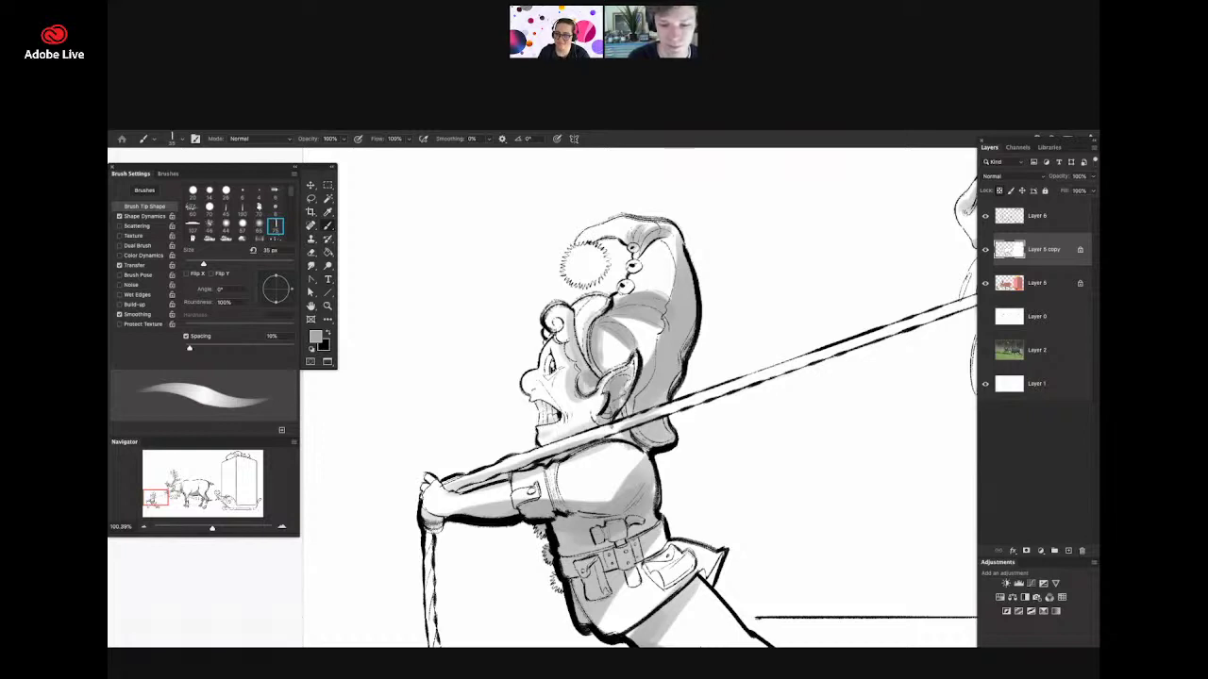
- Shade the pom-pom and the curled tip of the elf's hat with grey
key(z)
mouse_move(648, 389)
mouse_down()
mouse_move(646, 419)
mouse_move(636, 401)
mouse_move(702, 402)
mouse_up()
key(b)
mouse_move(613, 283)
mouse_down()
mouse_move(600, 302)
mouse_move(626, 317)
mouse_move(613, 317)
mouse_up()
key(z)
drag(651, 351, 594, 352)
drag(670, 290, 734, 290)
key(b)
mouse_move(630, 281)
mouse_down()
mouse_move(611, 325)
mouse_move(629, 300)
mouse_up()
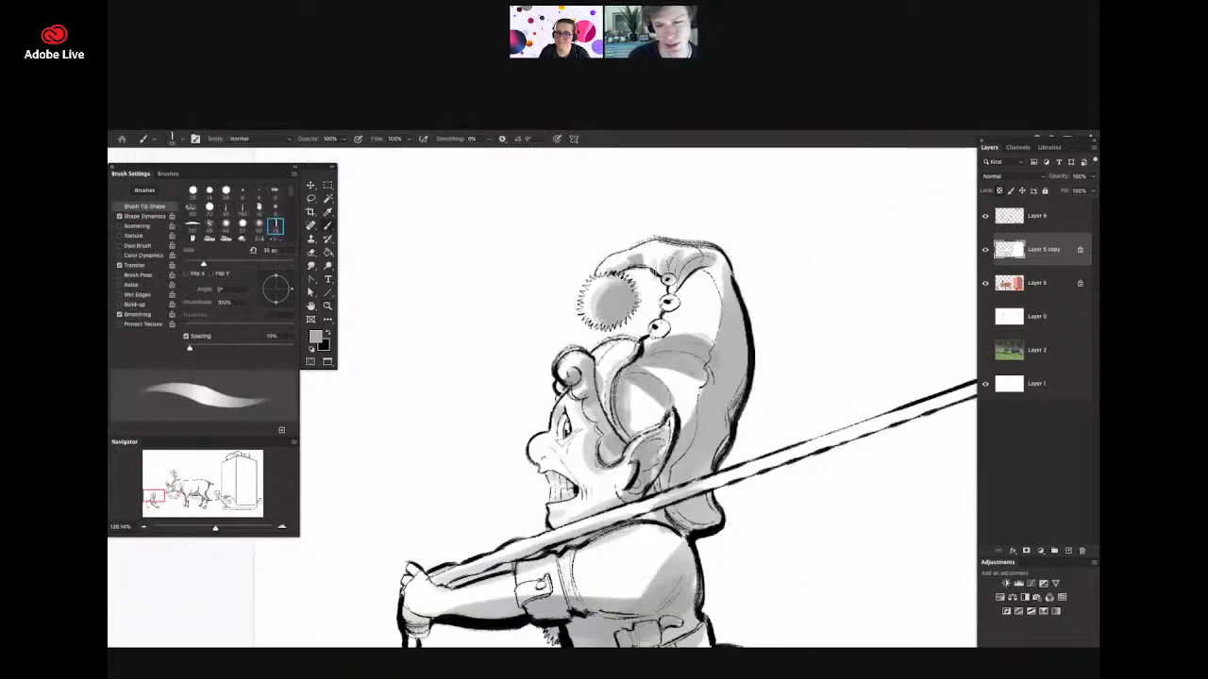
- Review the grey shading on the elf, both close up and as a whole figure
key(z)
mouse_move(647, 257)
mouse_down()
mouse_move(672, 287)
mouse_move(616, 306)
mouse_move(659, 306)
mouse_move(617, 307)
mouse_up()
key(b)
key(z)
drag(660, 383, 724, 383)
key(b)
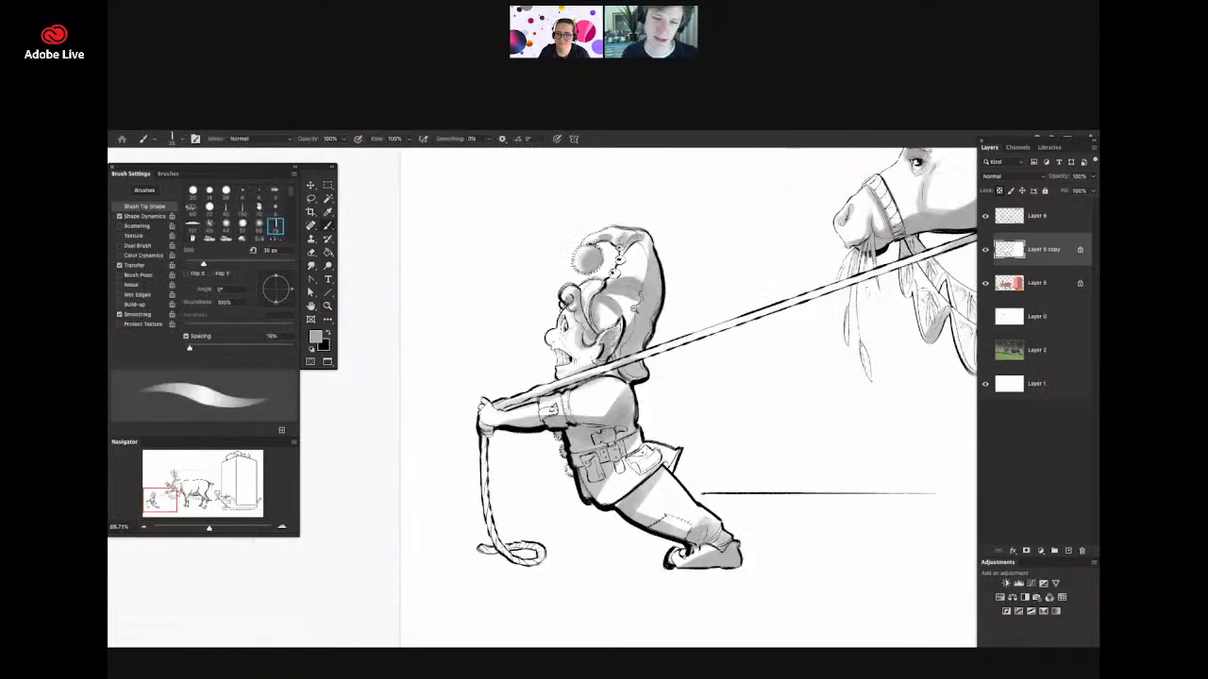
key(z)
drag(625, 292, 648, 293)
key(b)
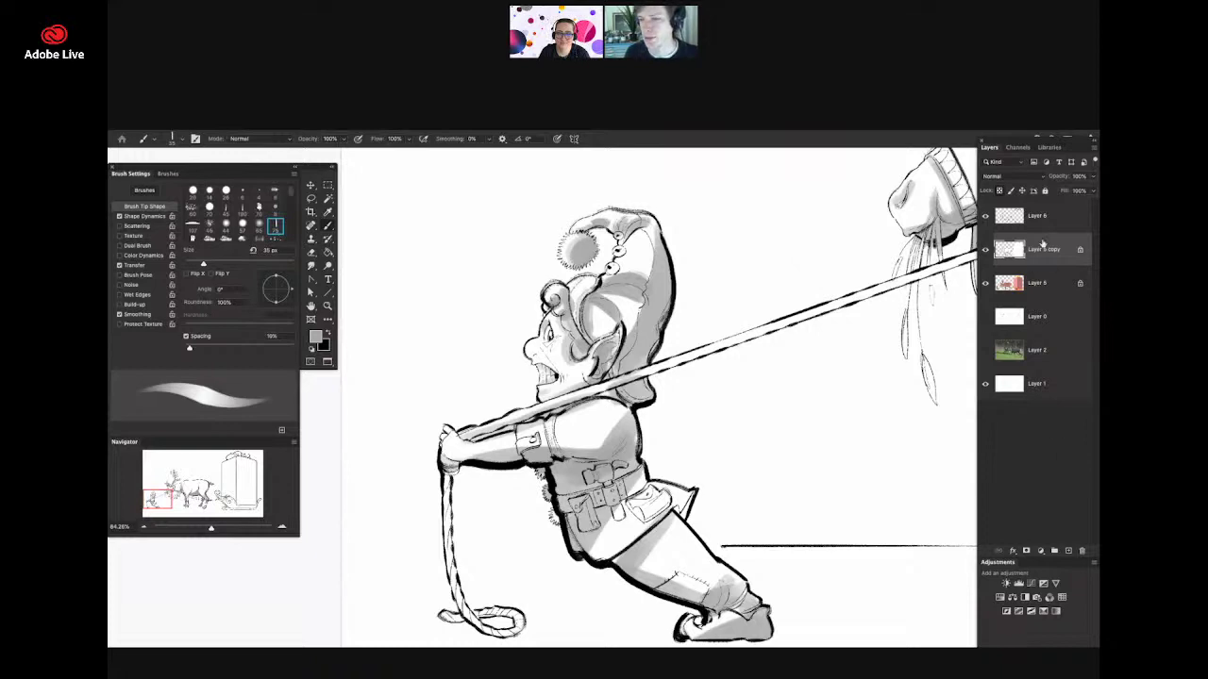
- Duplicate Layer 5 copy and turn the duplicate's fills white with Hue/Saturation at Lightness +100
key(ctrl+j)
key(ctrl+u)
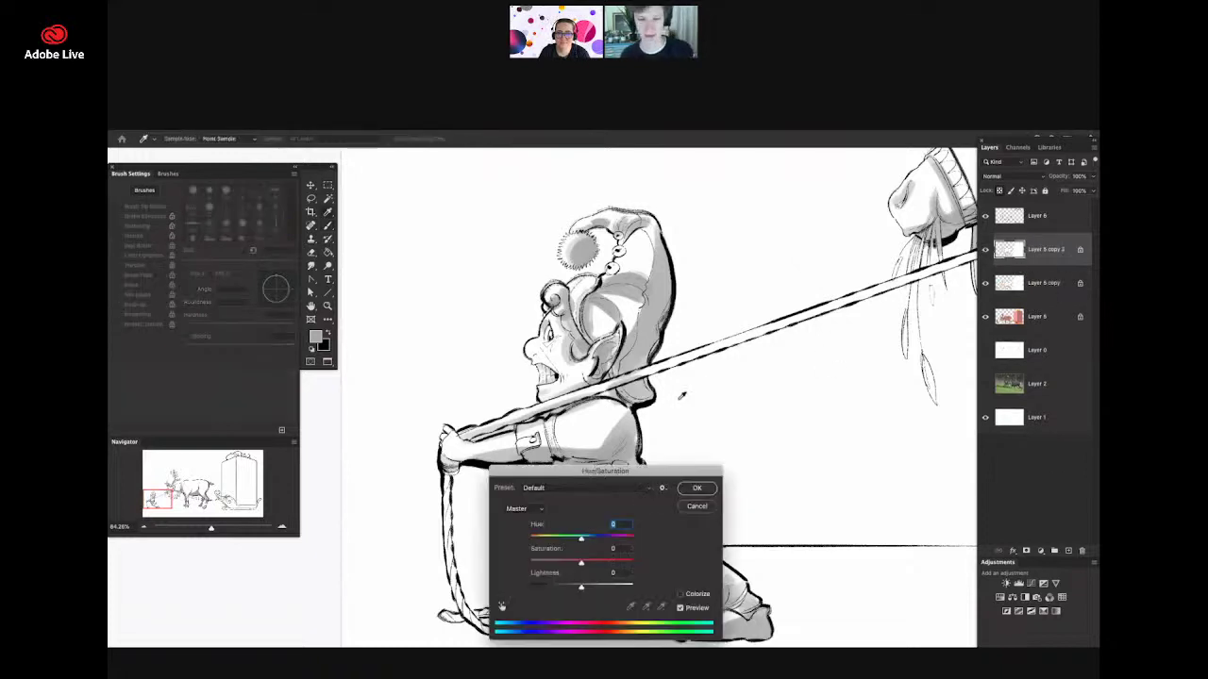
drag(582, 587, 663, 589)
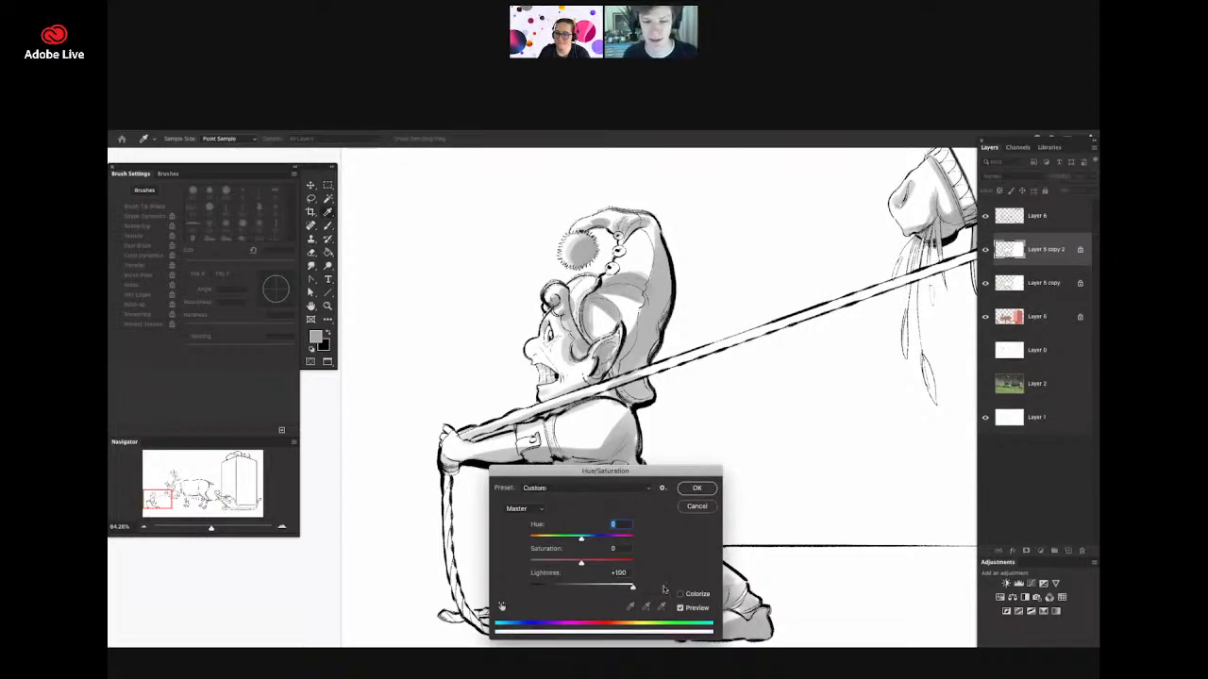
click(696, 488)
- Hide Layer 5 copy and show the whitened Layer 5 copy 2
mouse_move(542, 328)
mouse_down()
mouse_move(642, 317)
mouse_move(626, 455)
mouse_move(684, 417)
mouse_up()
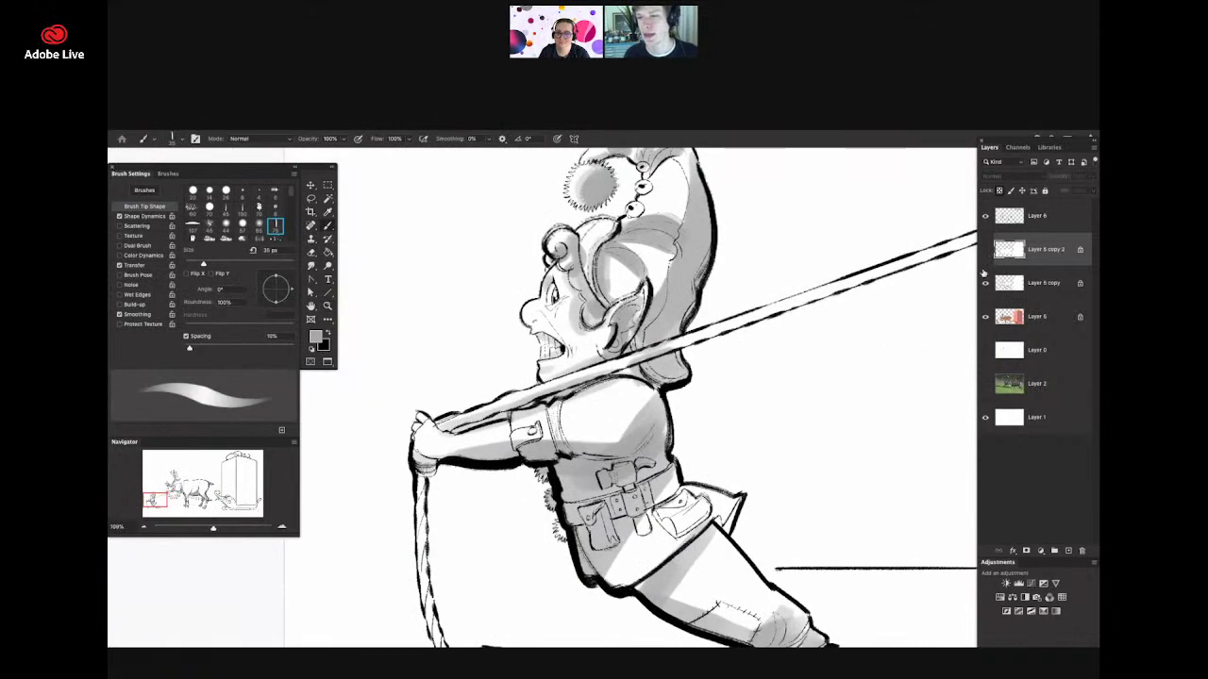
click(985, 283)
click(985, 249)
- Choose the soft round 44 px brush preset and set its size to 25 px
key(z)
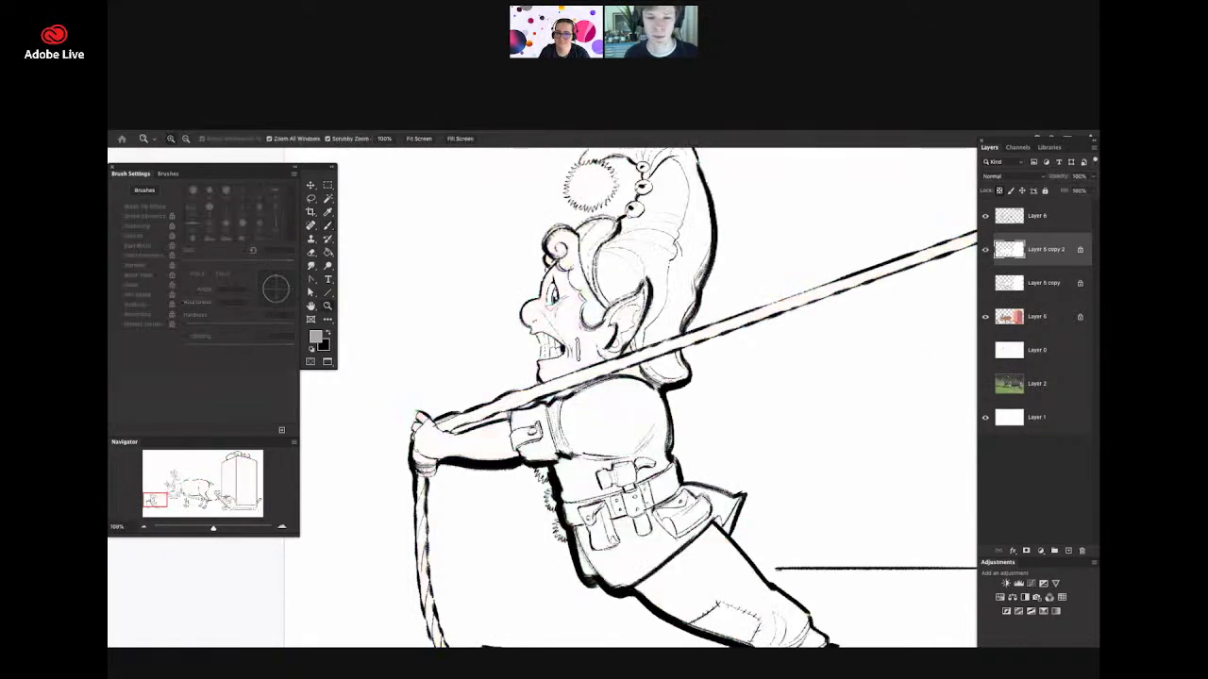
click(601, 419)
key(b)
right_click(711, 350)
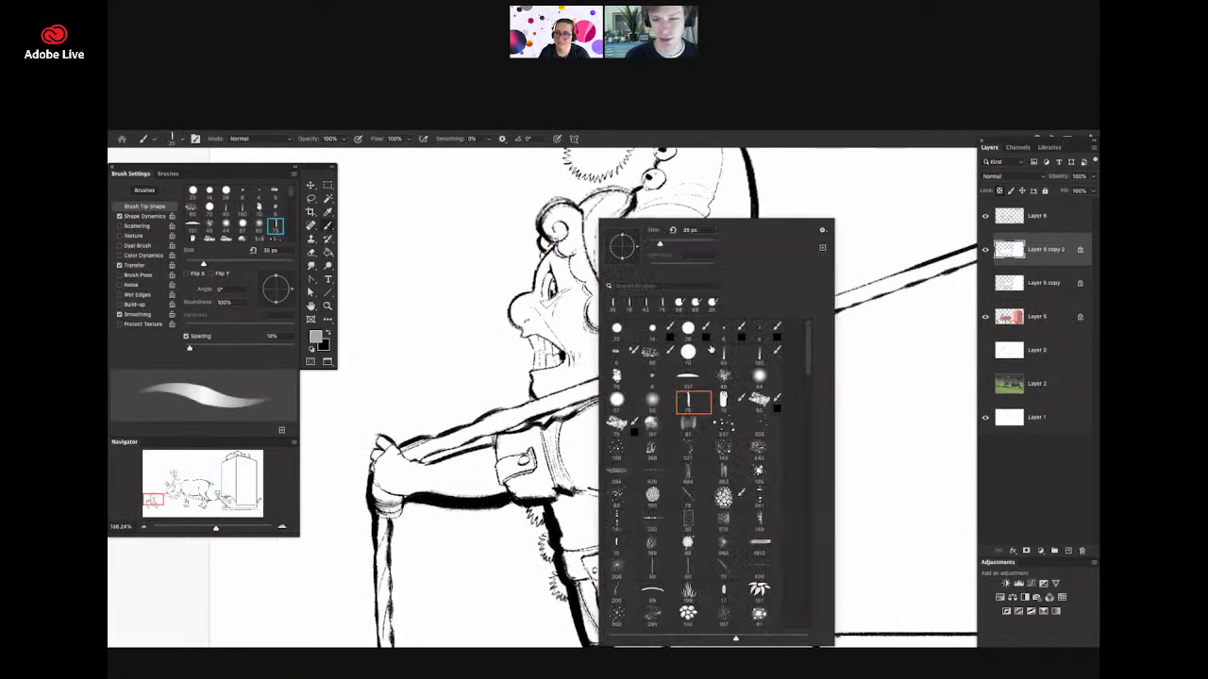
click(760, 378)
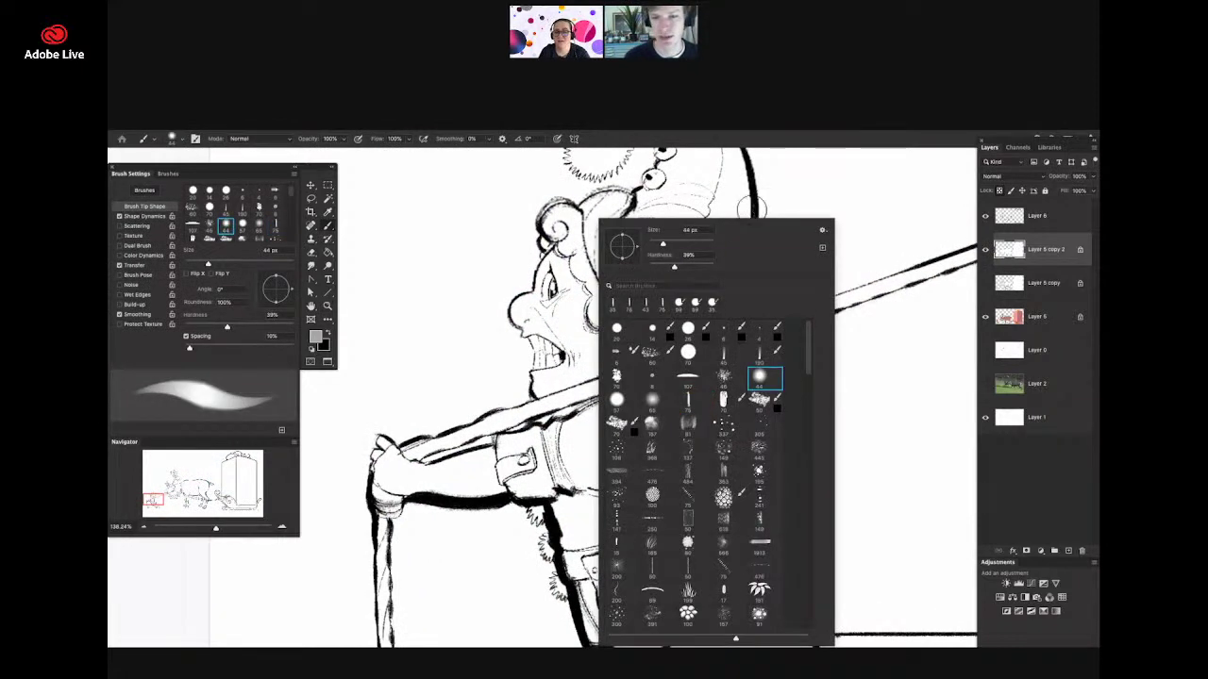
drag(660, 244, 654, 244)
click(698, 208)
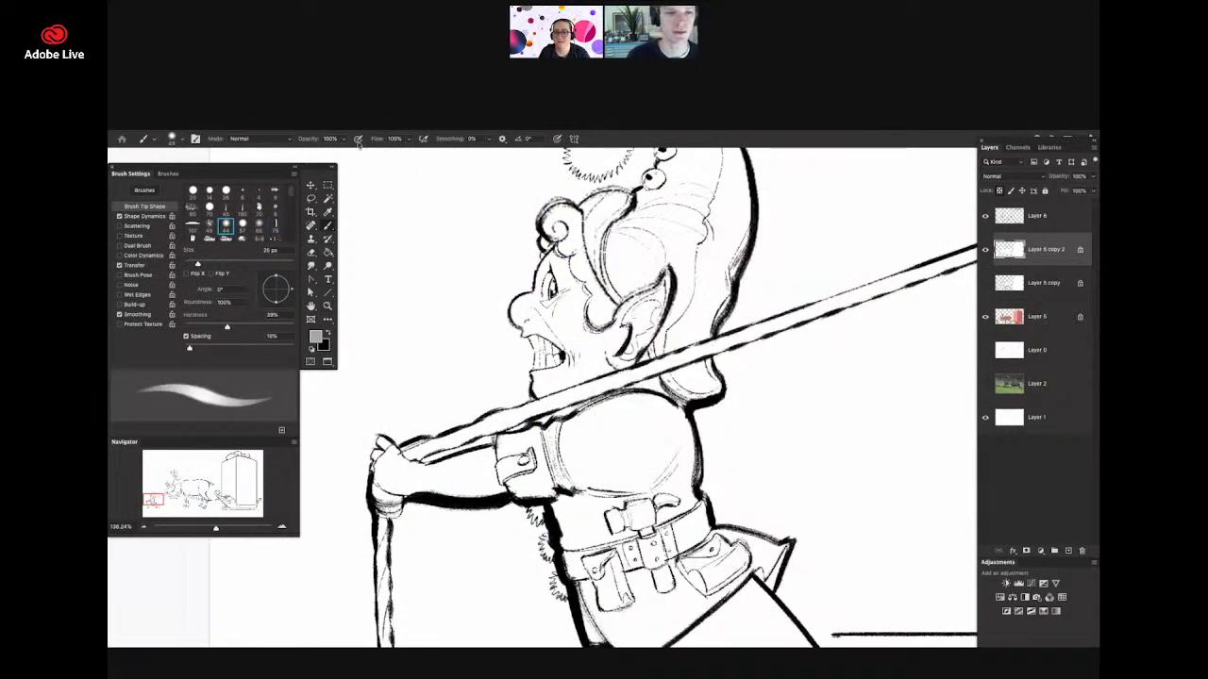
- Paint soft grey shading along the contour of the elf's shoulder and the sleeve seam
key(z)
mouse_move(681, 371)
mouse_down()
mouse_move(617, 436)
mouse_move(596, 386)
mouse_up()
drag(547, 472, 613, 429)
key(b)
mouse_move(605, 438)
mouse_down()
mouse_move(601, 387)
mouse_move(604, 451)
mouse_up()
mouse_move(576, 390)
mouse_down()
mouse_move(581, 453)
mouse_move(603, 468)
mouse_move(713, 464)
mouse_move(738, 442)
mouse_up()
mouse_move(751, 359)
mouse_down()
mouse_move(653, 347)
mouse_move(761, 364)
mouse_up()
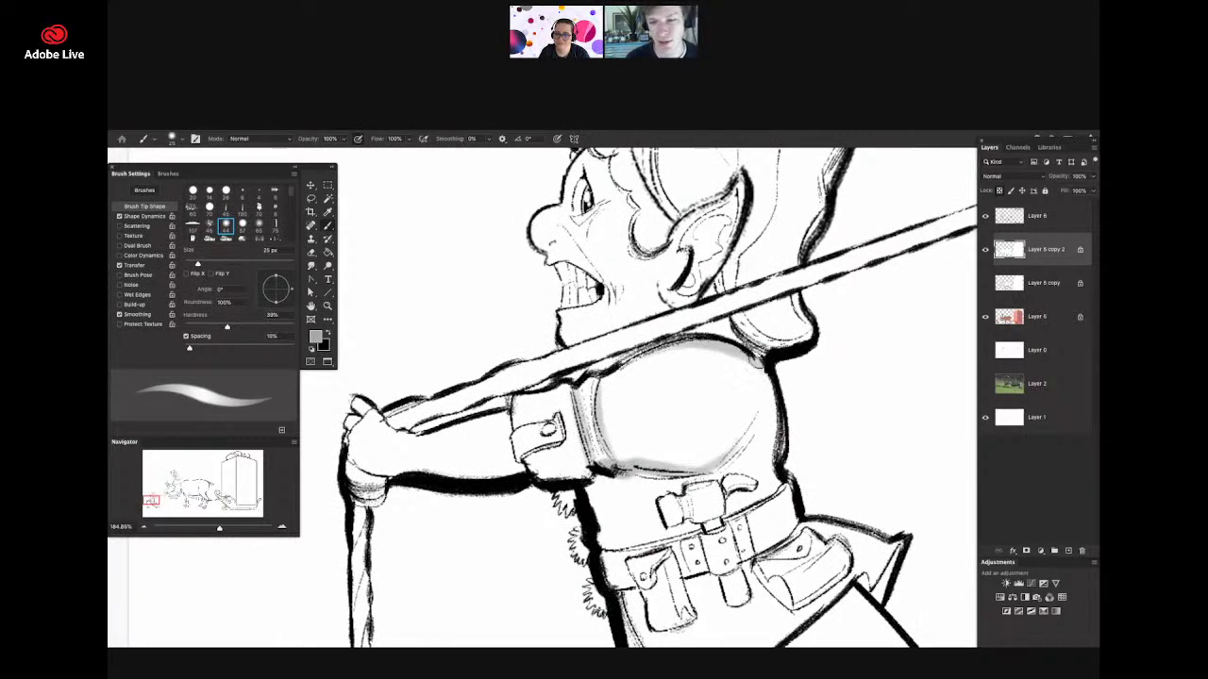
- Paint soft grey shading inside the elf's ear, under the sideburn and around the cheek beside the mouth
mouse_move(718, 251)
mouse_down()
mouse_move(676, 291)
mouse_move(697, 274)
mouse_move(694, 247)
mouse_move(713, 216)
mouse_up()
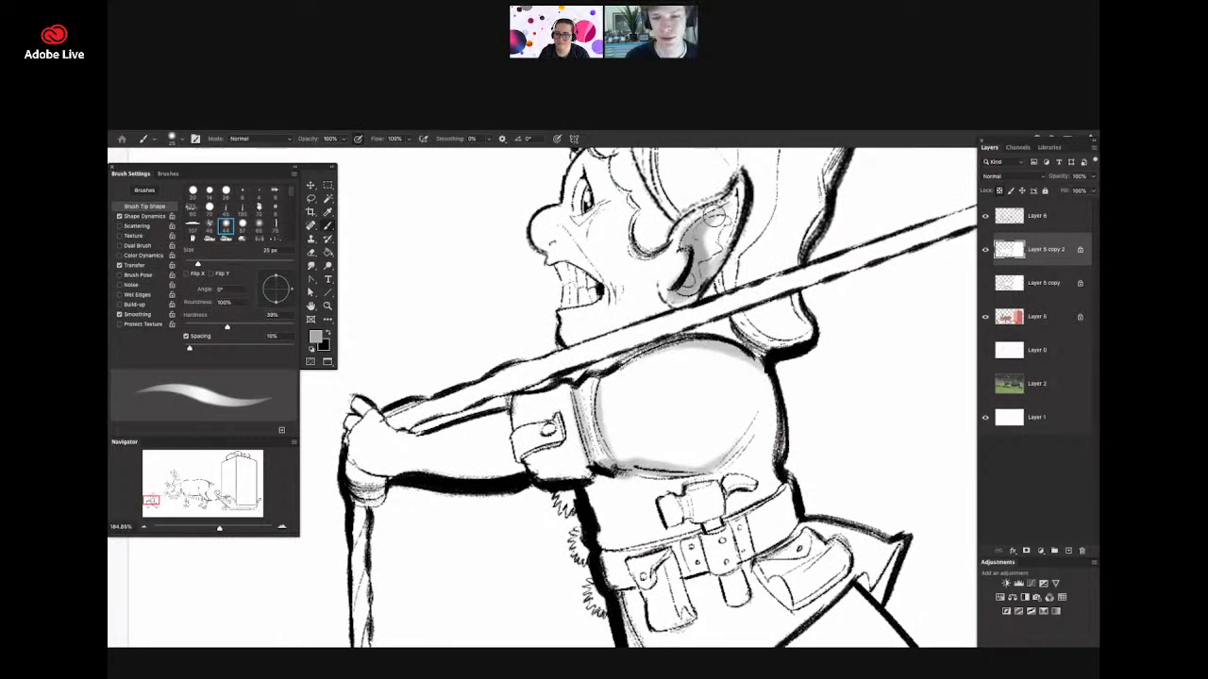
mouse_move(666, 291)
mouse_down()
mouse_move(663, 253)
mouse_move(633, 219)
mouse_move(642, 236)
mouse_up()
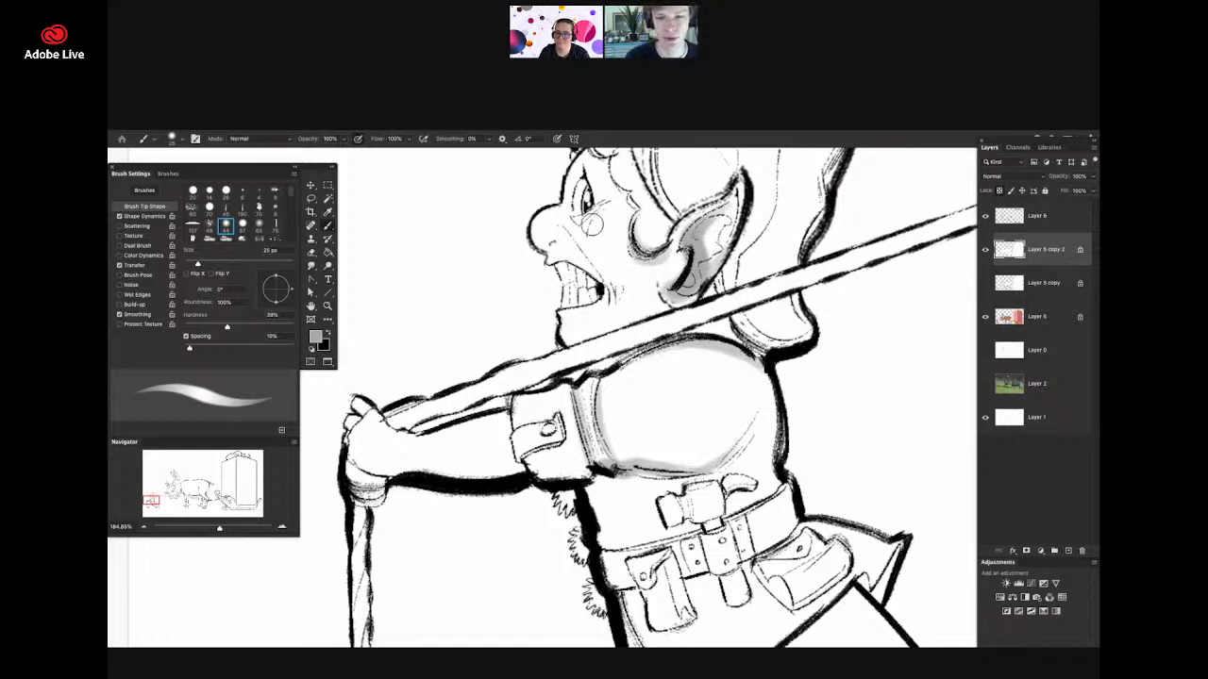
drag(587, 285, 592, 294)
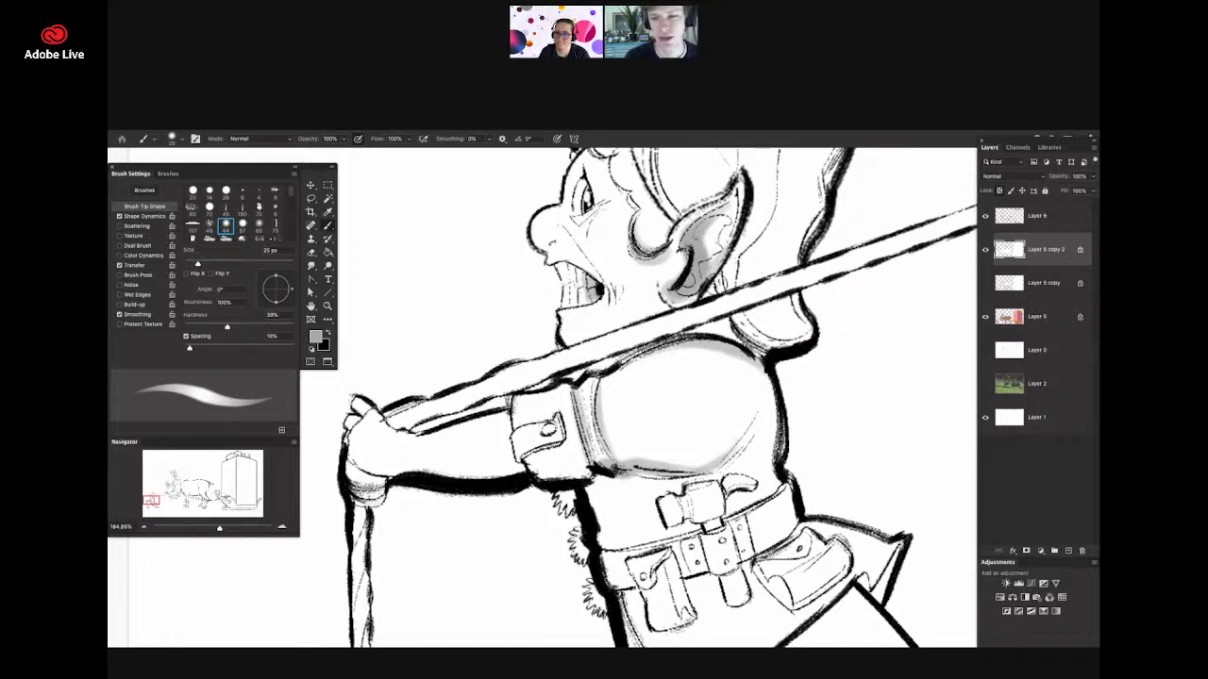
- Show Layer 5 copy again and set Layer 5 copy 2 to Multiply above it
key(z)
mouse_move(712, 376)
mouse_down()
mouse_move(760, 402)
mouse_move(798, 386)
mouse_up()
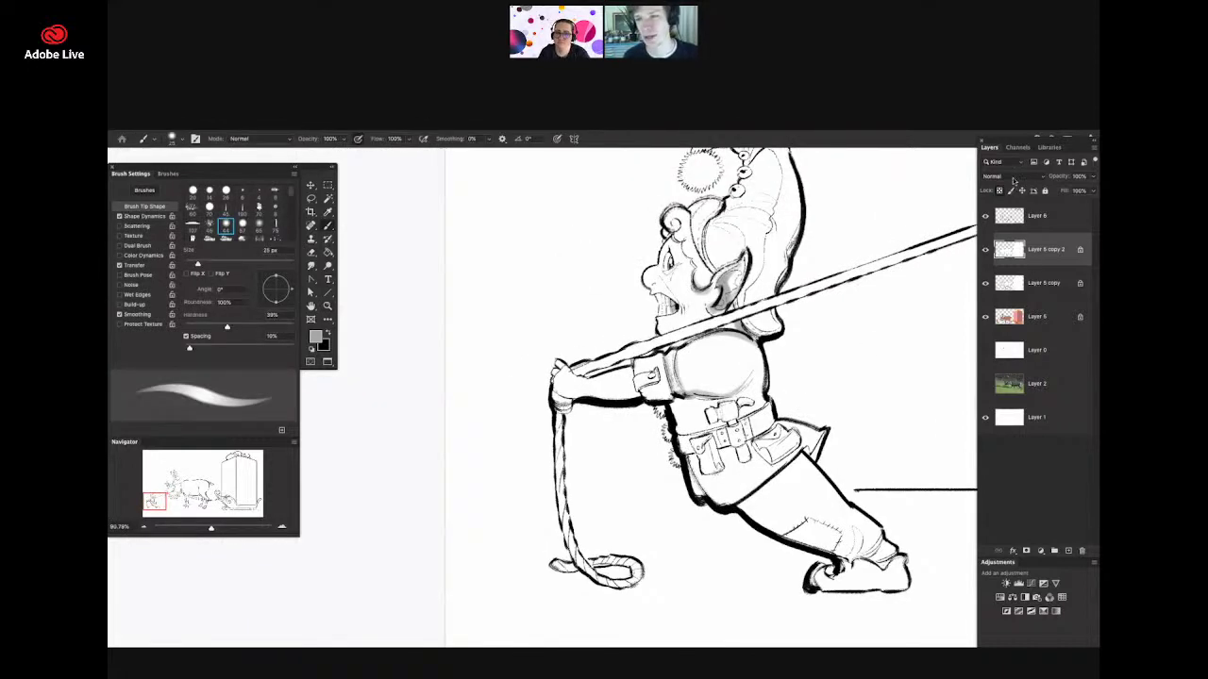
click(1014, 180)
click(1010, 208)
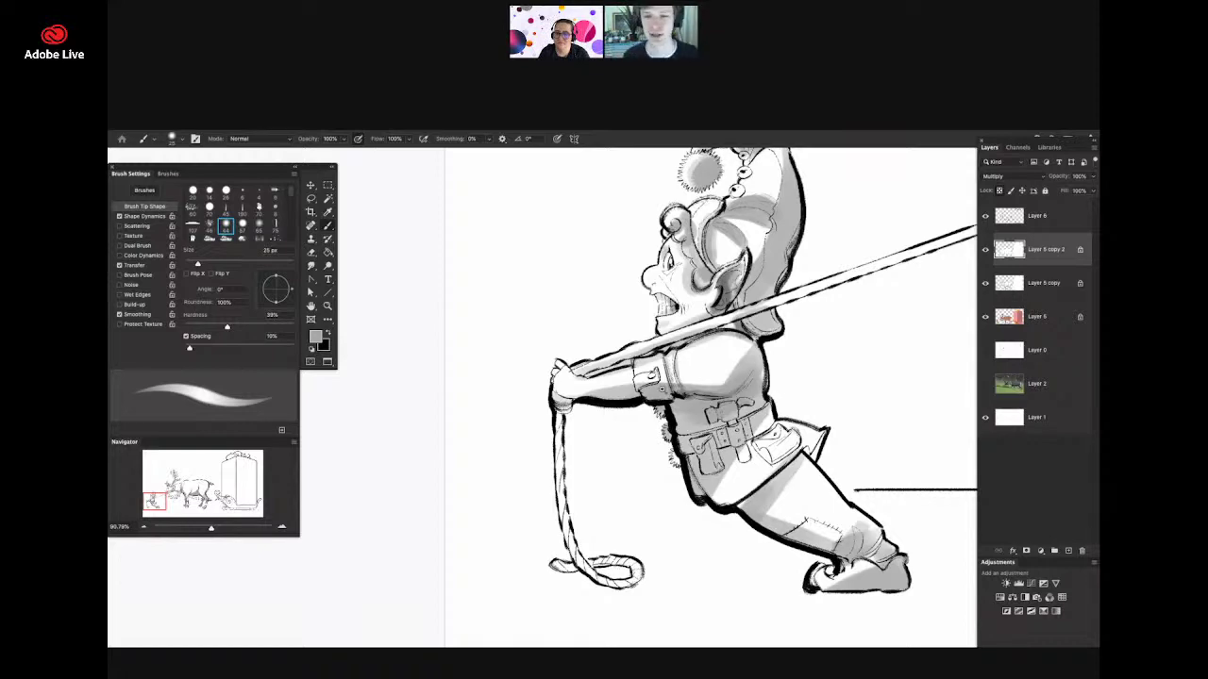
- Check the combined shading on the elf and merge Layer 5 copy 2 down into Layer 5 copy
key(z)
drag(646, 386, 561, 398)
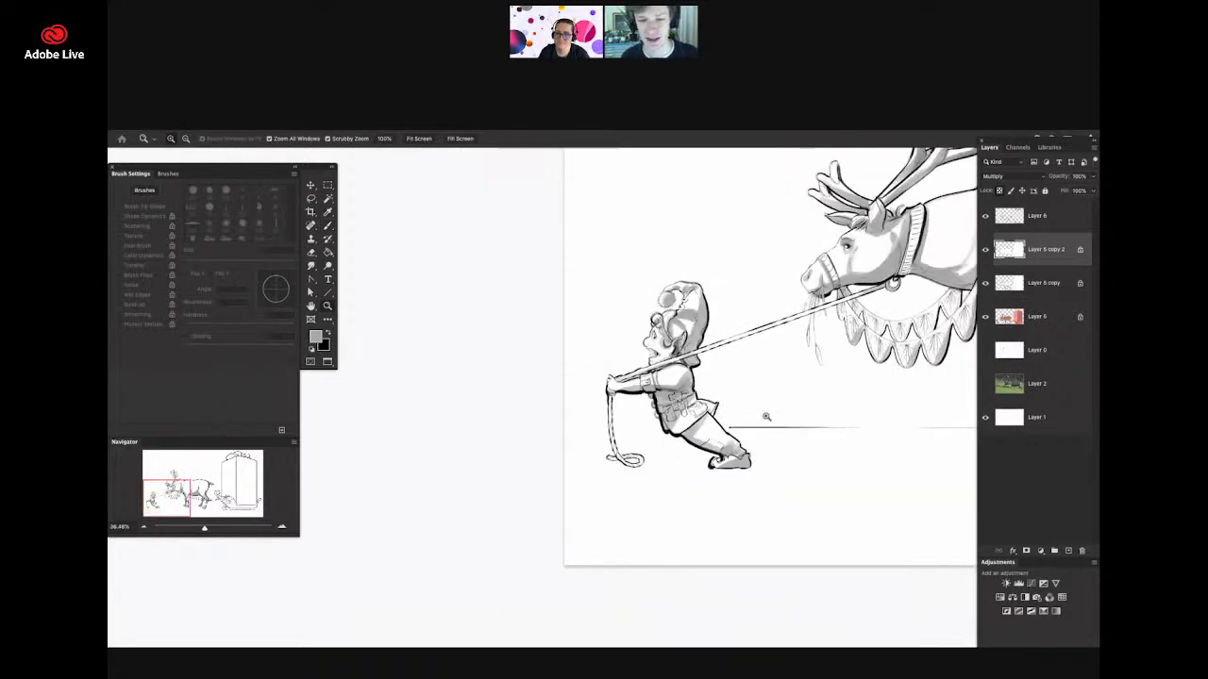
drag(736, 363, 813, 365)
key(b)
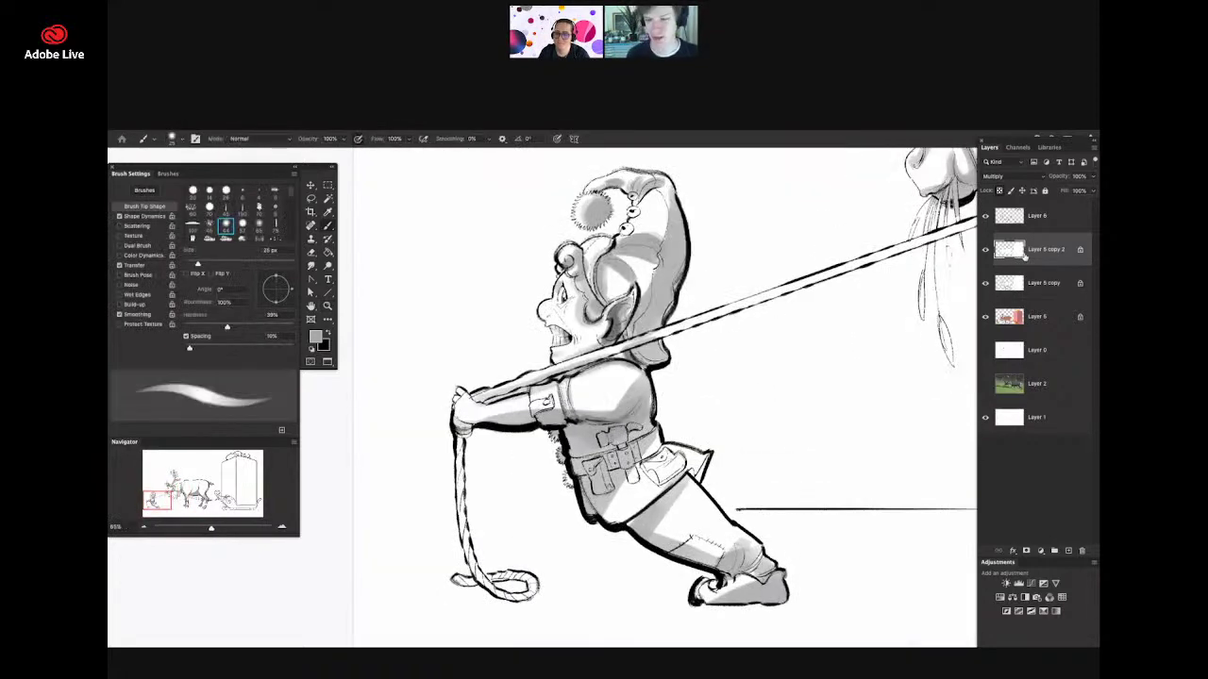
key(ctrl+e)
- Hide the merged shading layer and select Layer 5 with the flat colours
key(z)
mouse_move(616, 364)
mouse_down()
mouse_move(564, 366)
mouse_move(624, 391)
mouse_up()
key(b)
click(985, 250)
click(1012, 283)
- Set the foreground colour to a neutral grey
key(z)
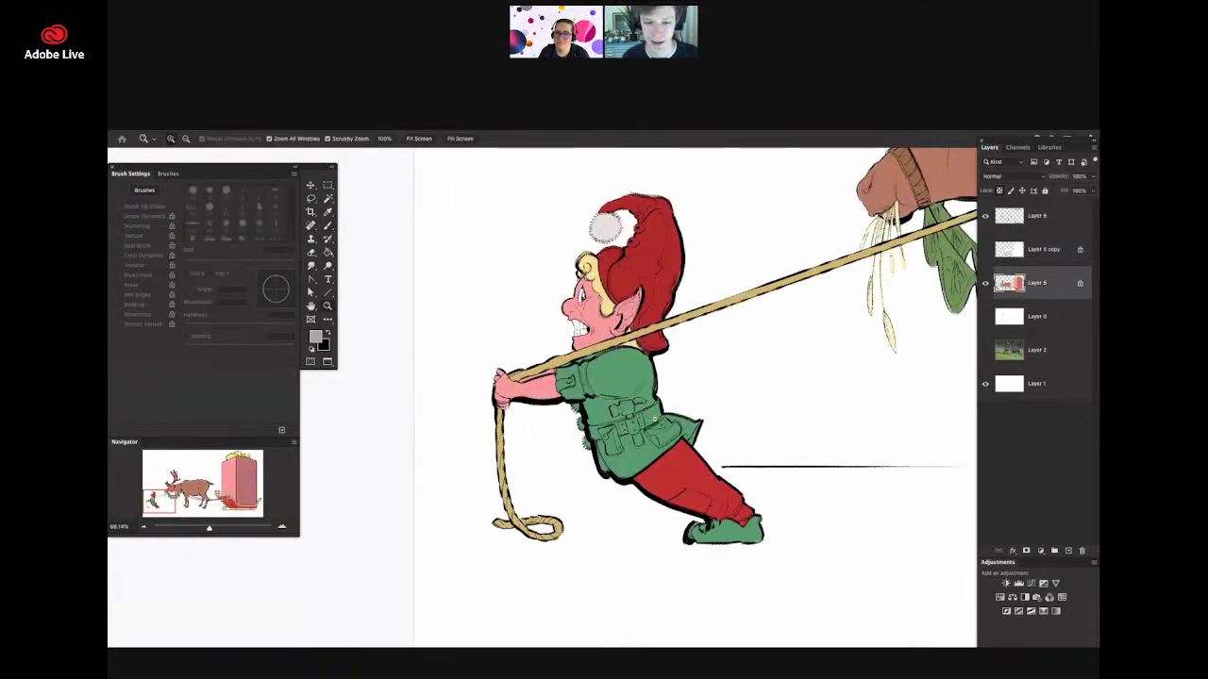
scroll(635, 439, up, 4)
key(b)
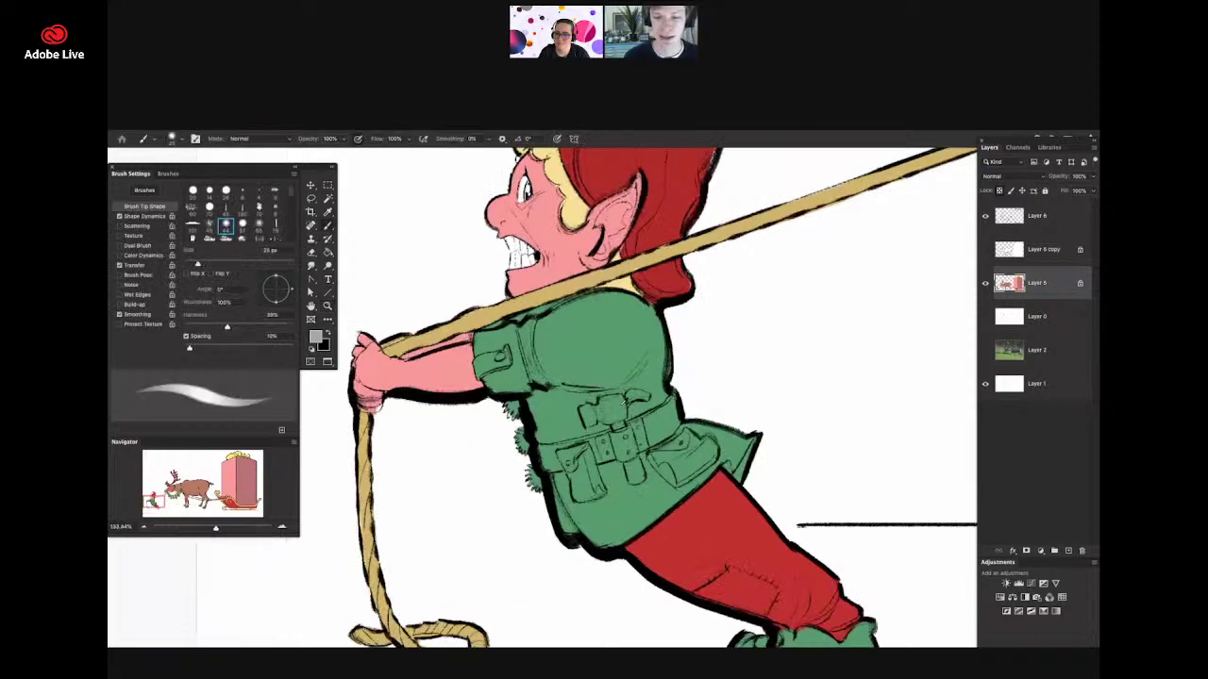
key(n)
click(518, 539)
click(729, 481)
- Switch to a hard round brush with 100% hardness for colouring the elf's tool belt
key(z)
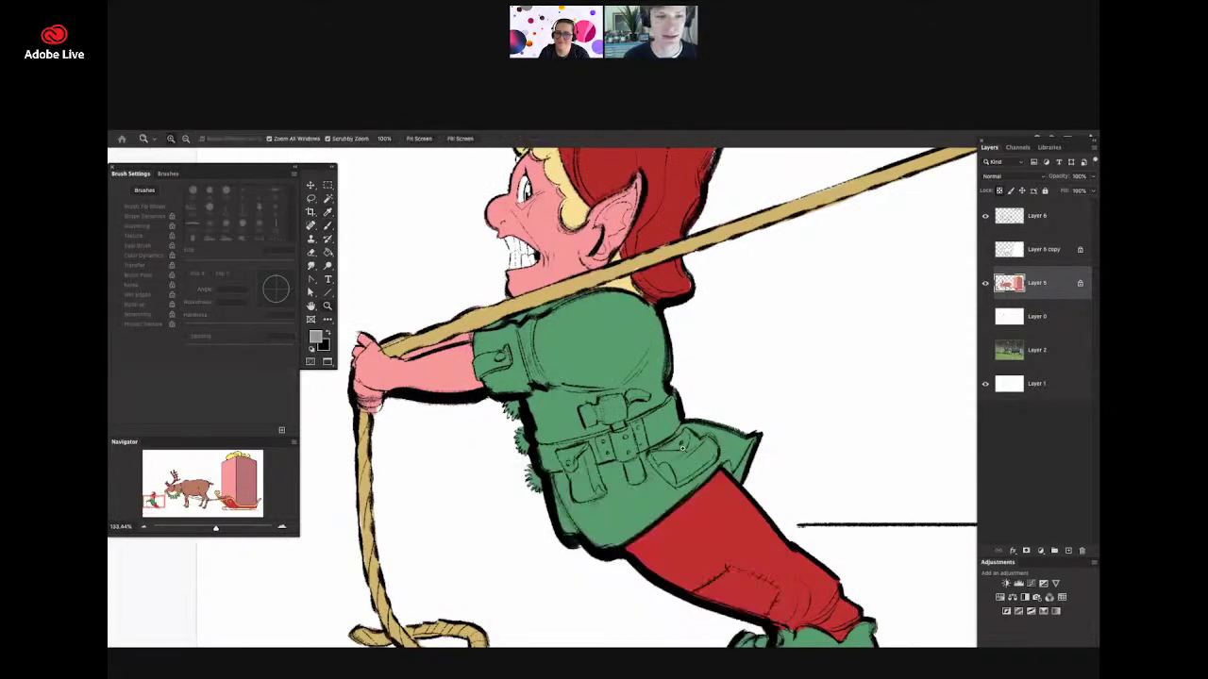
drag(680, 446, 758, 340)
key(b)
right_click(758, 340)
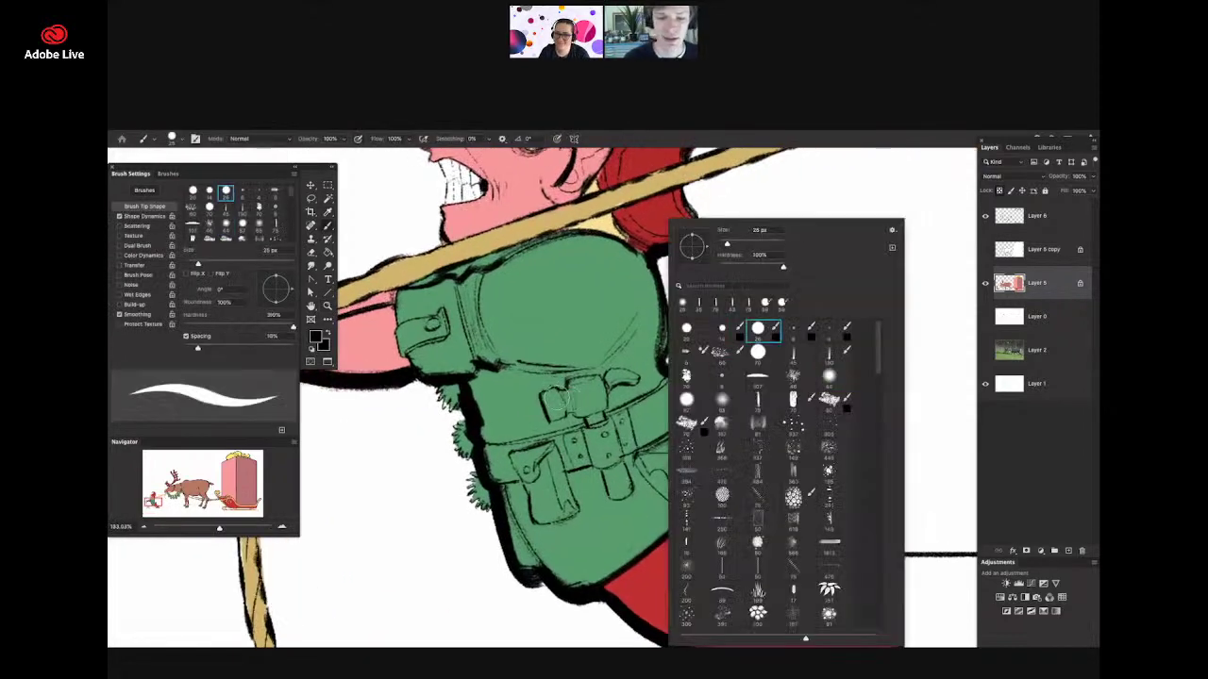
key(Escape)
- Set the foreground colour to grey #9d9d9d and paint the head and claw of the hammer on the elf's belt
key(F6)
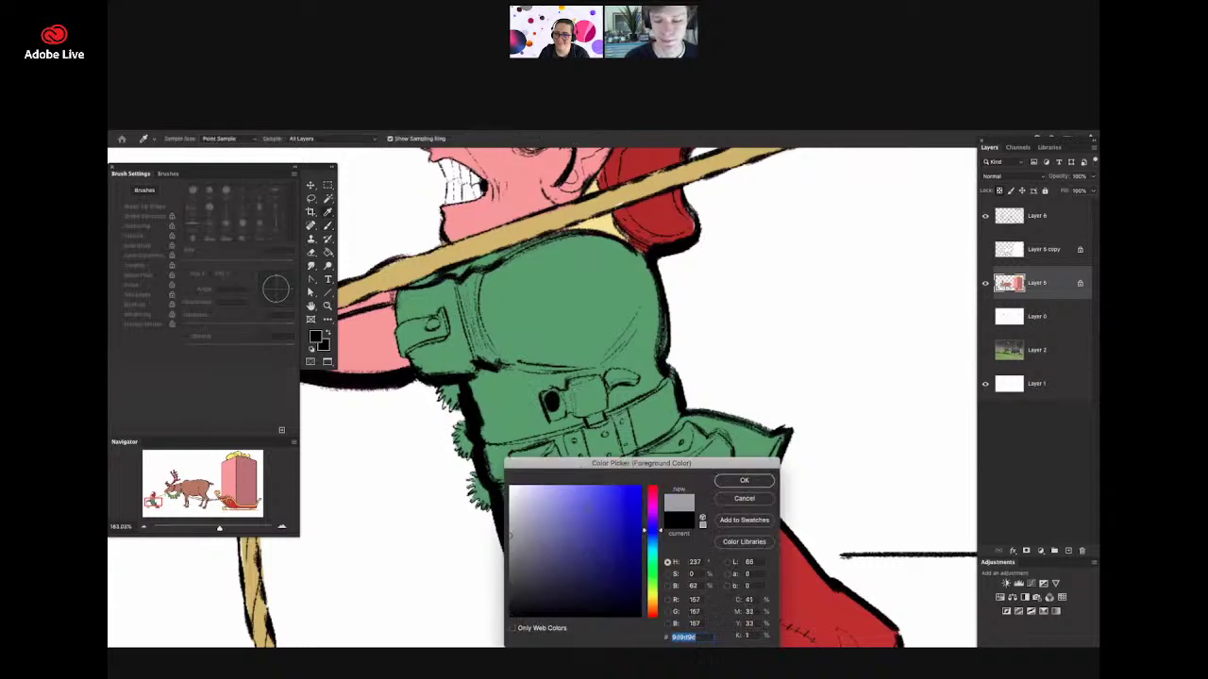
key(Return)
mouse_move(553, 402)
mouse_down()
mouse_move(593, 387)
mouse_move(552, 407)
mouse_up()
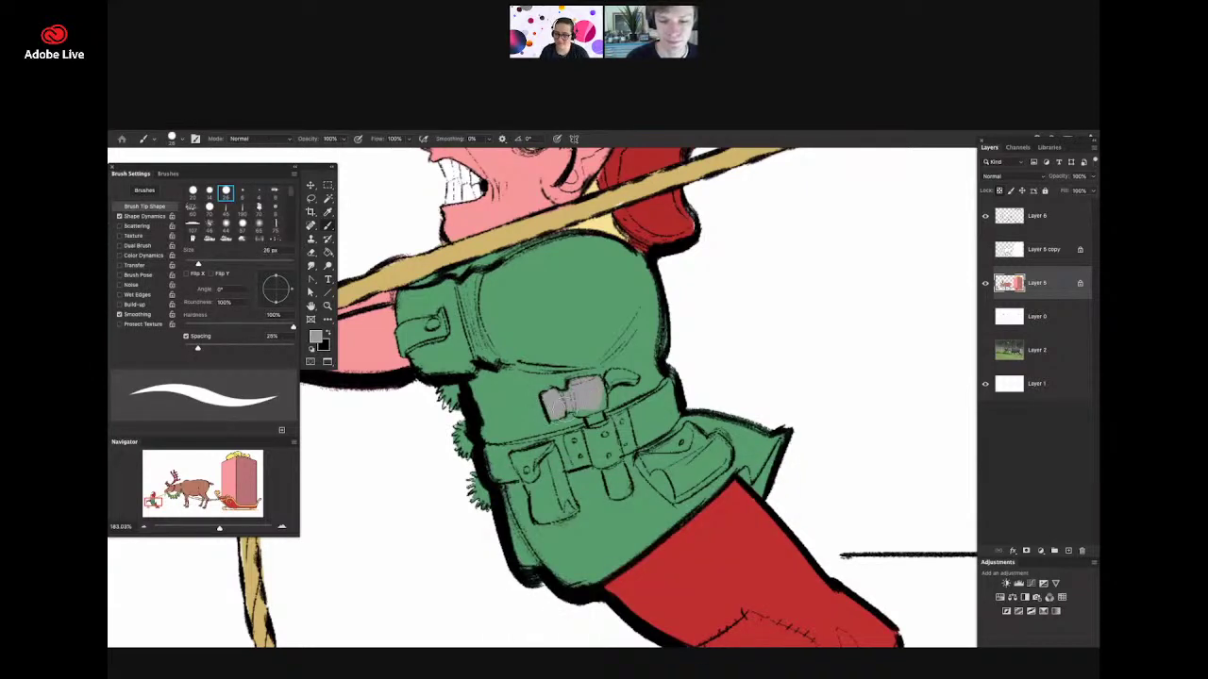
drag(609, 380, 638, 378)
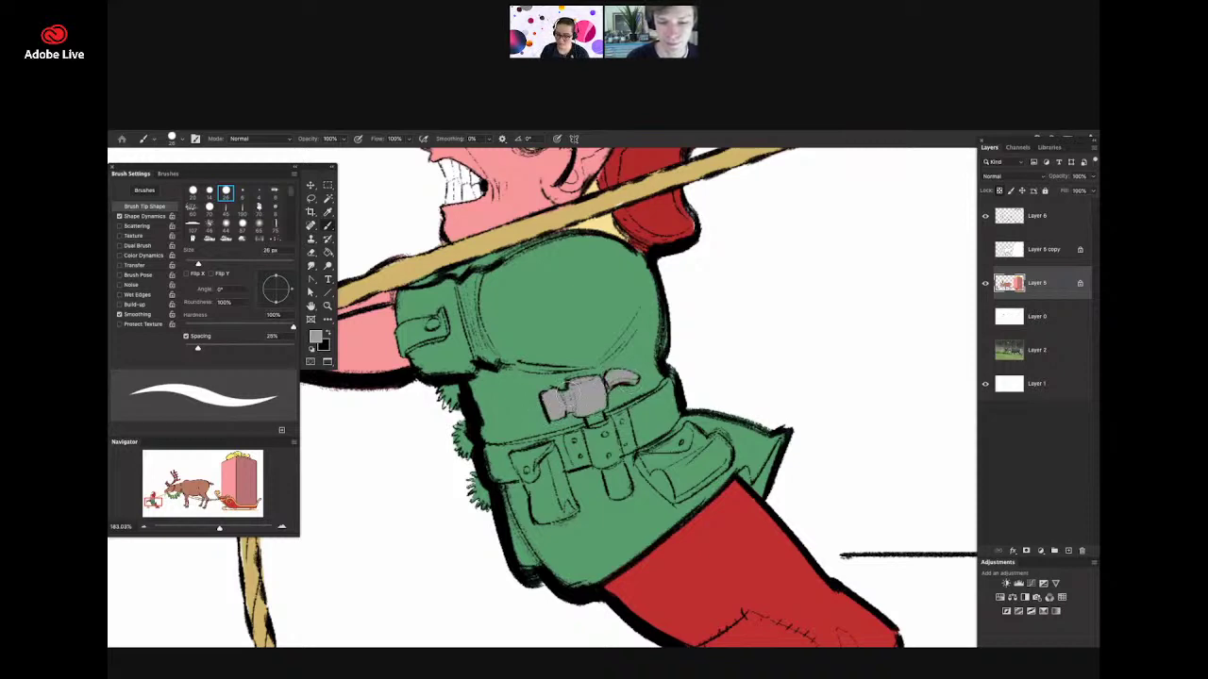
- Set the foreground colour to a medium brown and paint the hammer's handle above and below the elf's belt
key(n)
click(652, 606)
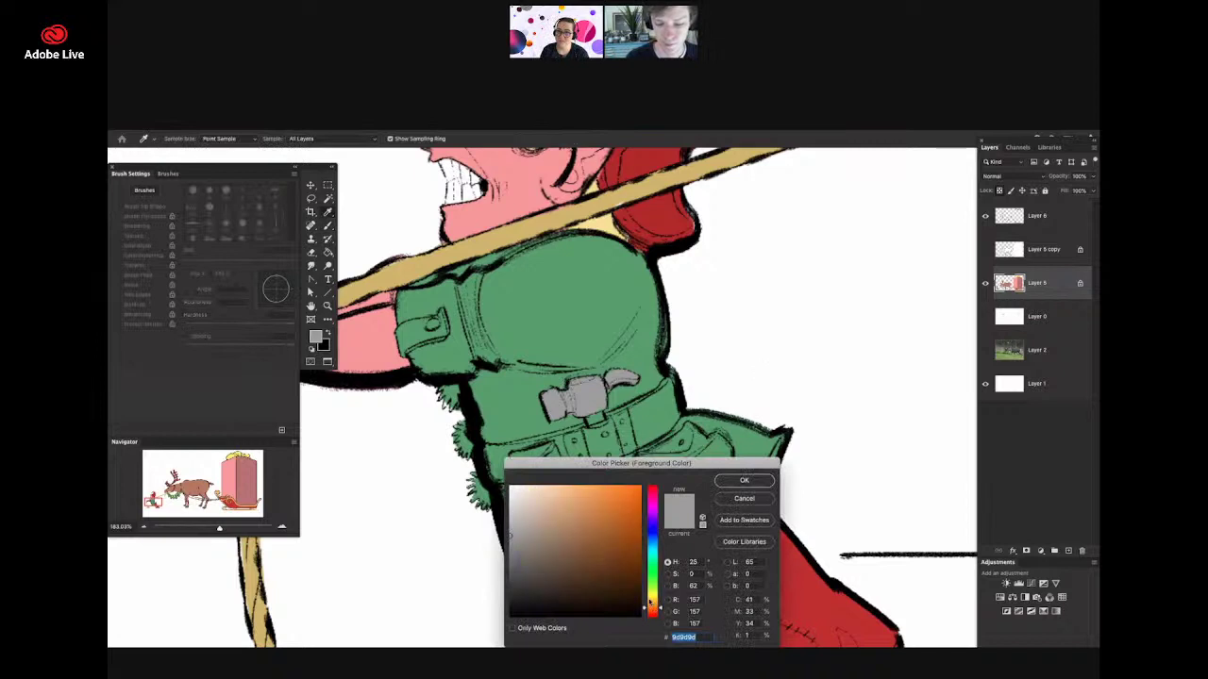
click(573, 547)
click(731, 482)
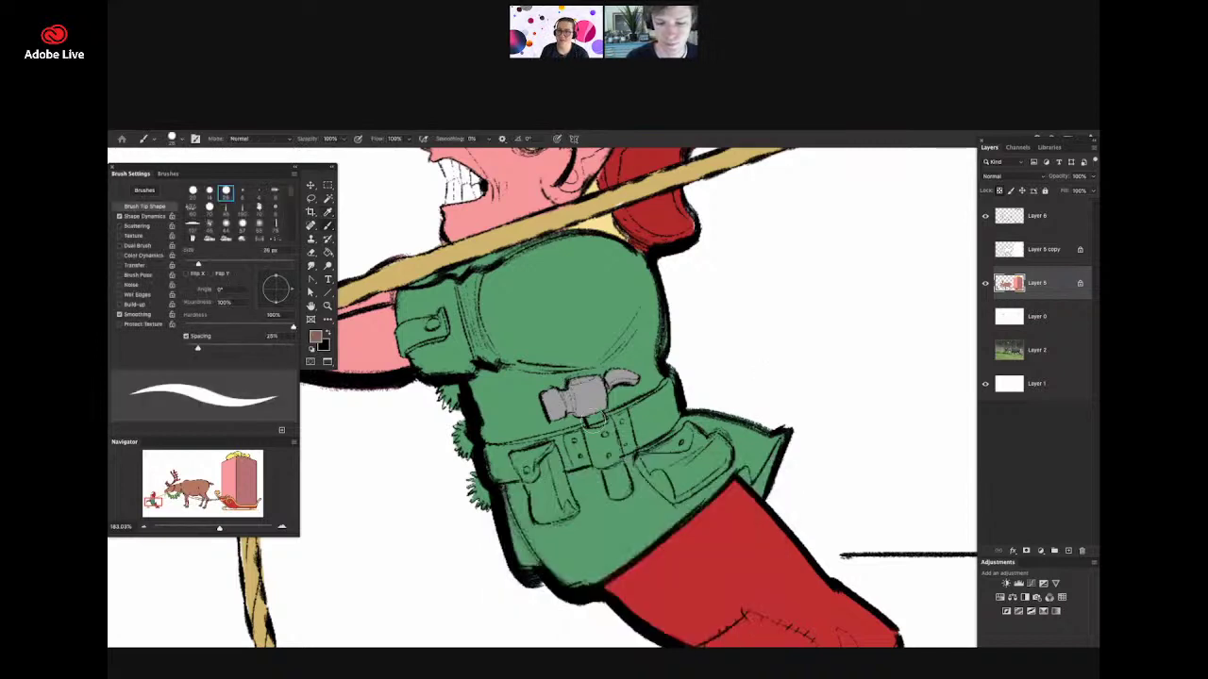
drag(587, 417, 600, 420)
drag(613, 466, 621, 489)
- Adjust the foreground colour to a duller brown and paint the elf's belt and the narrow pouch hanging from it
click(316, 337)
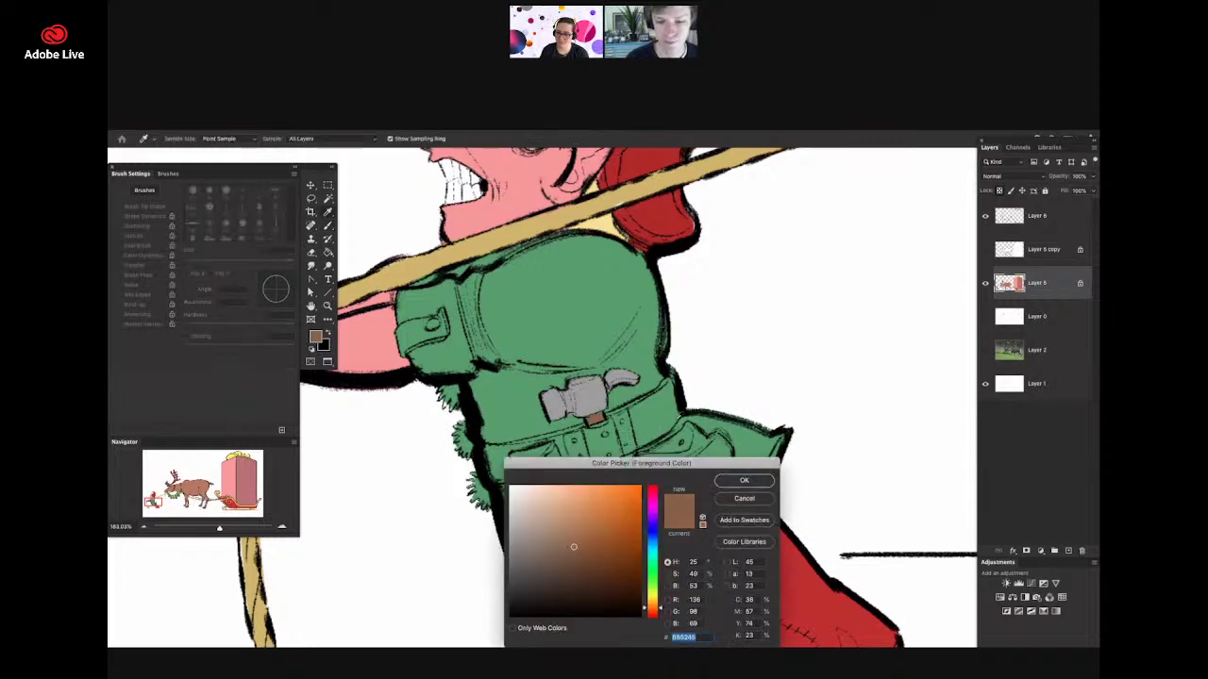
click(743, 480)
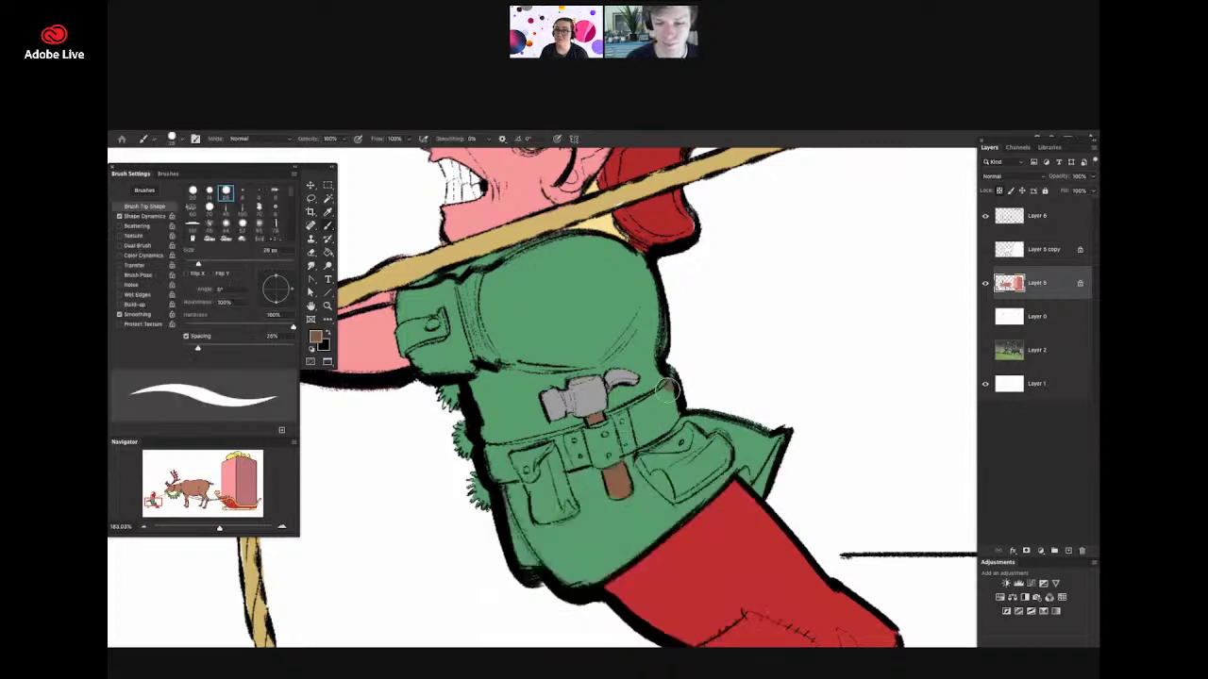
mouse_move(672, 387)
mouse_down()
mouse_move(599, 435)
mouse_move(649, 403)
mouse_move(647, 421)
mouse_move(670, 407)
mouse_move(632, 443)
mouse_move(652, 432)
mouse_move(569, 437)
mouse_move(582, 432)
mouse_move(491, 458)
mouse_move(573, 450)
mouse_move(507, 471)
mouse_move(614, 437)
mouse_up()
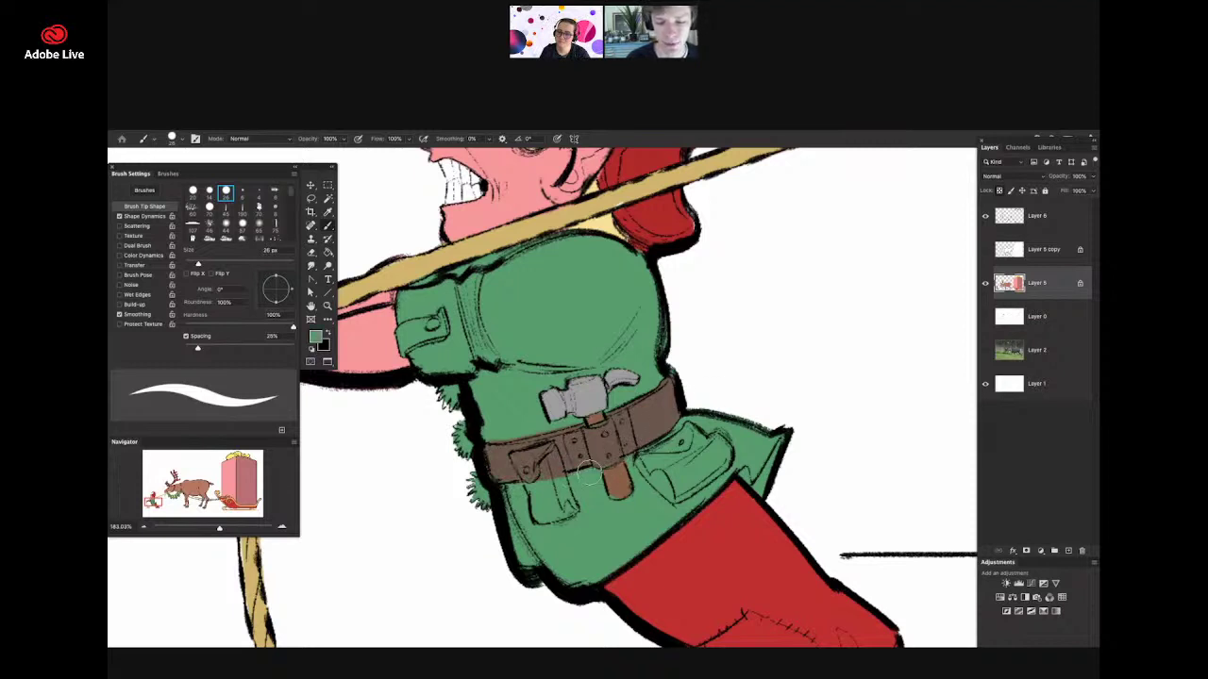
mouse_move(525, 477)
mouse_down()
mouse_move(538, 514)
mouse_move(552, 486)
mouse_move(562, 495)
mouse_up()
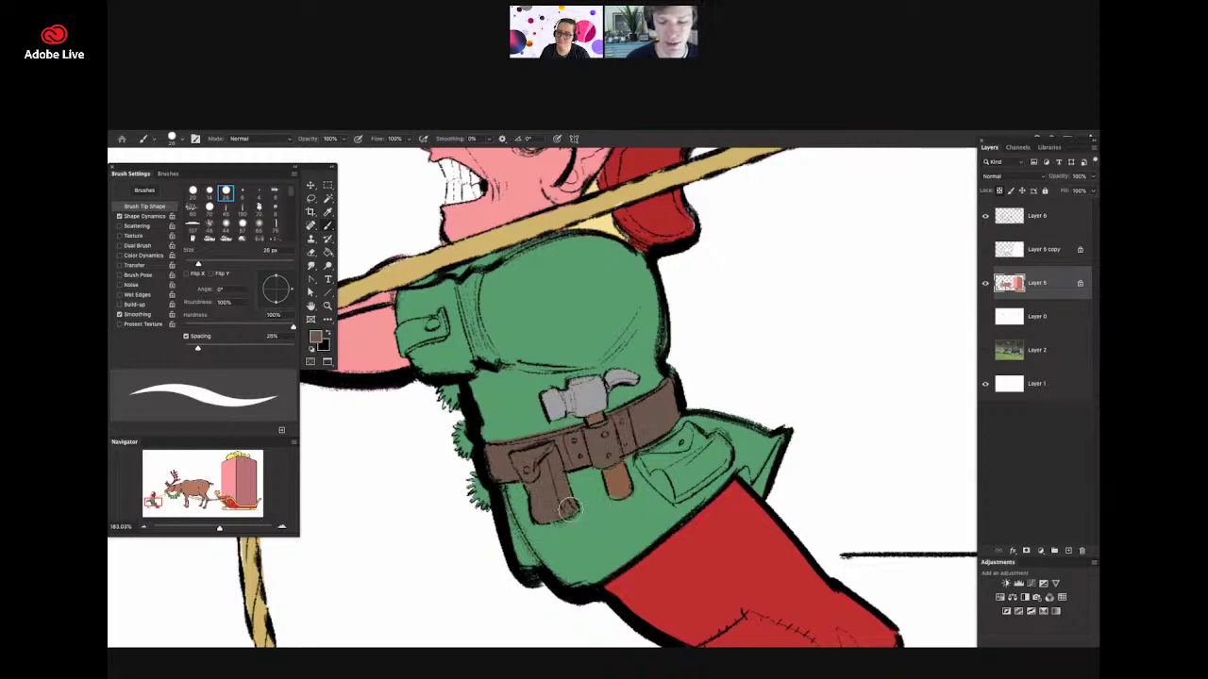
key(z)
drag(664, 460, 557, 458)
drag(682, 415, 701, 431)
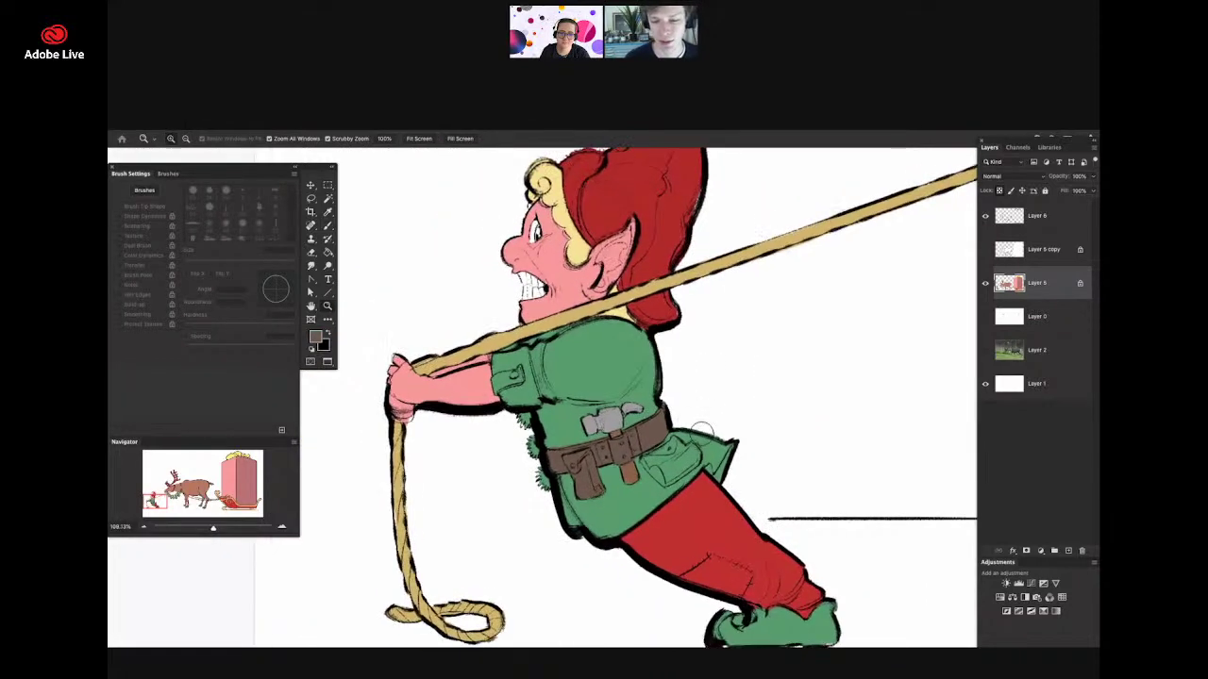
- Set the foreground colour to a pale cream and colour the fluffy trim along the front of the elf's tunic
key(b)
mouse_move(625, 457)
mouse_down()
mouse_move(703, 437)
mouse_move(613, 359)
mouse_move(602, 432)
mouse_move(574, 447)
mouse_move(602, 539)
mouse_up()
key(z)
key(n)
click(654, 202)
click(542, 492)
click(738, 478)
key(z)
scroll(651, 501, down, 5)
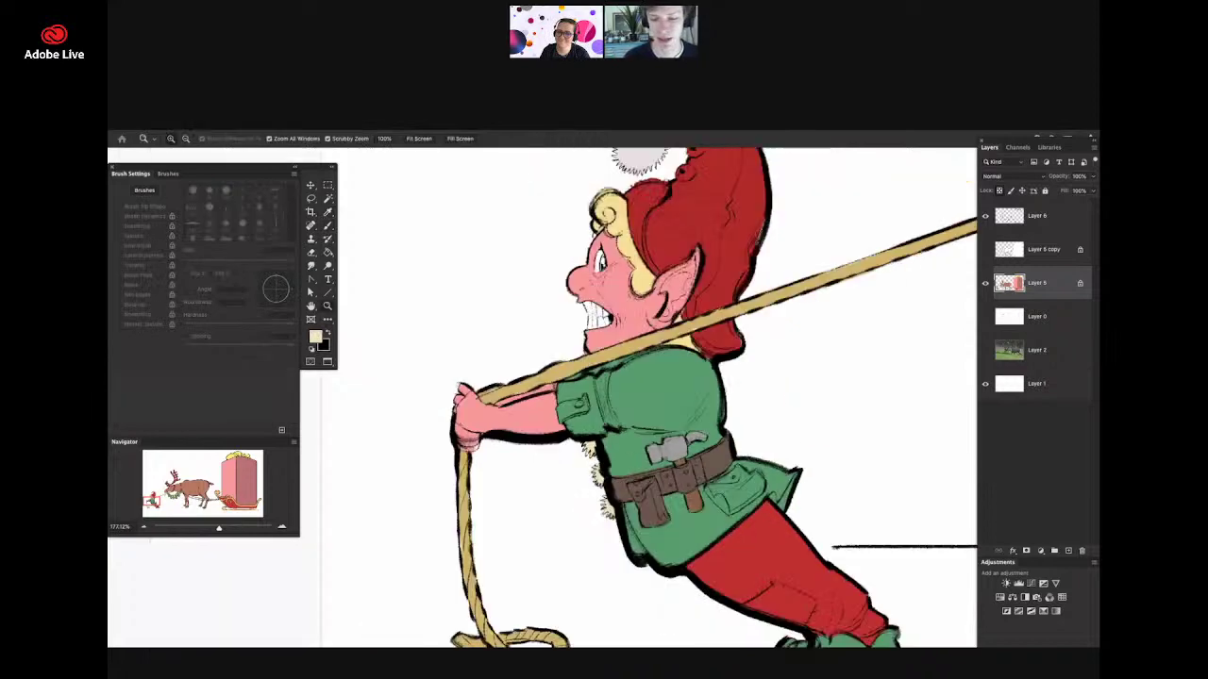
key(b)
scroll(698, 515, up, 5)
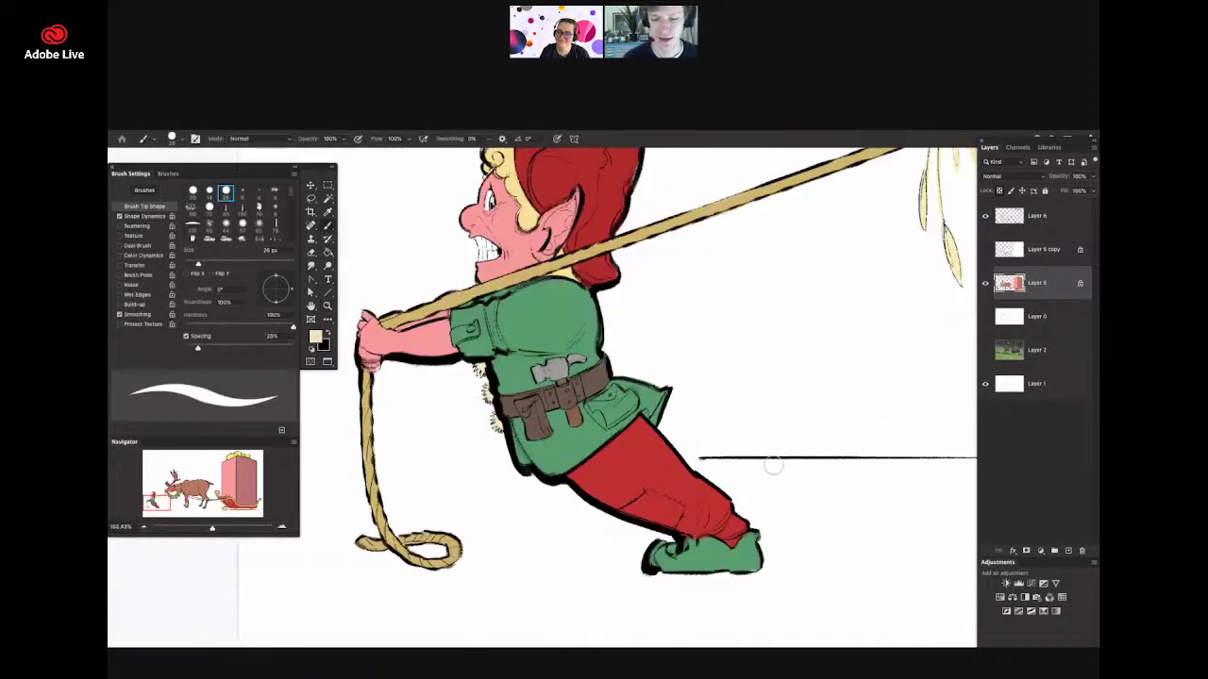
- Choose a muted blue-grey as foreground colour and paint the stitched patch on the elf's red trouser leg
alt+click(712, 554)
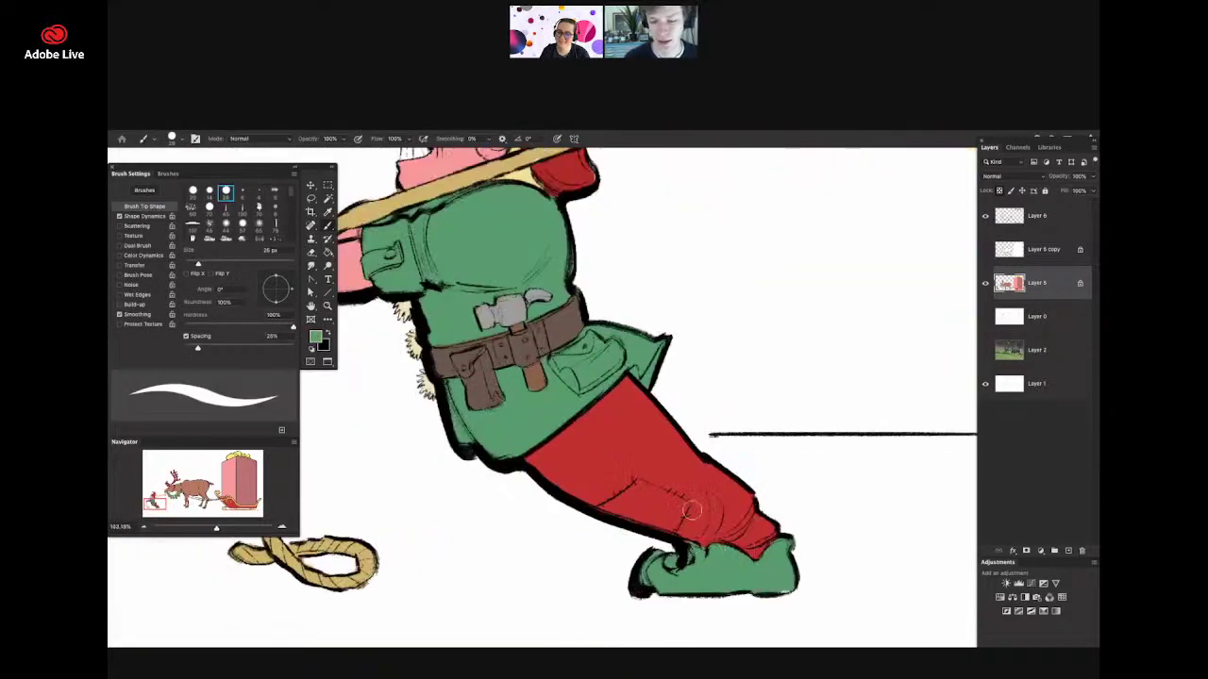
key(n)
click(655, 546)
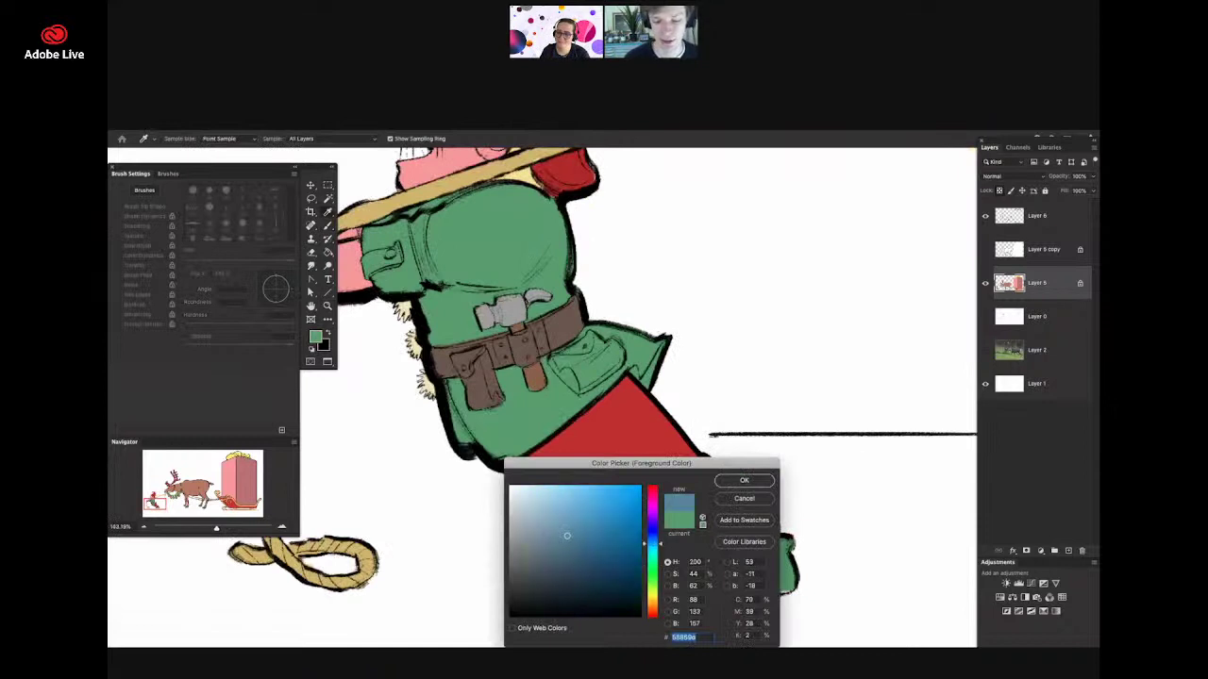
key(Return)
mouse_move(643, 483)
mouse_down()
mouse_move(601, 513)
mouse_move(640, 492)
mouse_move(677, 509)
mouse_move(667, 532)
mouse_move(654, 507)
mouse_move(633, 516)
mouse_move(701, 516)
mouse_up()
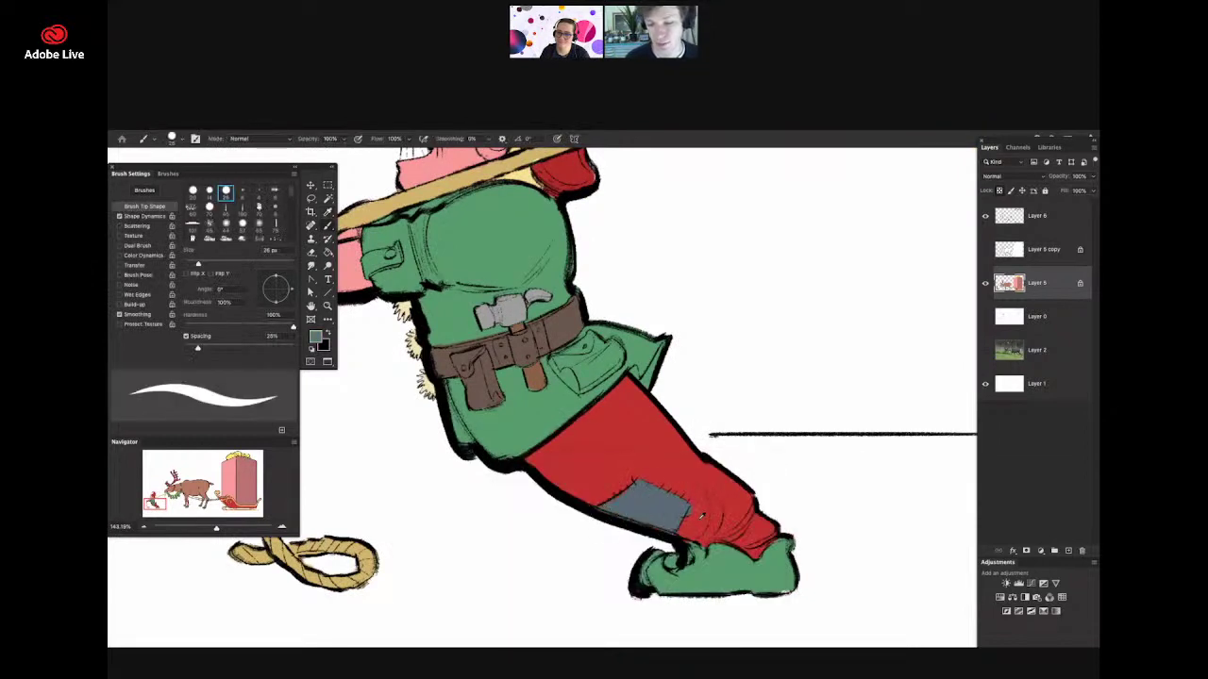
- Select the elf's skin areas with the Magic Wand, shift their hue by +13 with Hue/Saturation, and deselect
scroll(694, 510, down, 8)
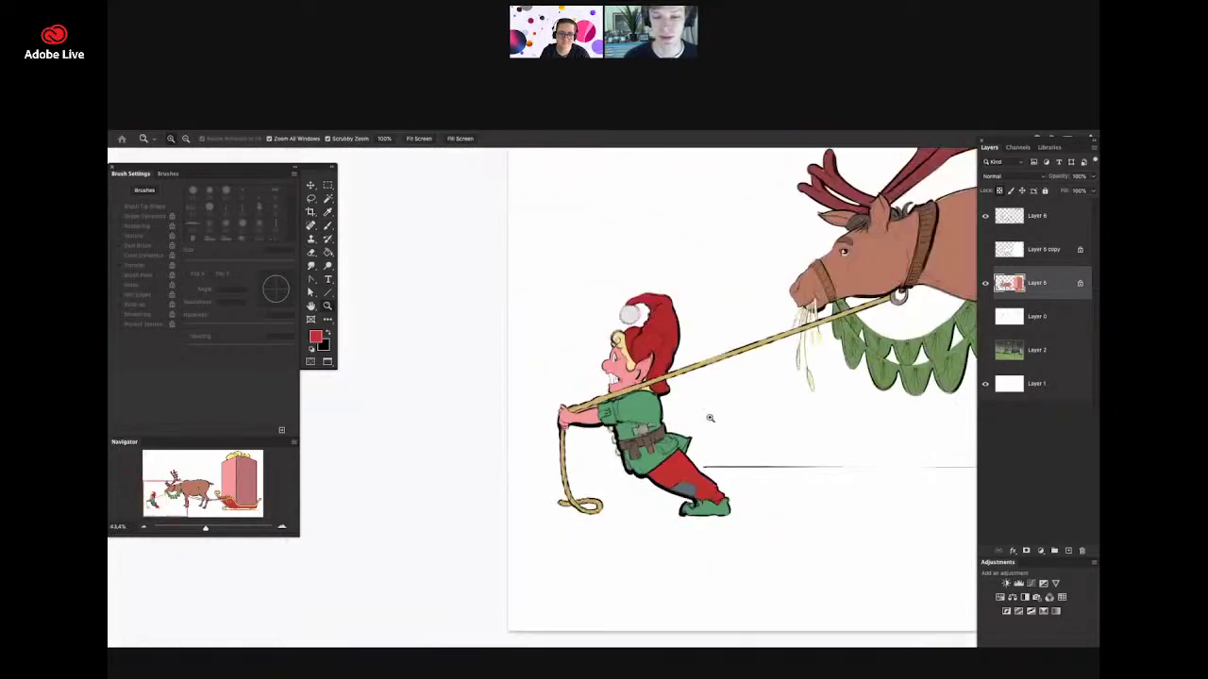
drag(686, 405, 766, 406)
key(w)
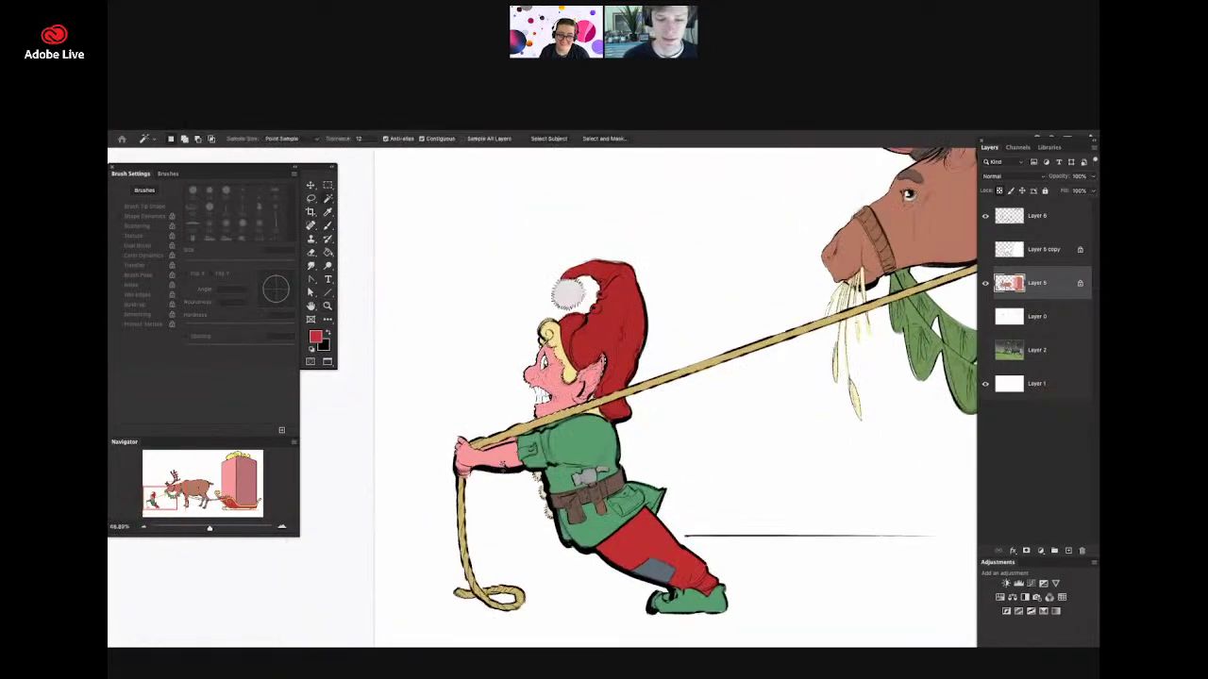
click(549, 394)
drag(534, 412, 589, 412)
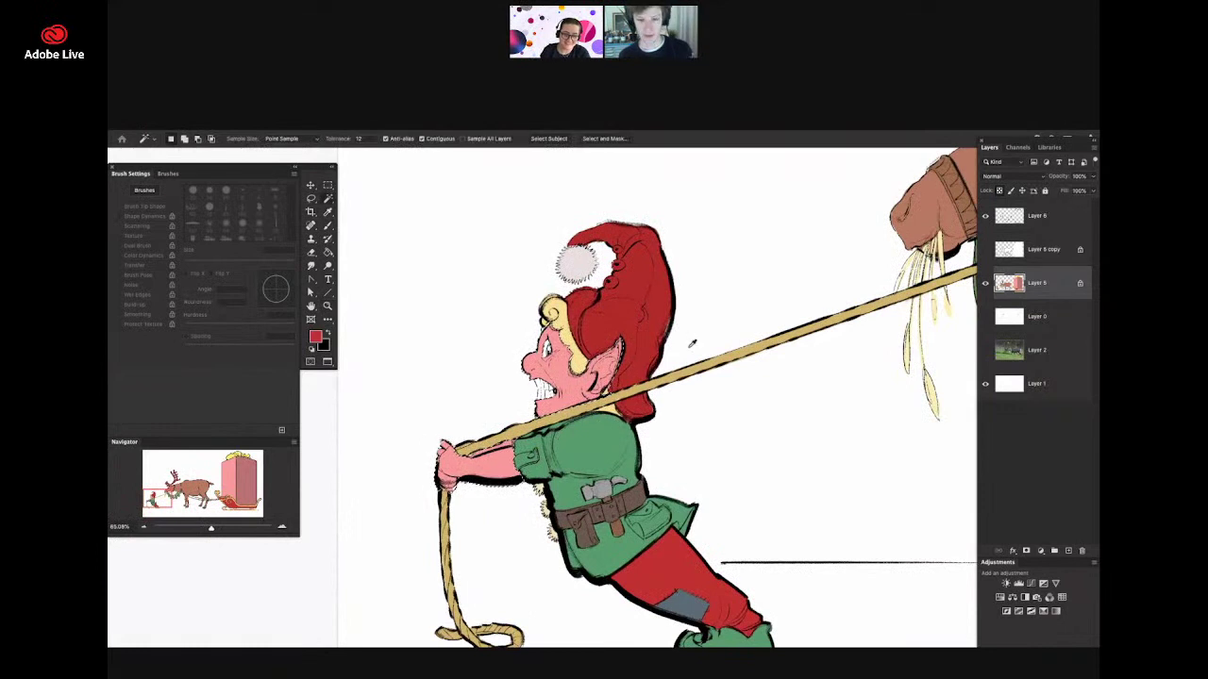
key(super+u)
drag(581, 538, 588, 540)
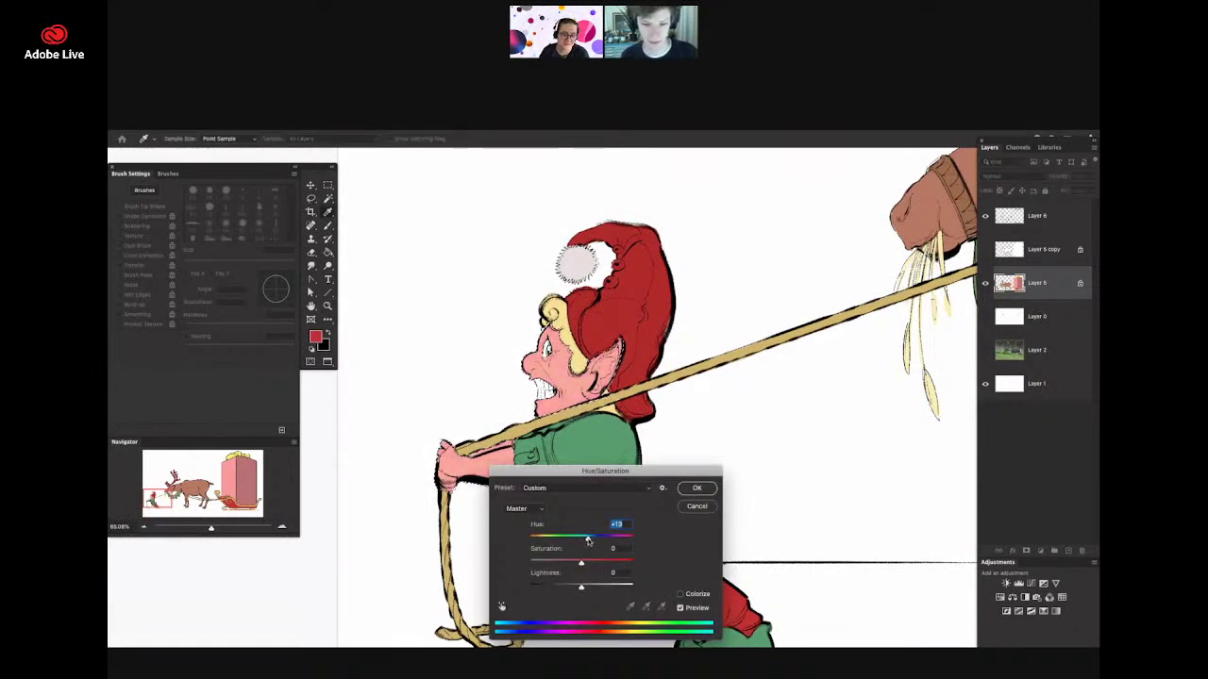
click(695, 489)
key(z)
scroll(700, 404, down, 3)
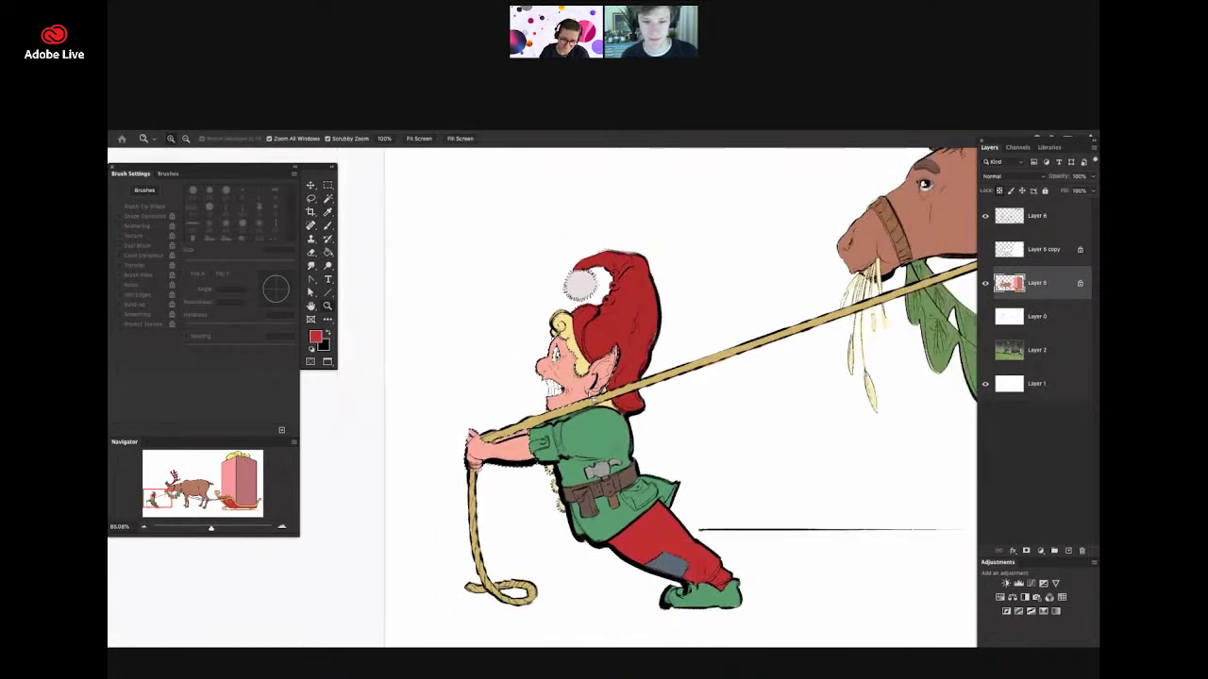
scroll(700, 403, down, 1)
key(m)
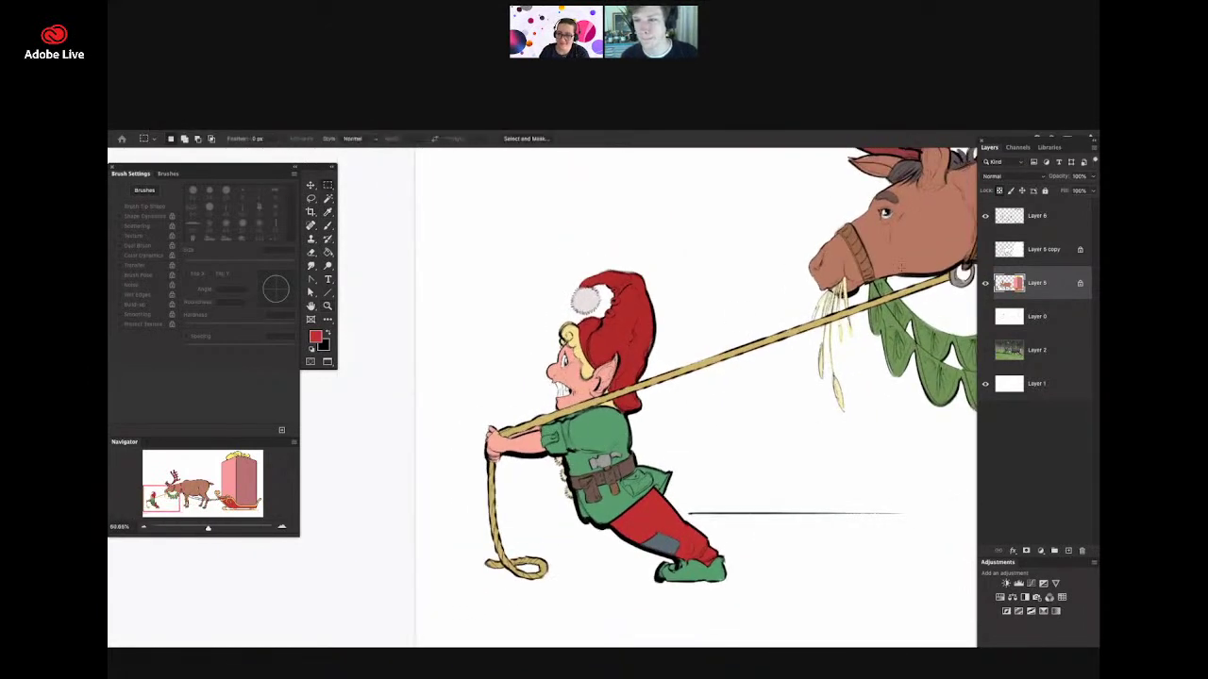
- Show the merged shading layer, Layer 5 copy, and set its blend mode to Multiply
click(985, 250)
click(1003, 247)
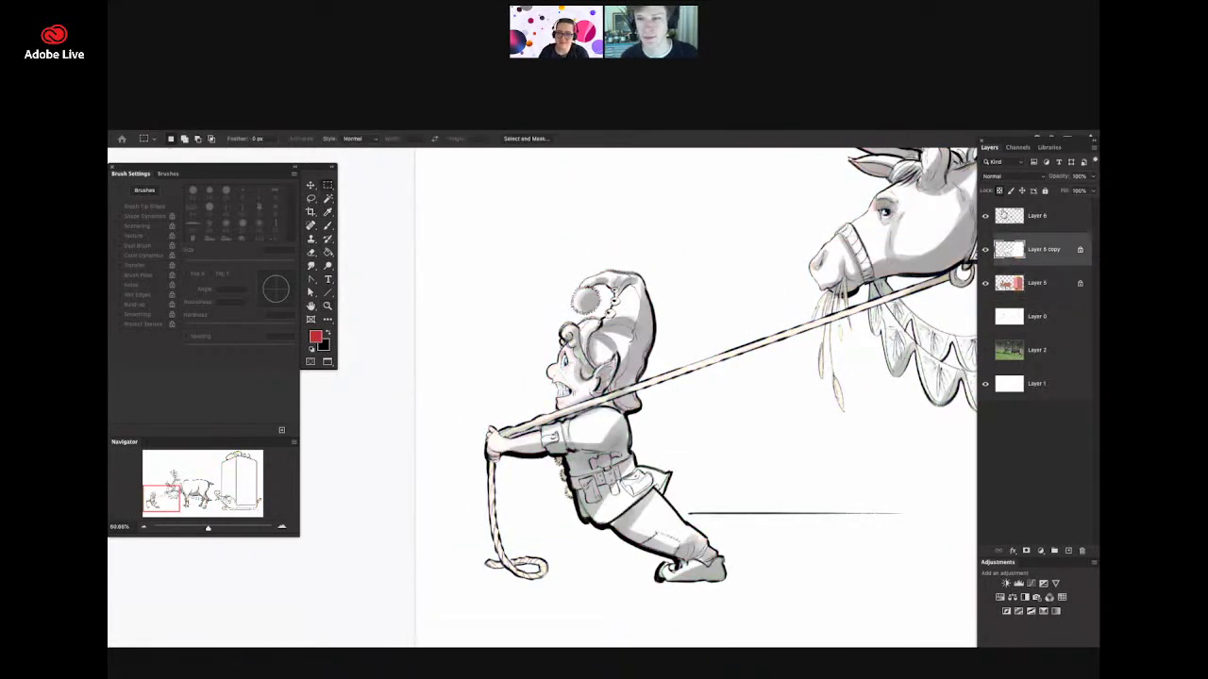
click(1009, 176)
click(1000, 206)
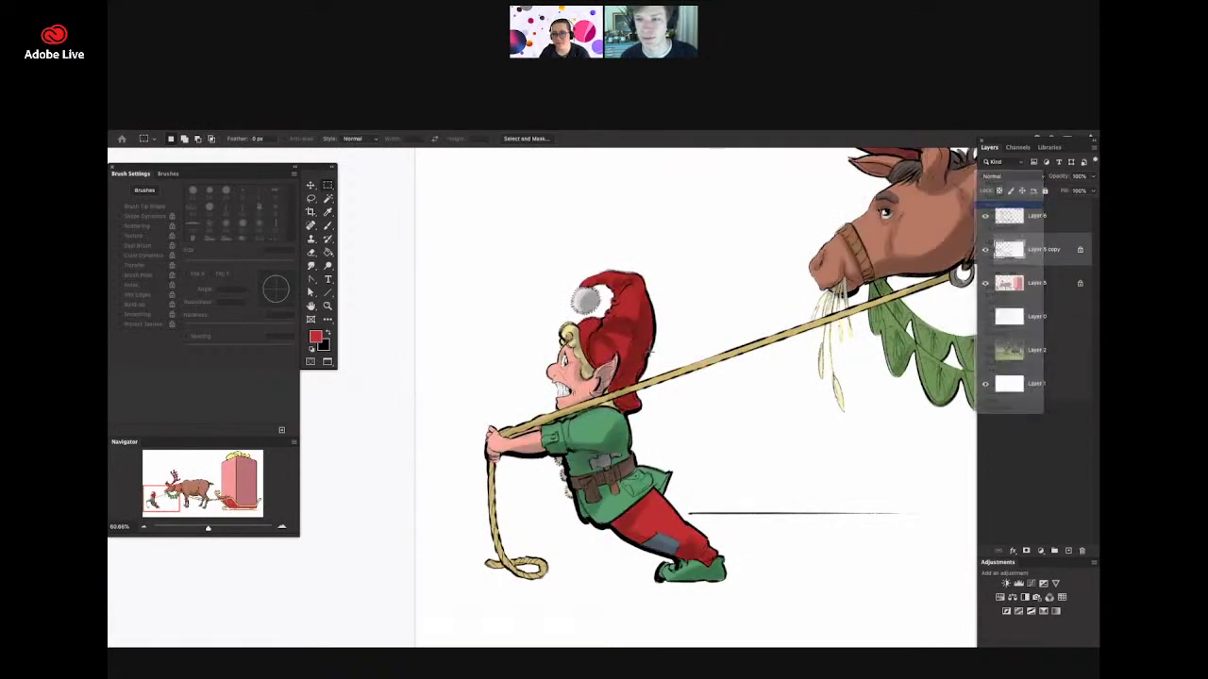
- Examine the shaded colours of the elf, reindeer and sleigh at full view and close up
key(z)
scroll(701, 404, down, 1)
scroll(651, 344, down, 5)
scroll(651, 344, up, 2)
key(m)
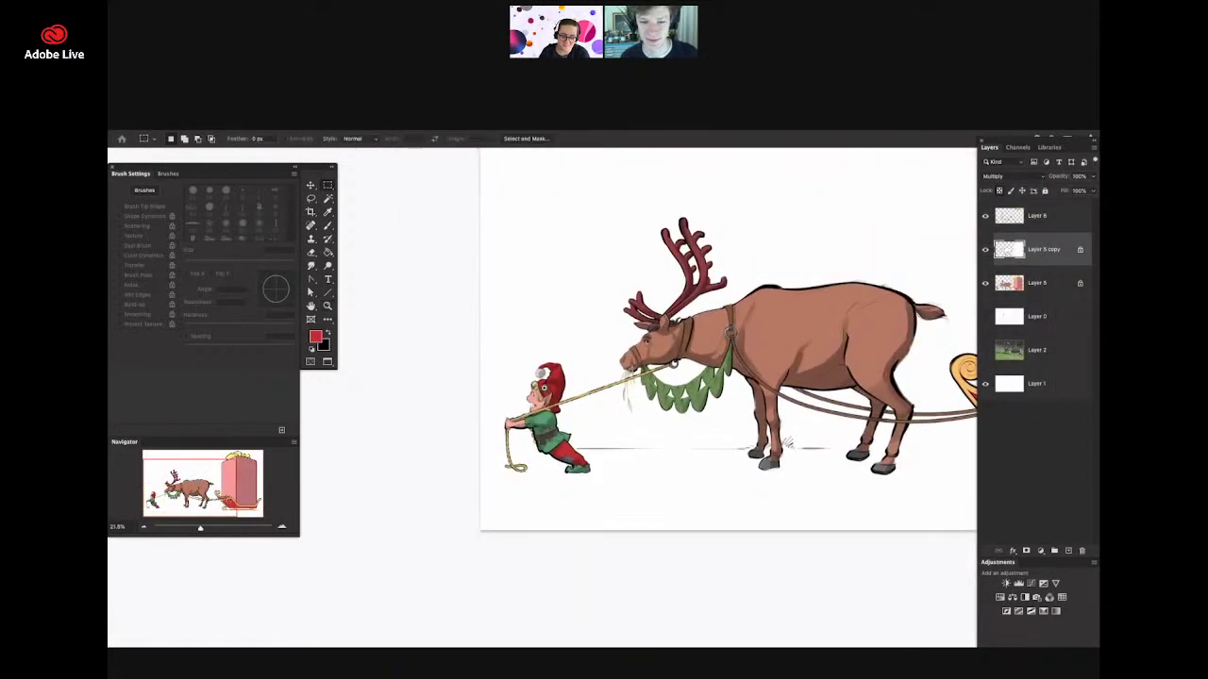
scroll(566, 374, down, 1)
key(z)
drag(649, 368, 679, 369)
drag(457, 421, 506, 423)
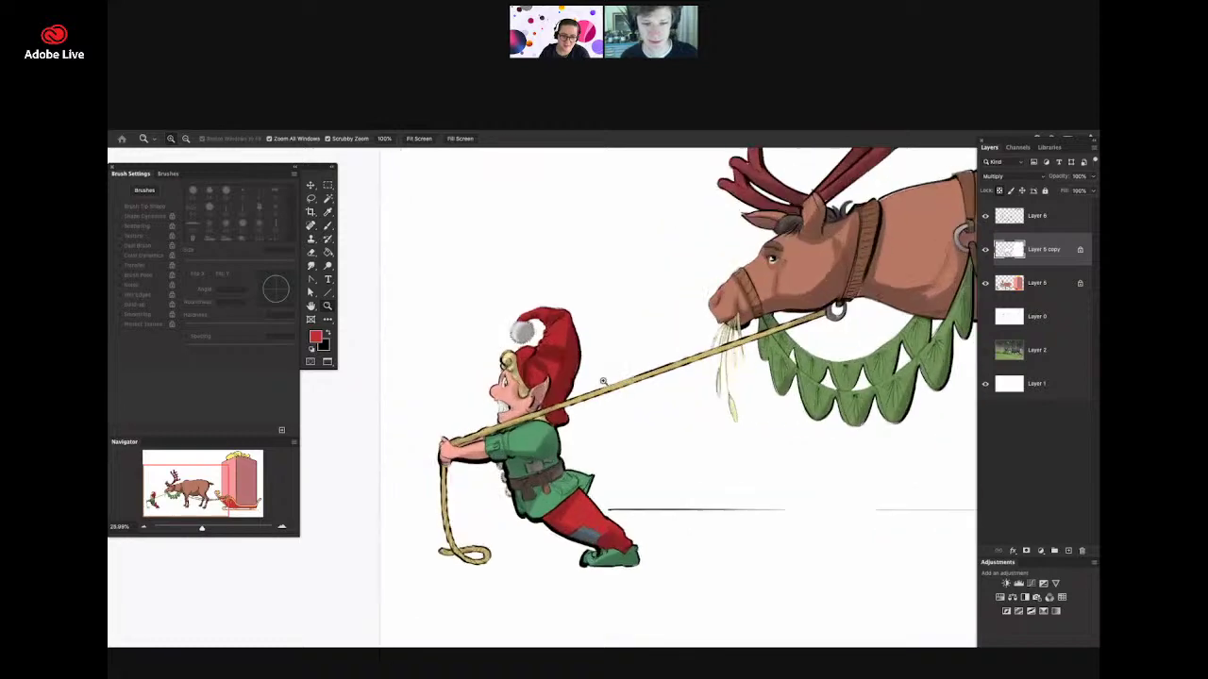
drag(609, 377, 581, 378)
scroll(756, 303, down, 5)
key(m)
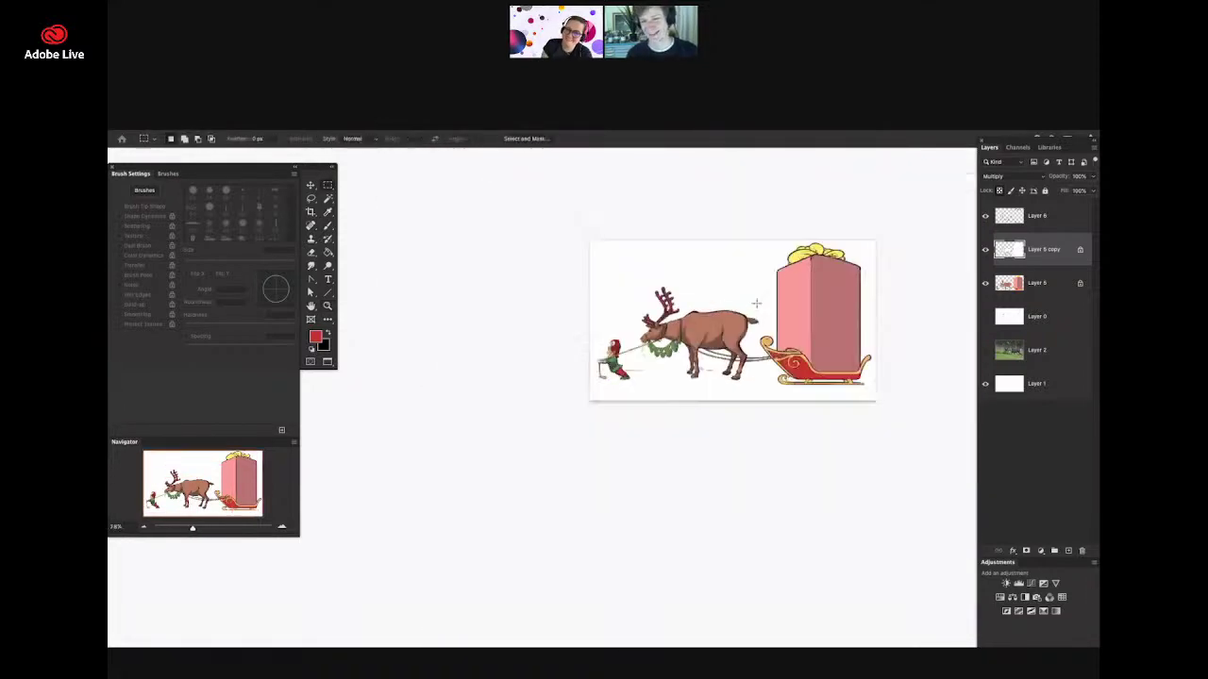
scroll(756, 303, up, 2)
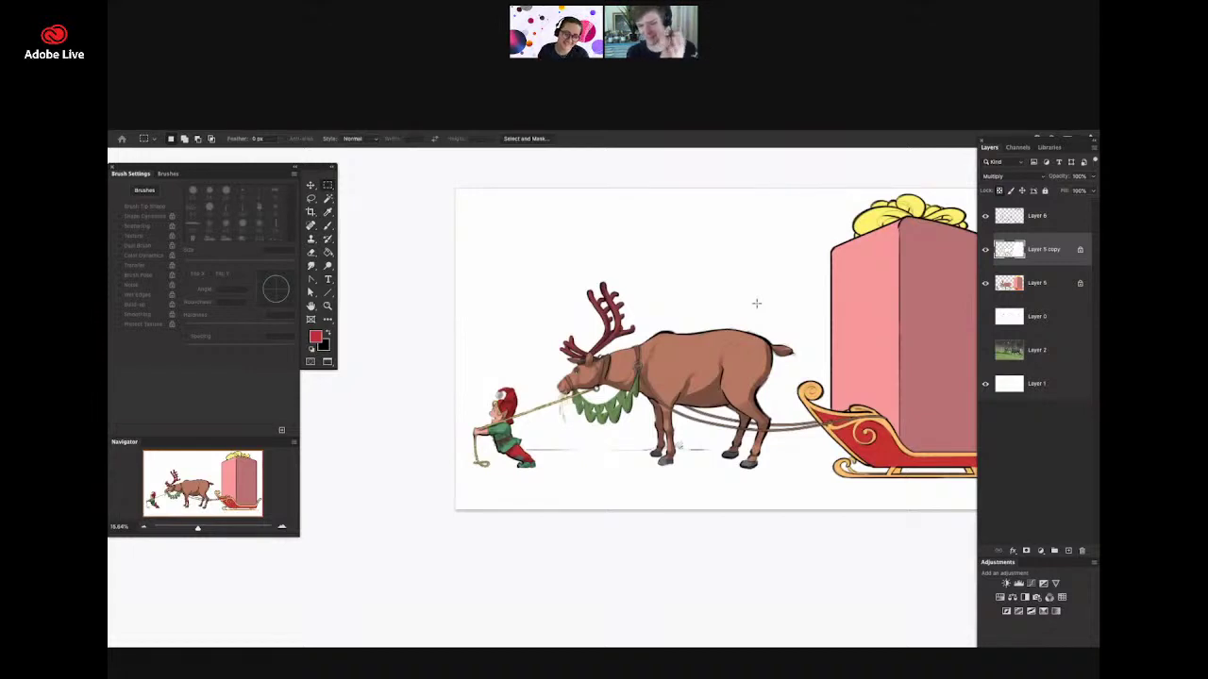
scroll(651, 397, up, 3)
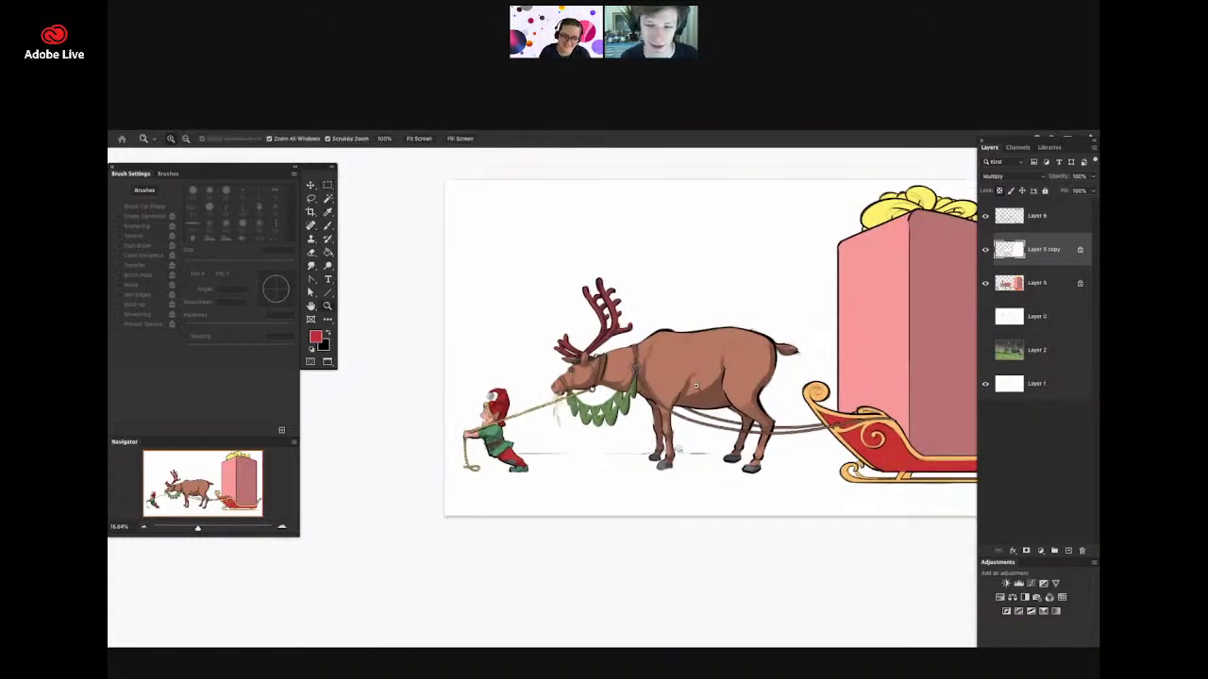
scroll(651, 397, down, 1)
drag(621, 357, 636, 358)
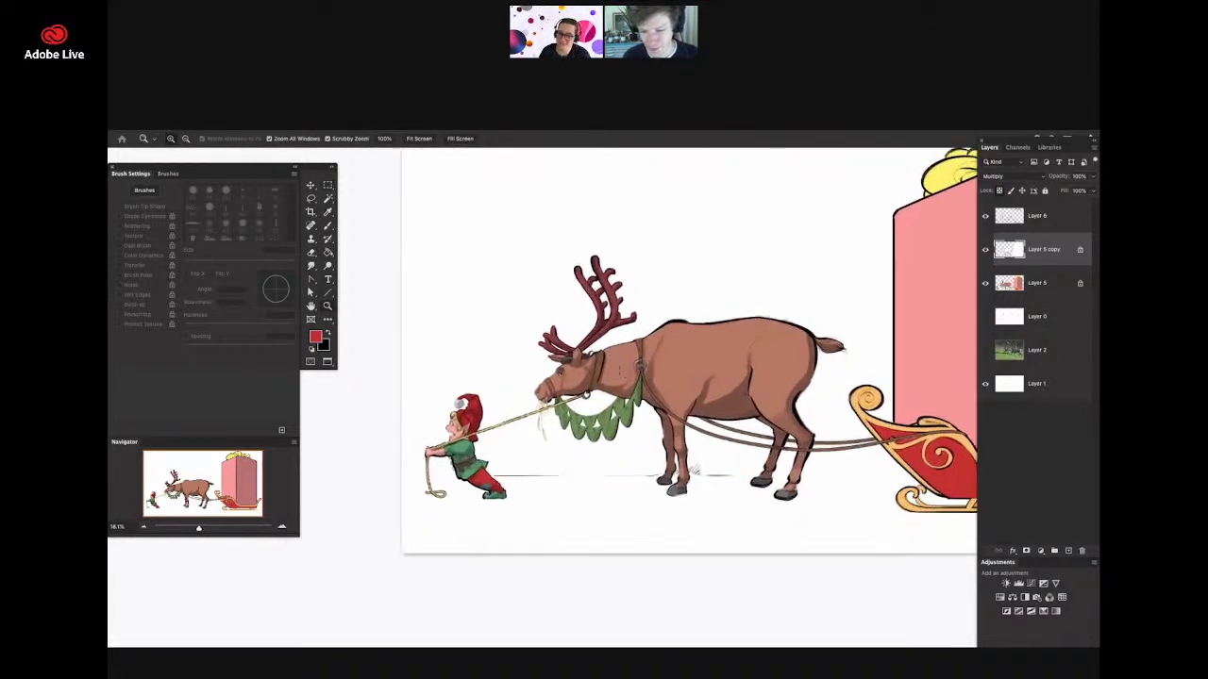
drag(552, 370, 498, 370)
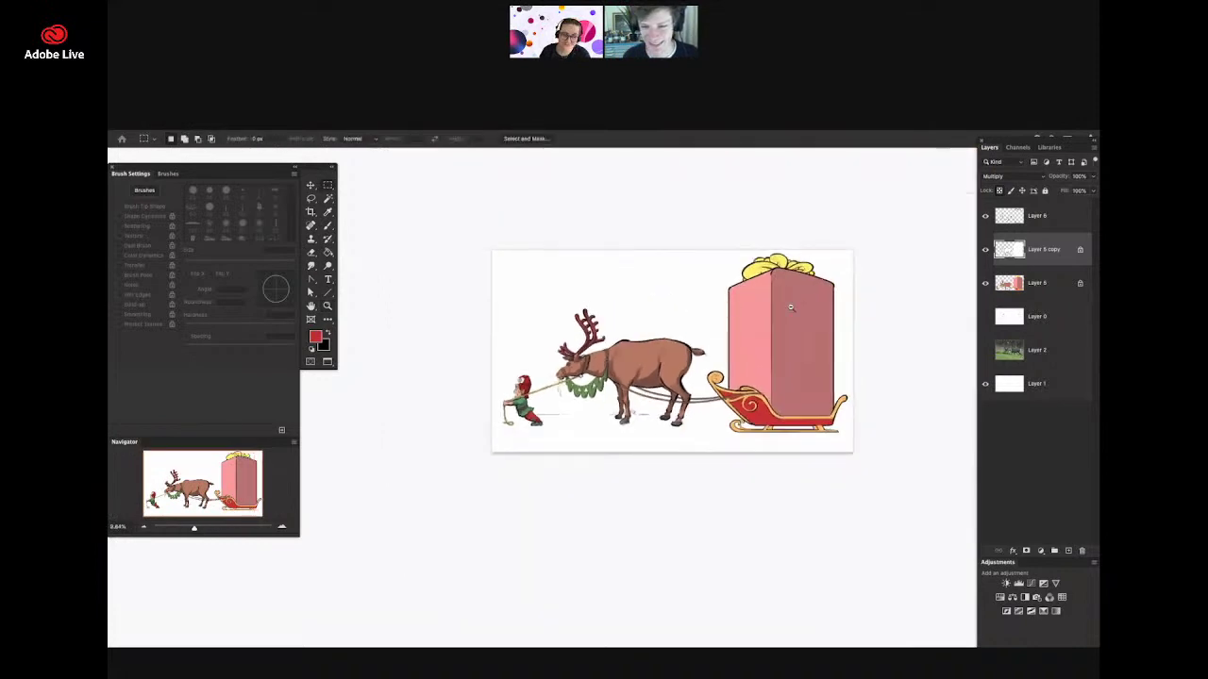
drag(787, 305, 804, 305)
drag(479, 417, 492, 419)
scroll(461, 434, up, 4)
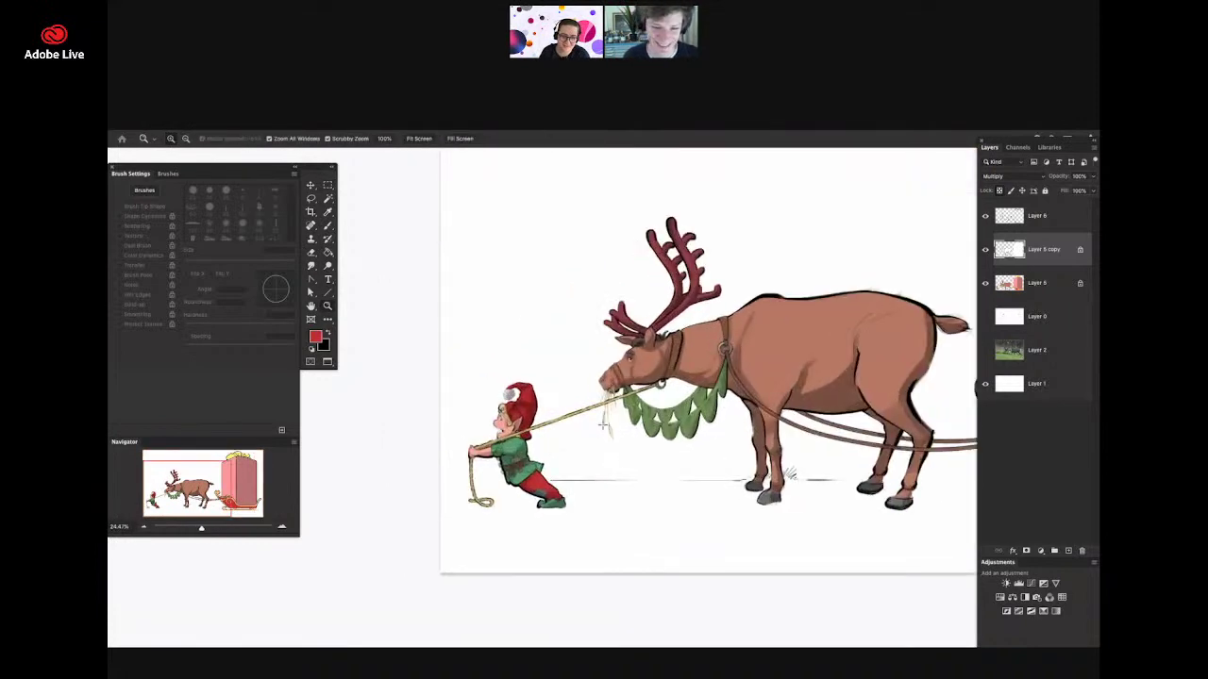
scroll(532, 345, up, 3)
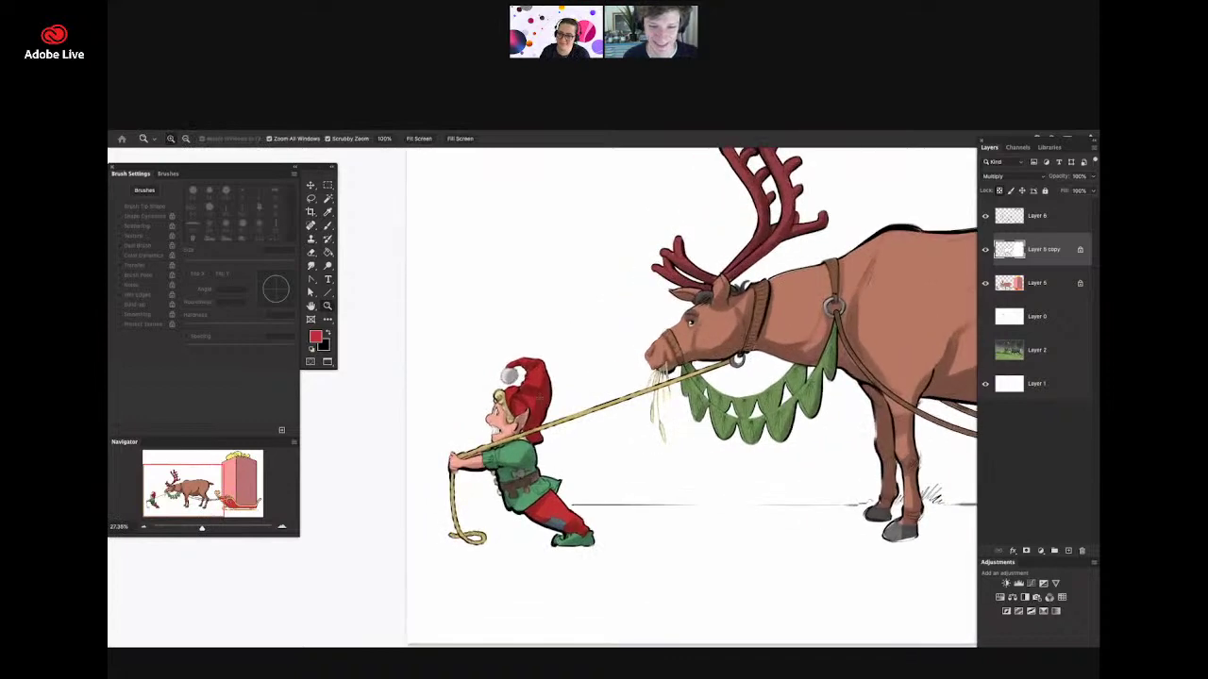
scroll(532, 345, up, 2)
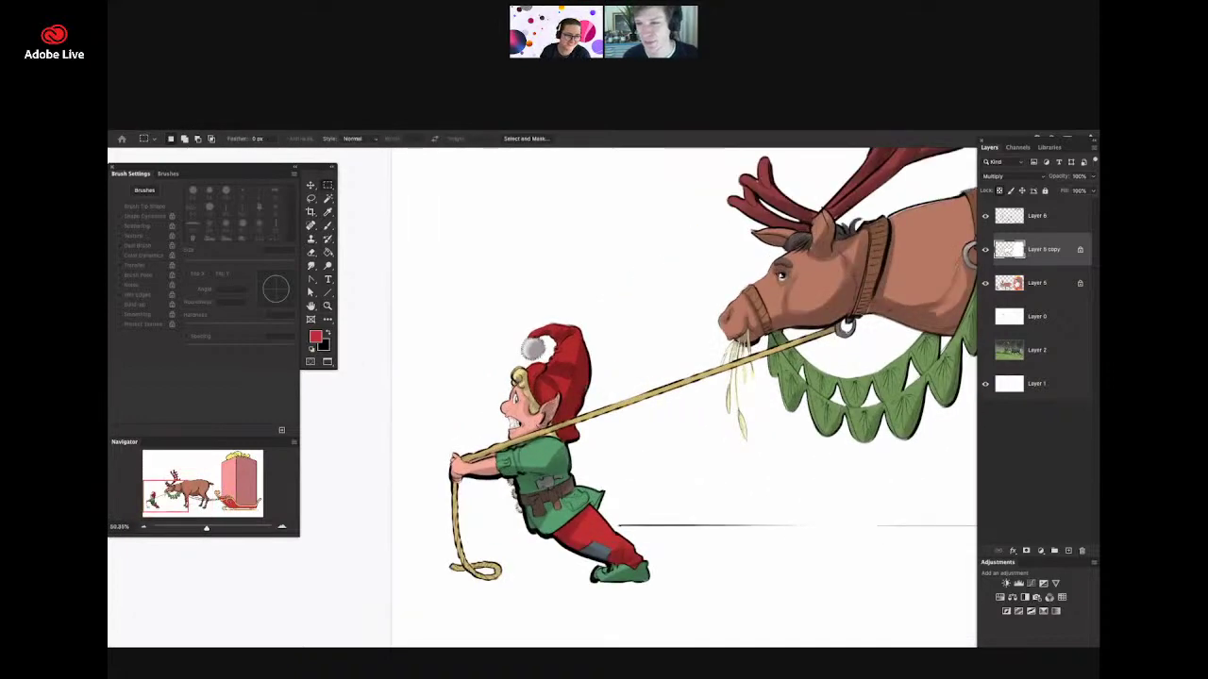
- Select Layer 5 with the flat colours and choose the 26 px hard round brush for the elf's hat details
click(1016, 283)
key(z)
mouse_move(551, 352)
mouse_down()
mouse_move(586, 380)
mouse_move(570, 347)
mouse_move(590, 332)
mouse_up()
alt+click(501, 388)
key(z)
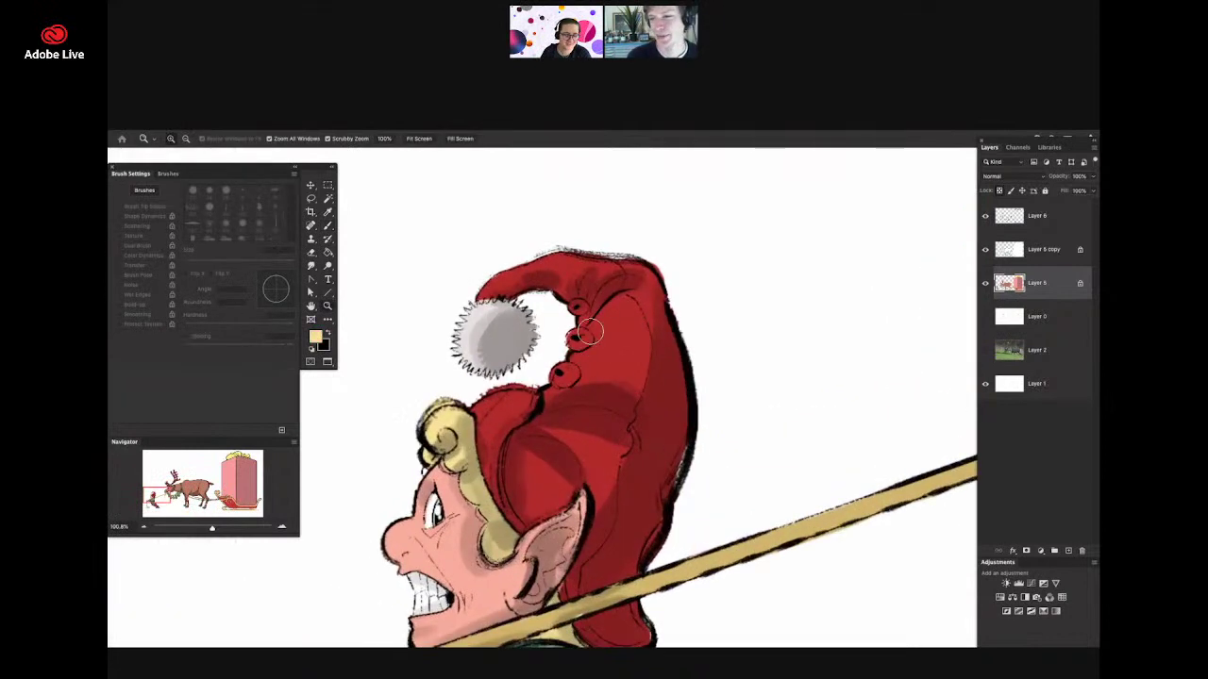
key(b)
right_click(542, 329)
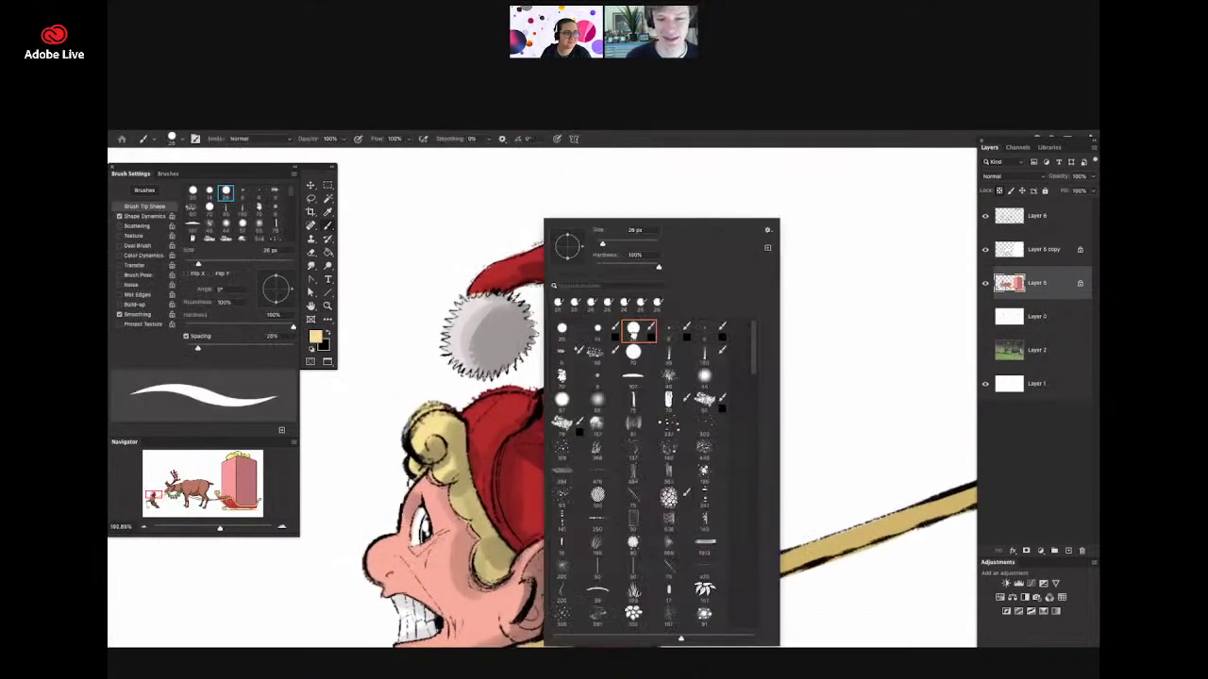
click(639, 334)
click(530, 372)
- Sample the yellow of the elf's hair and paint the three bells on the inner curve of the red hat
alt+click(440, 418)
drag(580, 328, 580, 302)
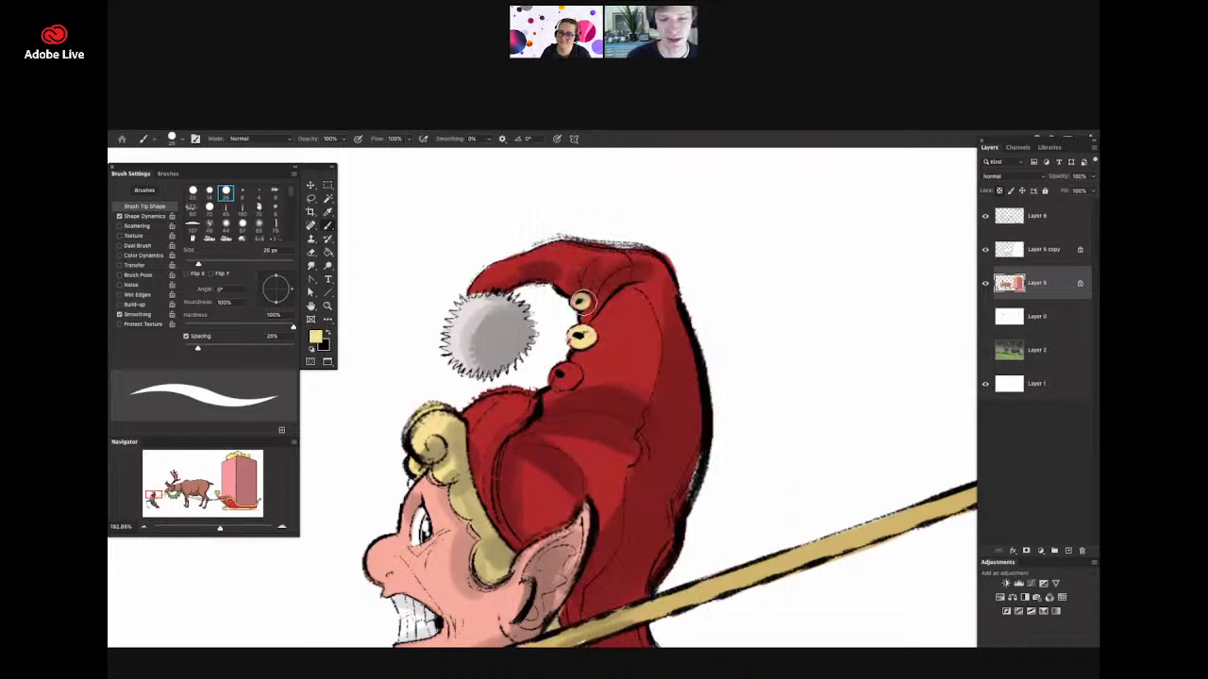
drag(566, 370, 565, 374)
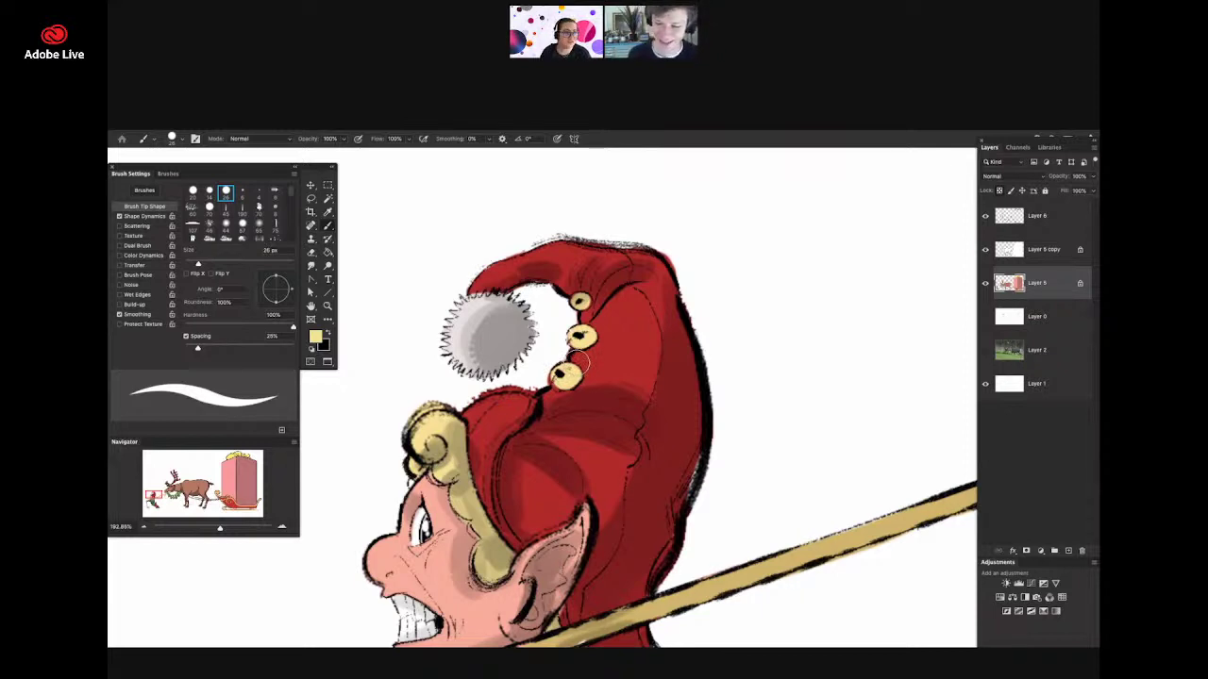
key(z)
mouse_move(600, 363)
mouse_down()
mouse_move(566, 410)
mouse_move(598, 391)
mouse_move(590, 440)
mouse_up()
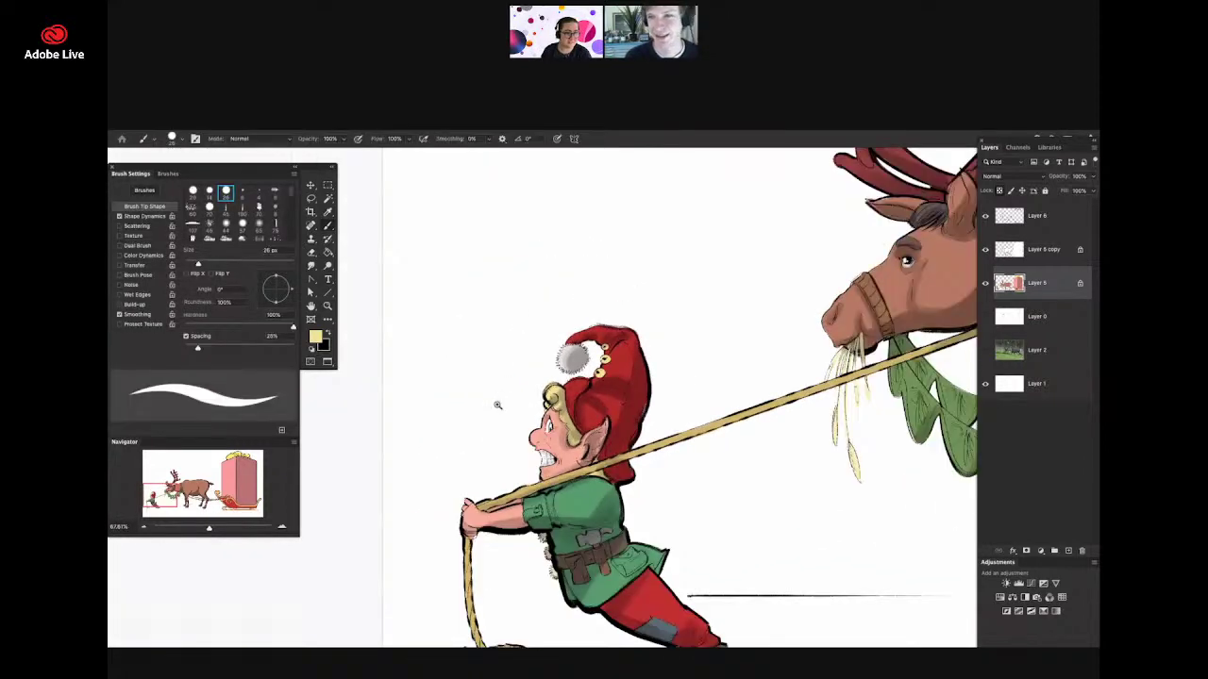
- Examine the coloured illustration from the elf to the sleigh at full view and close up
key(z)
mouse_move(496, 405)
mouse_down()
mouse_move(478, 428)
mouse_move(406, 443)
mouse_up()
key(z)
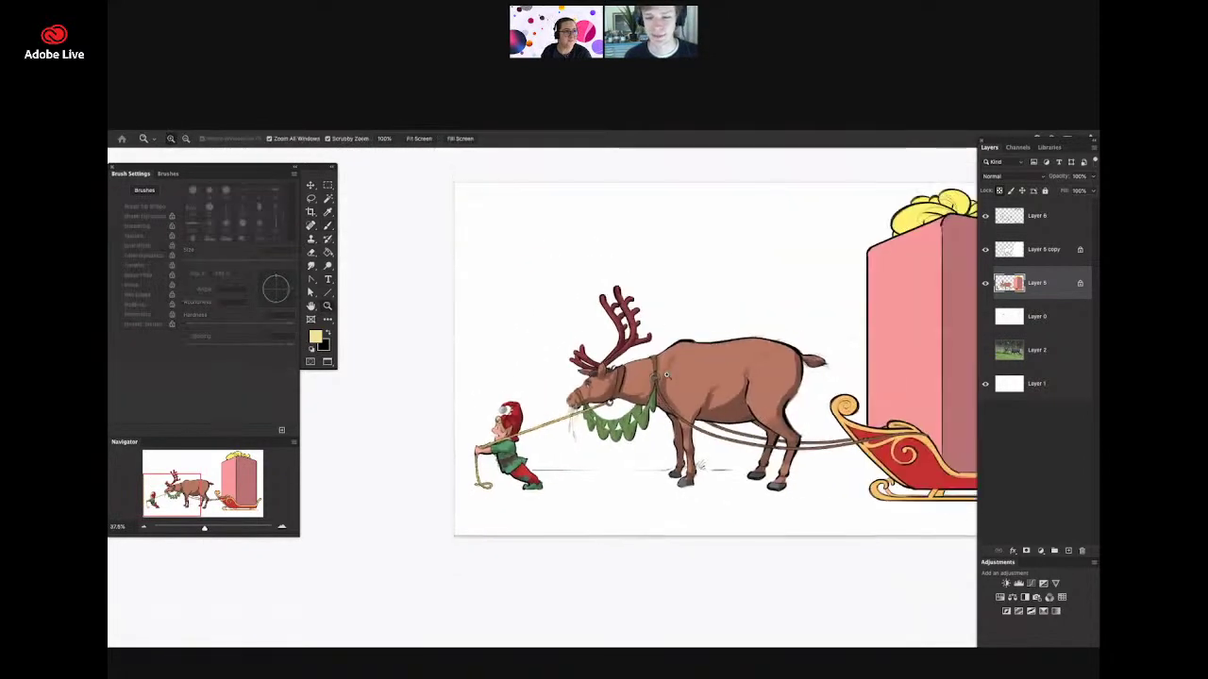
drag(655, 369, 717, 370)
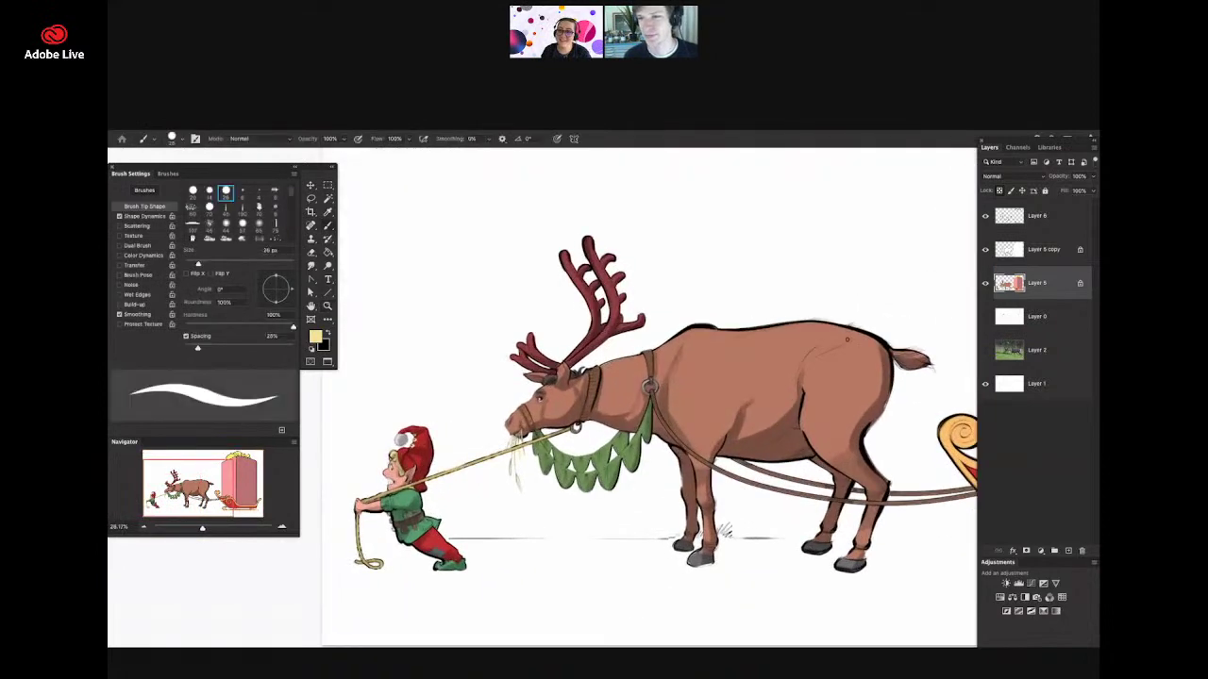
drag(849, 344, 755, 342)
mouse_move(915, 339)
mouse_down()
mouse_move(522, 455)
mouse_move(515, 418)
mouse_move(415, 420)
mouse_up()
key(b)
mouse_move(689, 424)
mouse_down()
mouse_move(714, 425)
mouse_move(665, 425)
mouse_up()
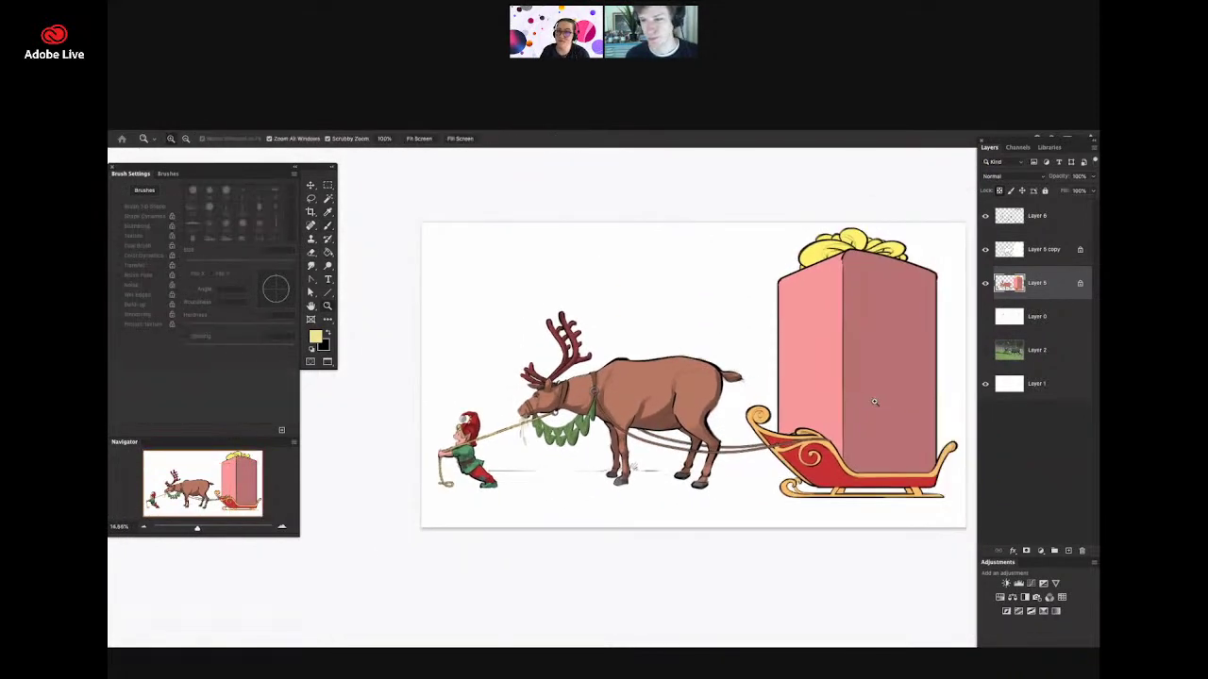
drag(876, 403, 929, 412)
- Add a new layer above Layer 5 and choose a soft textured brush for the ground shadows
click(1068, 551)
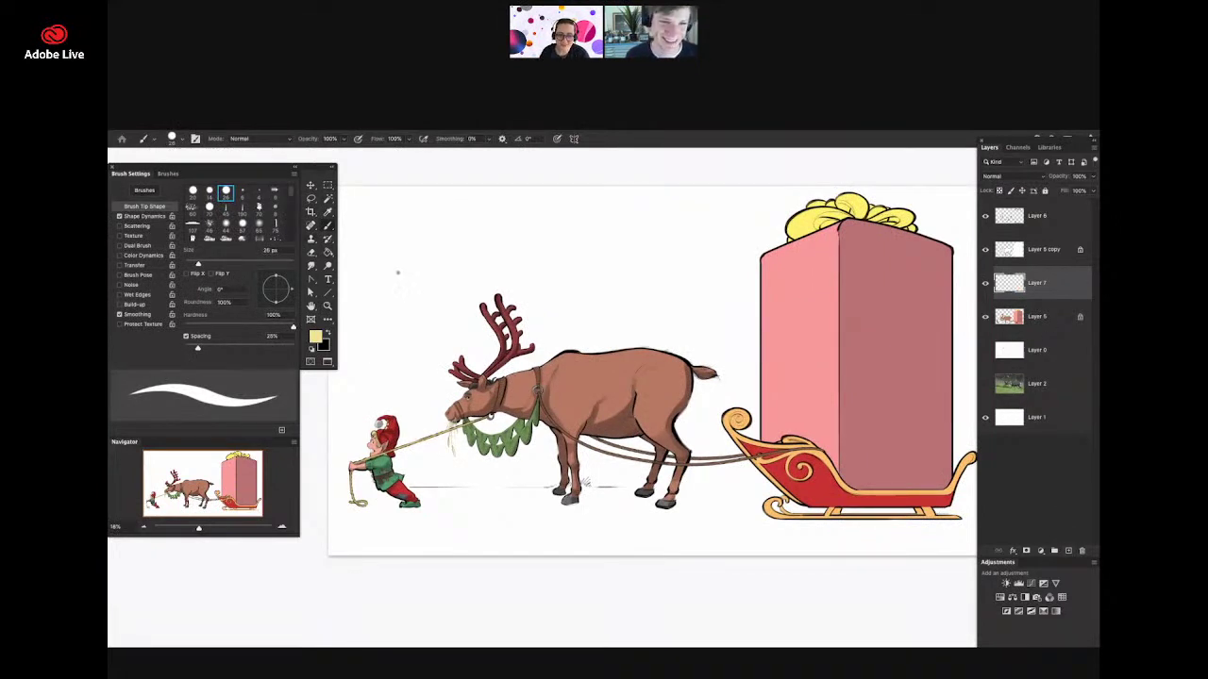
right_click(553, 377)
double_click(579, 378)
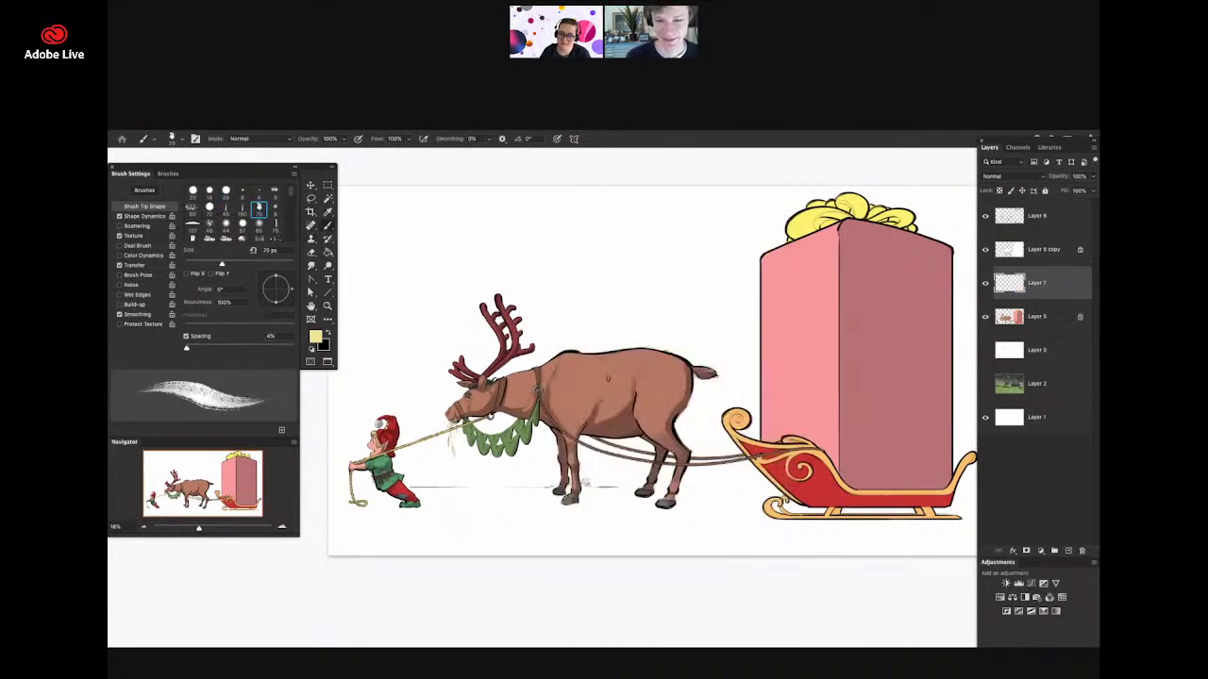
right_click(608, 380)
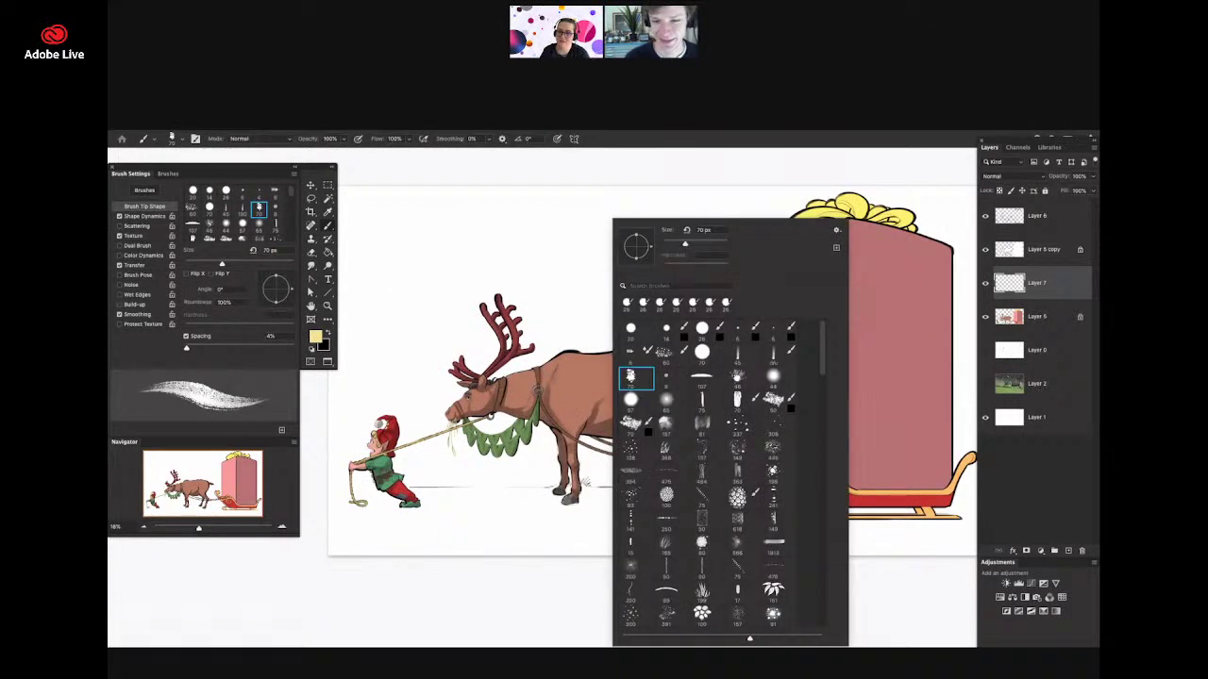
click(742, 378)
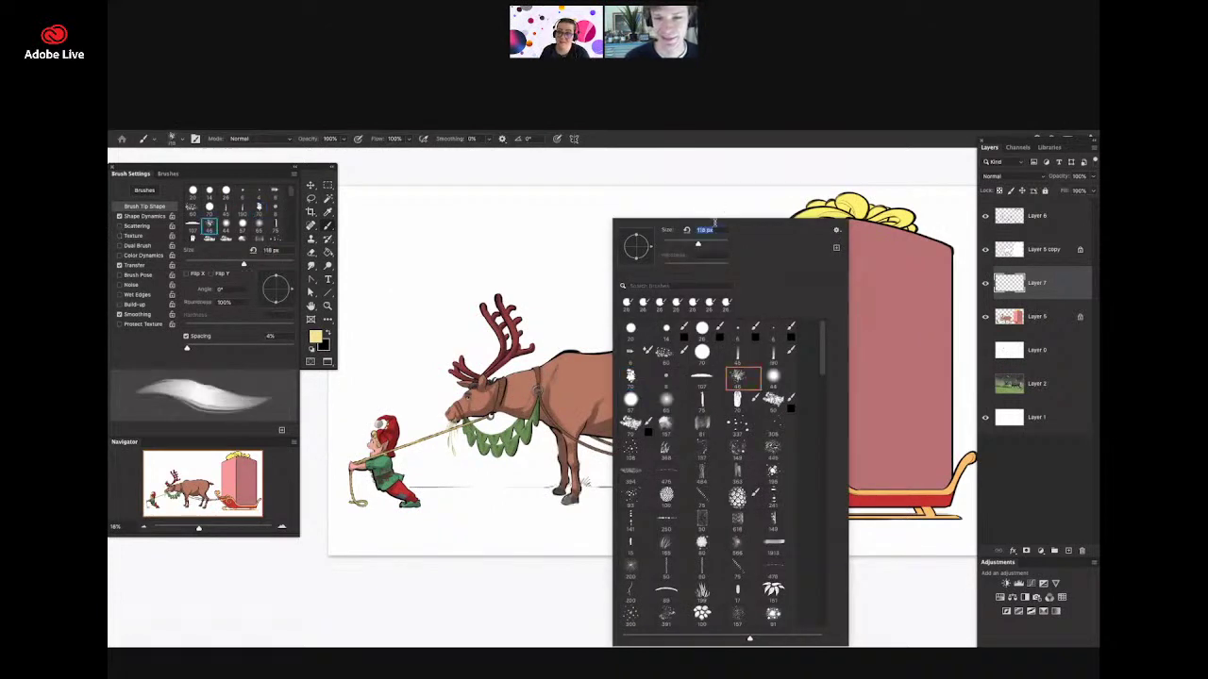
click(723, 206)
- Set the foreground colour to a muted grey-blue with hue 188°, saturation 16% and brightness 58%
key(z)
drag(378, 464, 542, 452)
click(315, 337)
click(653, 547)
click(544, 530)
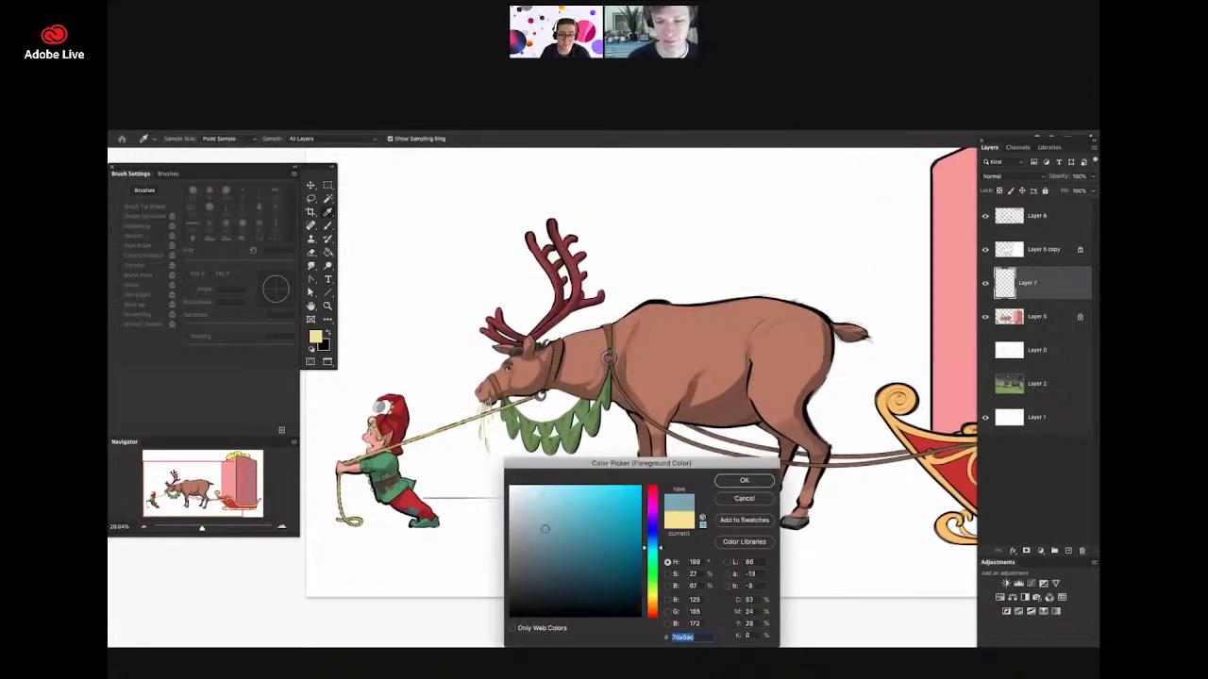
drag(545, 529, 545, 531)
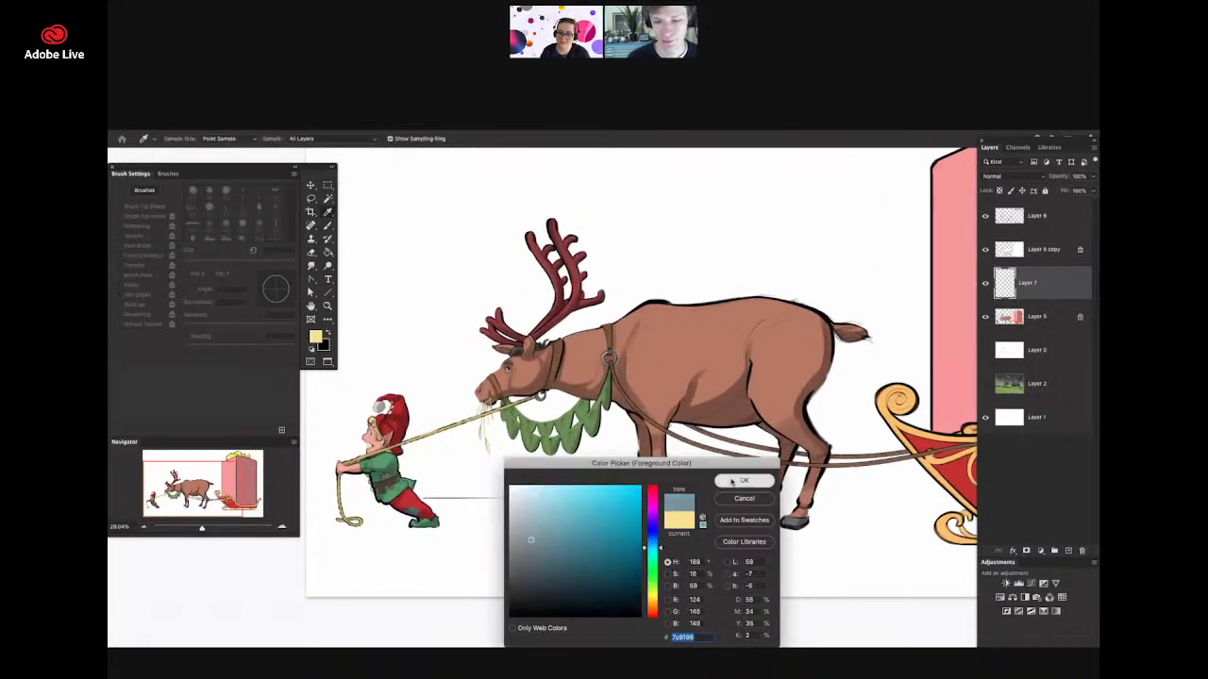
click(744, 481)
- Paint a soft grey-blue ground shadow beneath the elf and move Layer 7 below Layer 5
drag(368, 522, 641, 525)
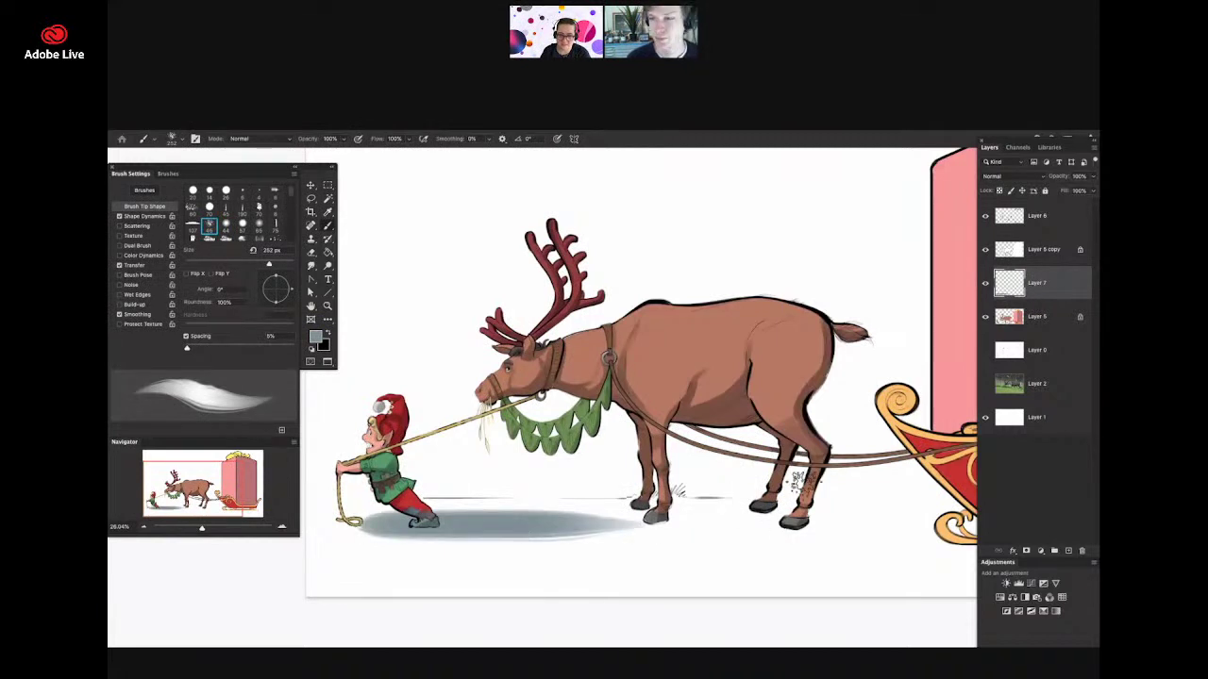
drag(1038, 286, 1036, 320)
mouse_move(576, 518)
mouse_down()
mouse_move(844, 521)
mouse_move(876, 507)
mouse_up()
key(super+z)
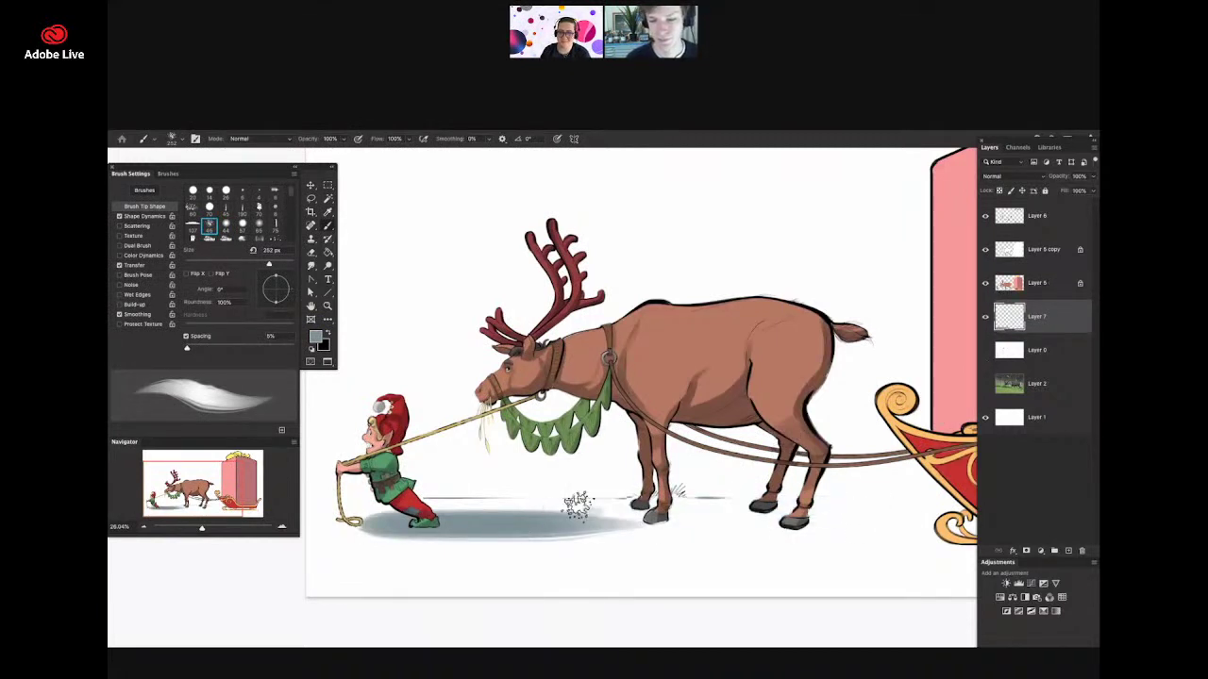
- Continue the grey-blue ground shadow beneath the reindeer and the sleigh with the 252 px textured brush
key(z)
drag(602, 483, 453, 491)
key(z)
mouse_move(726, 447)
mouse_down()
mouse_move(755, 436)
mouse_move(749, 318)
mouse_up()
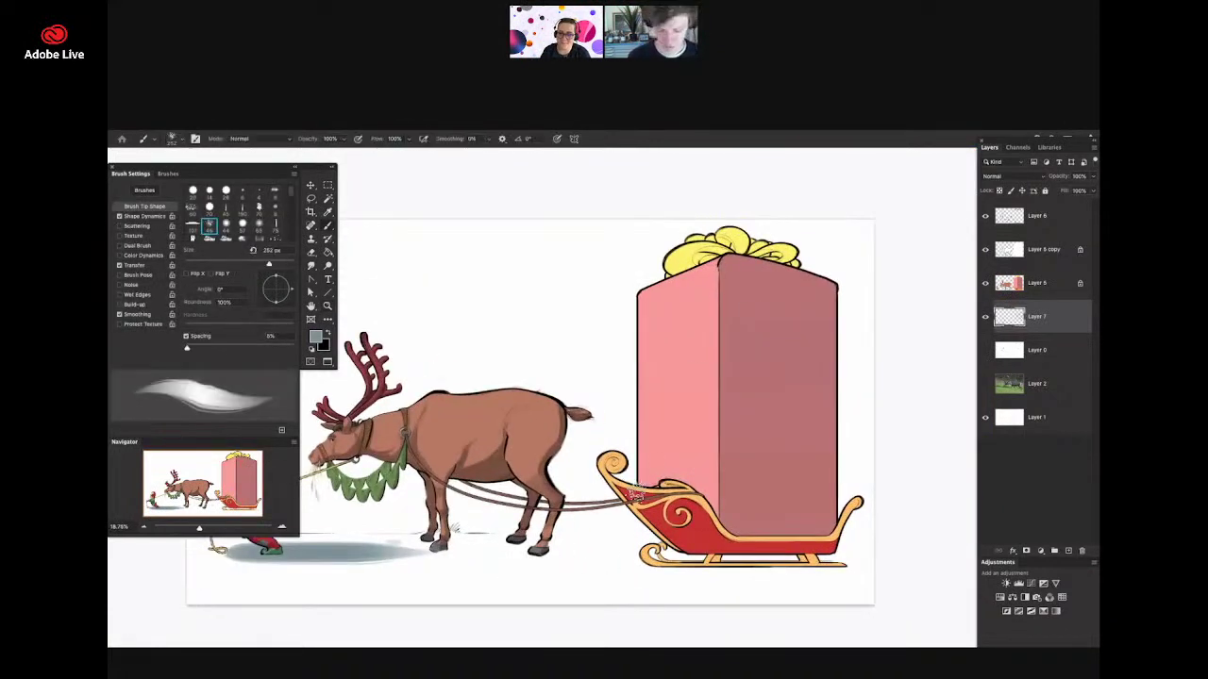
drag(386, 541, 881, 561)
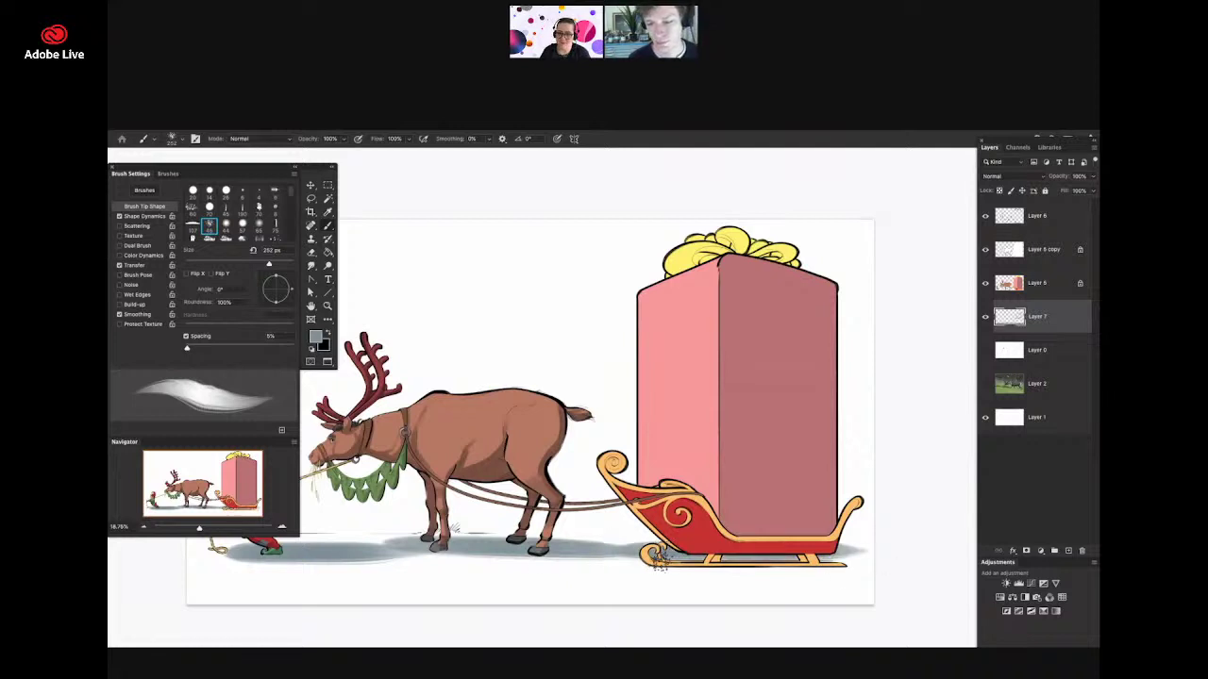
mouse_move(661, 563)
mouse_down()
mouse_move(866, 554)
mouse_move(795, 557)
mouse_move(843, 557)
mouse_move(780, 552)
mouse_move(828, 540)
mouse_move(780, 546)
mouse_up()
- Paint wavy grey-blue patches across the snow in the foreground, from below the elf to the sleigh
key(z)
drag(572, 538, 604, 540)
key(b)
mouse_move(514, 568)
mouse_down()
mouse_move(764, 574)
mouse_move(733, 558)
mouse_move(900, 579)
mouse_move(380, 576)
mouse_move(450, 544)
mouse_up()
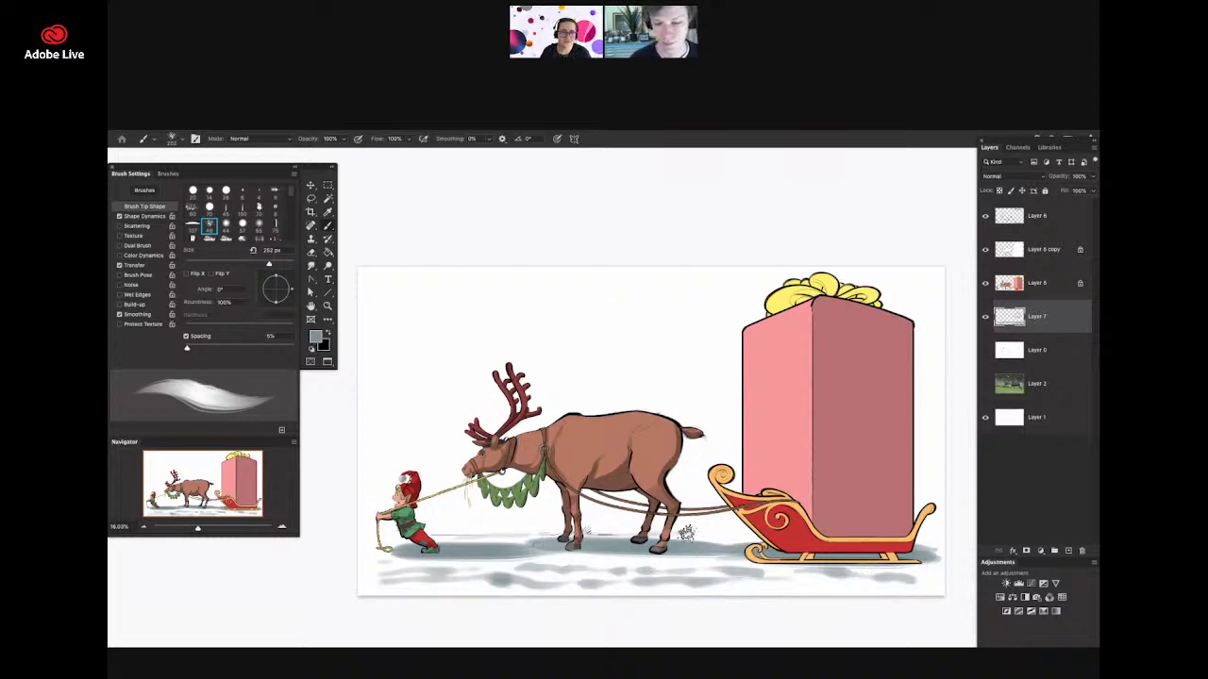
- Add a new layer above Layer 5 copy and clip it to that layer
key(z)
mouse_move(627, 555)
mouse_down()
mouse_move(597, 559)
mouse_move(574, 538)
mouse_move(595, 540)
mouse_up()
key(z)
drag(484, 507, 500, 507)
click(1036, 283)
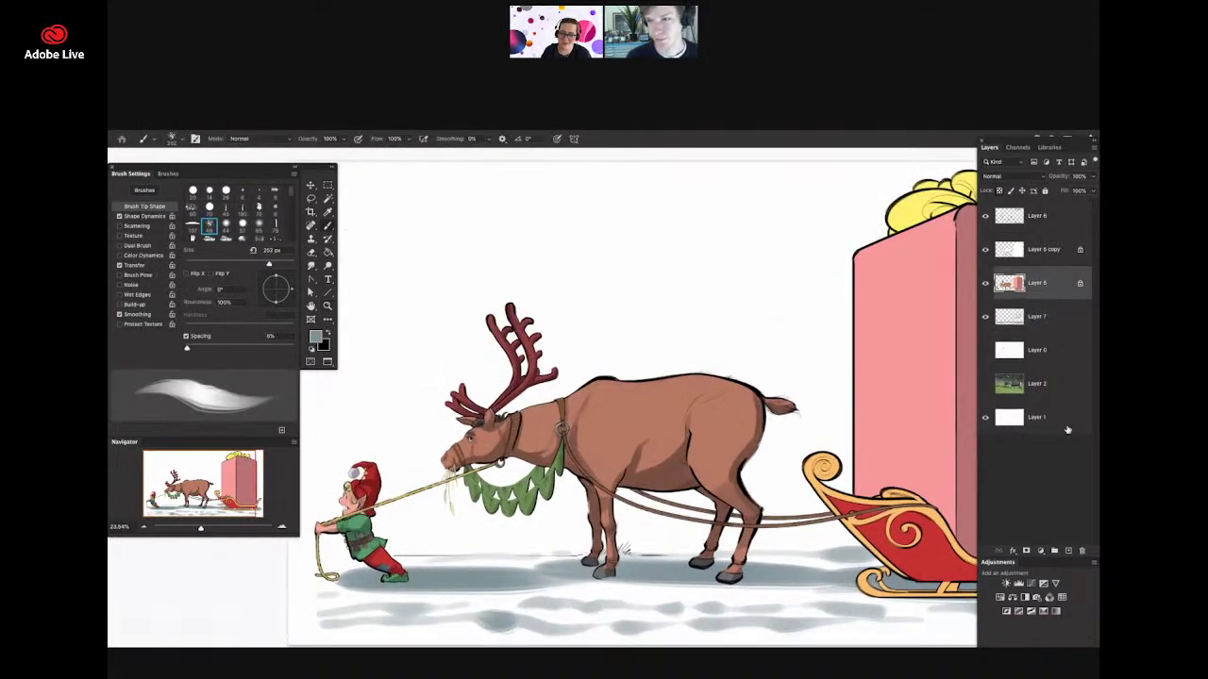
click(1038, 251)
click(1069, 550)
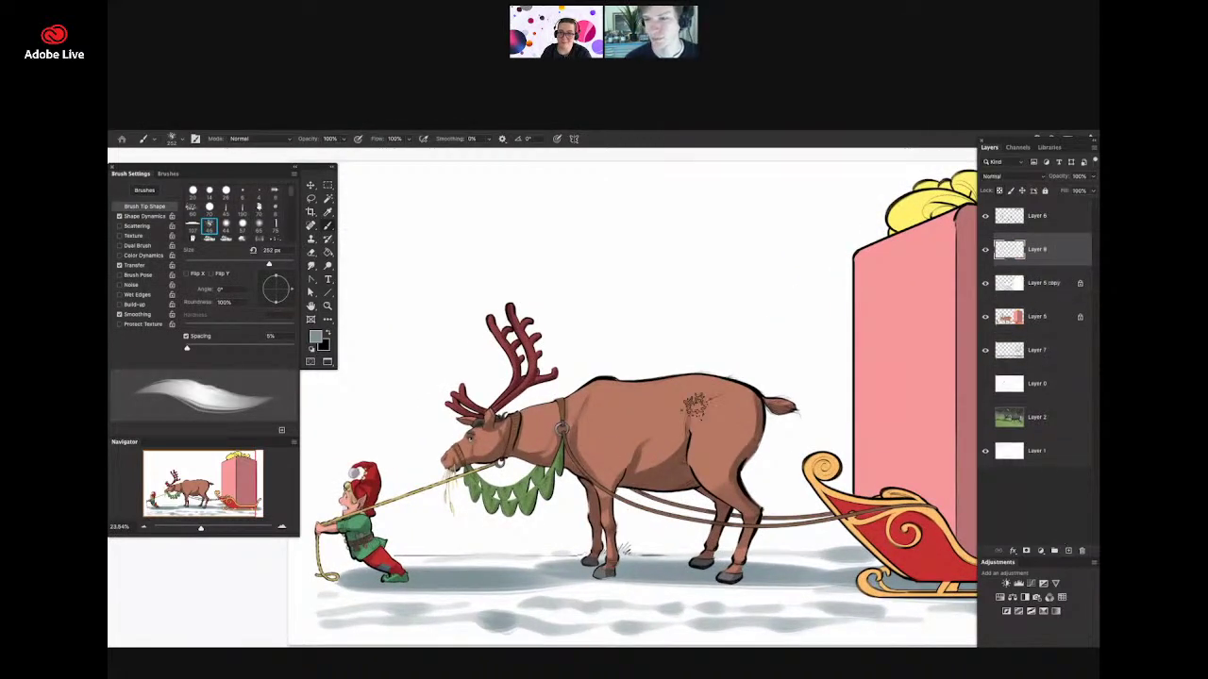
alt+click(1035, 264)
- Choose the flat textured brush preset for the highlights and set its size to 62 px
key(z)
drag(639, 434, 651, 432)
right_click(610, 431)
click(705, 404)
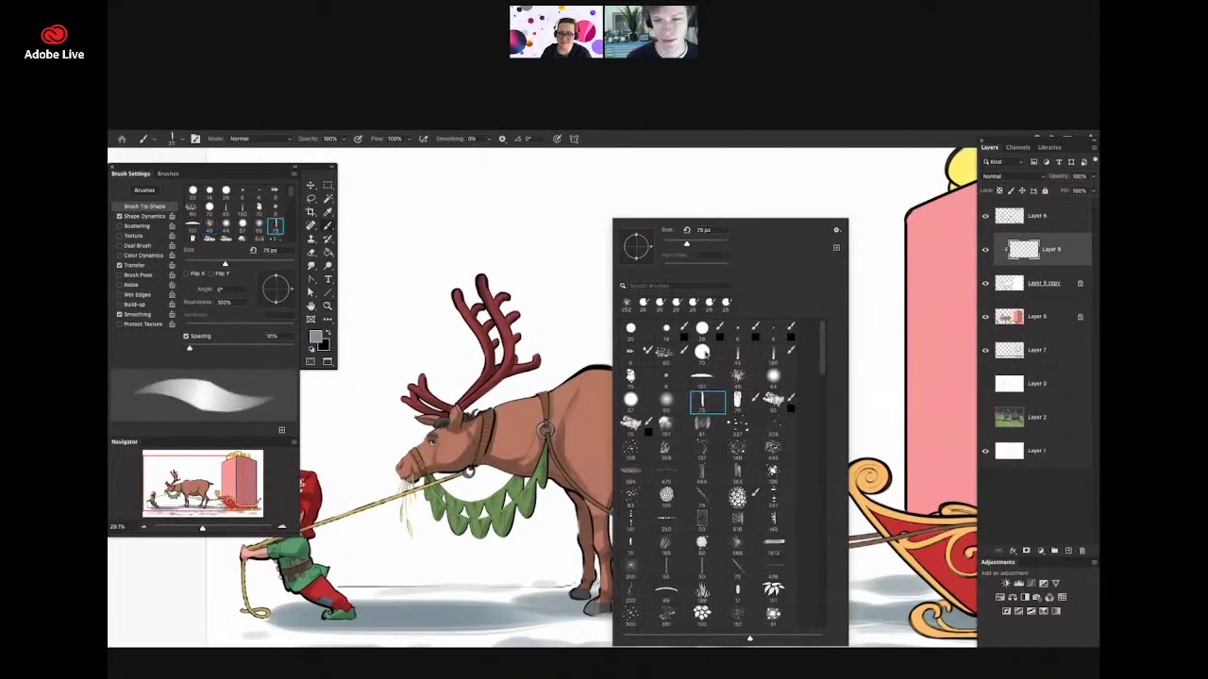
click(684, 241)
click(708, 210)
- Sample the reindeer's brown and lighten the foreground colour to a pale peach for the highlights
key(z)
drag(586, 423, 623, 399)
alt+click(623, 398)
key(n)
mouse_move(566, 501)
mouse_down()
mouse_move(579, 497)
mouse_move(565, 498)
mouse_up()
drag(656, 614, 655, 610)
click(728, 480)
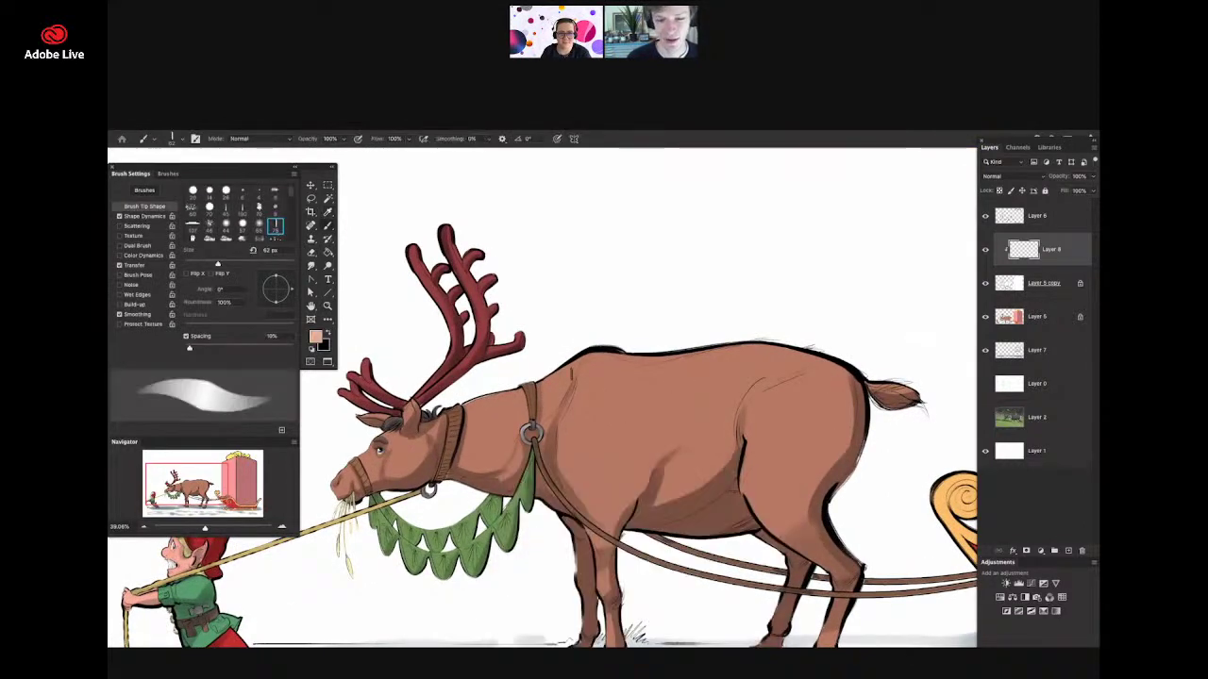
- Try to paint a highlight along the reindeer's shoulder on the clipped layer and review its blend mode options
drag(547, 385, 605, 354)
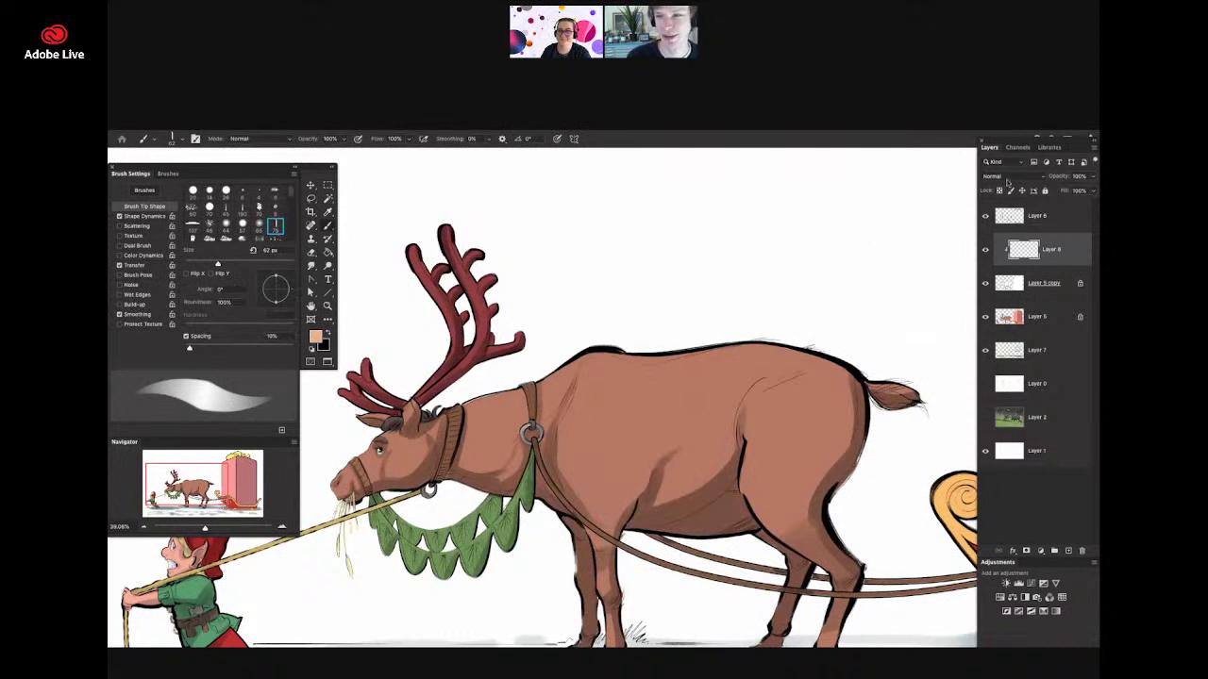
click(1008, 176)
click(1047, 270)
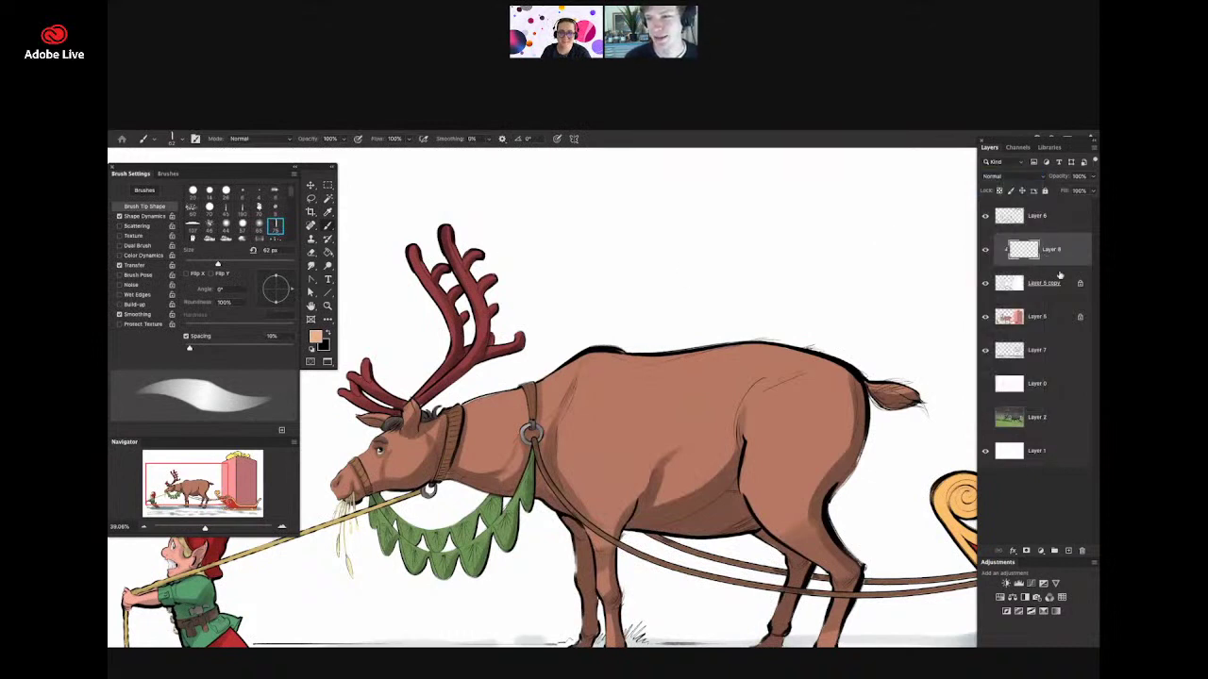
- Add a new unclipped layer above Layer 8 and paint peach highlights along the reindeer's shoulder, back and haunch
click(1068, 551)
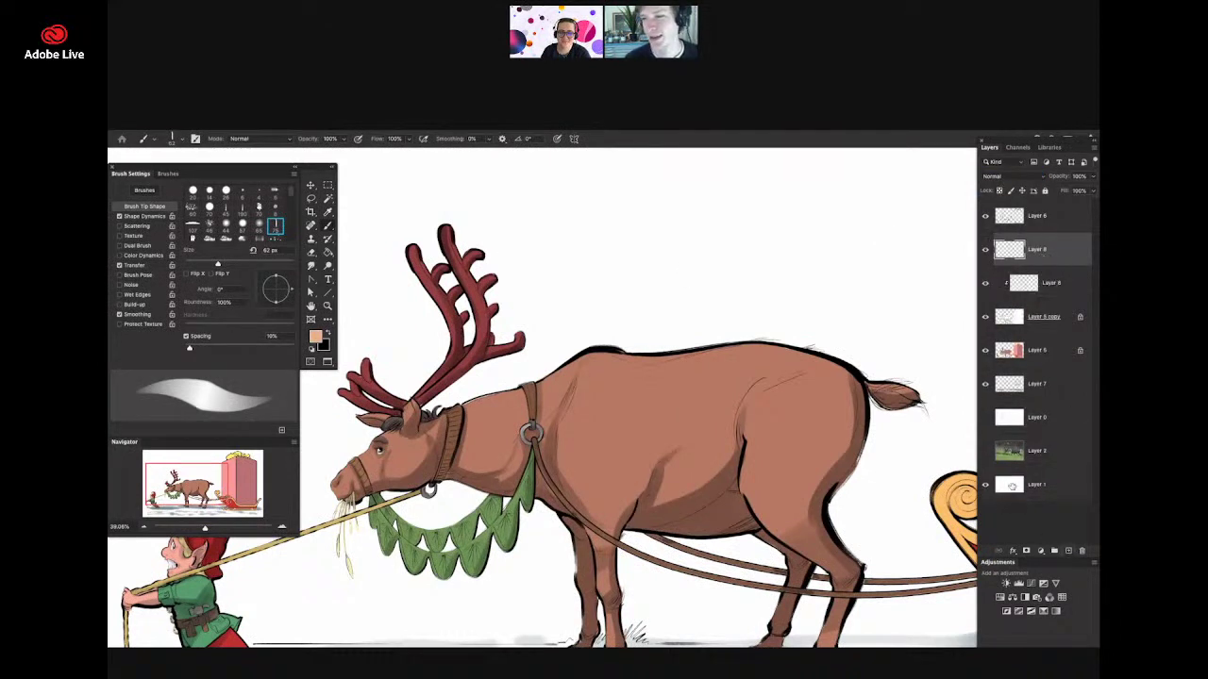
mouse_move(549, 383)
mouse_down()
mouse_move(598, 357)
mouse_move(570, 421)
mouse_up()
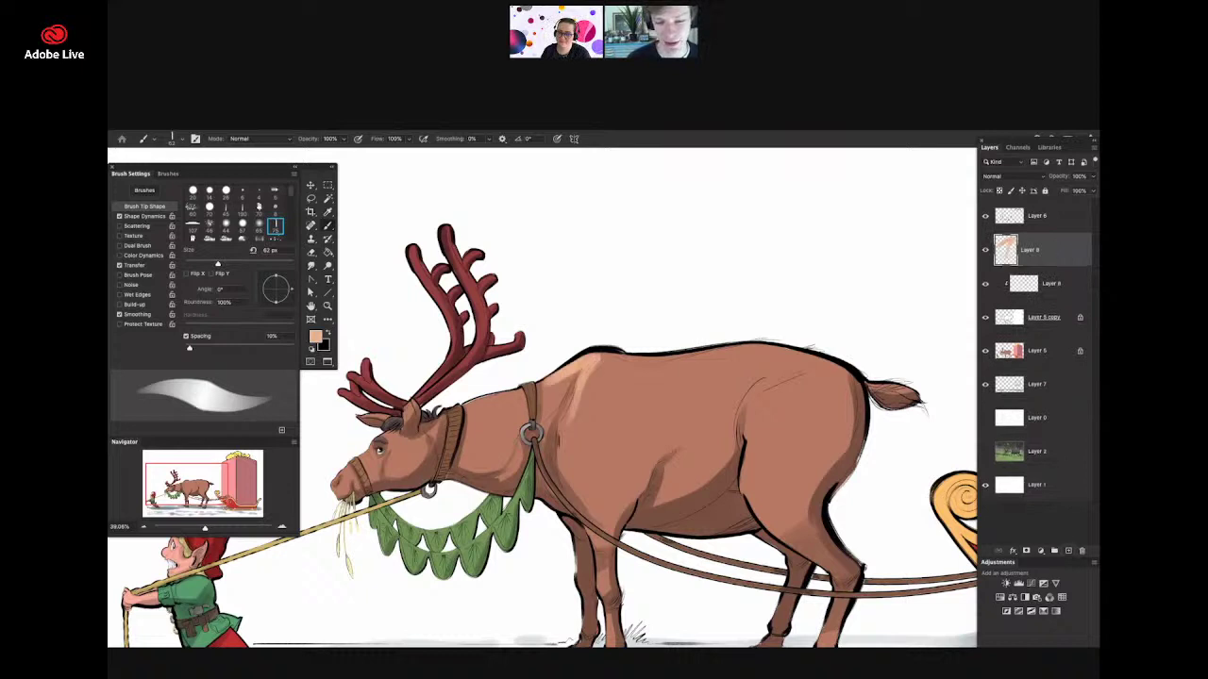
mouse_move(593, 364)
mouse_down()
mouse_move(732, 352)
mouse_move(814, 373)
mouse_move(767, 354)
mouse_move(838, 369)
mouse_up()
drag(826, 364, 763, 398)
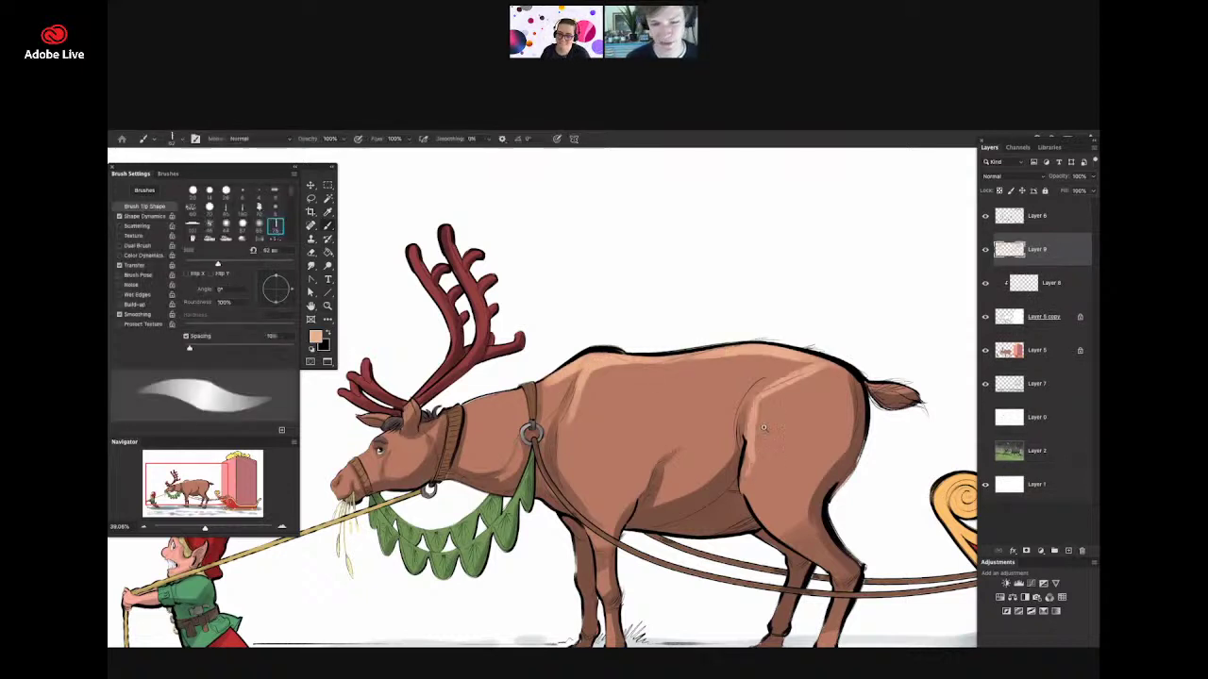
- Extend the peach highlights to the reindeer's neck and head
key(z)
mouse_move(684, 391)
mouse_down()
mouse_move(669, 393)
mouse_move(705, 370)
mouse_move(693, 389)
mouse_up()
key(b)
key(z)
key(b)
mouse_move(752, 358)
mouse_down()
mouse_move(608, 396)
mouse_move(557, 439)
mouse_move(592, 437)
mouse_move(536, 461)
mouse_move(537, 474)
mouse_up()
key(z)
drag(621, 418, 573, 424)
key(b)
- Sample the red of the elf's hat and lighten the foreground colour to a salmon pink
key(z)
drag(538, 434, 578, 429)
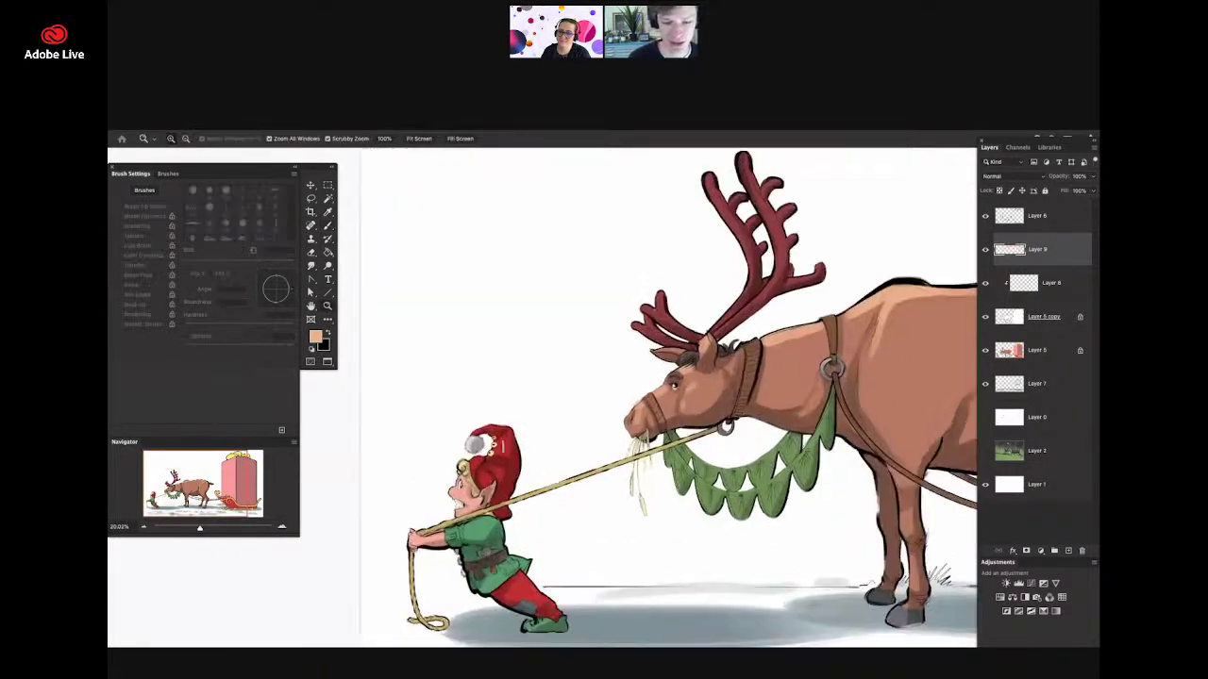
key(b)
alt+click(500, 453)
key(n)
click(571, 491)
click(741, 481)
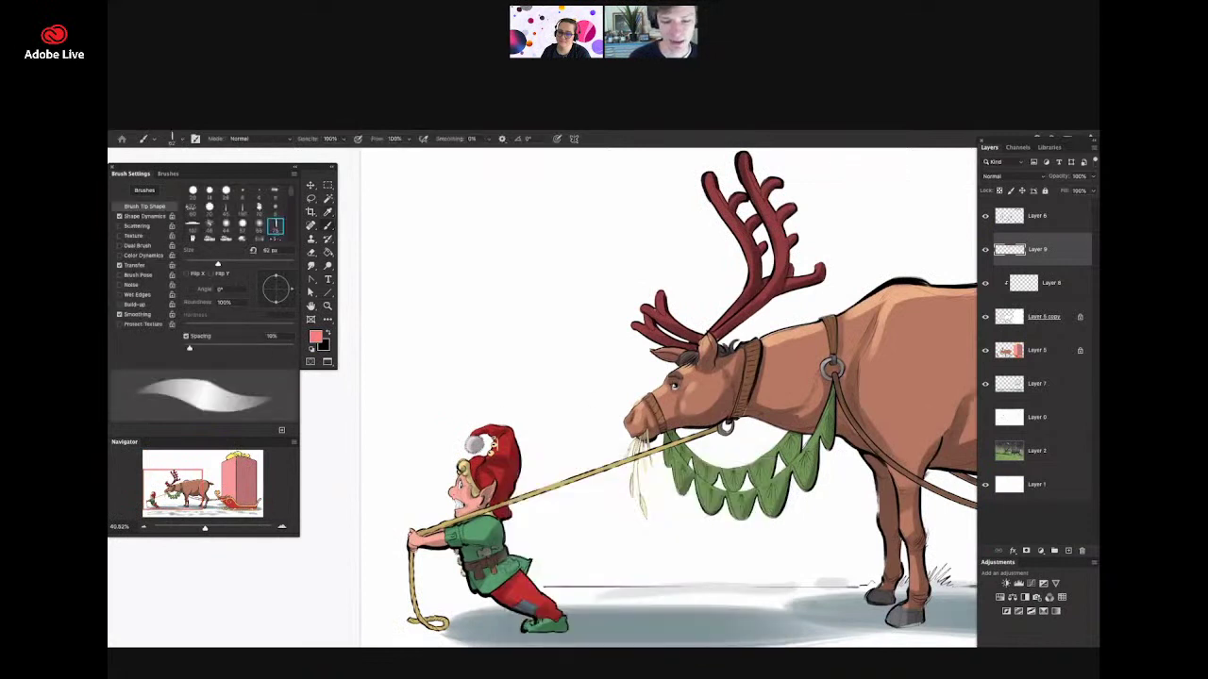
- Paint salmon-pink highlights on the upper folds of the elf's red hat
mouse_move(502, 430)
mouse_down()
mouse_move(507, 445)
mouse_move(480, 429)
mouse_move(488, 469)
mouse_move(503, 457)
mouse_up()
key(z)
key(b)
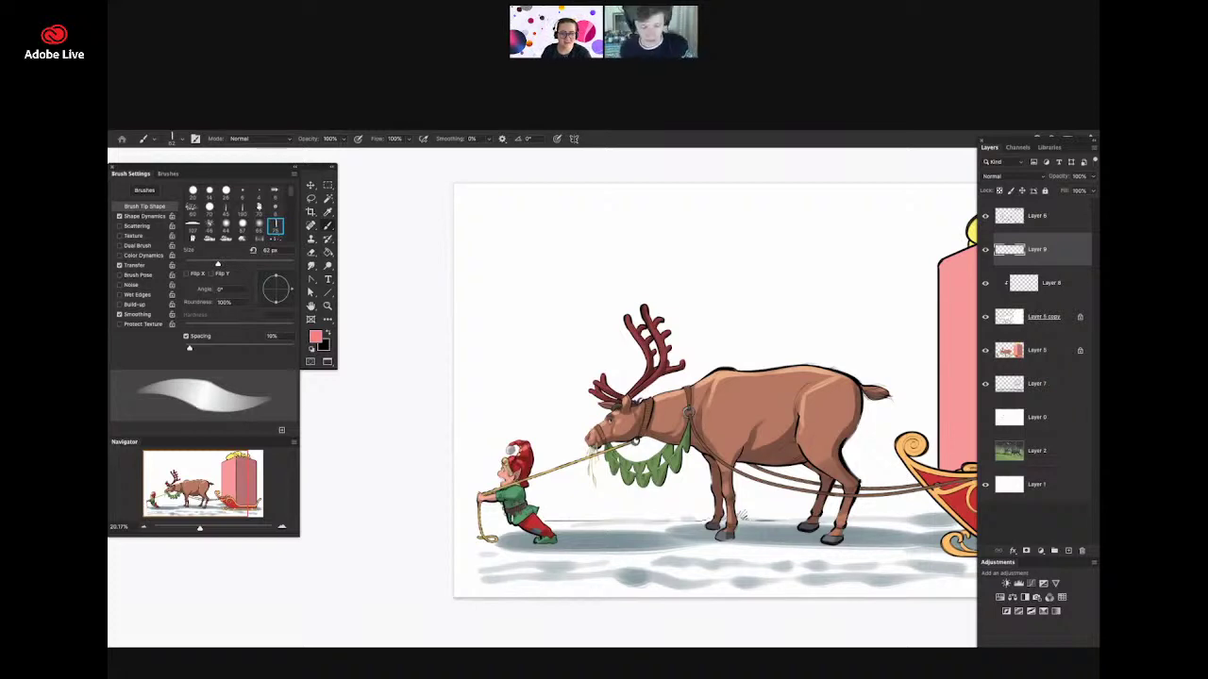
- Show the illustration in full-screen mode and examine the elf, reindeer and sleigh close up and fitted to the screen
key(f)
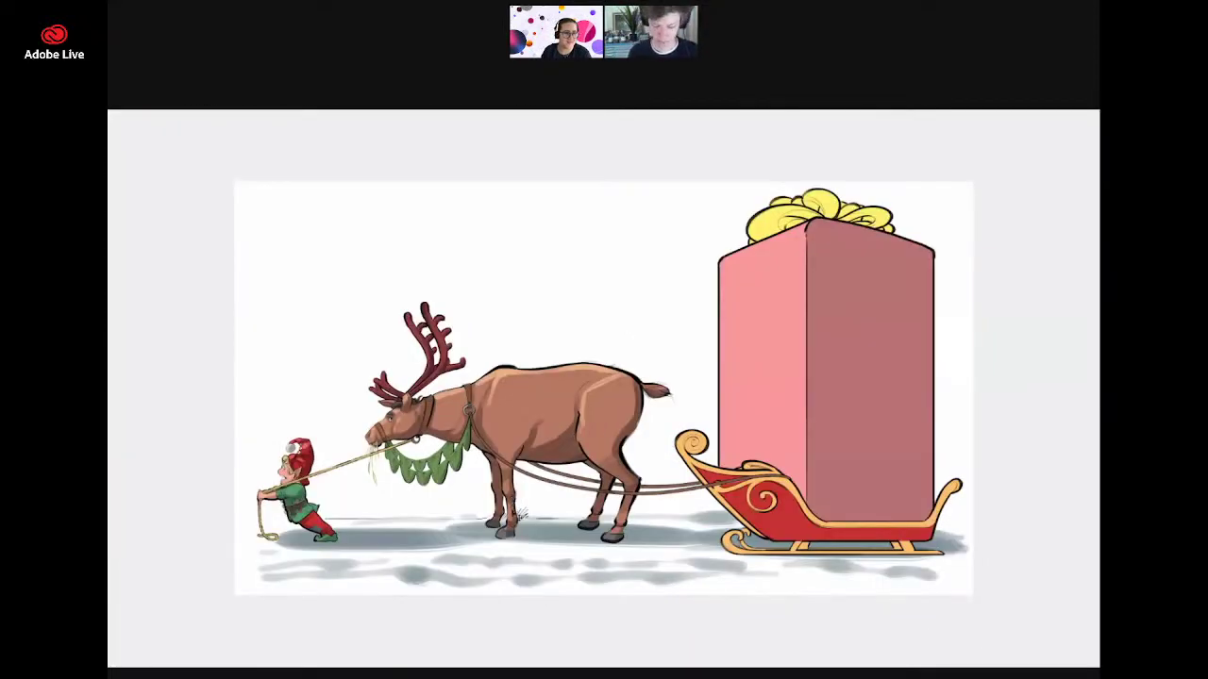
key(ctrl+0)
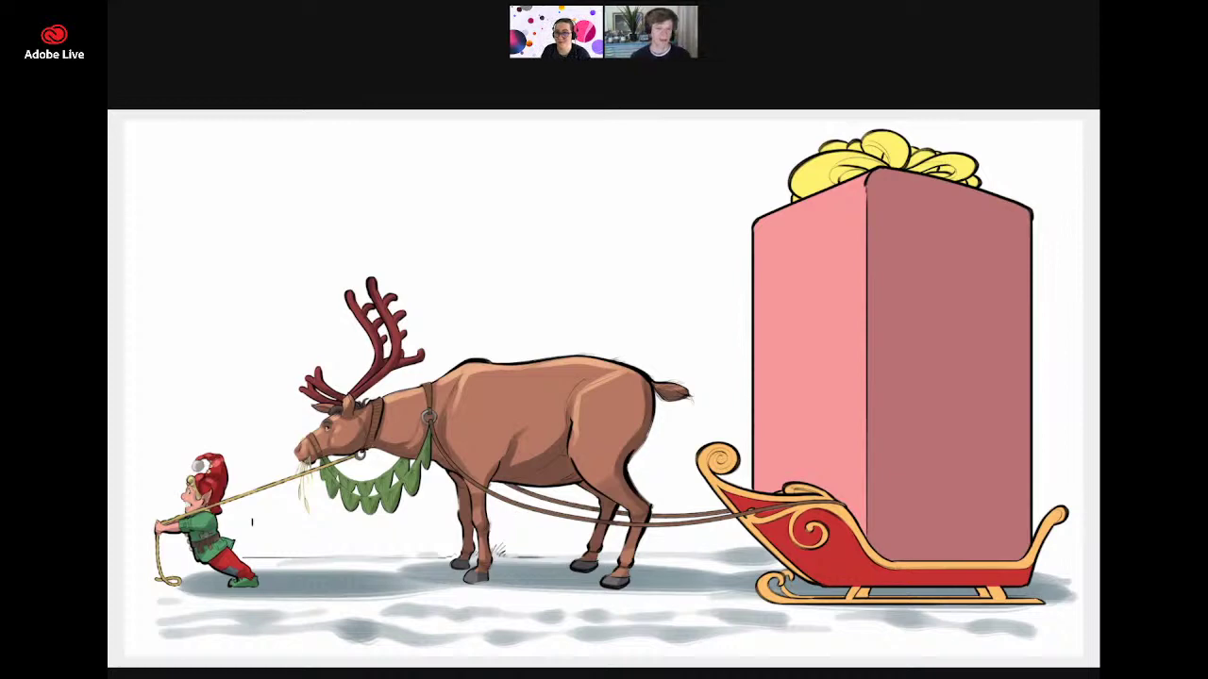
click(174, 523)
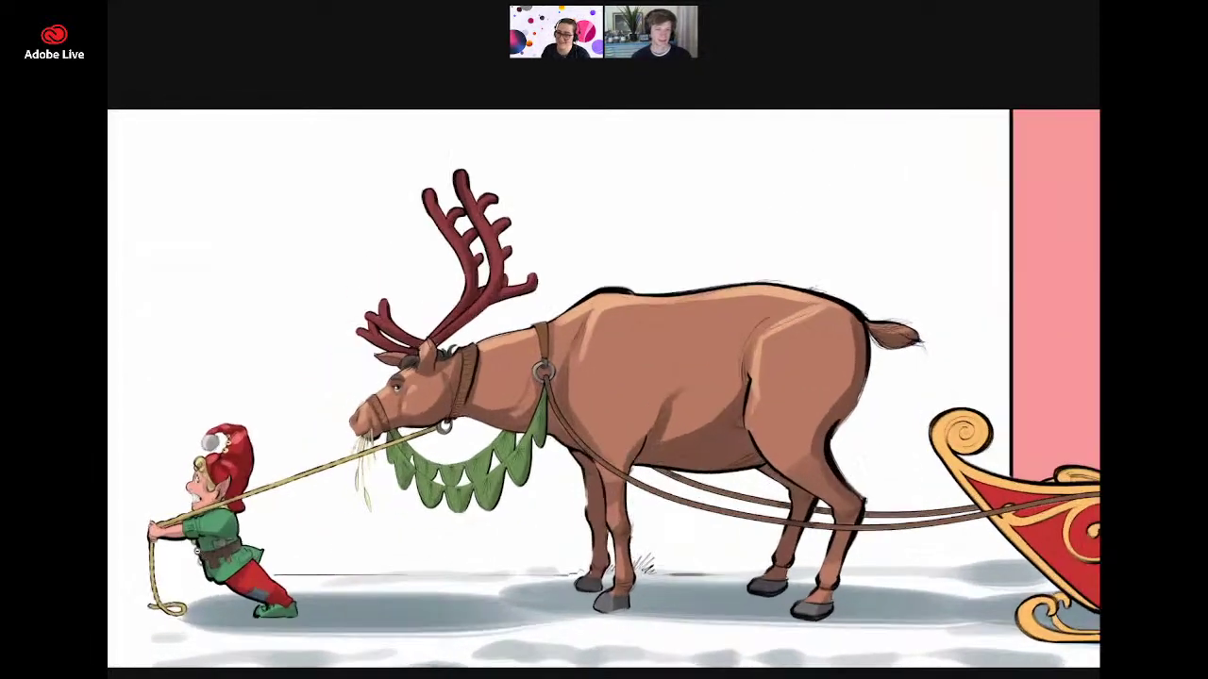
scroll(240, 533, up, 2)
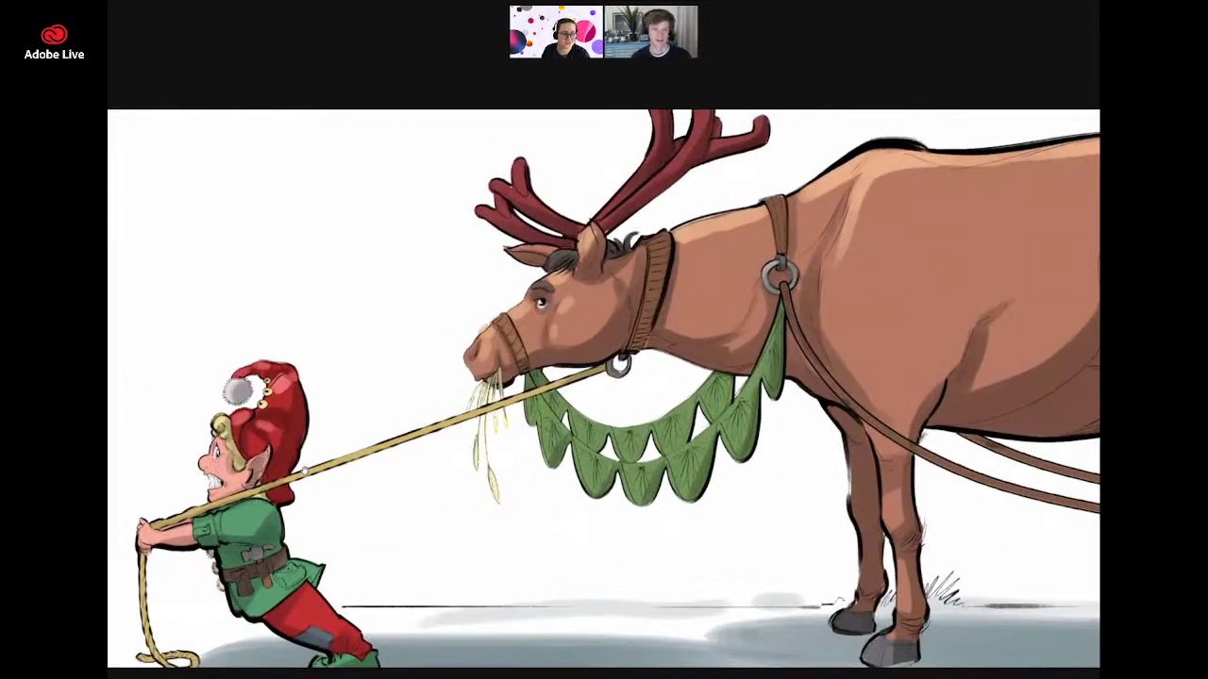
scroll(269, 532, up, 3)
drag(317, 485, 286, 500)
scroll(317, 492, right, 10)
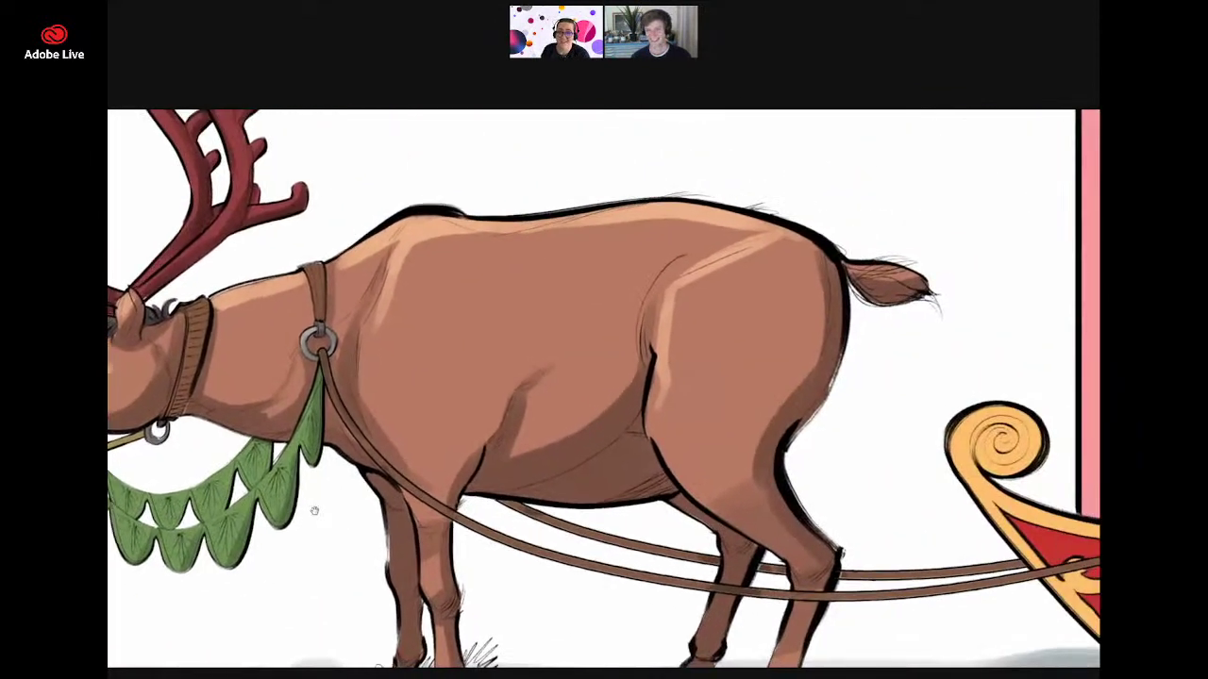
scroll(292, 500, right, 6)
scroll(312, 486, down, 3)
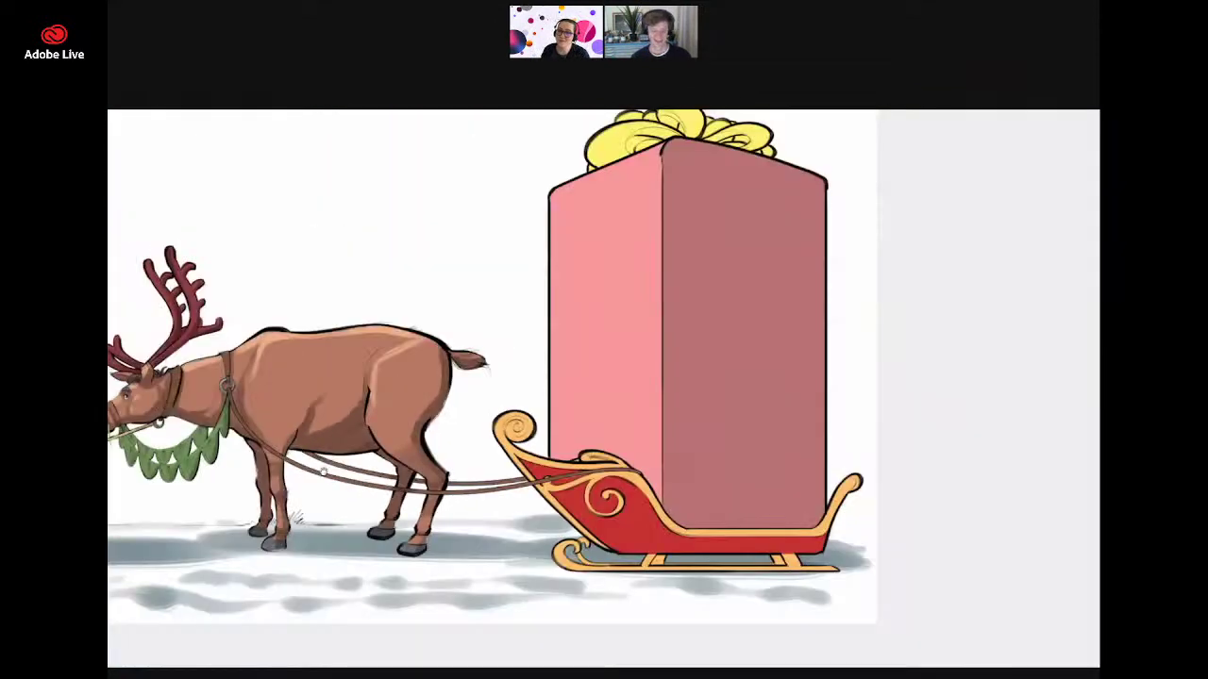
key(ctrl+0)
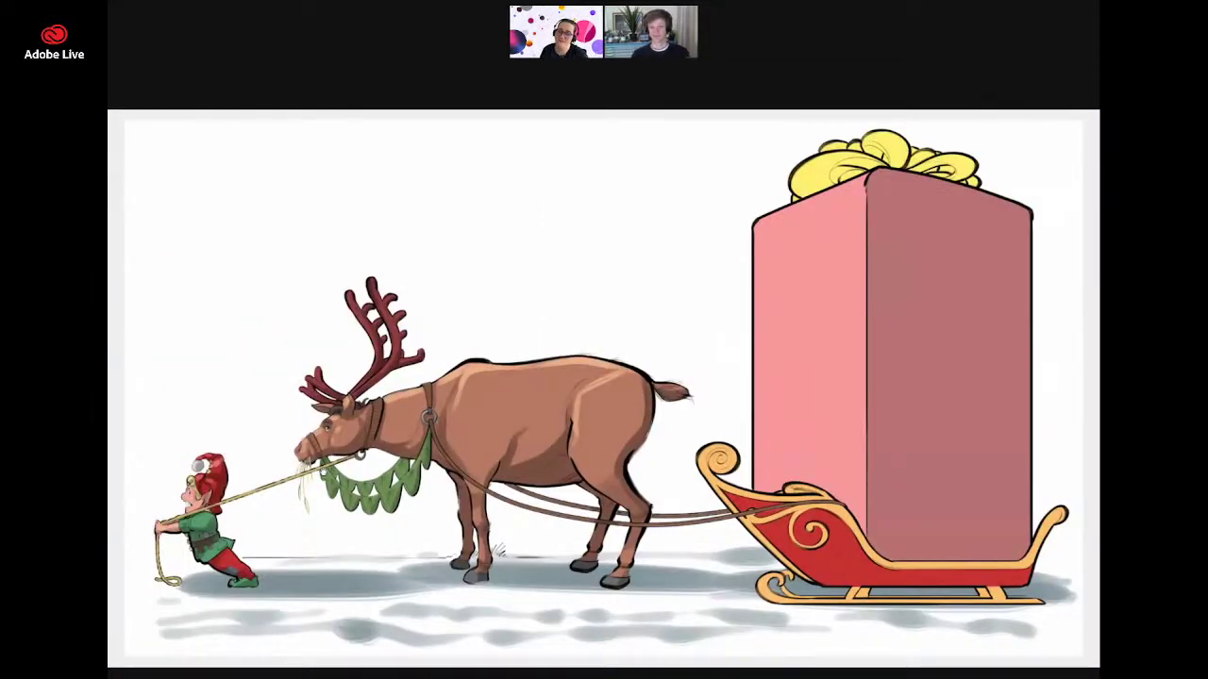